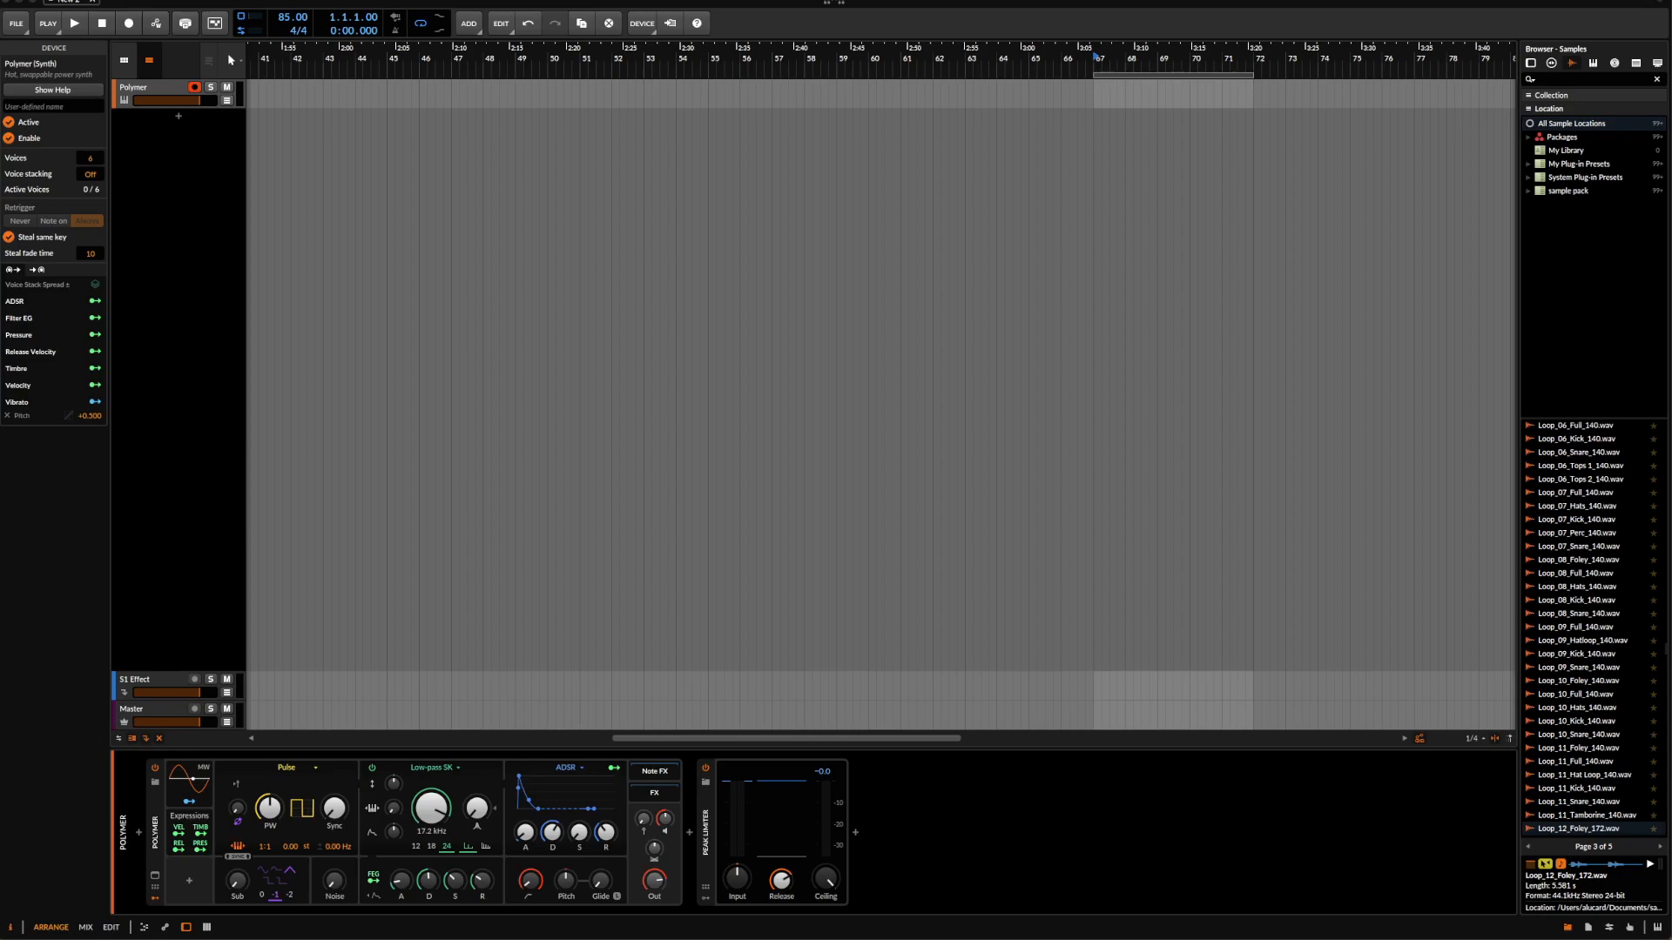
- Add a new instrument track below the Polymer track and select it
click(168, 94)
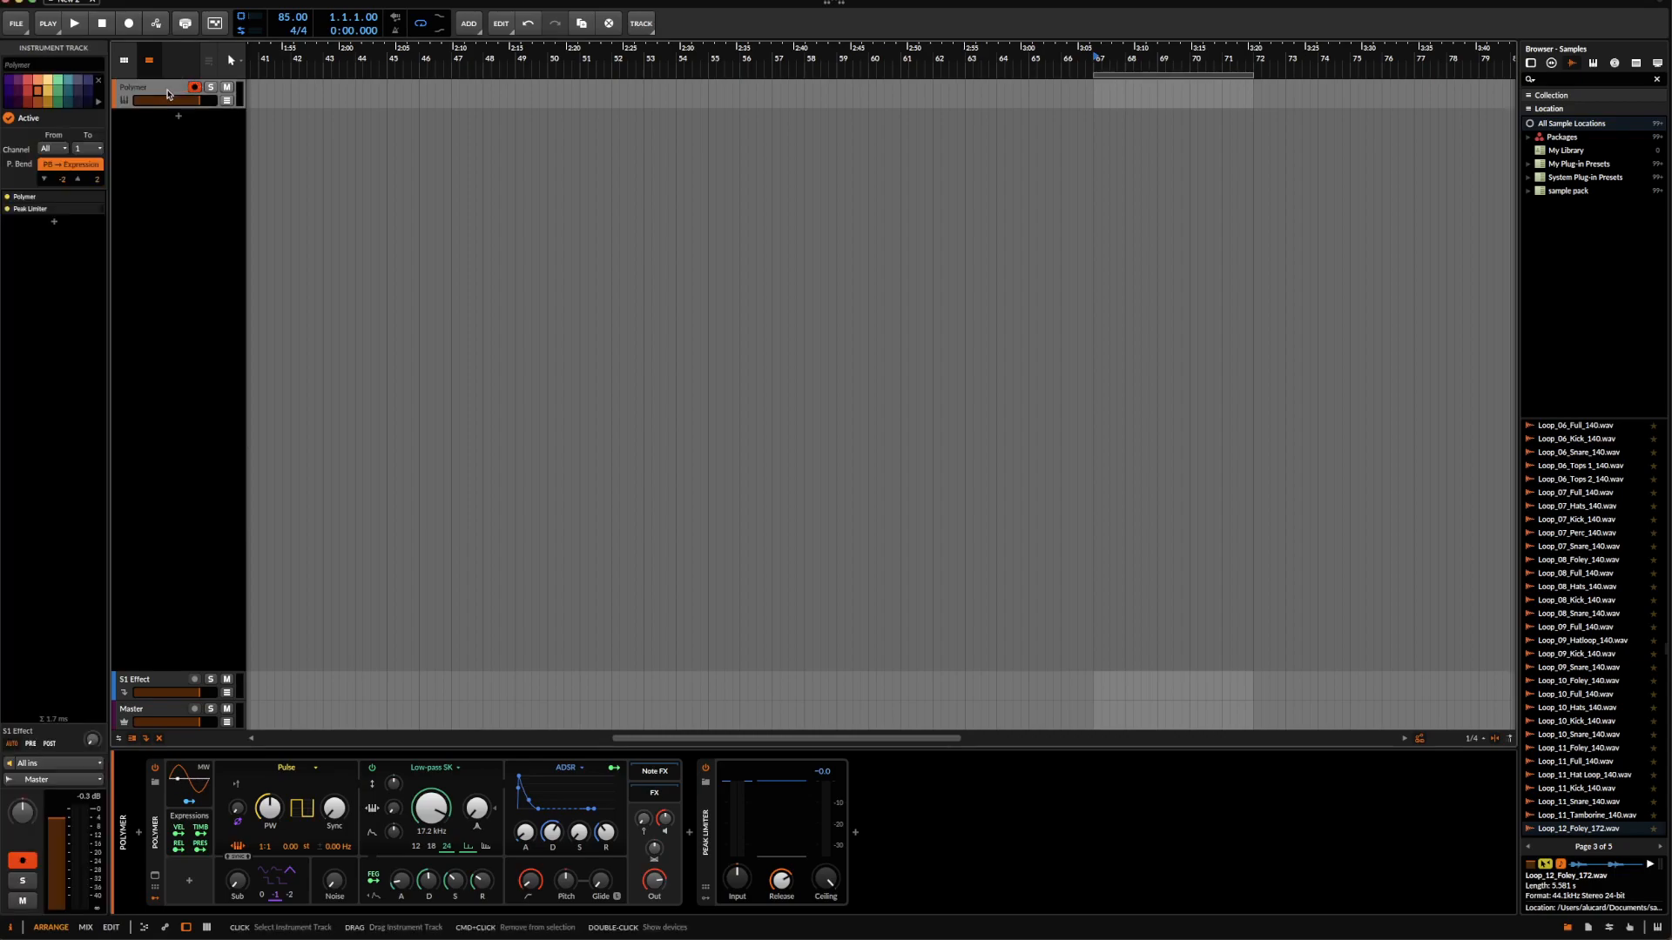
key(super+t)
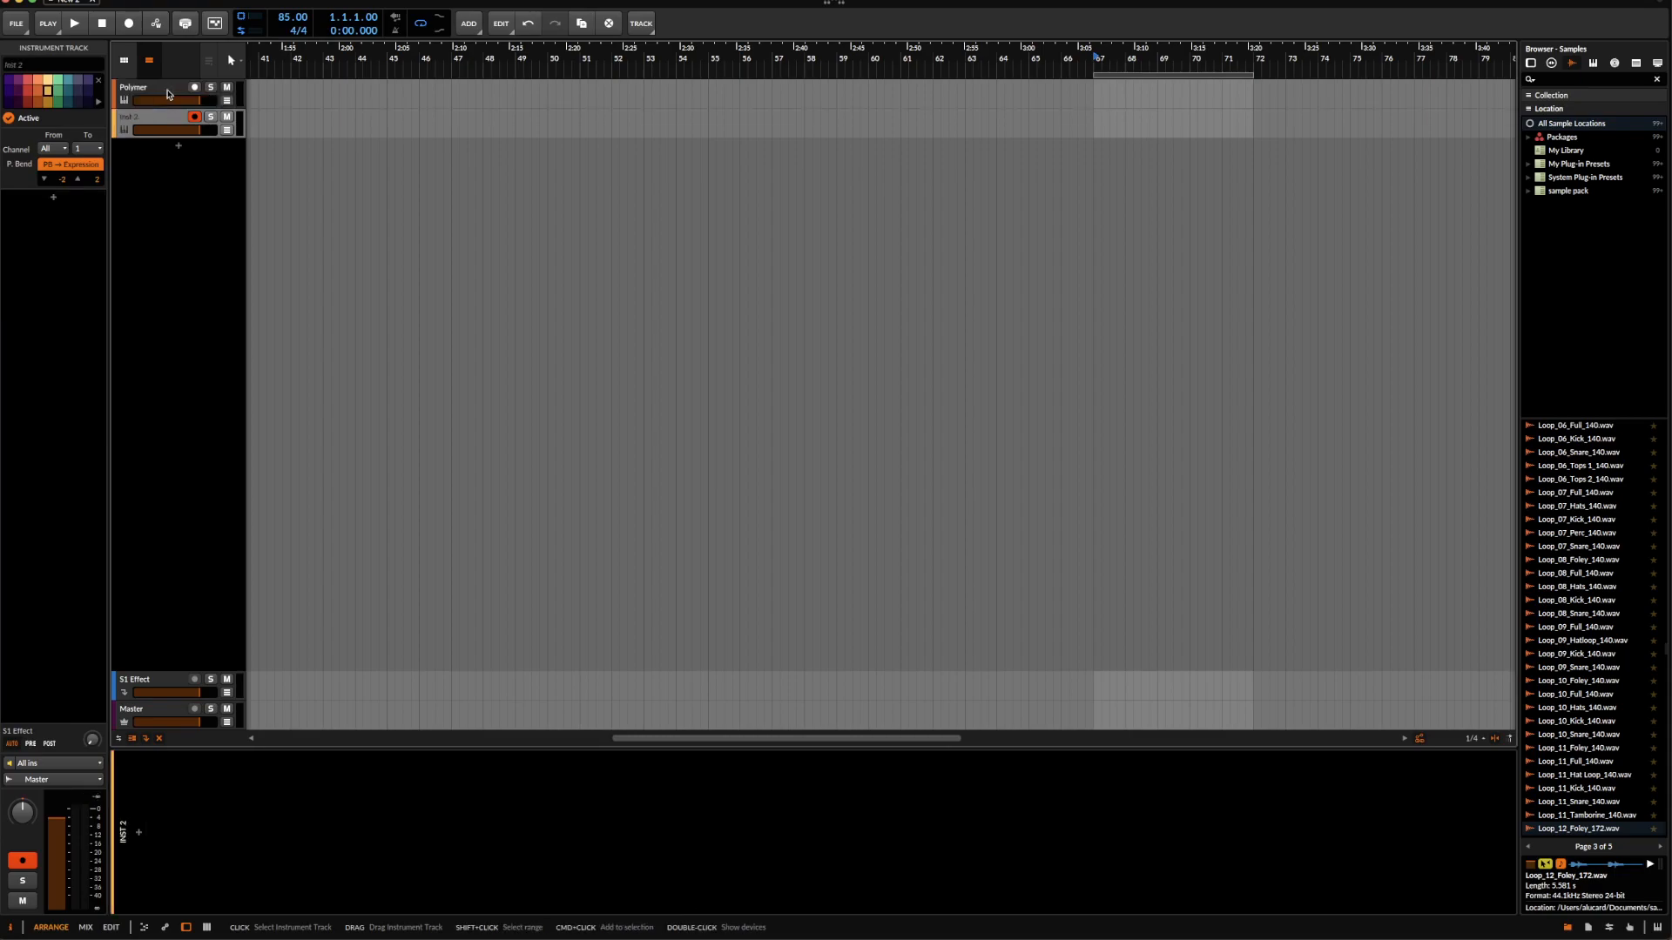
click(166, 90)
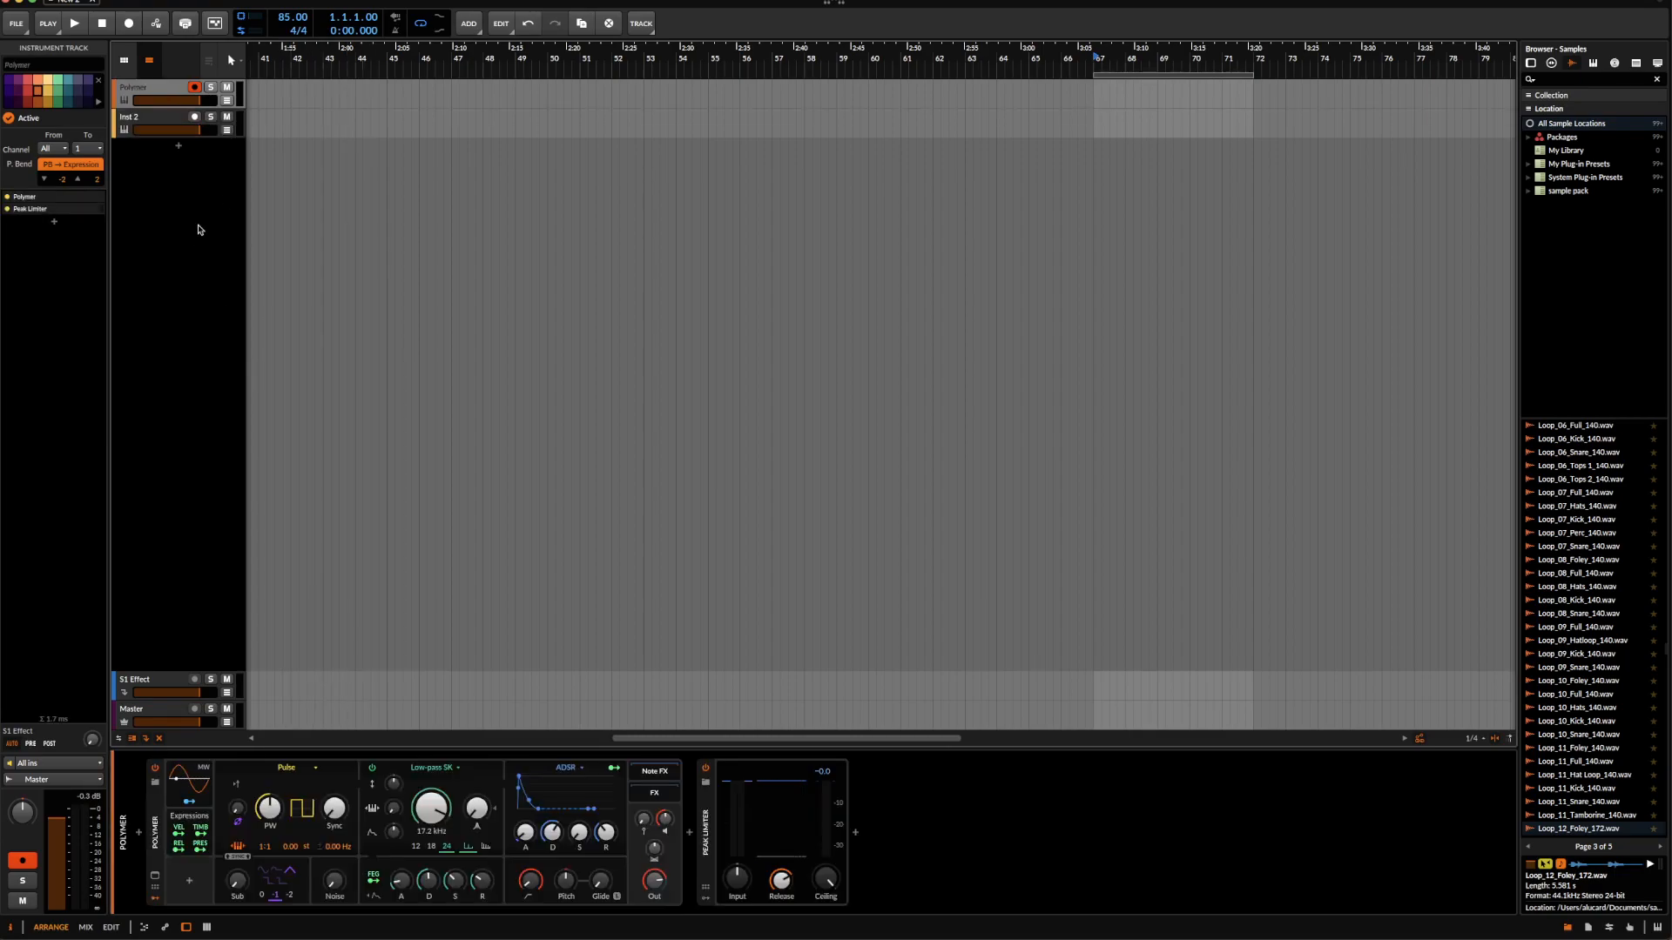
click(158, 116)
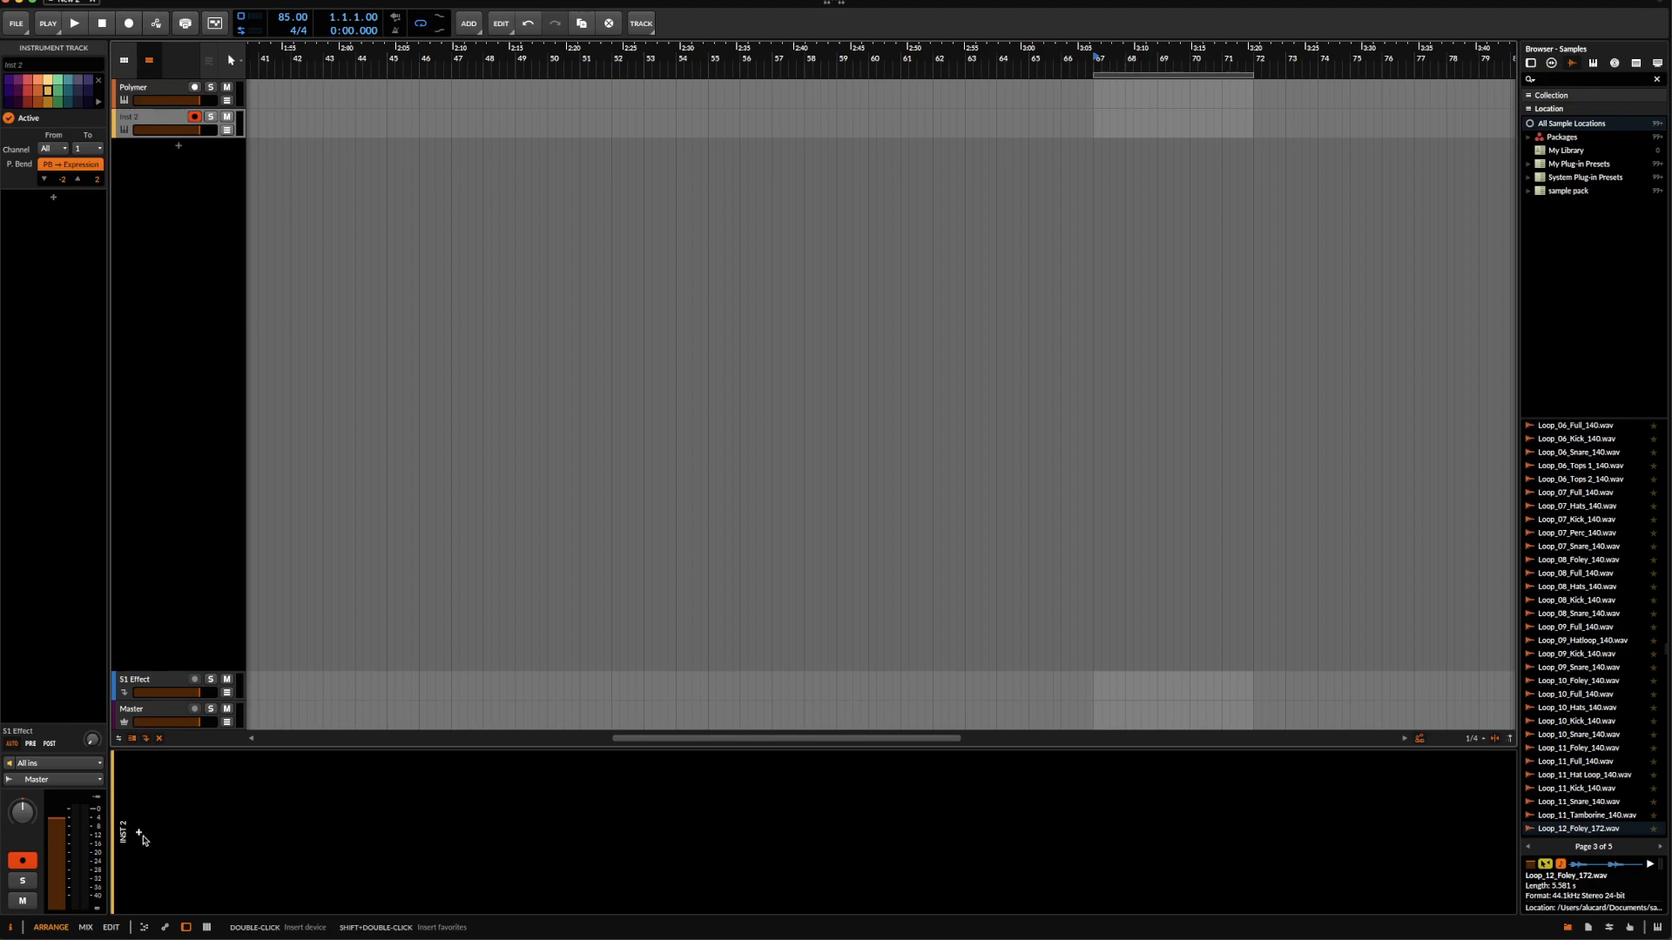
- Insert an Instrument Layer device into the empty device chain of the second instrument track
click(139, 832)
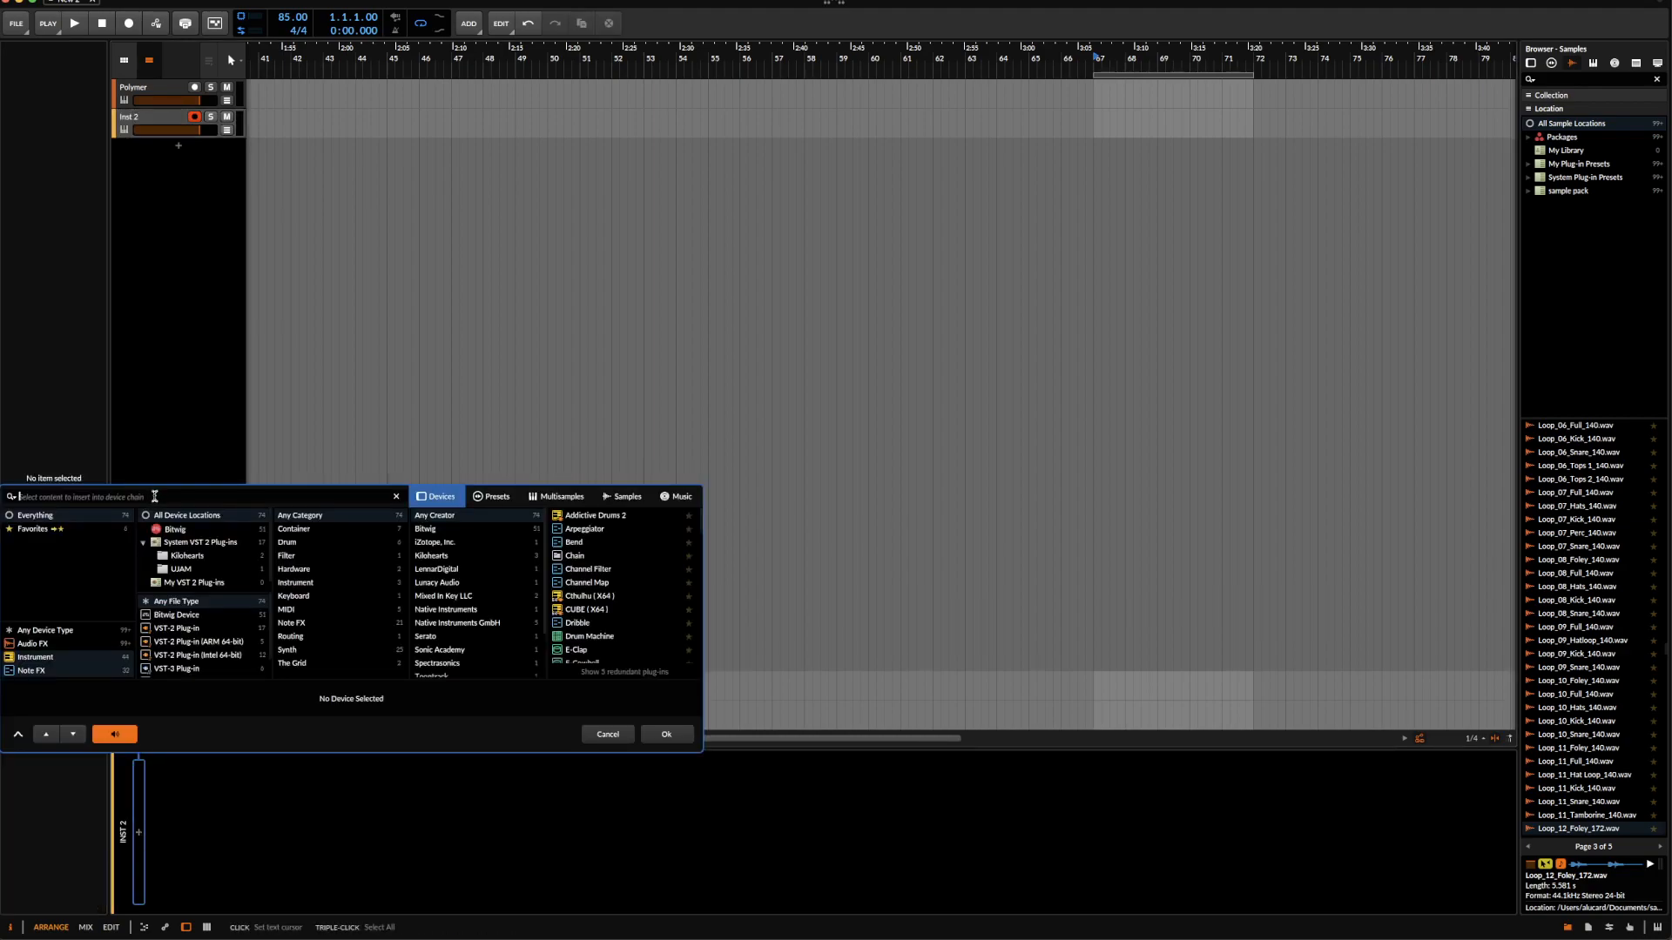
text(INSTRUMENTY)
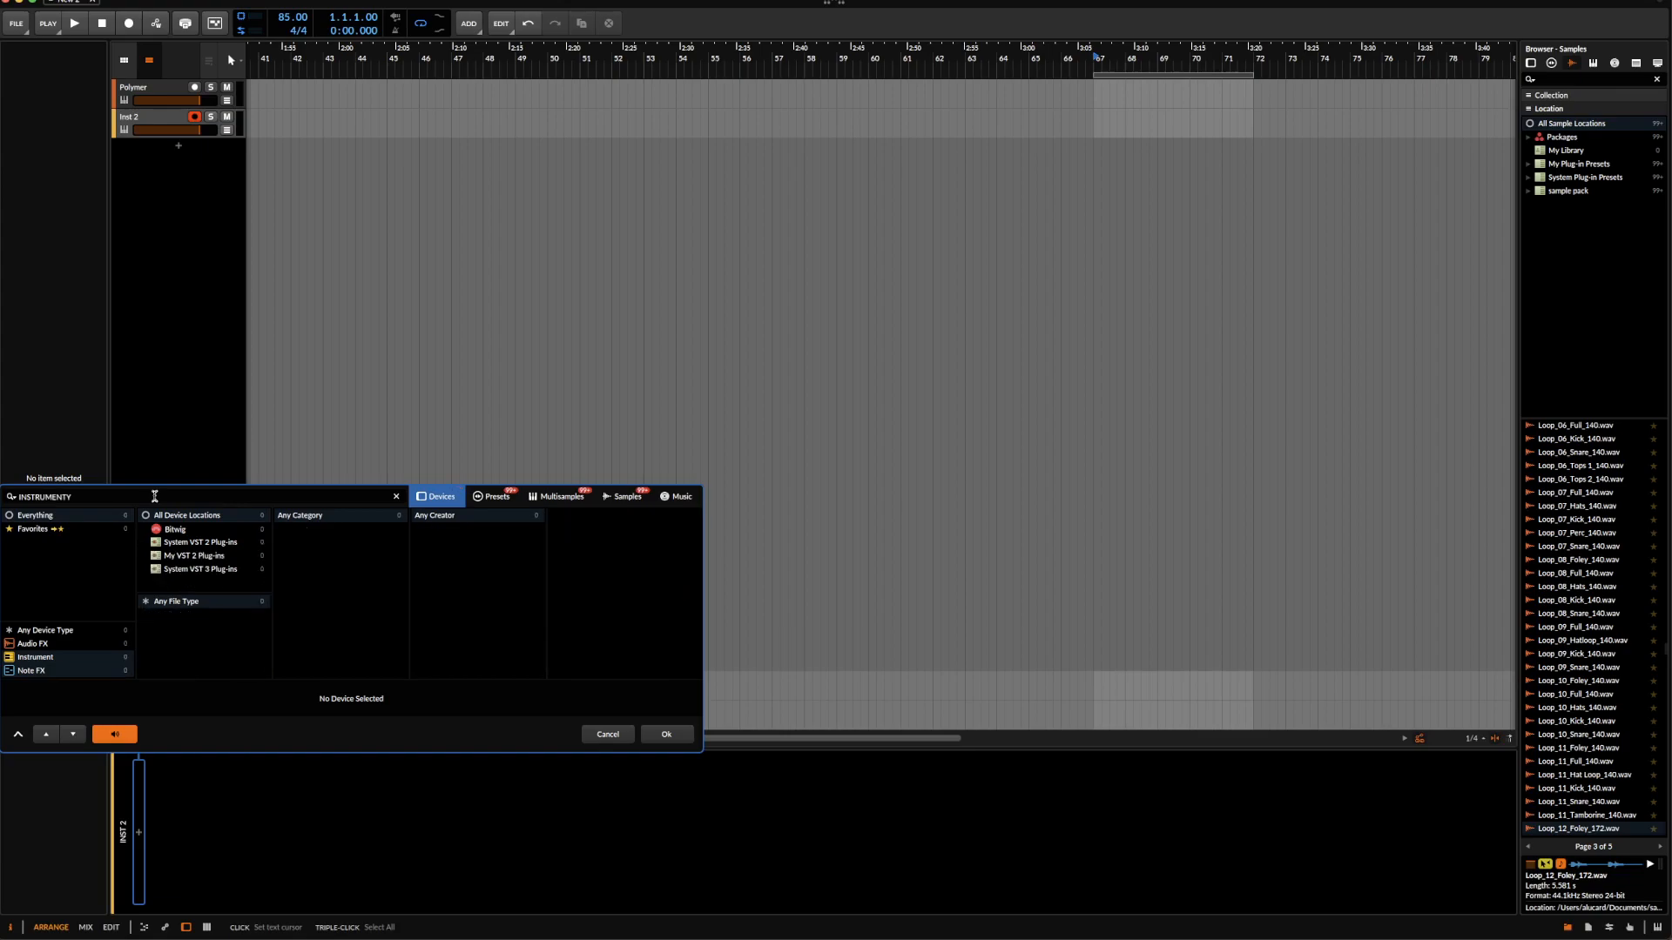
click(593, 515)
click(666, 734)
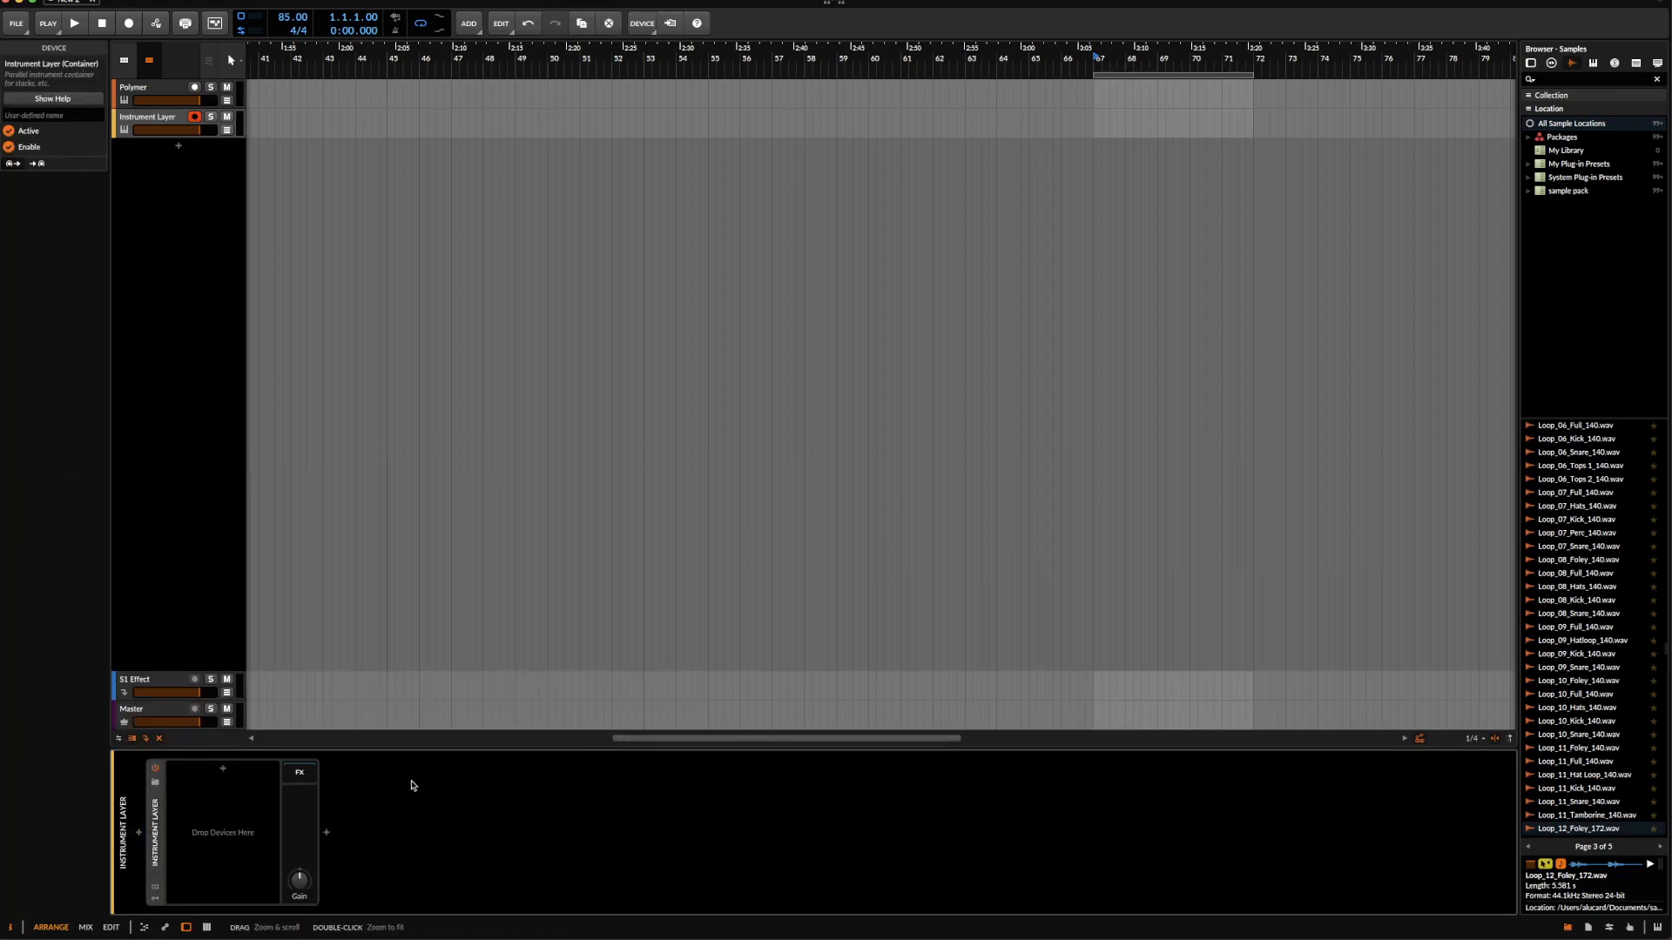
- Load the AMERICAN WEREWOLF IN BITWIG preset into the Instrument Layer device
click(155, 782)
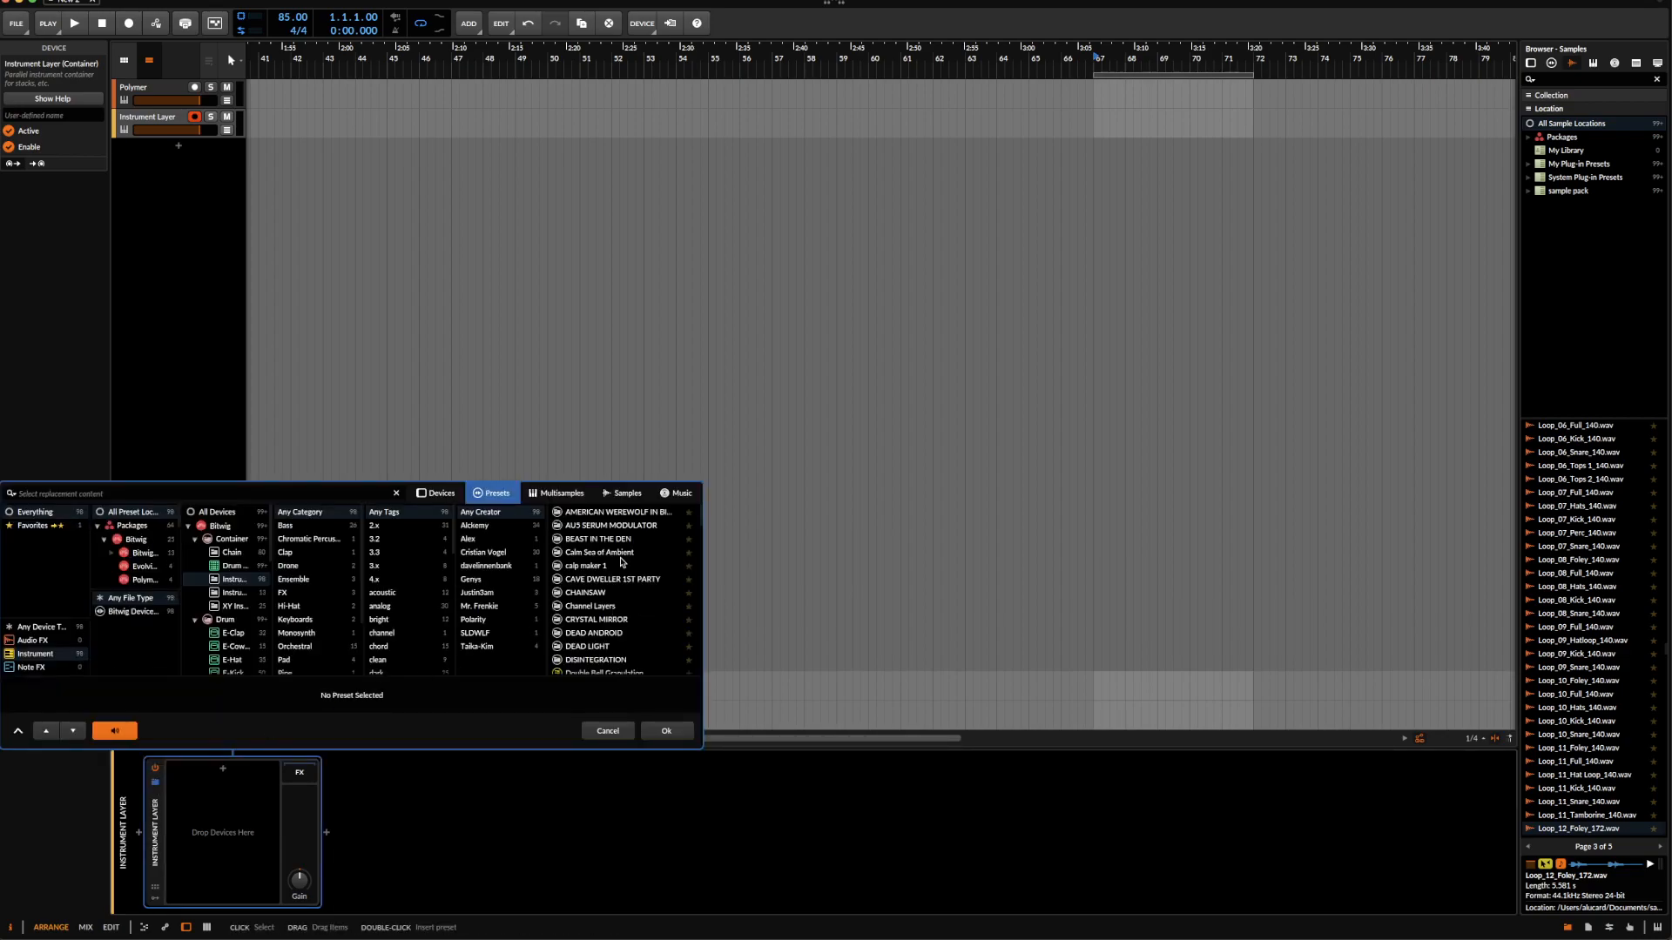
click(612, 513)
click(666, 734)
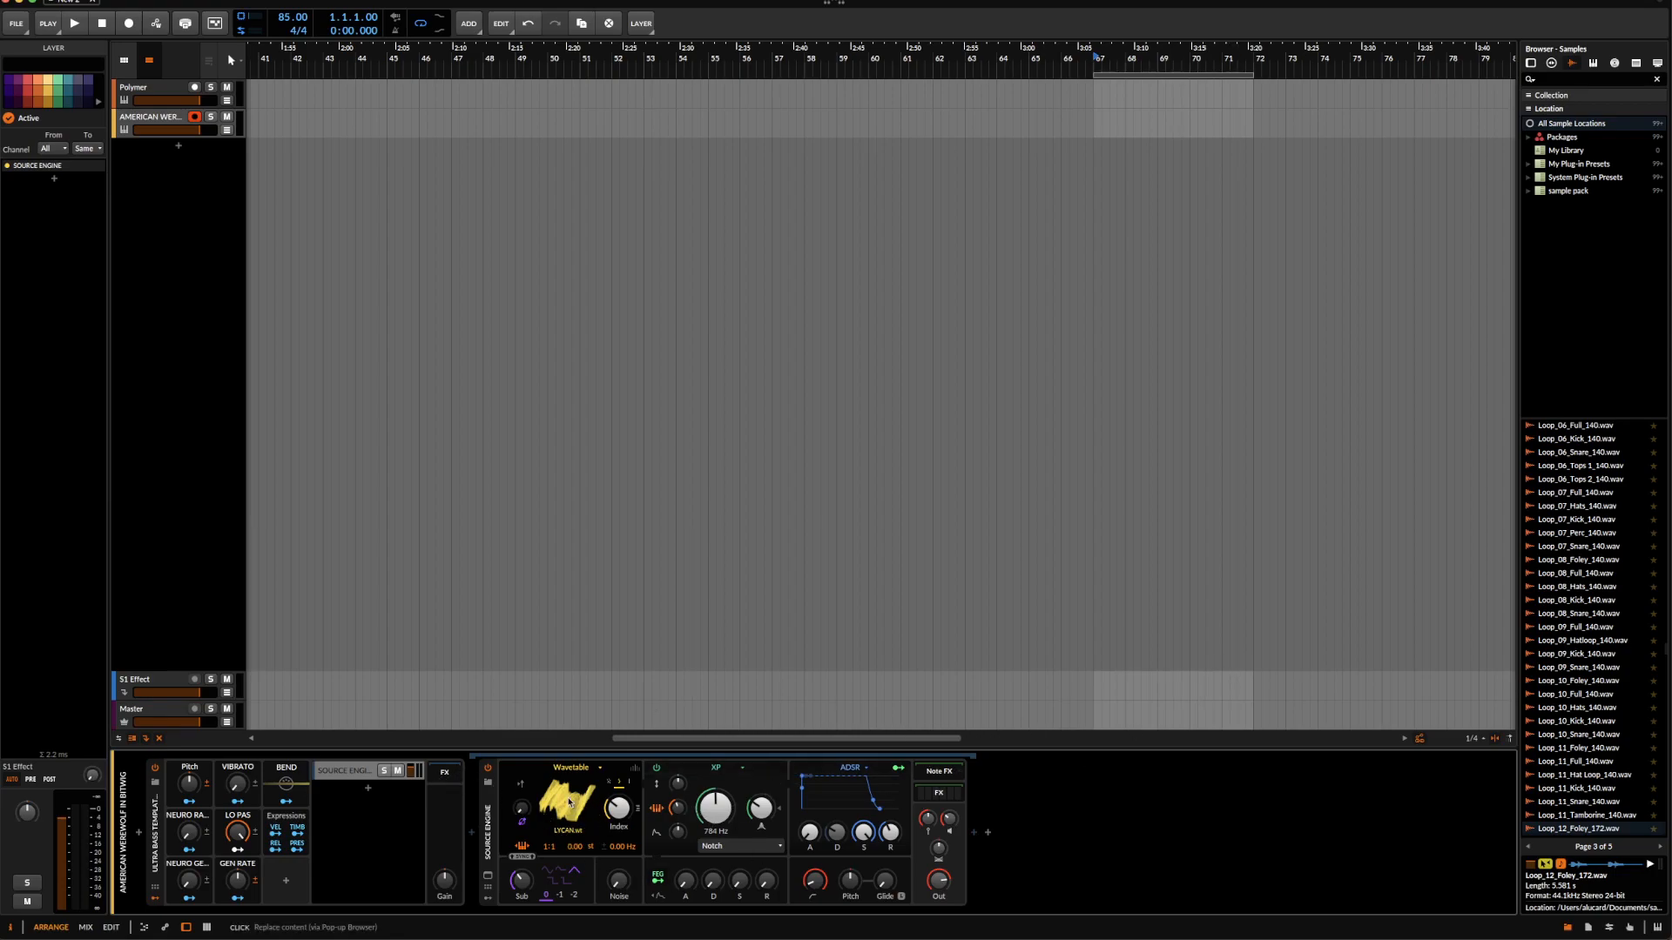
- Sweep the preset's NEURO RACK, Pitch and NEURO GENERATOR macros to audition them, resetting Pitch to its default
click(511, 823)
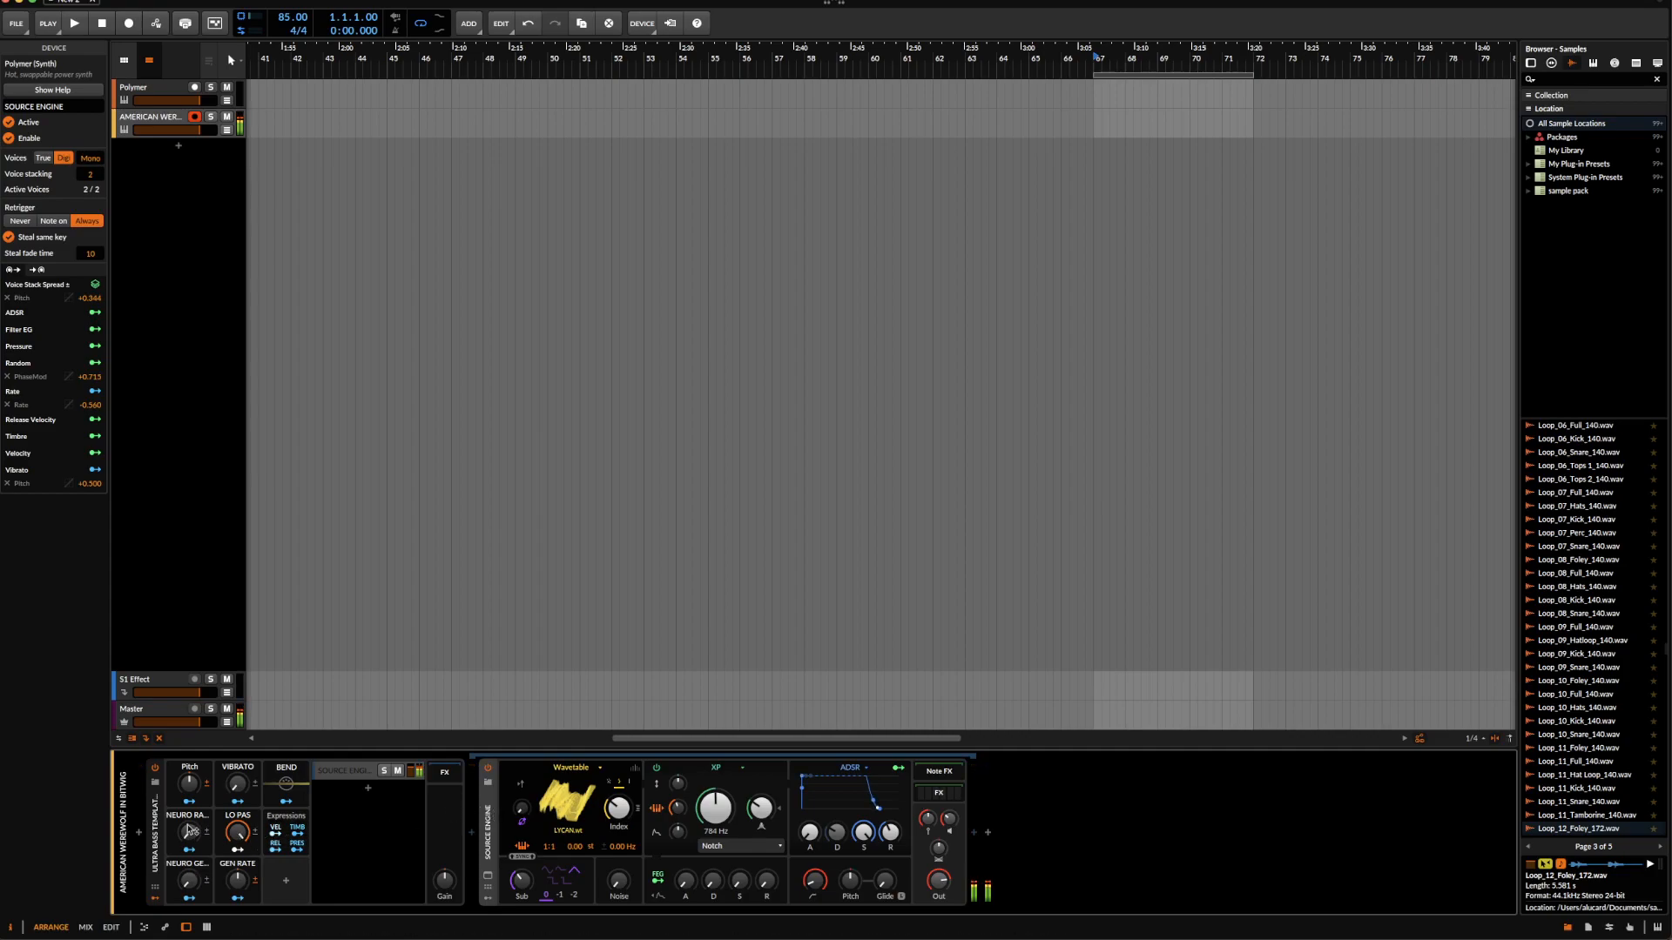
drag(189, 836, 188, 805)
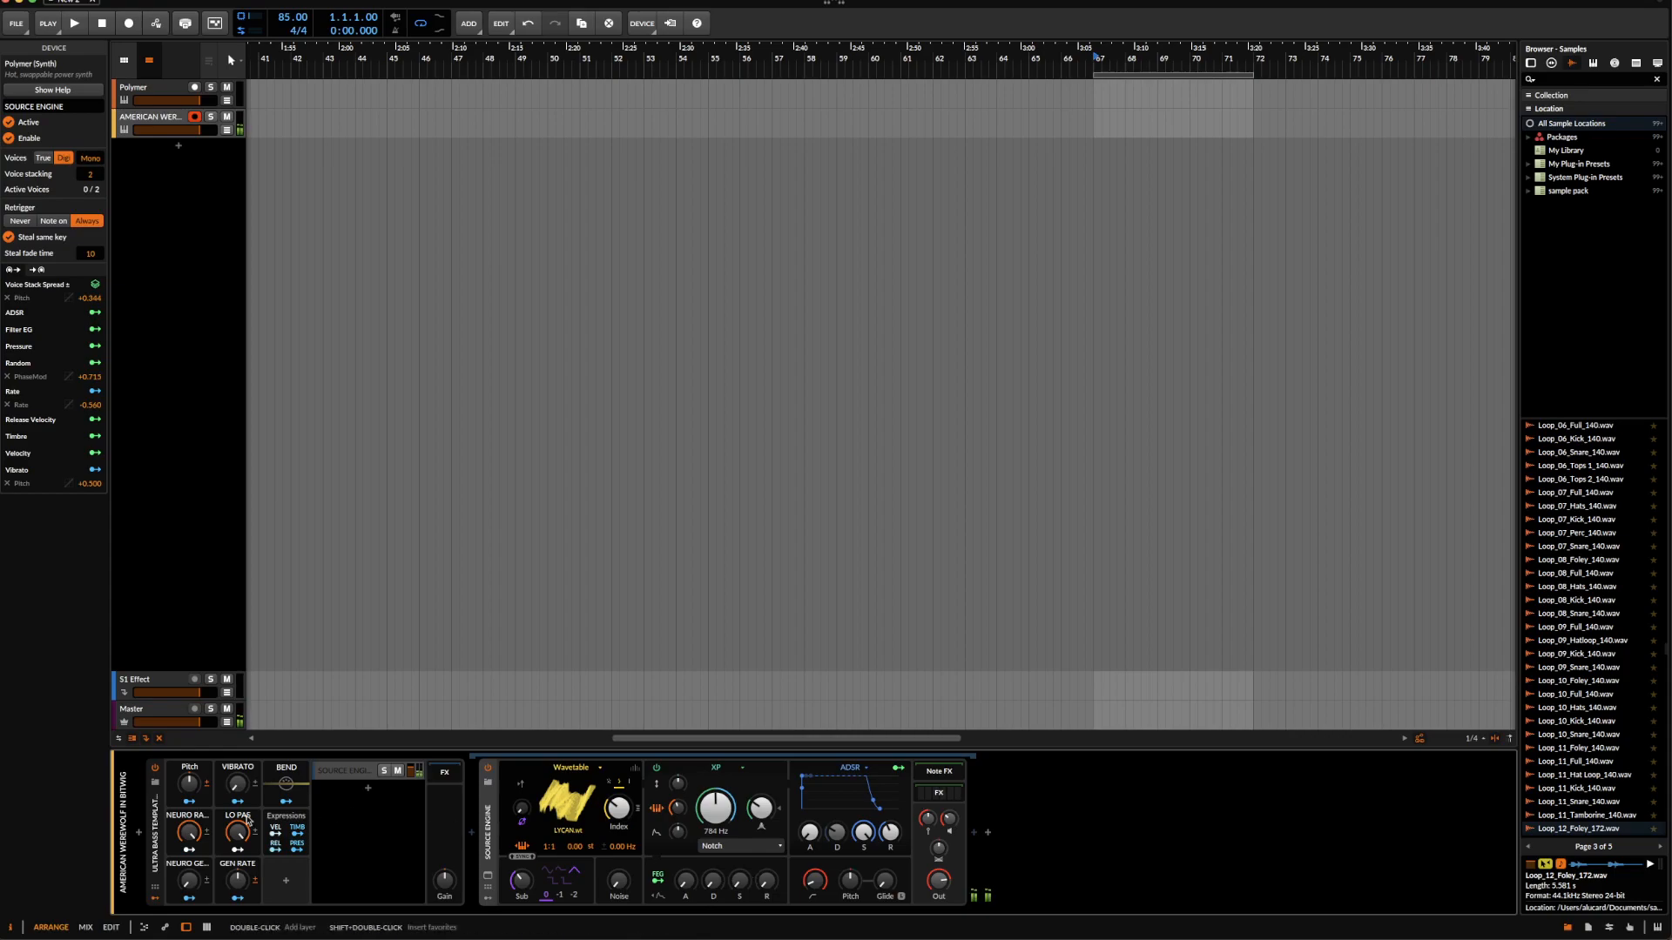
drag(189, 784, 192, 910)
double_click(190, 785)
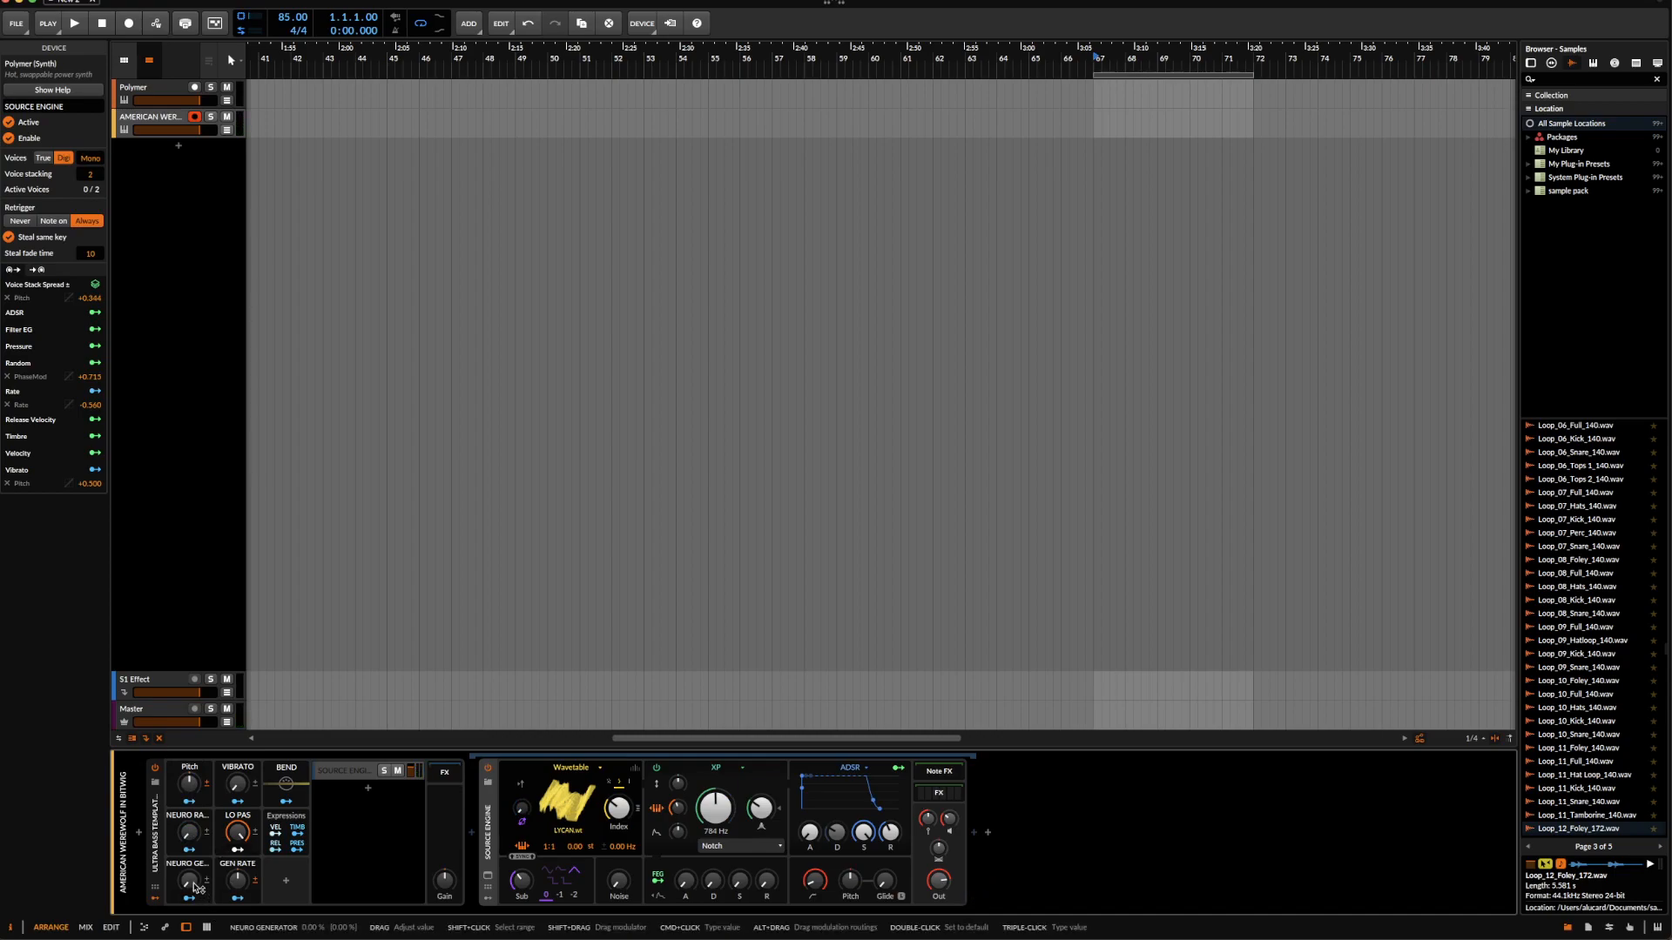
drag(192, 885, 191, 759)
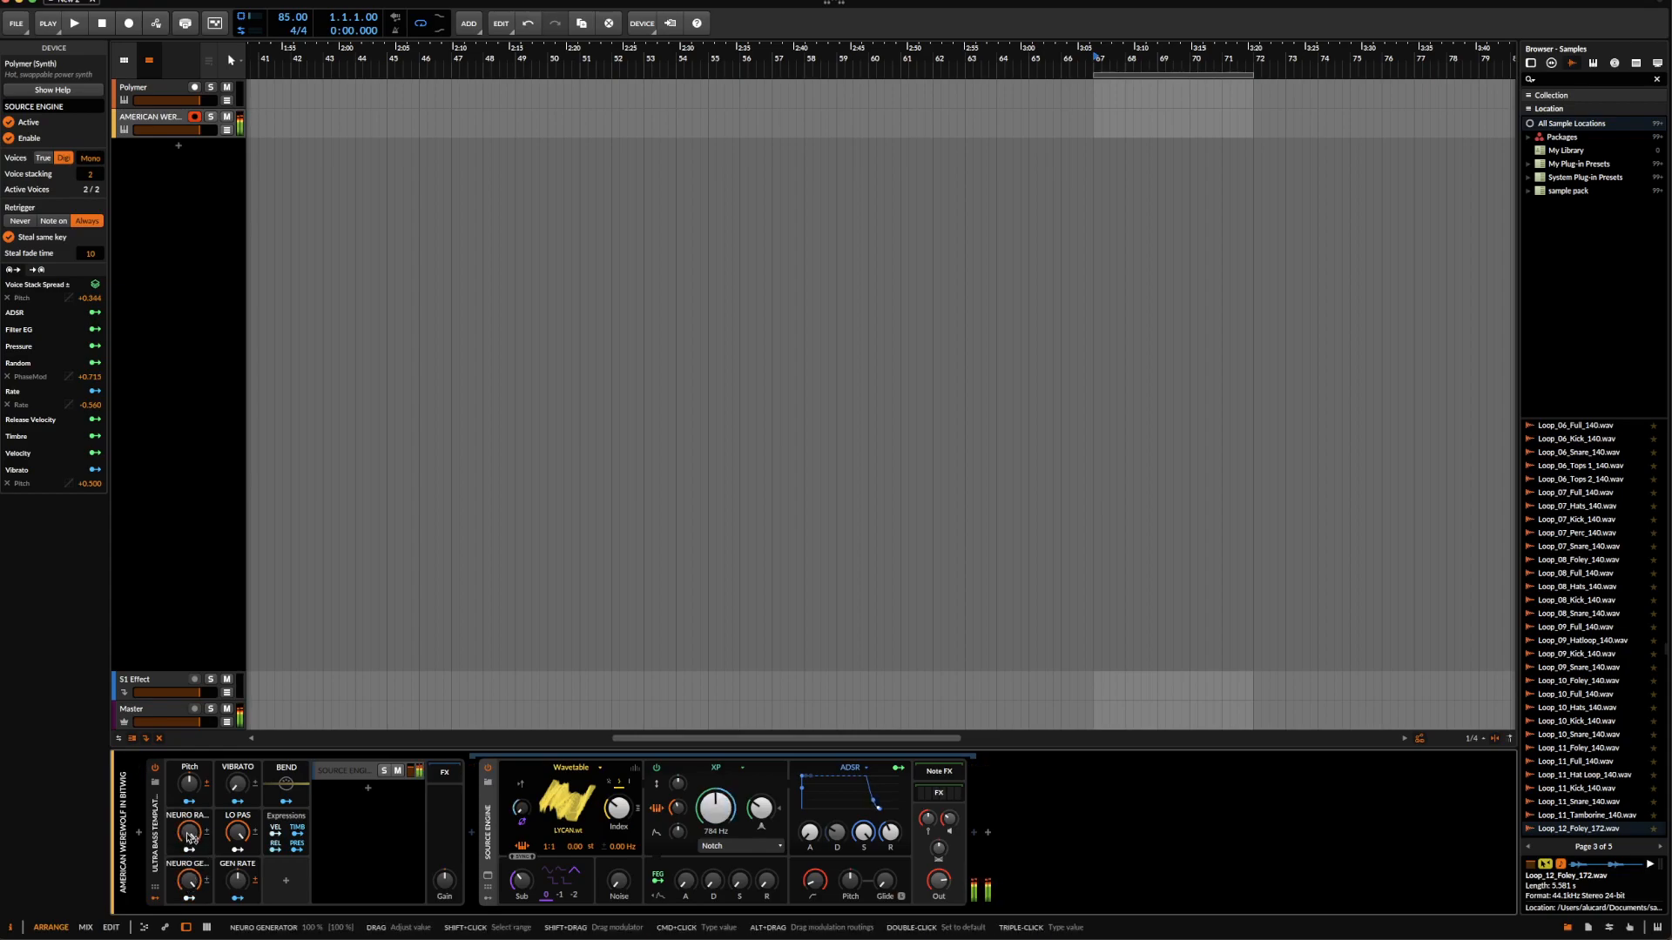
drag(190, 836, 183, 888)
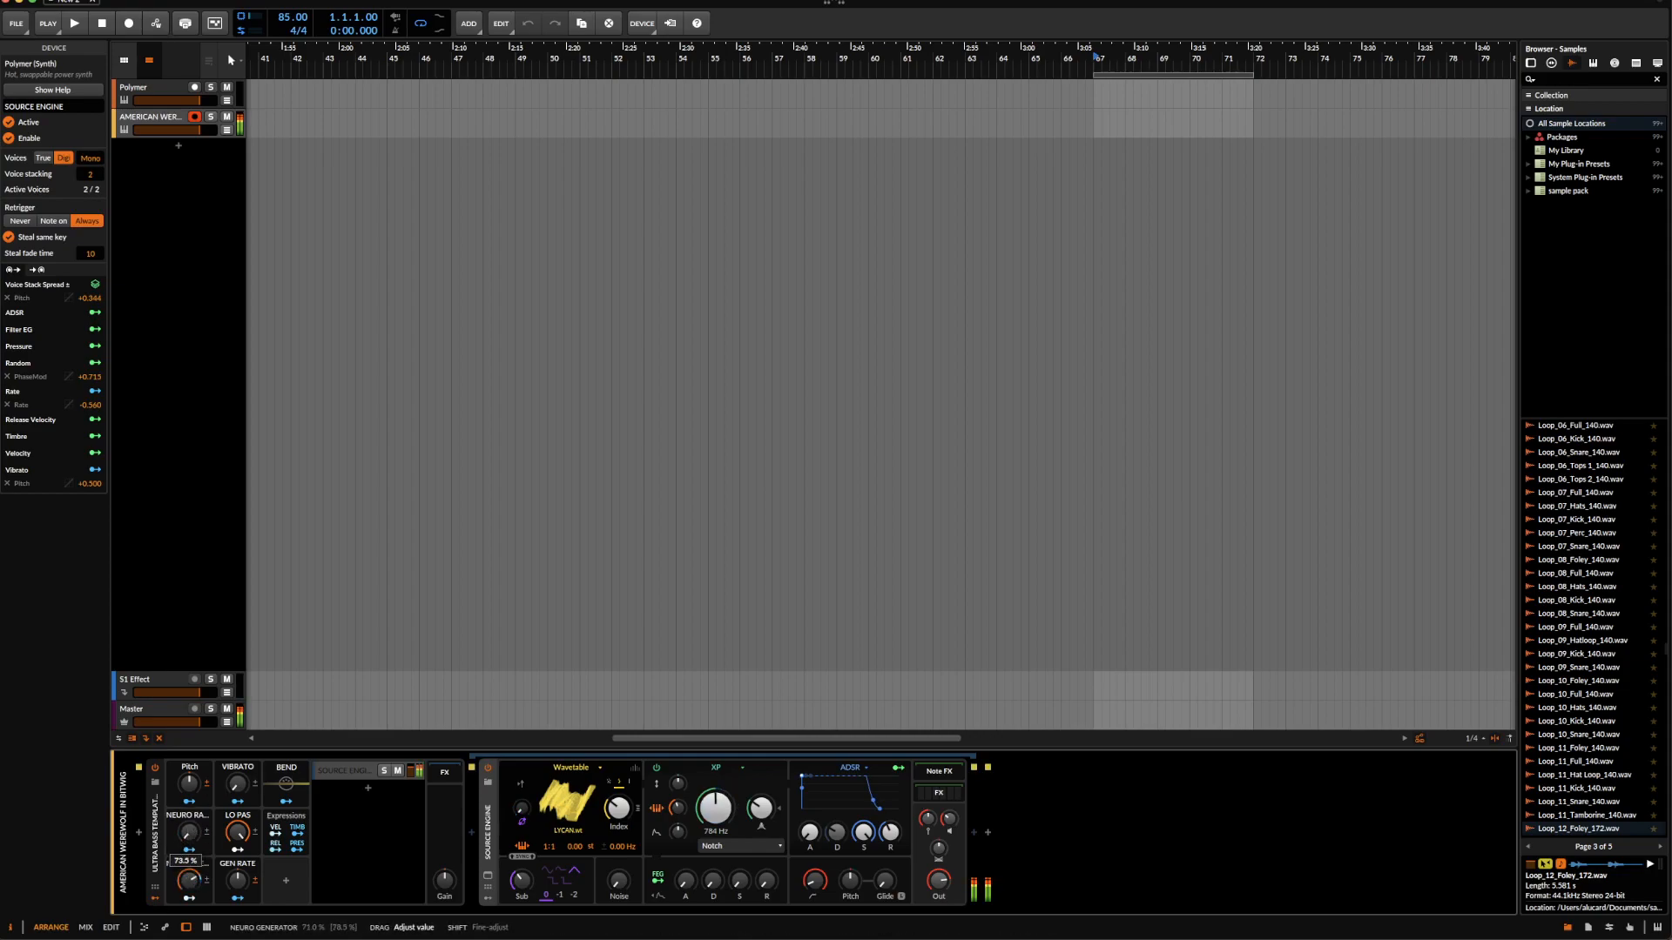
- Delete the Ultra Bass Template device and insert a Phase Plant synth on the same track
click(157, 814)
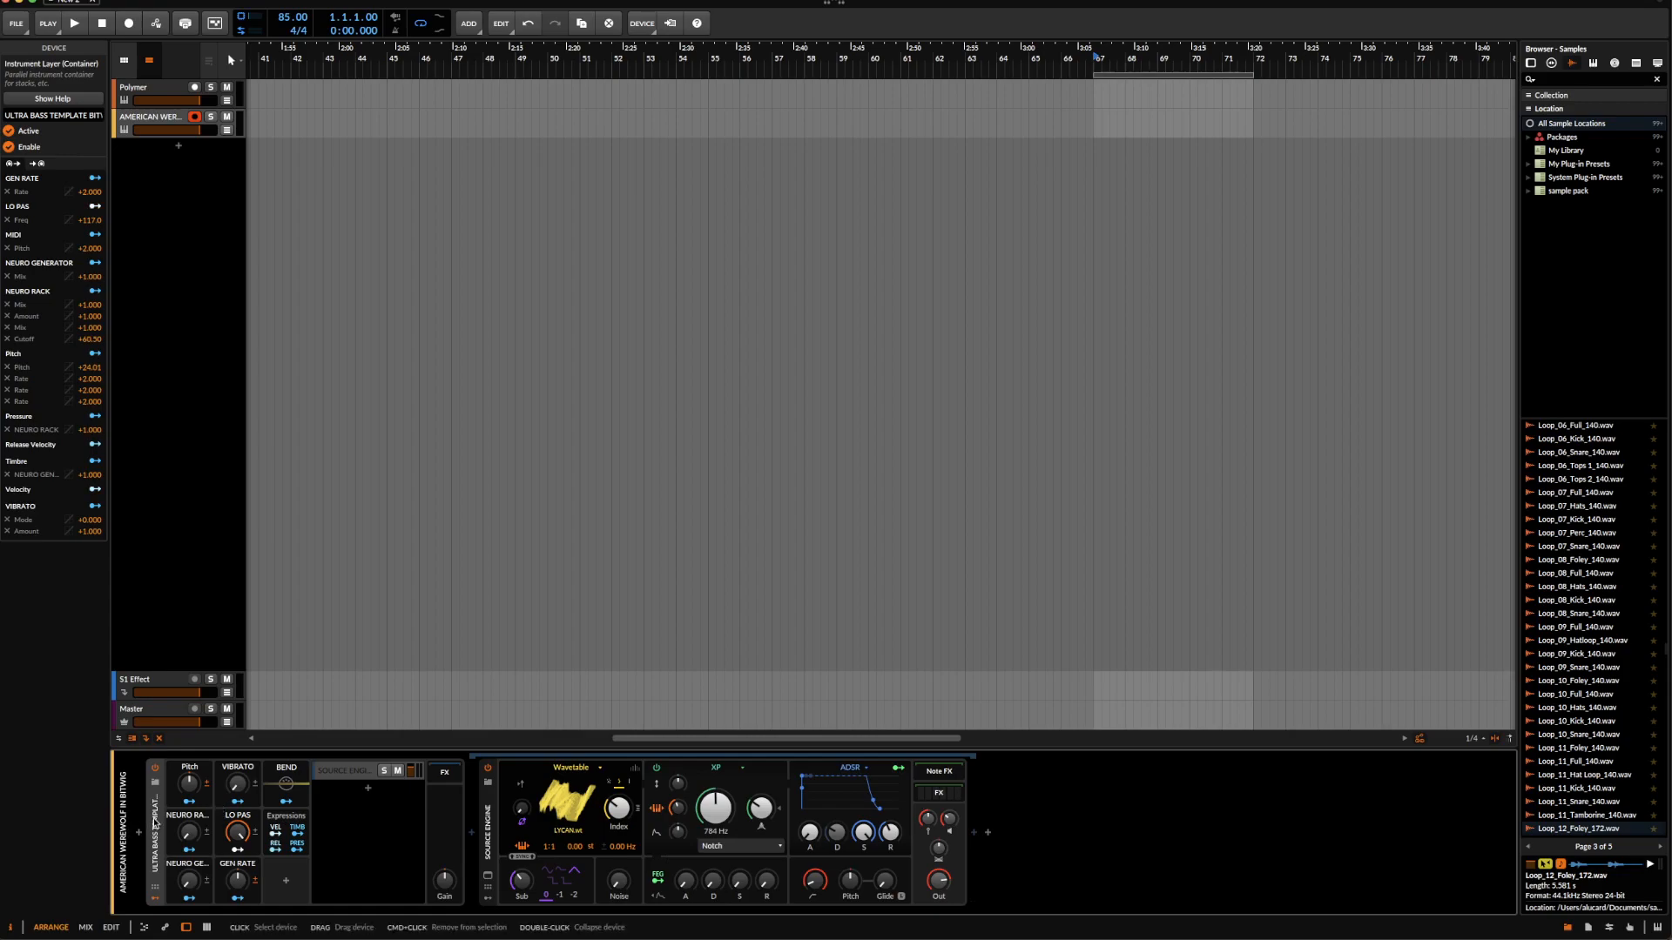
key(Delete)
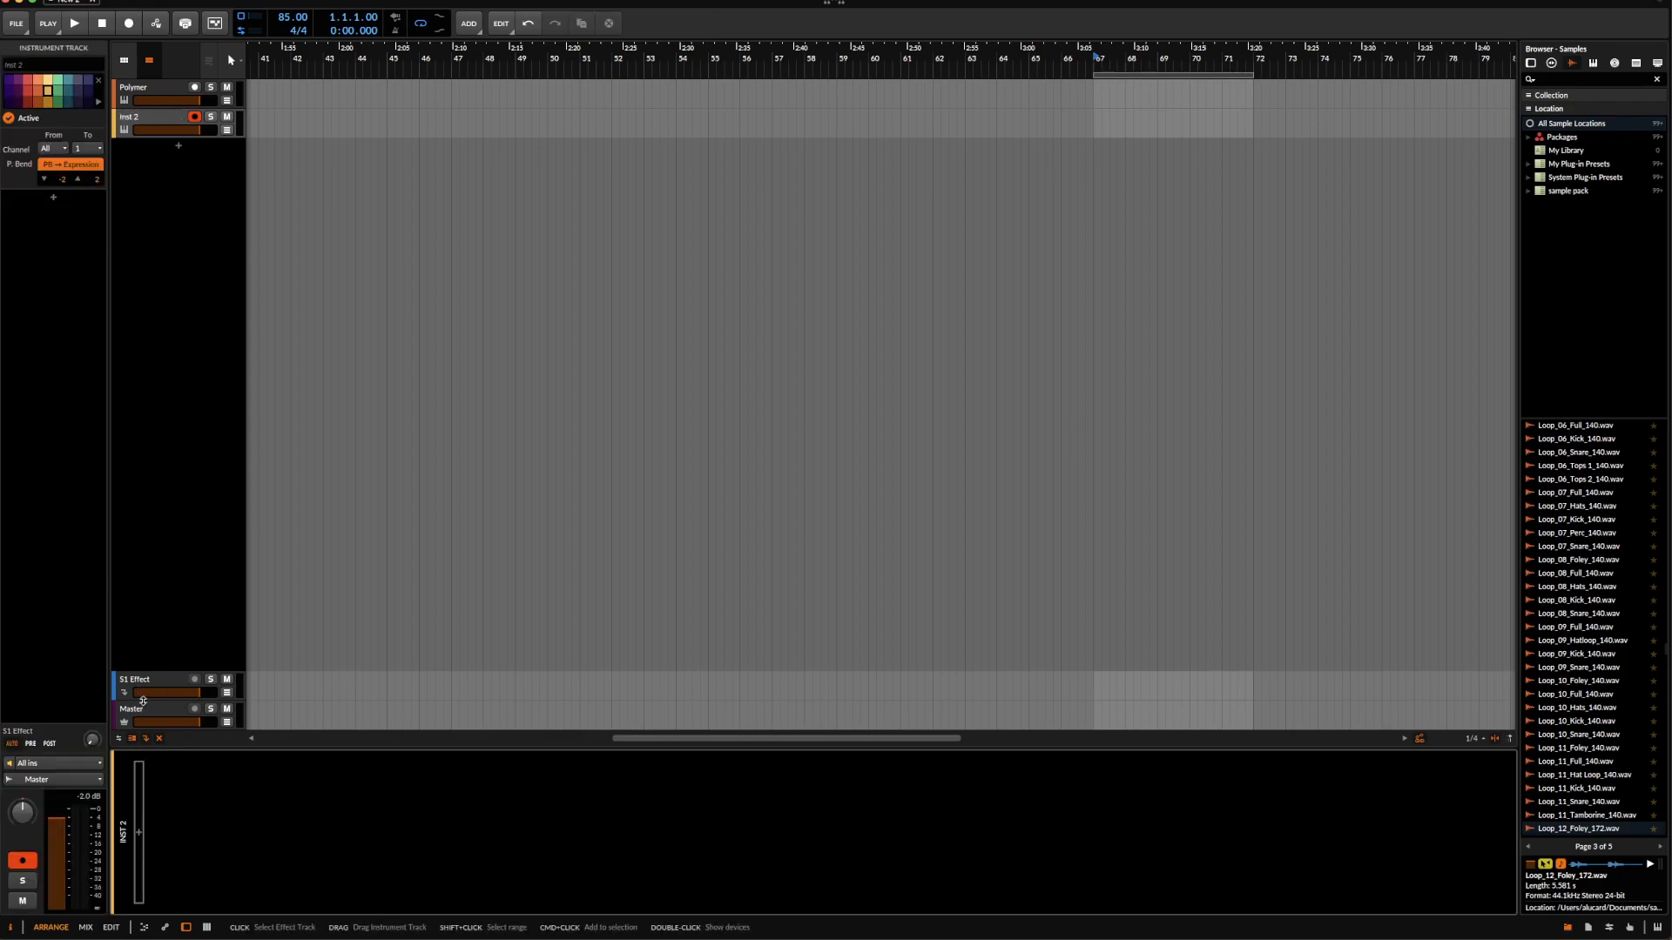
click(139, 832)
text(PHASE)
click(595, 516)
click(684, 732)
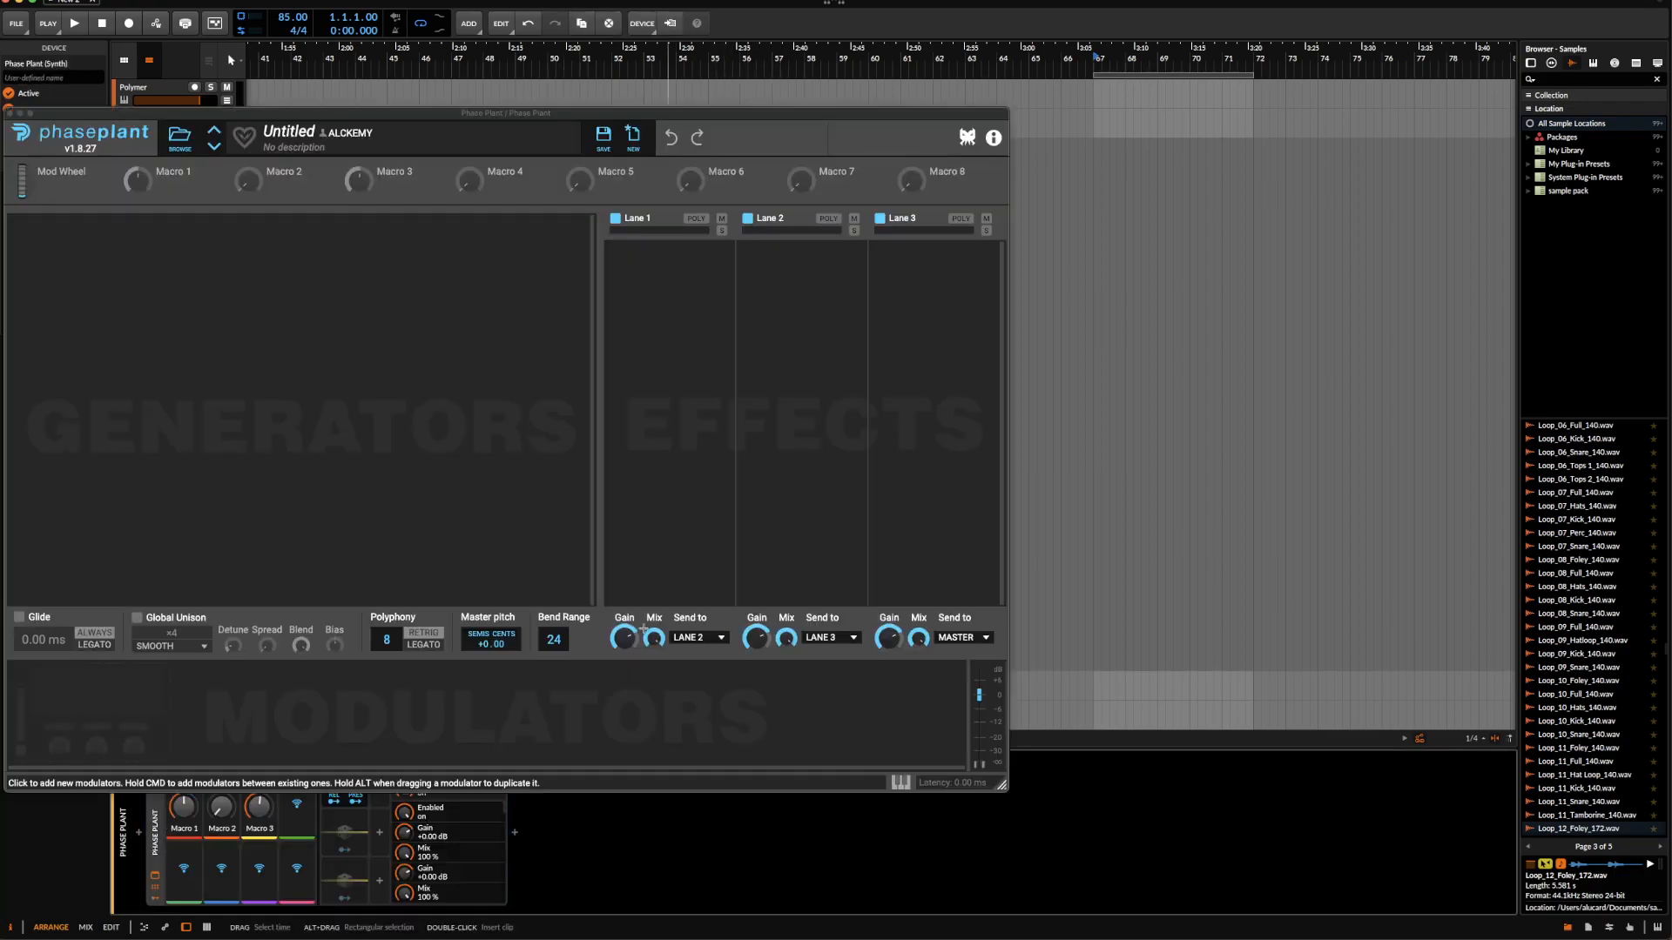
- Load the APPARITION preset from the ÆTURNUM 3 user folder in Phase Plant, look over its generators and close the plug-in window
click(179, 137)
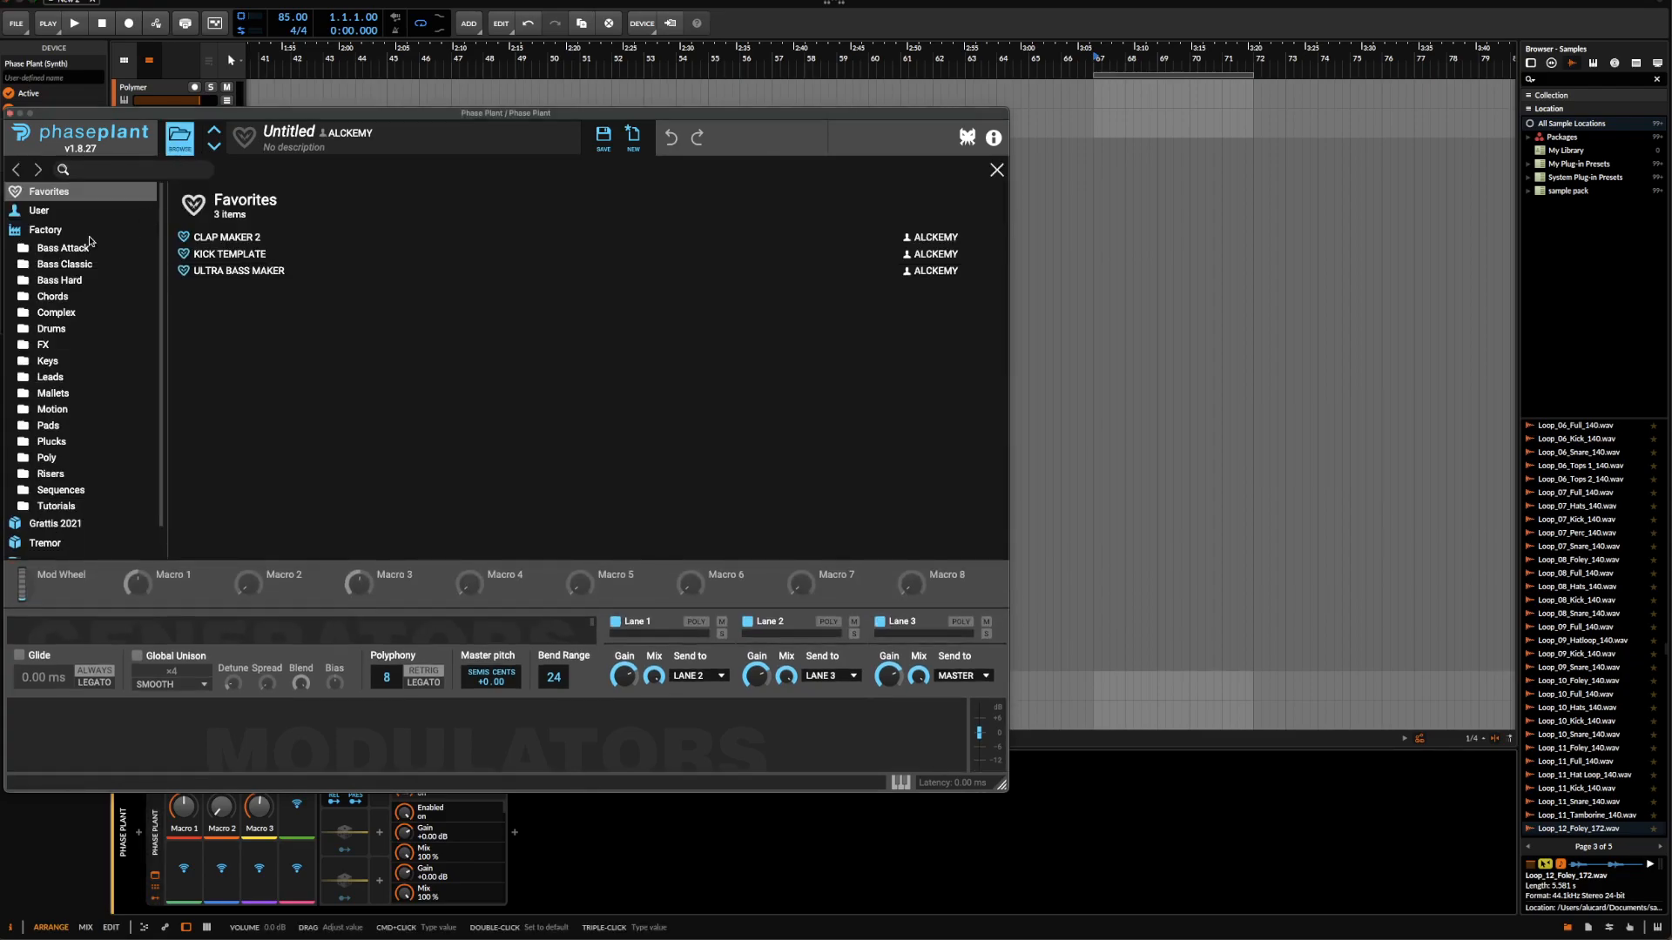
click(74, 212)
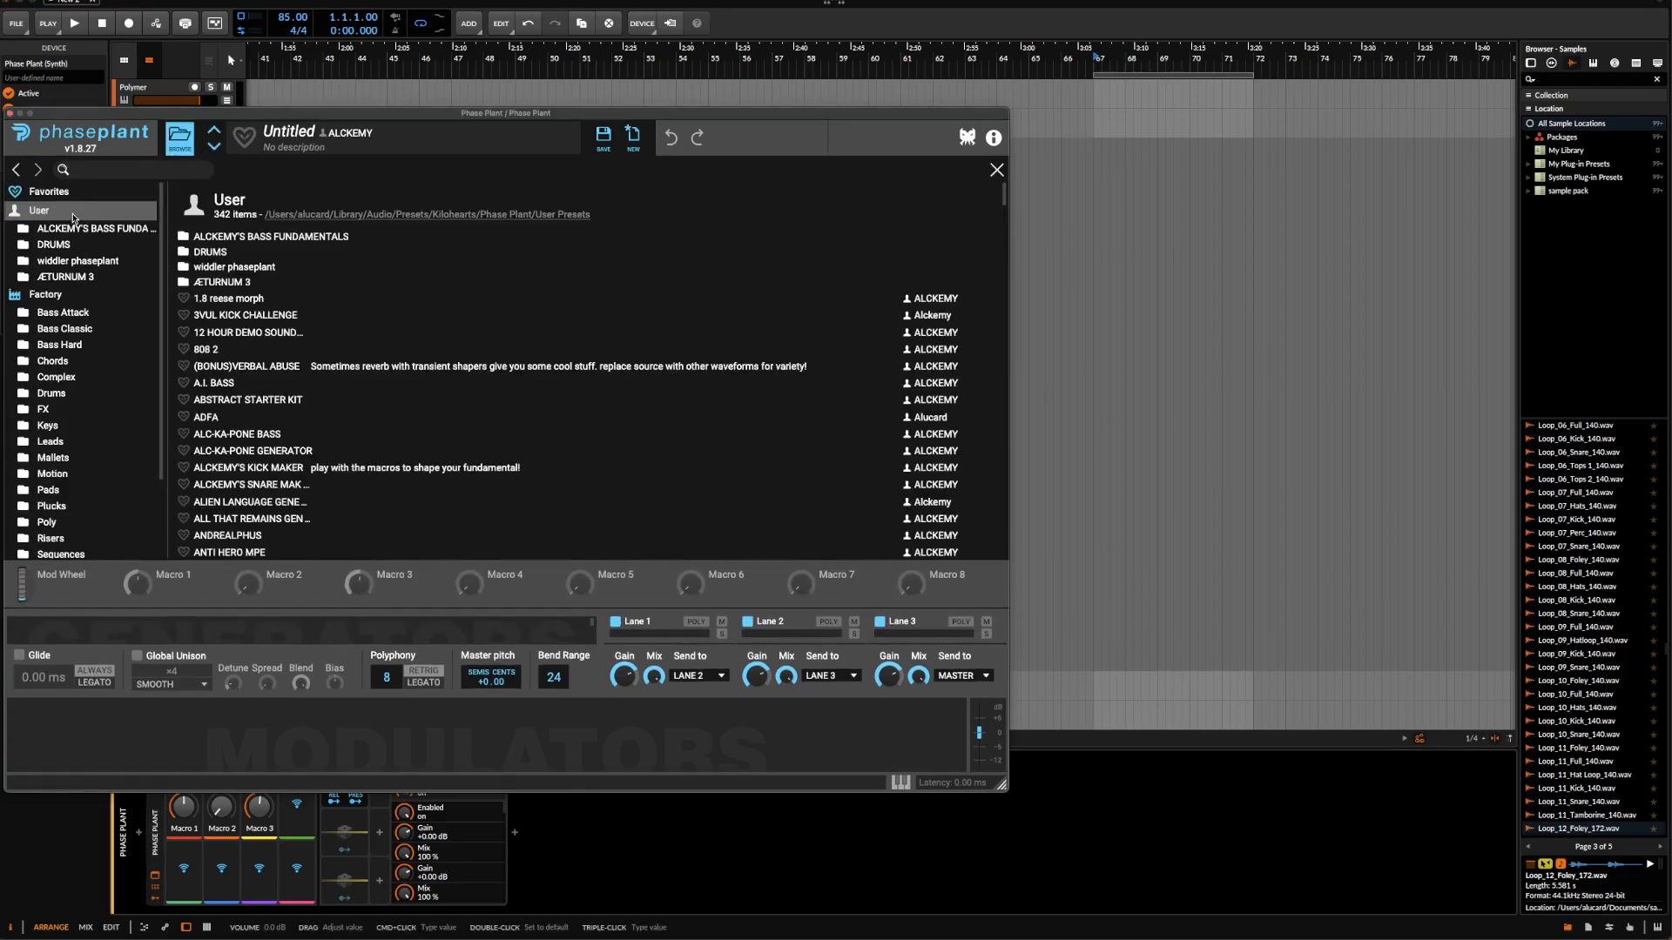
click(225, 282)
click(225, 282)
double_click(238, 306)
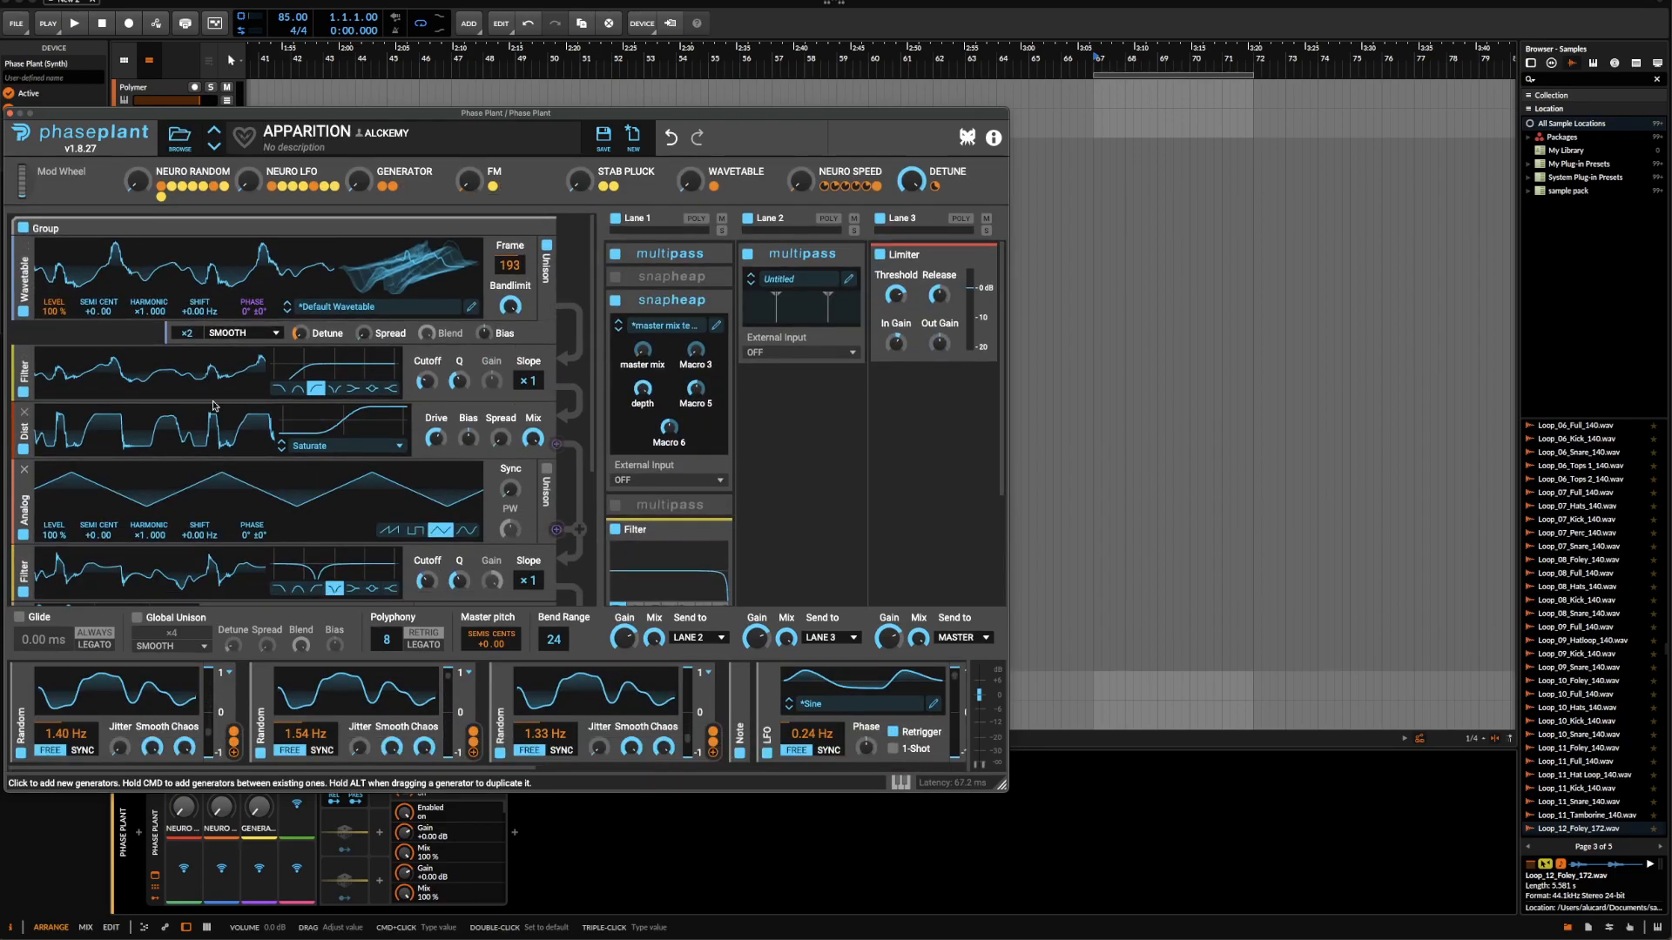
scroll(248, 387, down, 2)
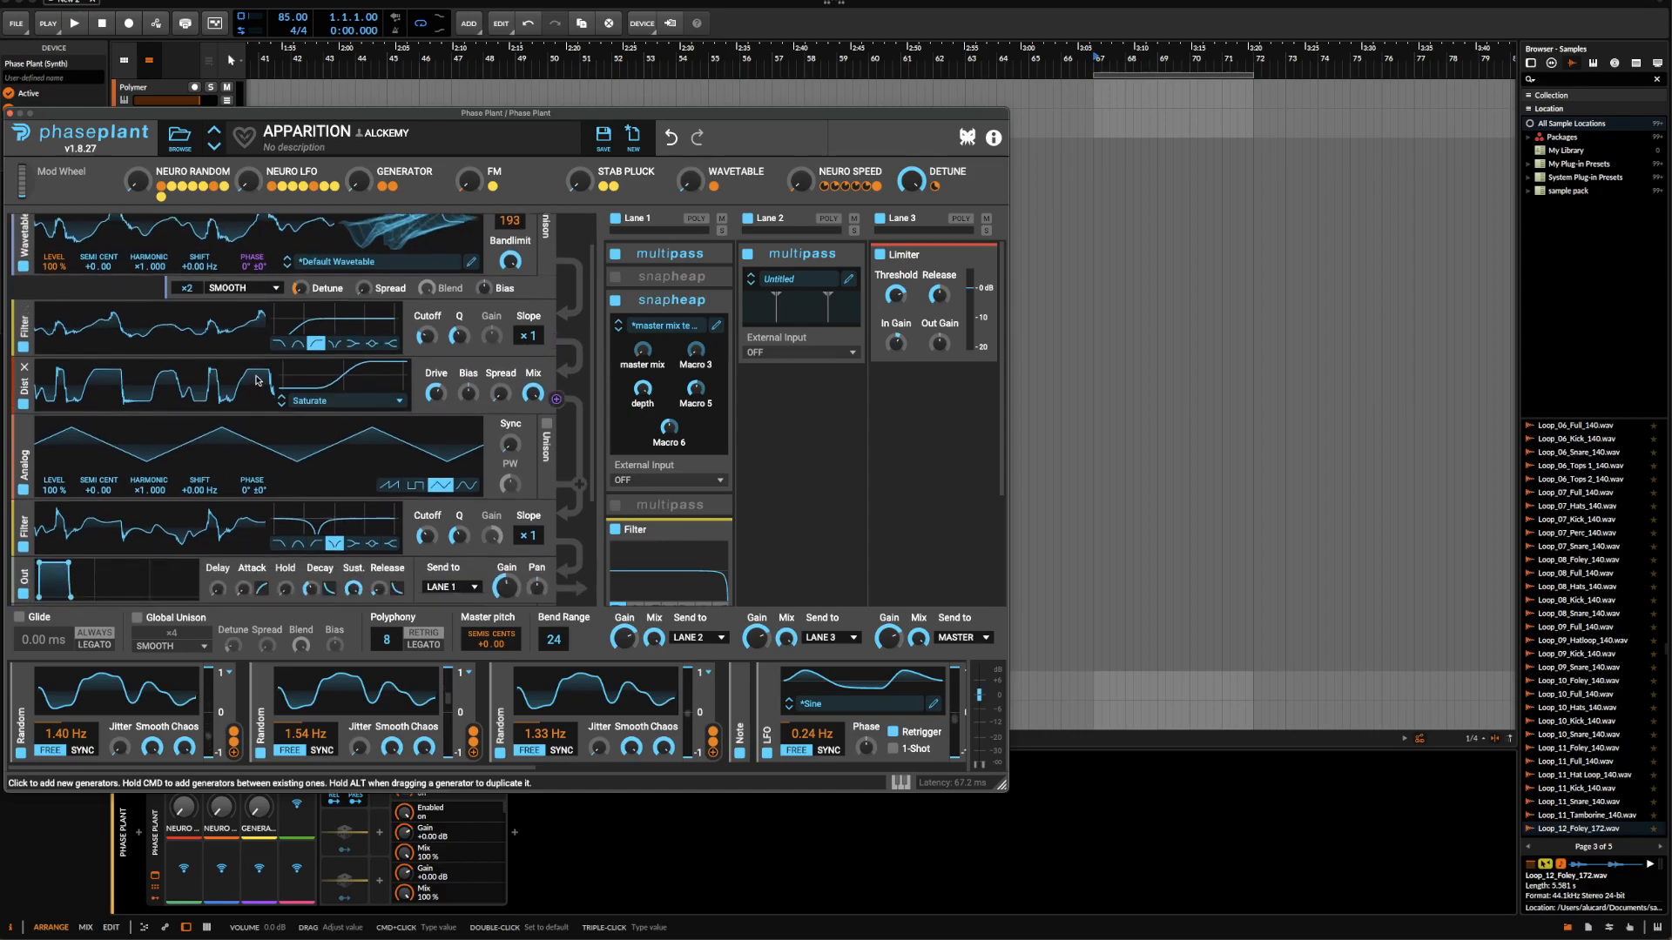
scroll(252, 380, down, 3)
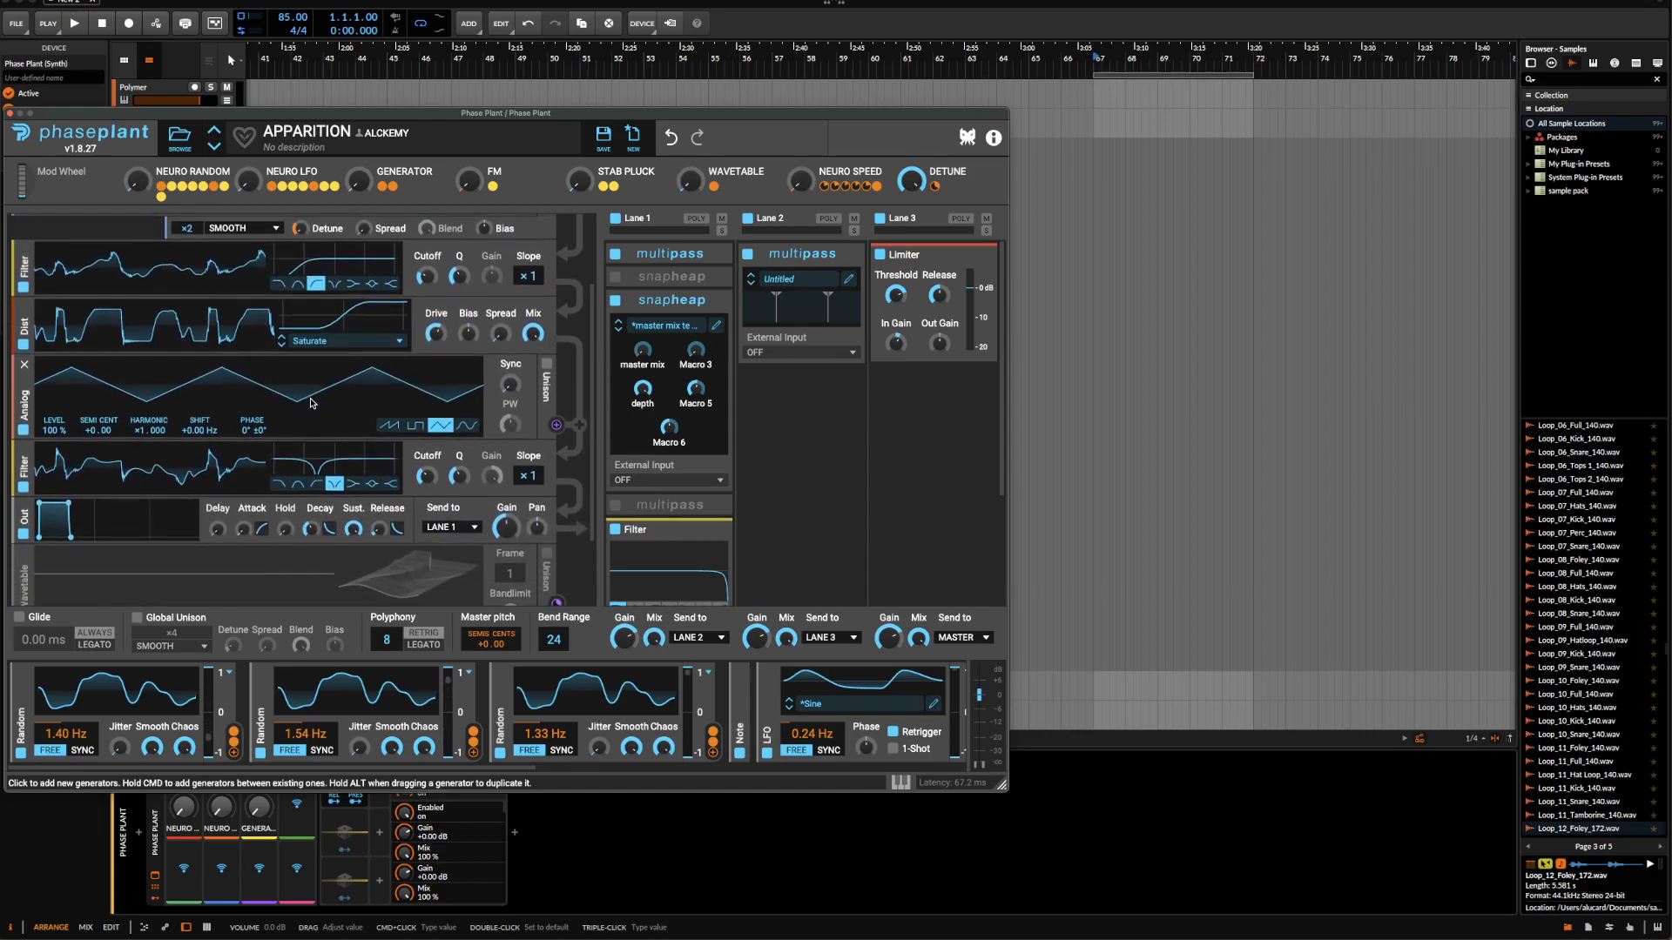
scroll(310, 404, down, 1)
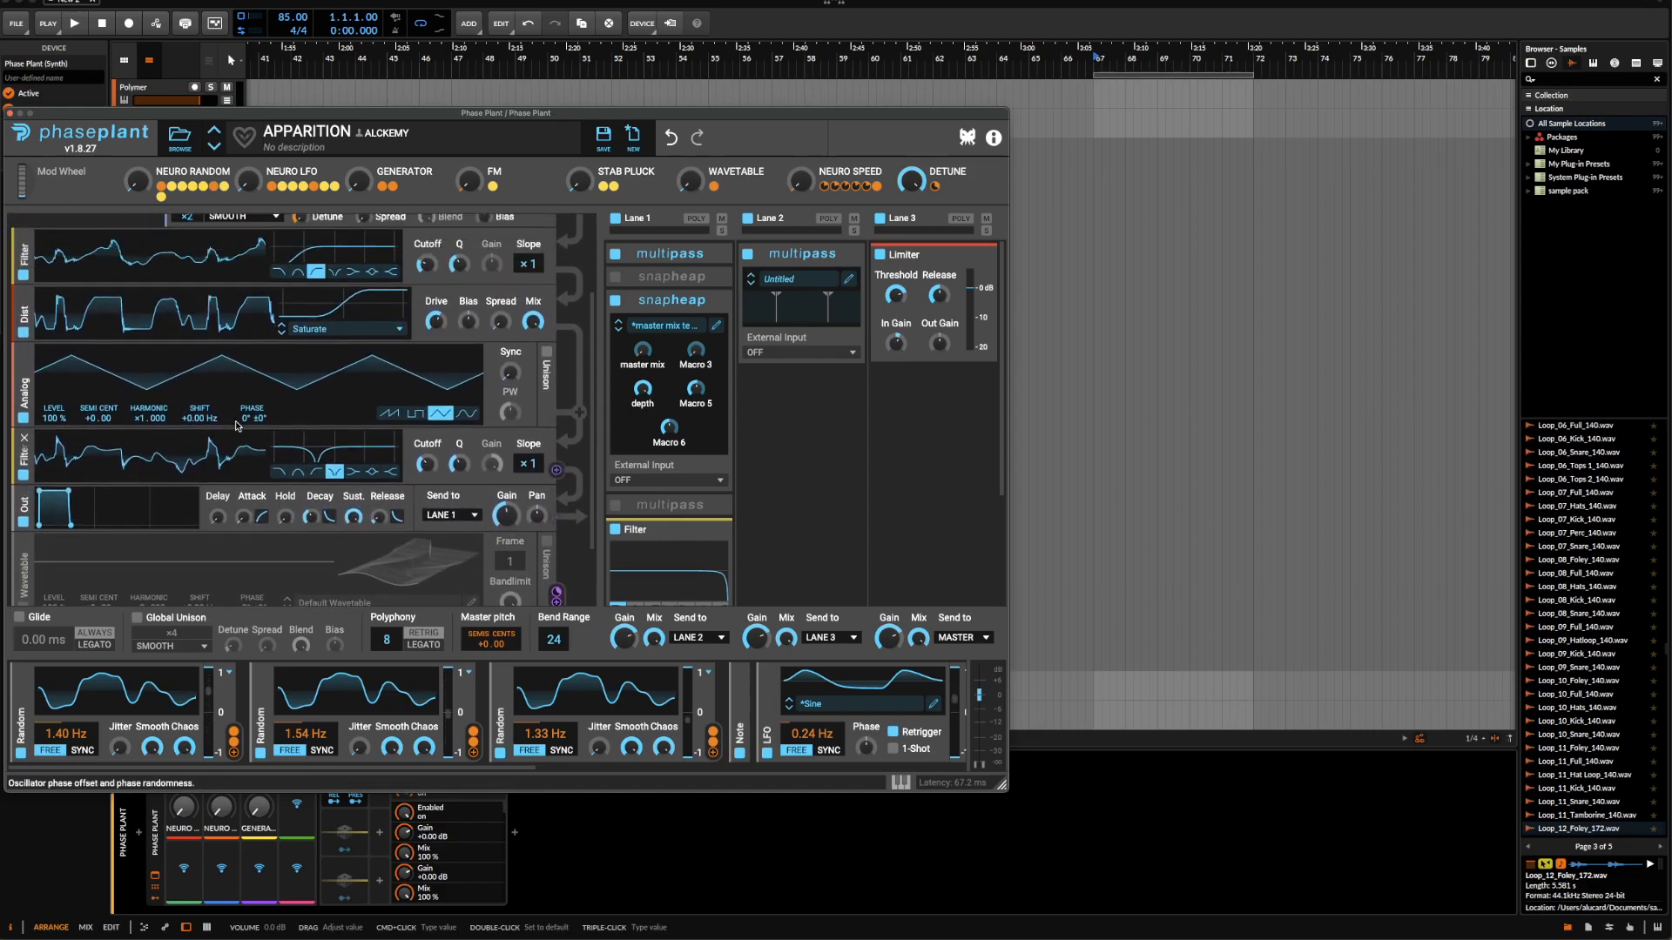
scroll(236, 426, up, 4)
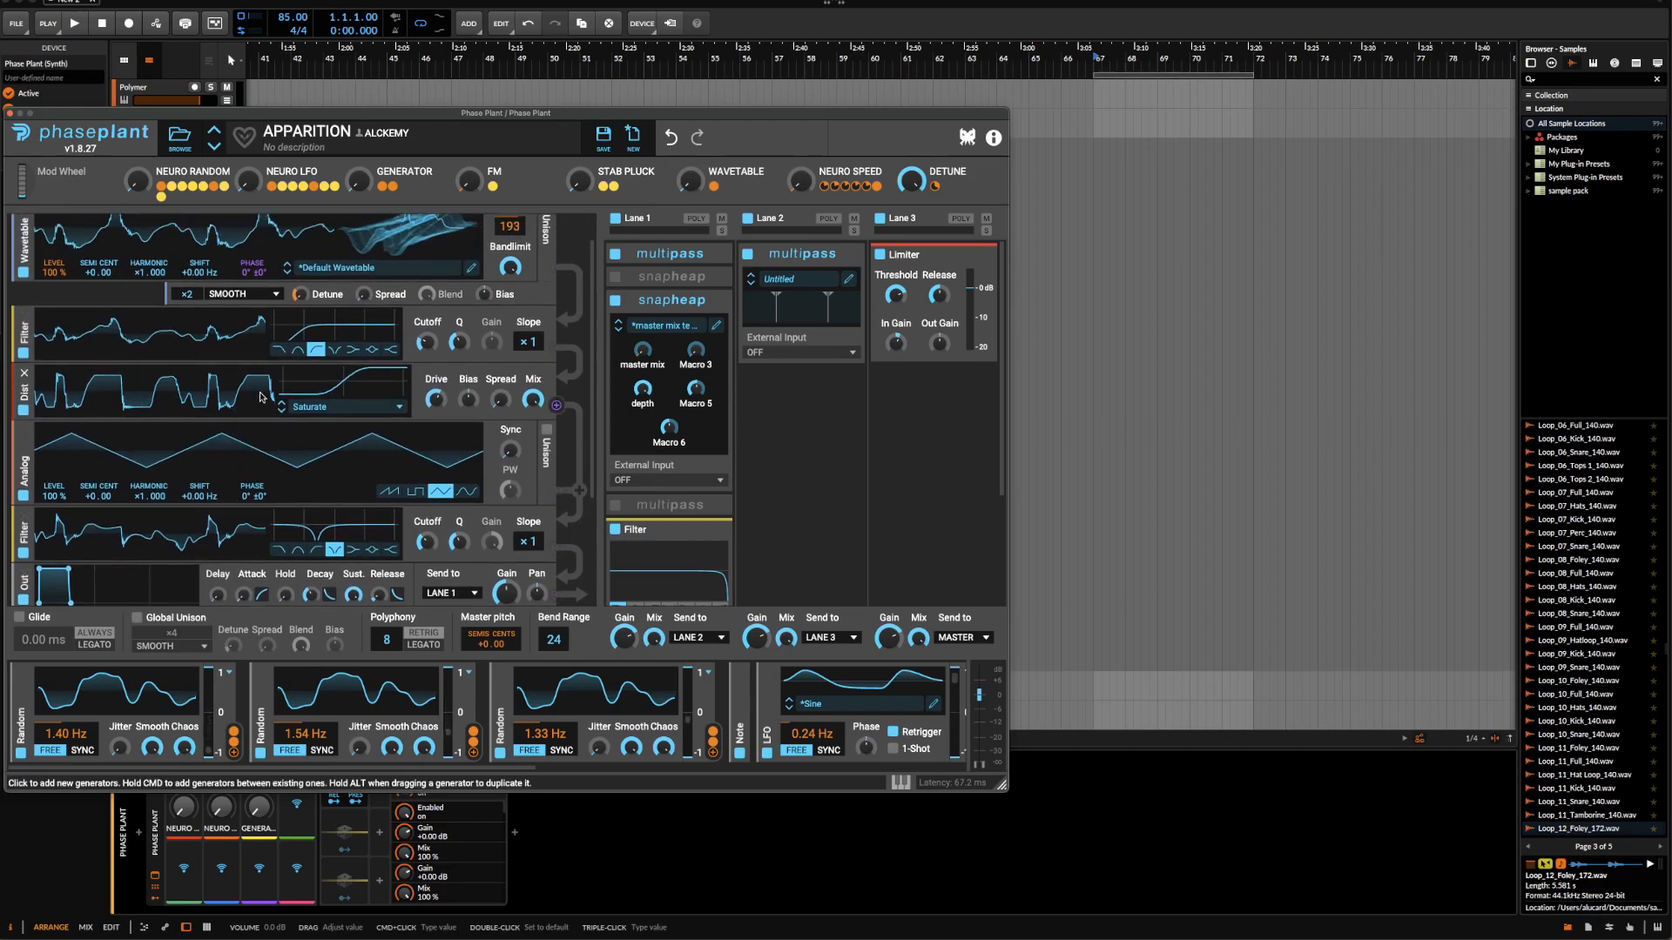
click(9, 113)
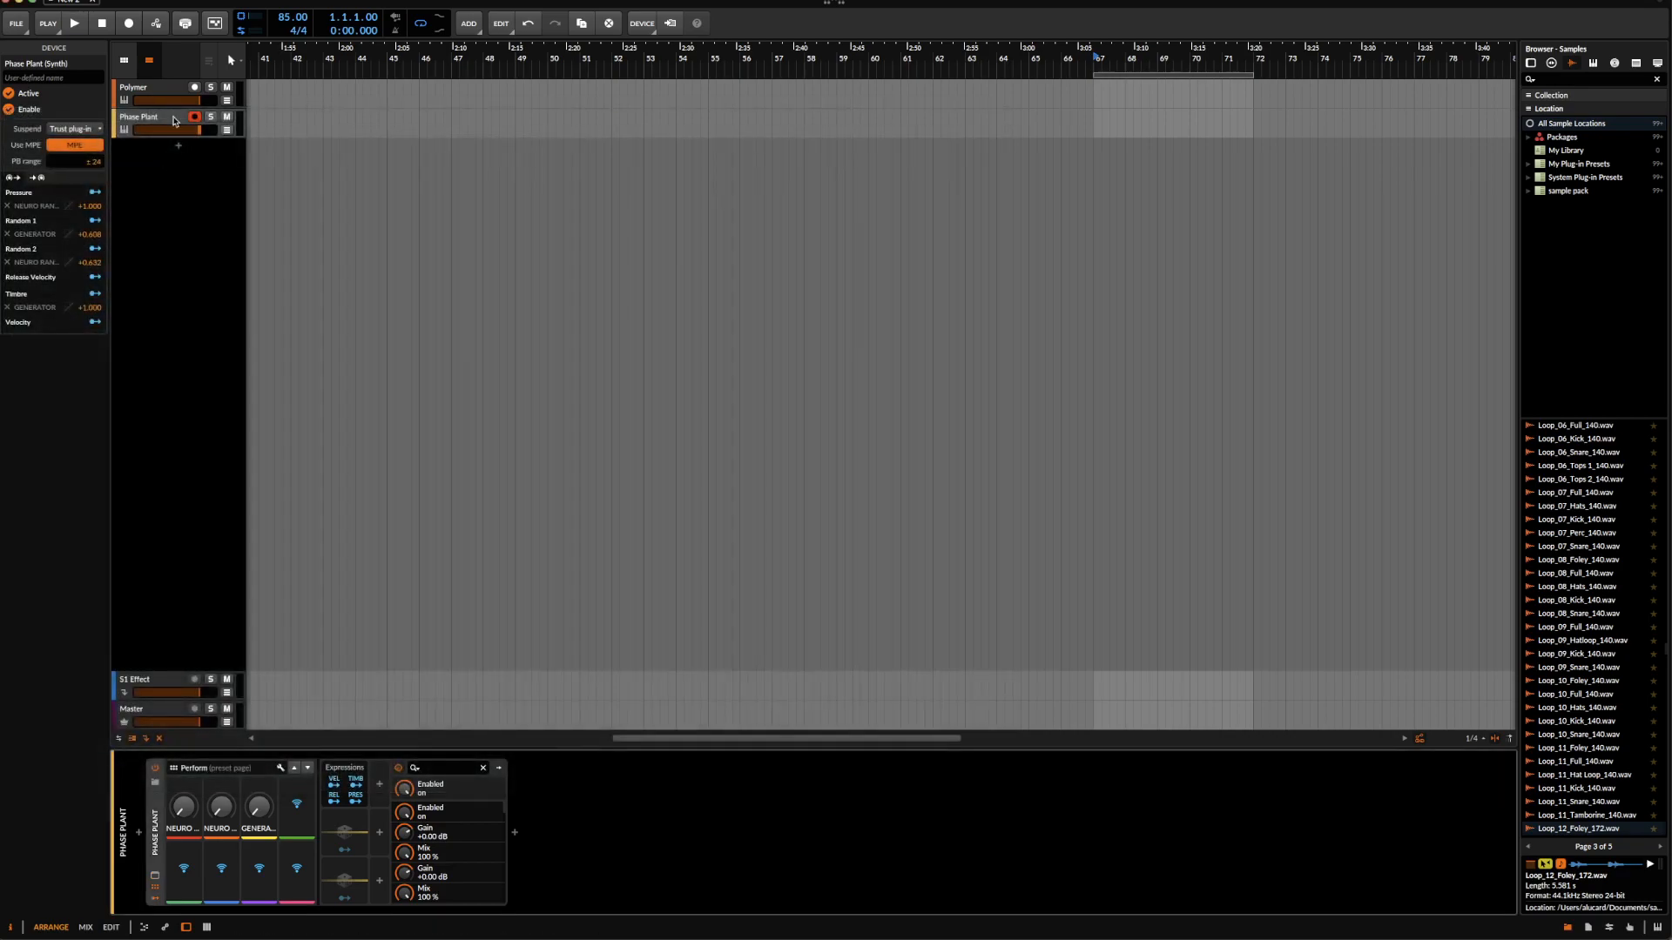
- Wrap the Polymer device on the first track in an Instrument Layer
click(167, 102)
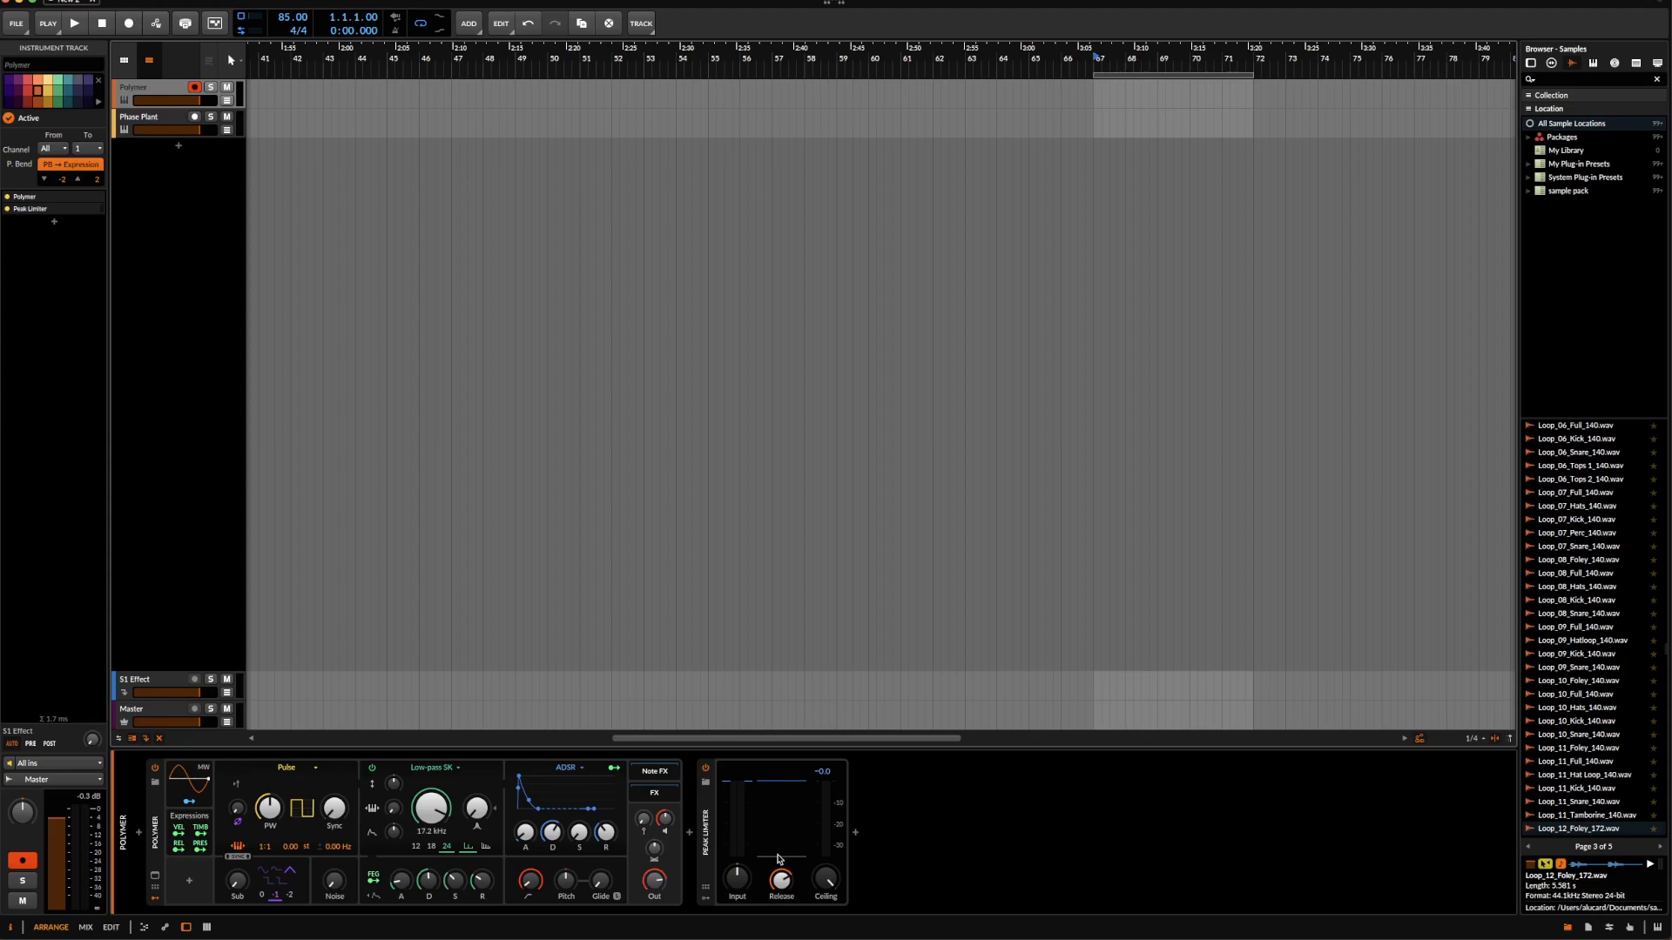
click(157, 808)
key(super+g)
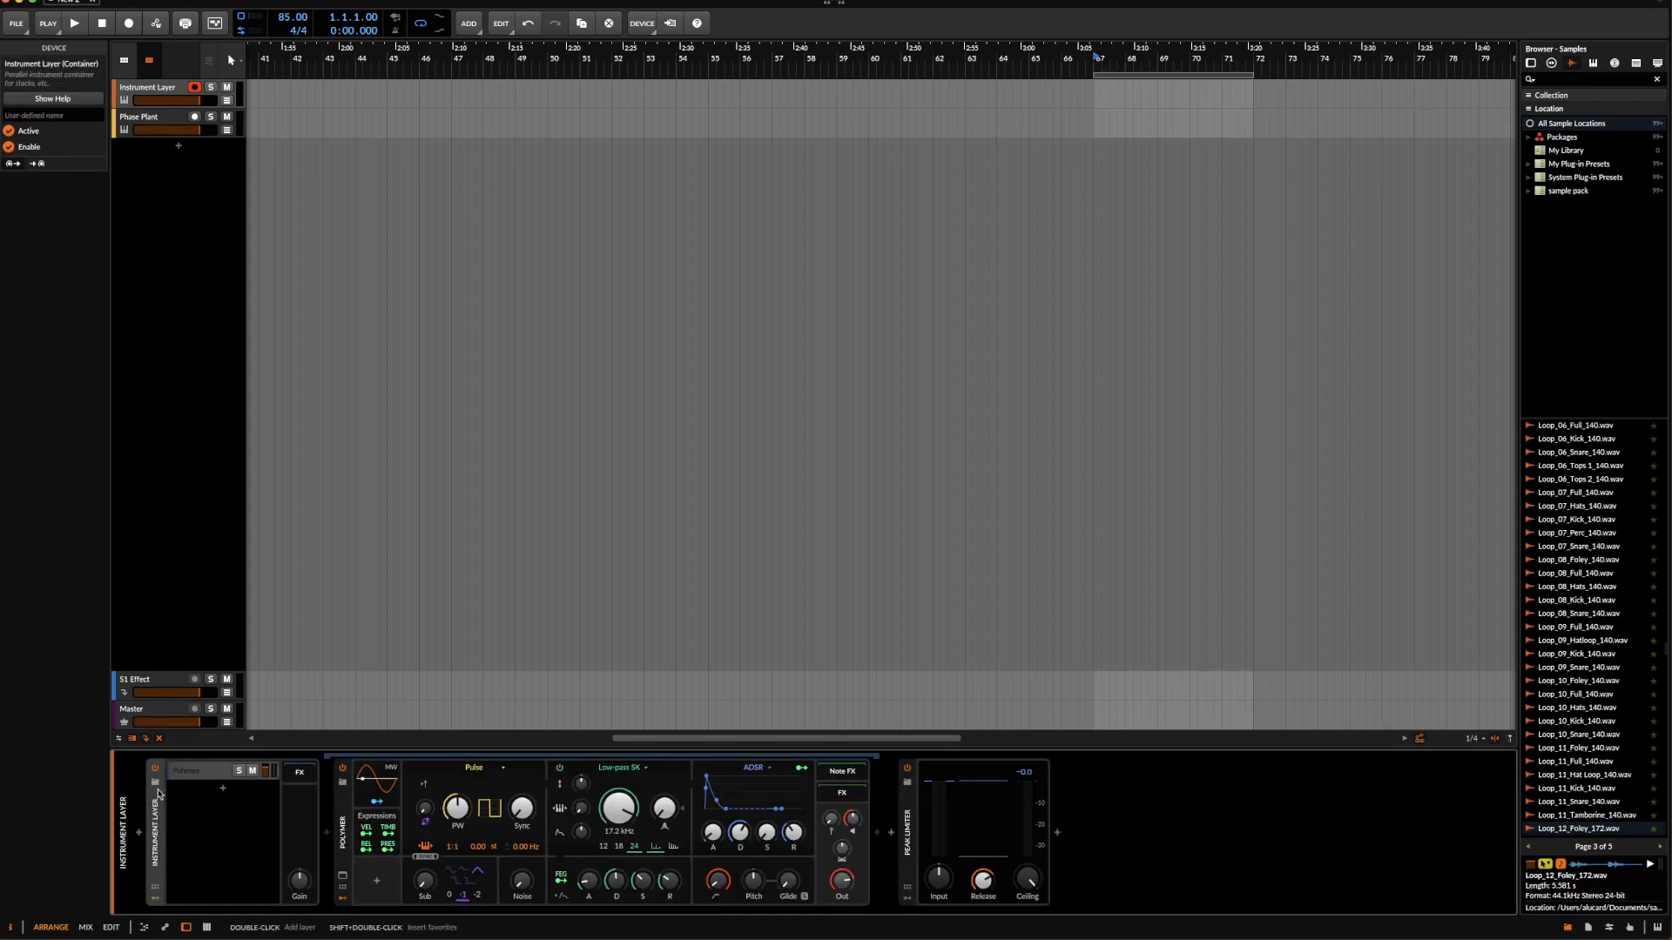
- Duplicate the Polymer layer inside the Instrument Layer, delete the copy and reselect the original layer
click(206, 775)
key(ctrl+d)
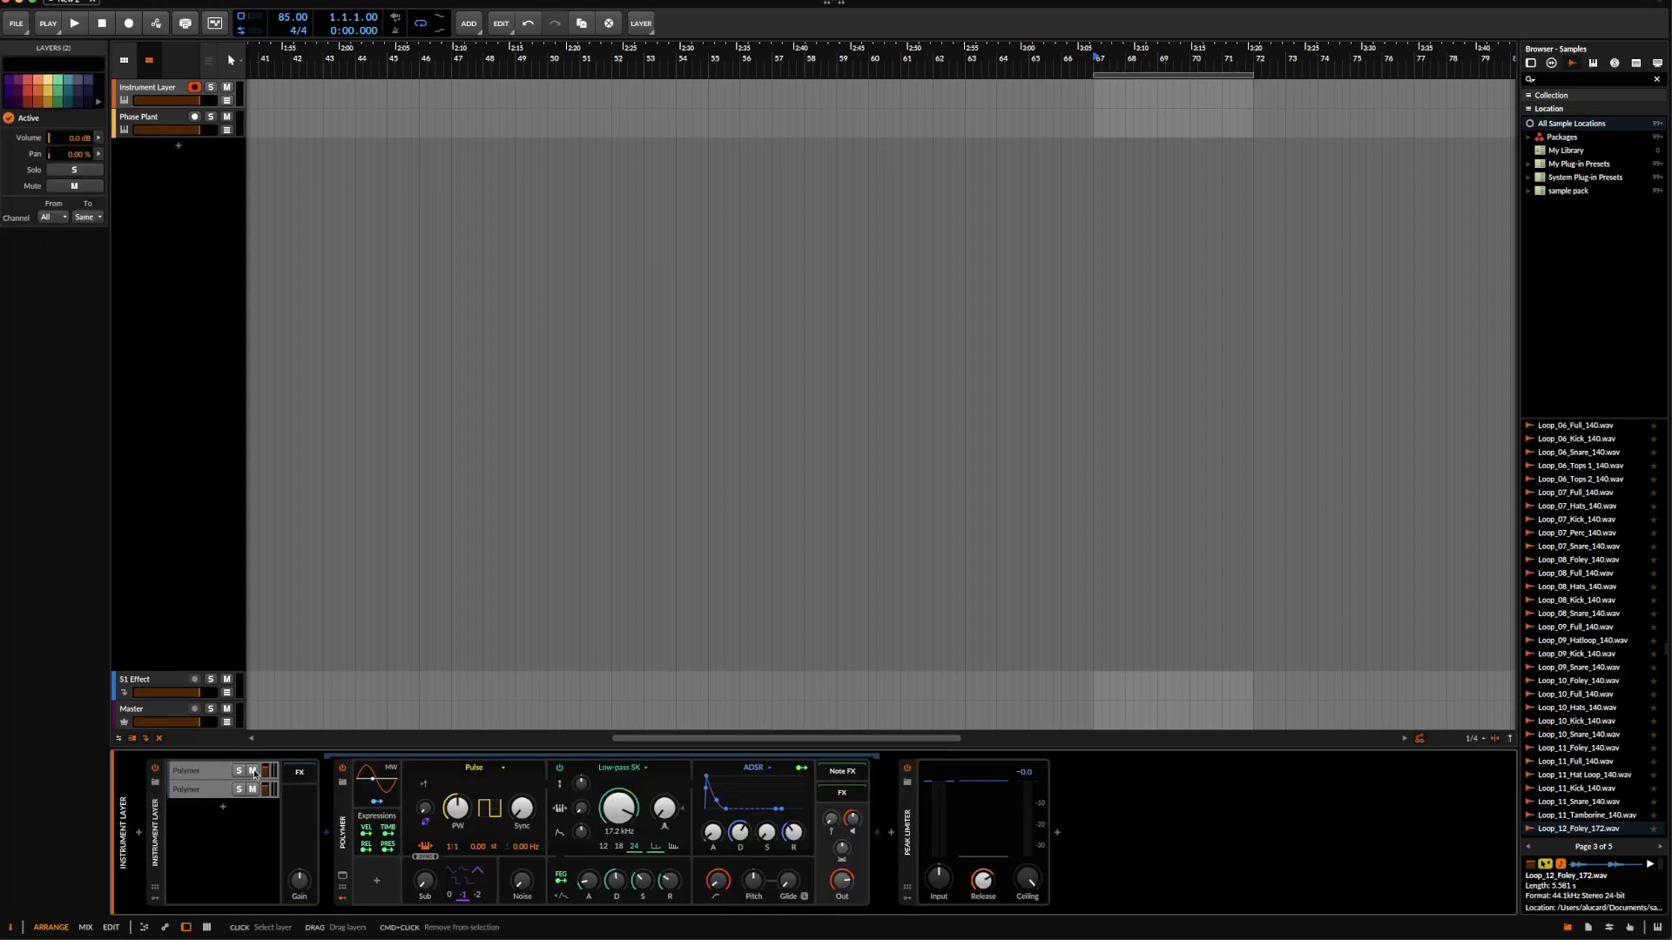
click(193, 790)
key(Delete)
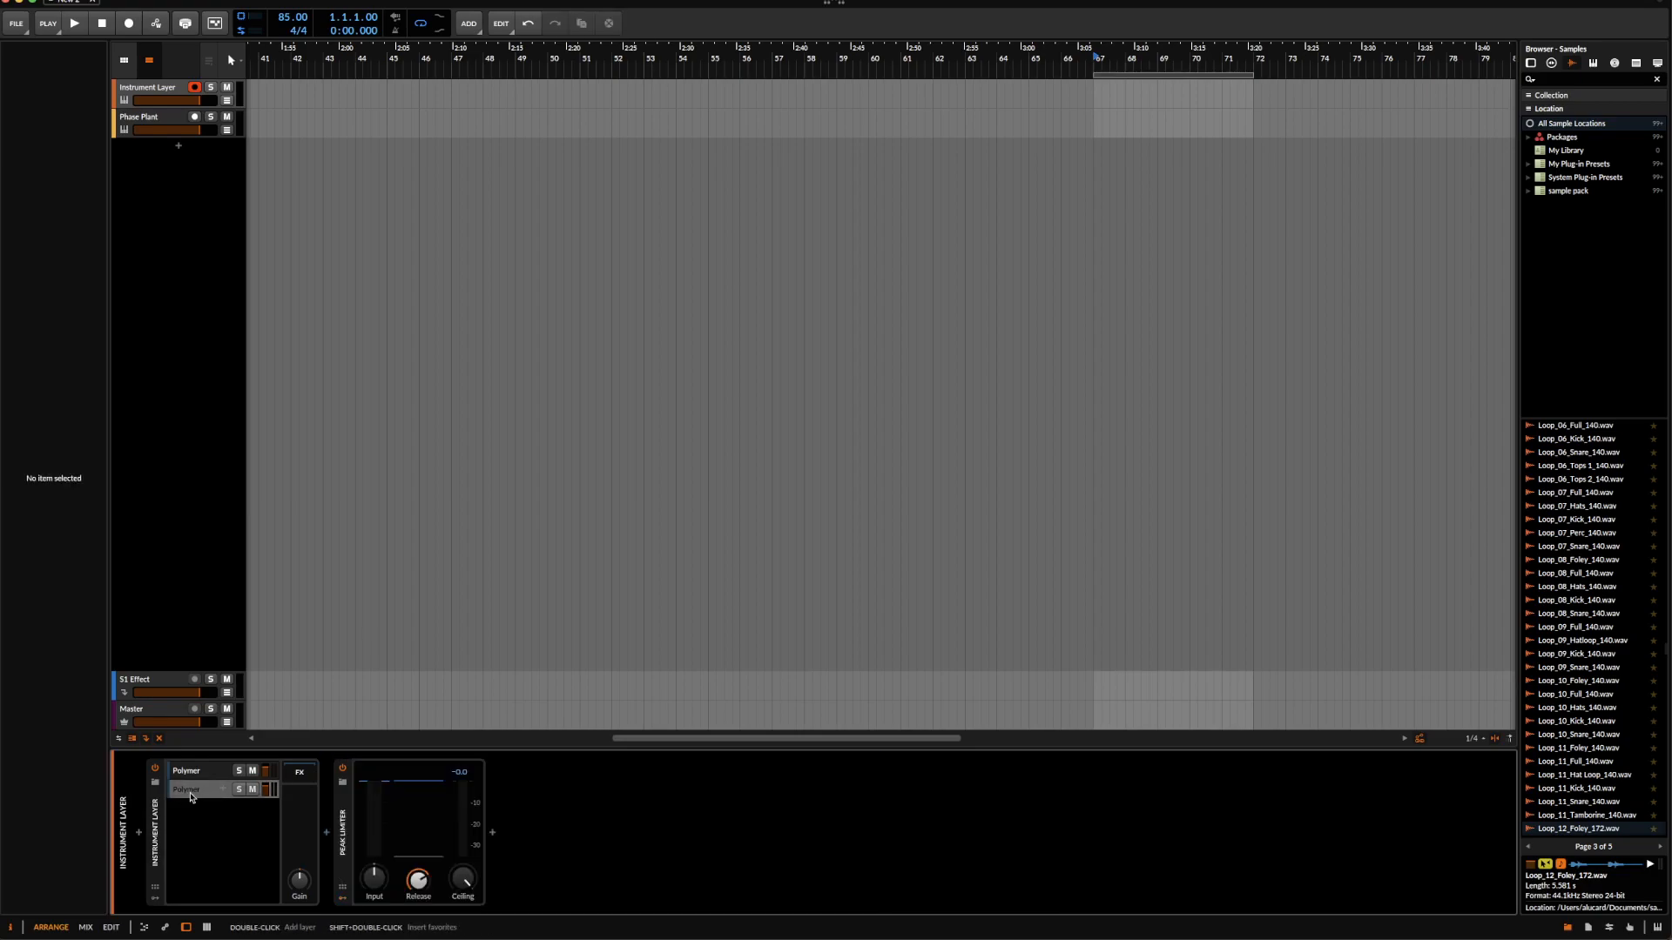
click(186, 771)
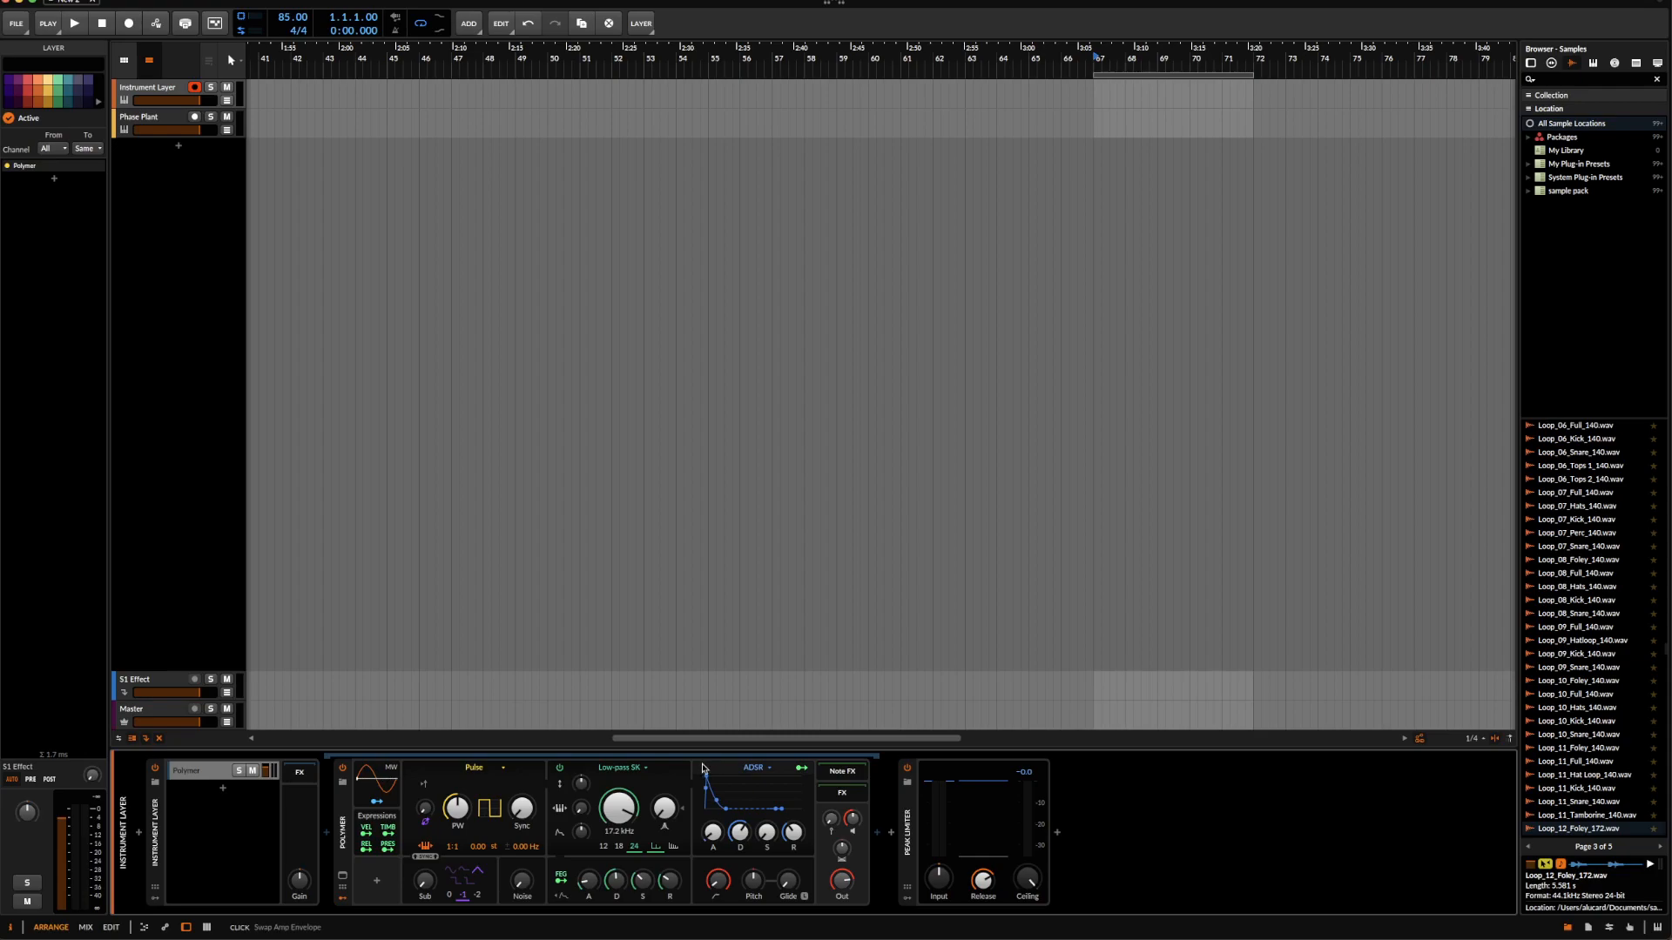
- Try the Swarm oscillator in the Polymer synth and settle on the Wavetable oscillator
click(480, 760)
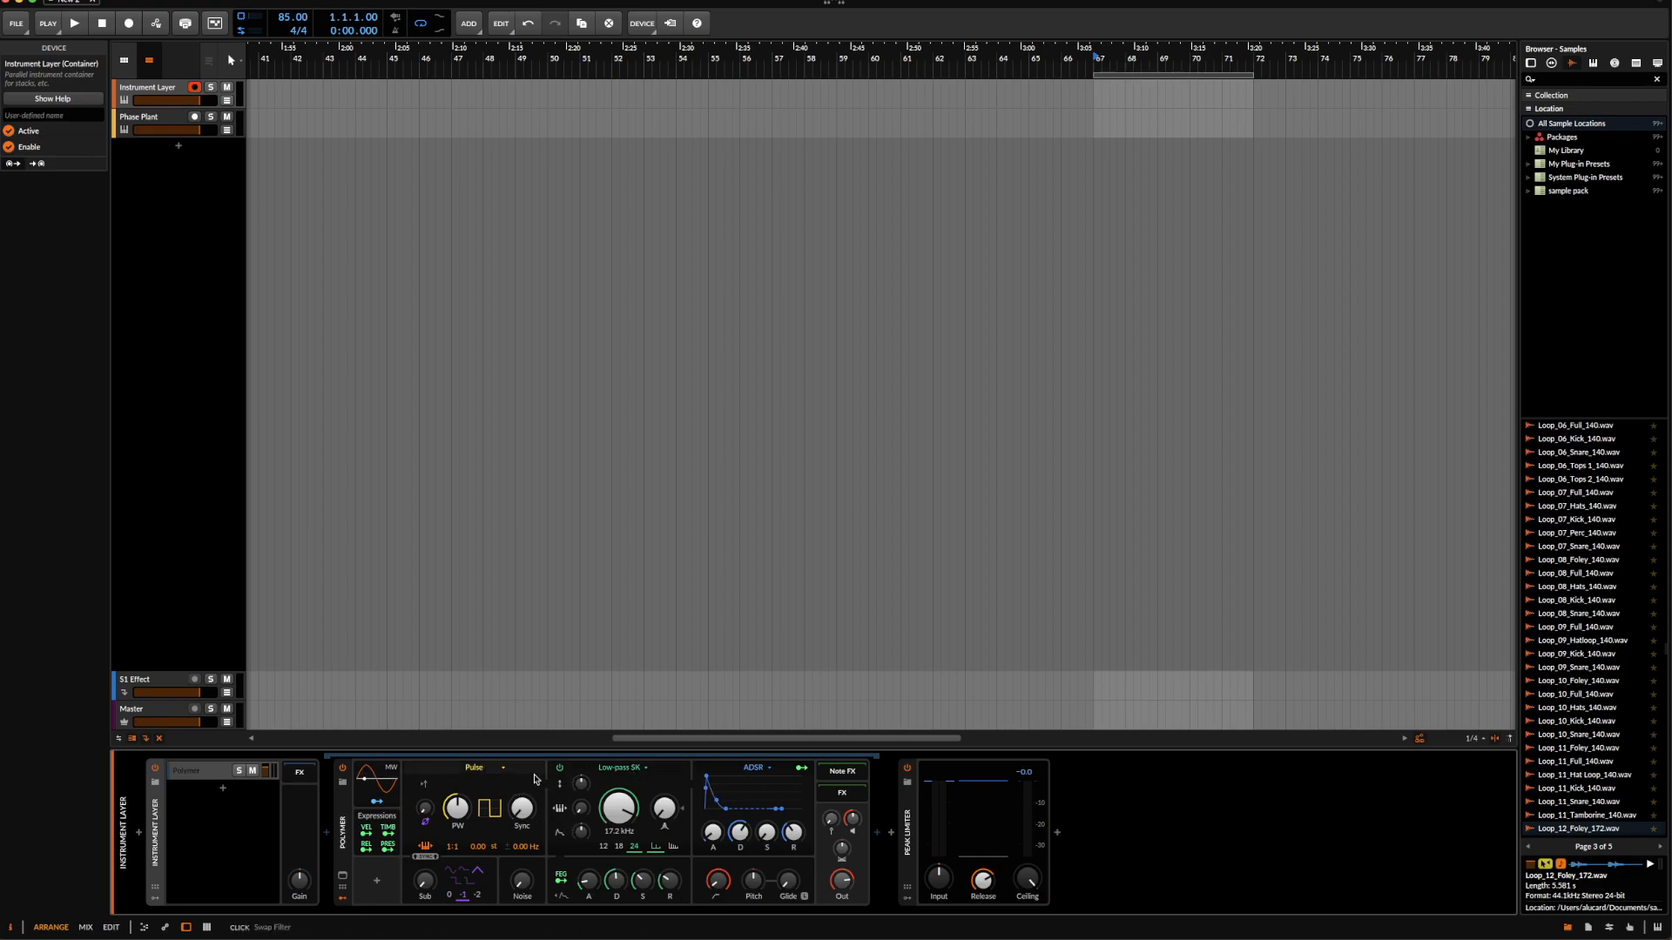
click(476, 769)
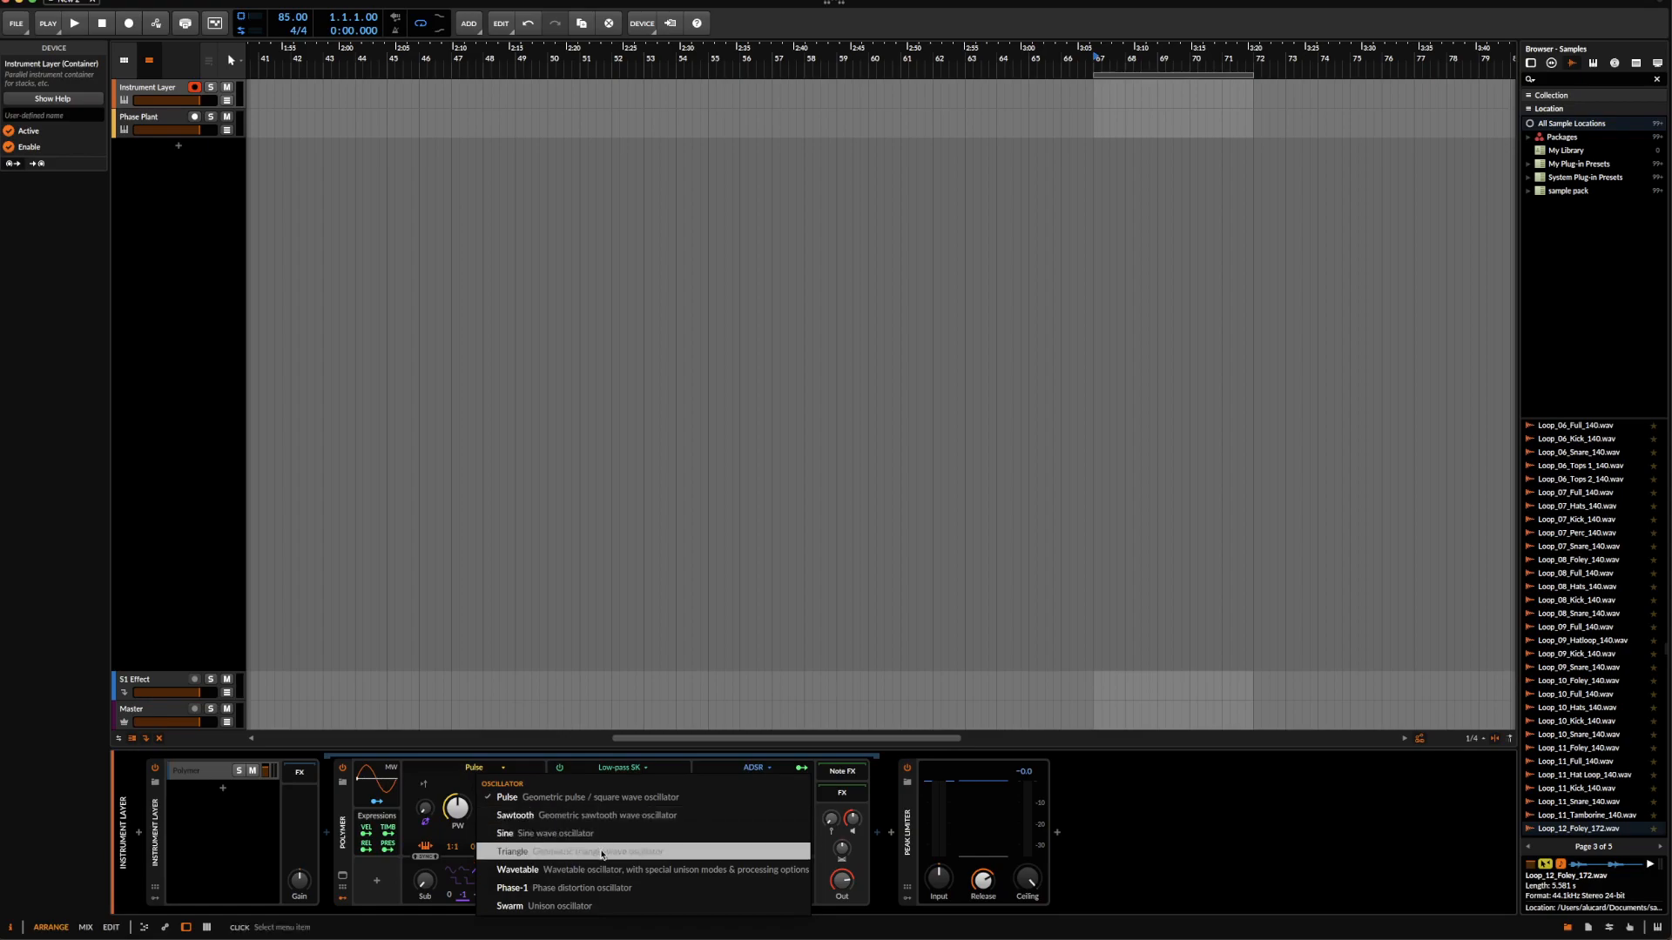
click(560, 906)
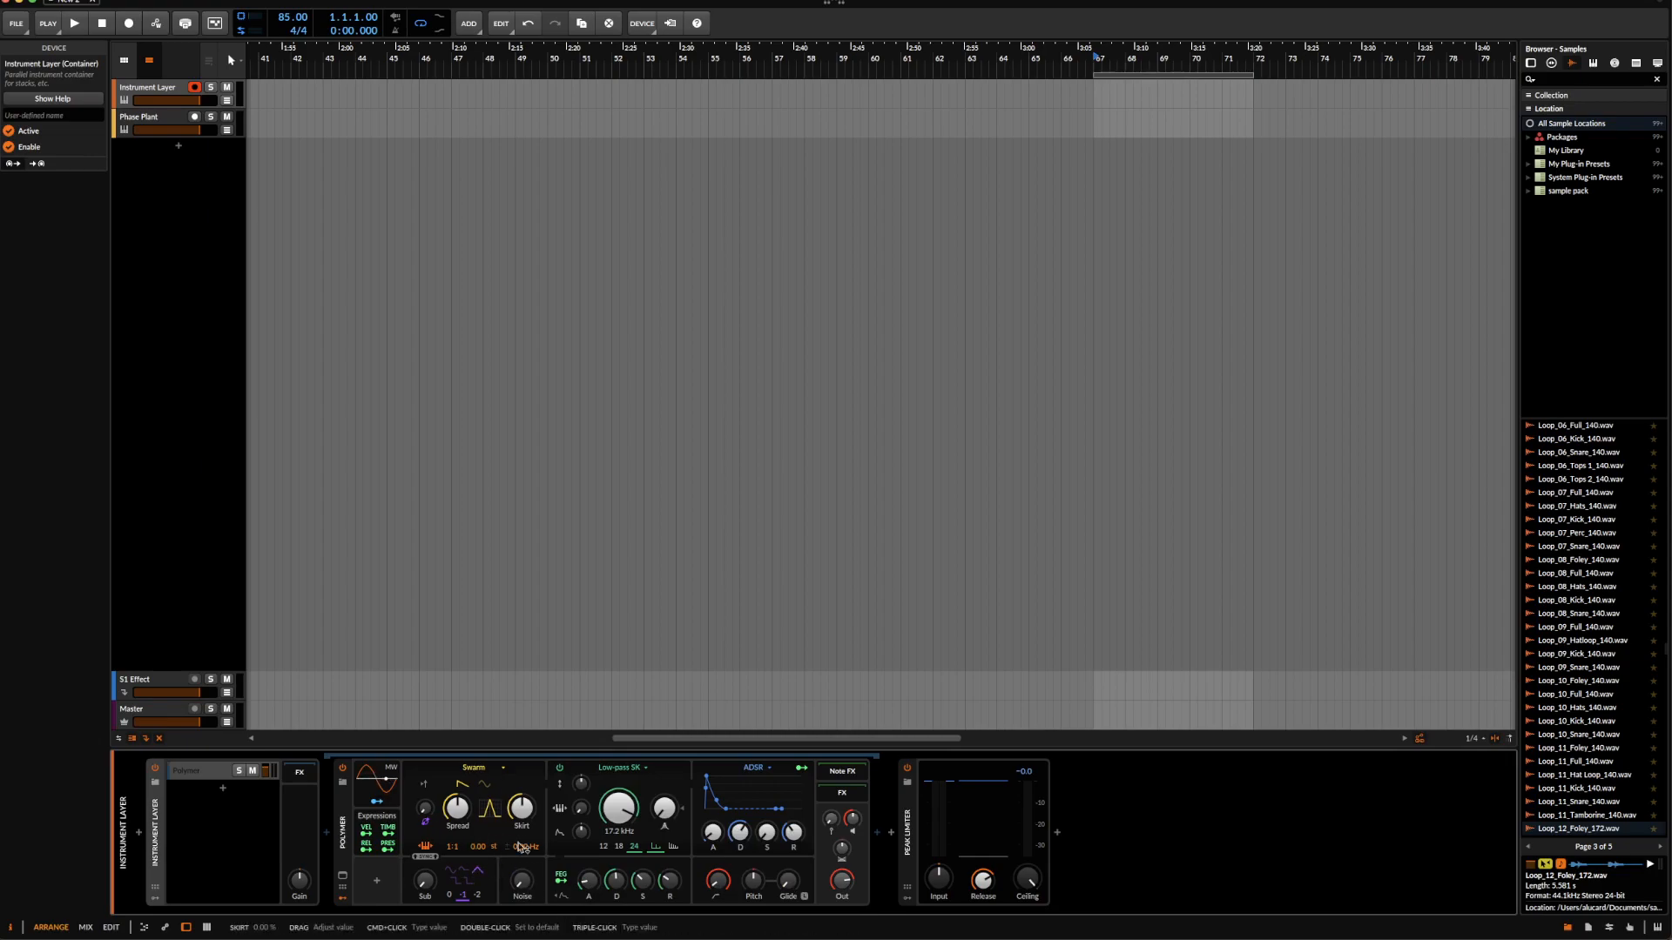
click(477, 767)
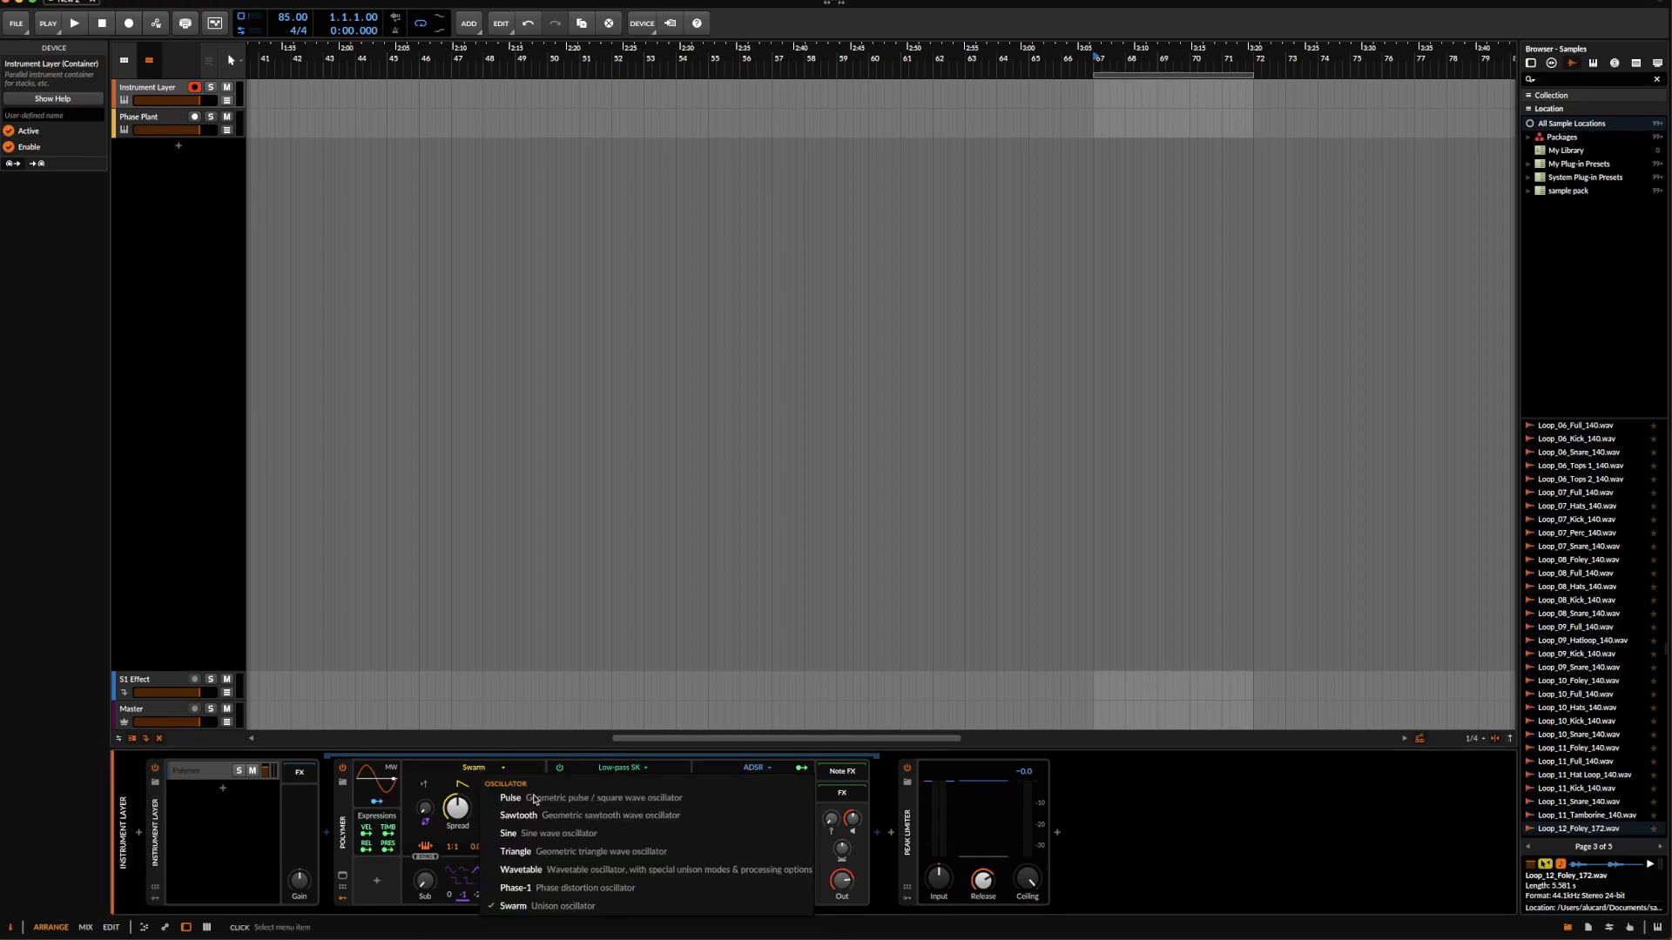
click(548, 870)
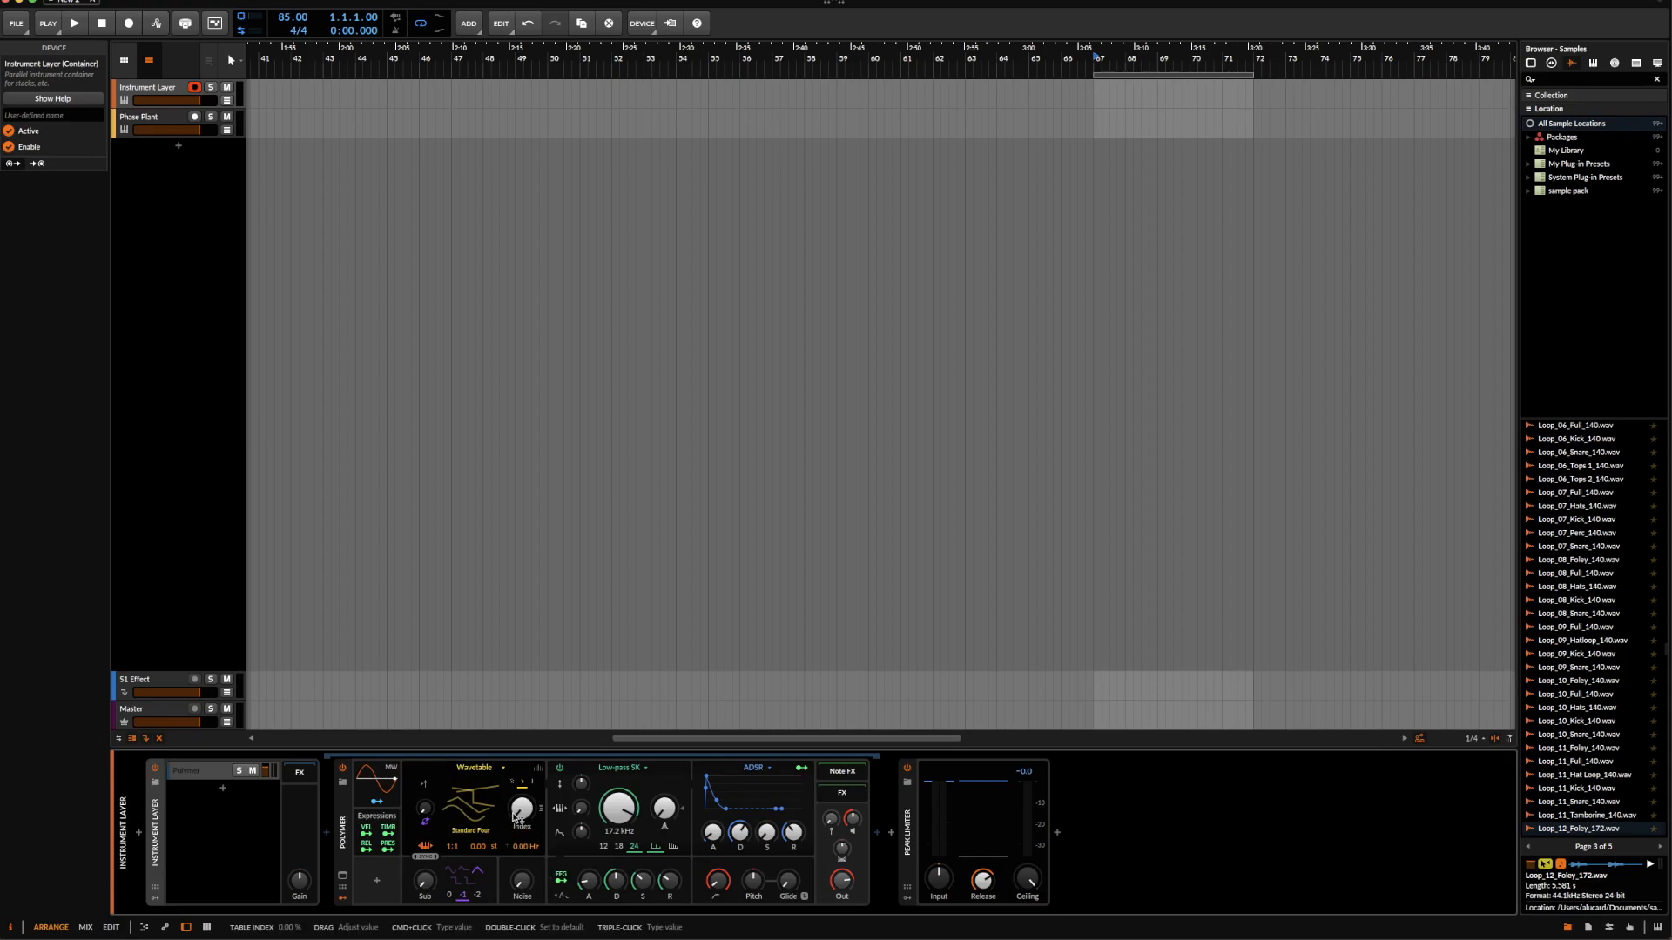
- Reset the oscillator's Index, open the wavetable browser and look at its import dialog without importing a file
double_click(522, 818)
click(473, 805)
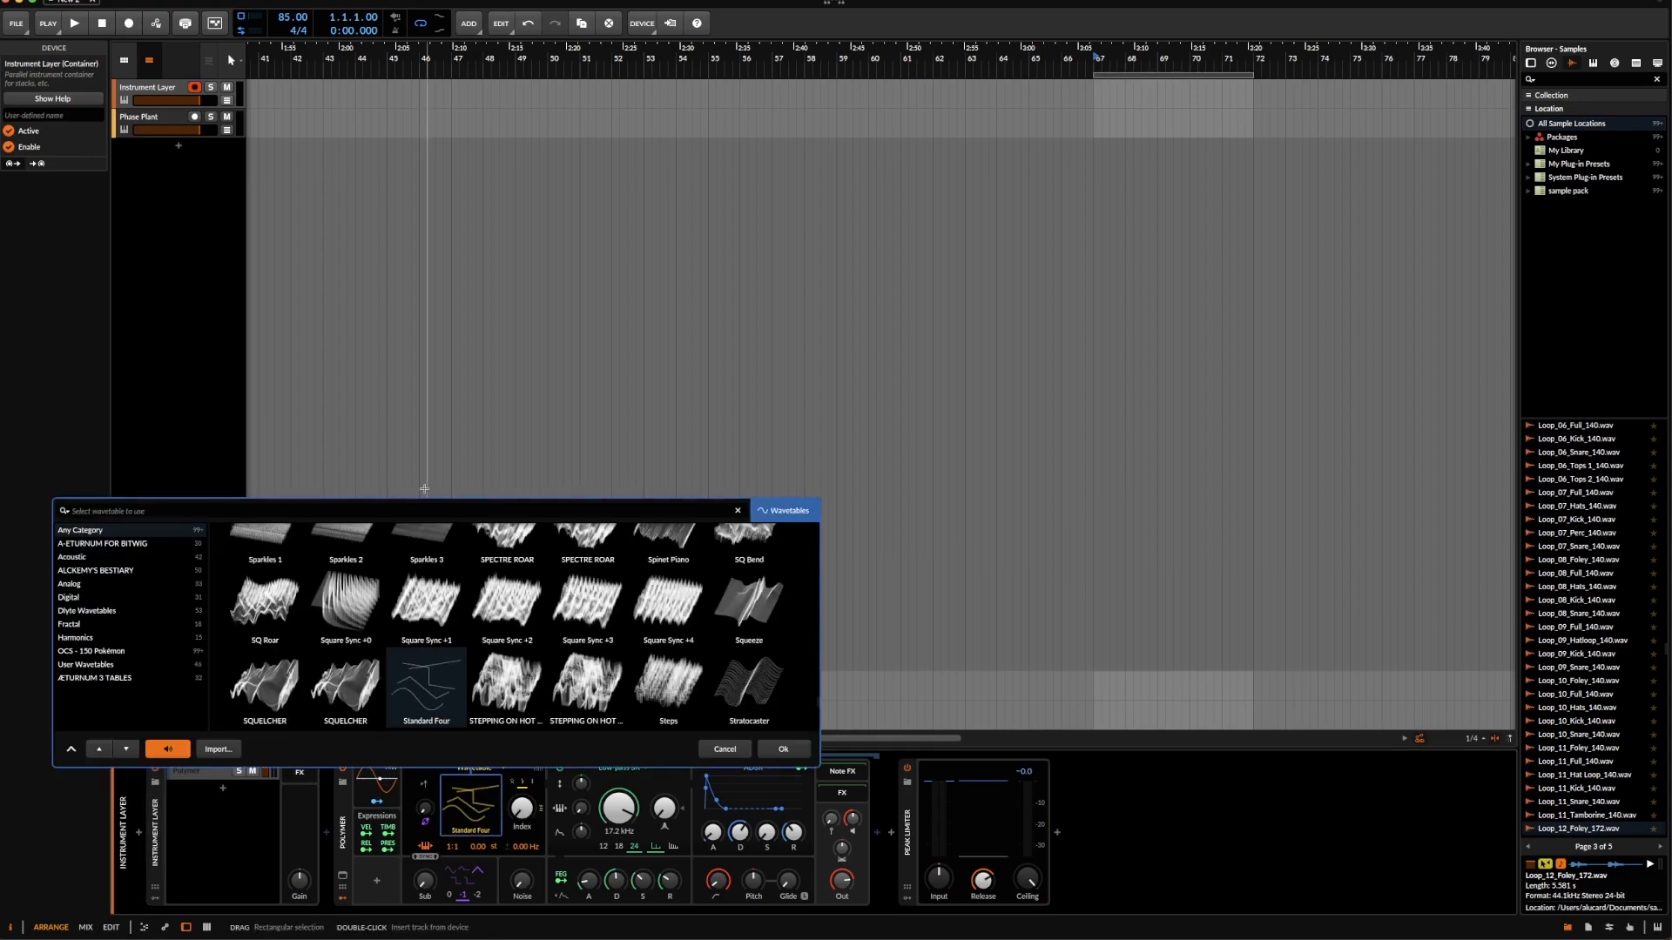
click(217, 750)
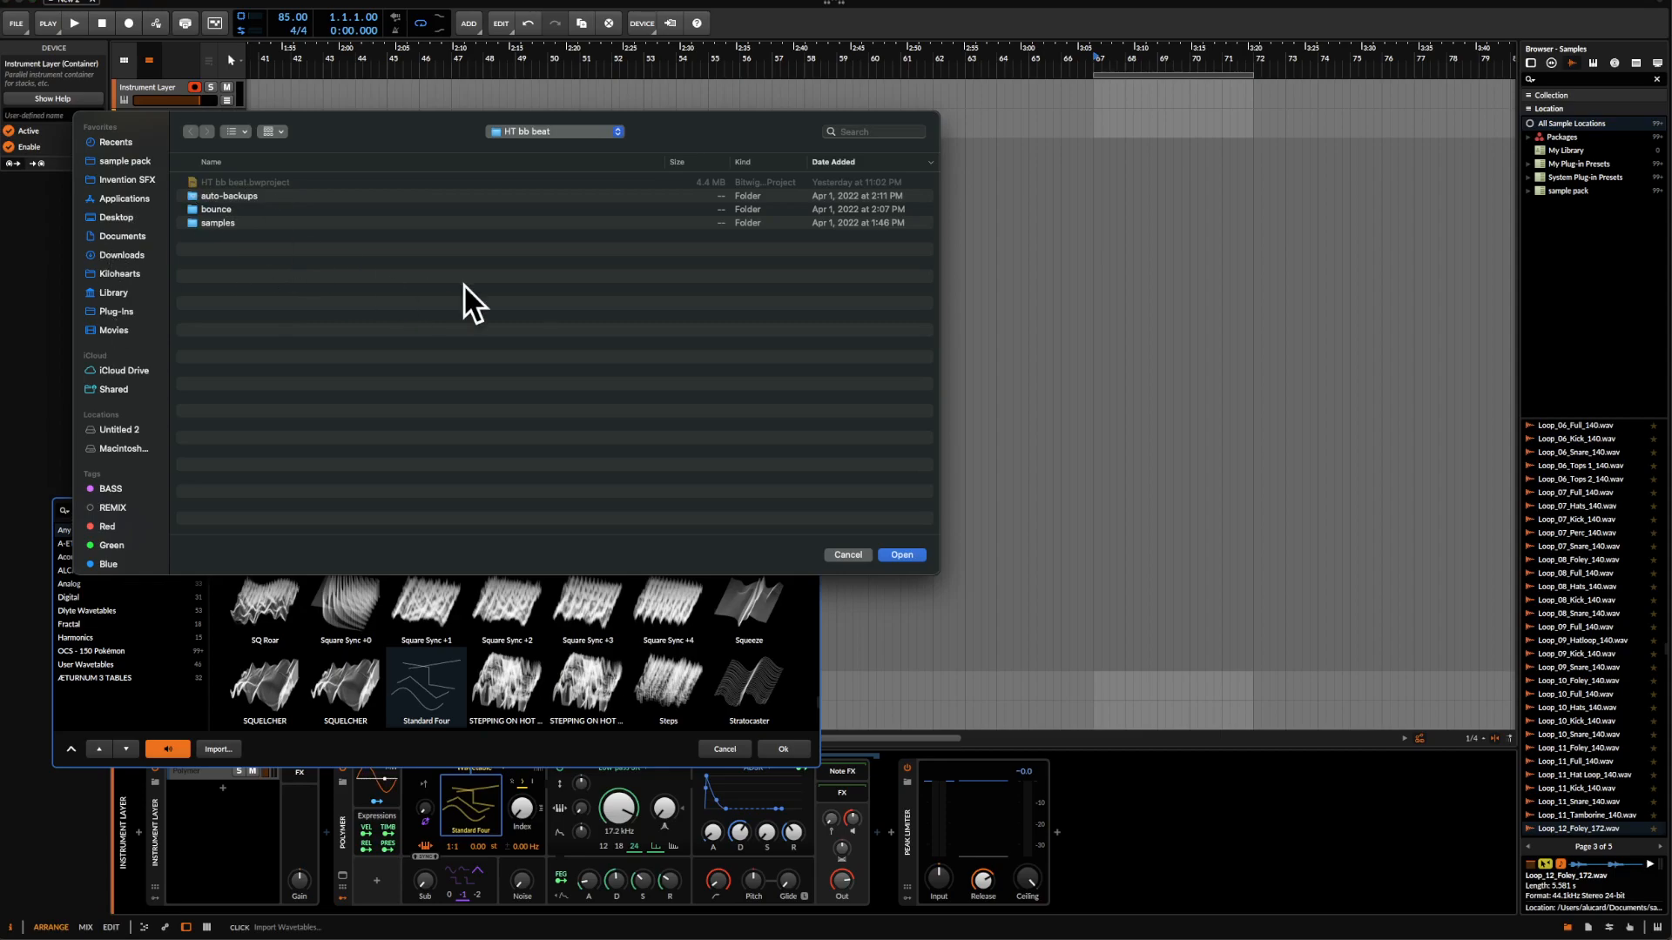
click(848, 555)
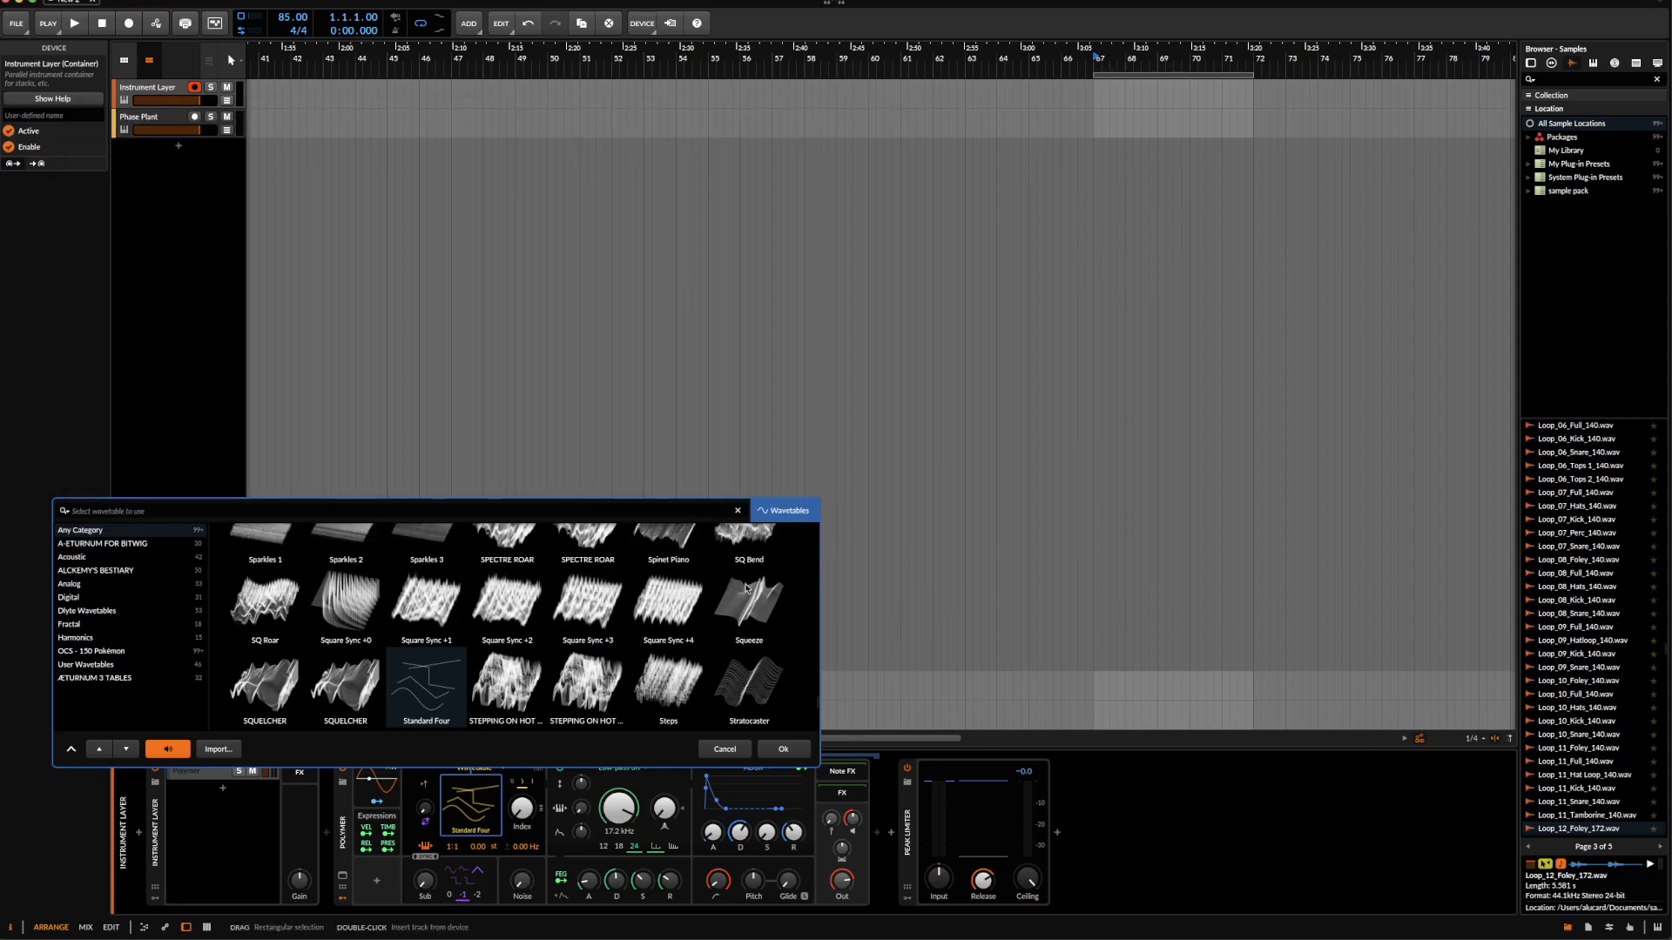
- Load the first AKUMU'S HADOU... wavetable from the ÆTURNUM 3 TABLES category into the Polymer oscillator and audition it by sweeping the Index
scroll(575, 603, down, 2)
scroll(574, 603, down, 3)
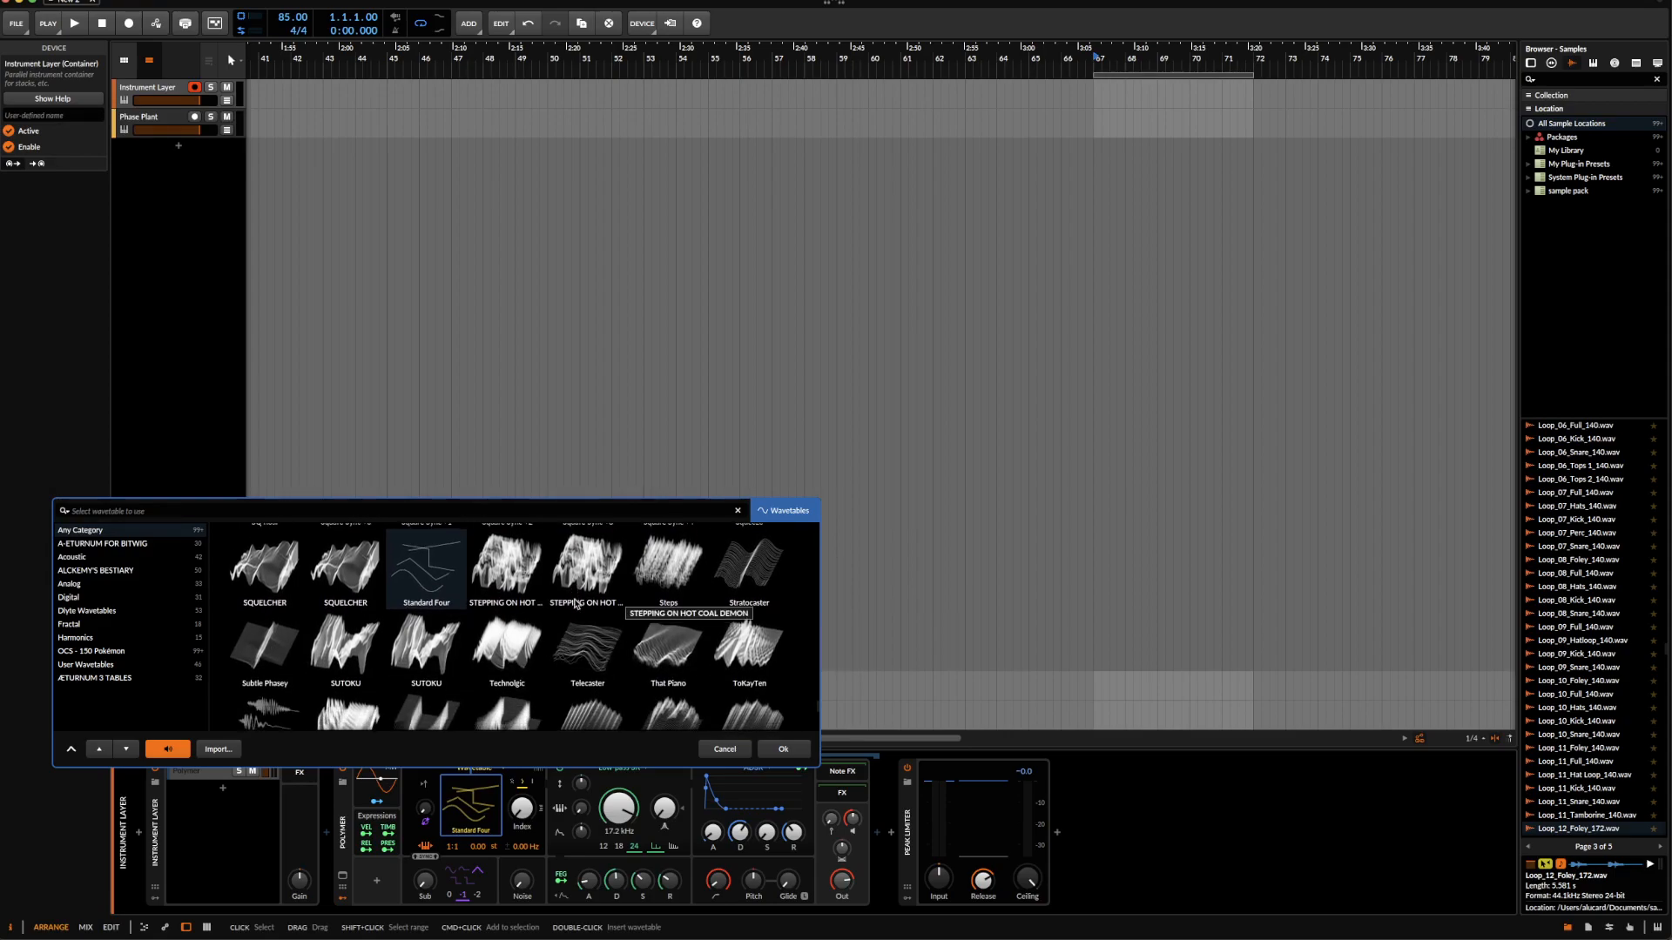
scroll(574, 603, down, 1)
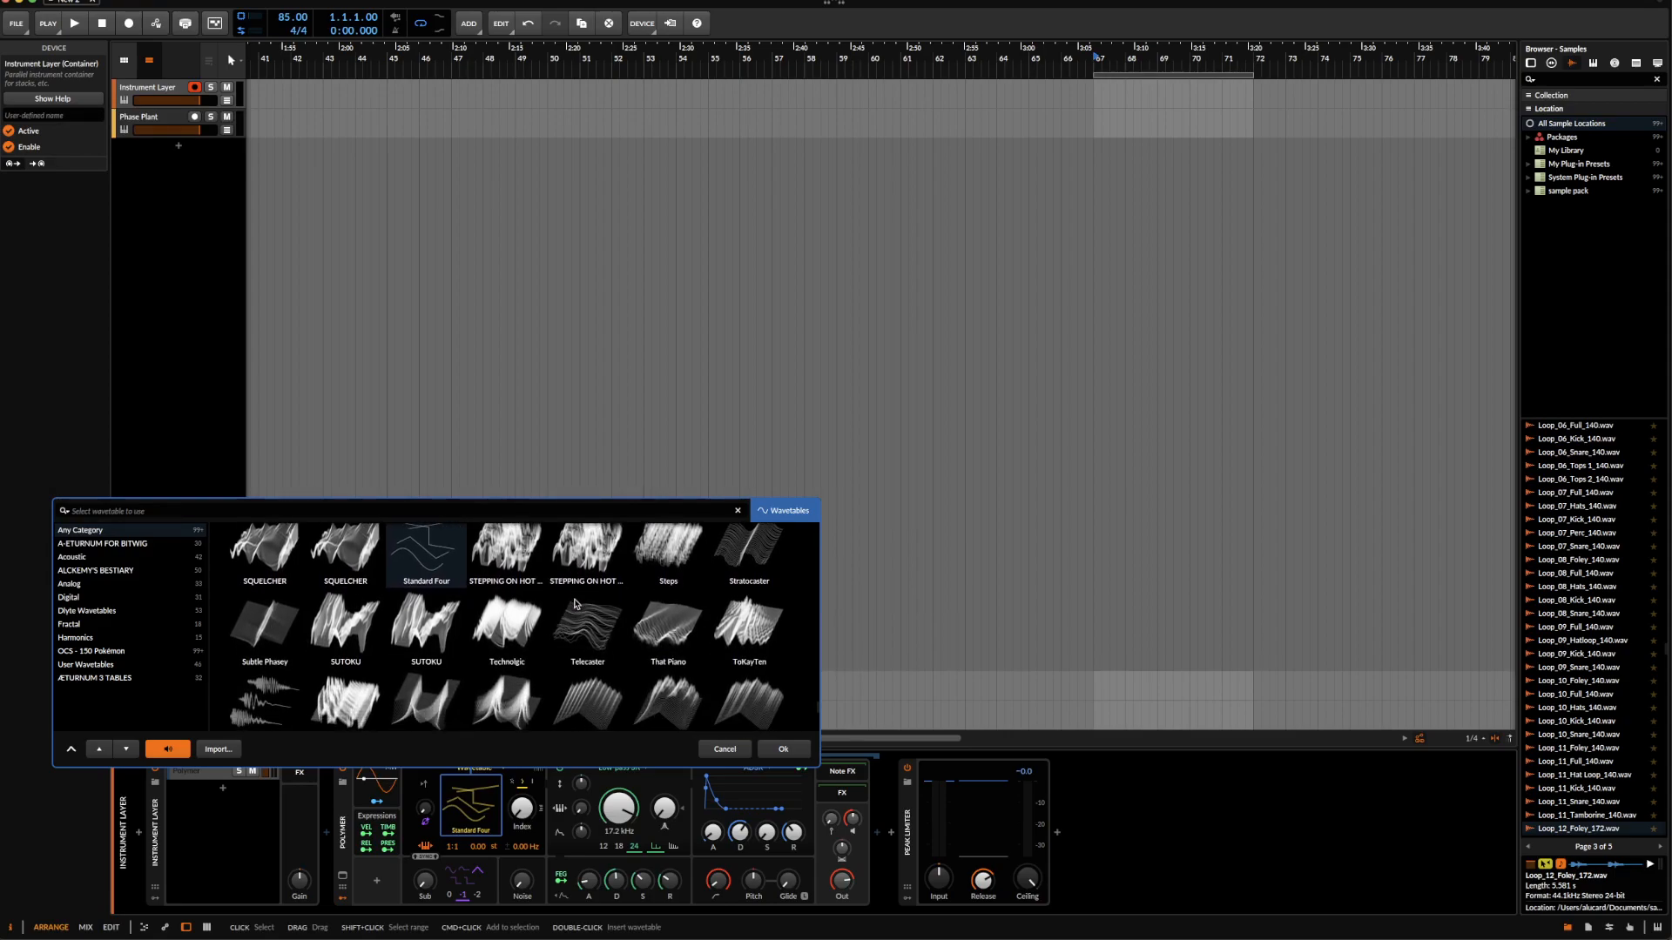
scroll(571, 604, down, 3)
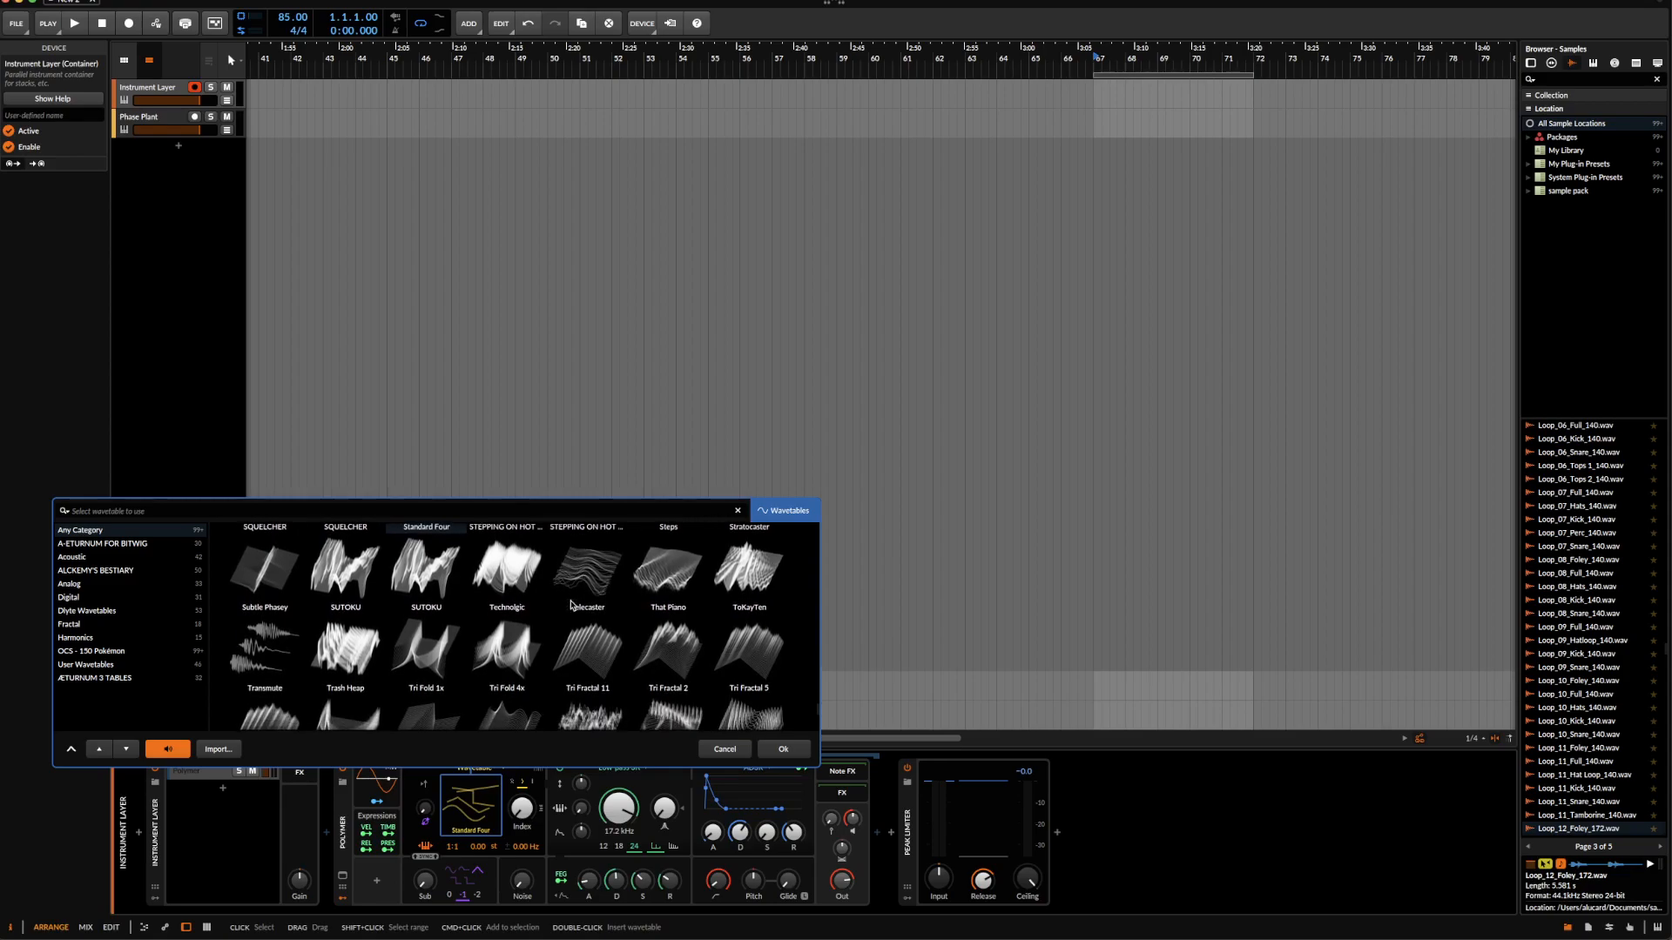
scroll(572, 604, up, 3)
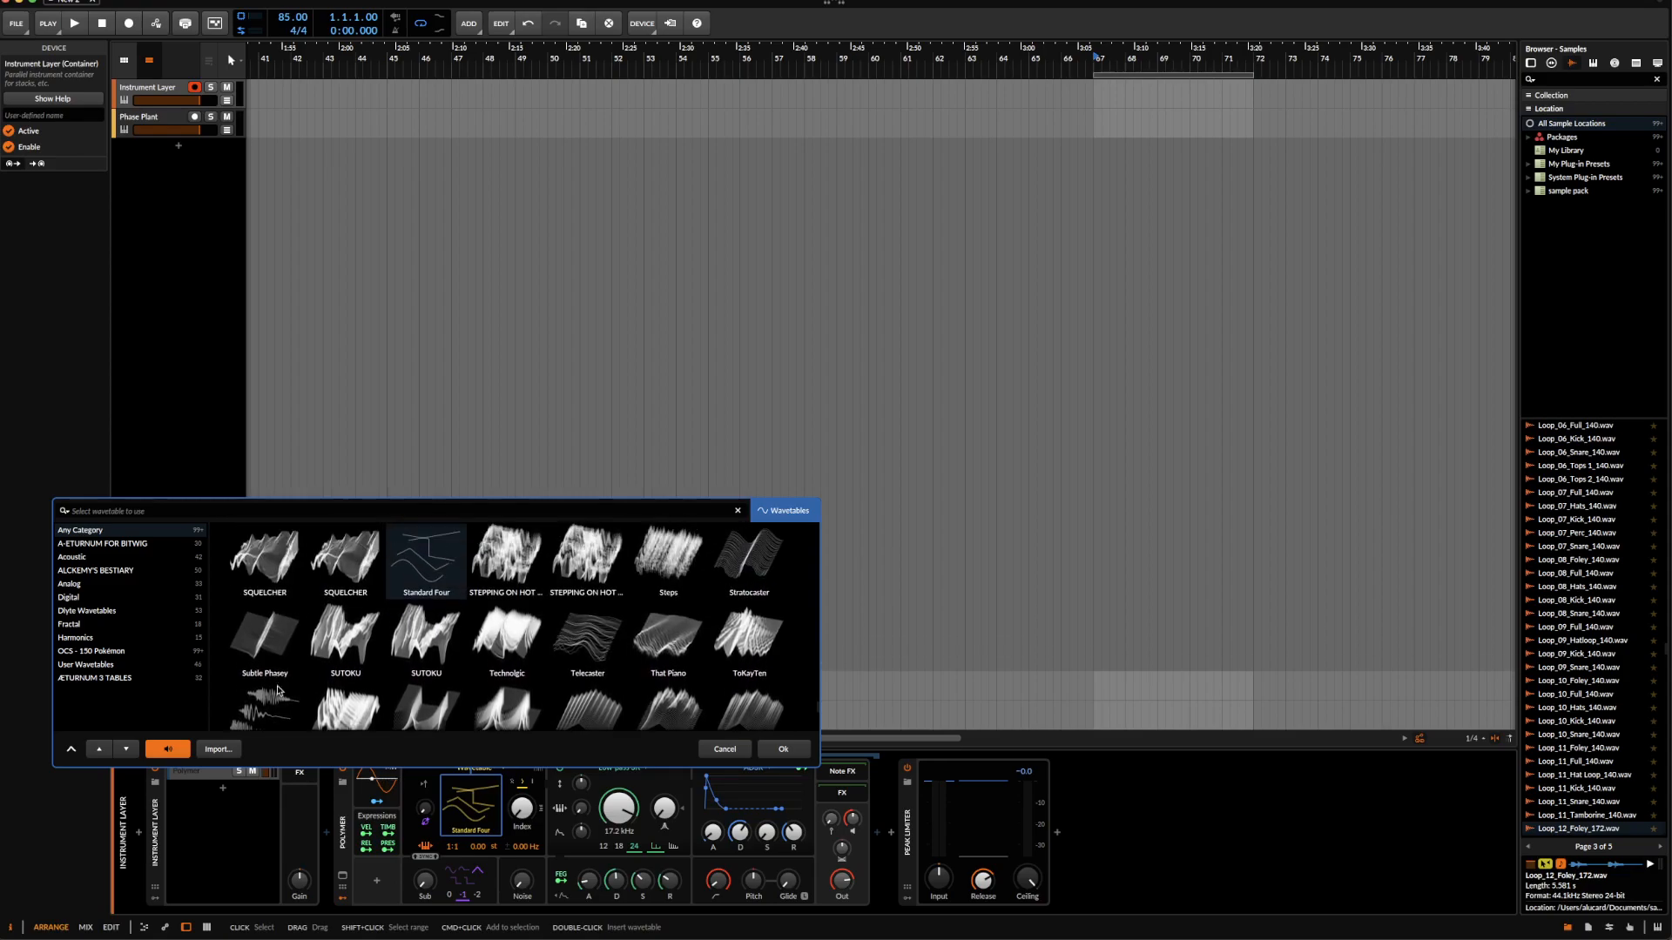
click(144, 680)
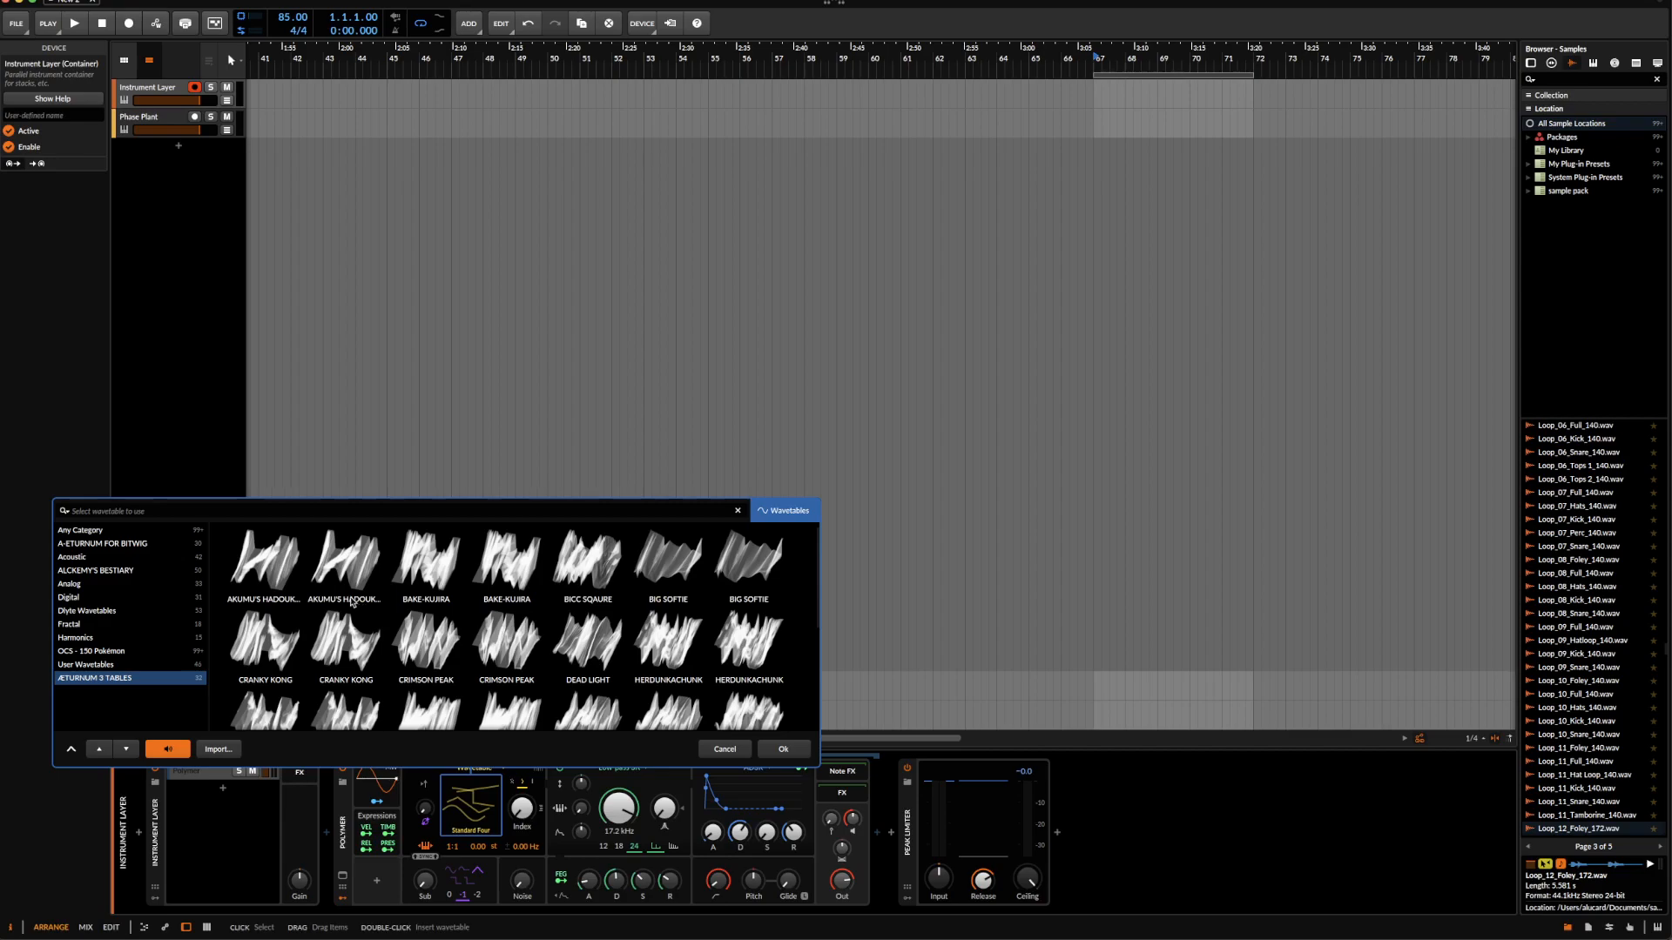
click(270, 570)
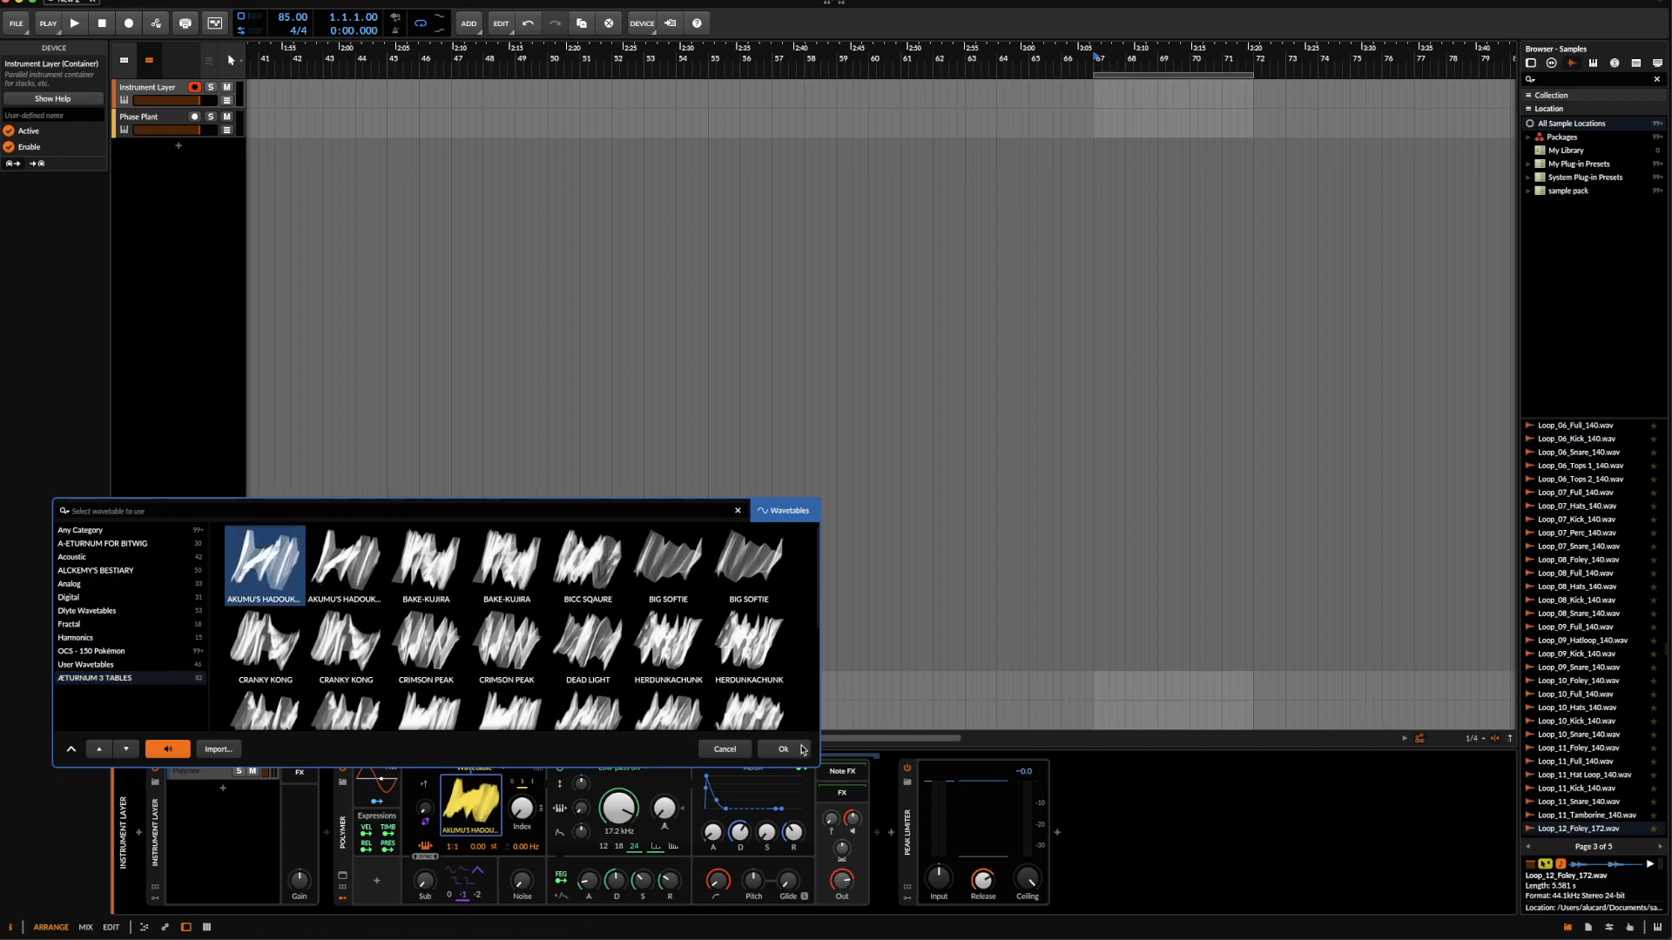
double_click(270, 570)
click(459, 882)
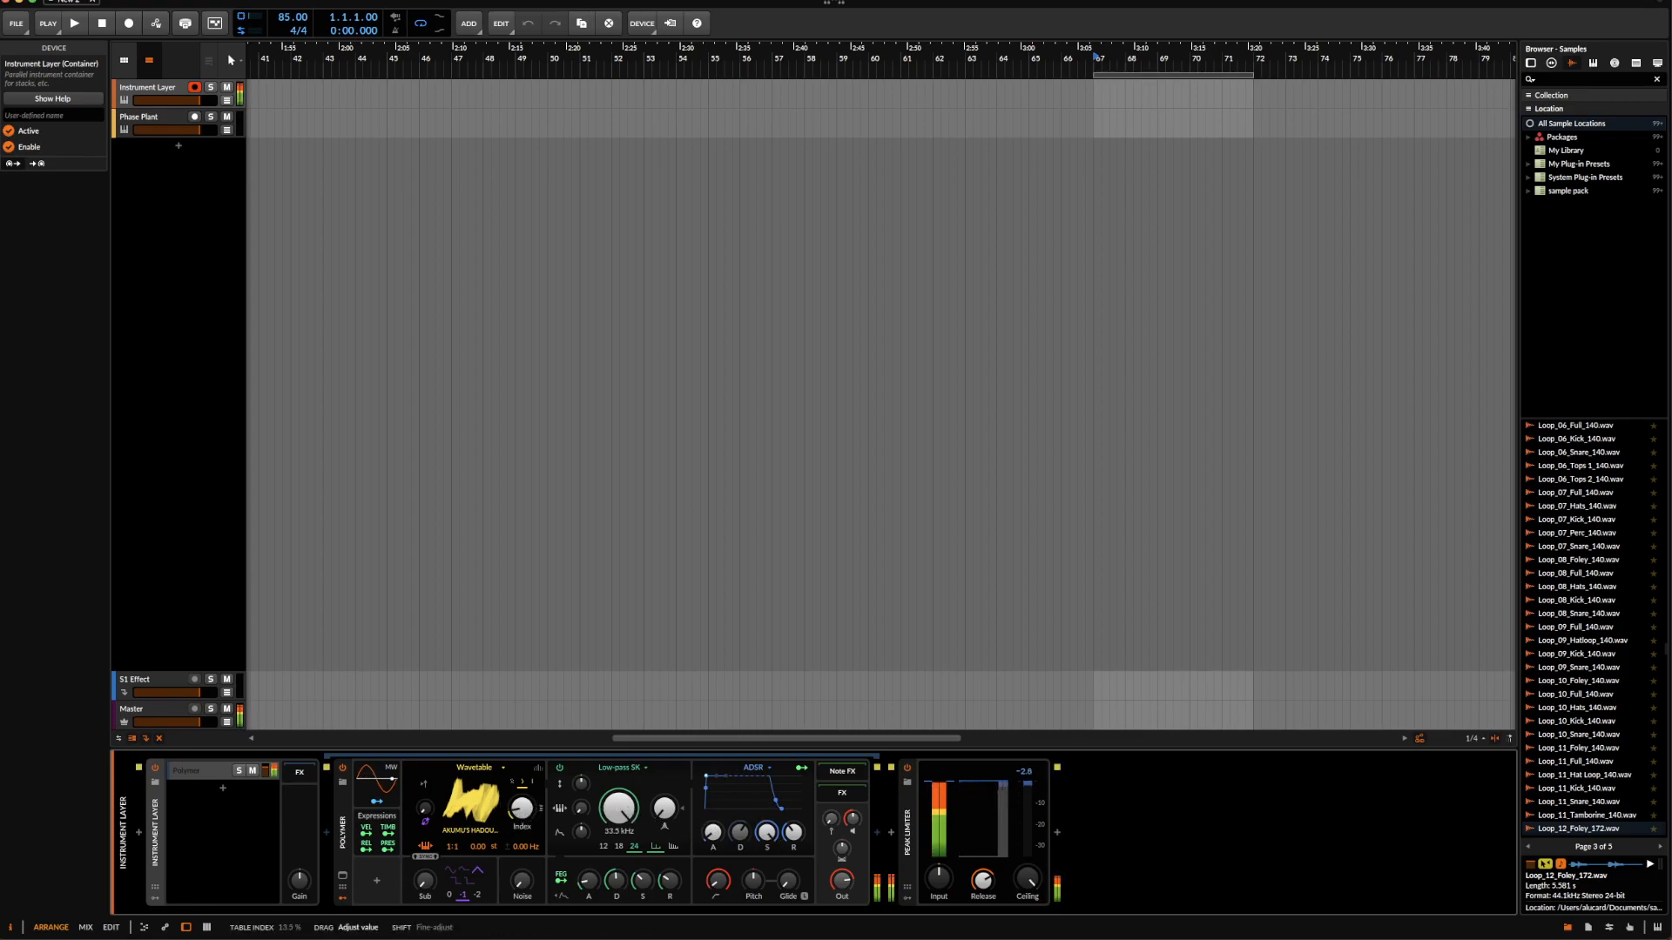
drag(521, 808, 522, 901)
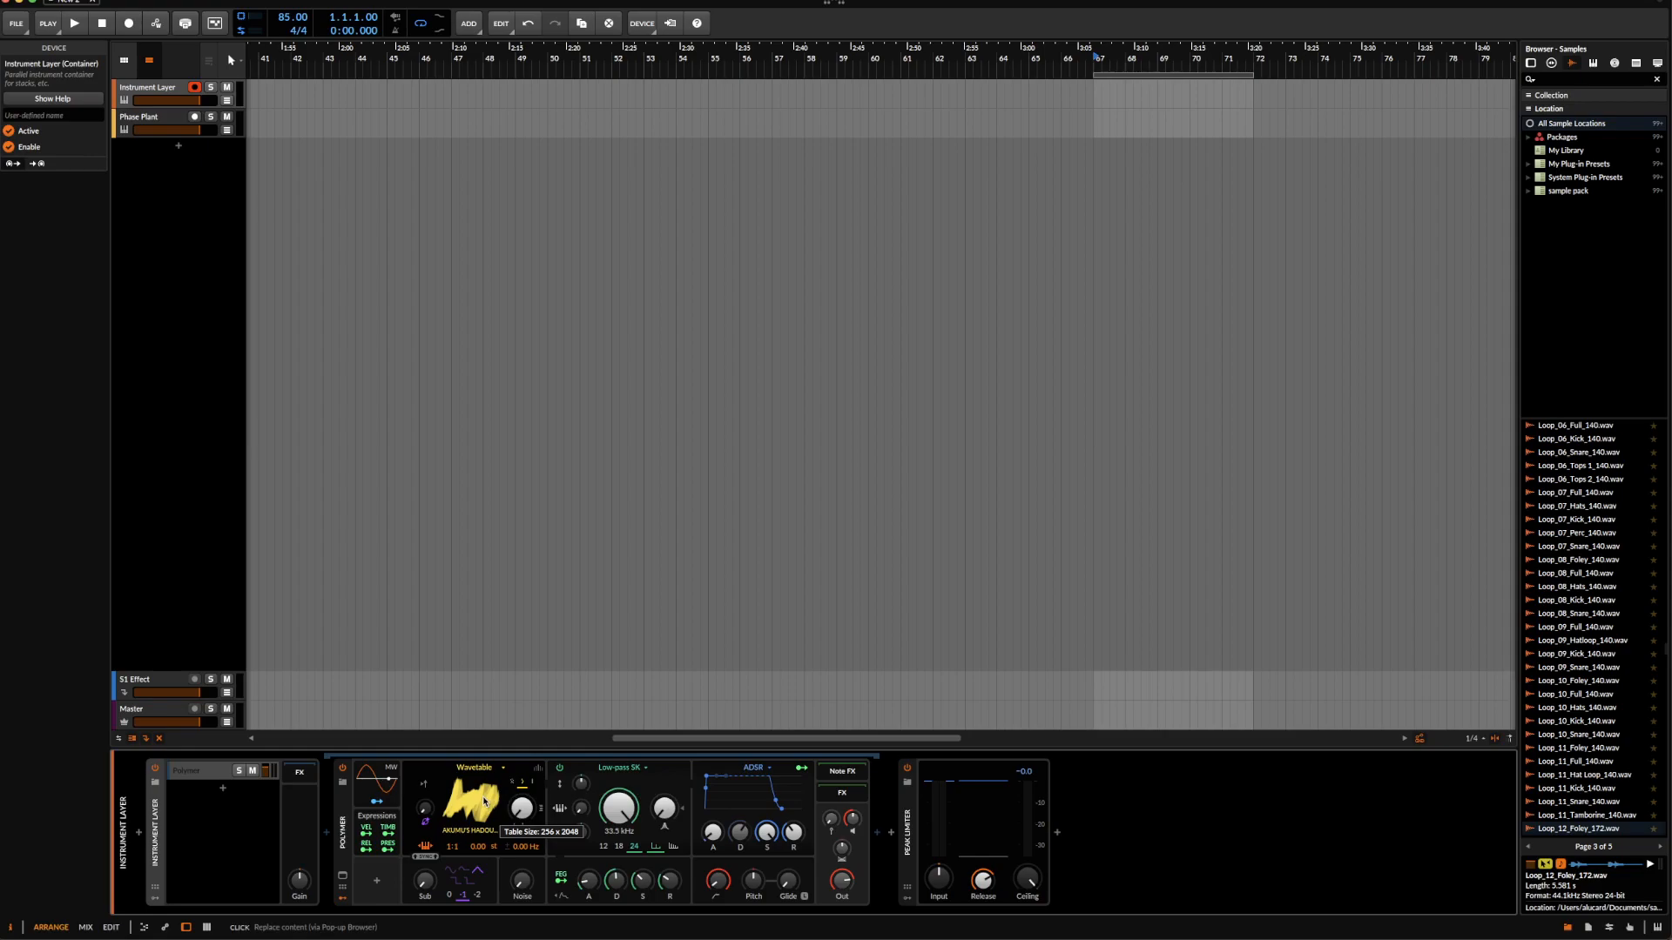
- Try three-voice unison on the oscillator in the Fat and Complex modes, and switch unison back off
click(529, 780)
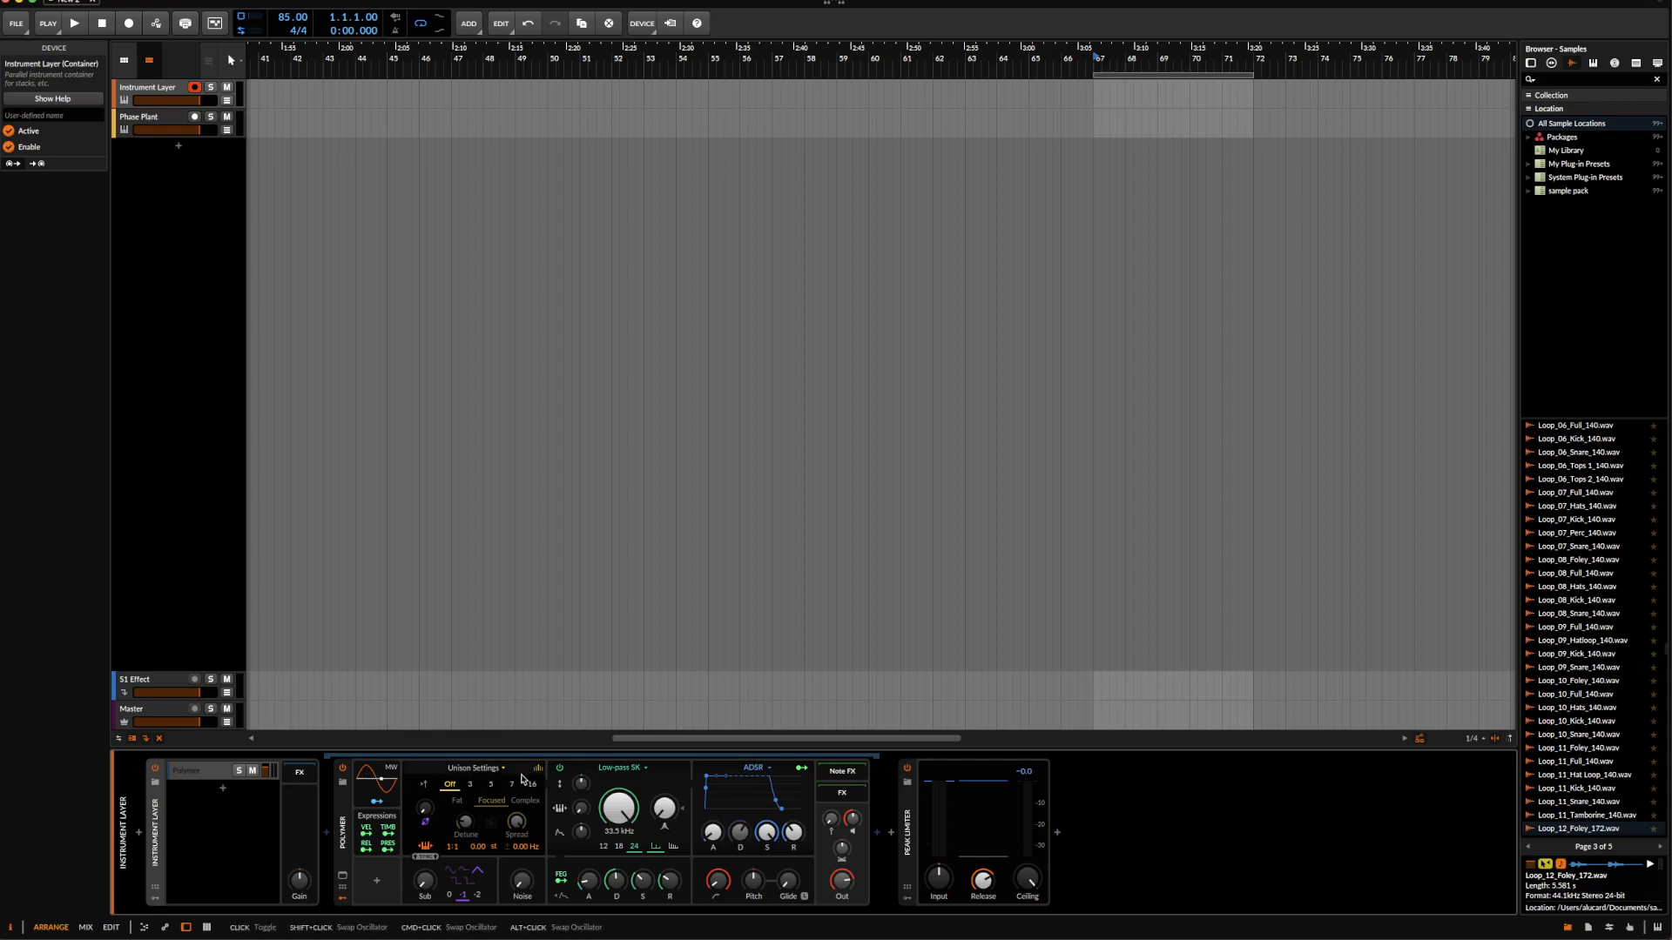
click(476, 785)
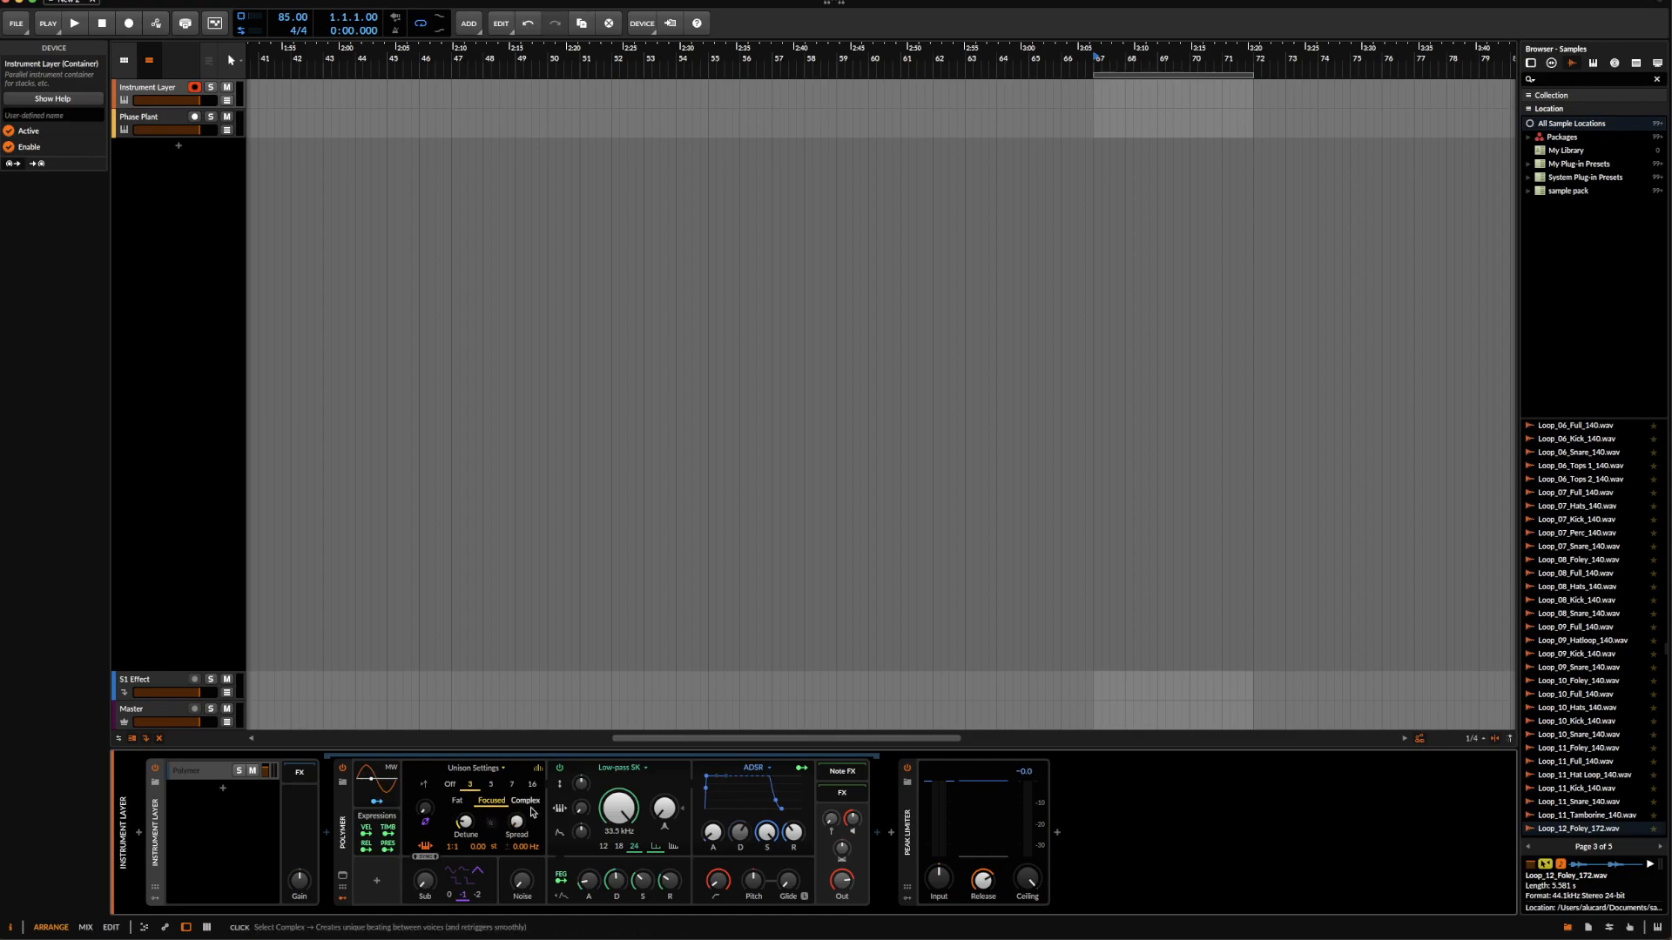
click(456, 801)
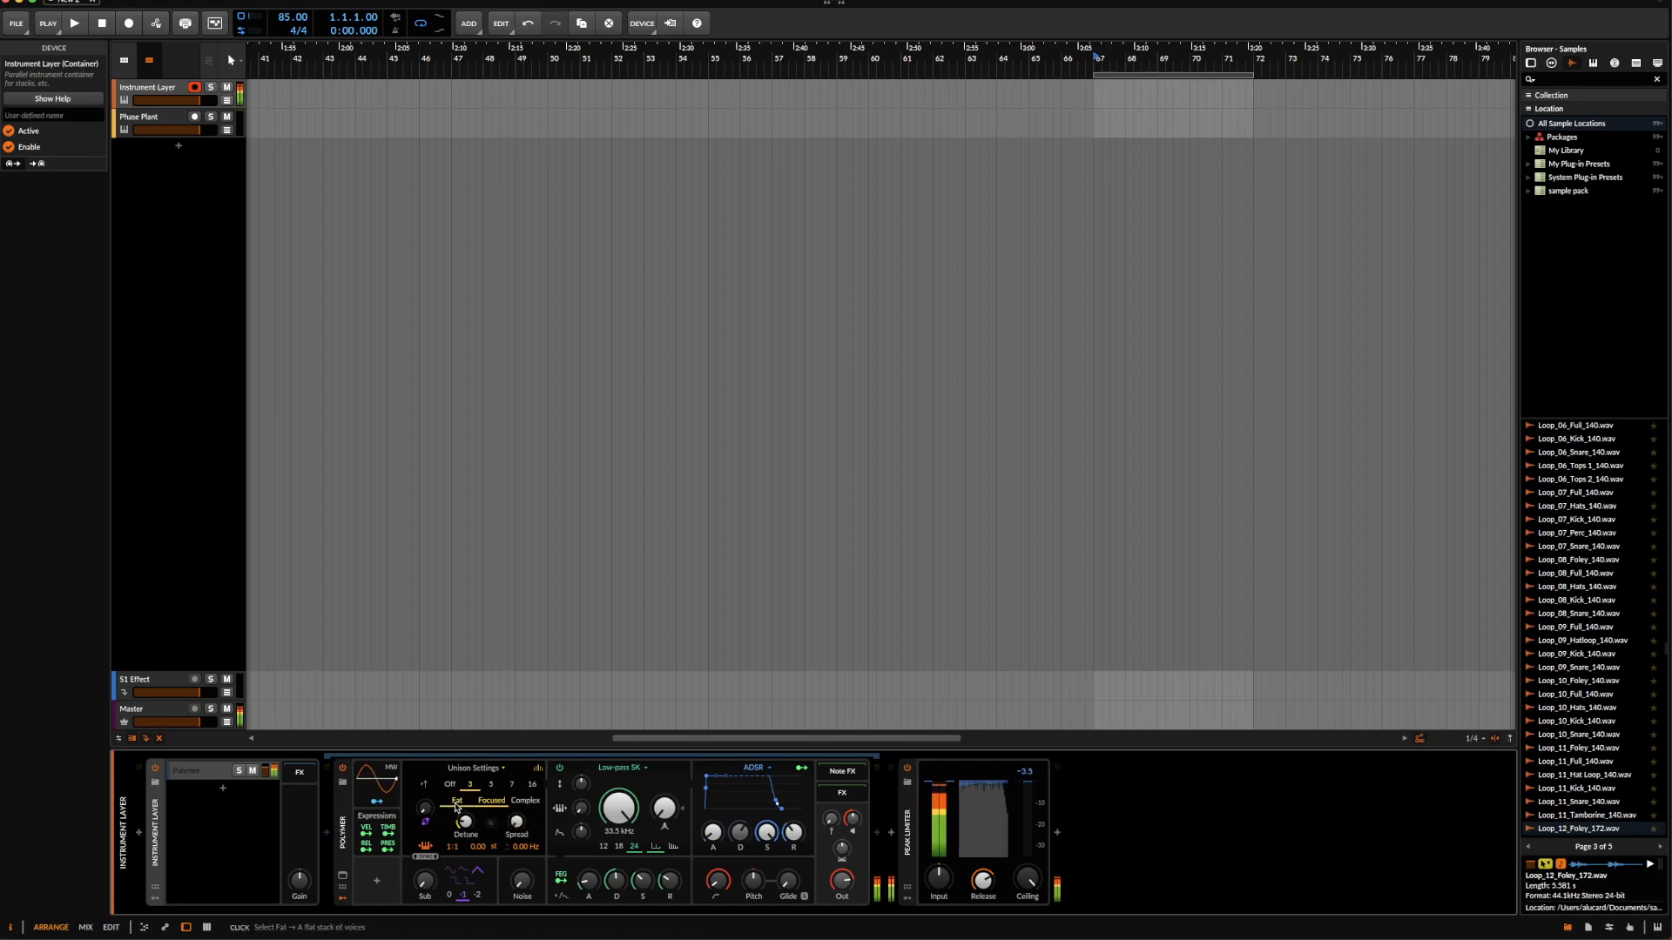
click(526, 801)
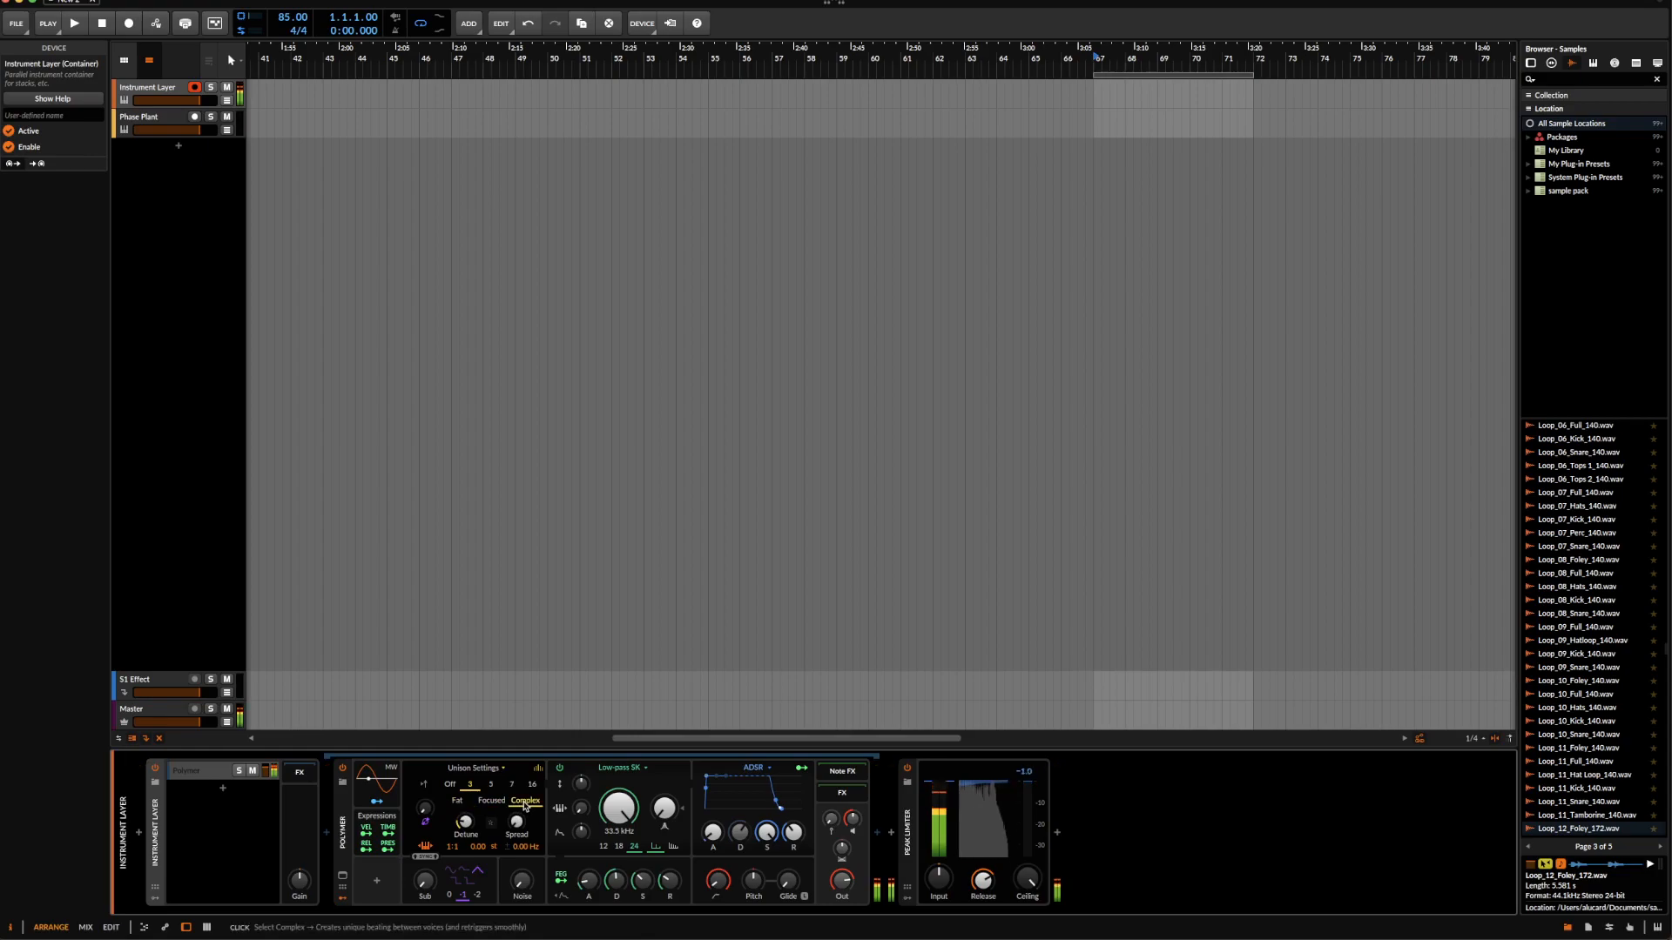
click(451, 787)
- Modulate Polymer's Pitch from Voice Stack Spread by +0.300 and set its voices to Mono with a voice stacking of 2
click(356, 814)
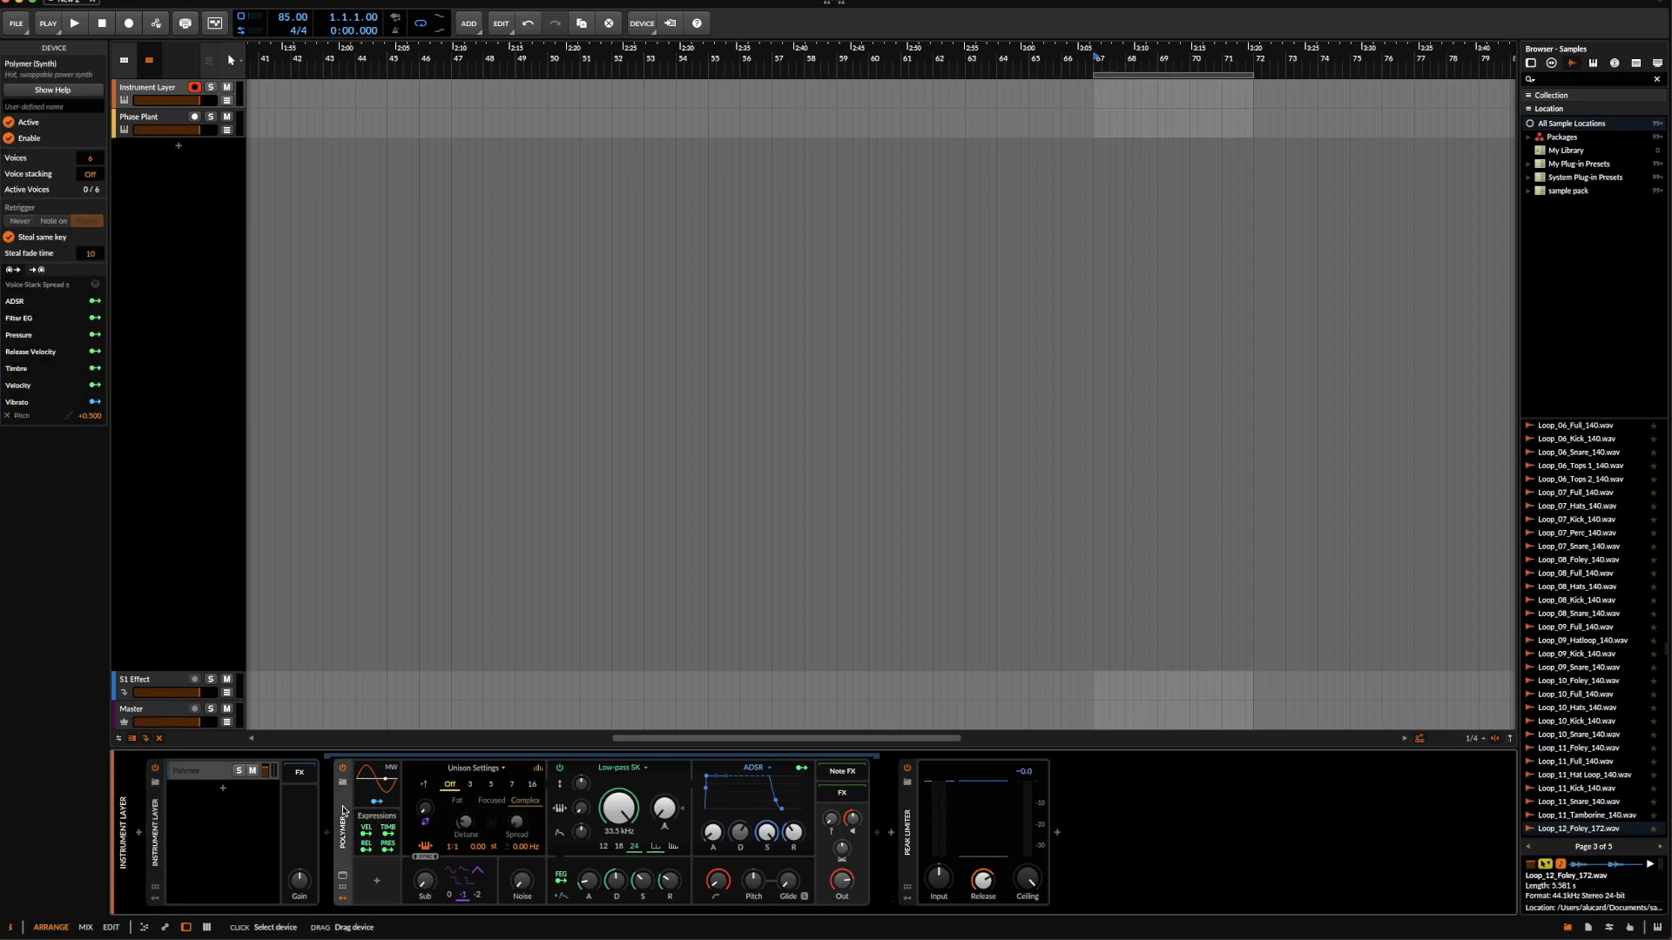
click(95, 286)
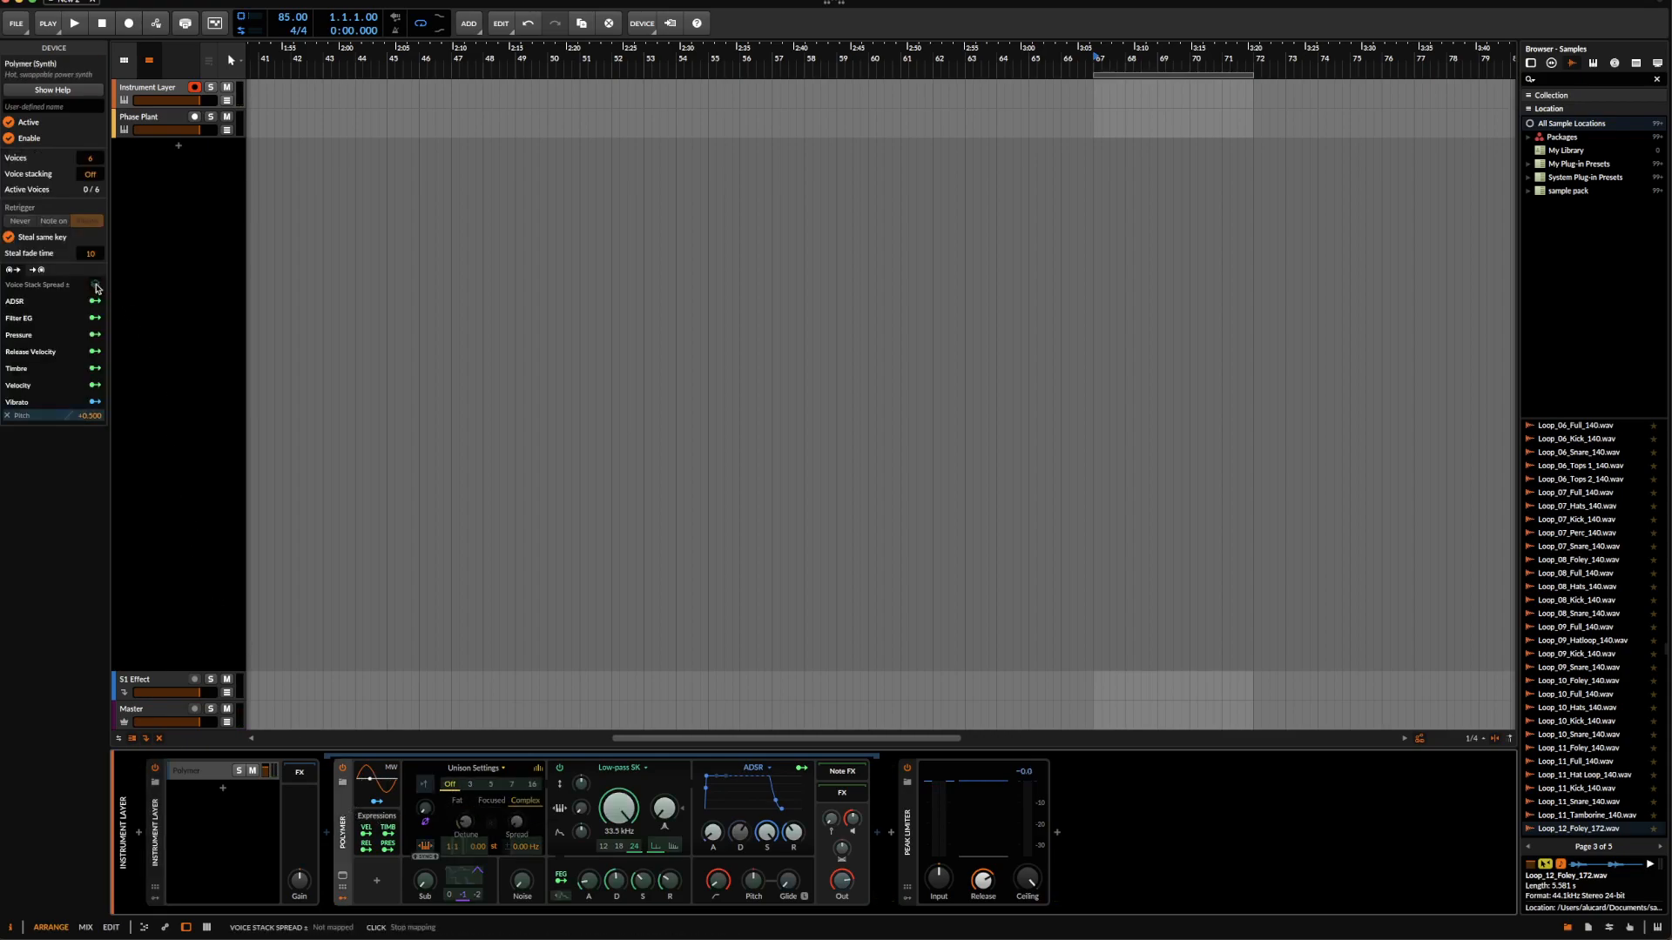
click(753, 881)
drag(754, 881, 754, 862)
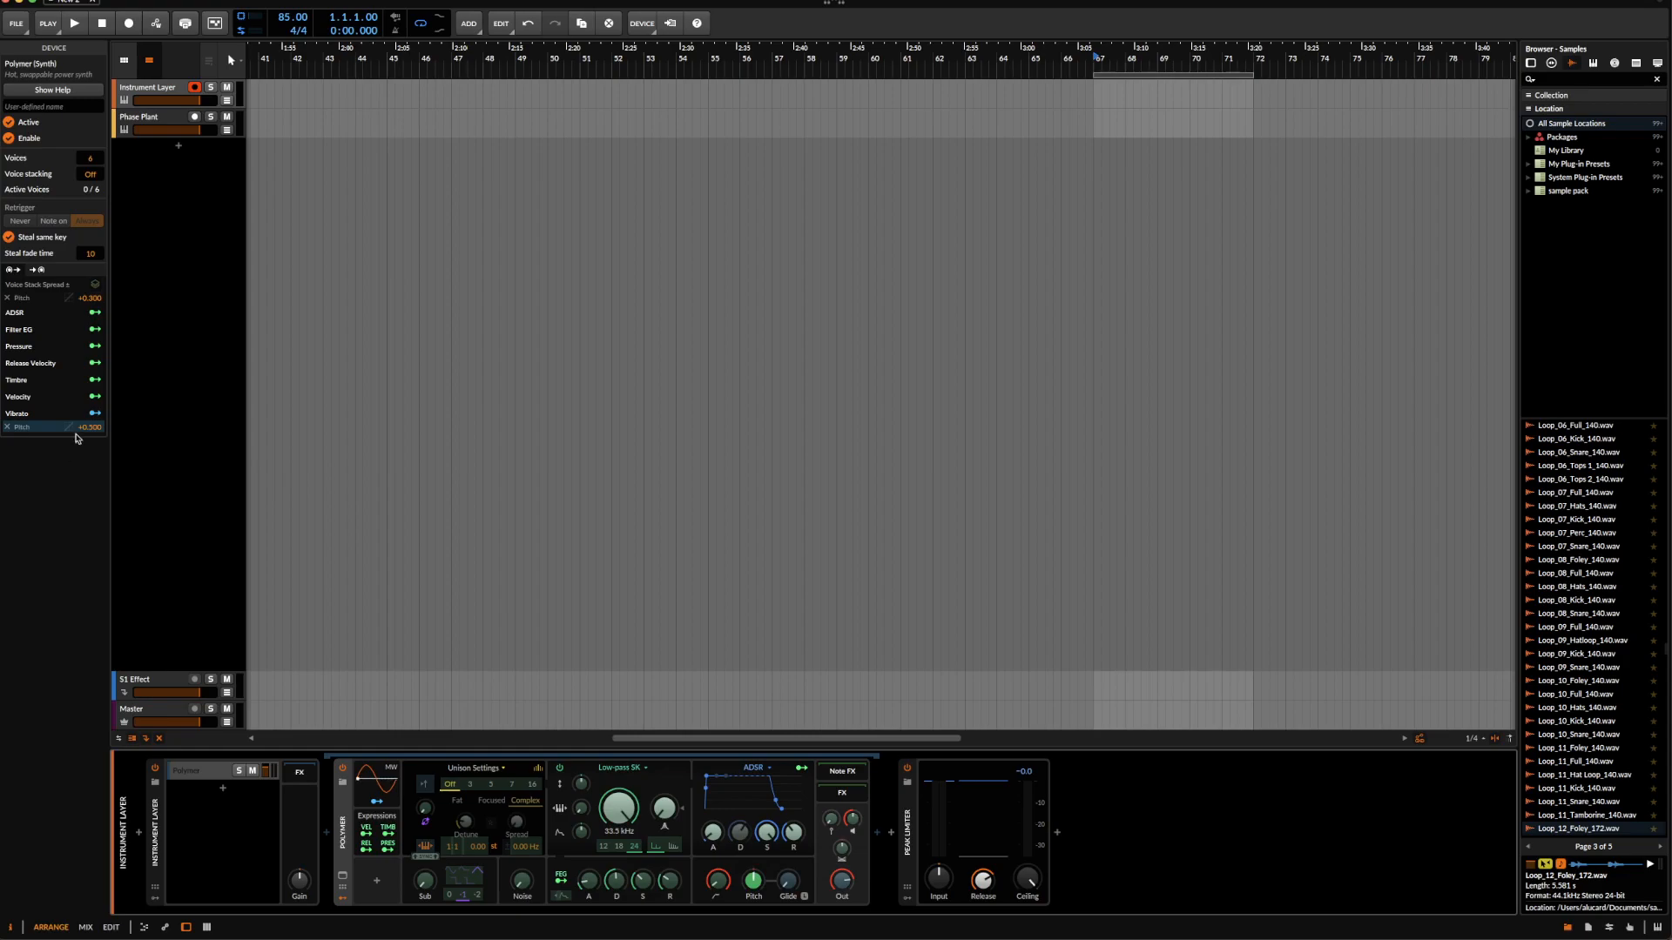
drag(90, 175, 89, 158)
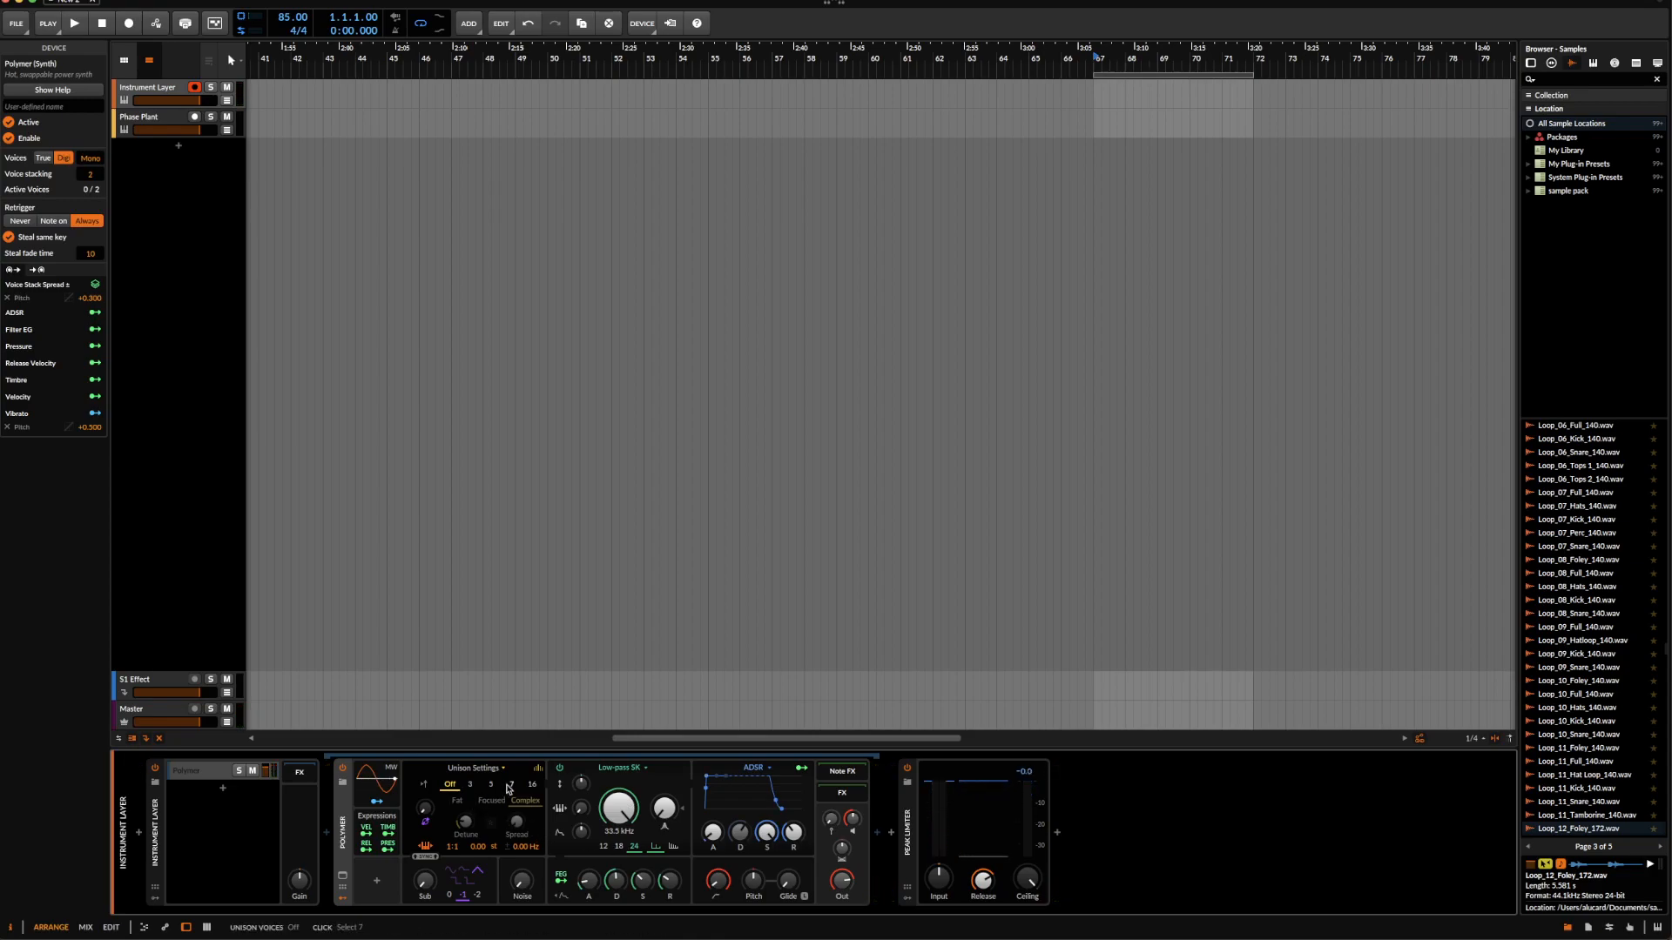
click(538, 772)
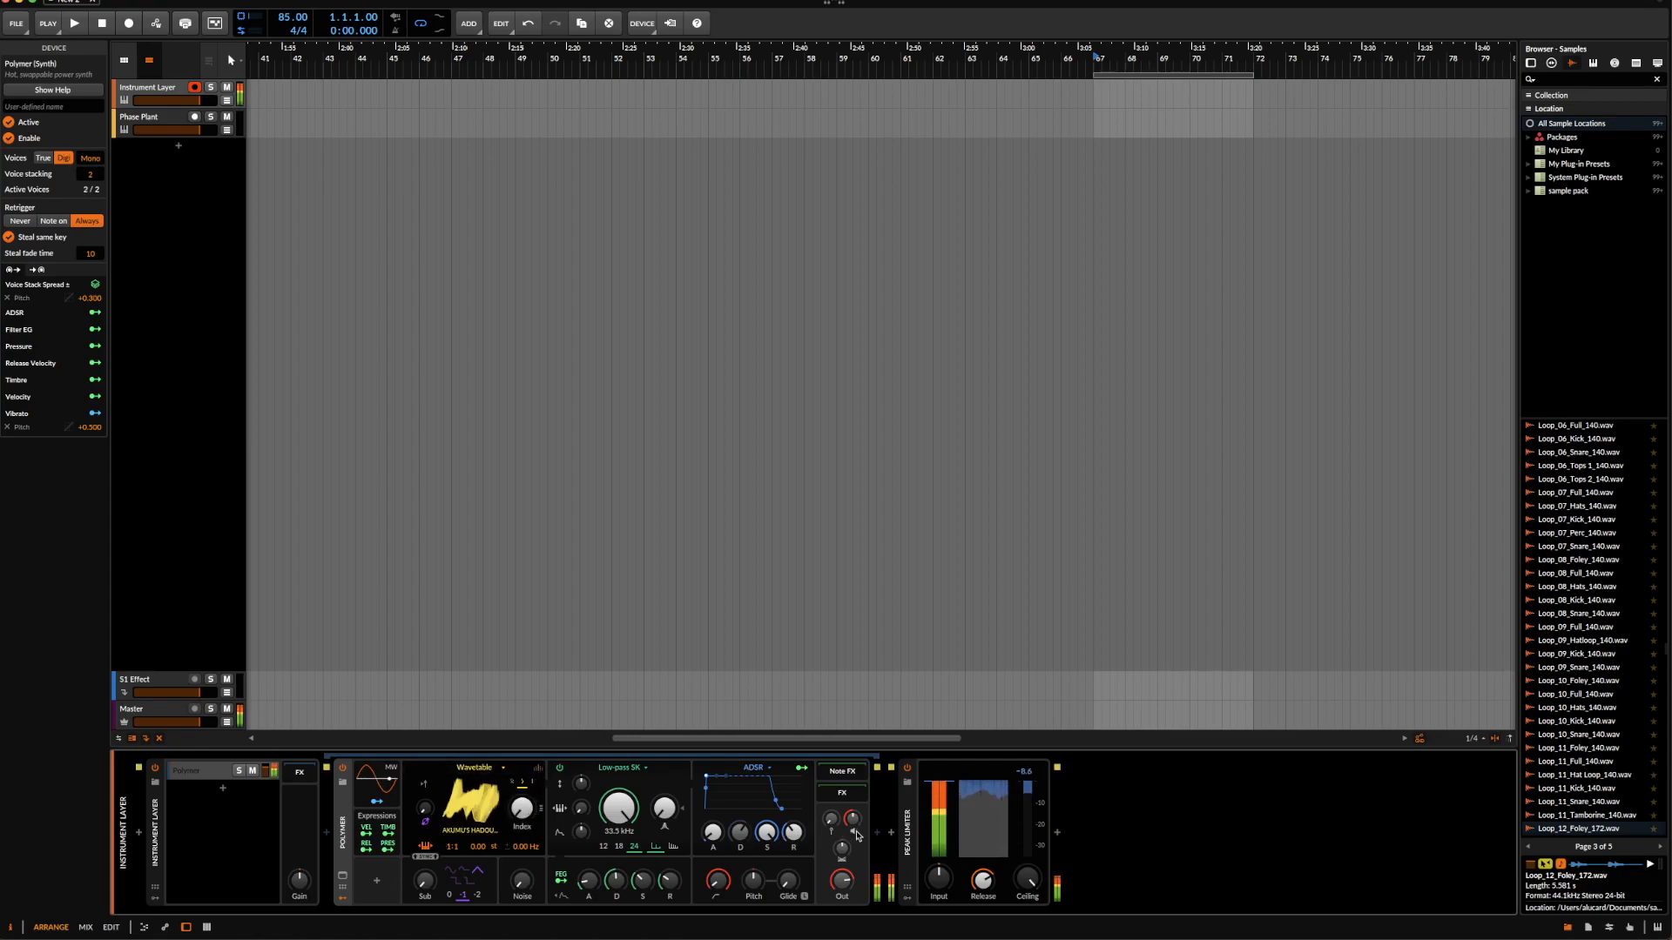
drag(753, 880, 753, 810)
double_click(753, 880)
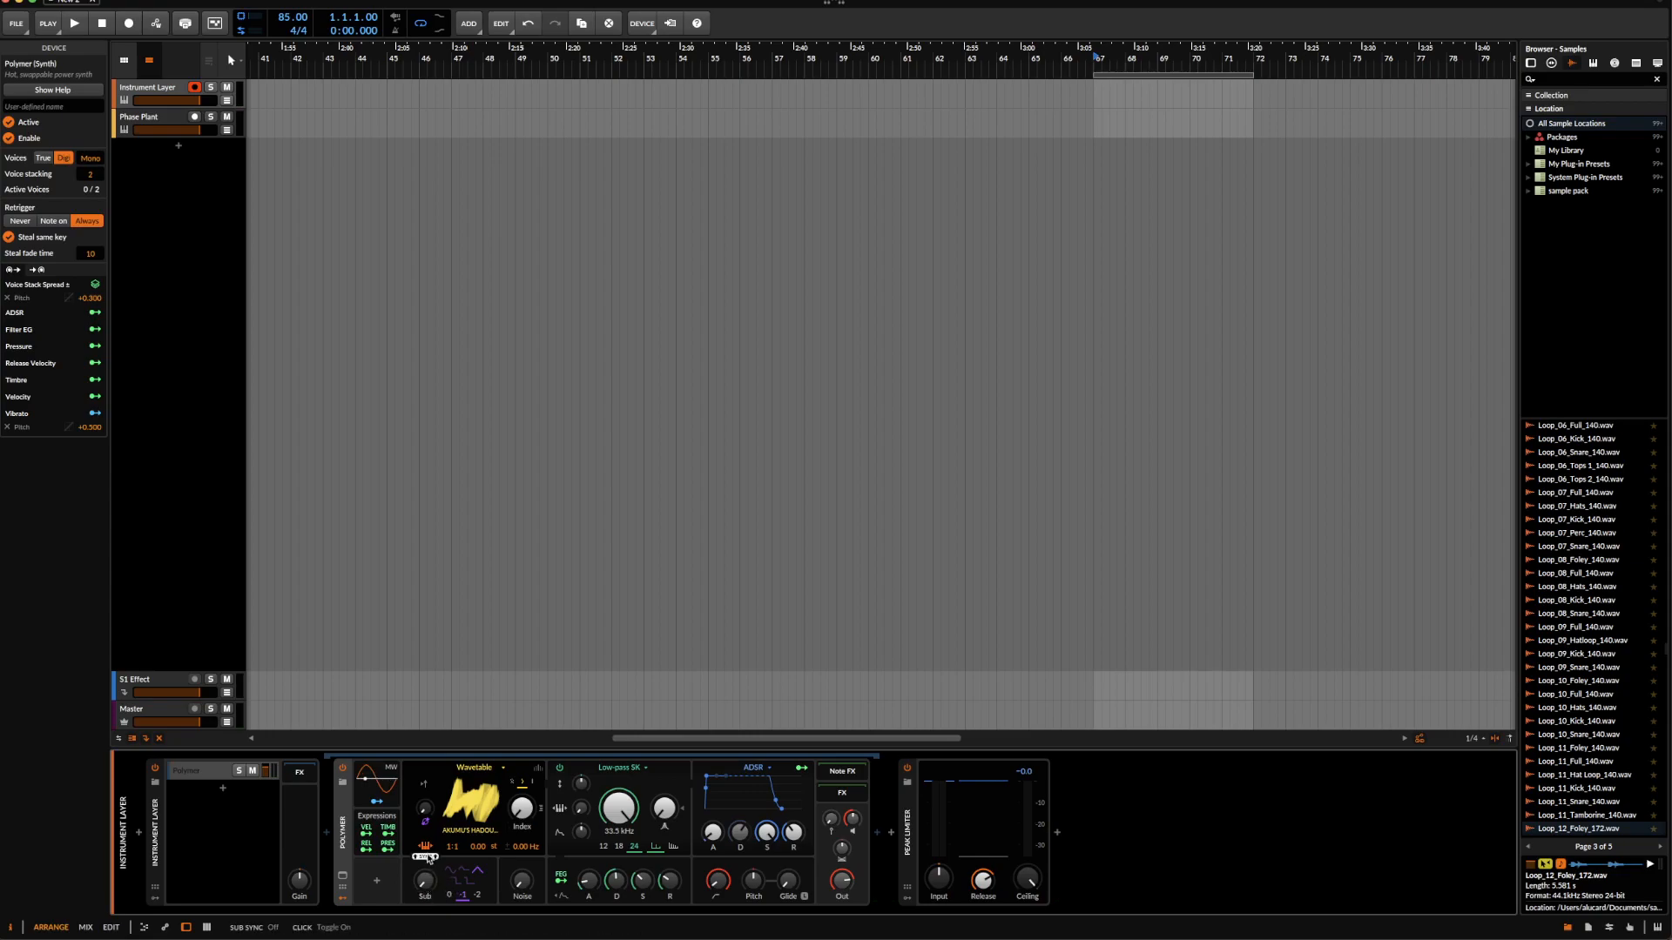
- Try the phase modulation and Sub level, reset the Sub level, and set the sub oscillator's octave to 0
drag(431, 817, 430, 820)
drag(421, 884, 424, 881)
double_click(424, 881)
click(477, 895)
click(463, 872)
- Try stronger phase modulation on the wavetable oscillator, and reset the phase modulation amount and Sub level to their defaults
drag(853, 823, 854, 805)
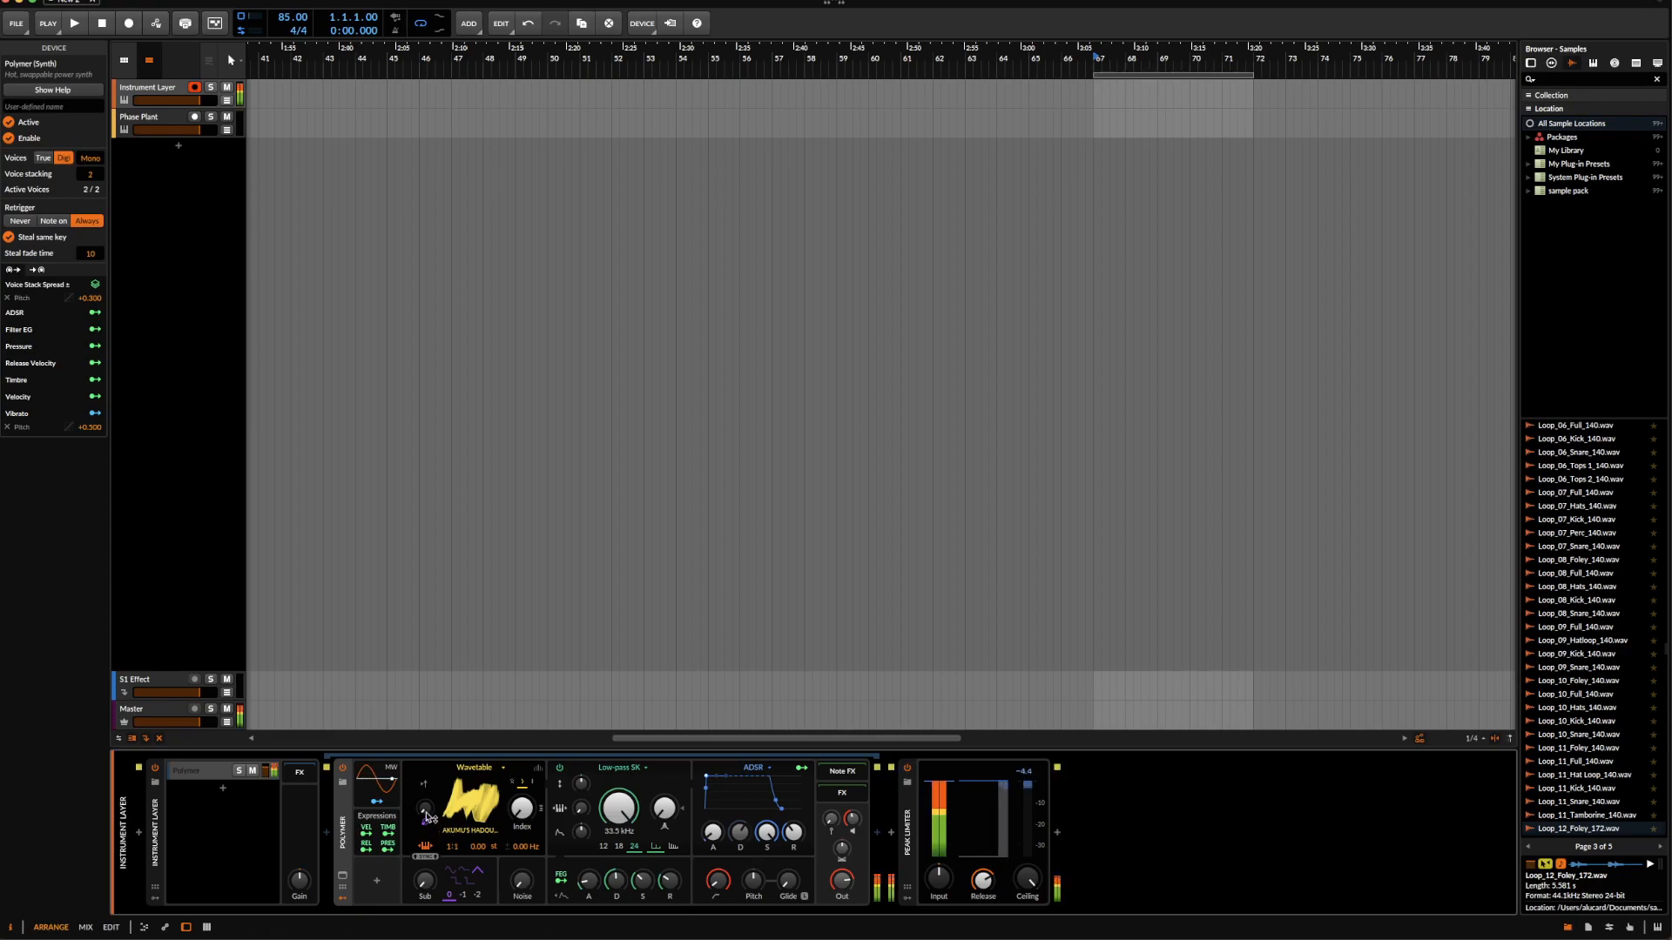
drag(427, 816, 427, 758)
drag(852, 819, 852, 830)
drag(428, 815, 427, 753)
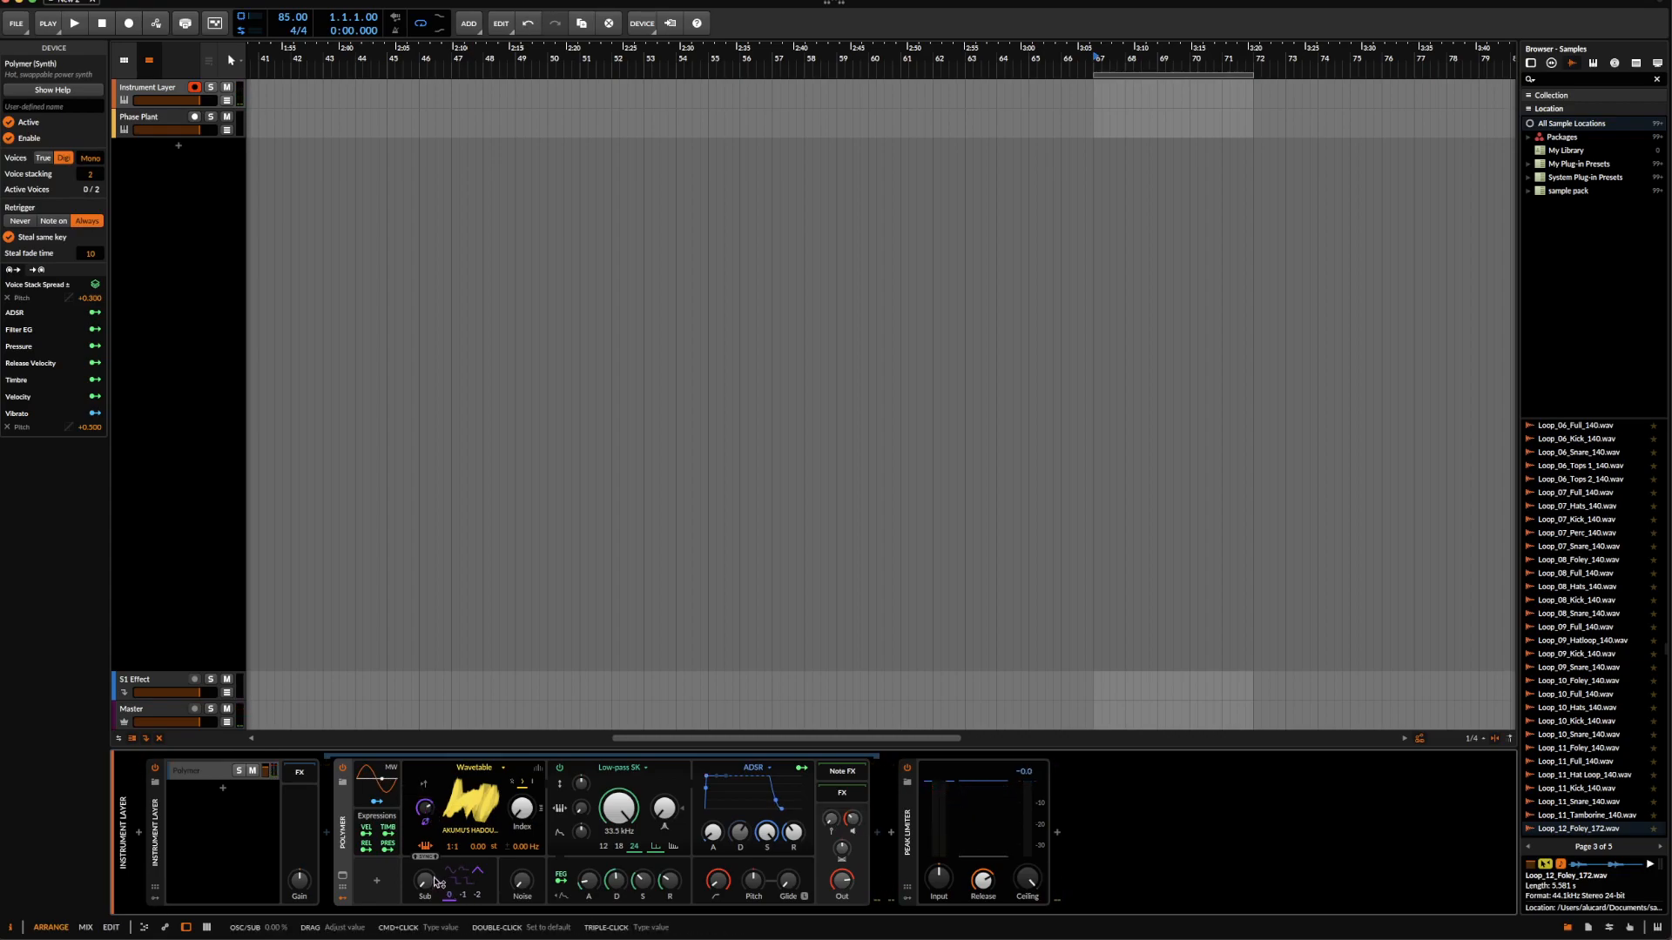
double_click(425, 809)
double_click(426, 880)
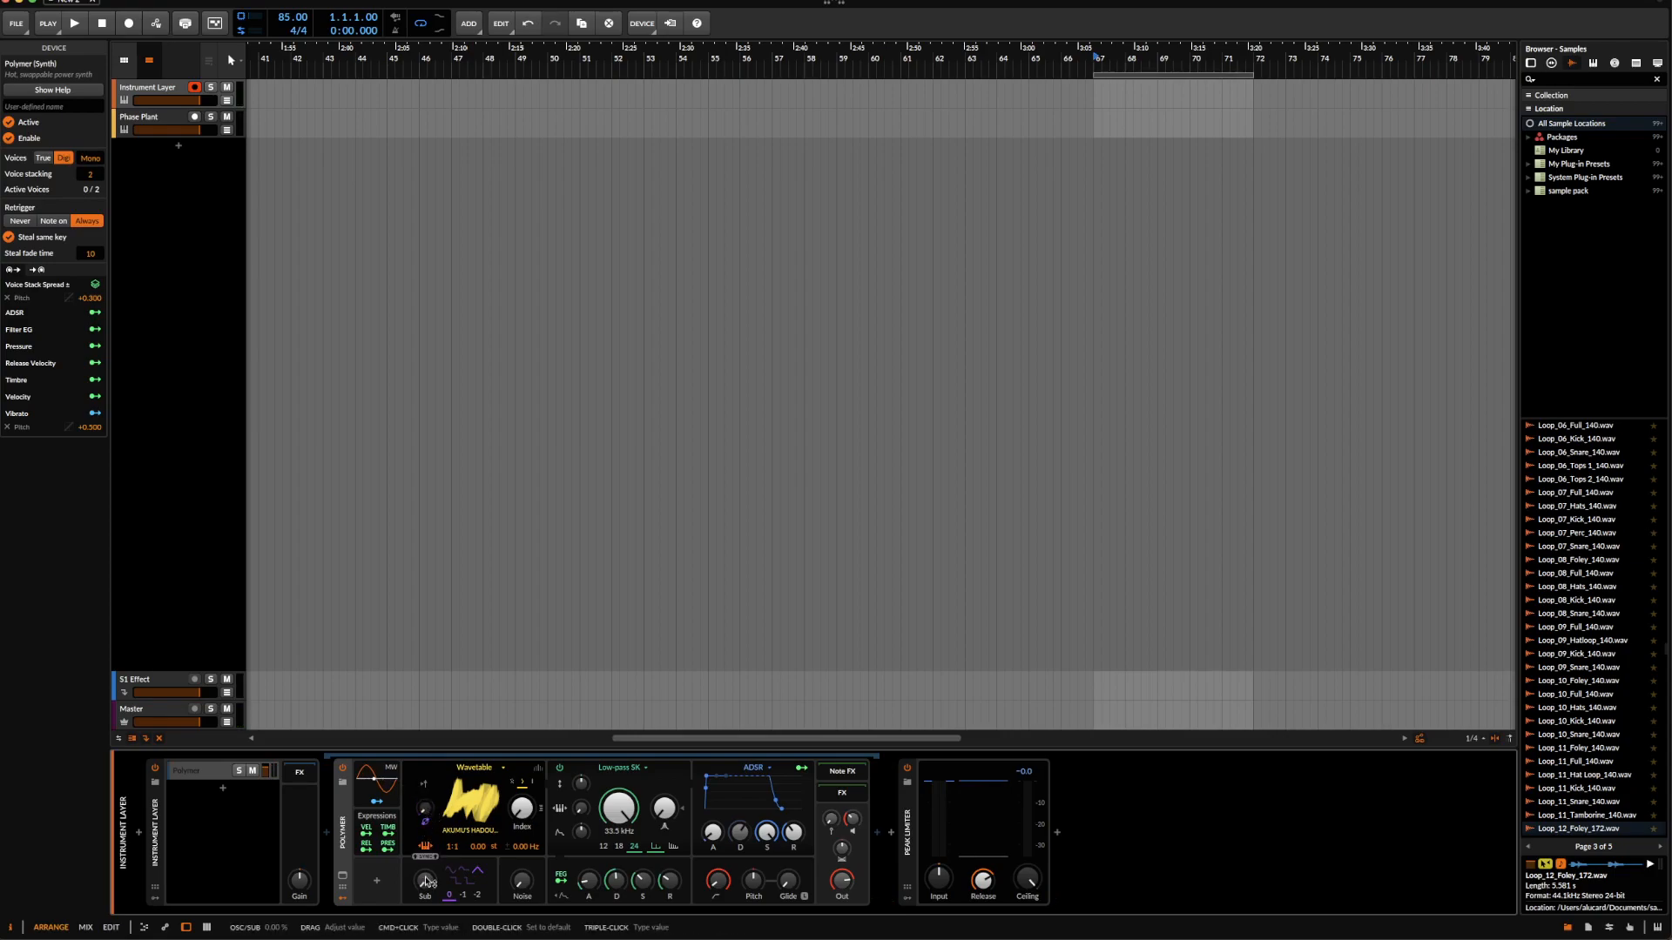
- Add a Macro modulator to the Polymer device
click(376, 880)
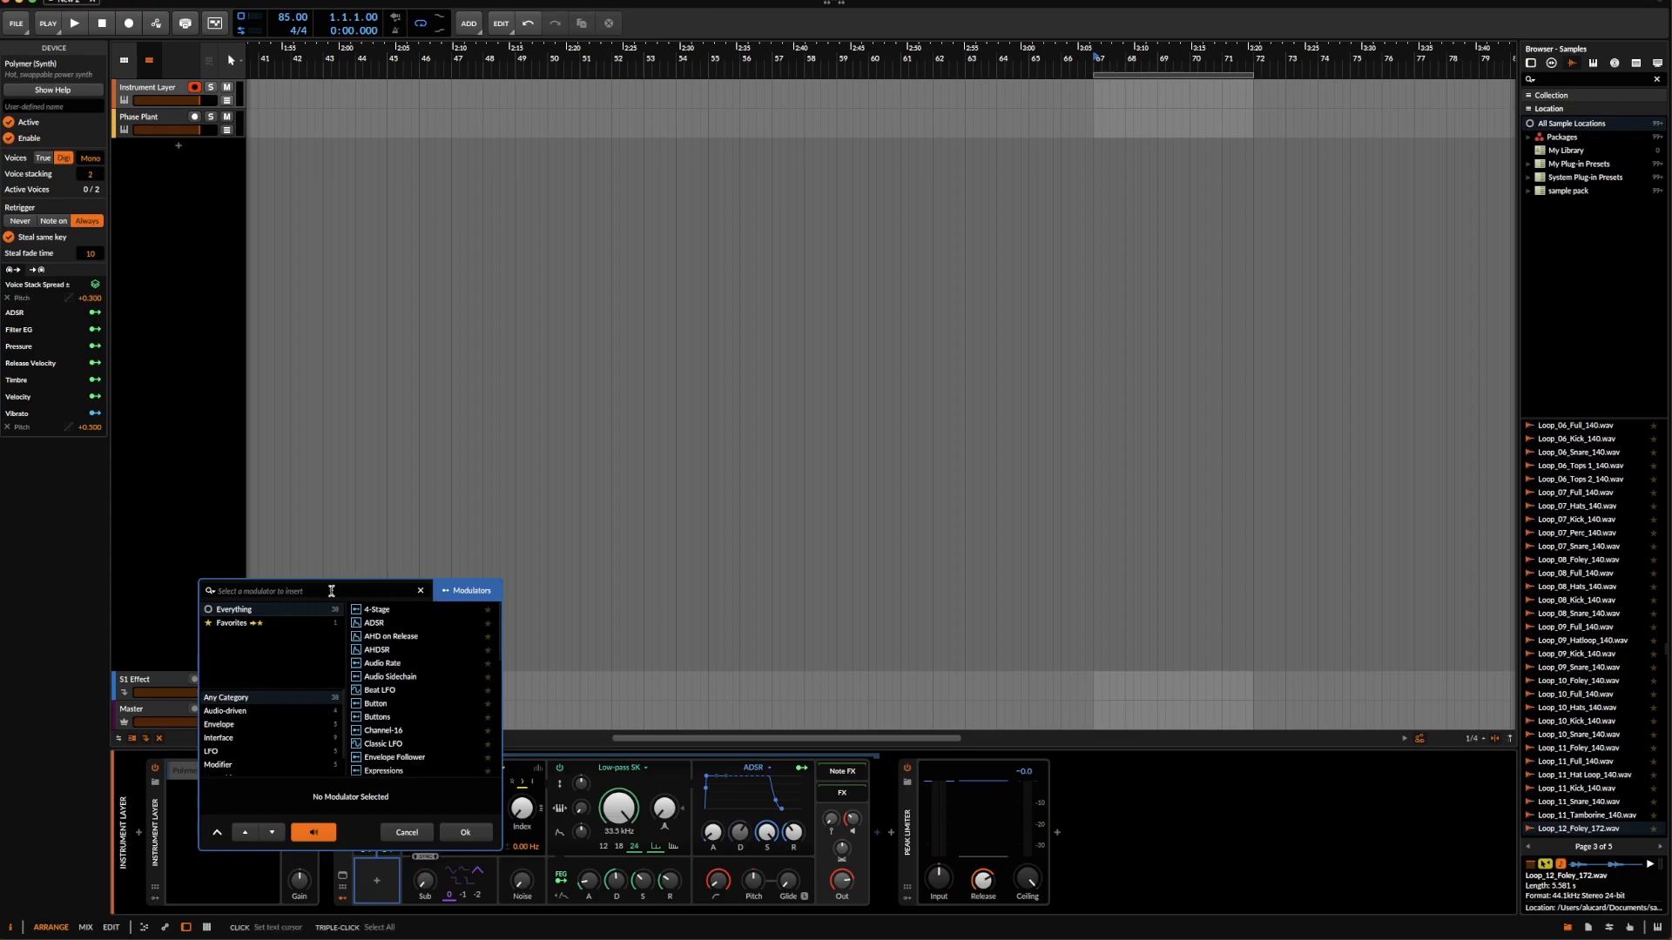
text(MACR)
click(401, 623)
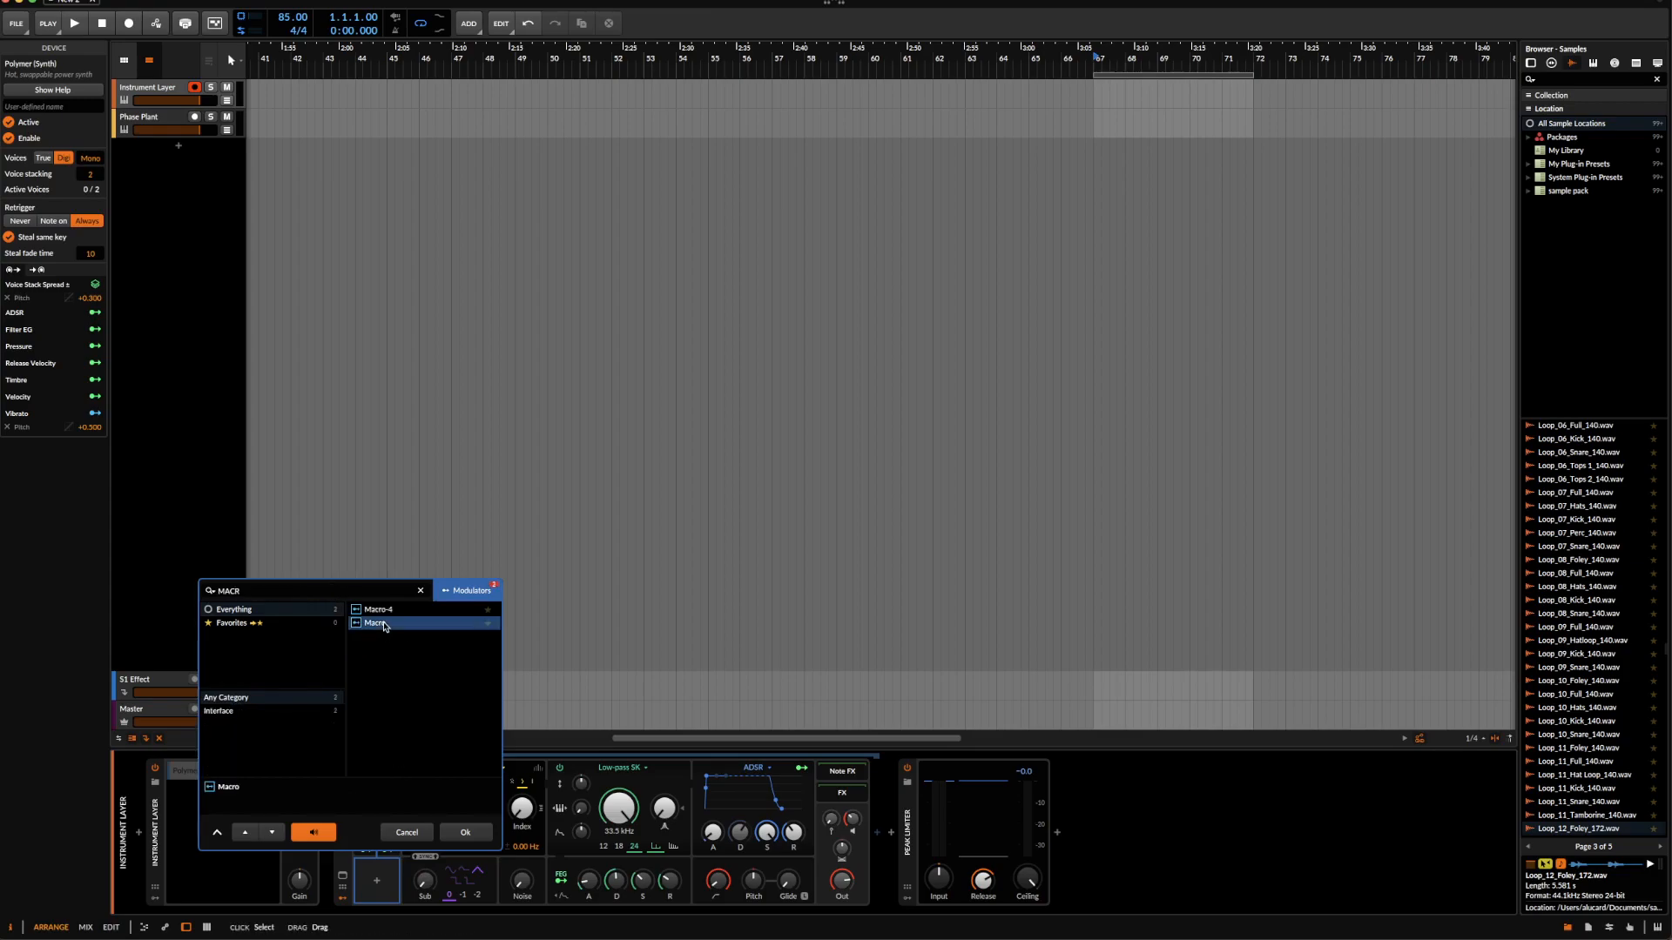
click(469, 833)
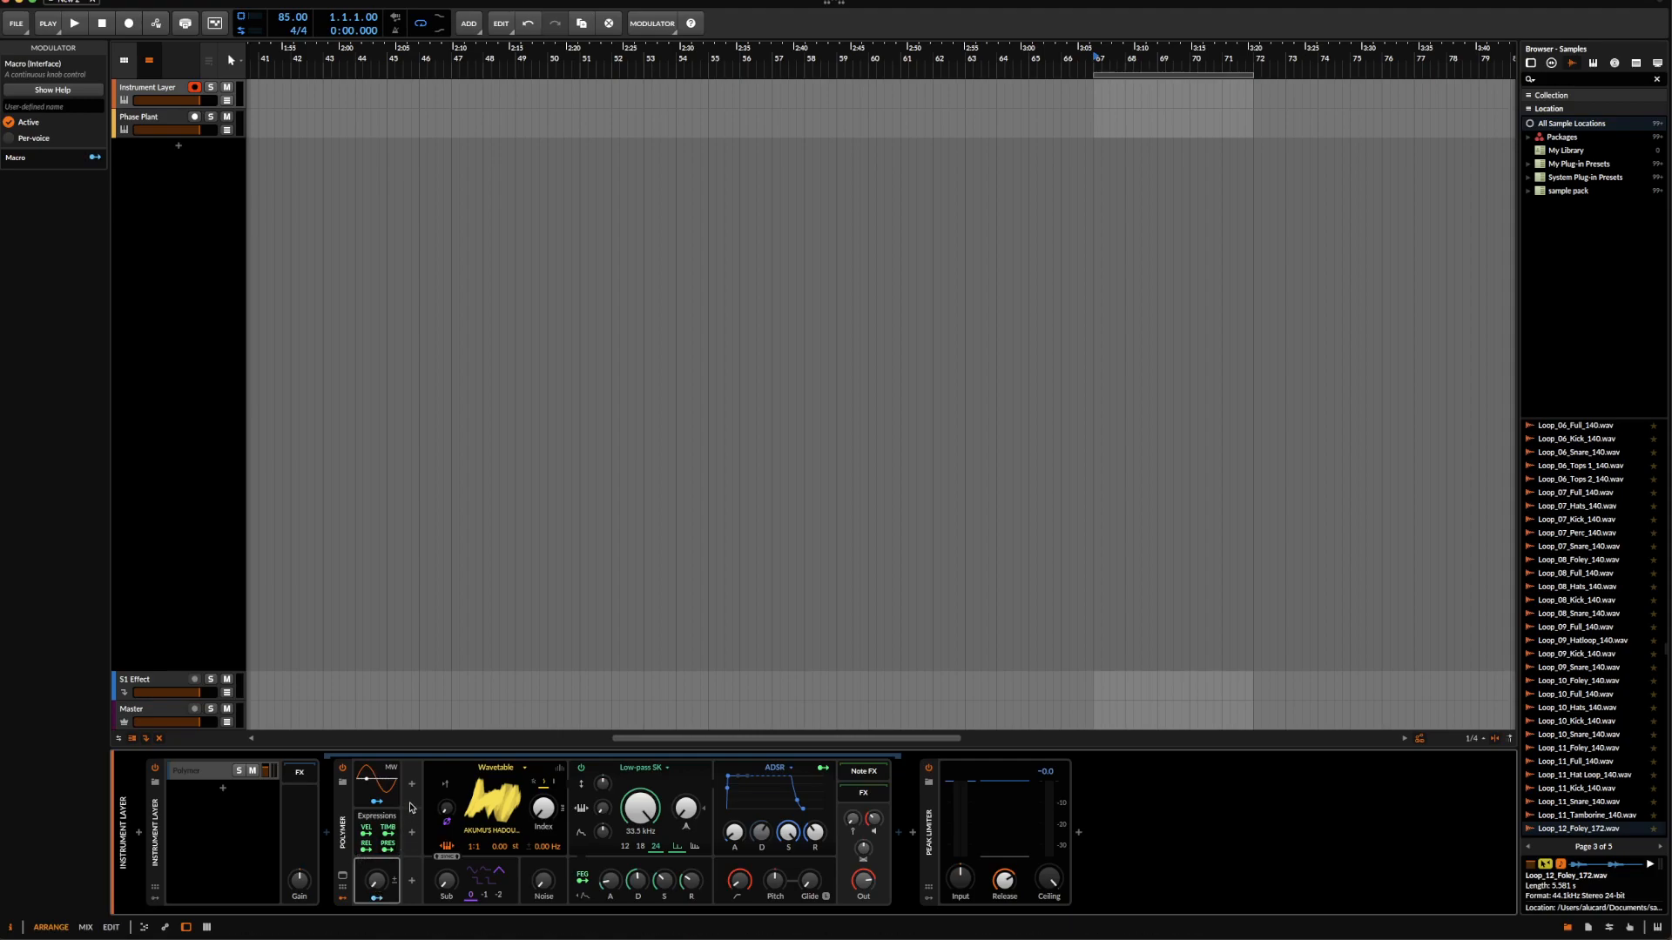
- Add a Random modulator to the Polymer device
click(412, 783)
text(RA)
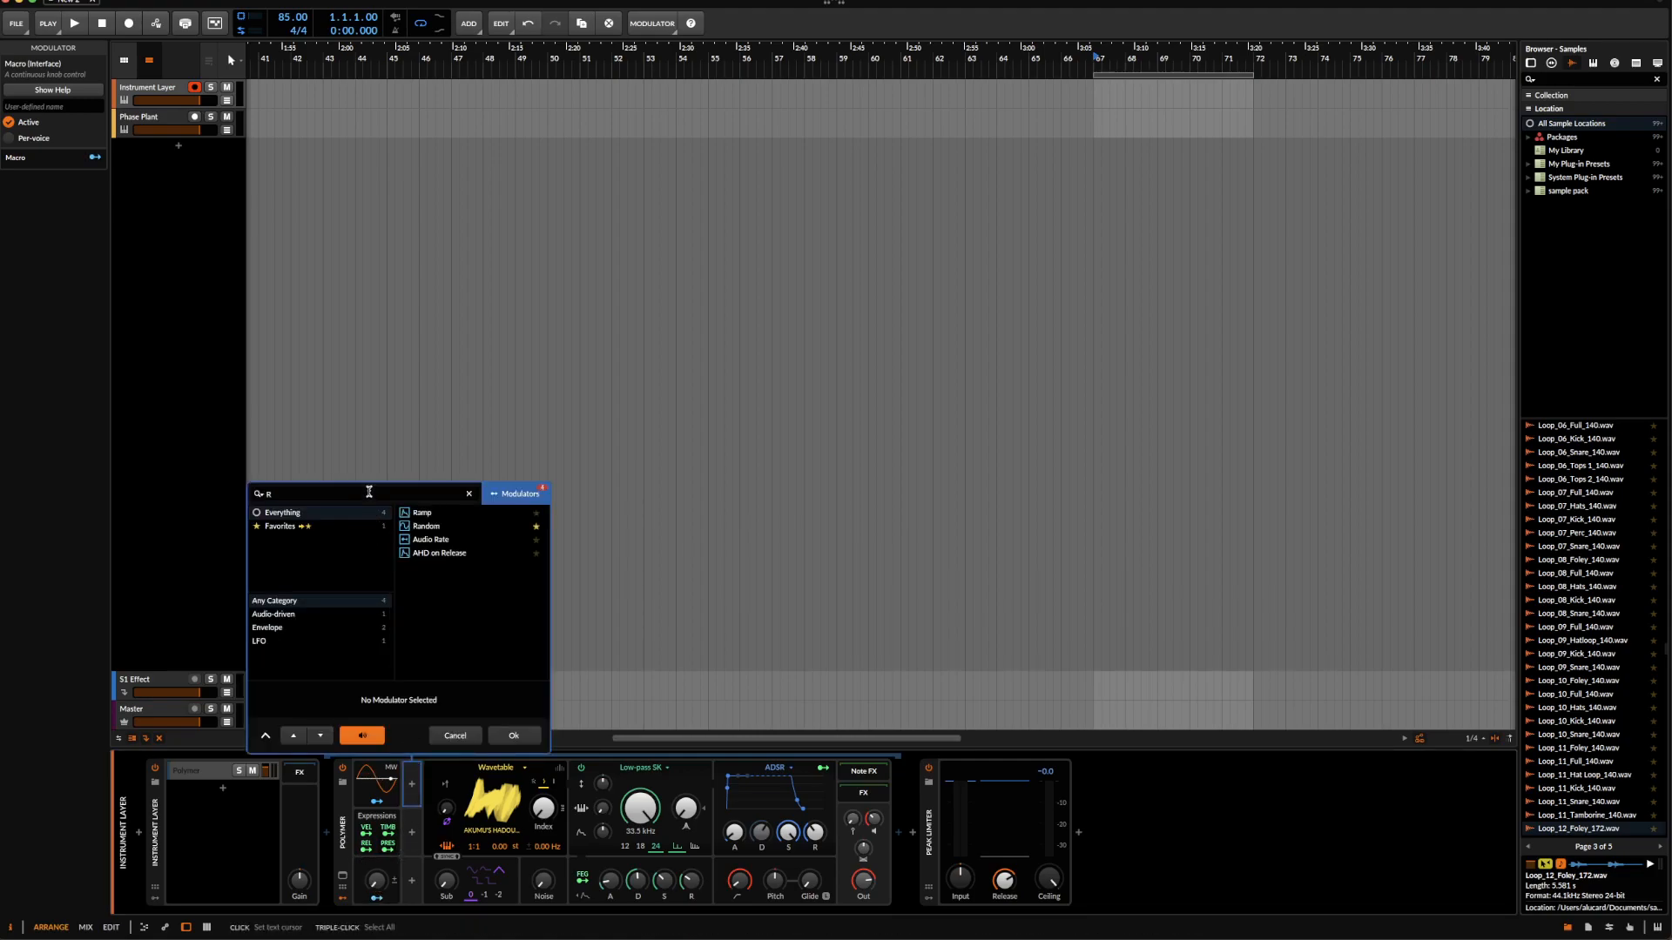
click(425, 525)
click(514, 735)
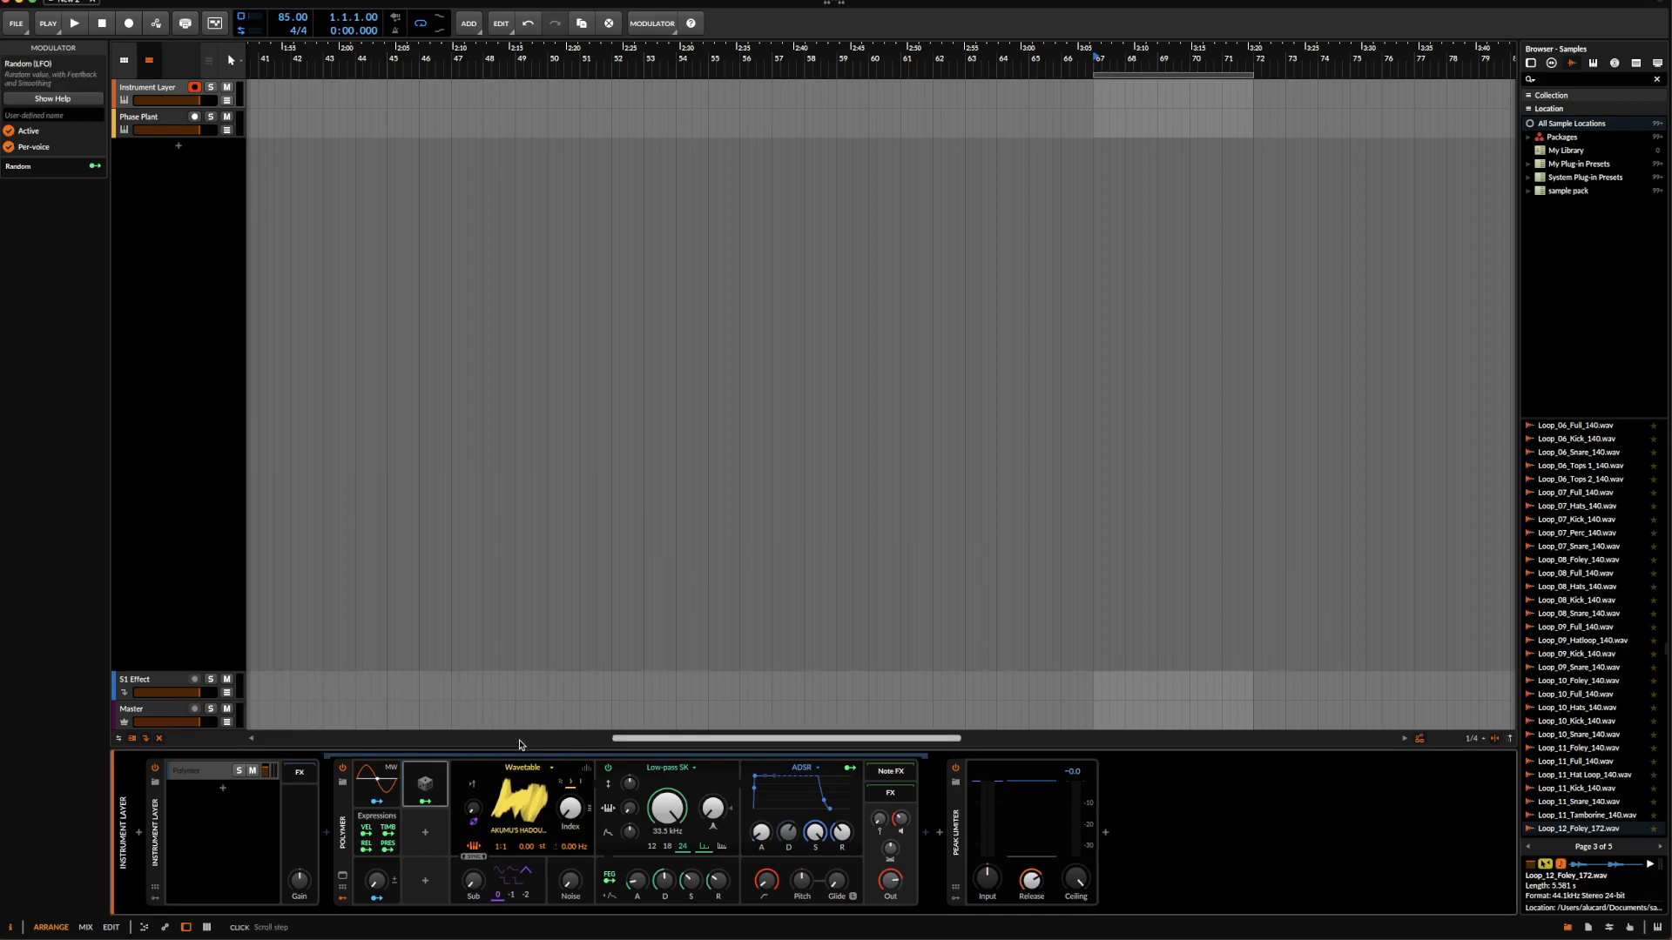
- Raise the Random modulator's smoothing, switch its timebase to Hertz and set the rate to 0.23
click(437, 790)
drag(493, 814, 493, 740)
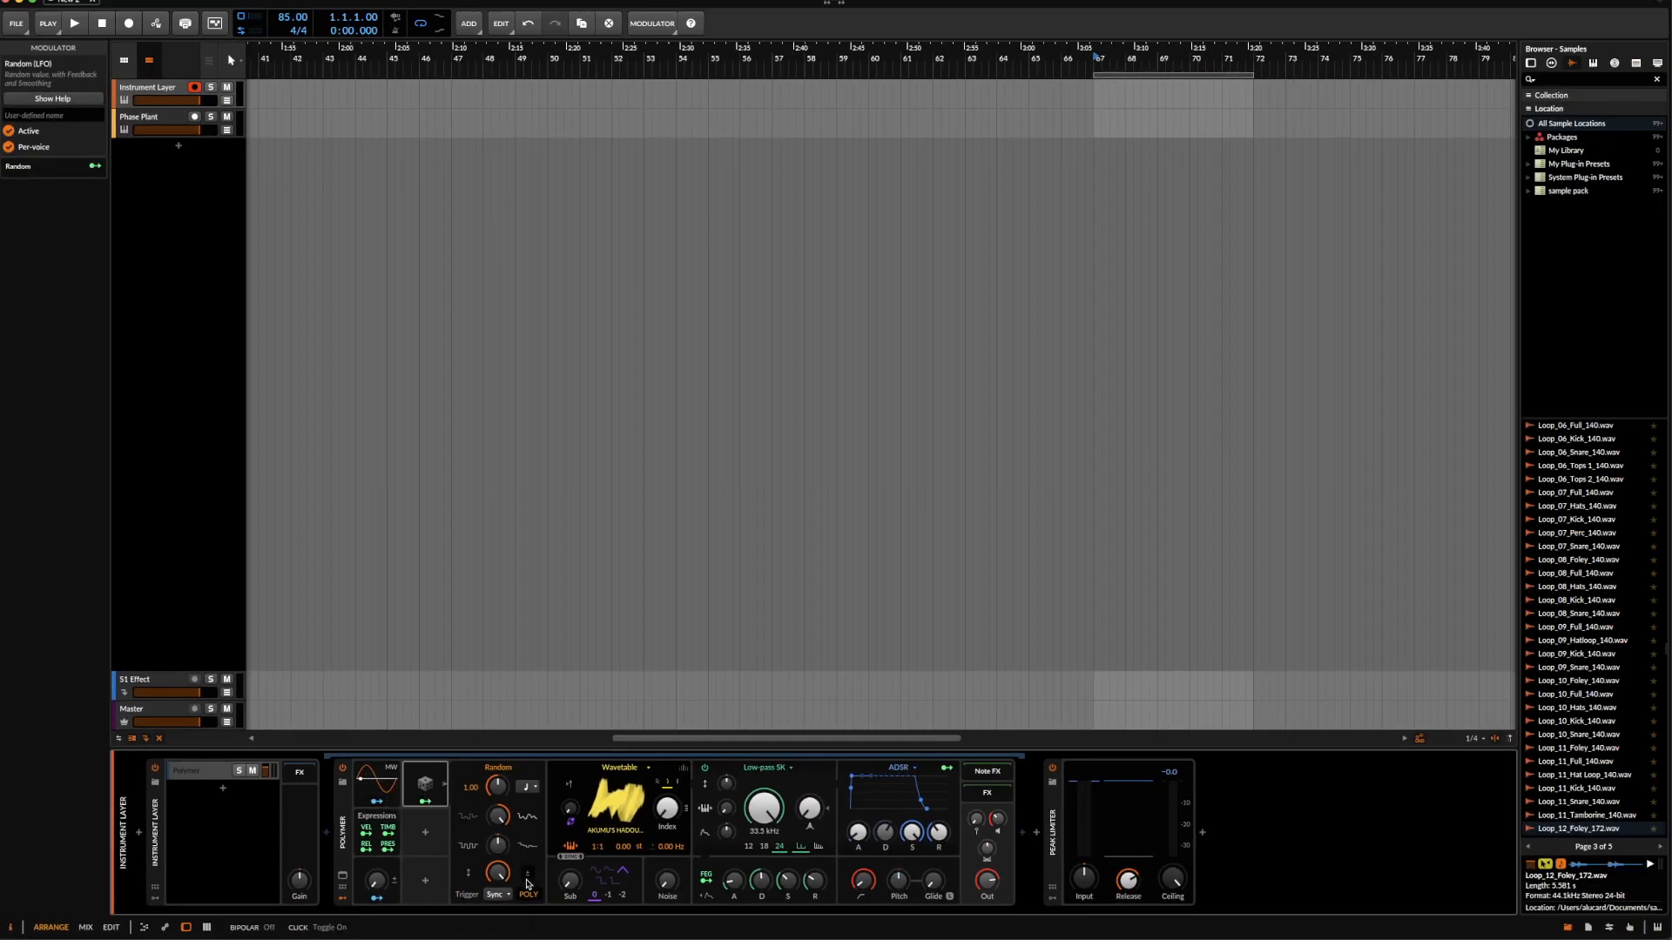
click(525, 786)
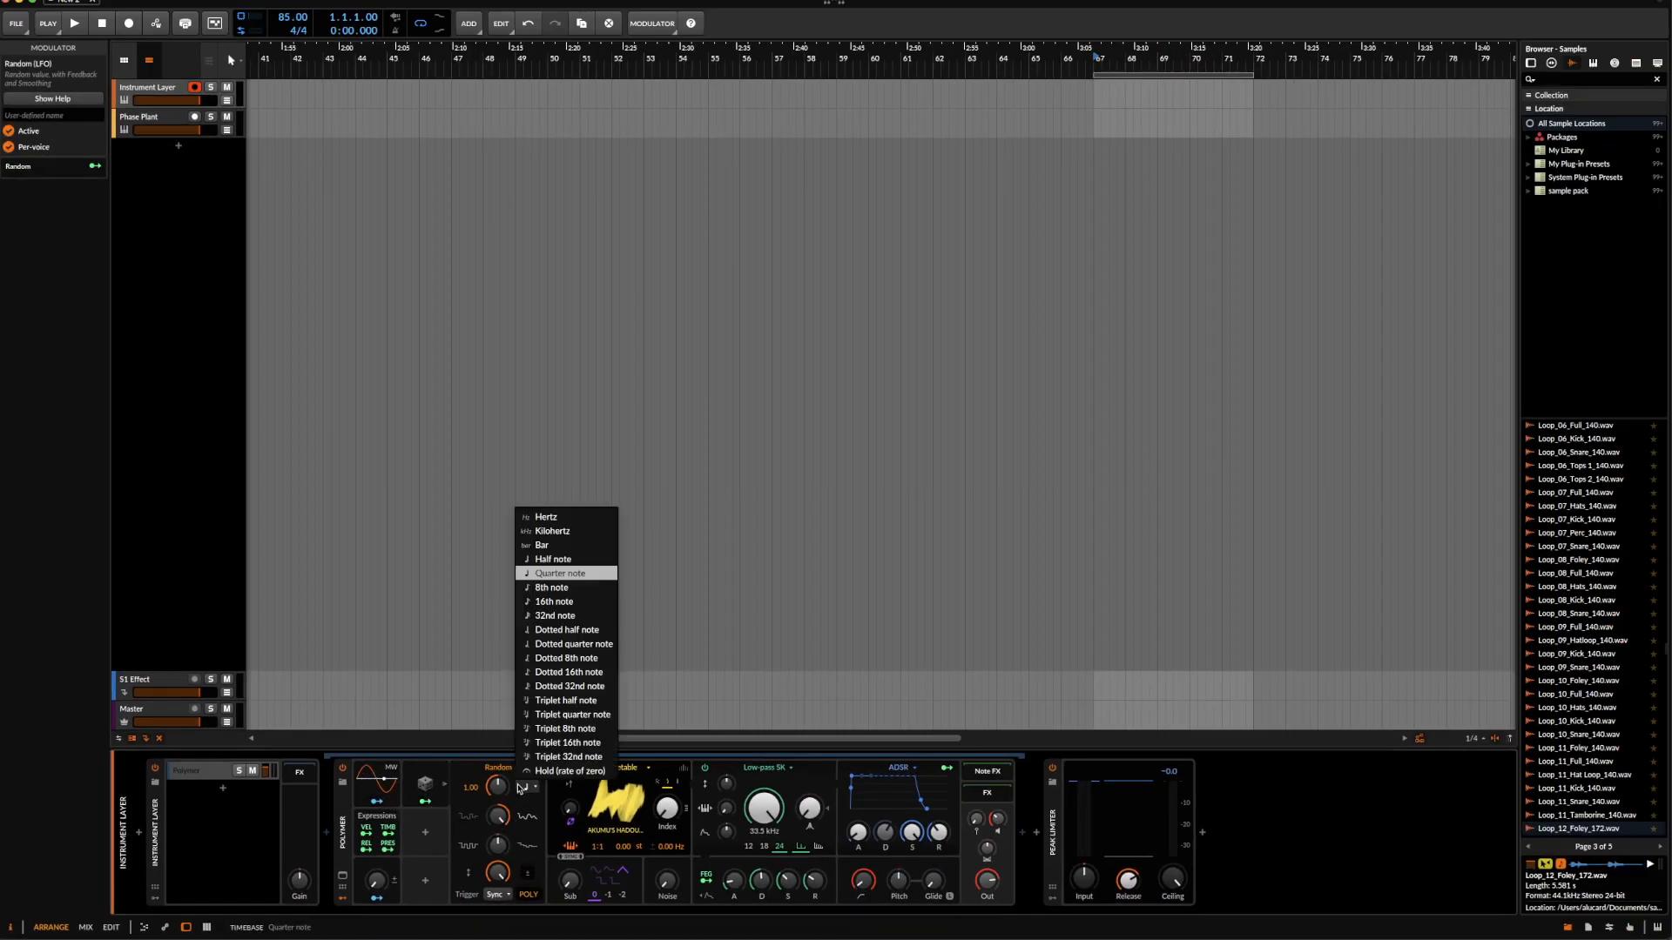
click(546, 518)
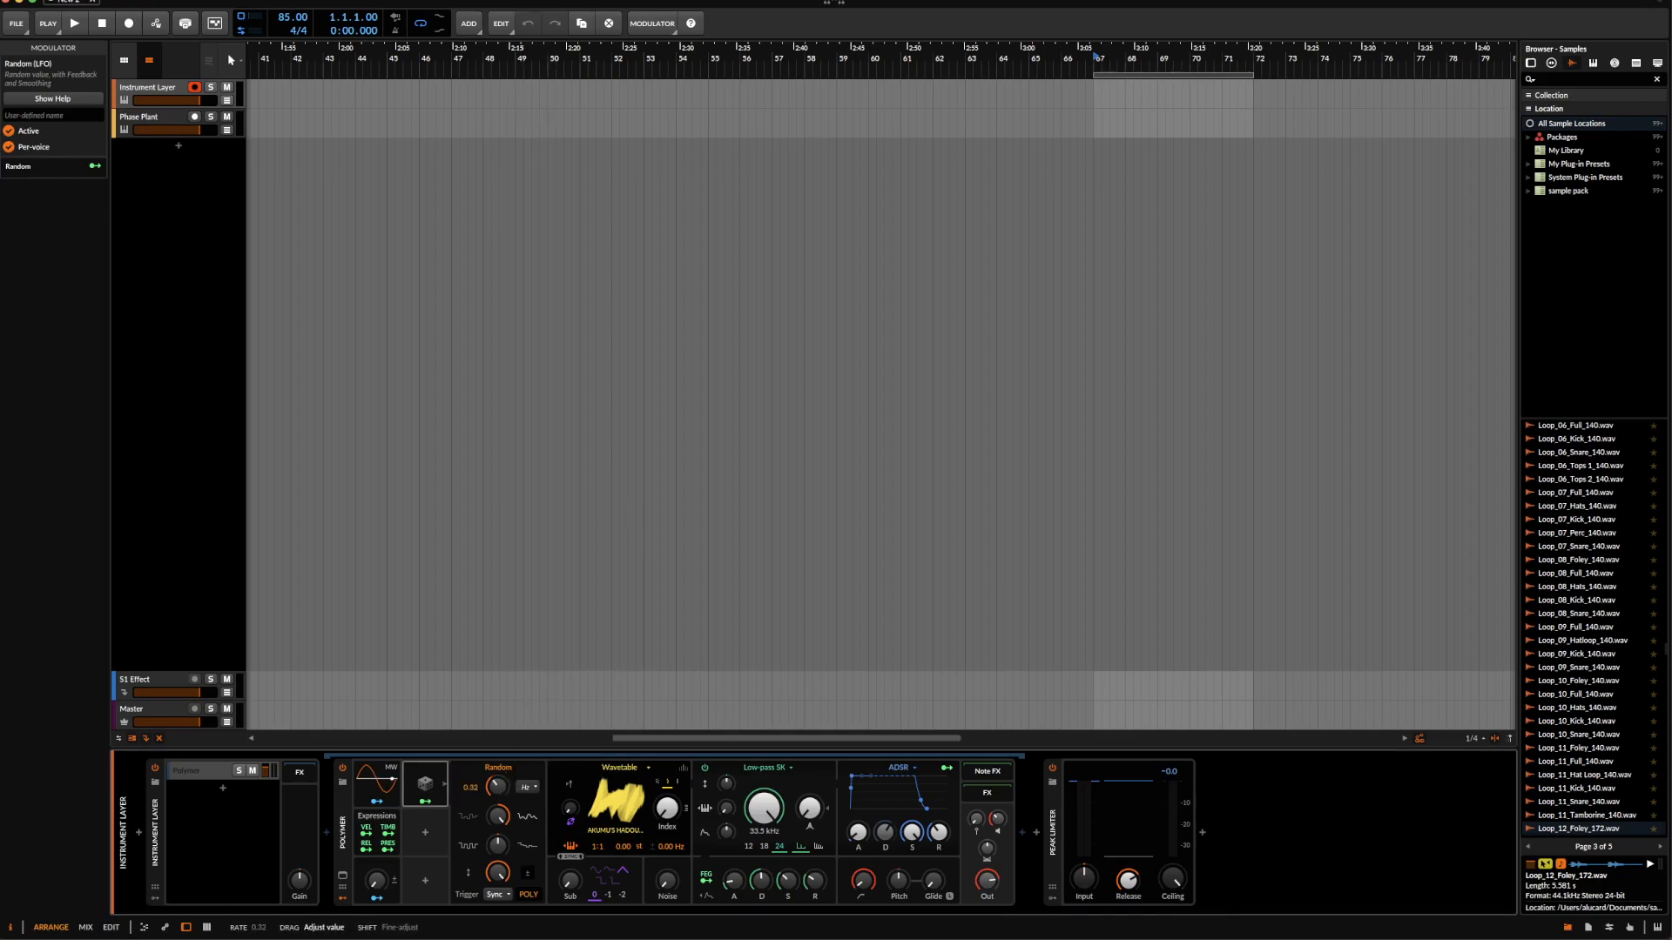
drag(496, 787, 496, 788)
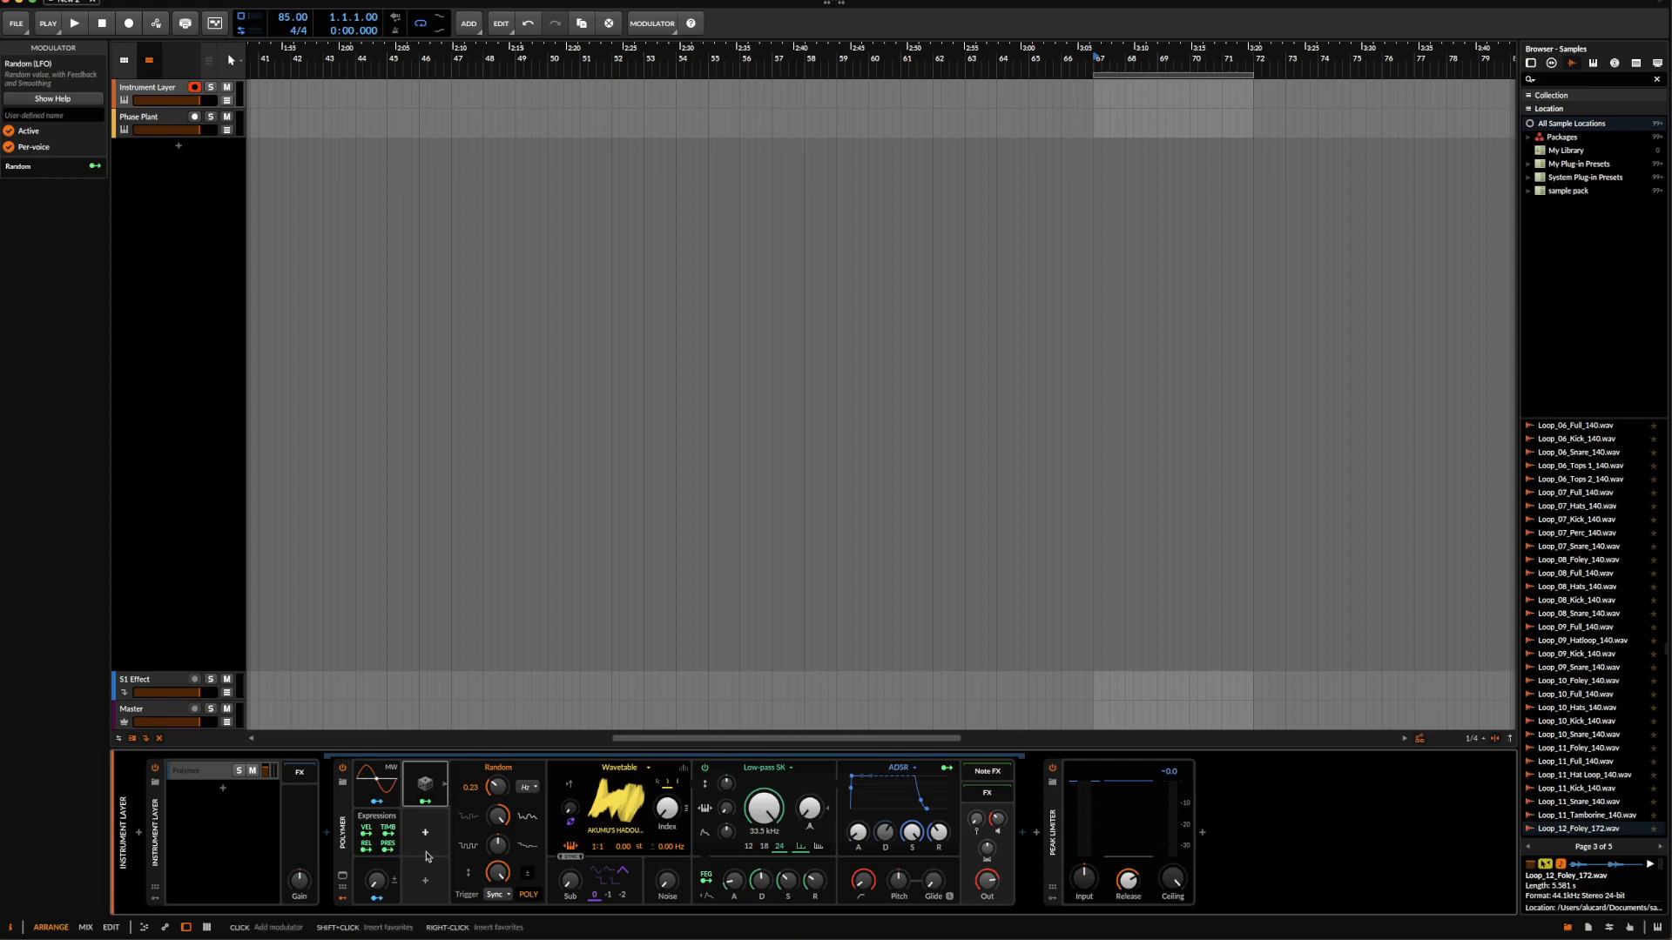
- Map the Macro modulator to the Random modulator's Amount
click(377, 897)
drag(497, 873, 498, 870)
click(378, 898)
mouse_move(376, 881)
mouse_down()
mouse_move(376, 845)
mouse_move(376, 881)
mouse_up()
- Map the Random modulator to the wavetable oscillator's Phase Modulation Amount as a positive modulation
click(425, 801)
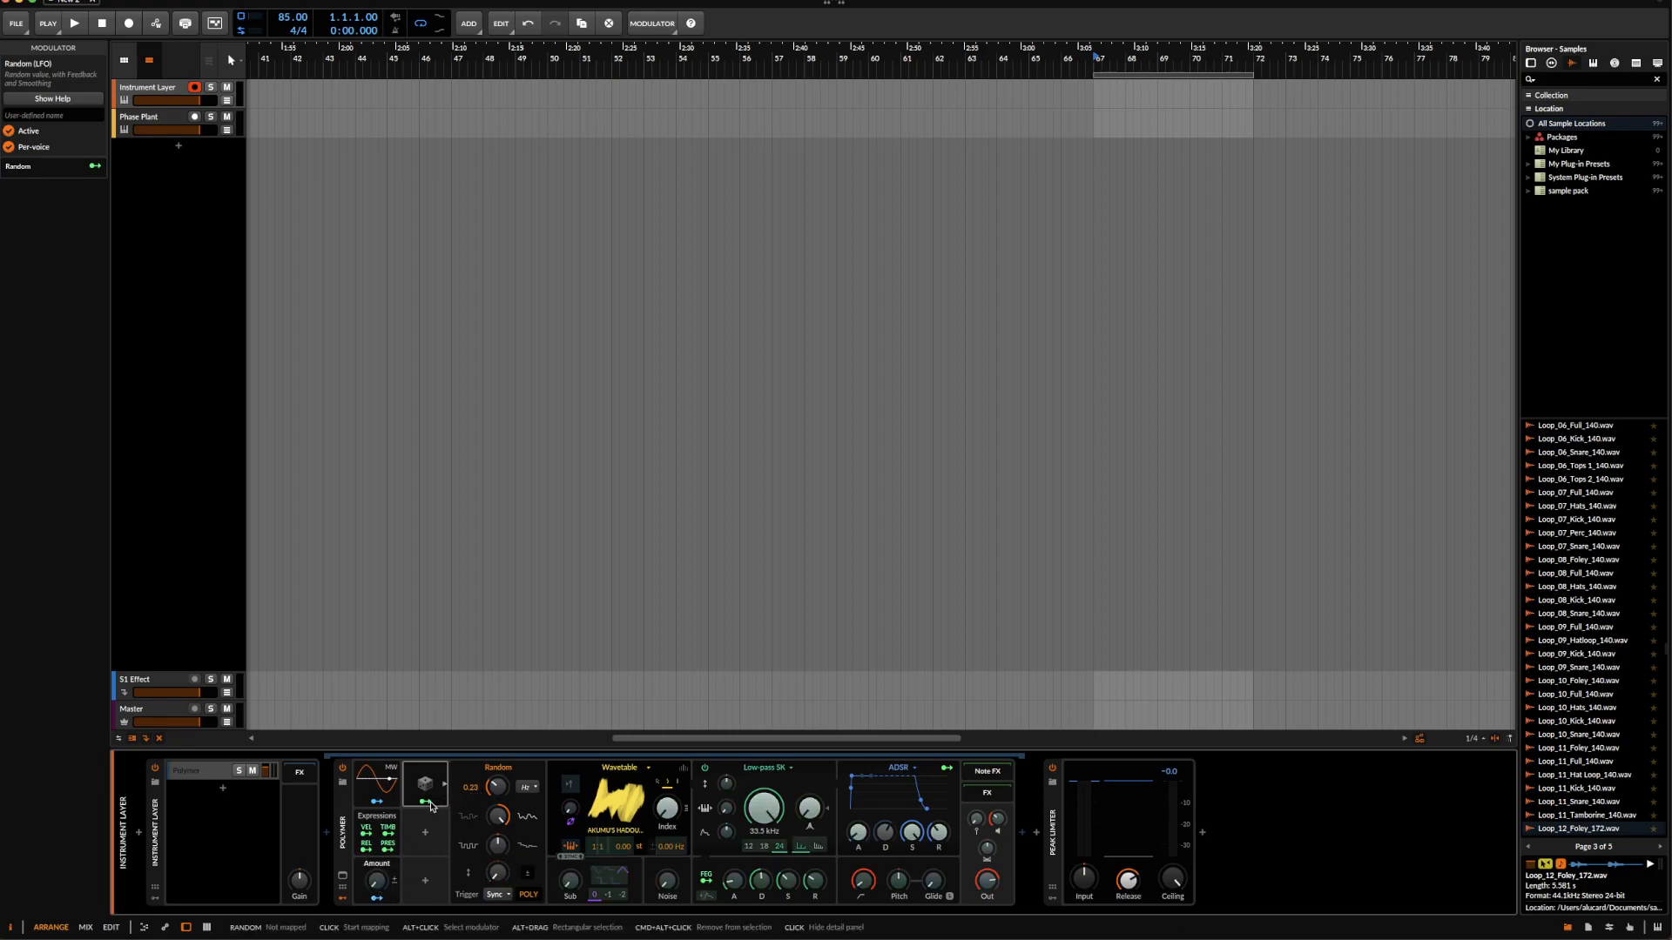
drag(570, 808, 569, 799)
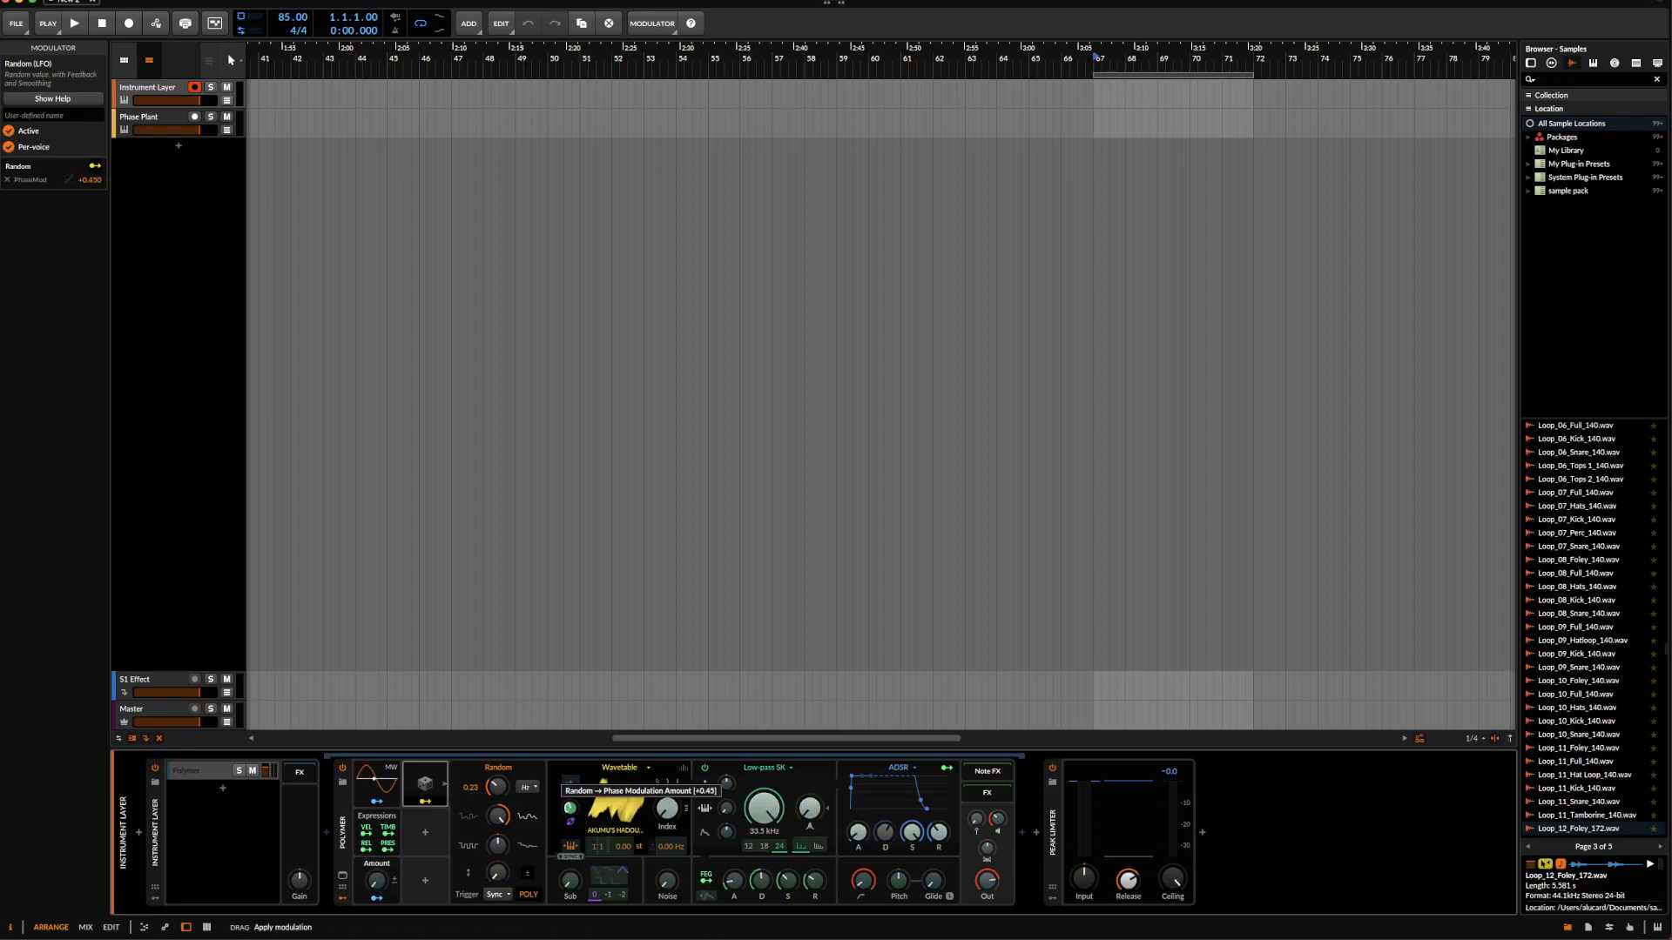
click(425, 801)
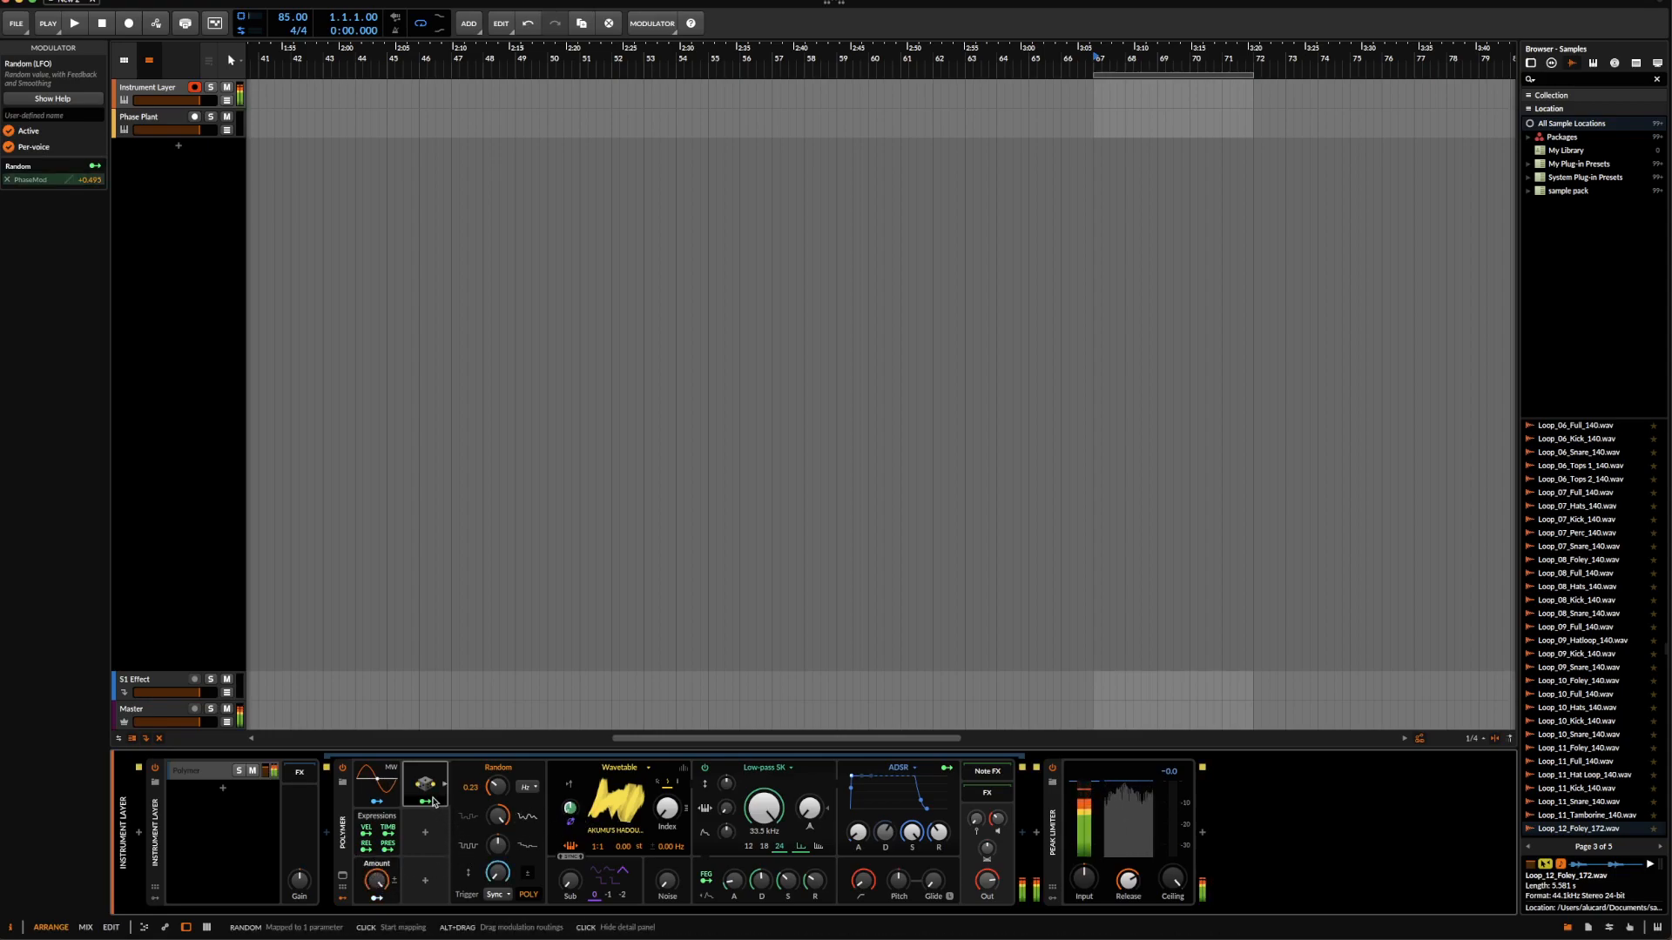
- Set the Random modulator's rate to 1.62 Hz and its trigger mode to Free
drag(497, 788, 497, 743)
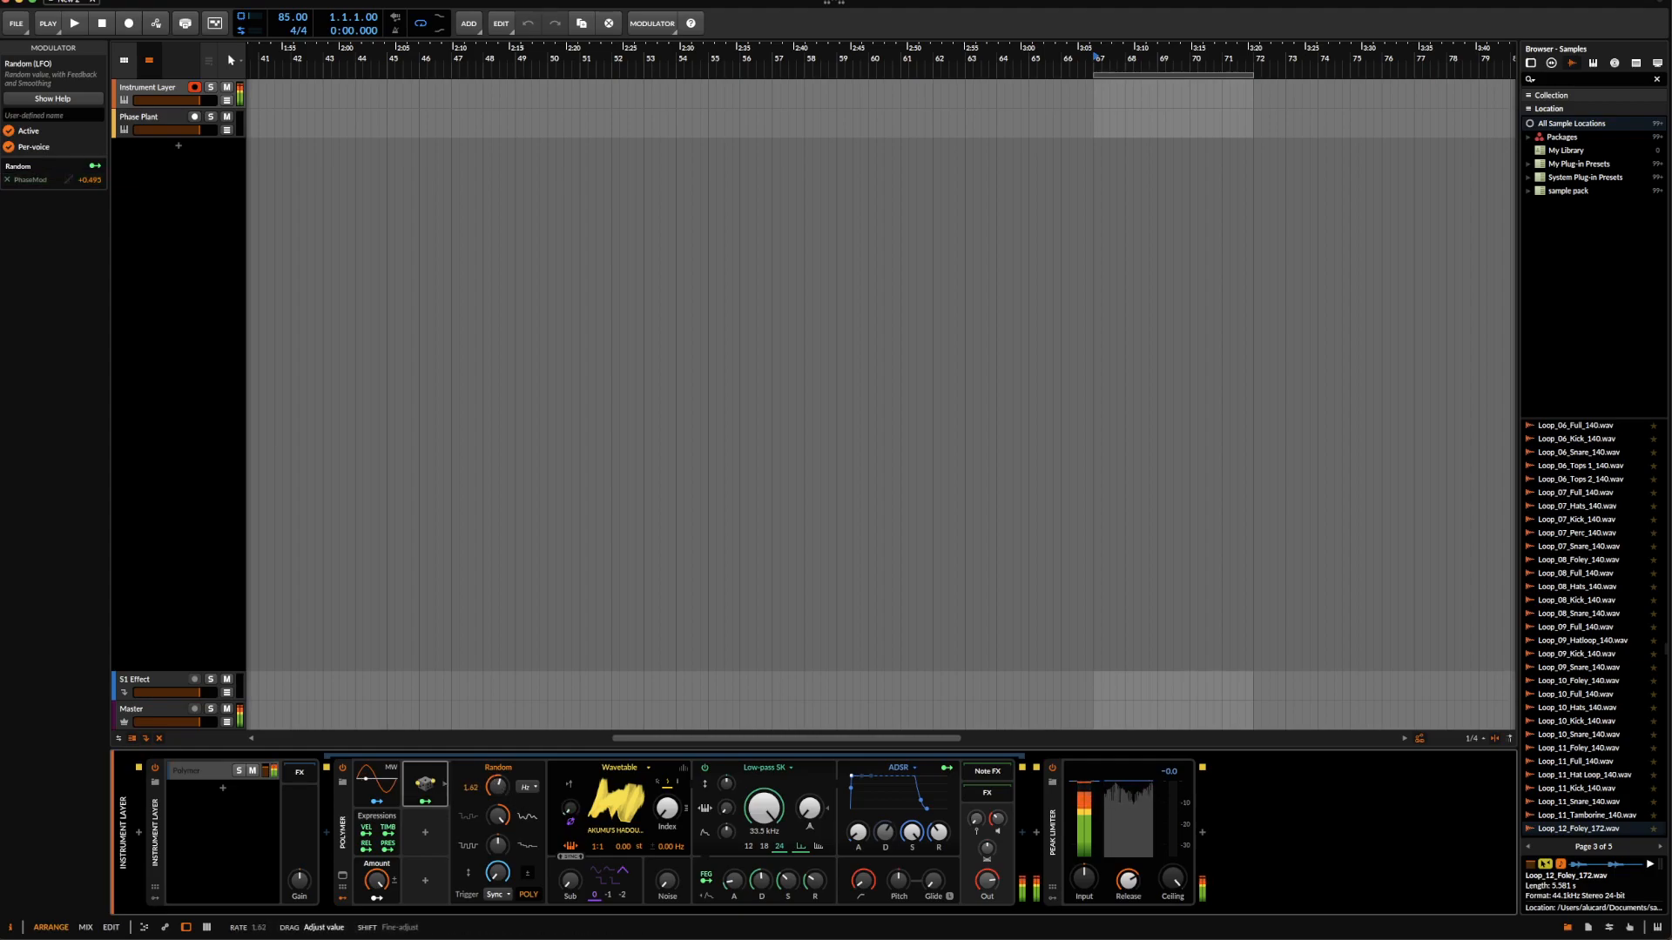
click(497, 894)
click(512, 852)
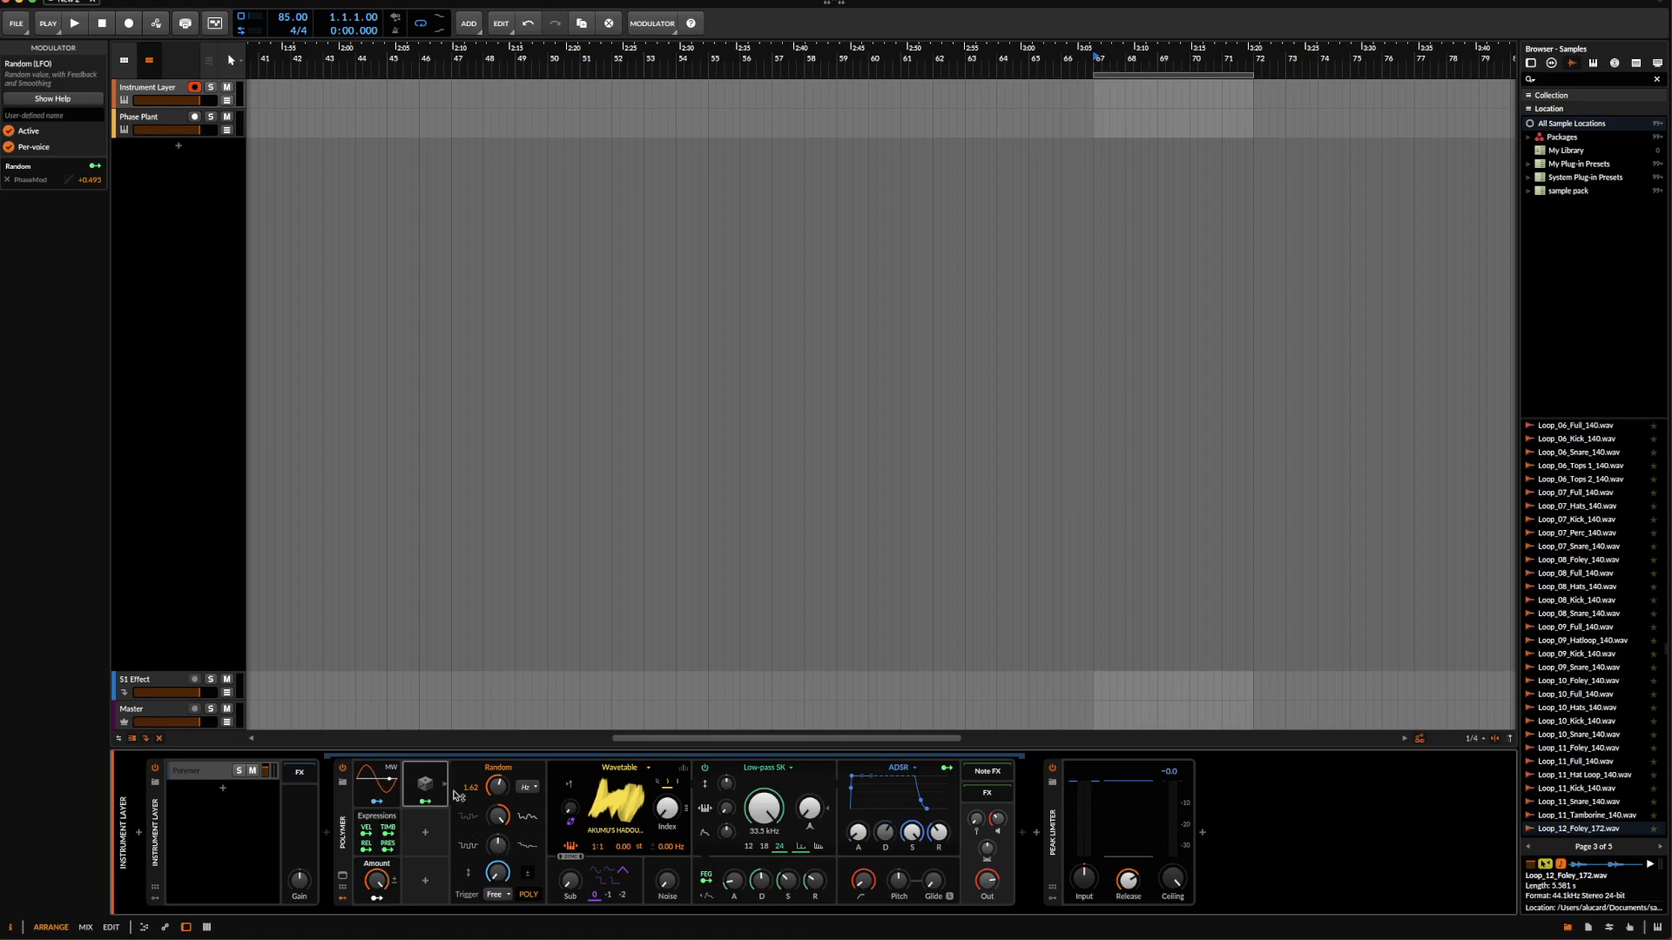
- Swap the Polymer filter to XP and set its filter mode to Notch
click(766, 767)
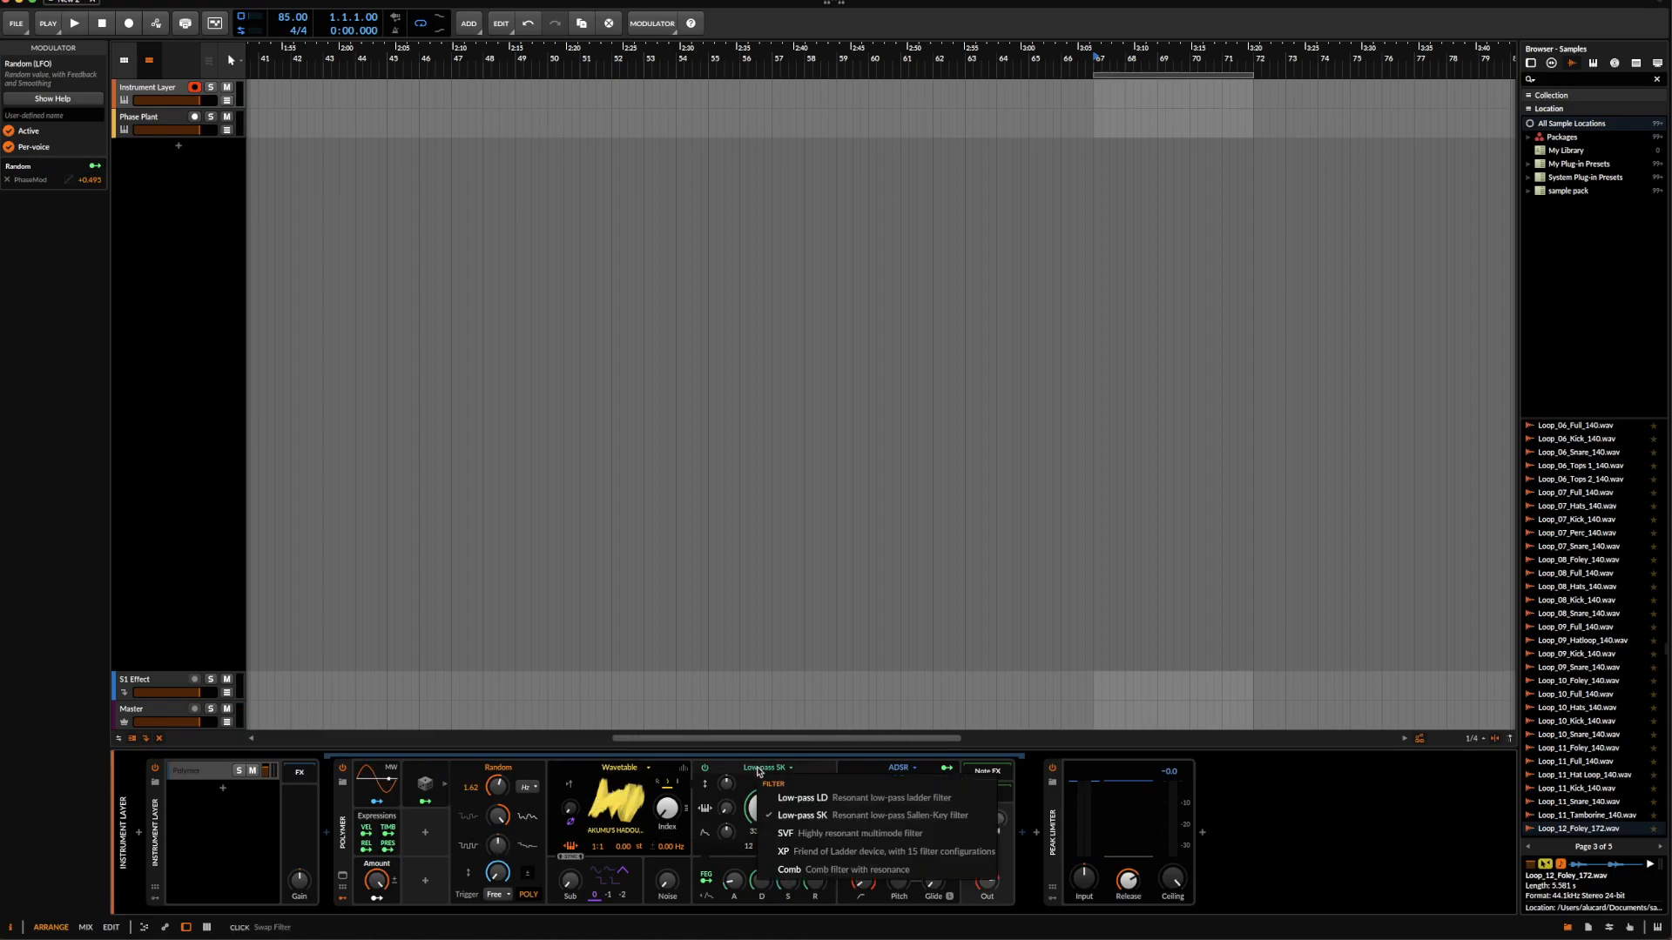
click(822, 857)
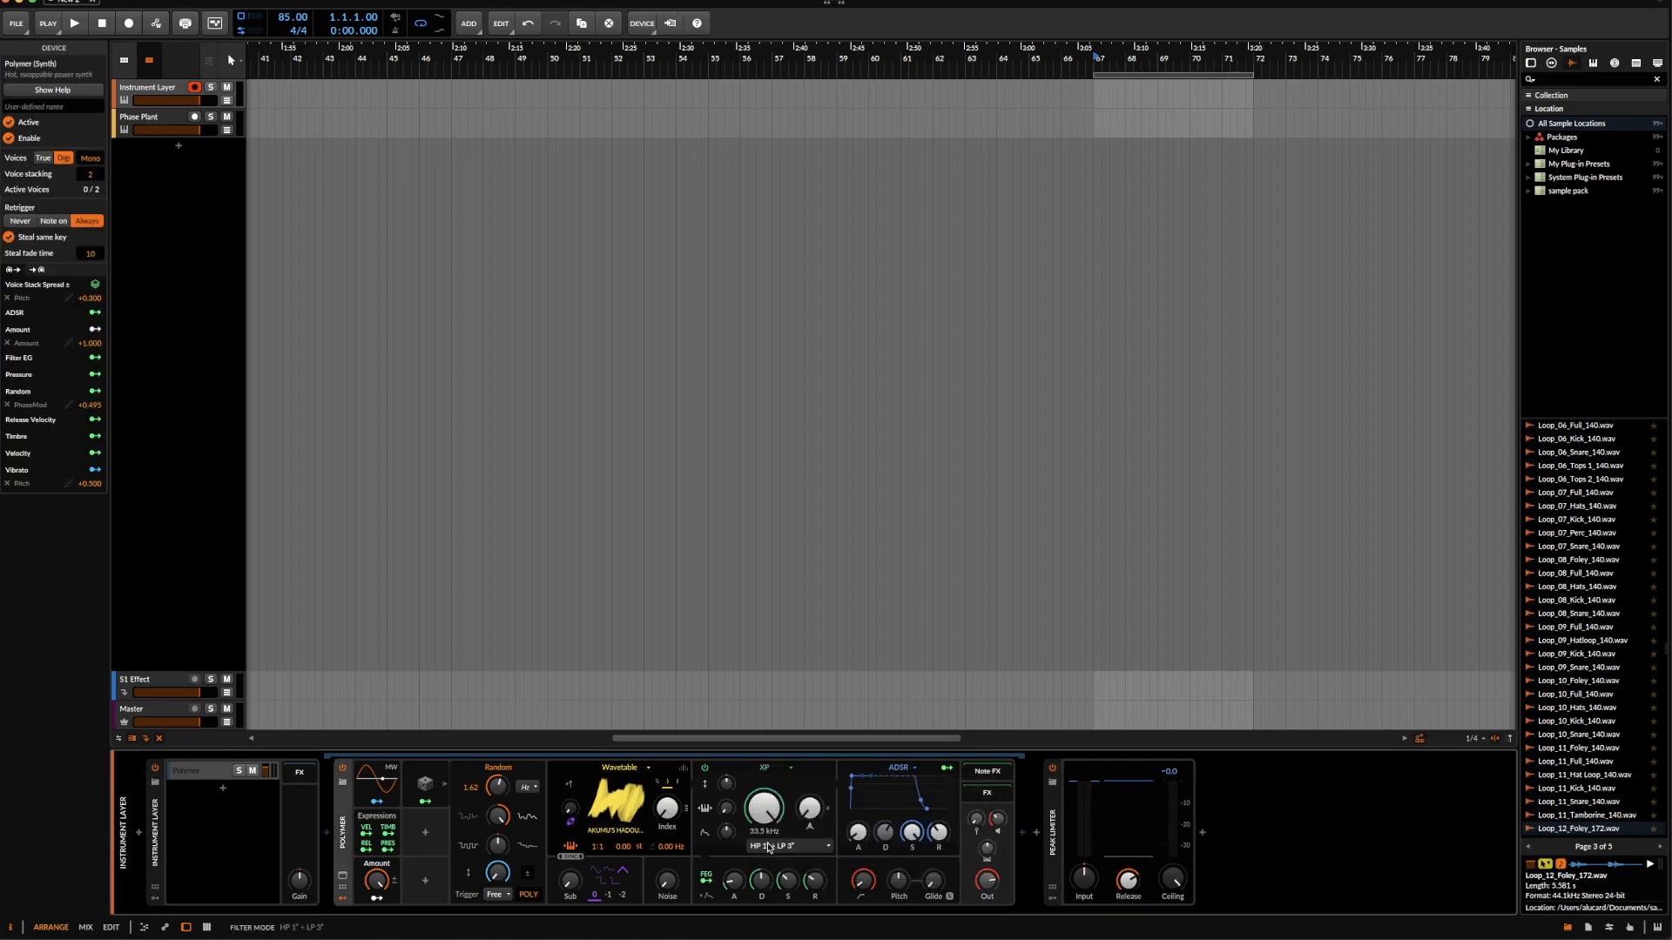
click(768, 847)
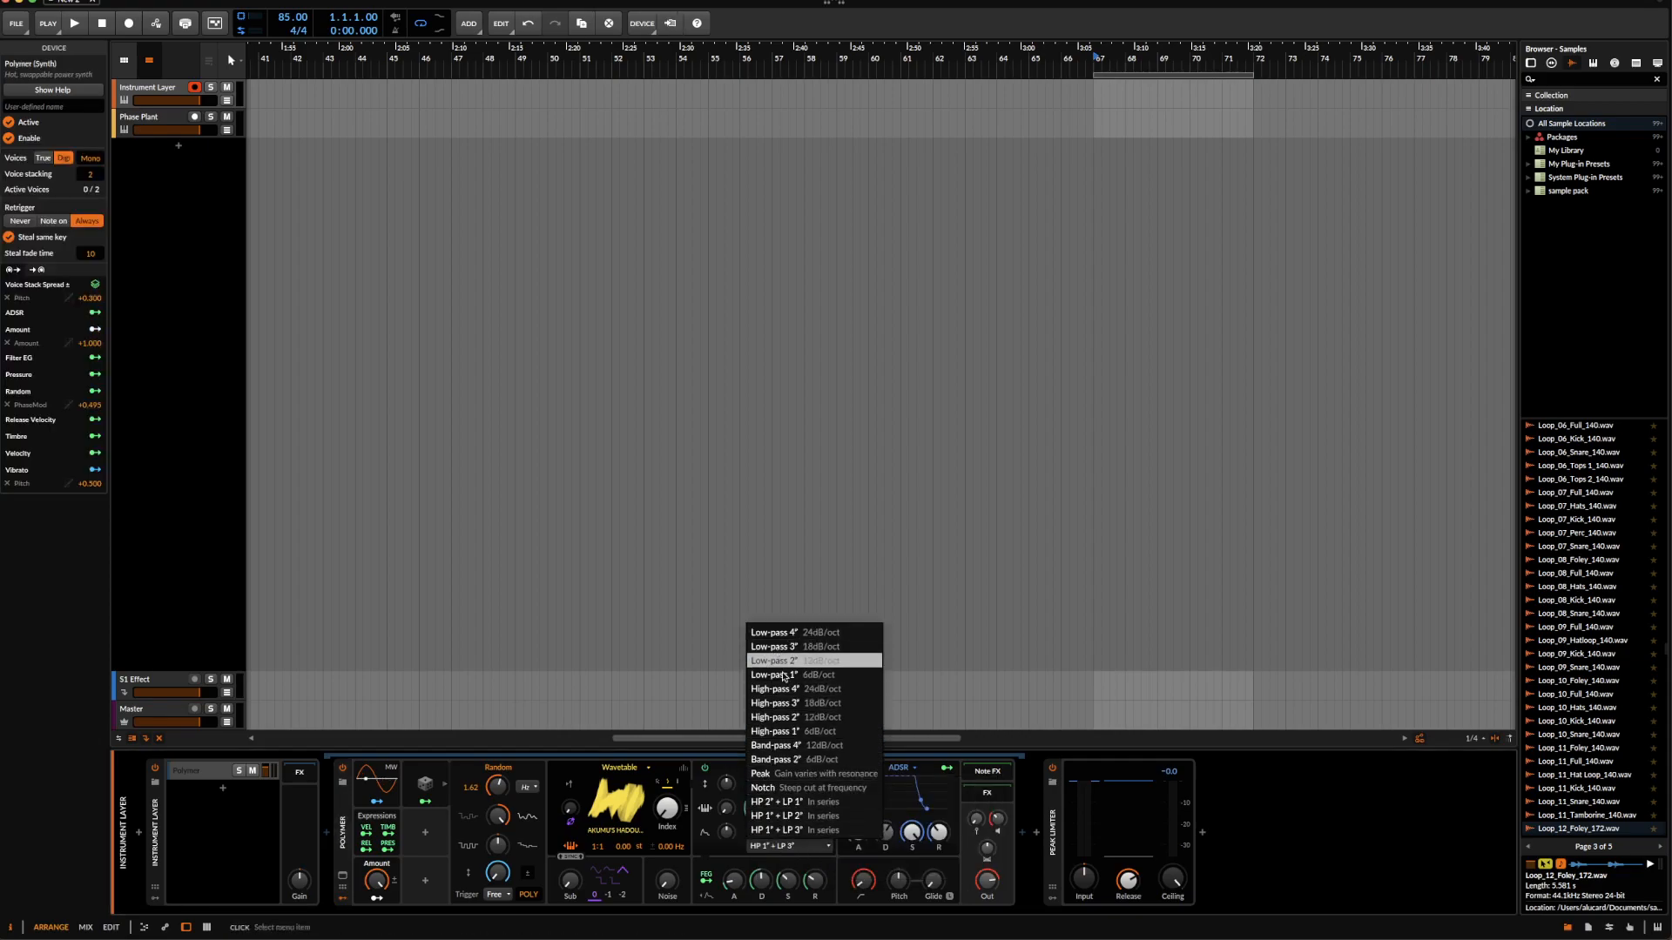
click(818, 789)
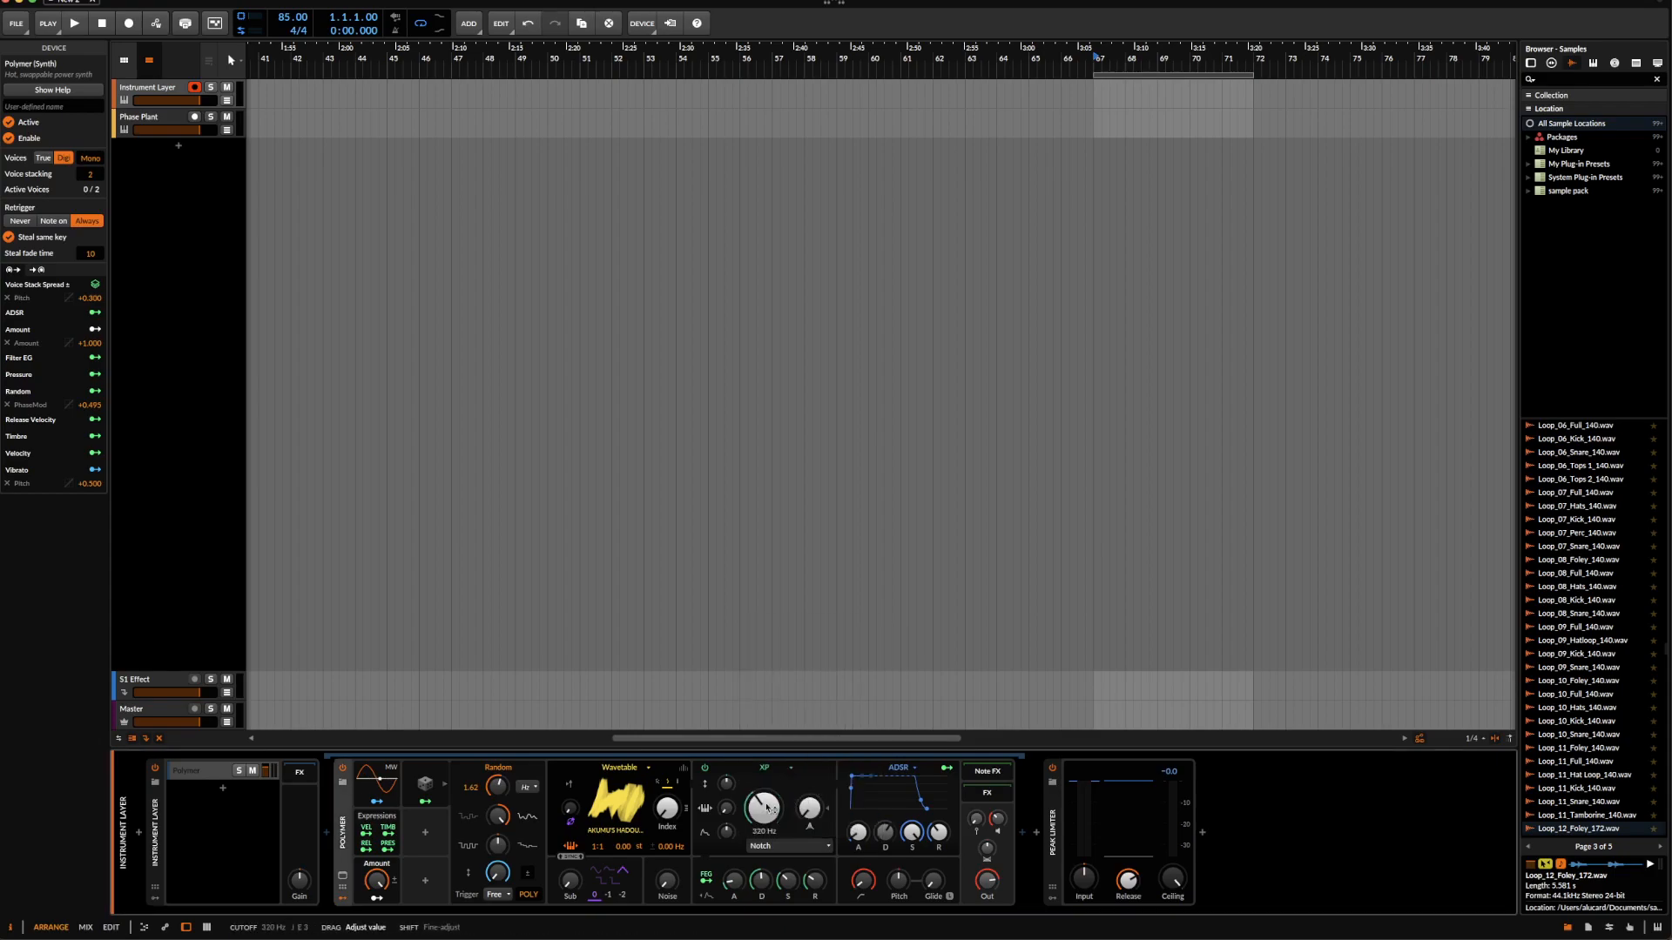
- Look through the XP filter's modes and the available filter types, keeping the current choice
click(775, 854)
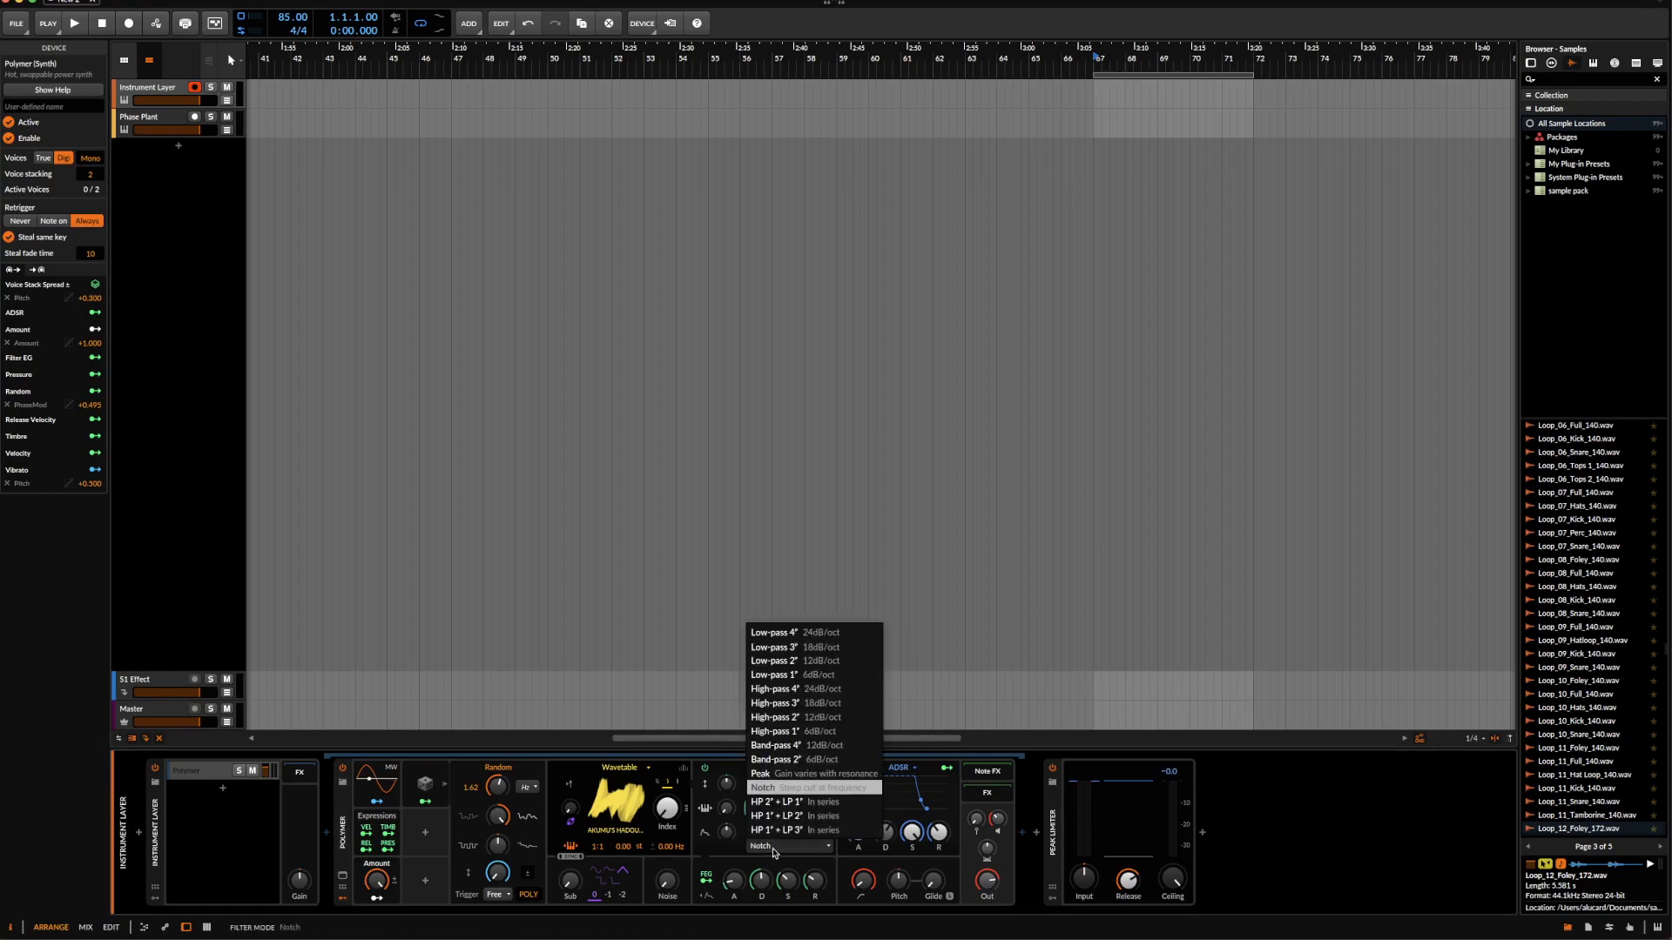
click(736, 768)
click(764, 769)
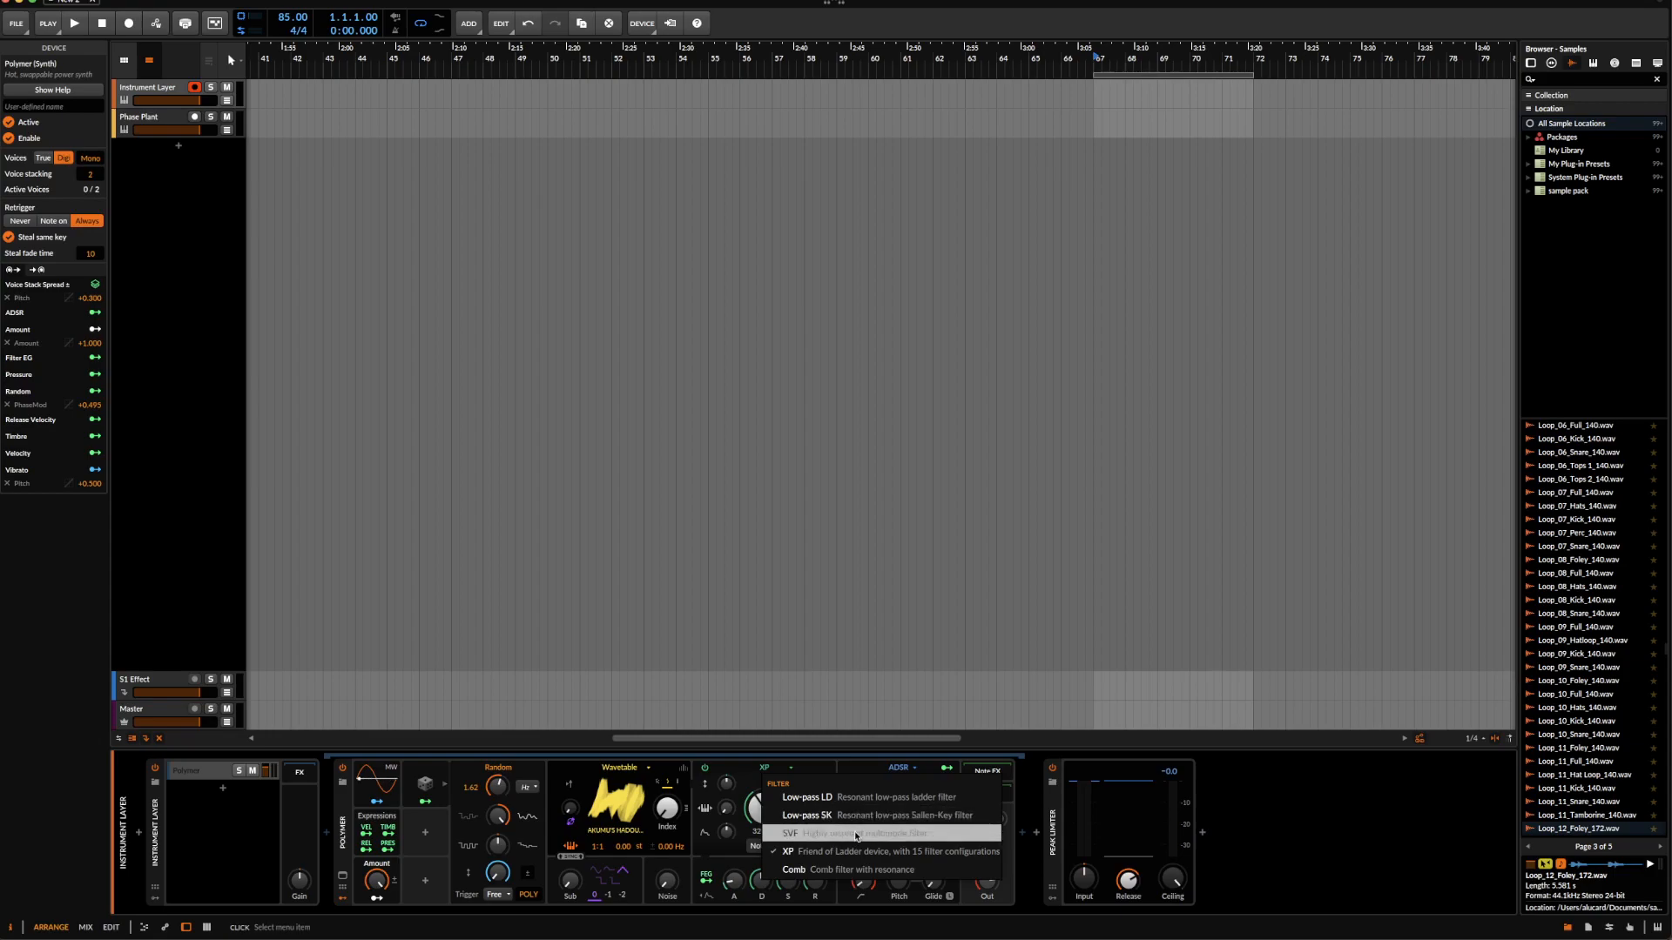
click(745, 809)
- Adjust the notch filter's cutoff to 254 Hz
drag(764, 811, 764, 803)
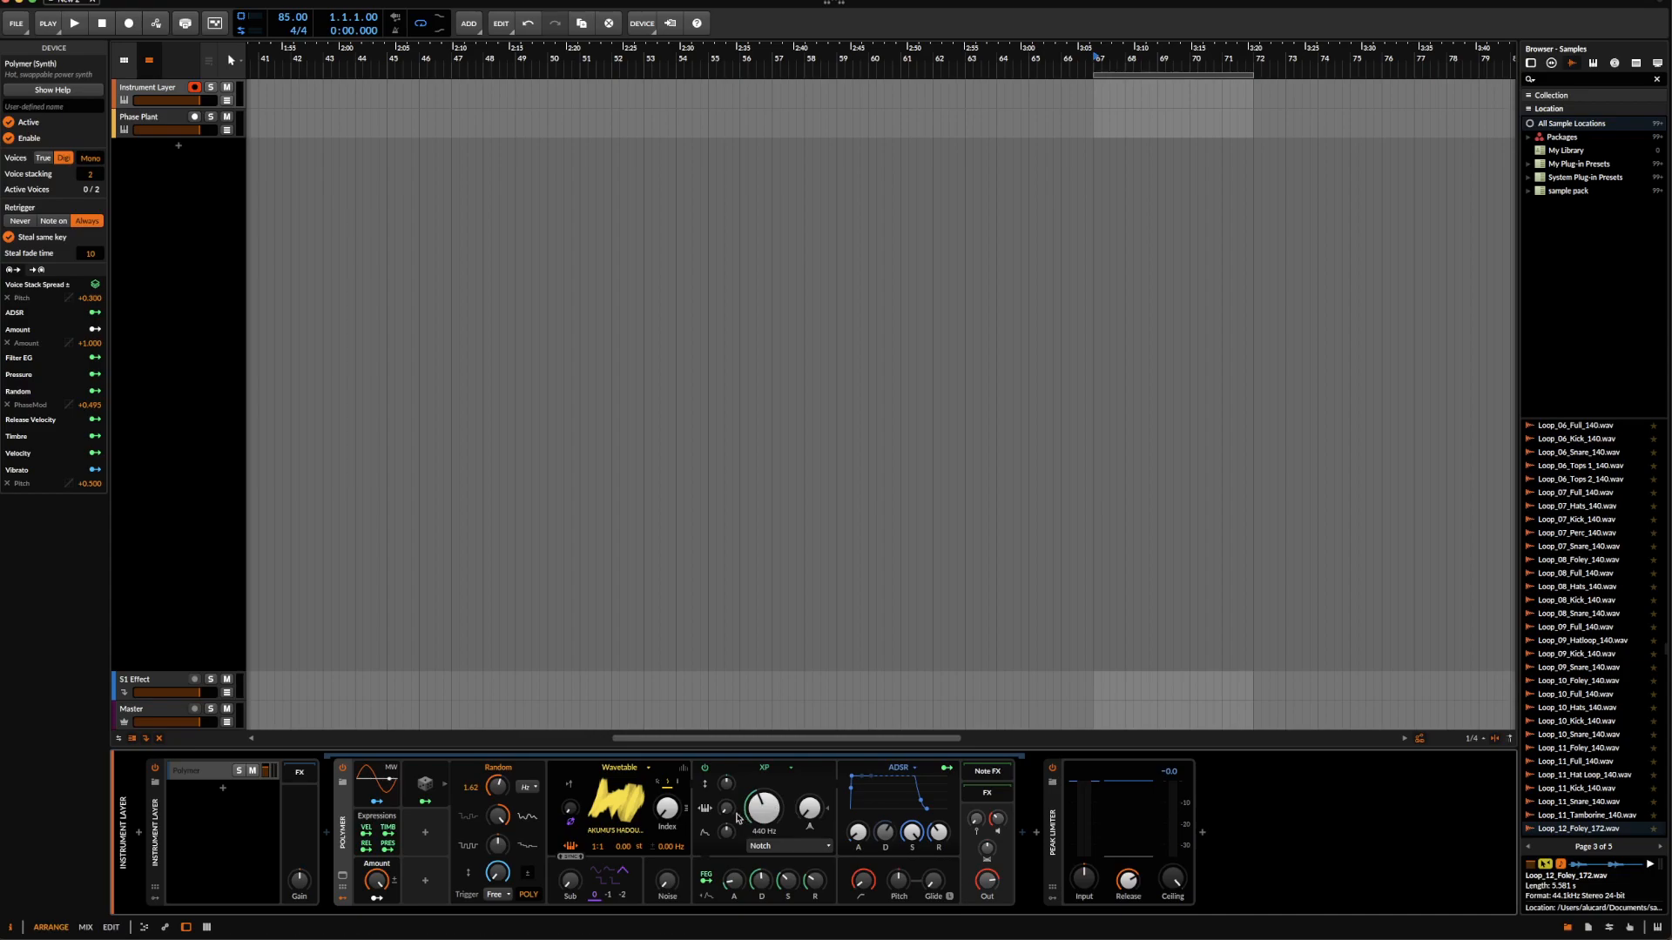
drag(766, 812, 766, 810)
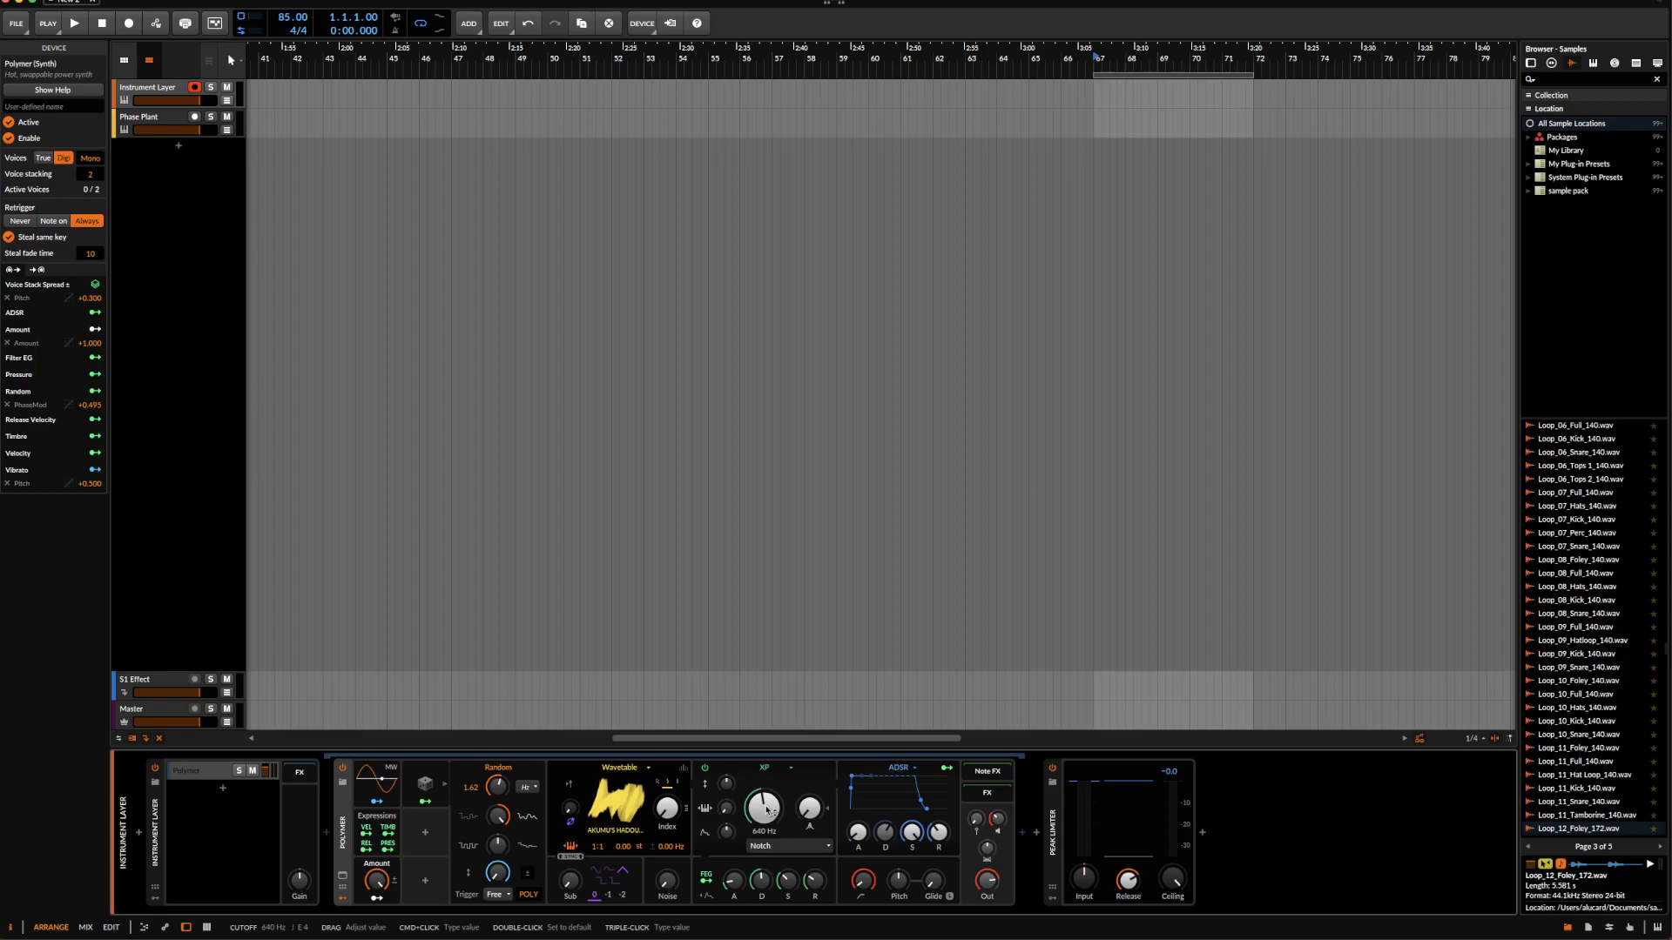
mouse_move(766, 809)
mouse_down()
mouse_move(766, 844)
mouse_move(763, 797)
mouse_up()
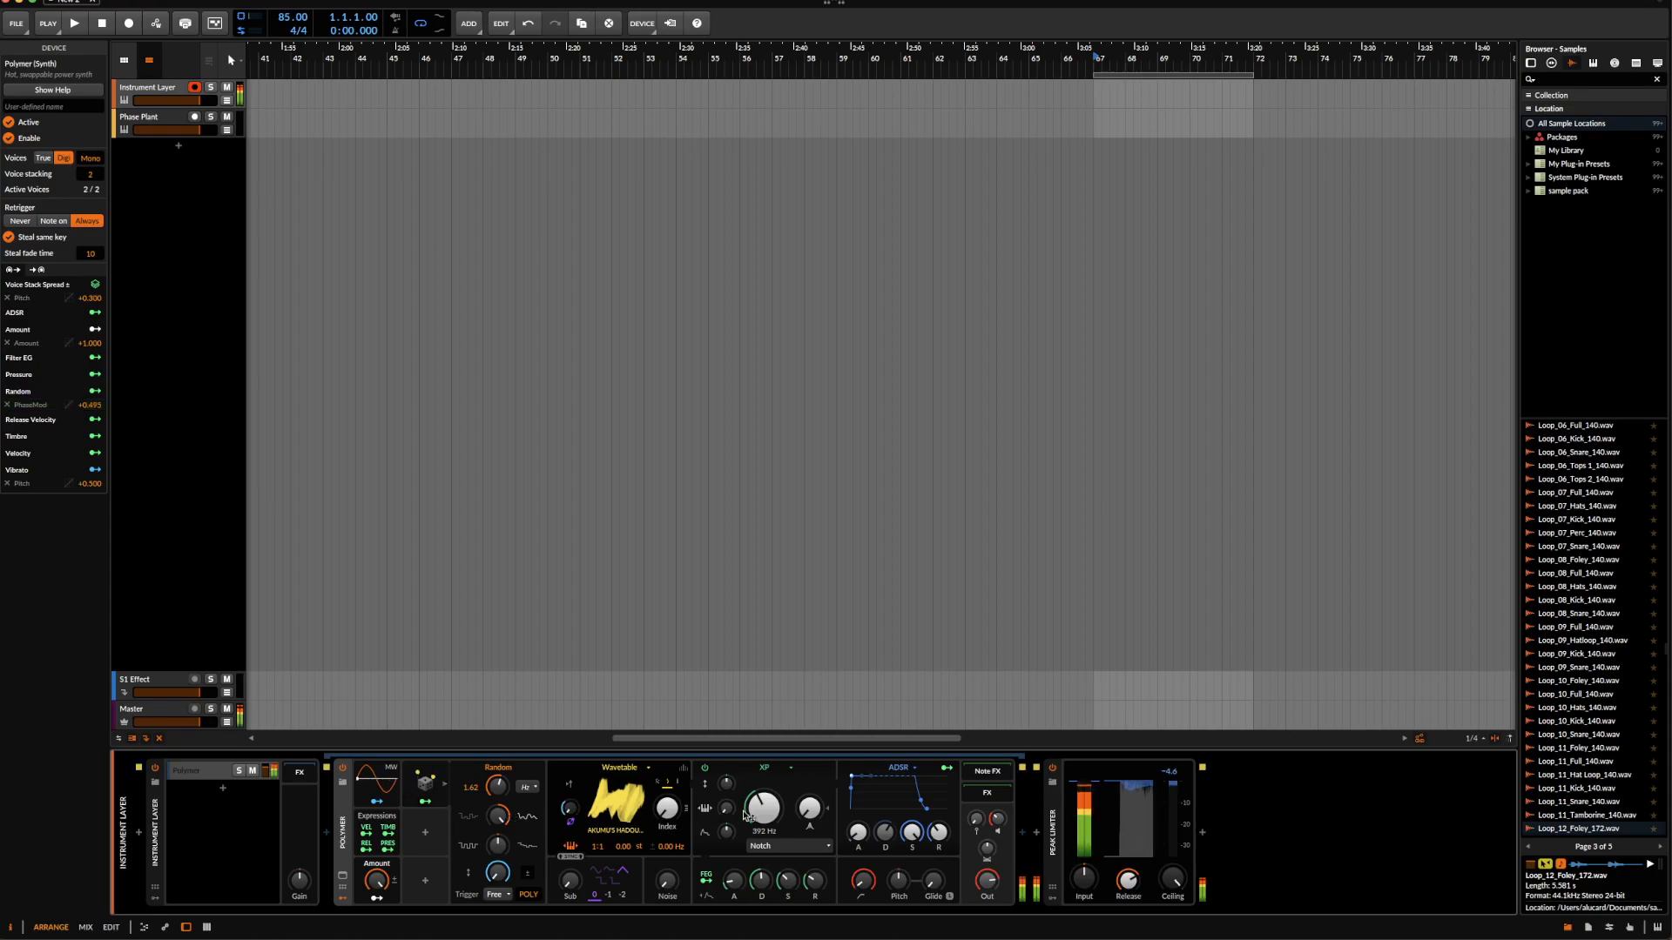
mouse_move(768, 814)
mouse_down()
mouse_move(768, 779)
mouse_move(777, 824)
mouse_up()
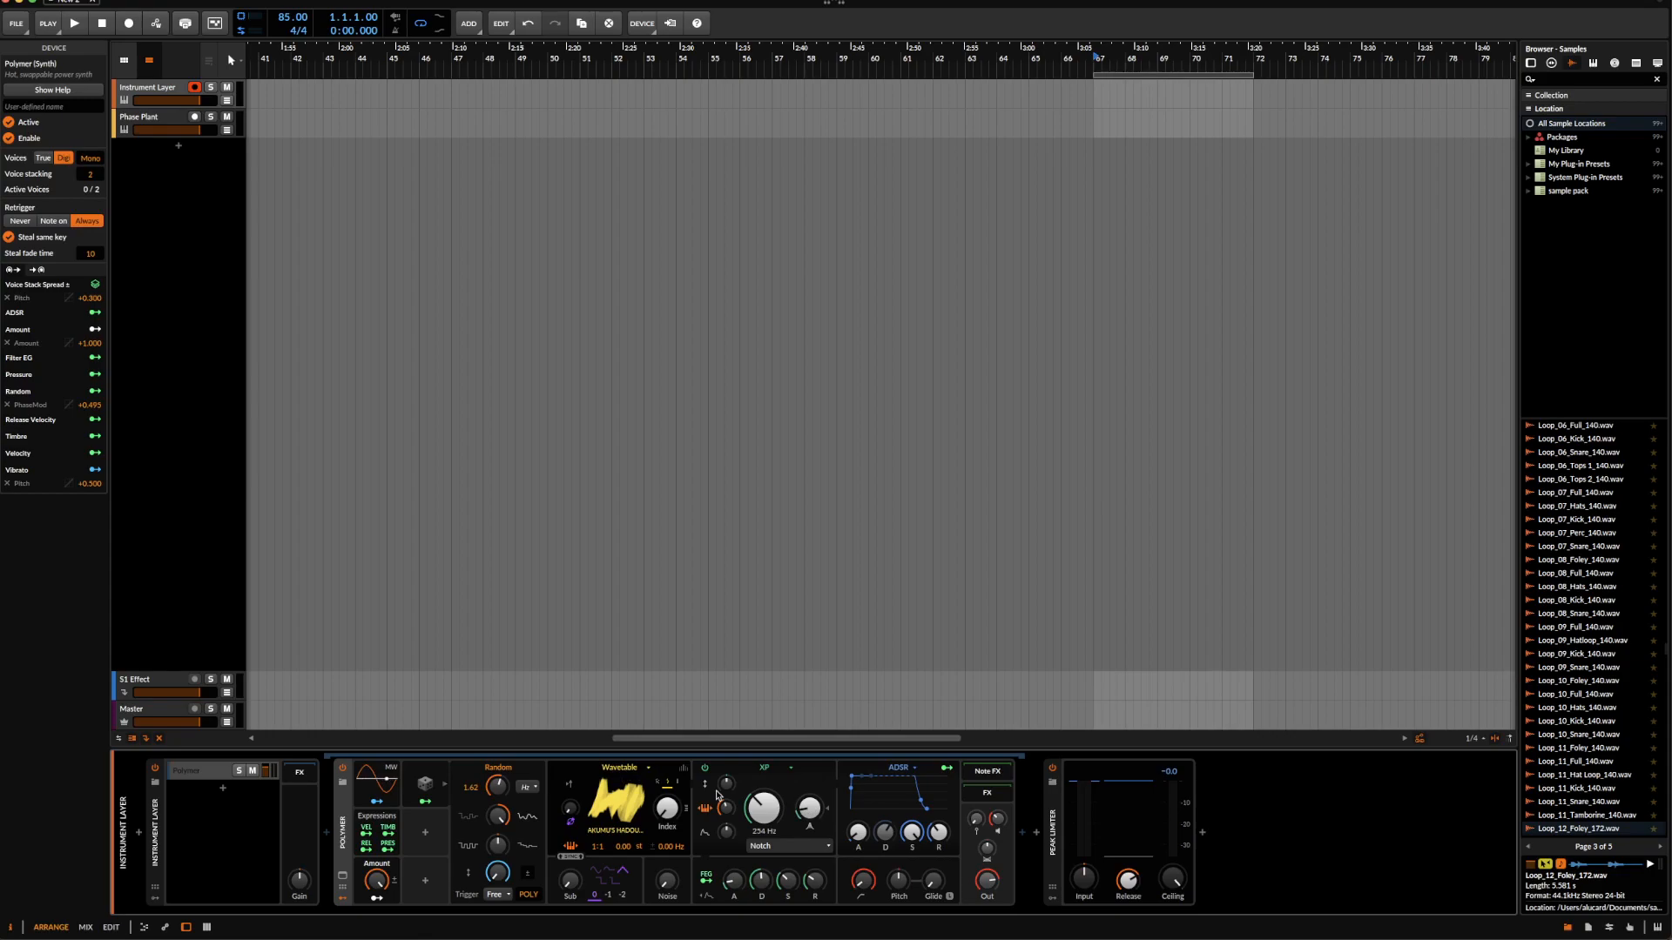
- Check the filter envelope's modulation mapping and the available amp envelope types
click(706, 881)
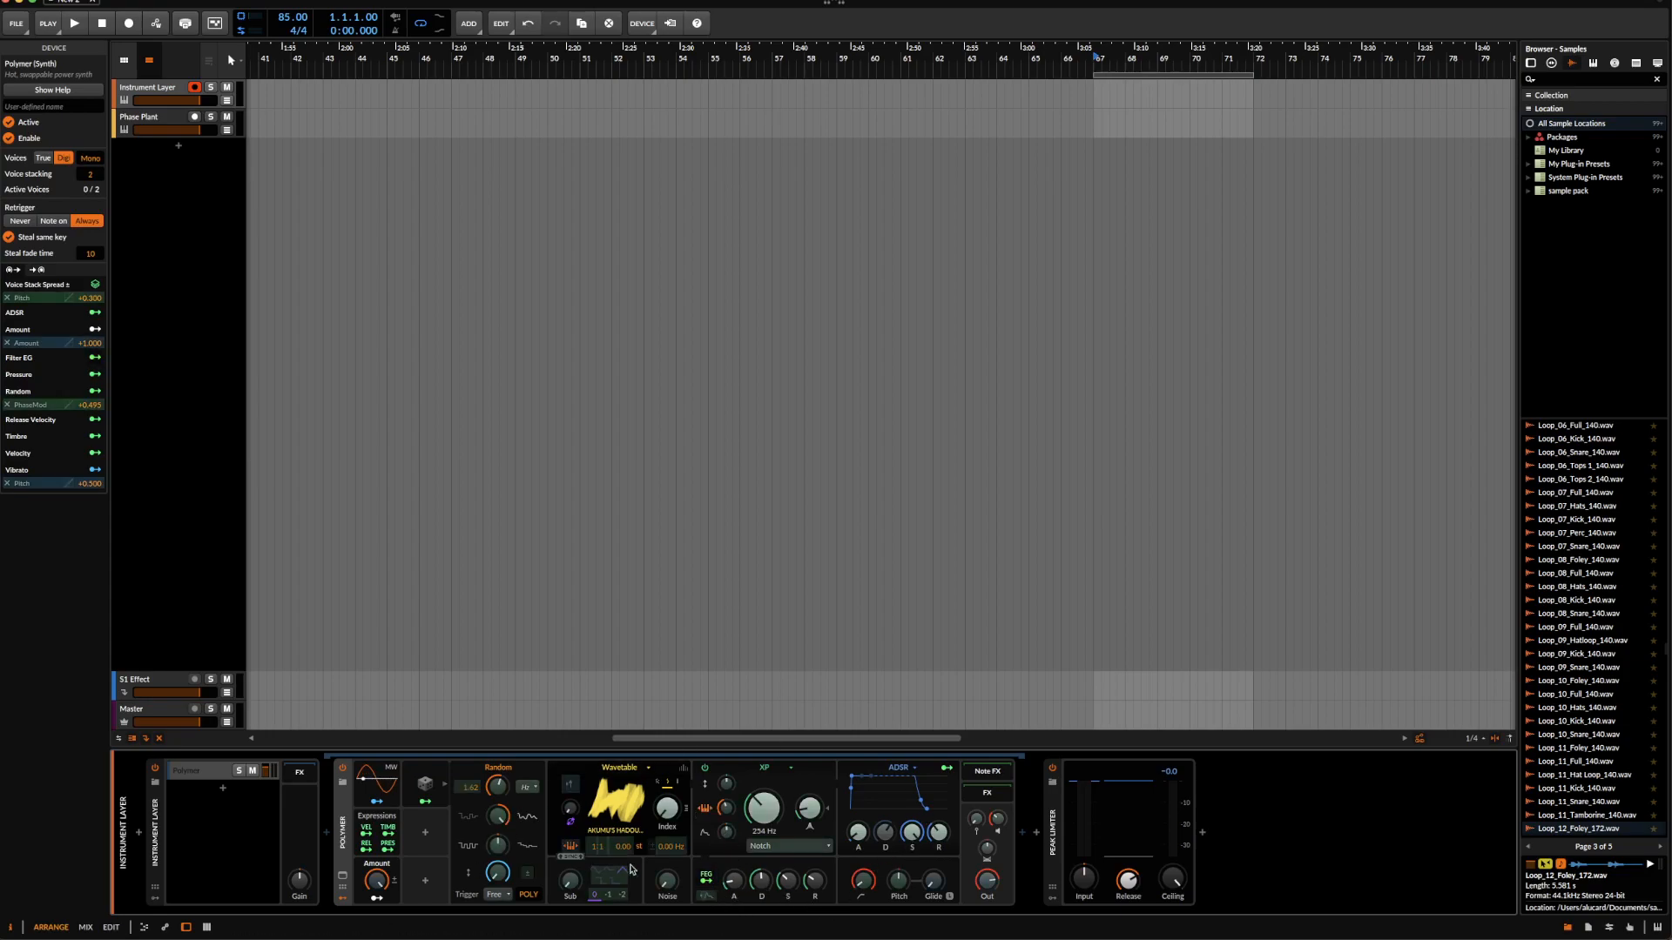
click(710, 884)
click(900, 768)
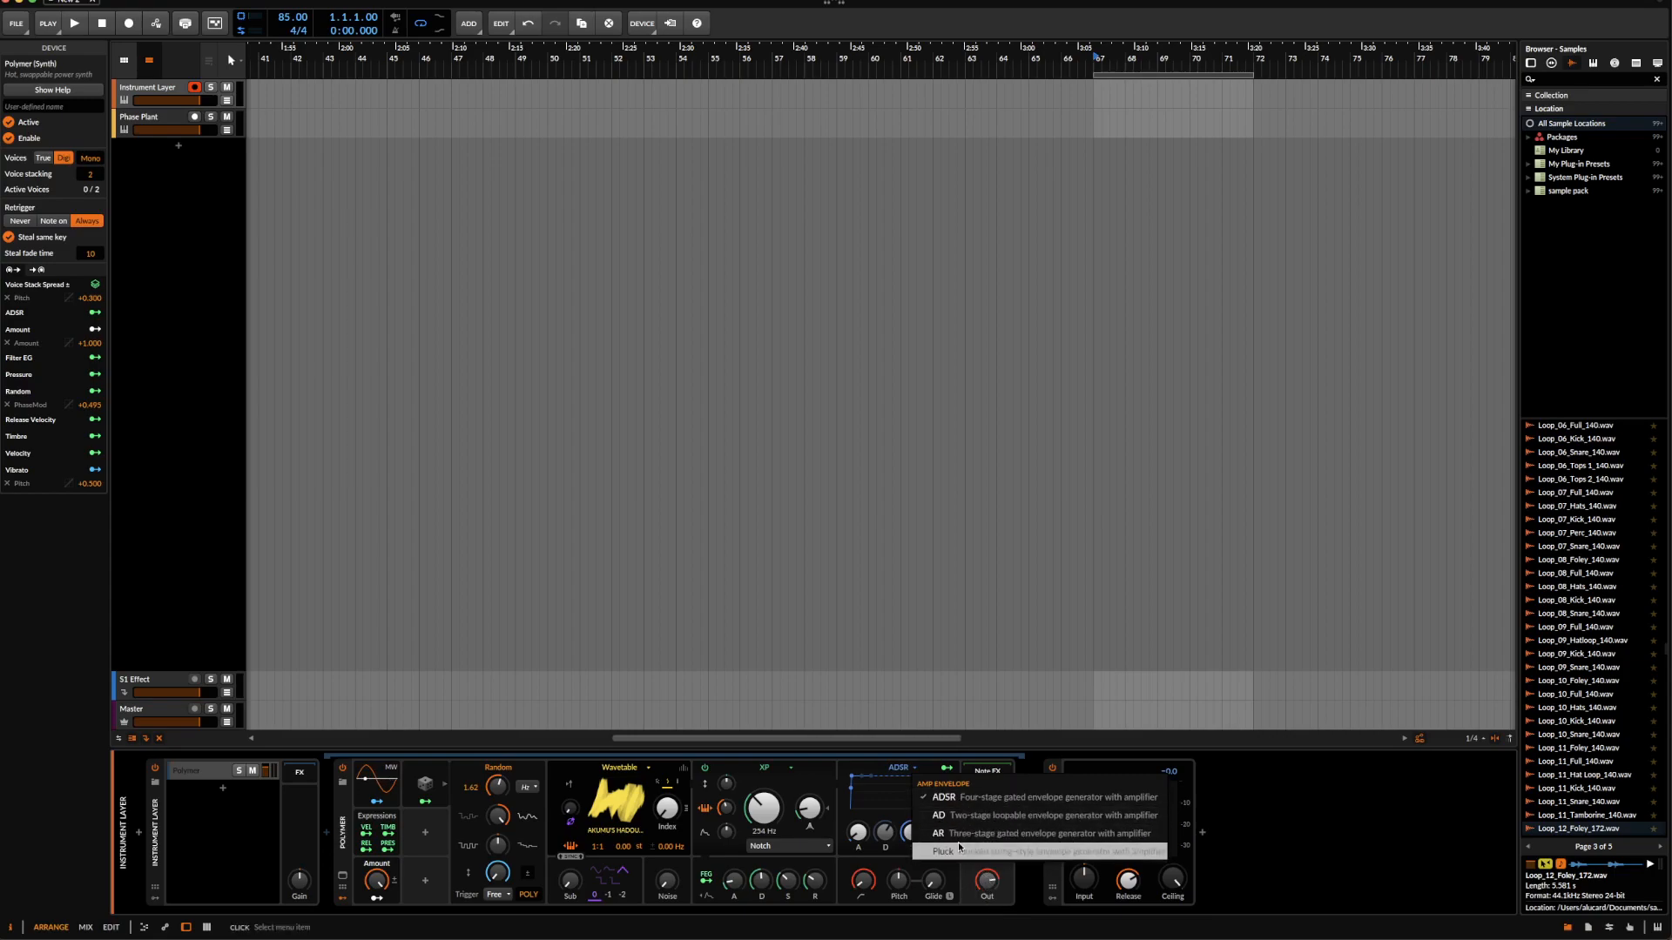
click(879, 798)
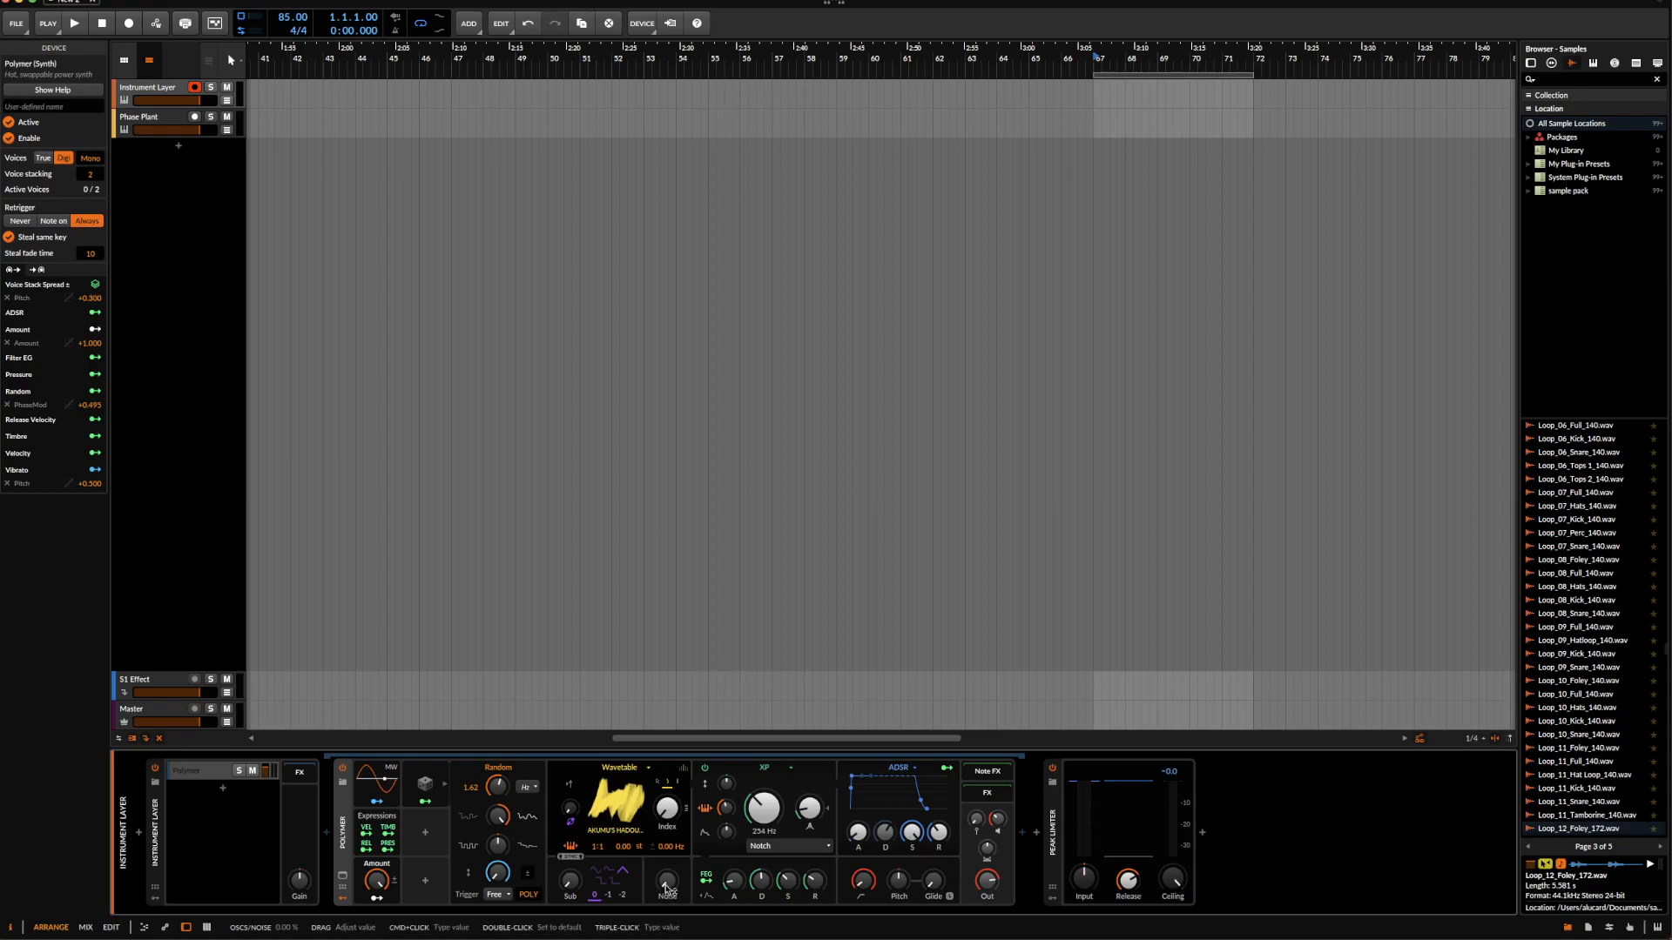
- Try a 2.00 % noise level on the oscillator and try toggling Sub Sync
drag(667, 888, 659, 879)
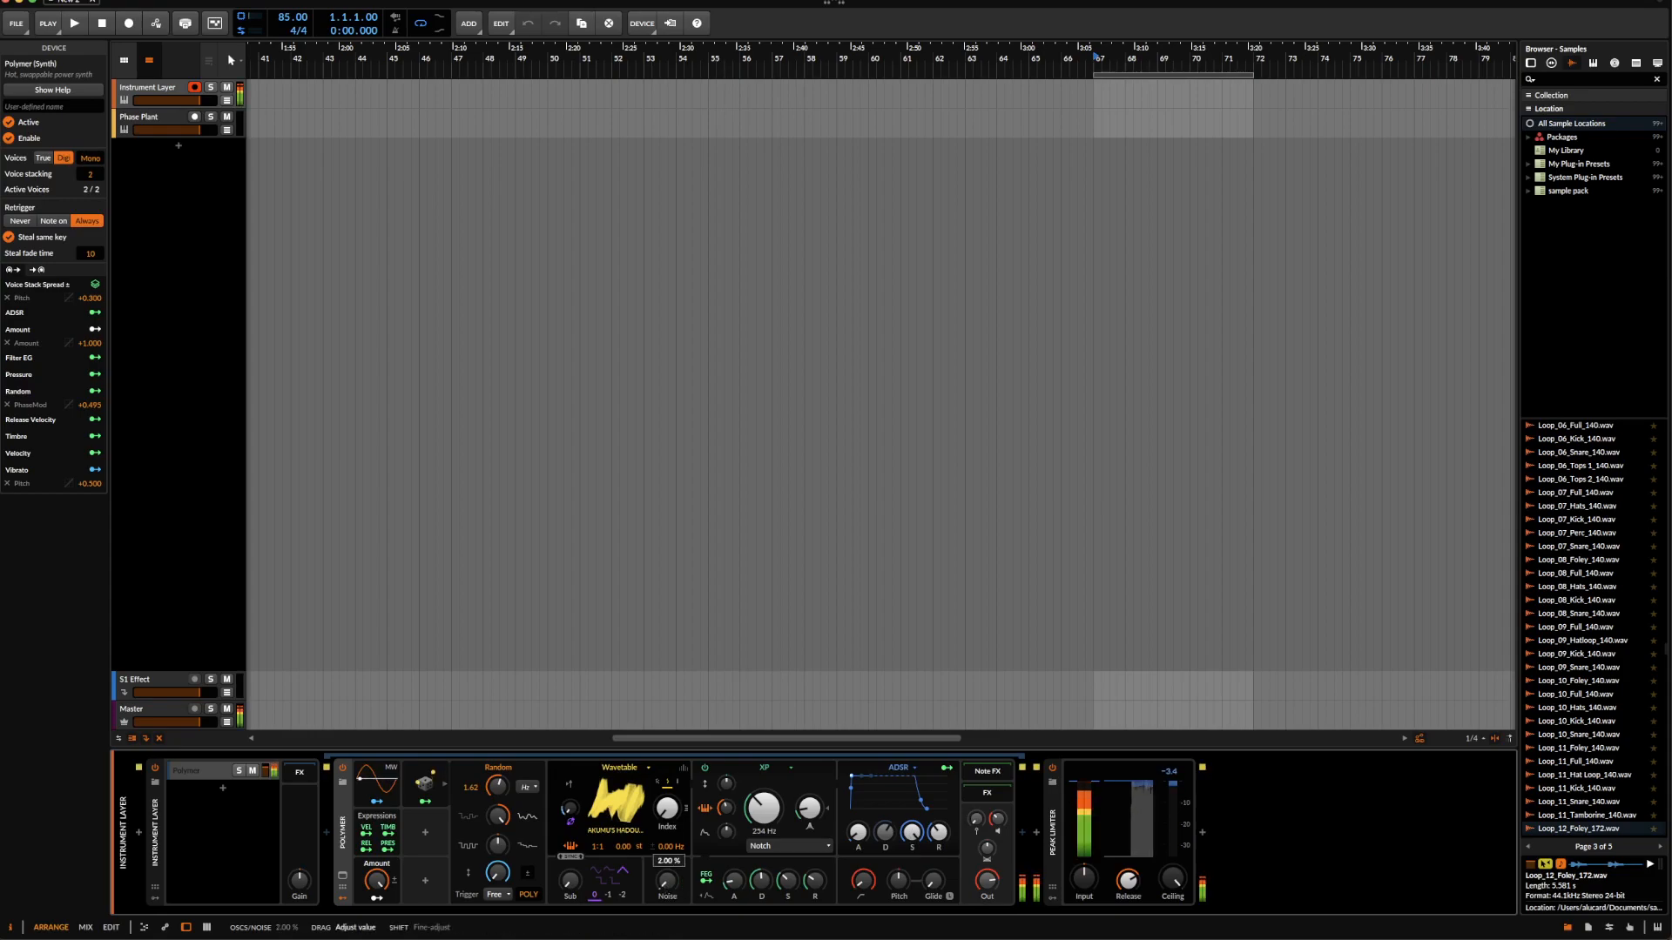
drag(659, 880, 666, 885)
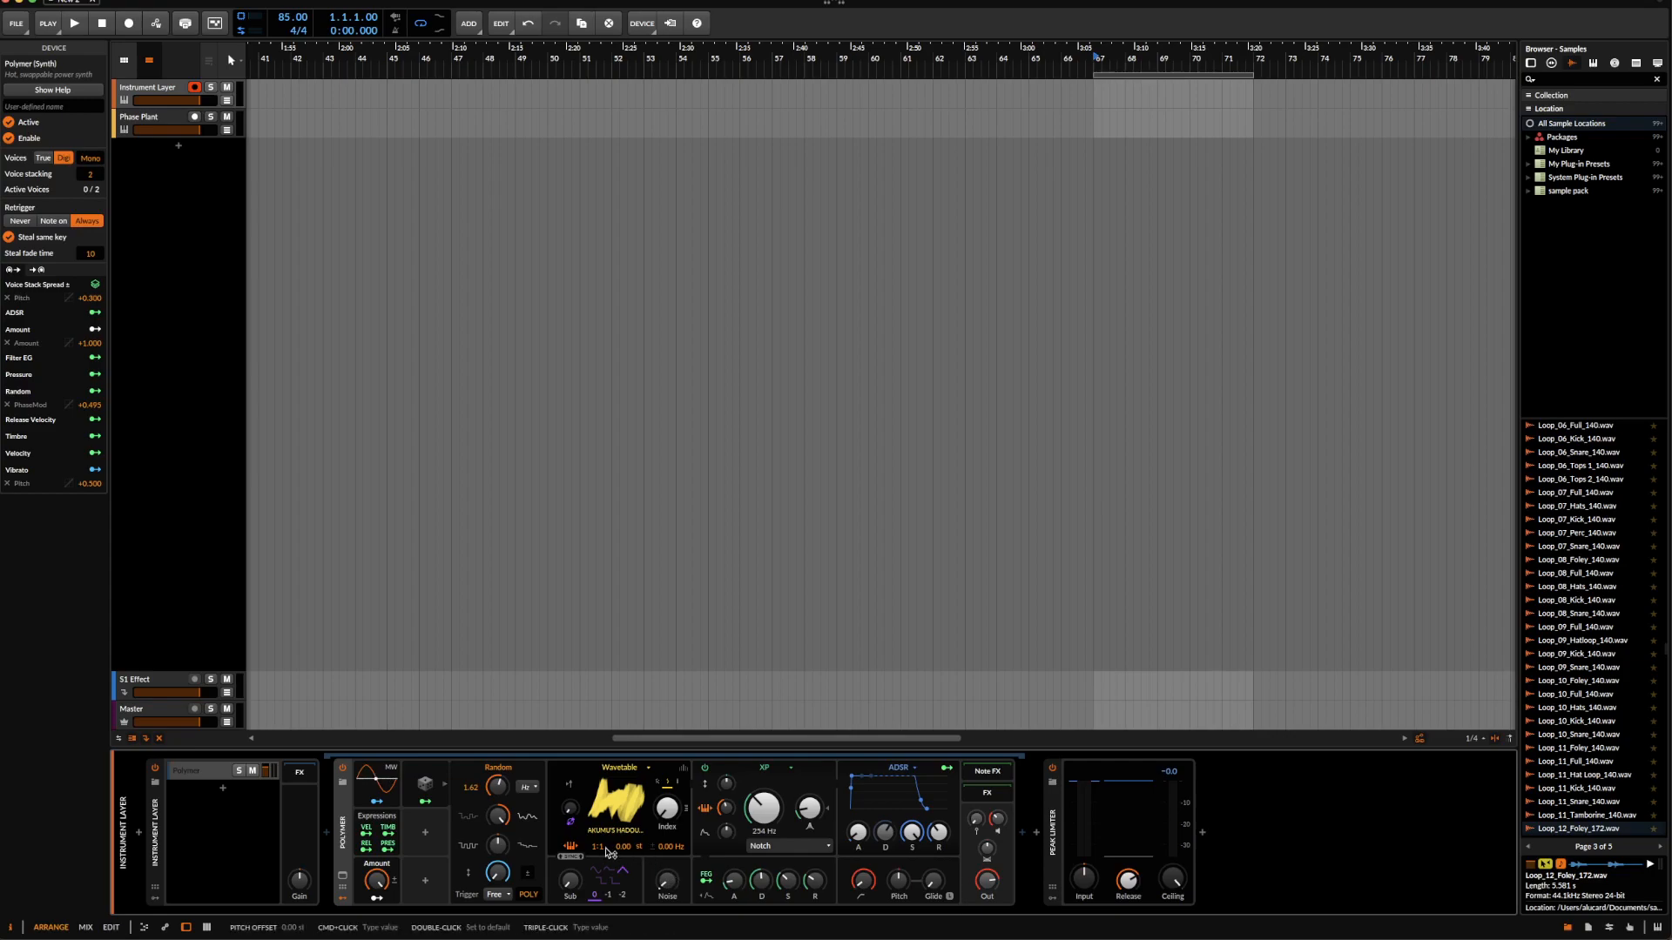
click(571, 857)
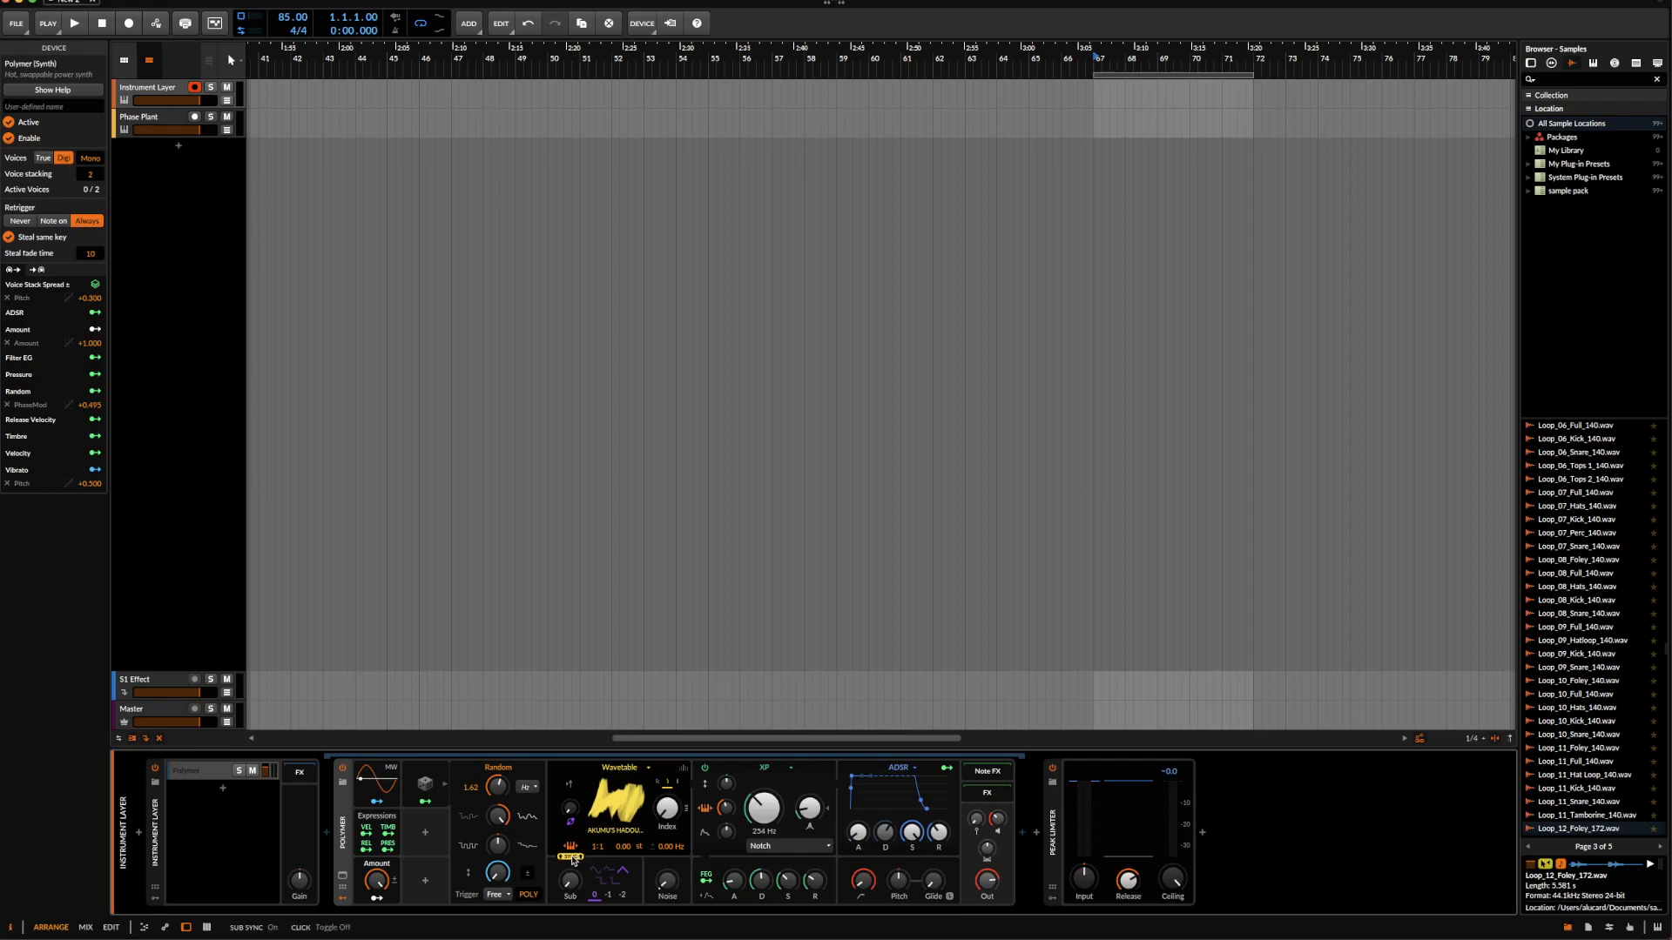
click(571, 858)
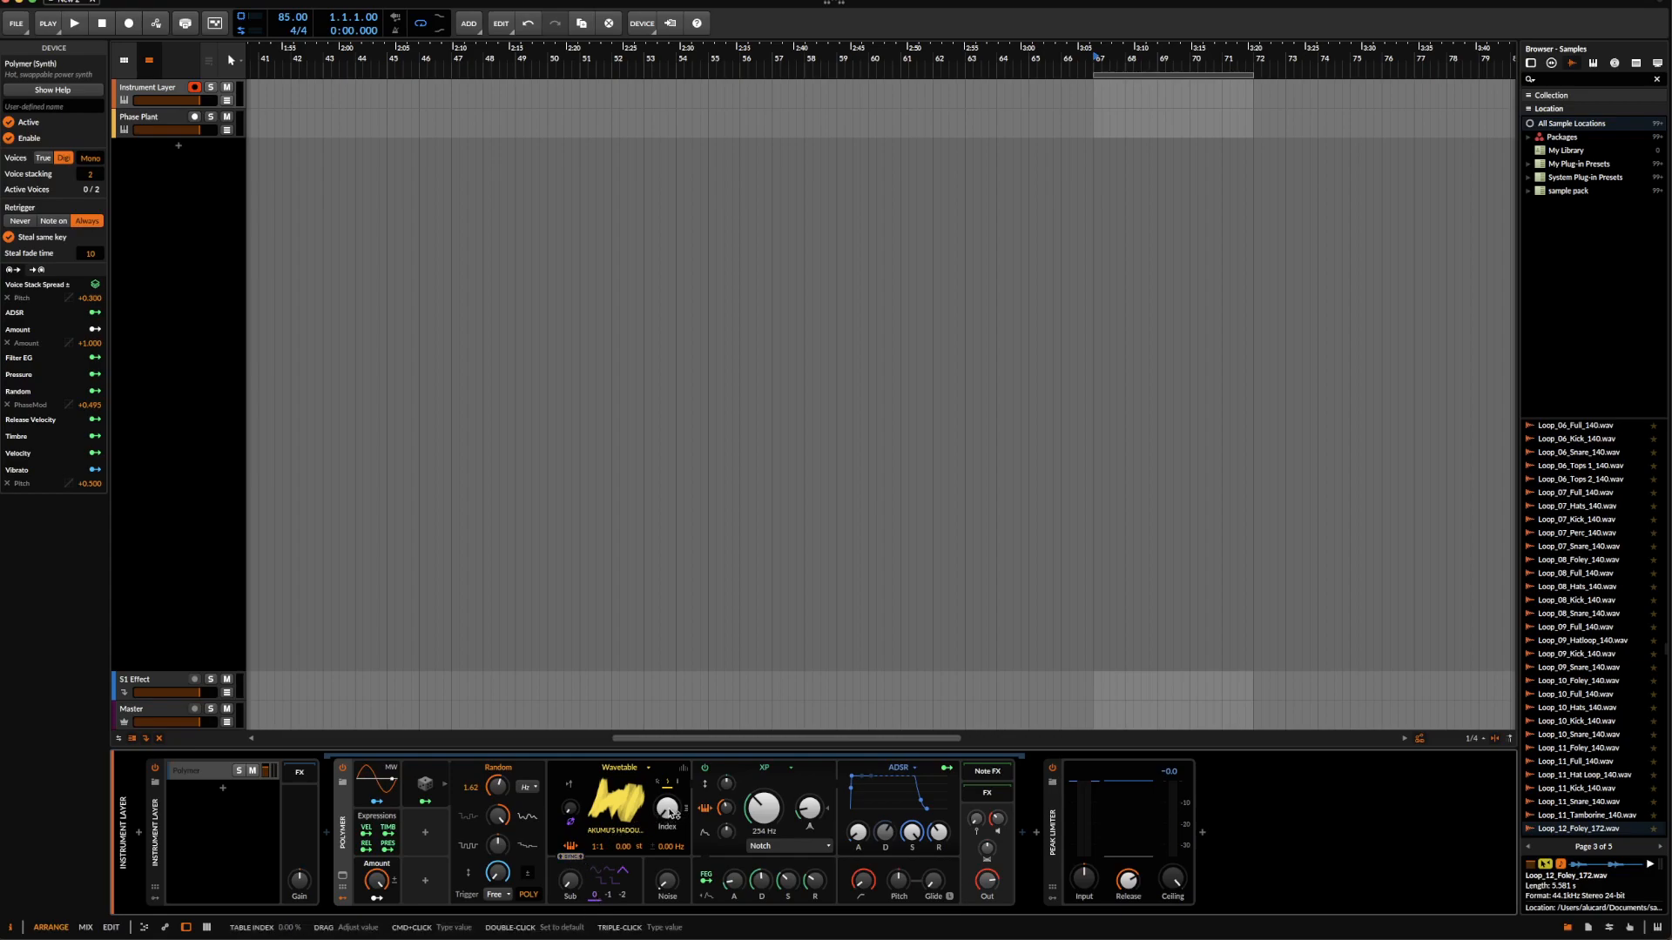
- Browse the available wavetables without replacing the current one, and try sweeping the wavetable index
click(588, 787)
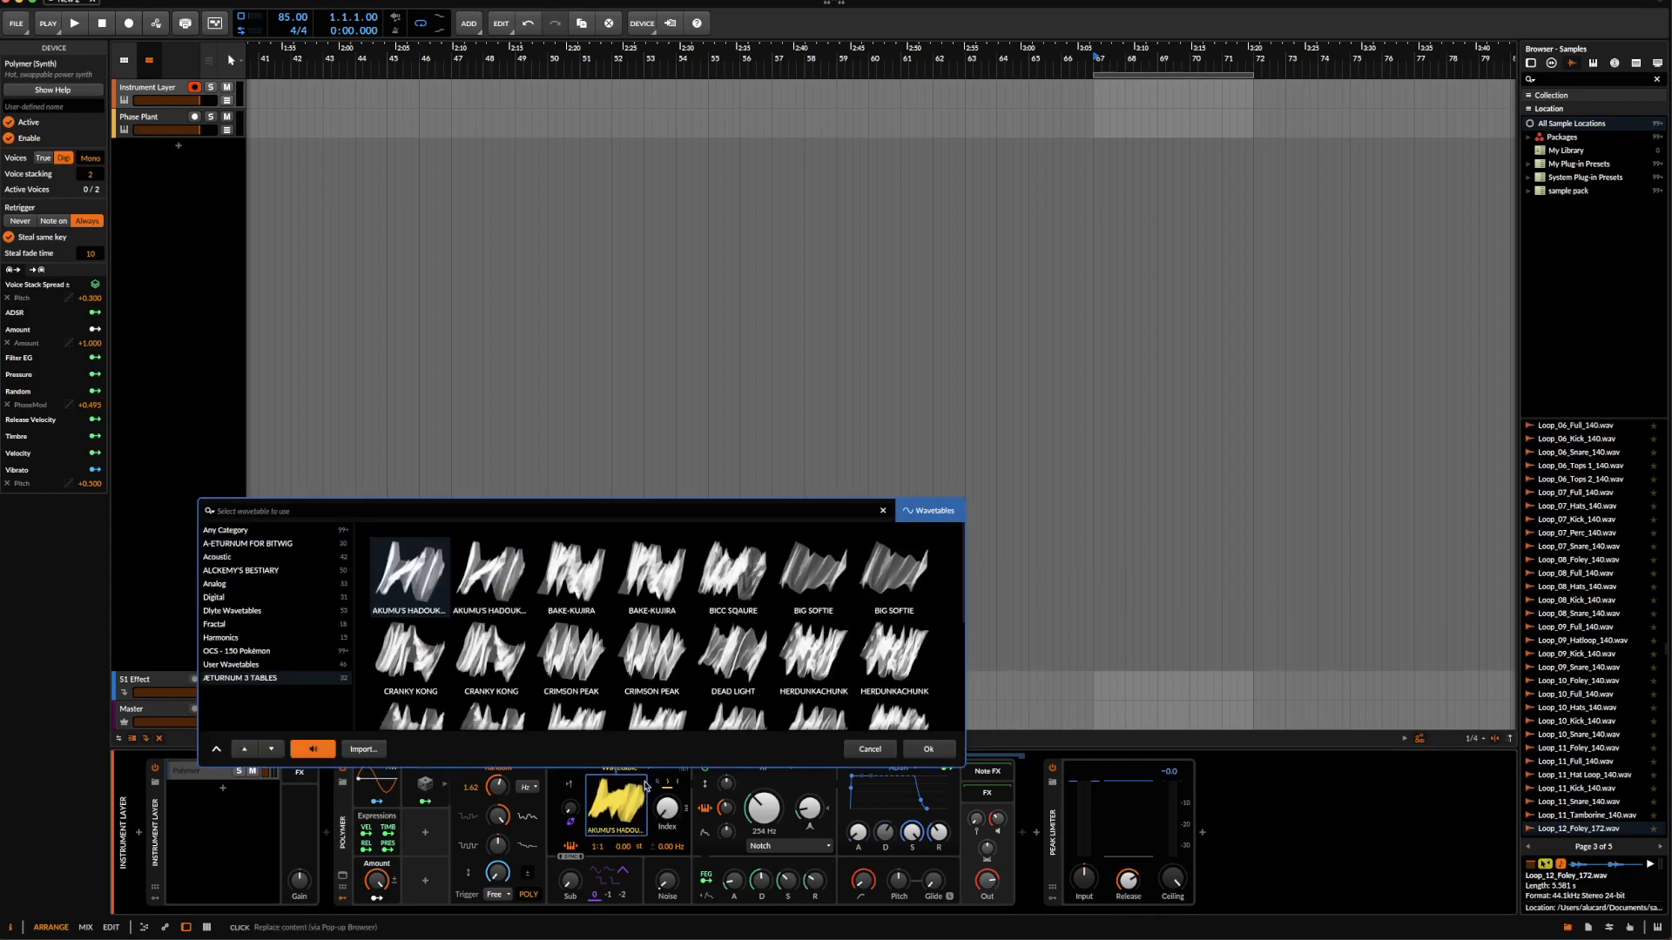
click(869, 749)
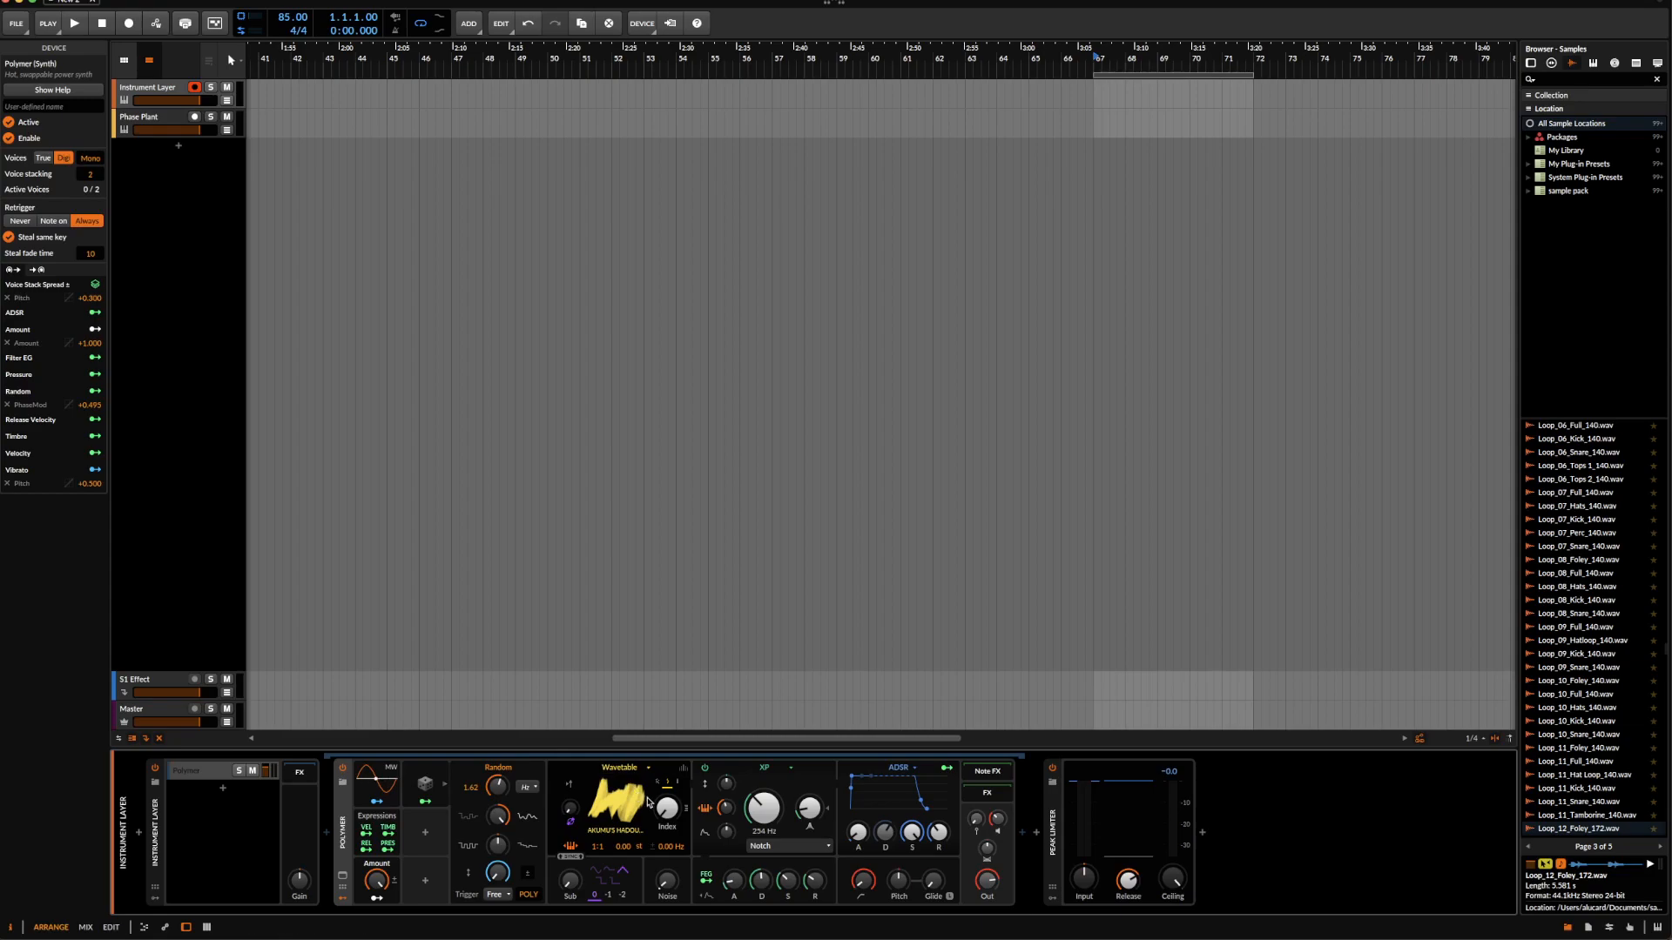
drag(664, 810, 664, 761)
- Insert a Saturator between the Polymer and the Peak Limiter
click(1021, 832)
text(sAT)
click(1240, 542)
click(1349, 730)
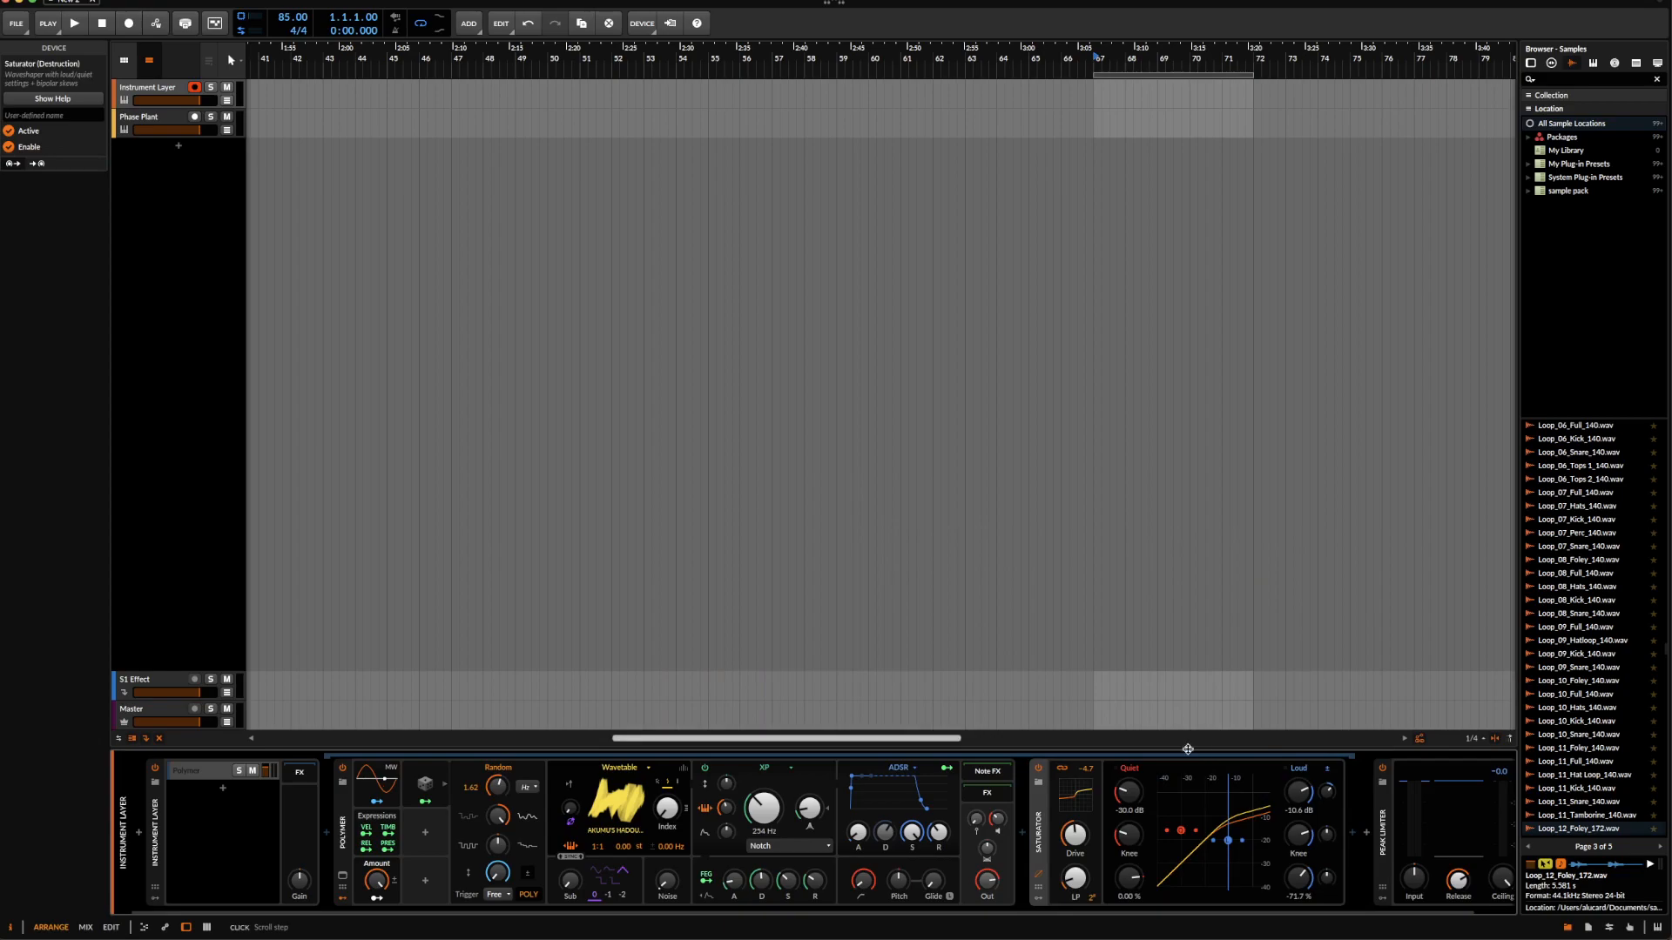
- Insert an EQ+ between the Polymer and the Saturator
click(1023, 834)
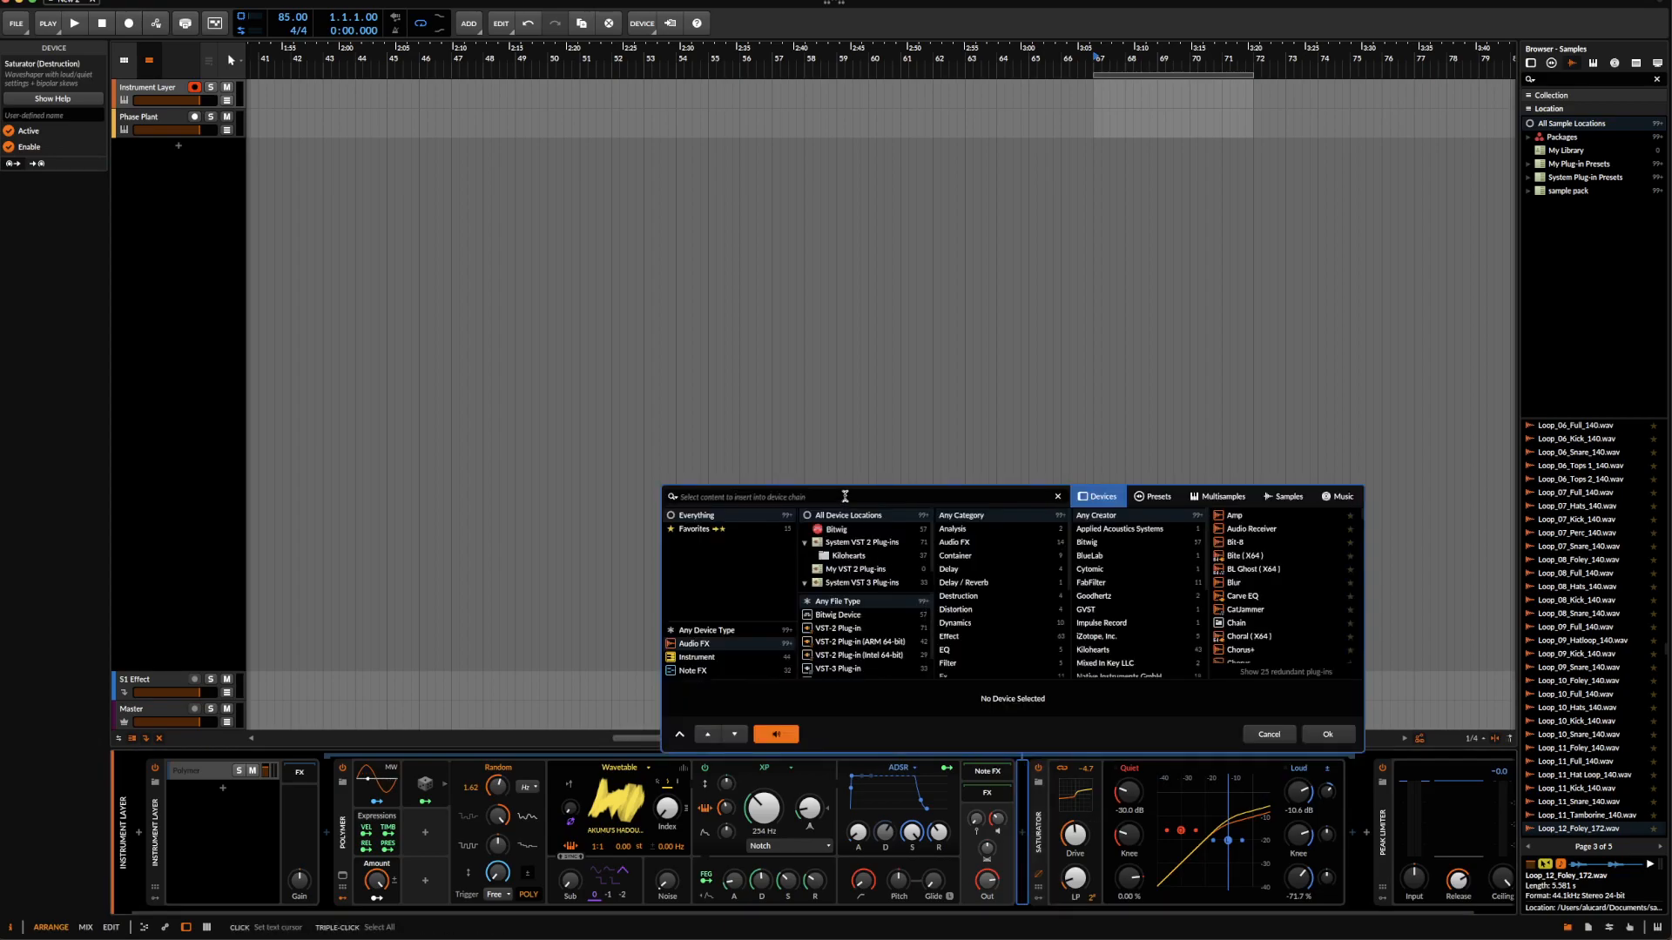
text(EQ)
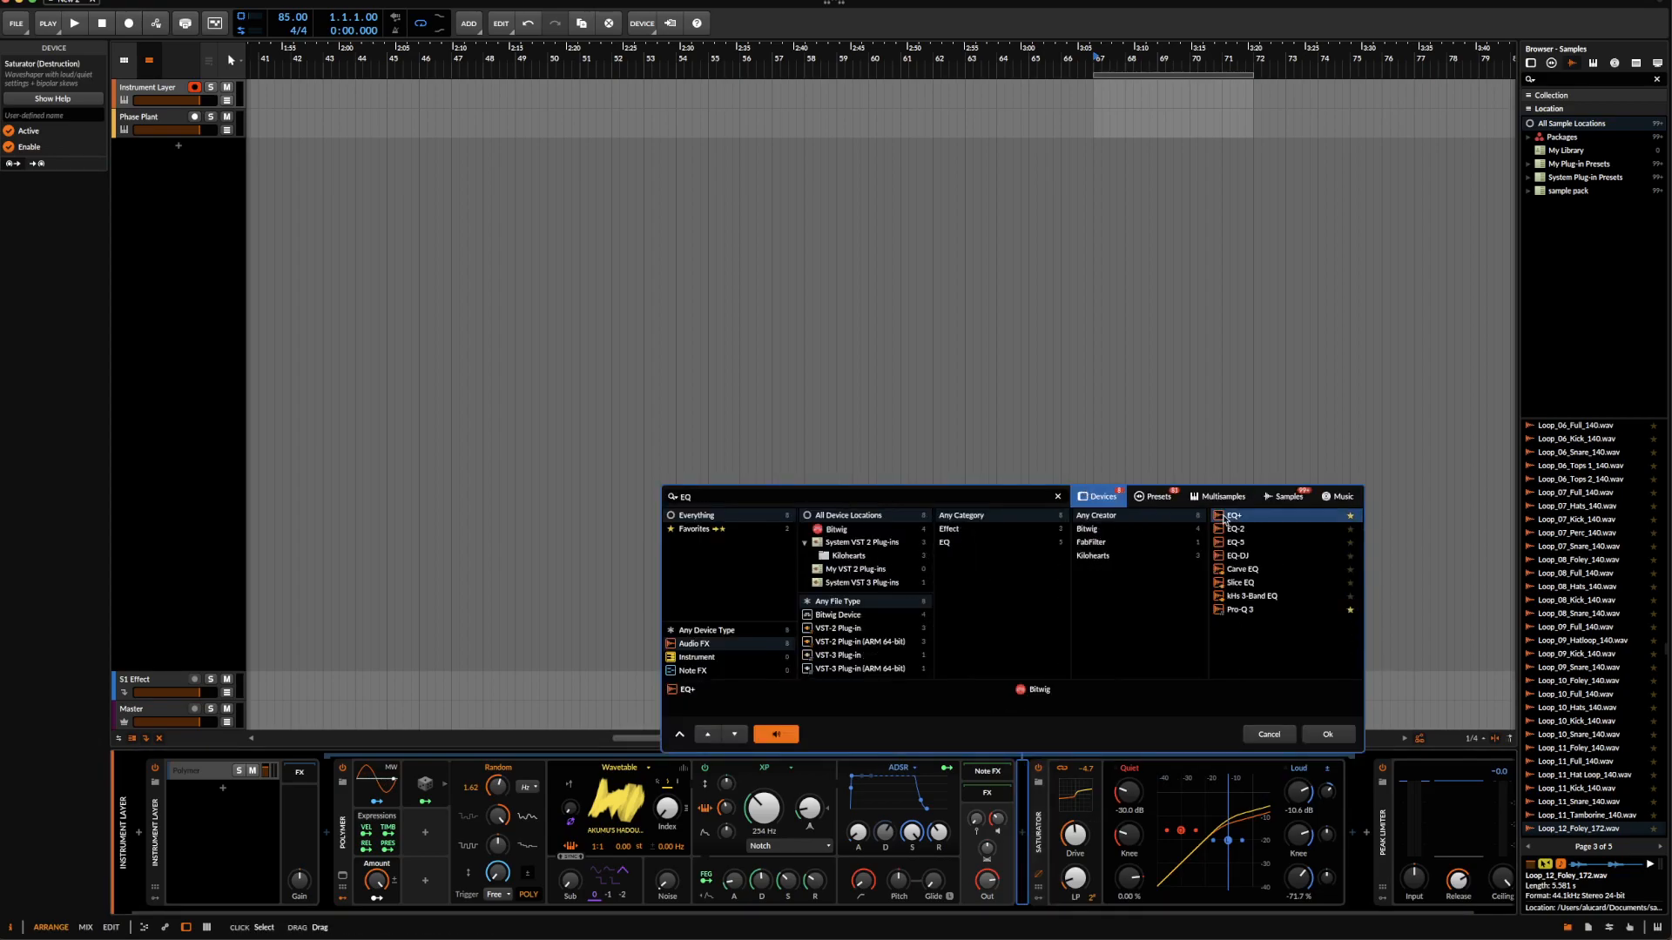
click(1240, 515)
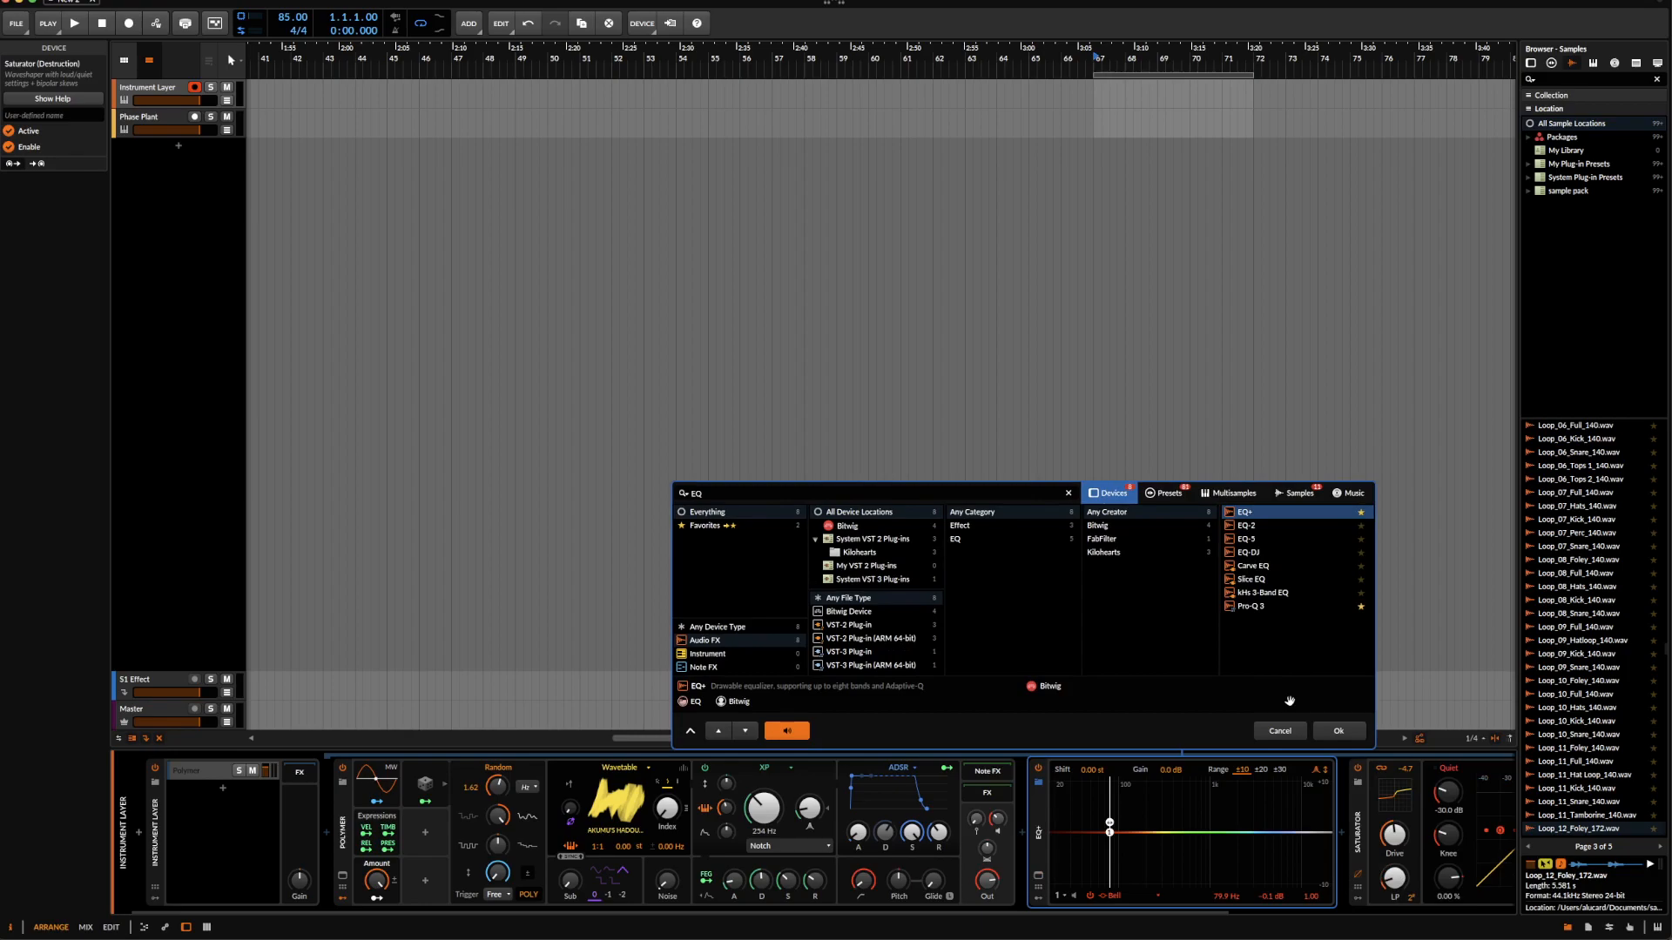
click(1338, 730)
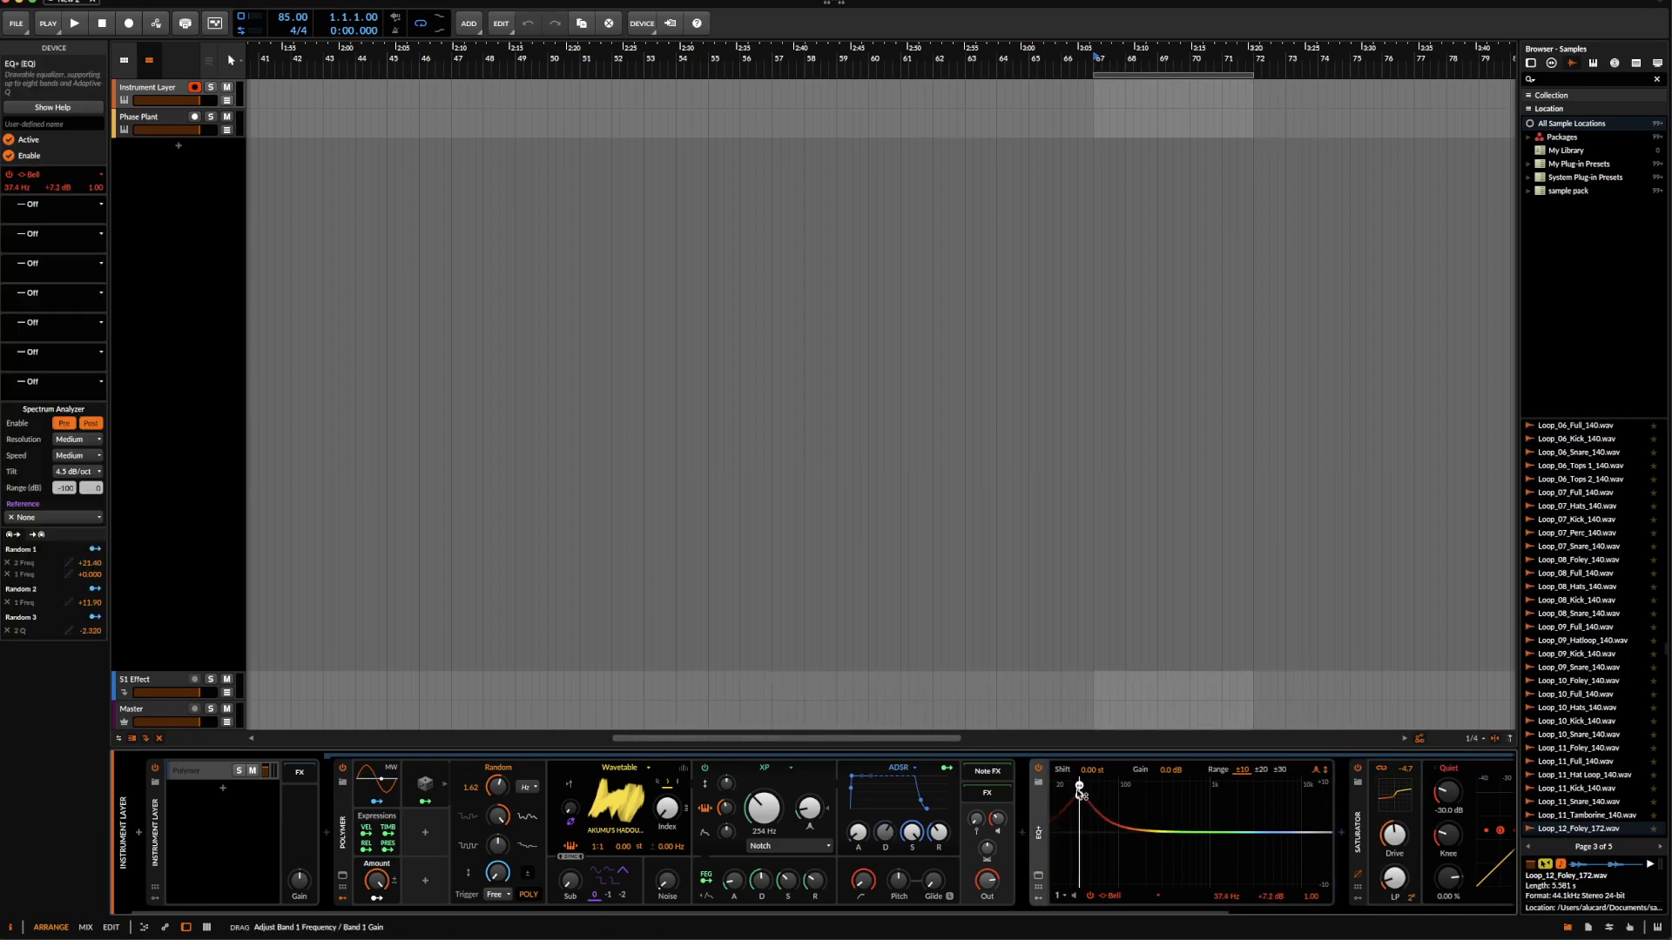
- Shape the EQ+ with a +10.0 dB bell boost at about 34 Hz and a bell cut of about 9.5 dB at 168 Hz with Q 2.25
click(1134, 844)
drag(1135, 851, 1123, 879)
drag(1079, 795, 1089, 788)
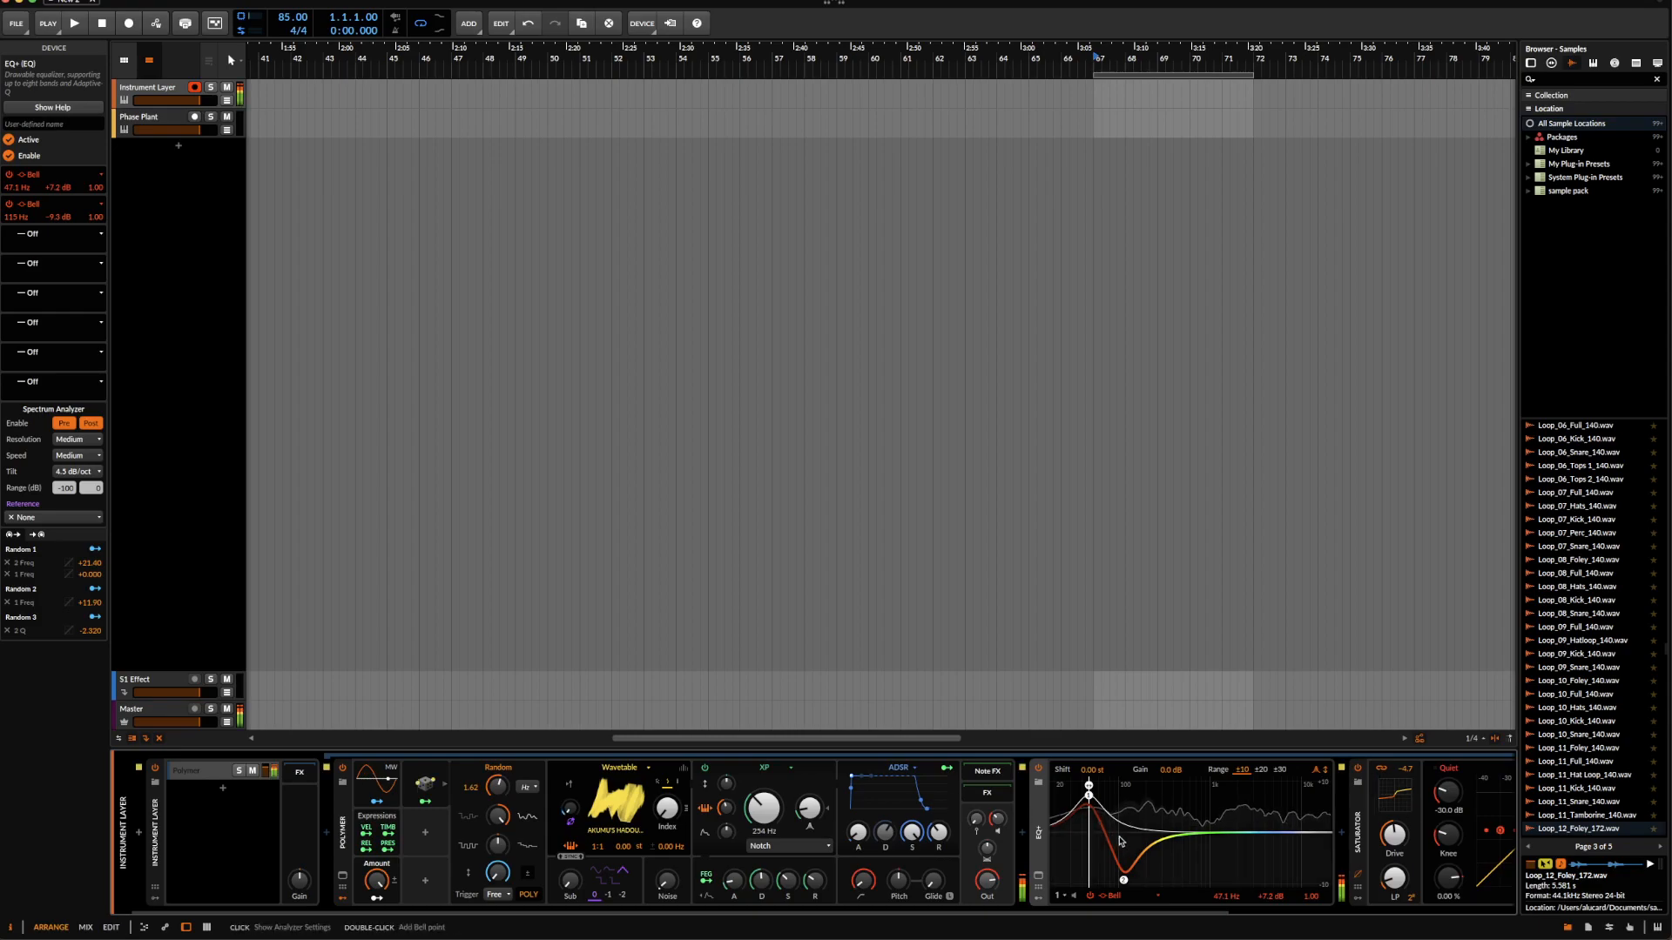
drag(1091, 798, 1087, 781)
drag(1124, 881, 1117, 849)
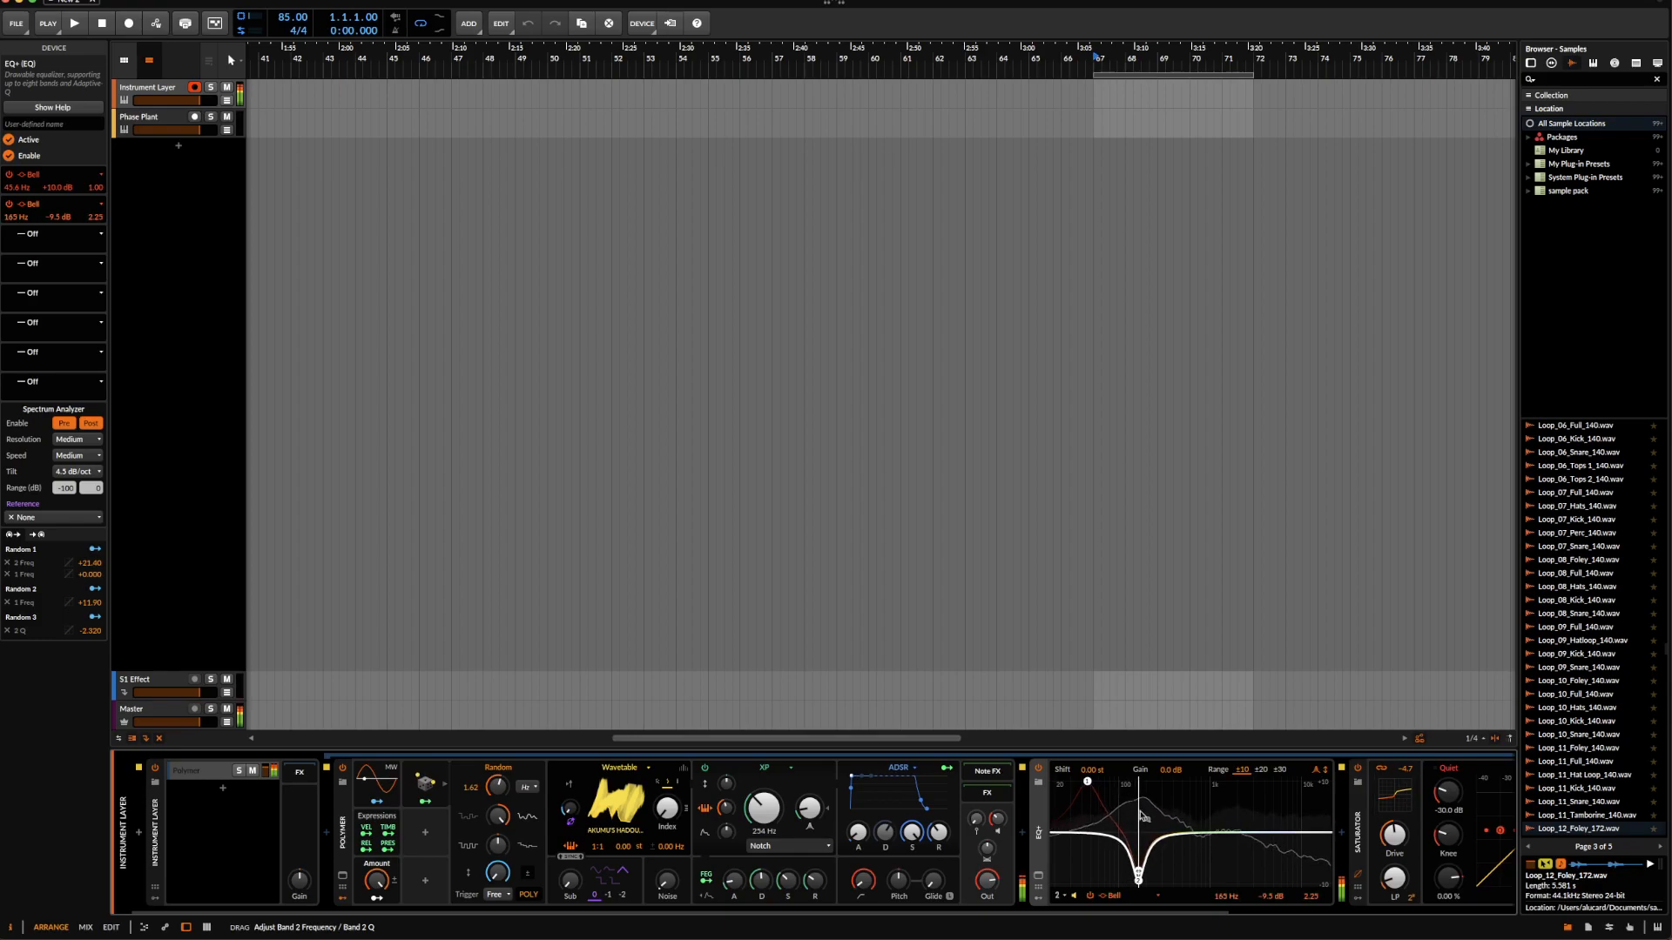
drag(1143, 816, 1080, 786)
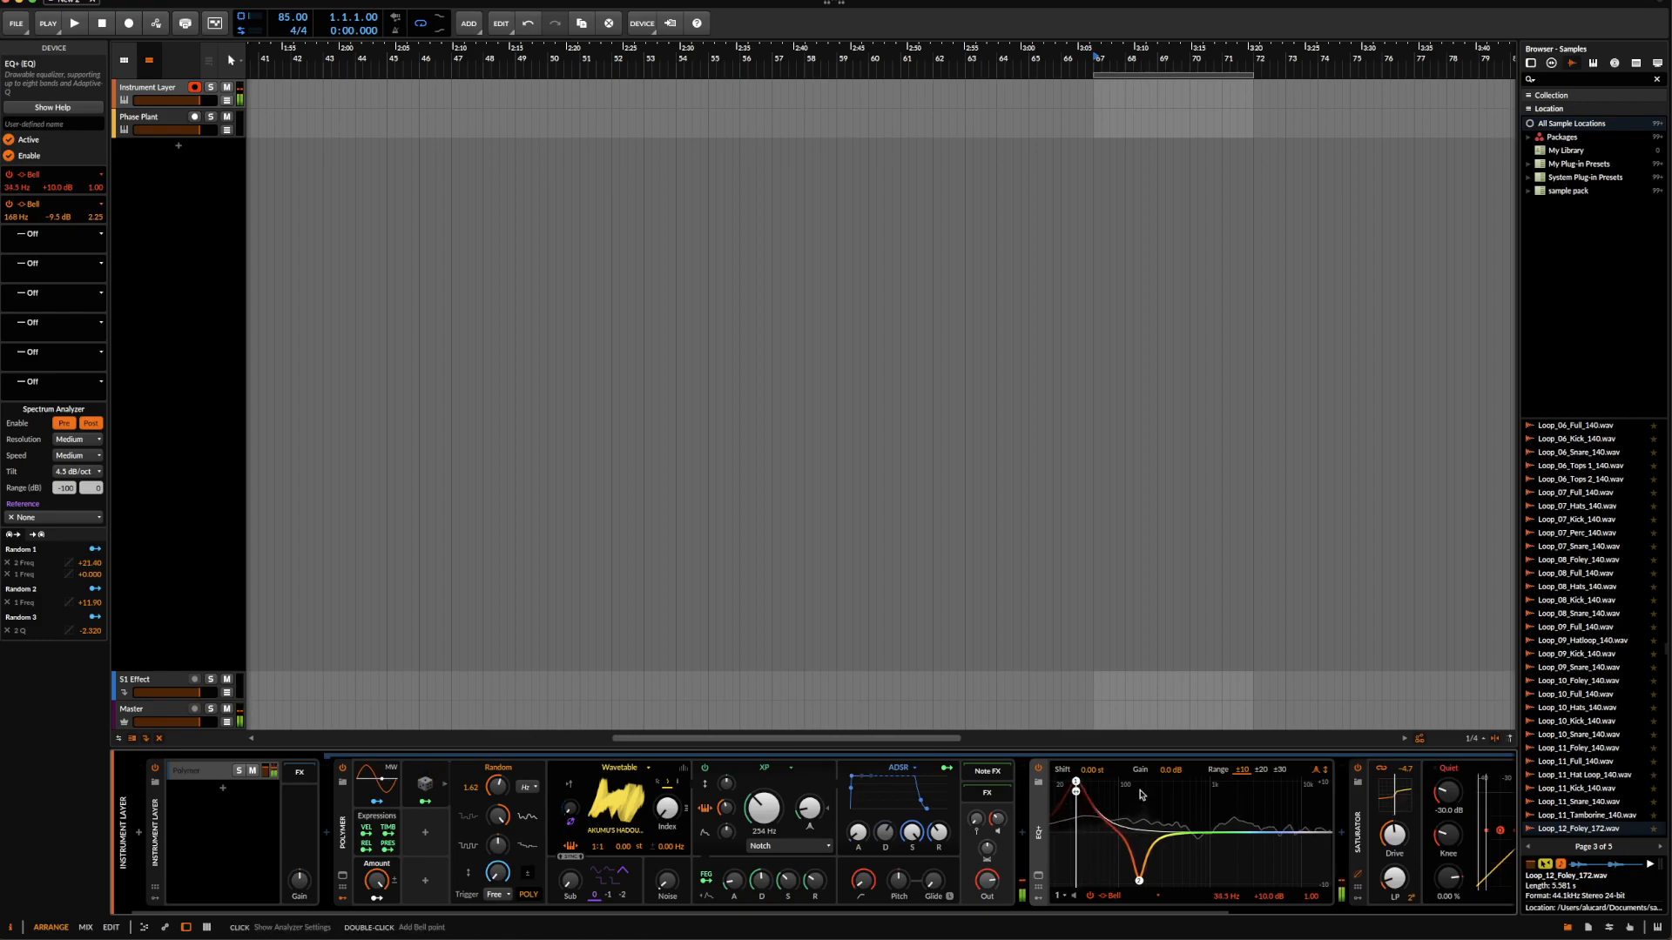
- Undo the Saturator's Drive change and set its output gain to -0.3
scroll(1019, 787, right, 5)
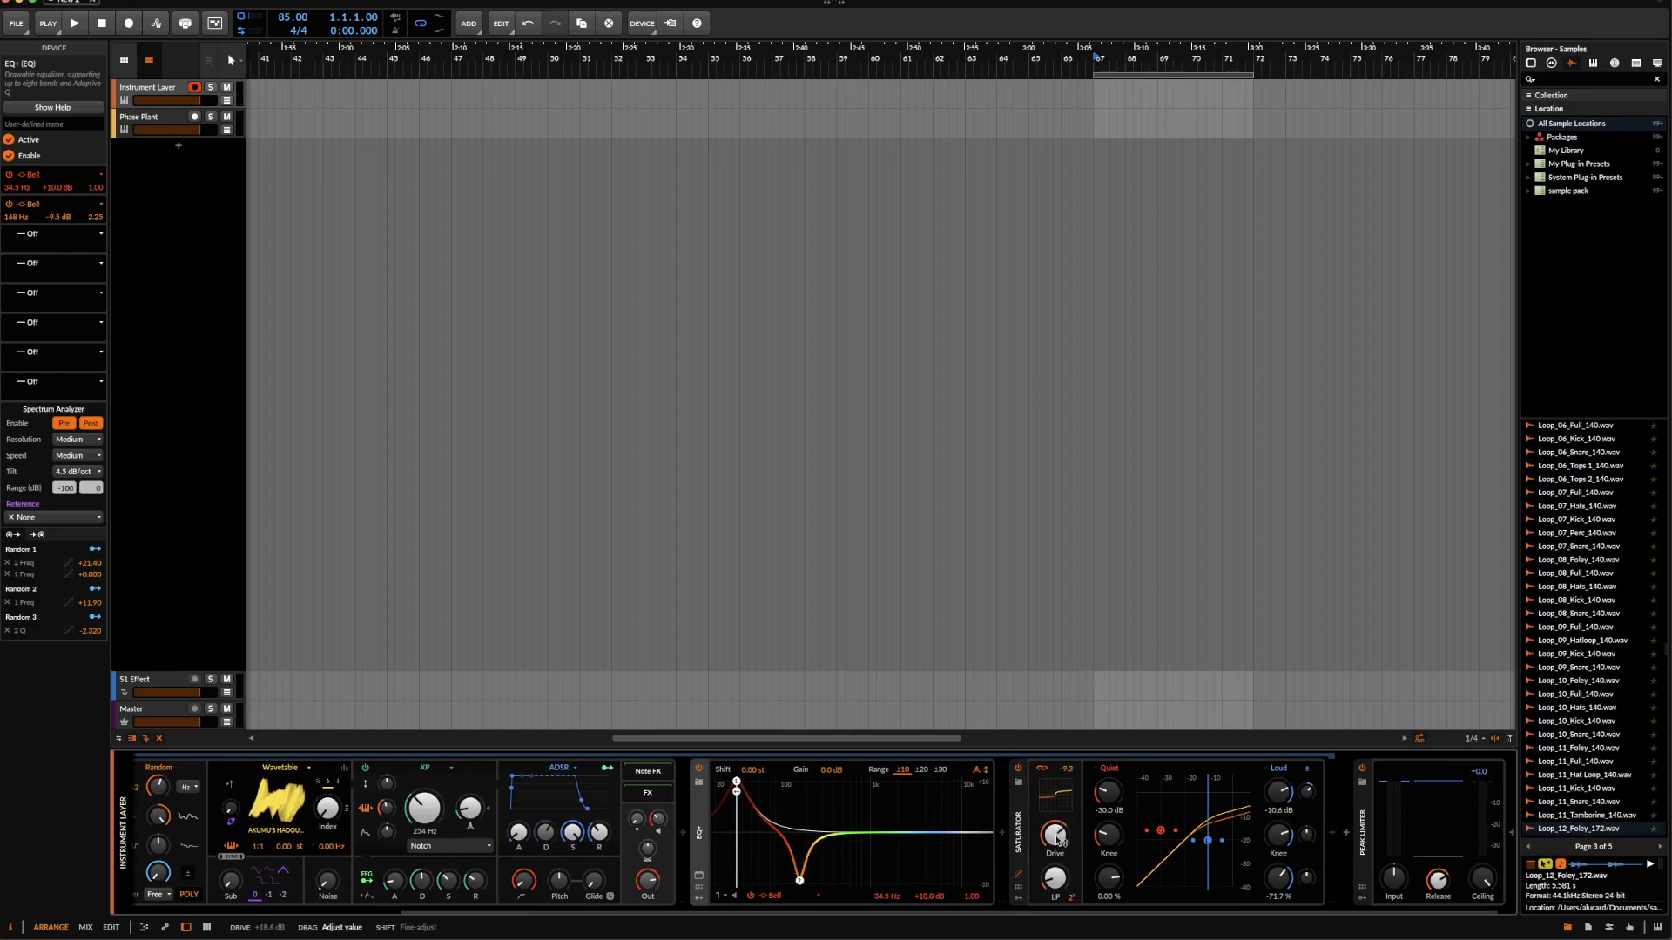
key(super+z)
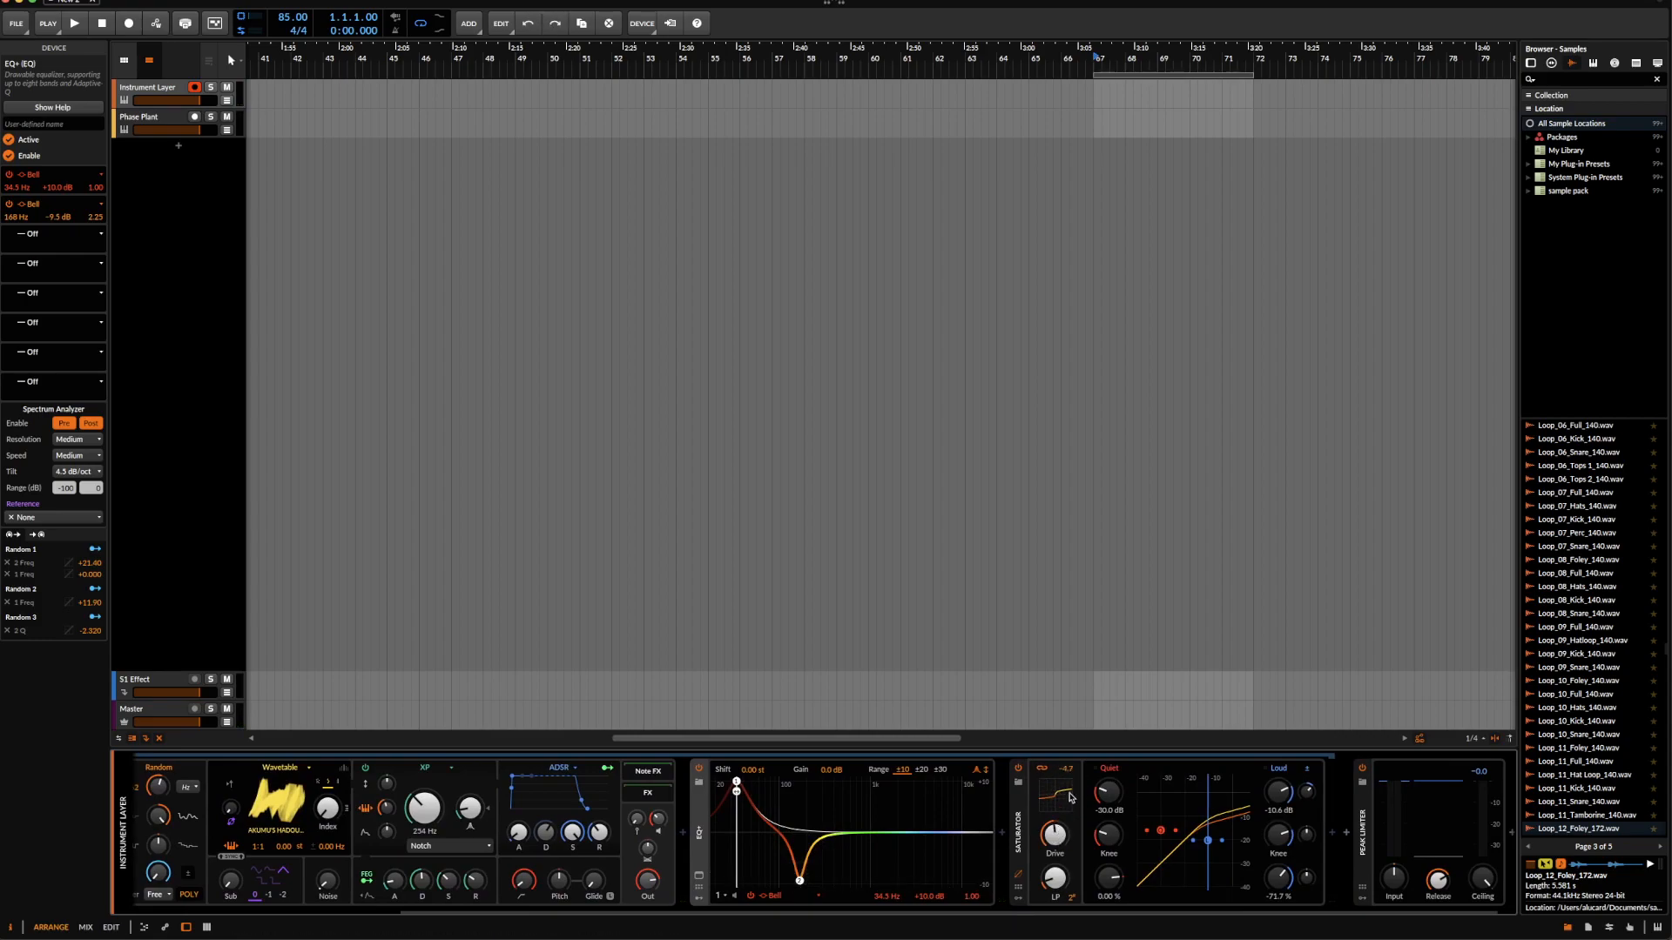
drag(1066, 771, 1066, 770)
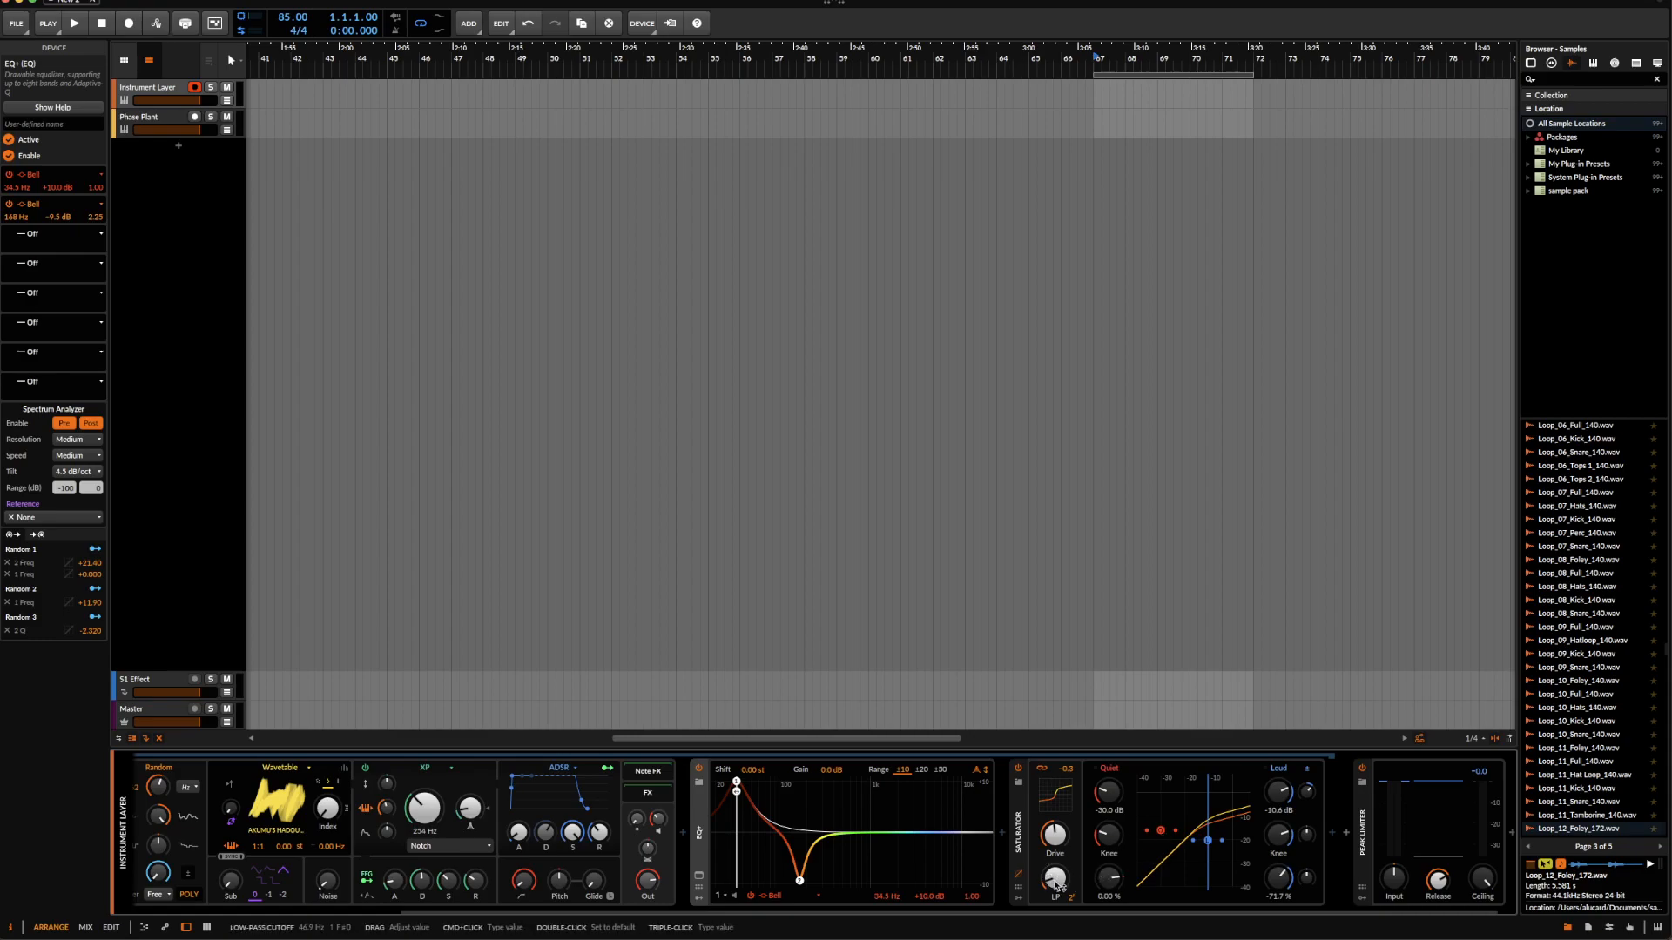
- Adjust the Saturator's low-pass filter, trying a cutoff of about 33.5 kHz
drag(1058, 885, 1056, 885)
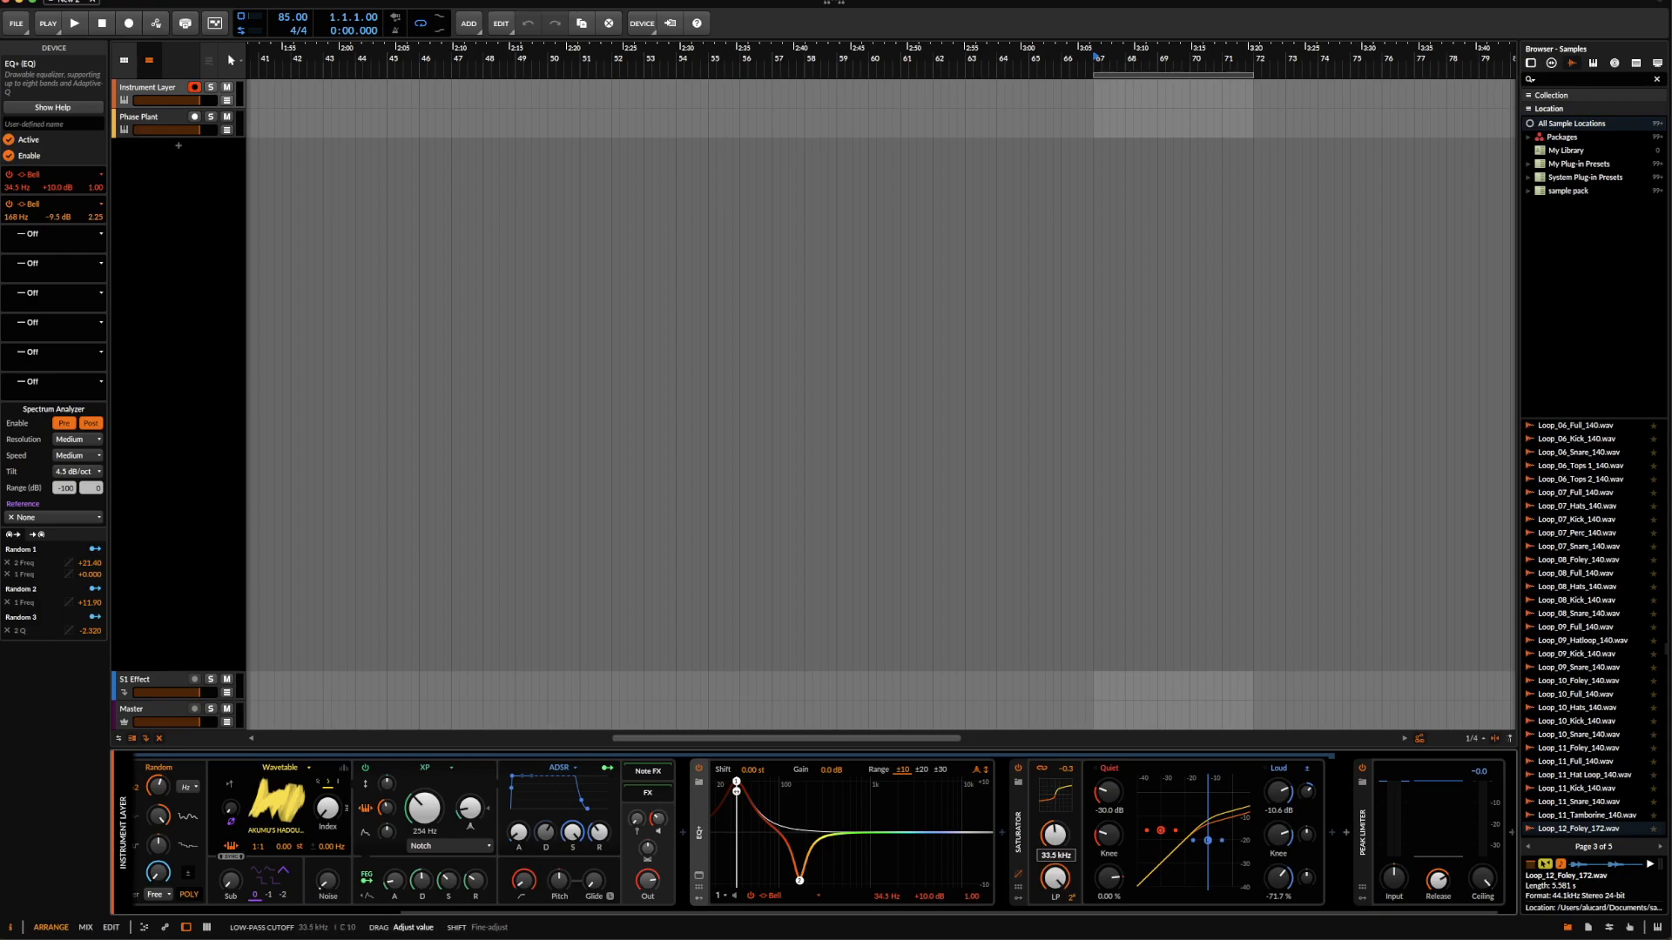
drag(1056, 885, 1058, 886)
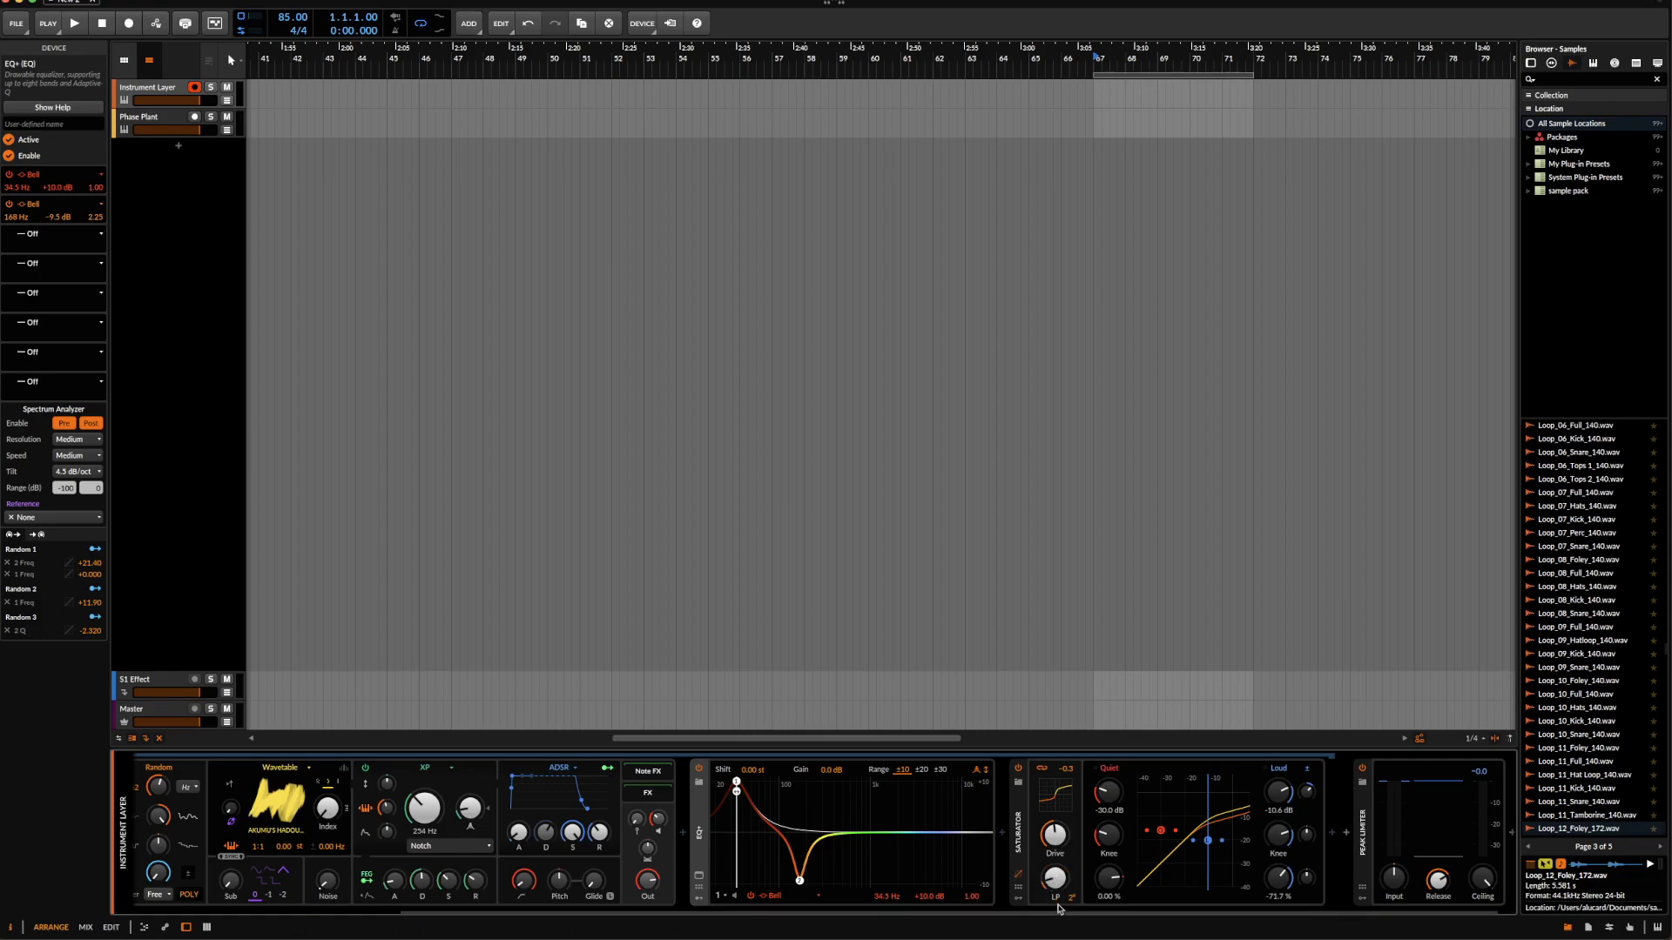
drag(1072, 899, 1072, 899)
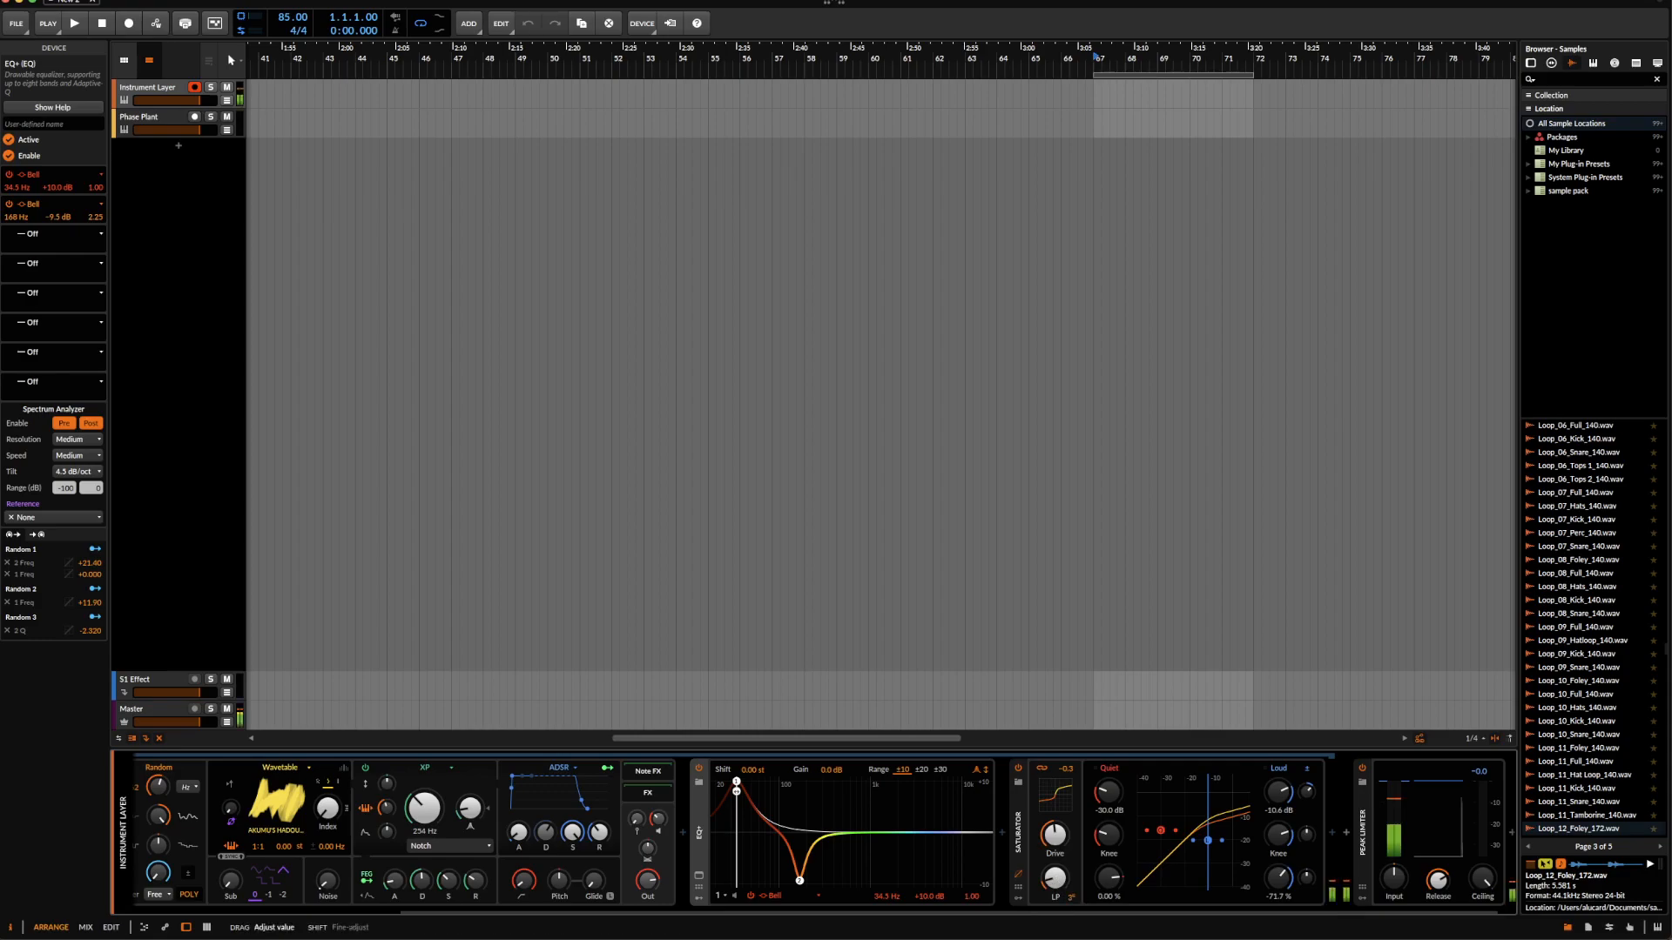
drag(1072, 899, 1061, 897)
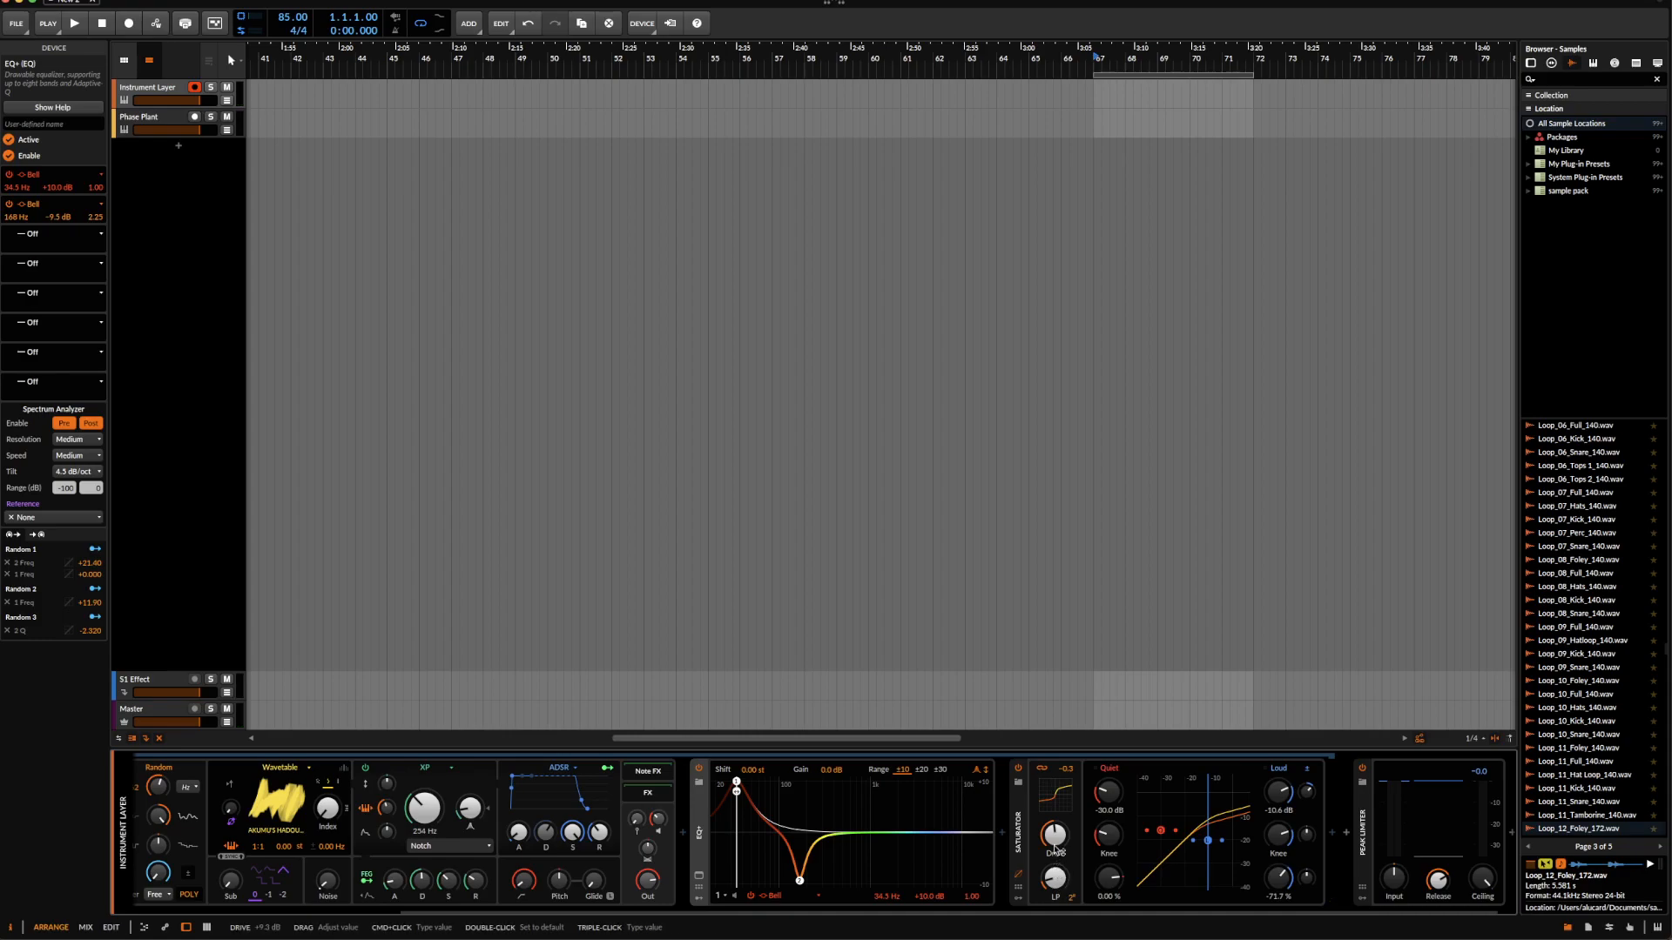
- Set the Saturator's Quiet threshold to -26.8 dB and its Quiet percentage to 100 %
drag(1121, 881, 1120, 853)
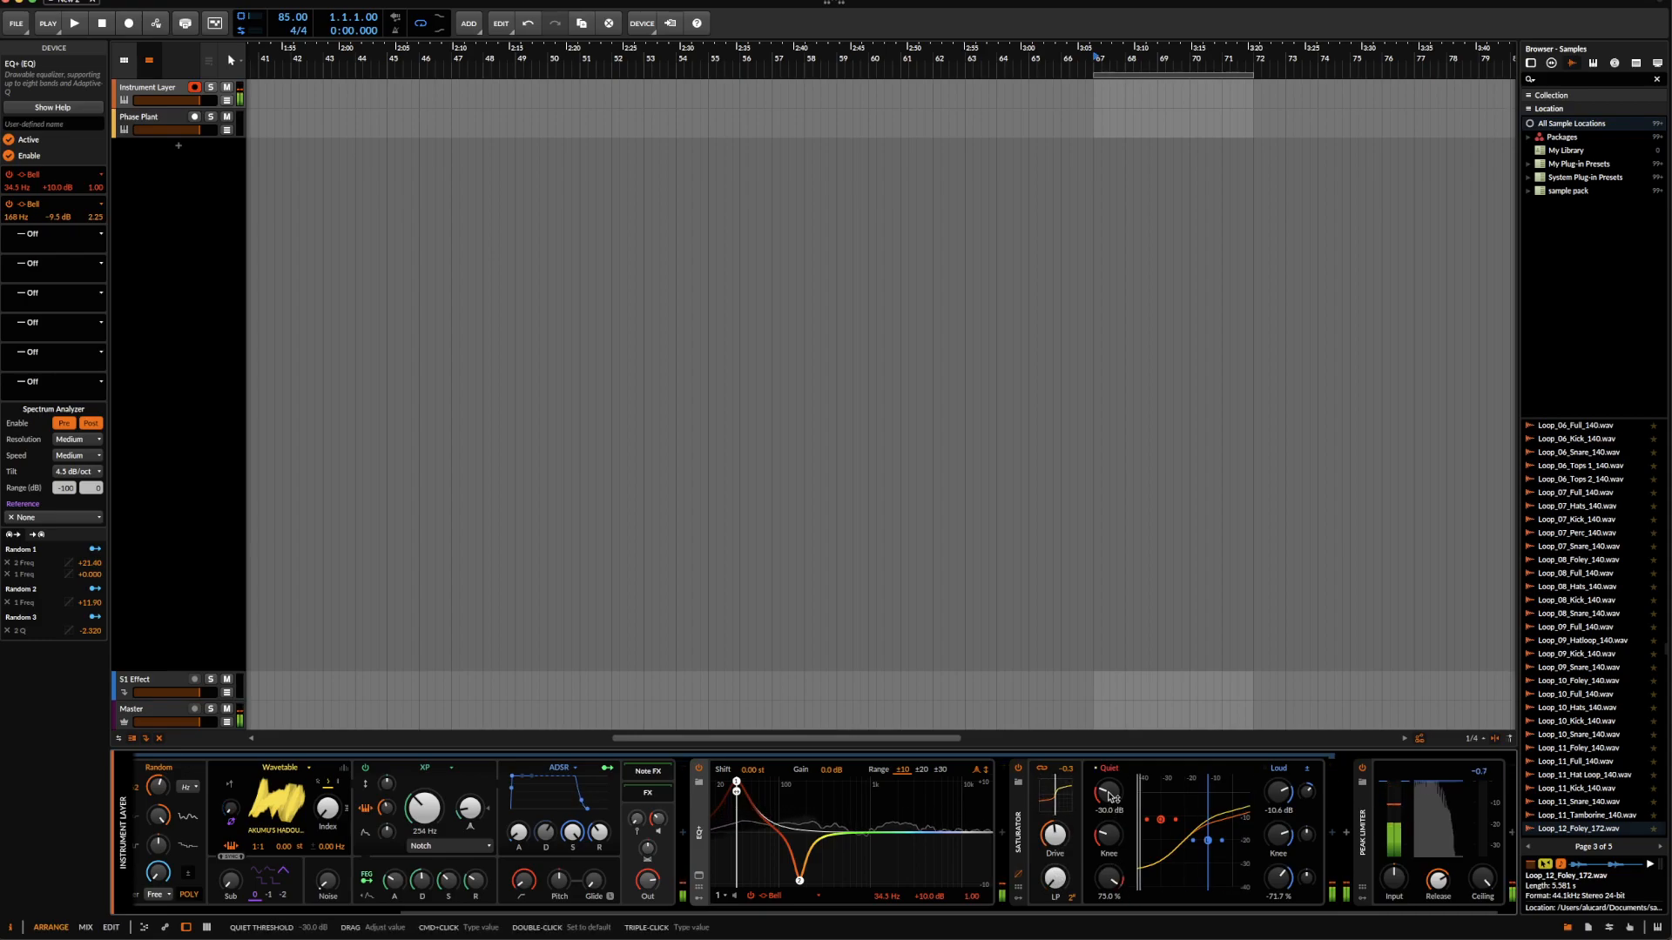
drag(1160, 821, 1108, 849)
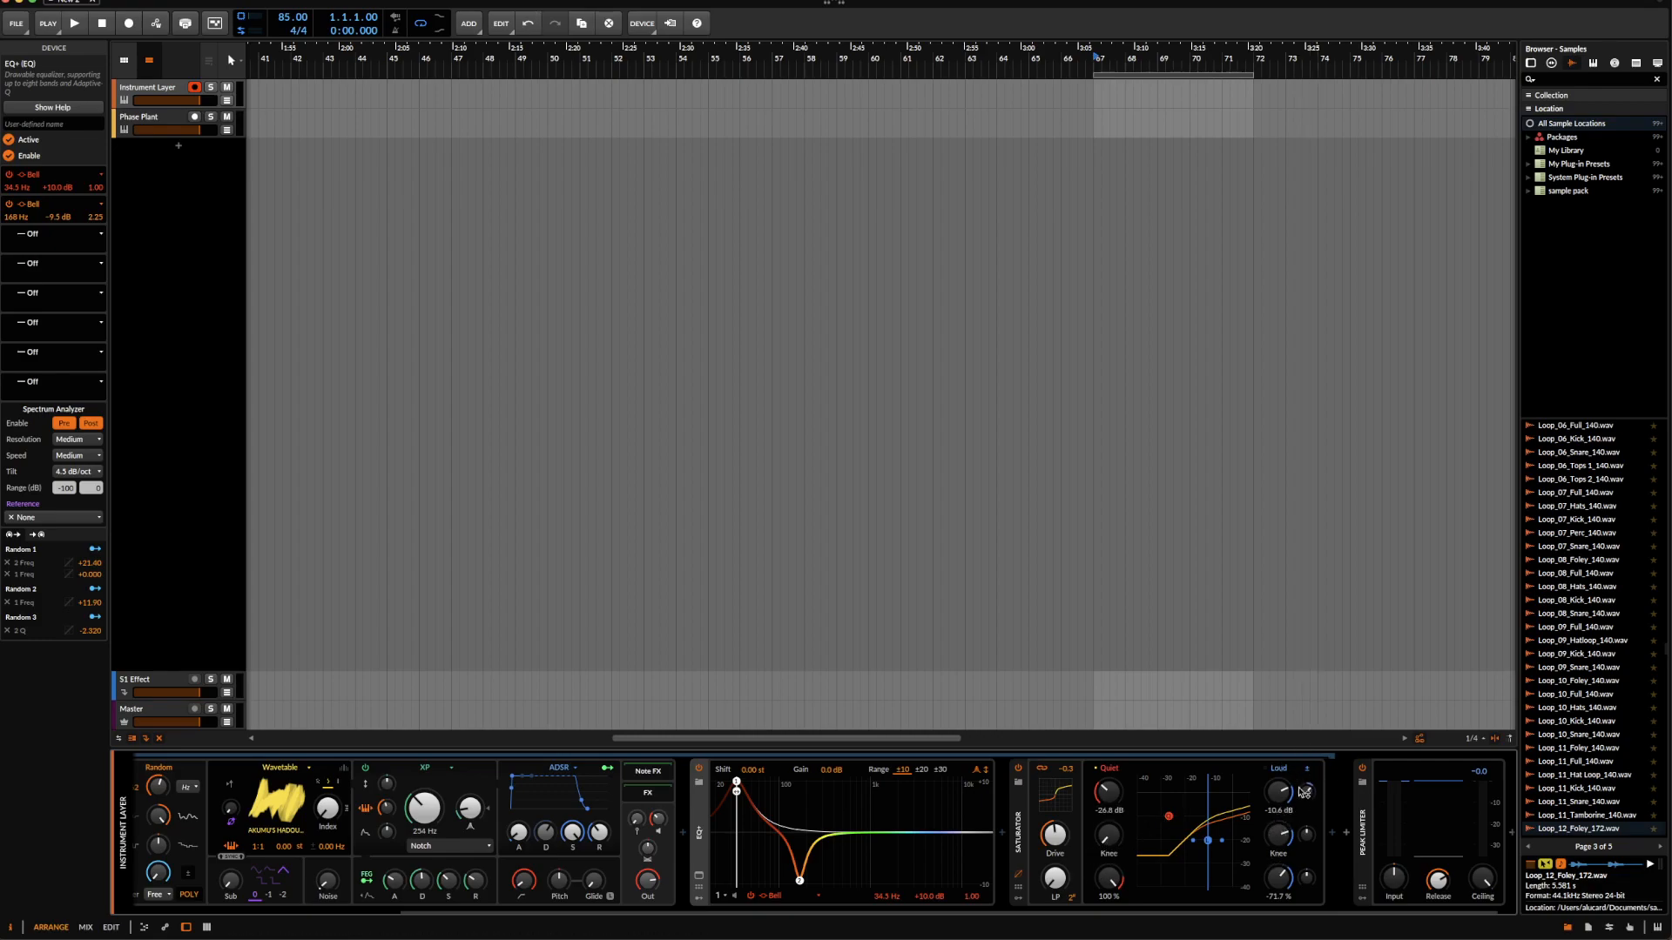
- Adjust the Saturator's Drive and set its output gain to 0.0
scroll(1142, 839, right, 1)
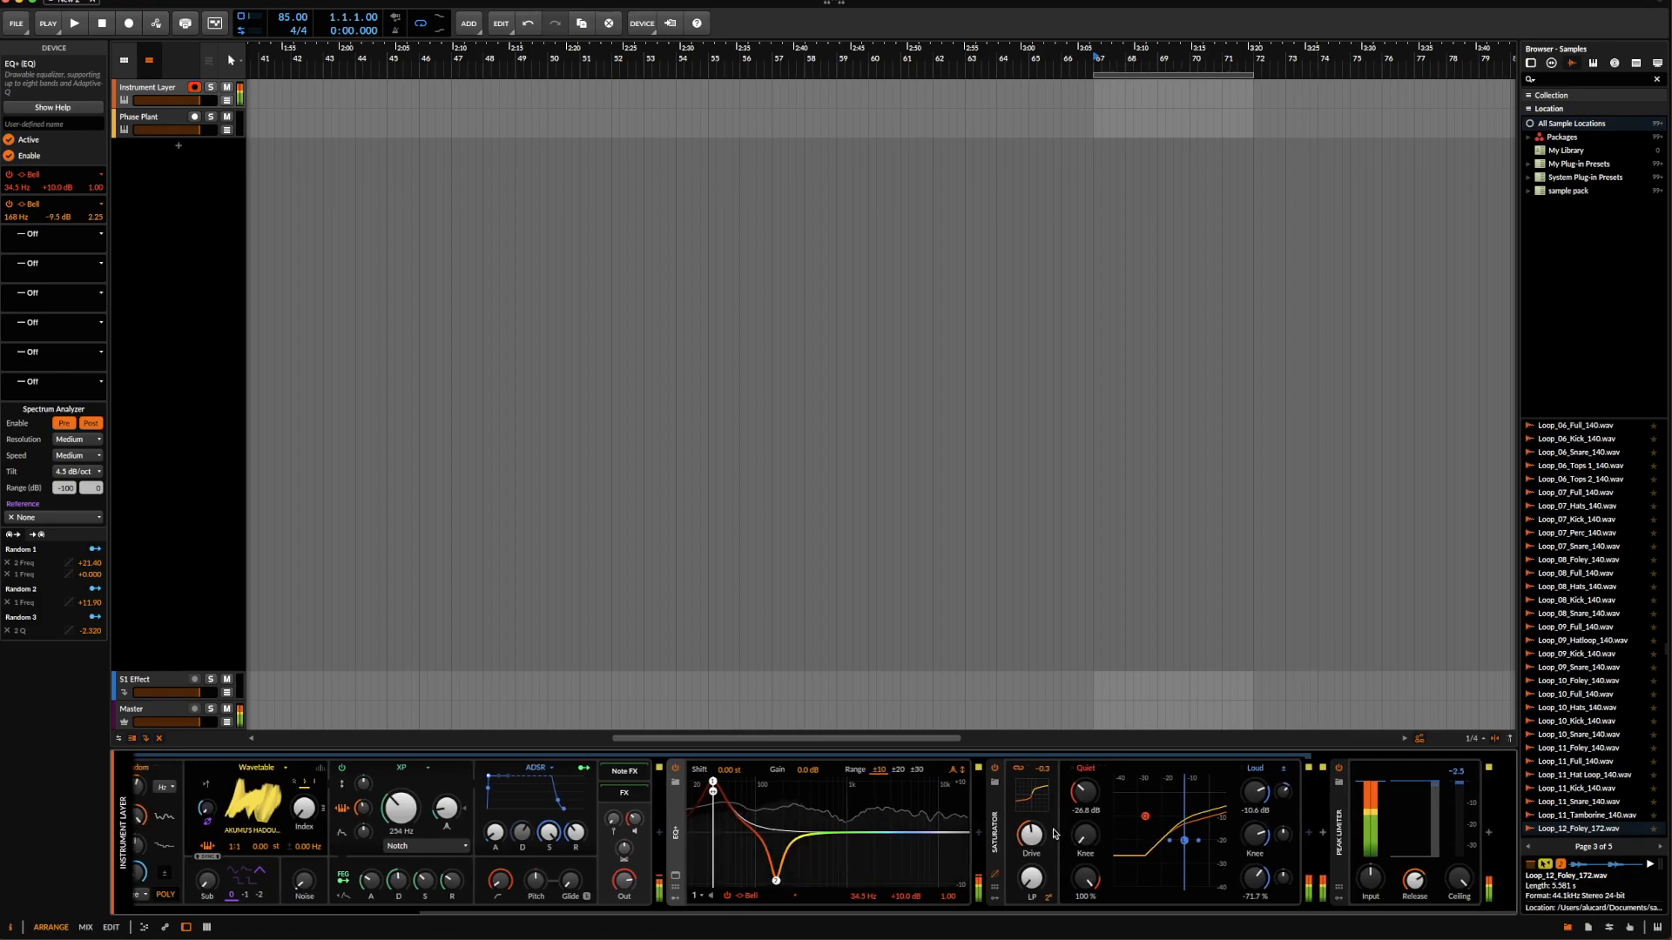
drag(1031, 837, 1031, 818)
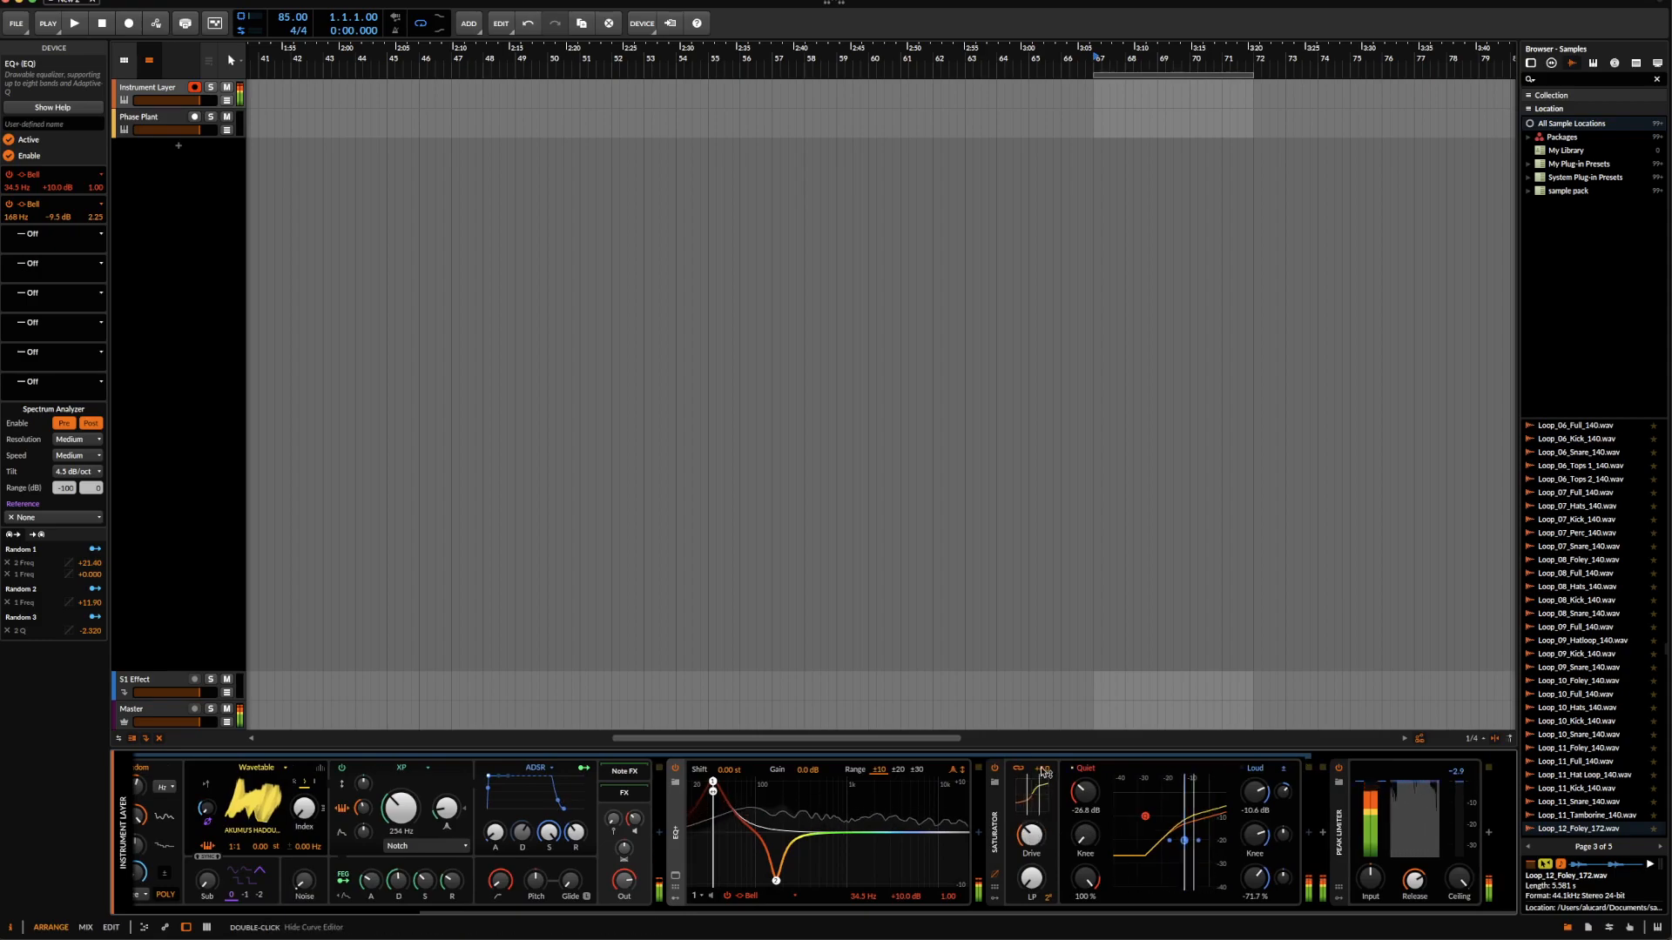
drag(1047, 775, 1047, 795)
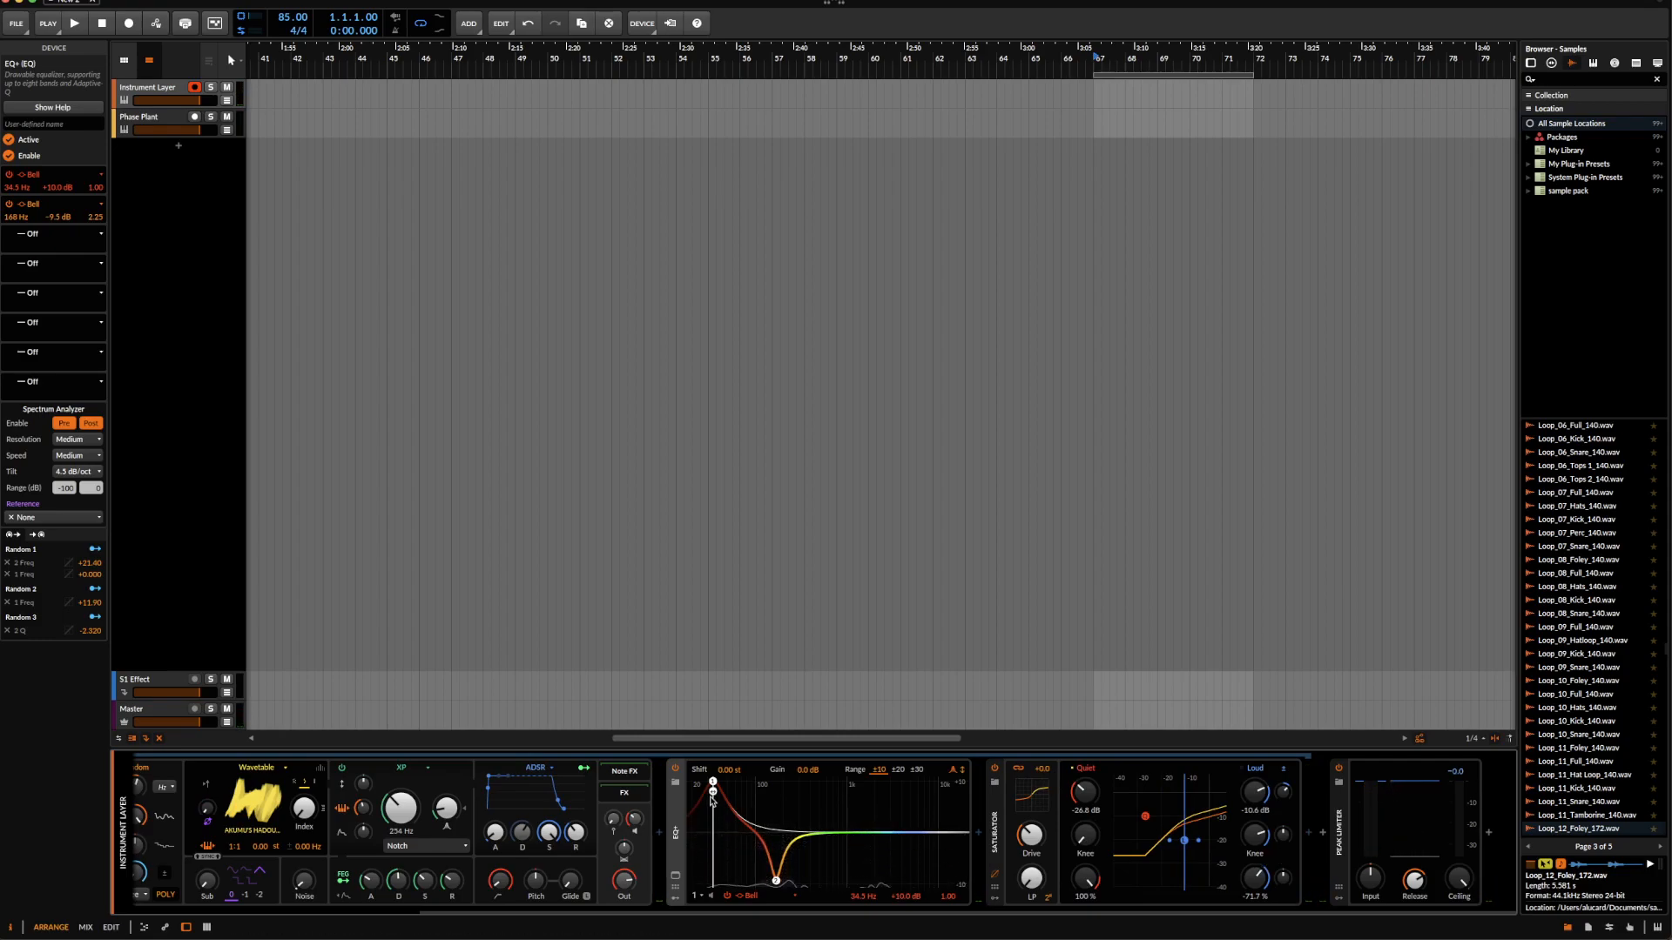
- Move the EQ+'s +10.0 dB bell boost up to 86.7 Hz
drag(714, 784, 723, 784)
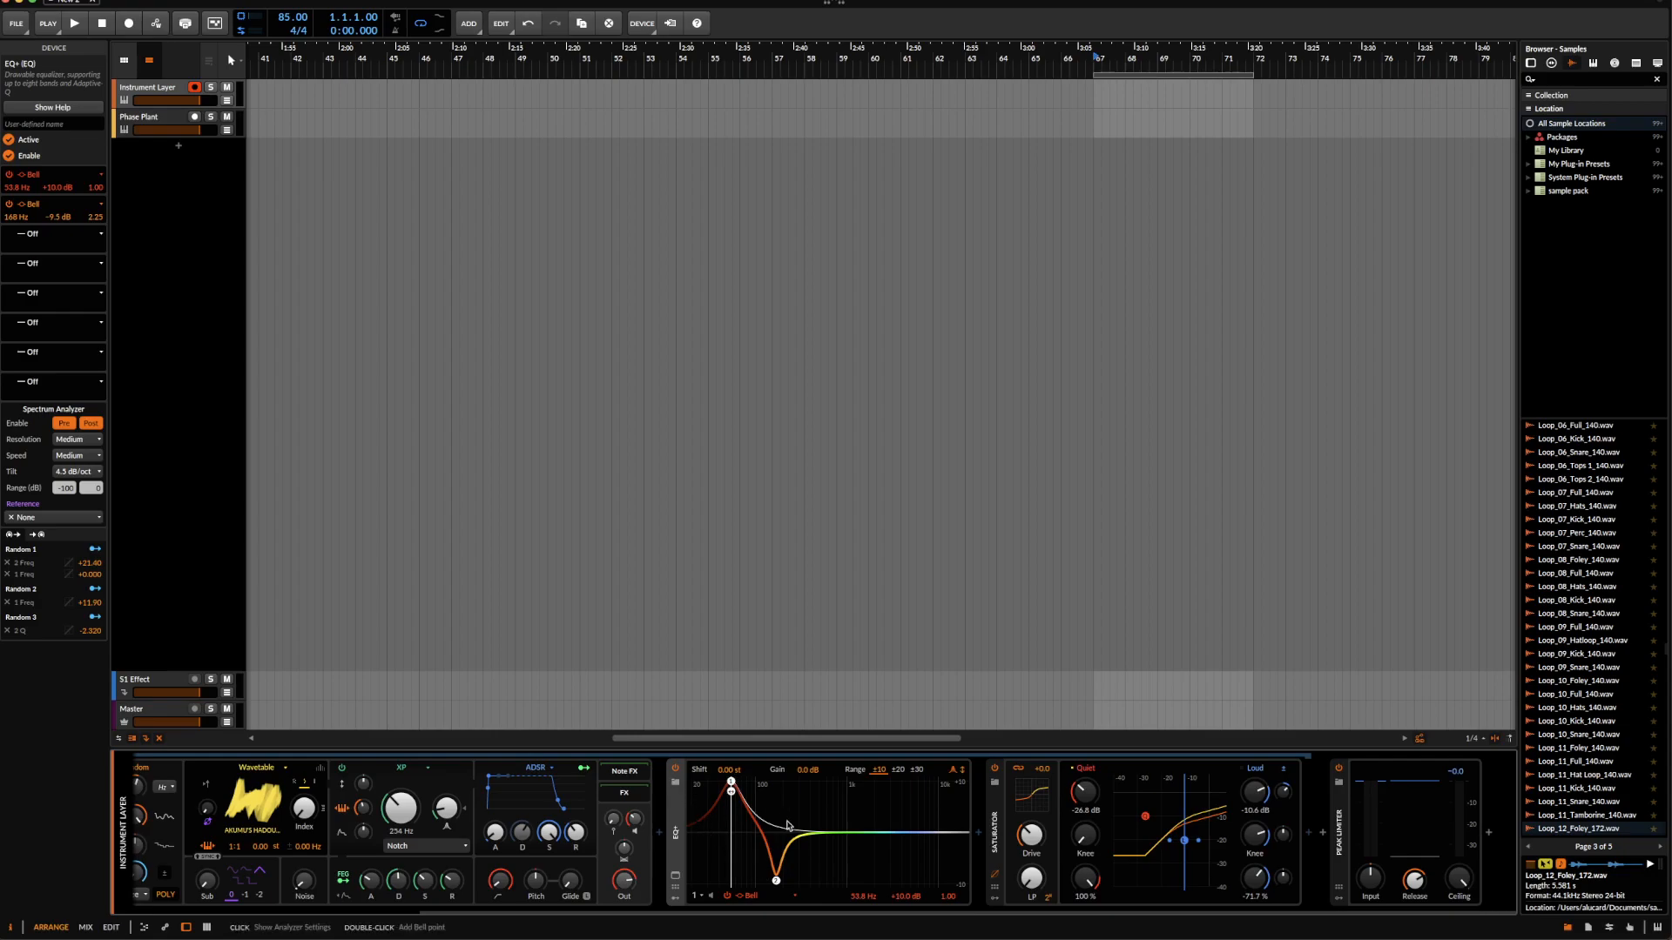
mouse_move(740, 793)
mouse_down()
mouse_move(820, 783)
mouse_move(750, 781)
mouse_up()
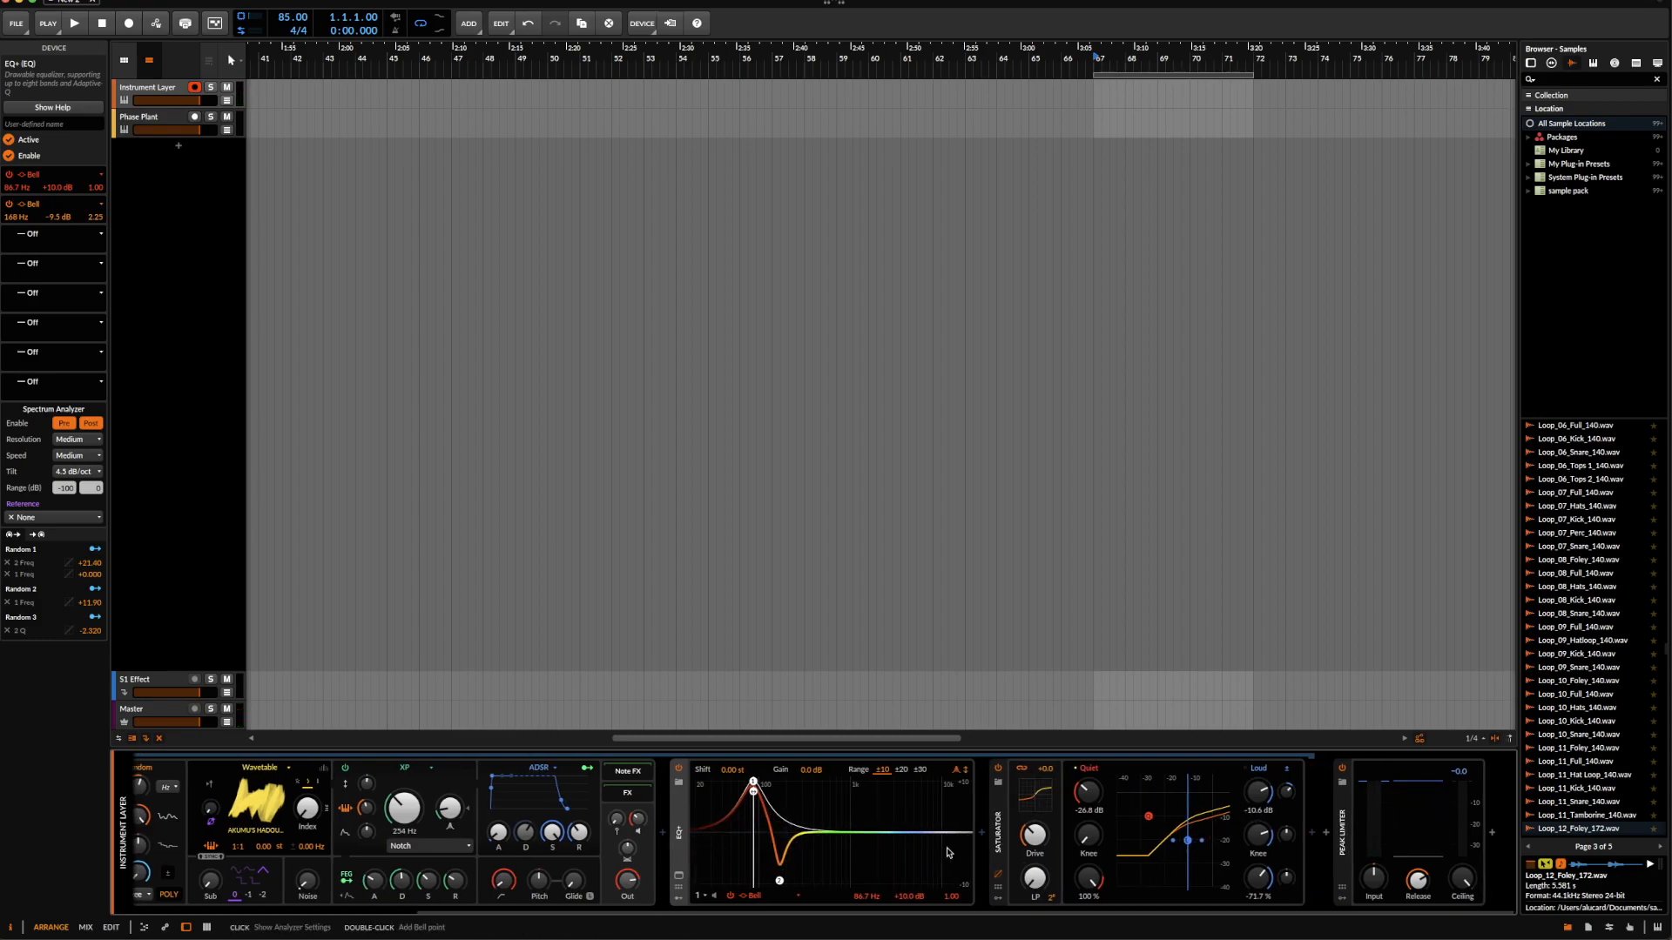
- Adjust the Polymer's Sub level and its Pitch setting
scroll(733, 849, left, 5)
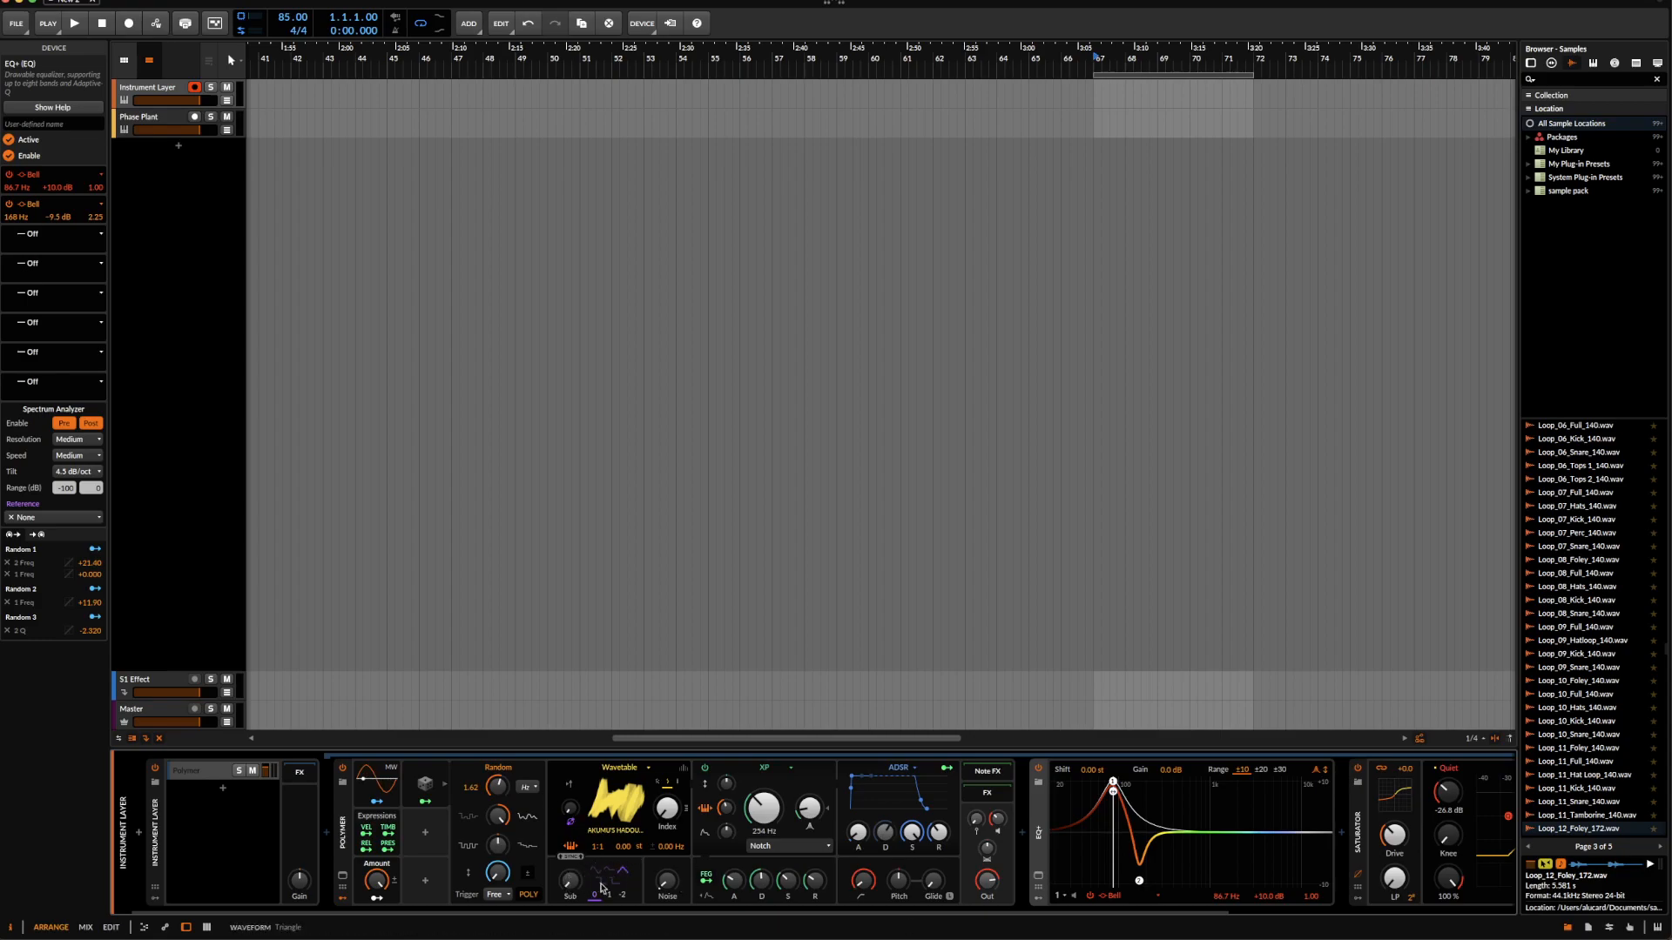
click(569, 881)
drag(569, 881, 569, 878)
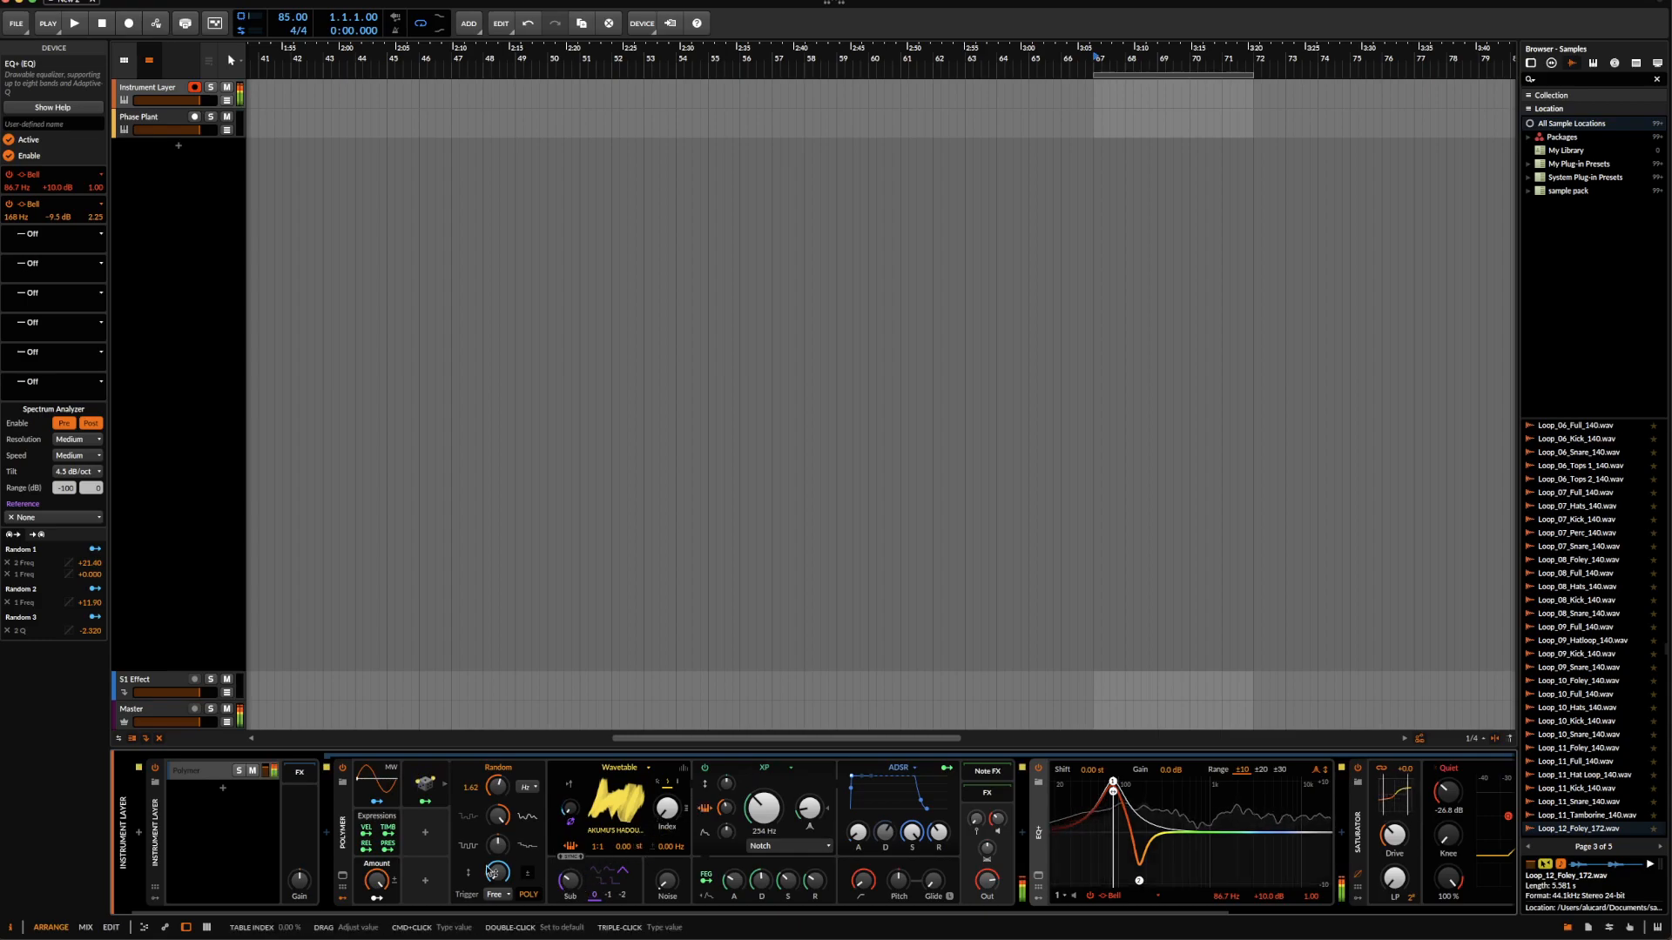
drag(897, 881, 897, 872)
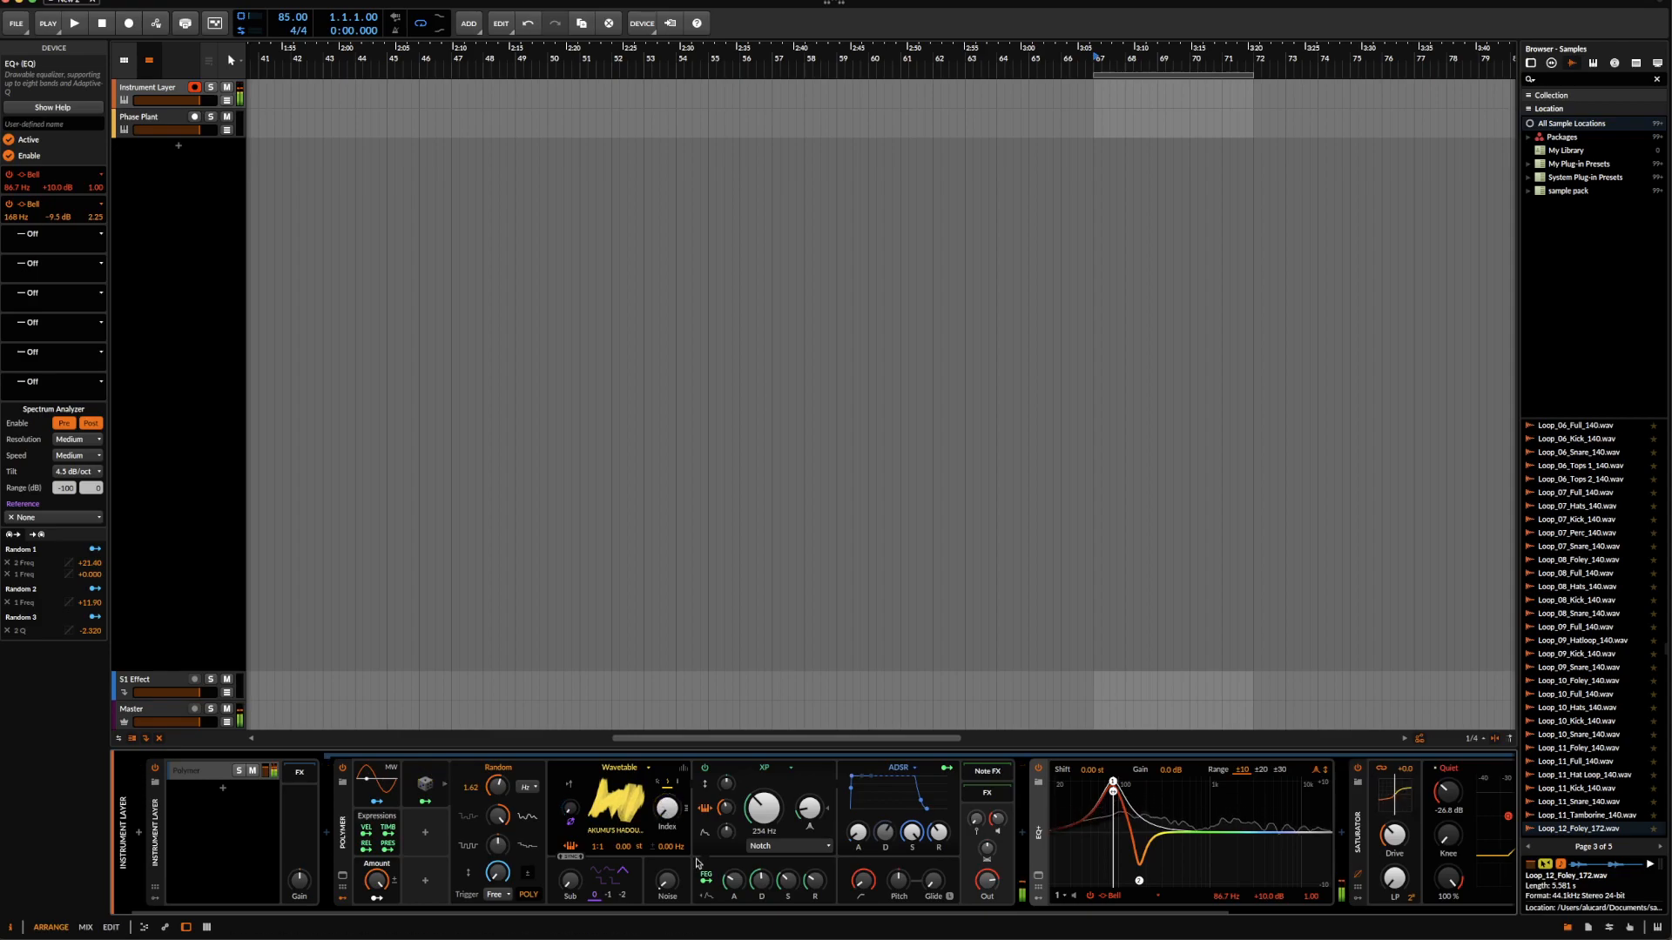
- Collapse the Saturator and EQ+ devices in the chain
scroll(1034, 853, right, 5)
click(1034, 853)
scroll(982, 810, left, 4)
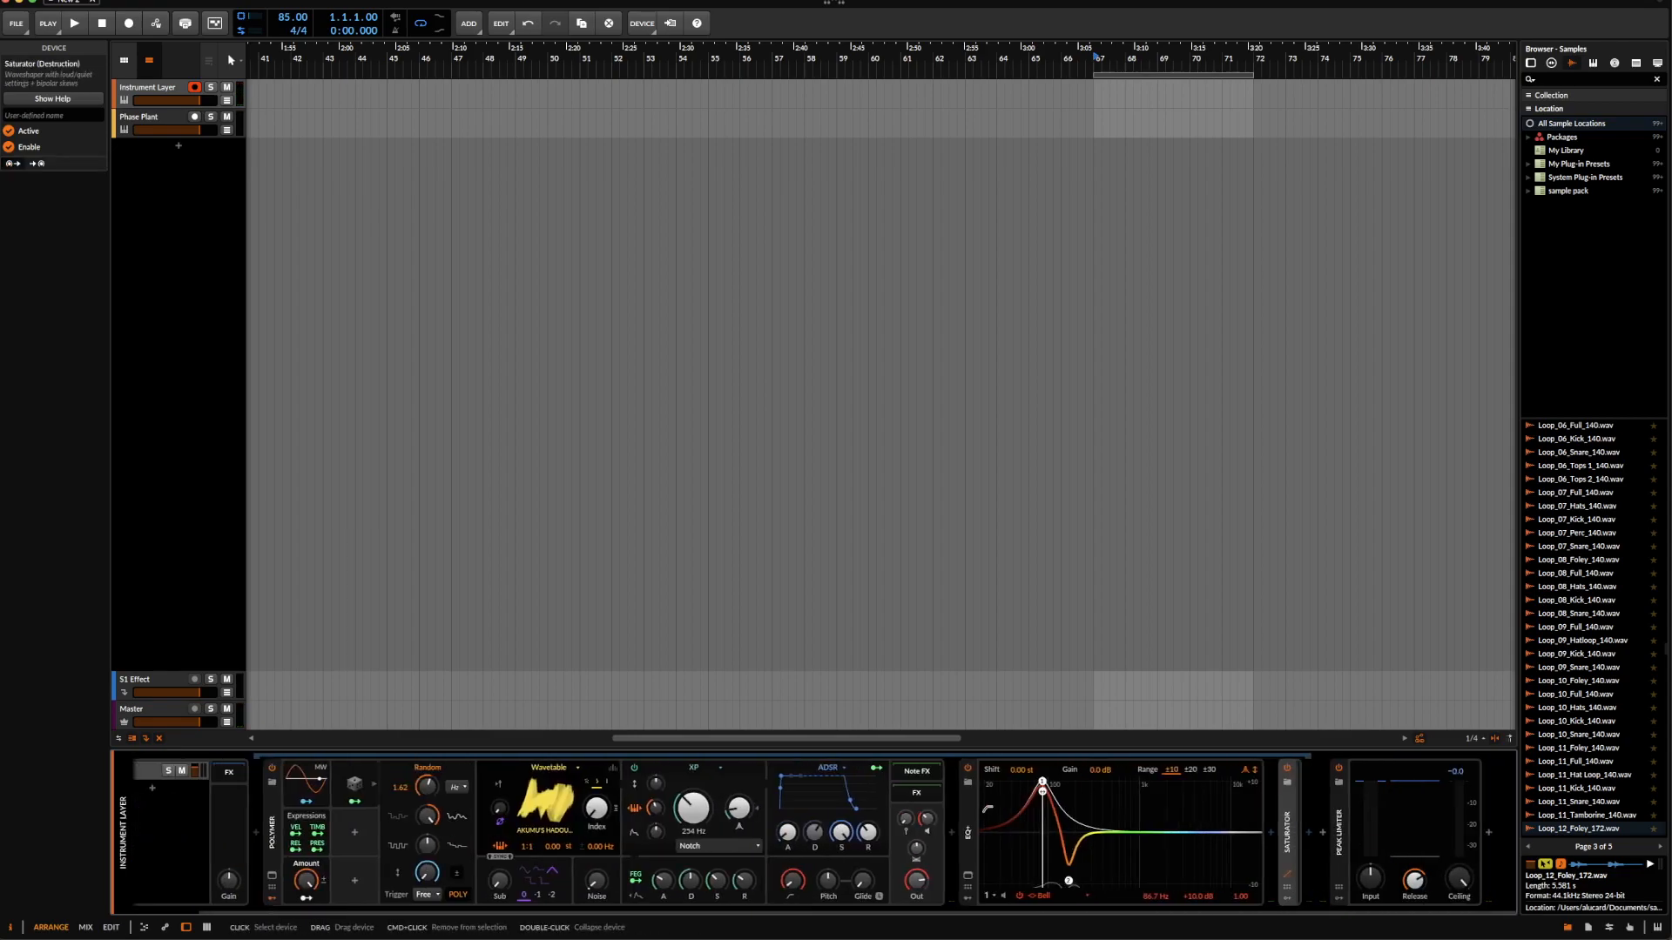
double_click(976, 809)
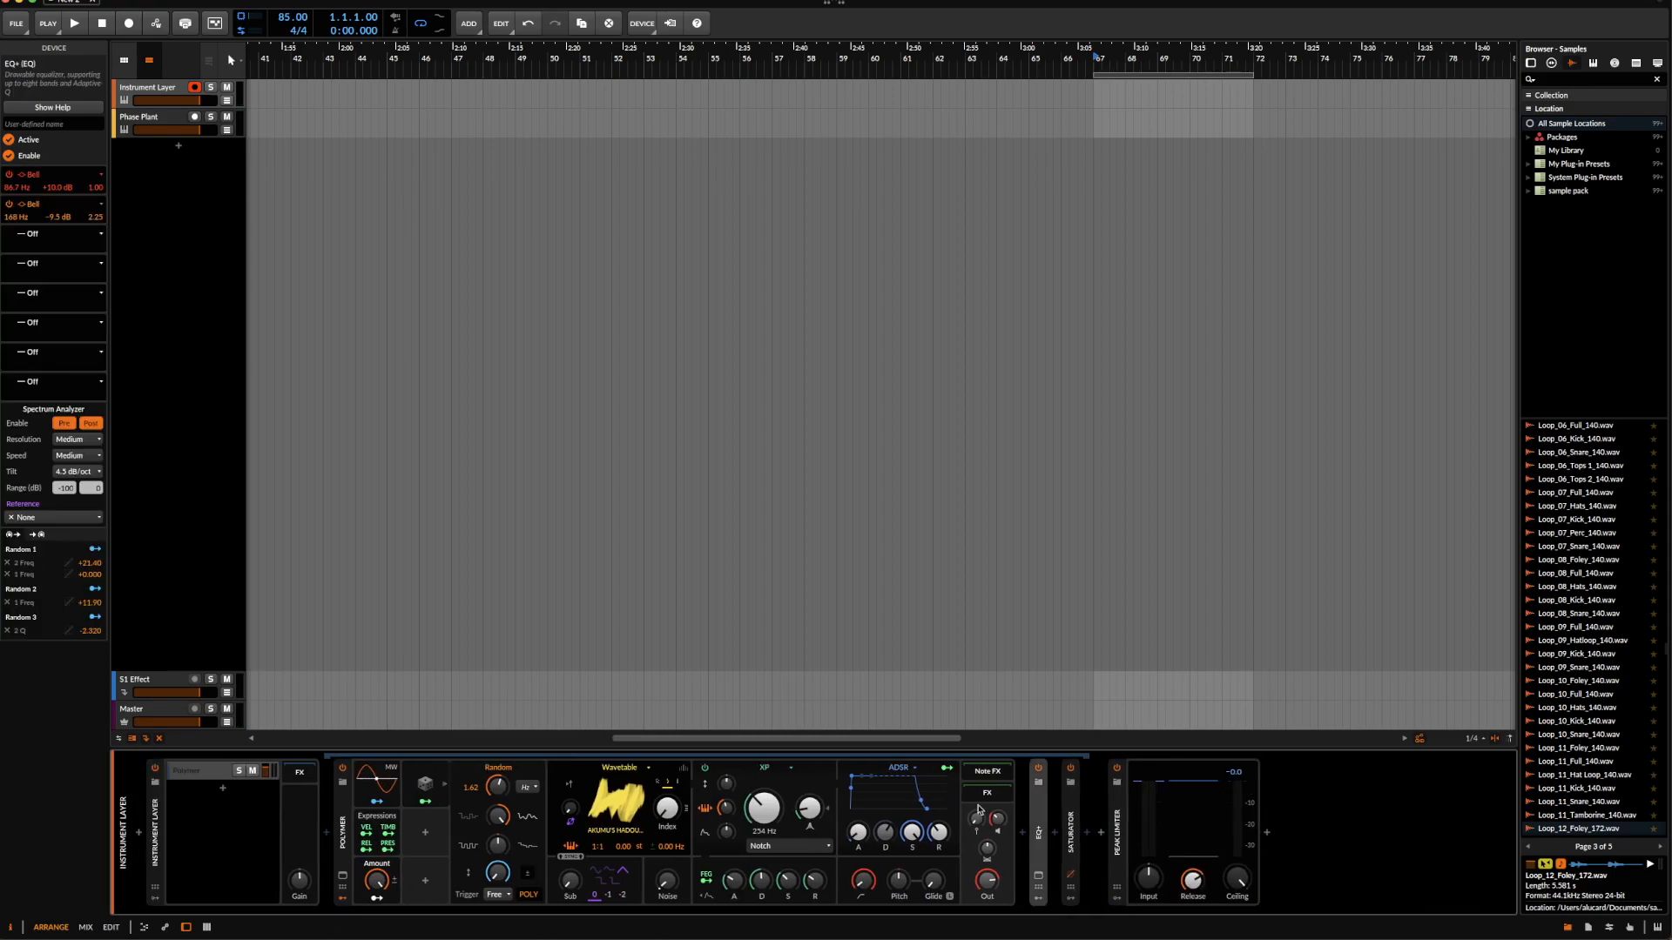
- Insert a Multiband FX-3 between the Saturator and the Peak Limiter
click(1088, 834)
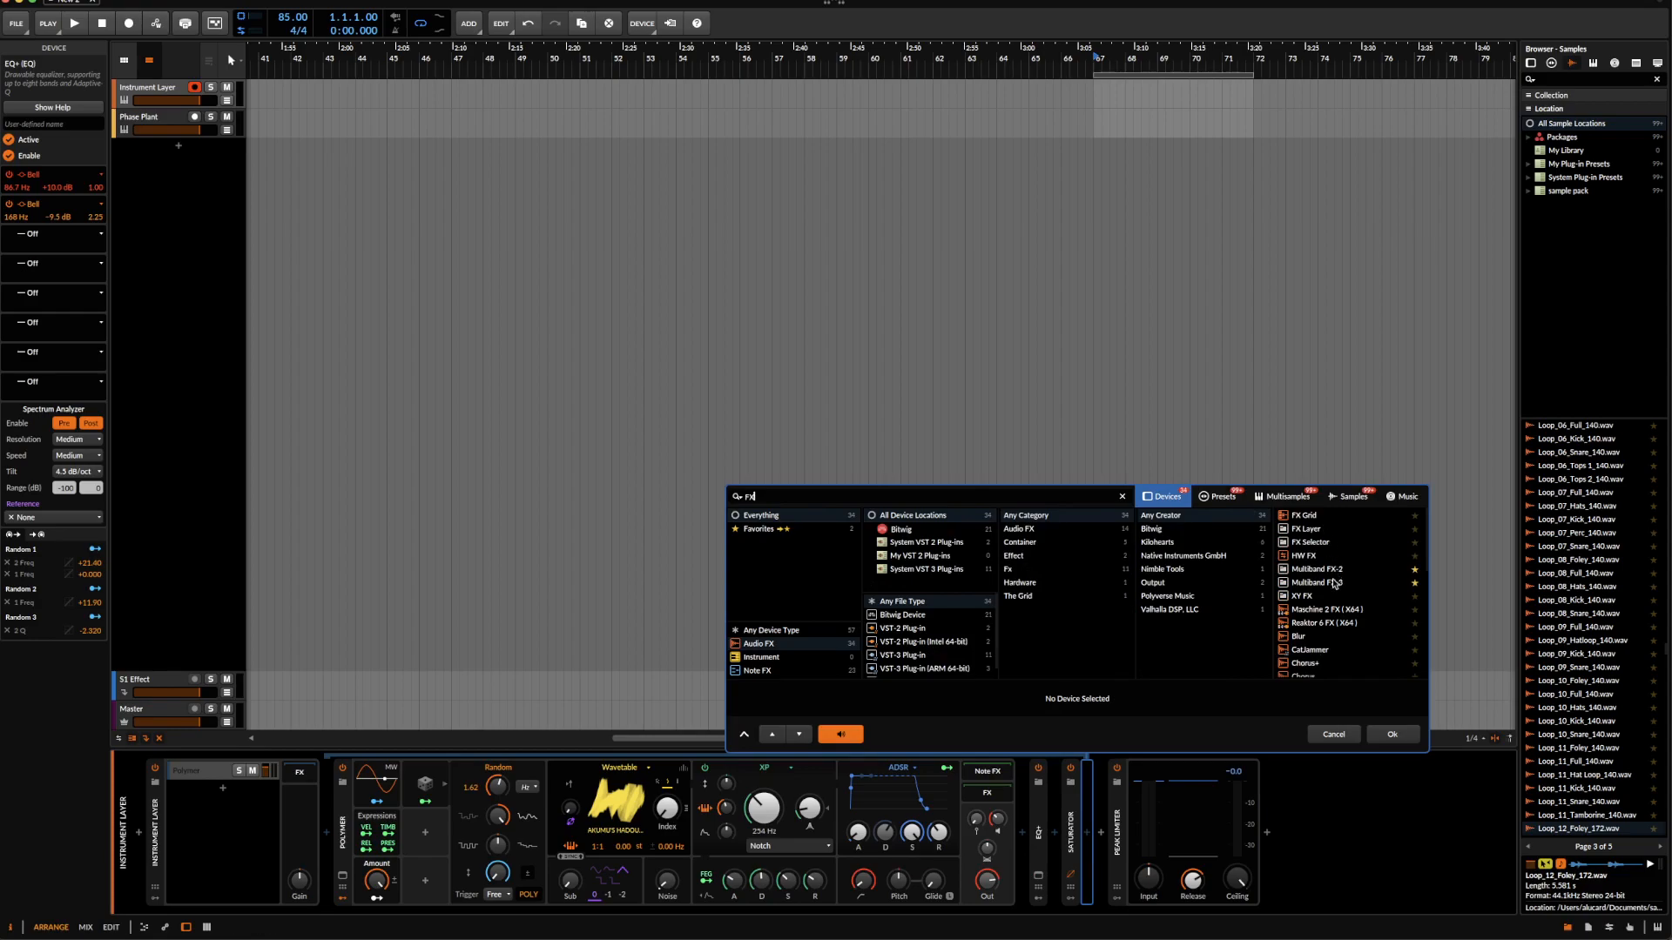
click(1335, 582)
click(1406, 739)
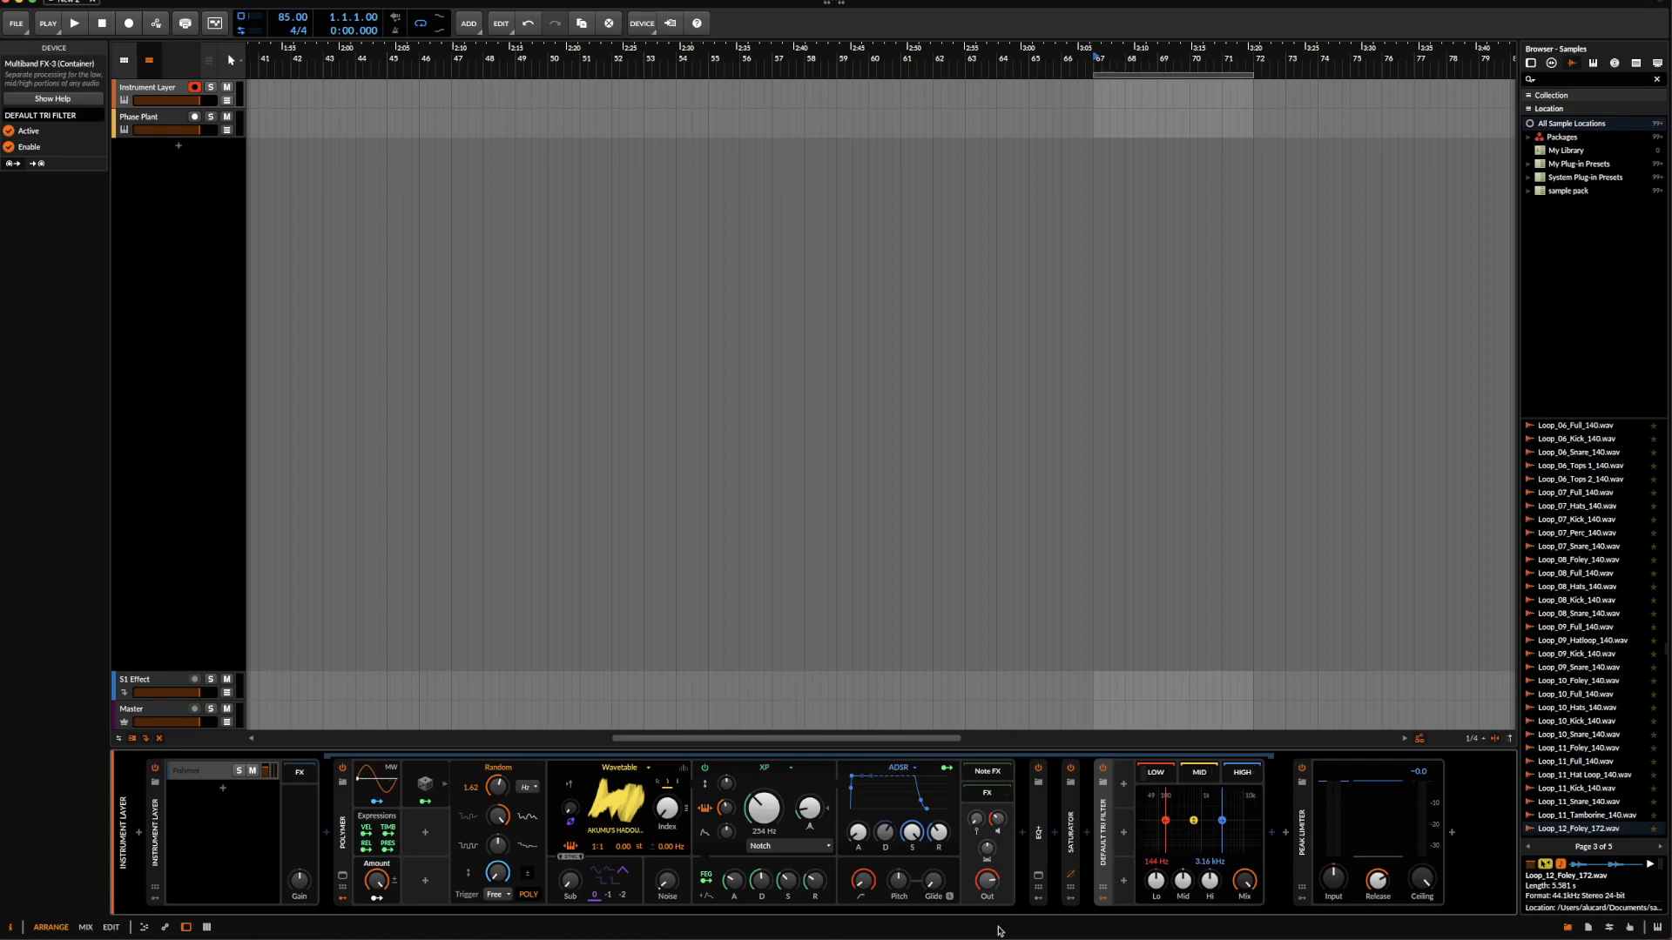
- Try the Multiband FX-3's Mix at 0 %, restore it, and set the Polymer's Amount macro to 0 %
drag(1244, 882, 1244, 936)
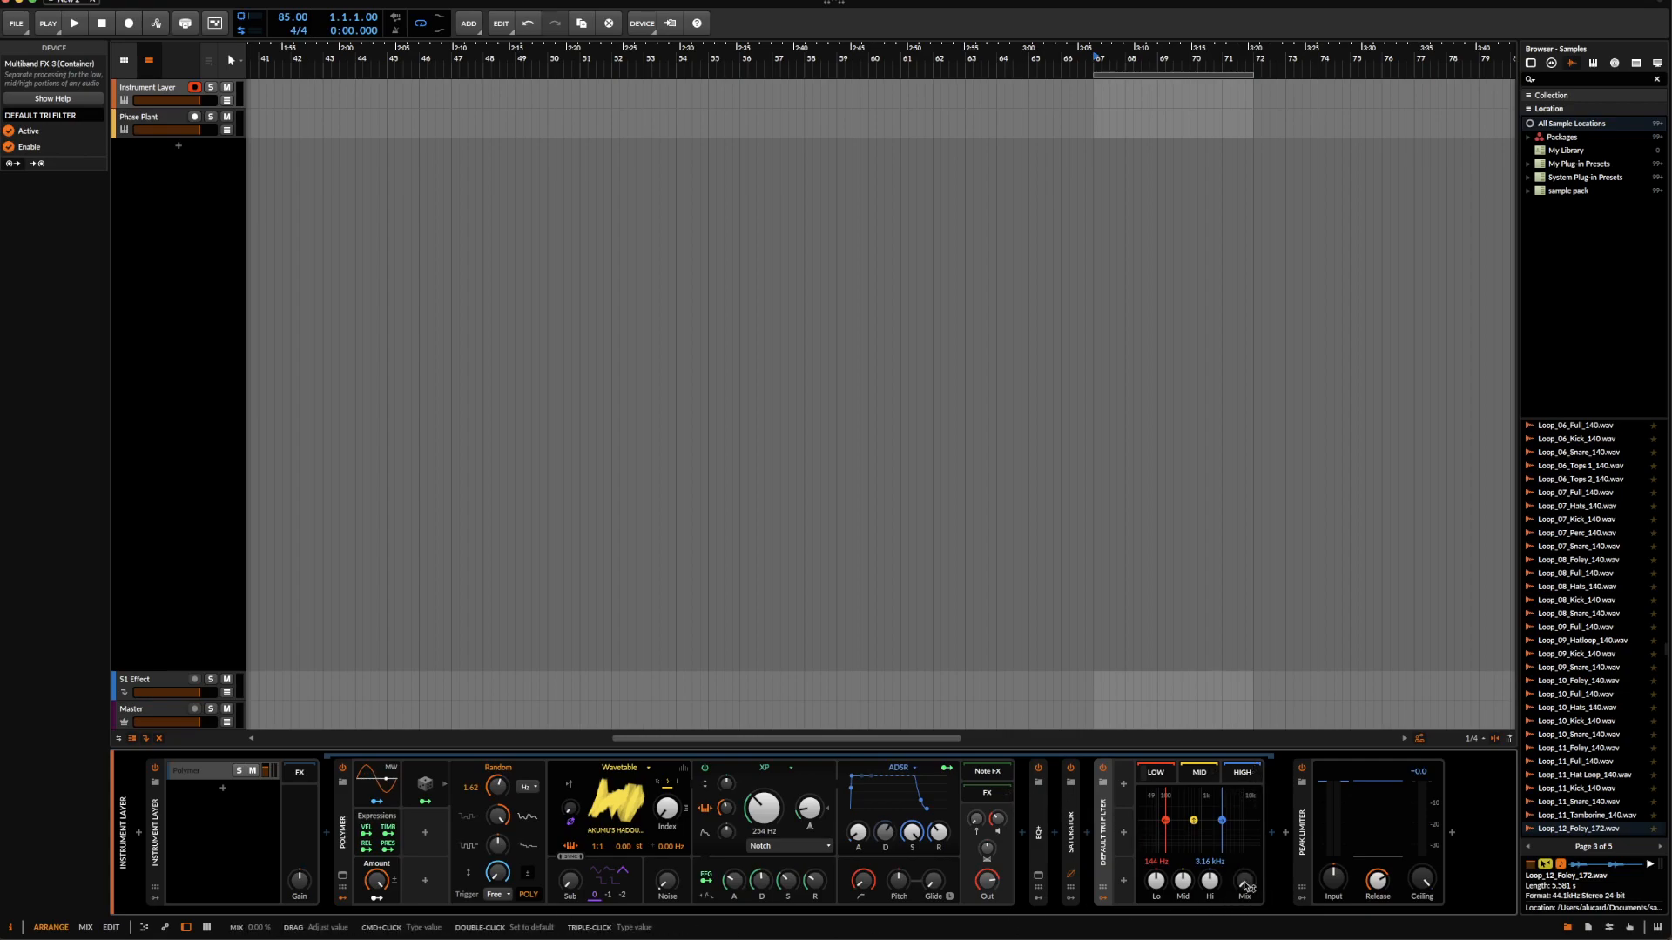
drag(1242, 885, 1242, 800)
click(376, 900)
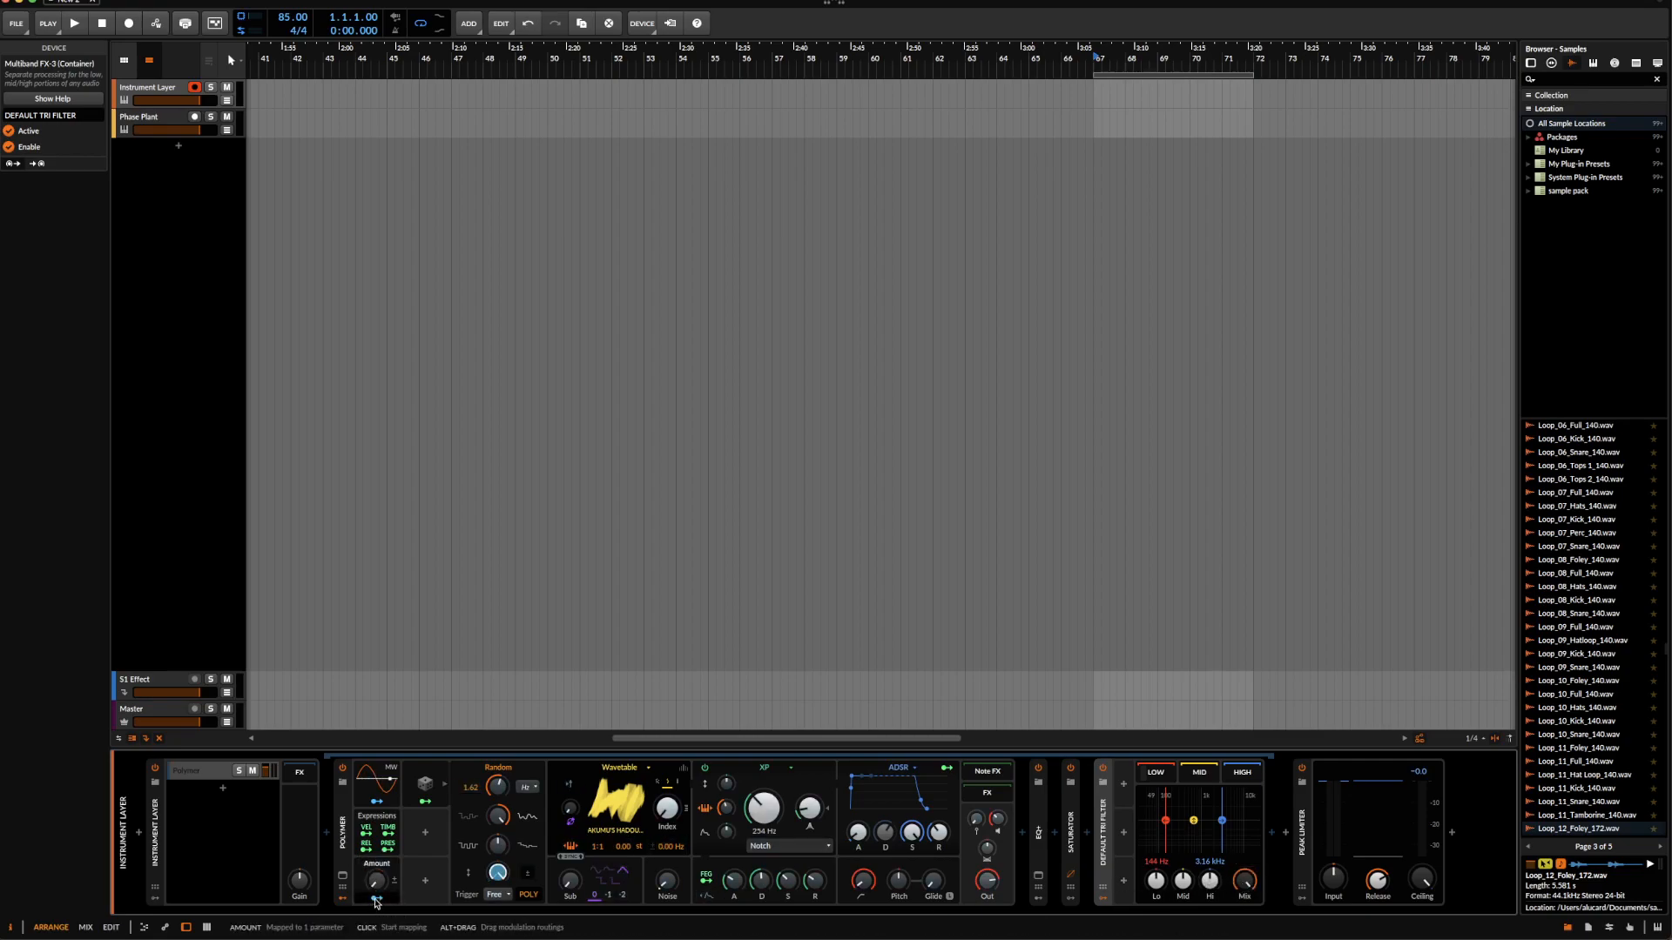
drag(376, 882, 376, 860)
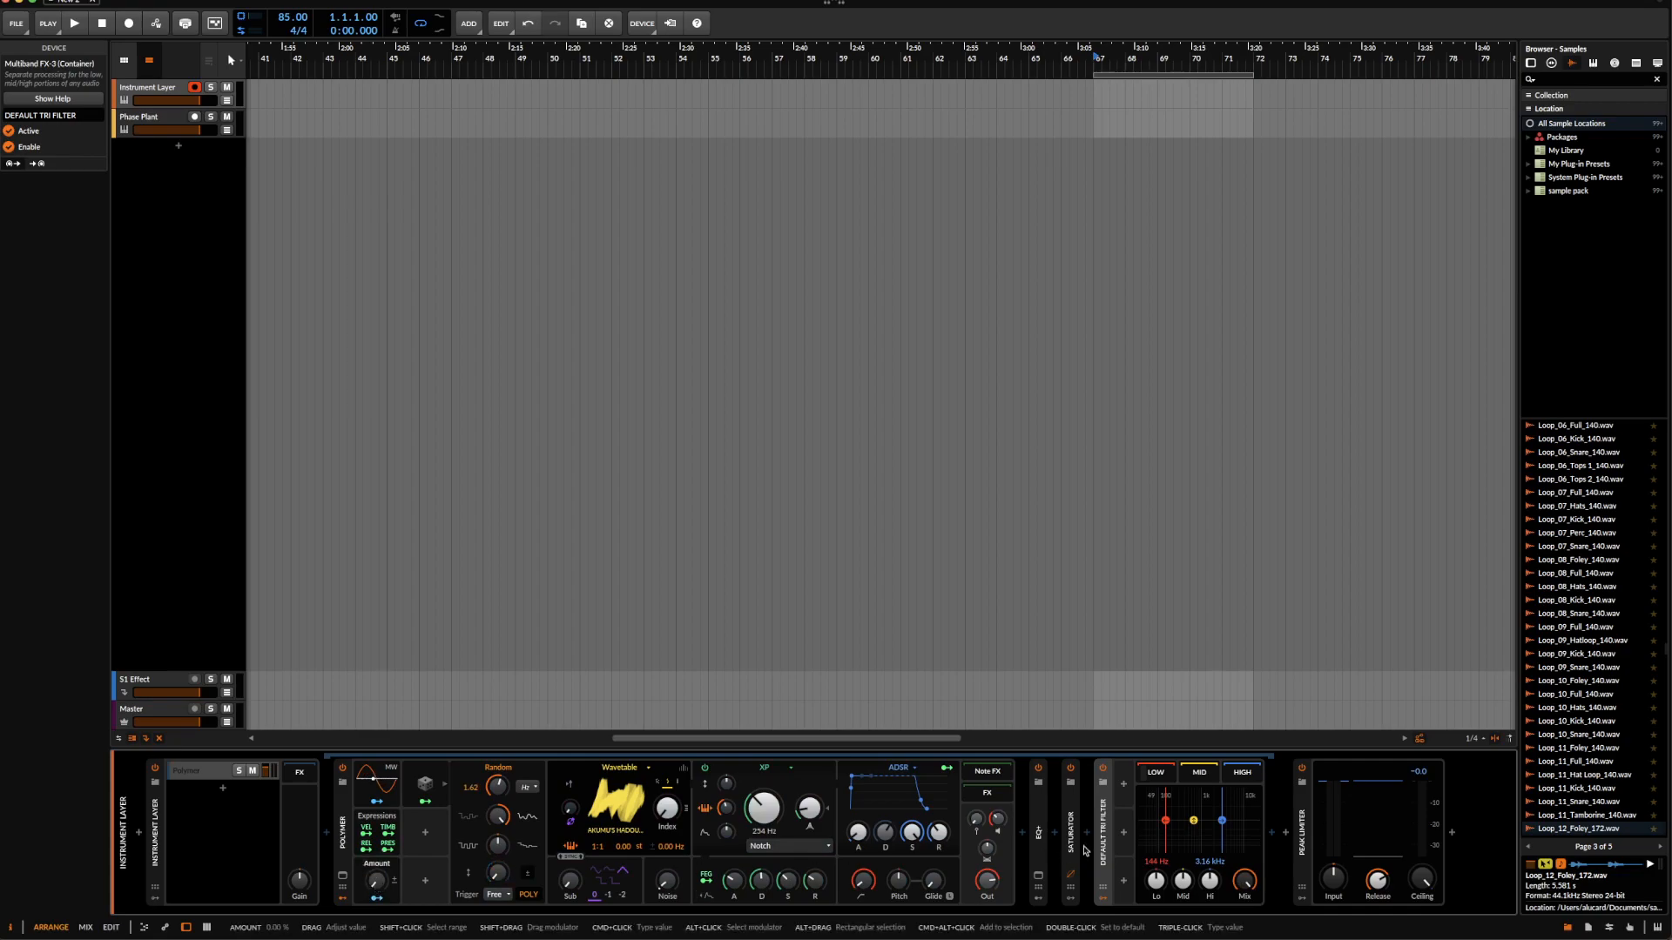
- Move the EQ+, Saturator and Multiband FX-3 together into the Polymer's FX chain
click(1039, 799)
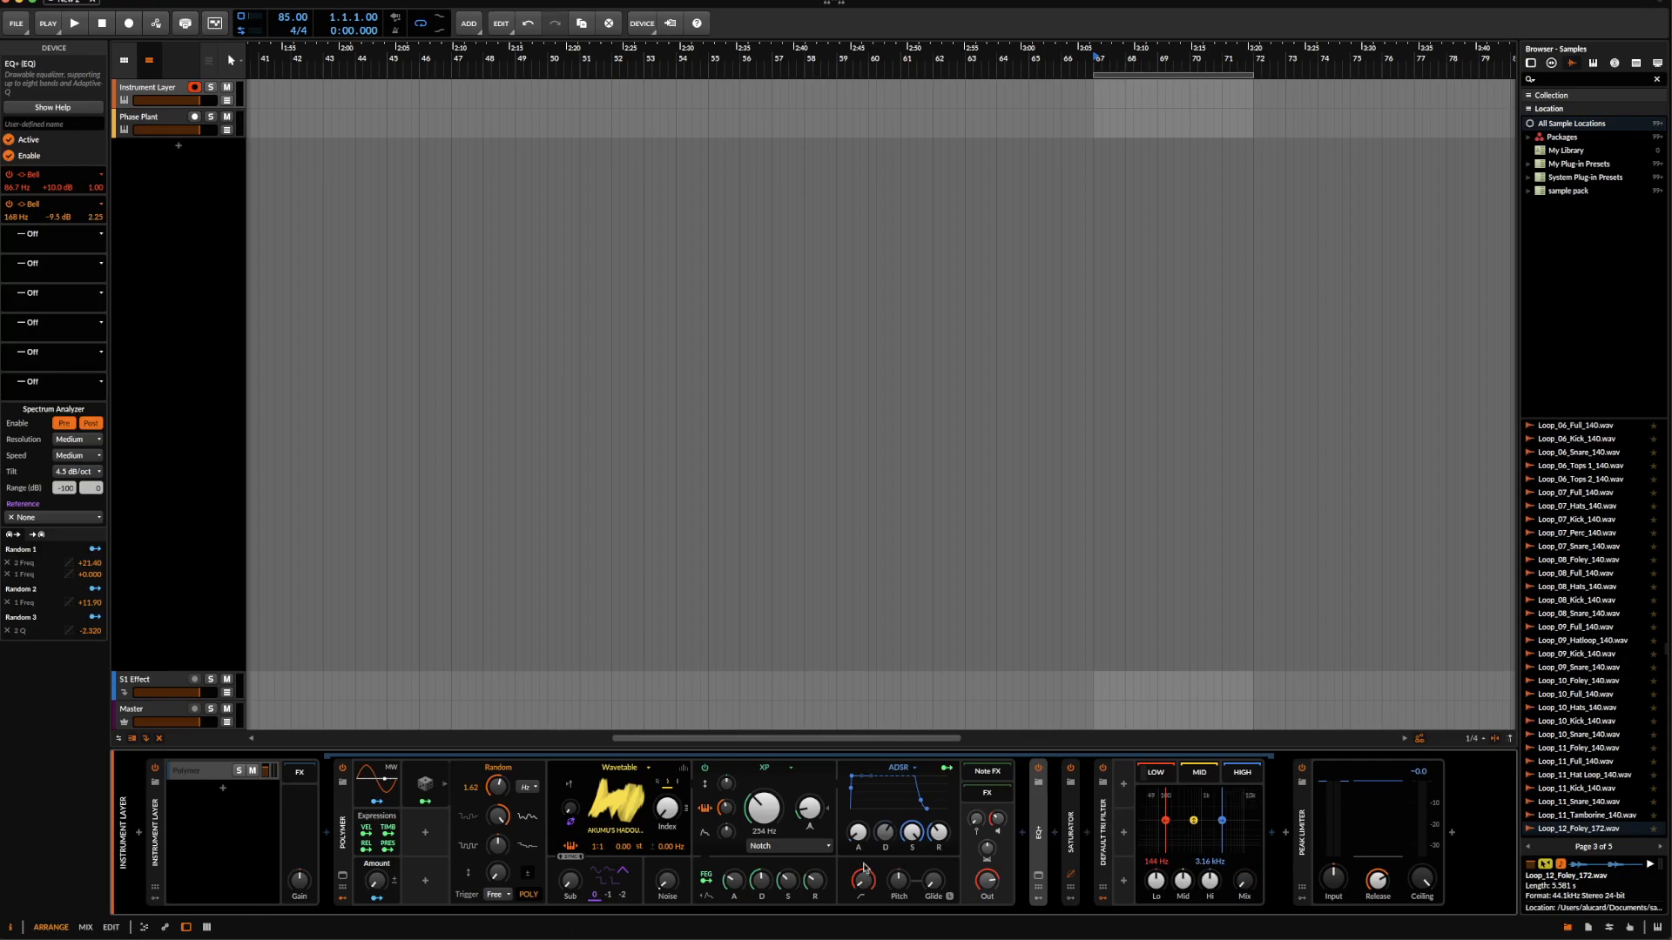
click(375, 901)
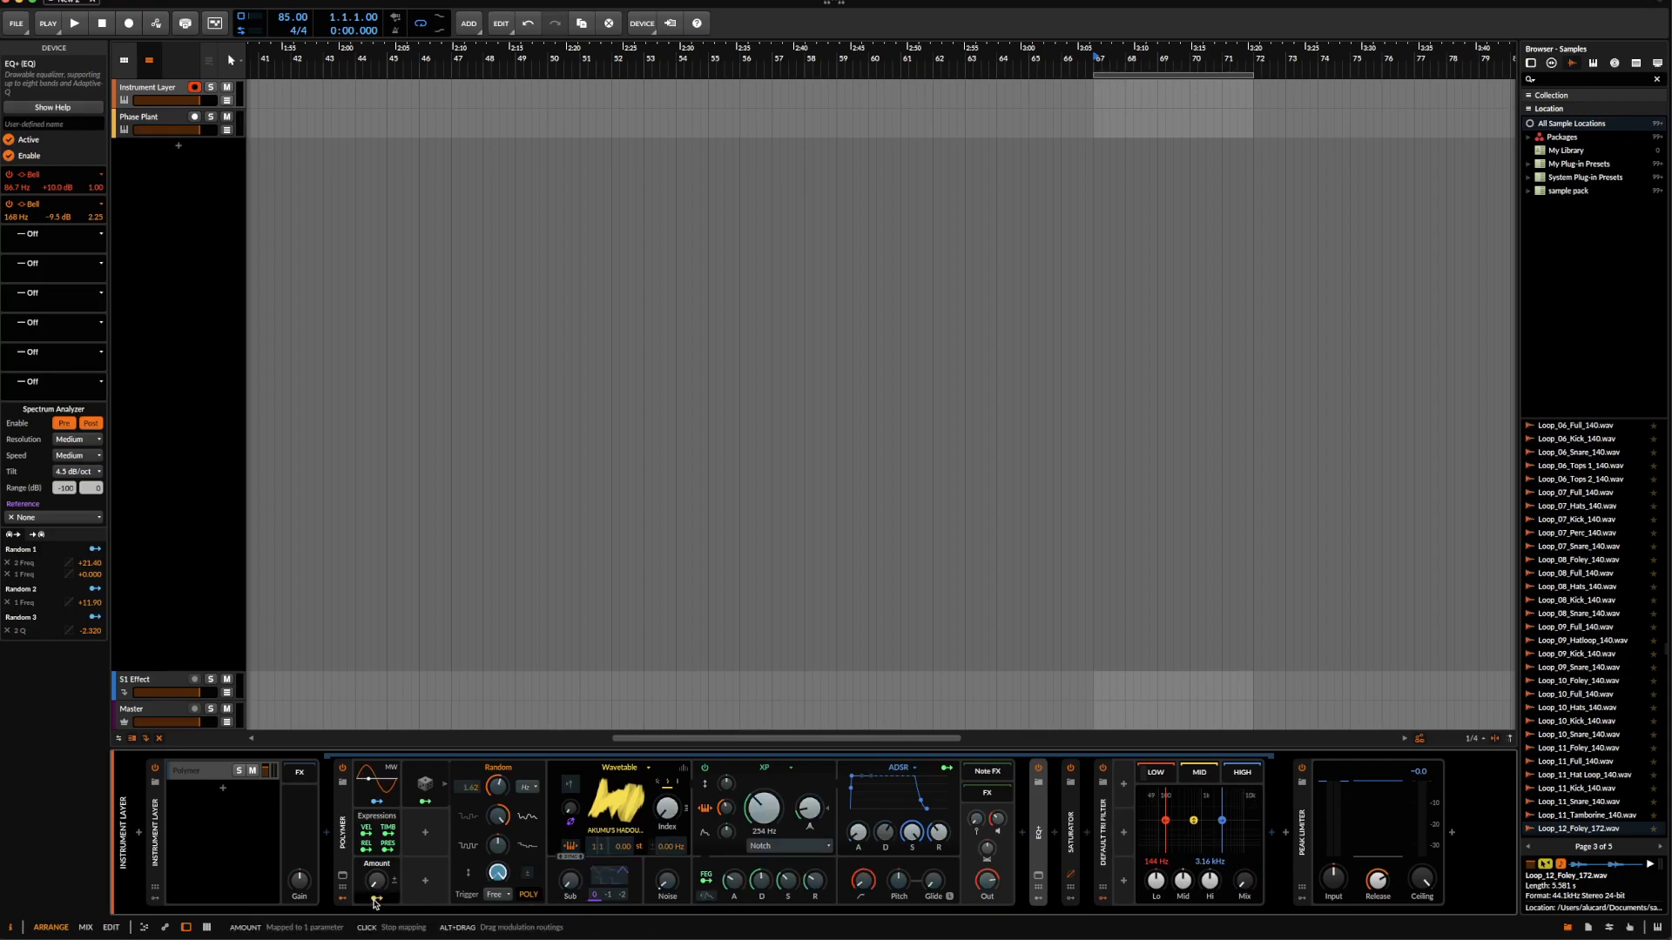
click(375, 901)
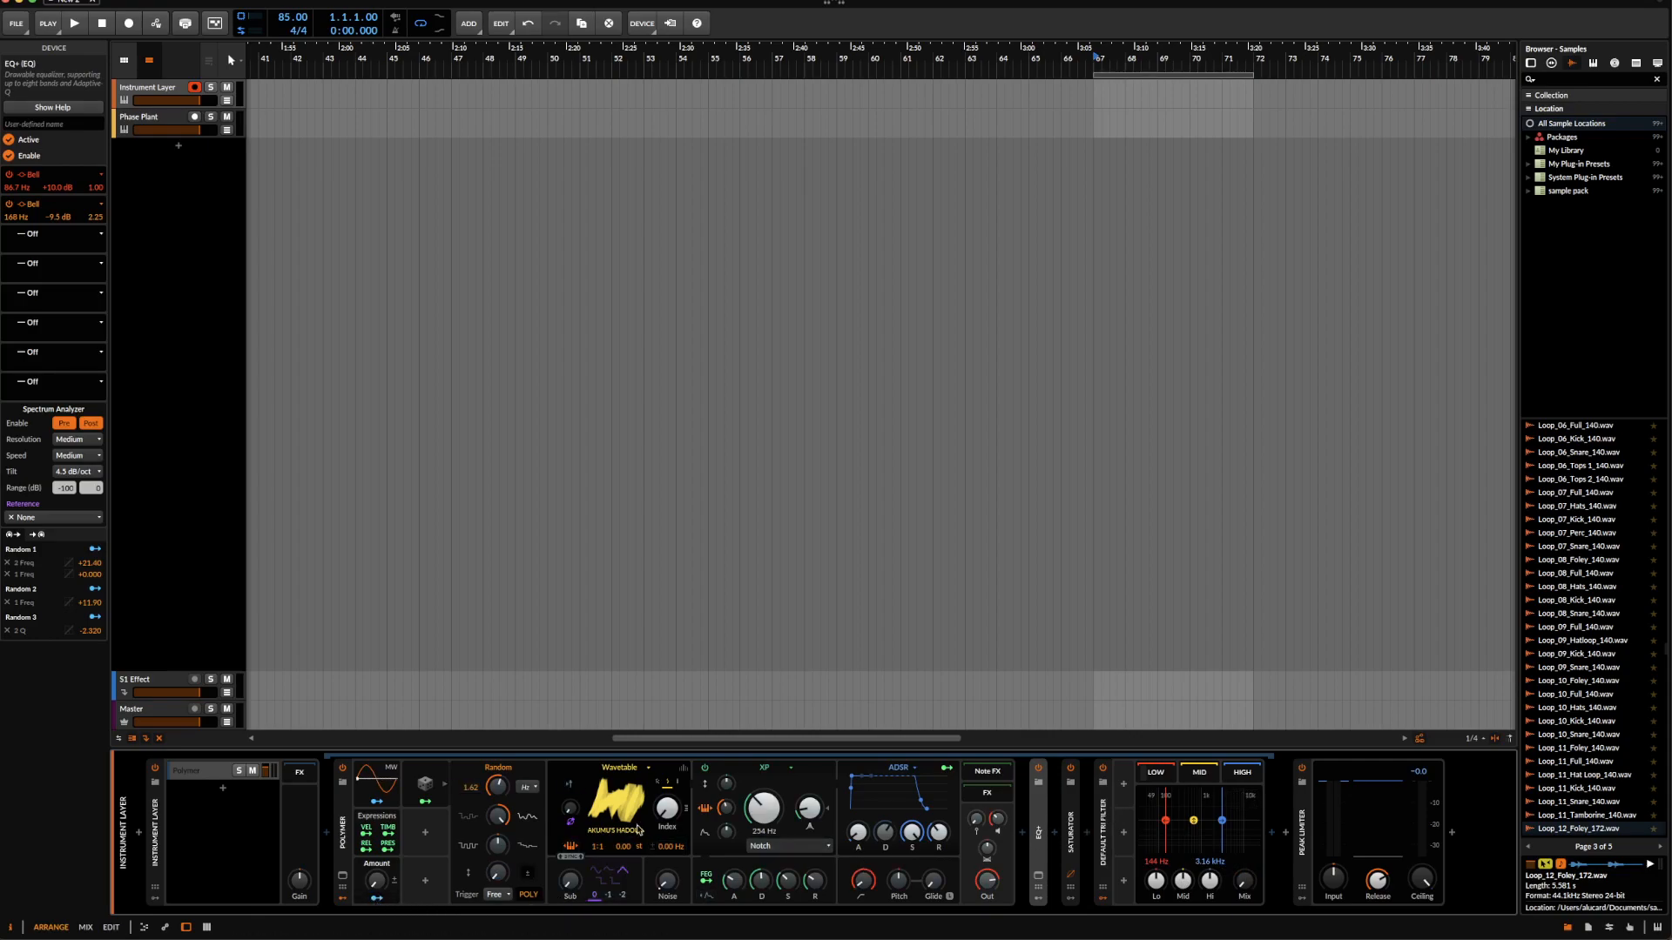
shift+click(1062, 810)
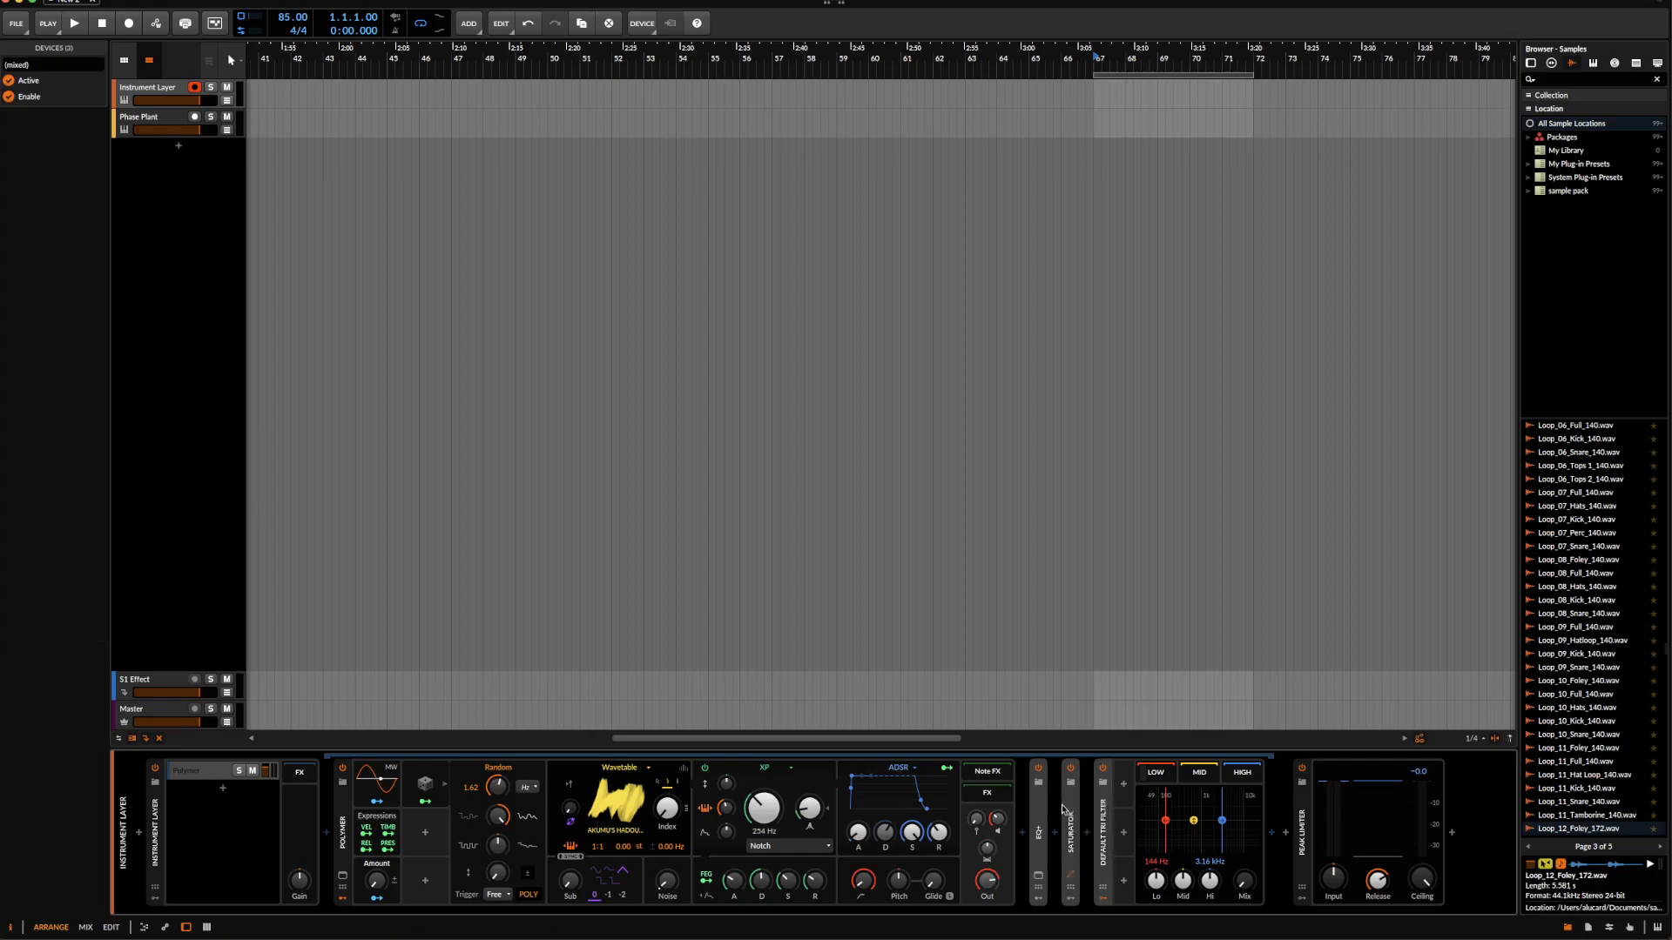
key(Delete)
click(1003, 793)
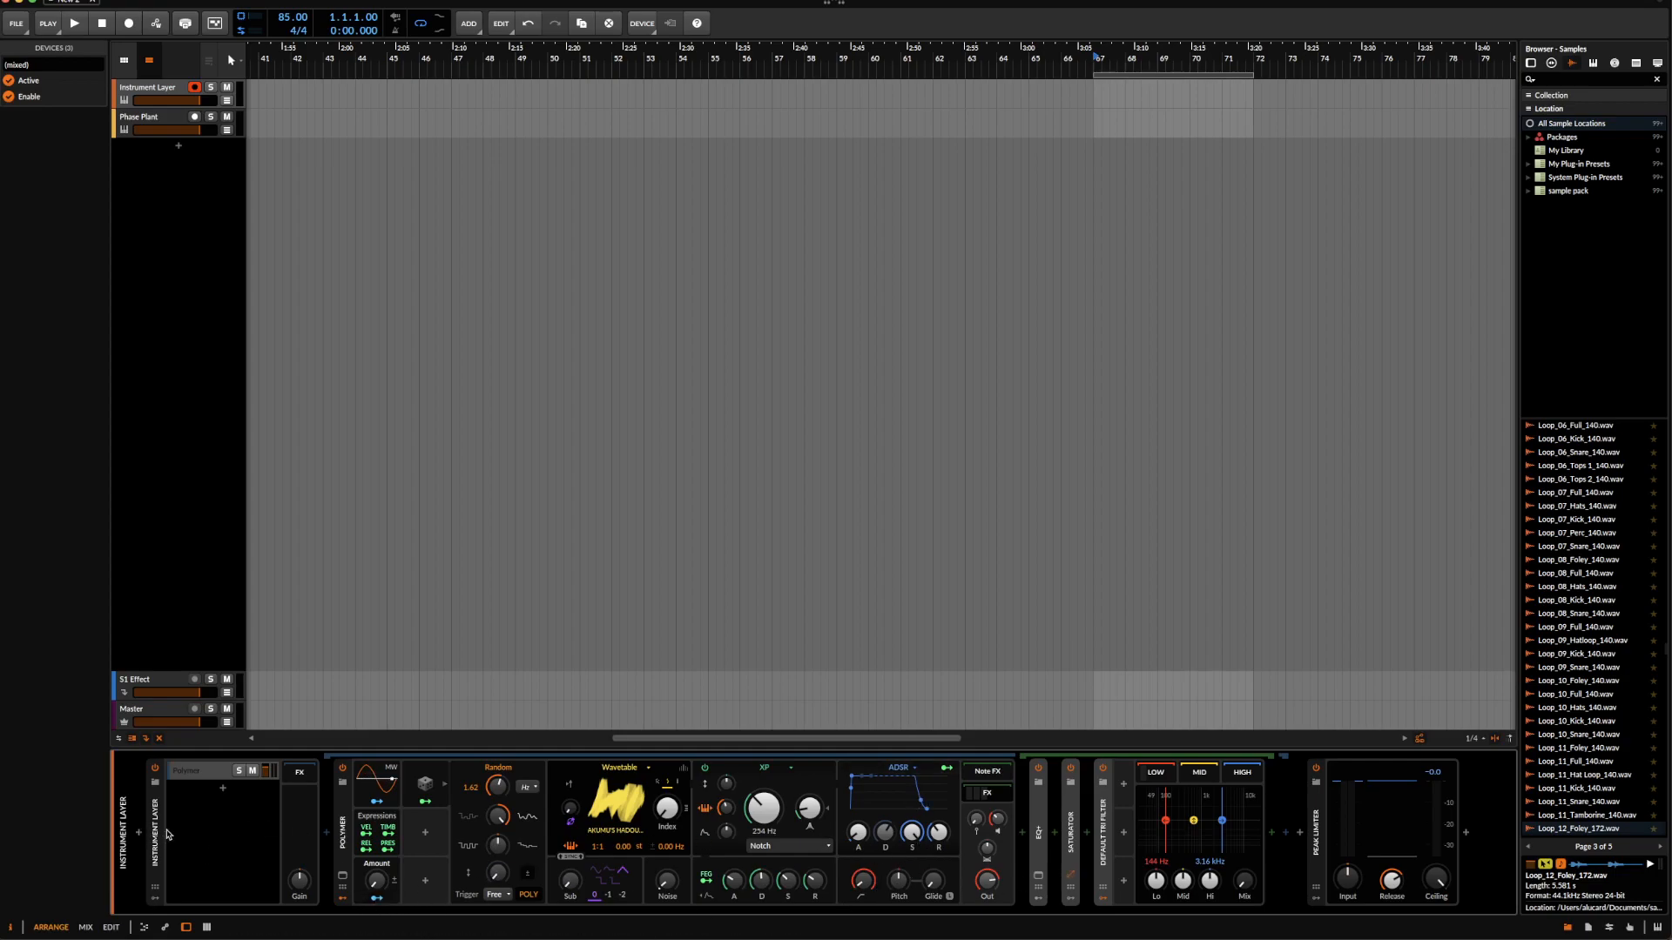
click(156, 897)
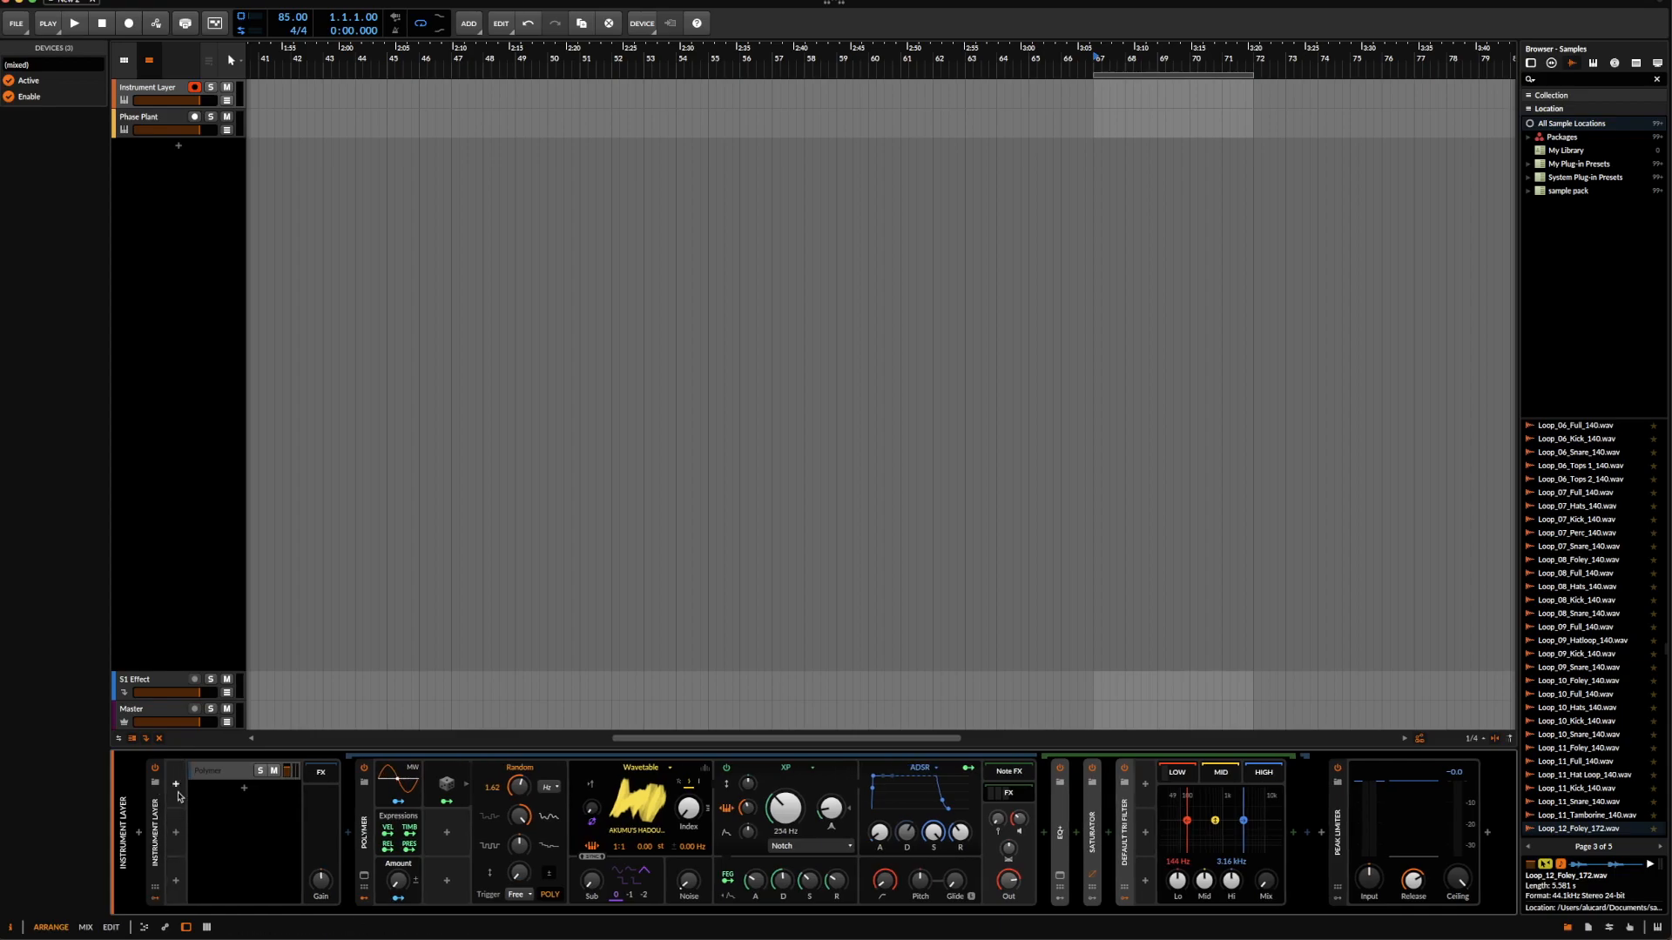
click(156, 898)
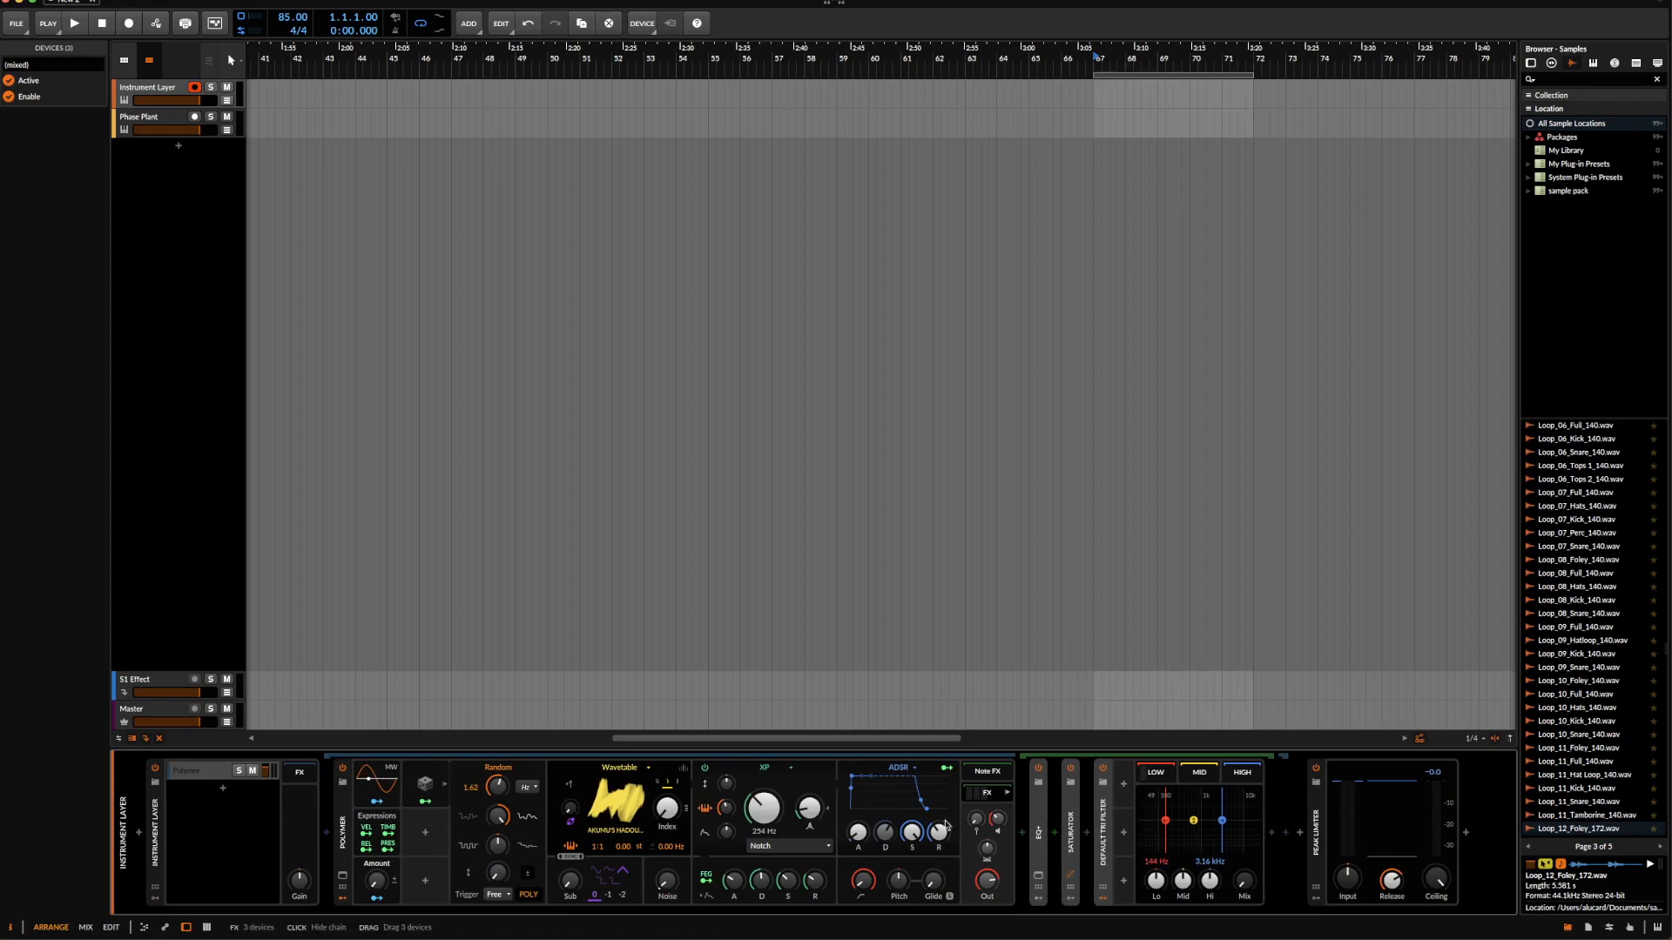
- Map the Polymer's Amount macro to the Multiband FX-3's Mix and reset Amount to its default
drag(379, 890, 1244, 880)
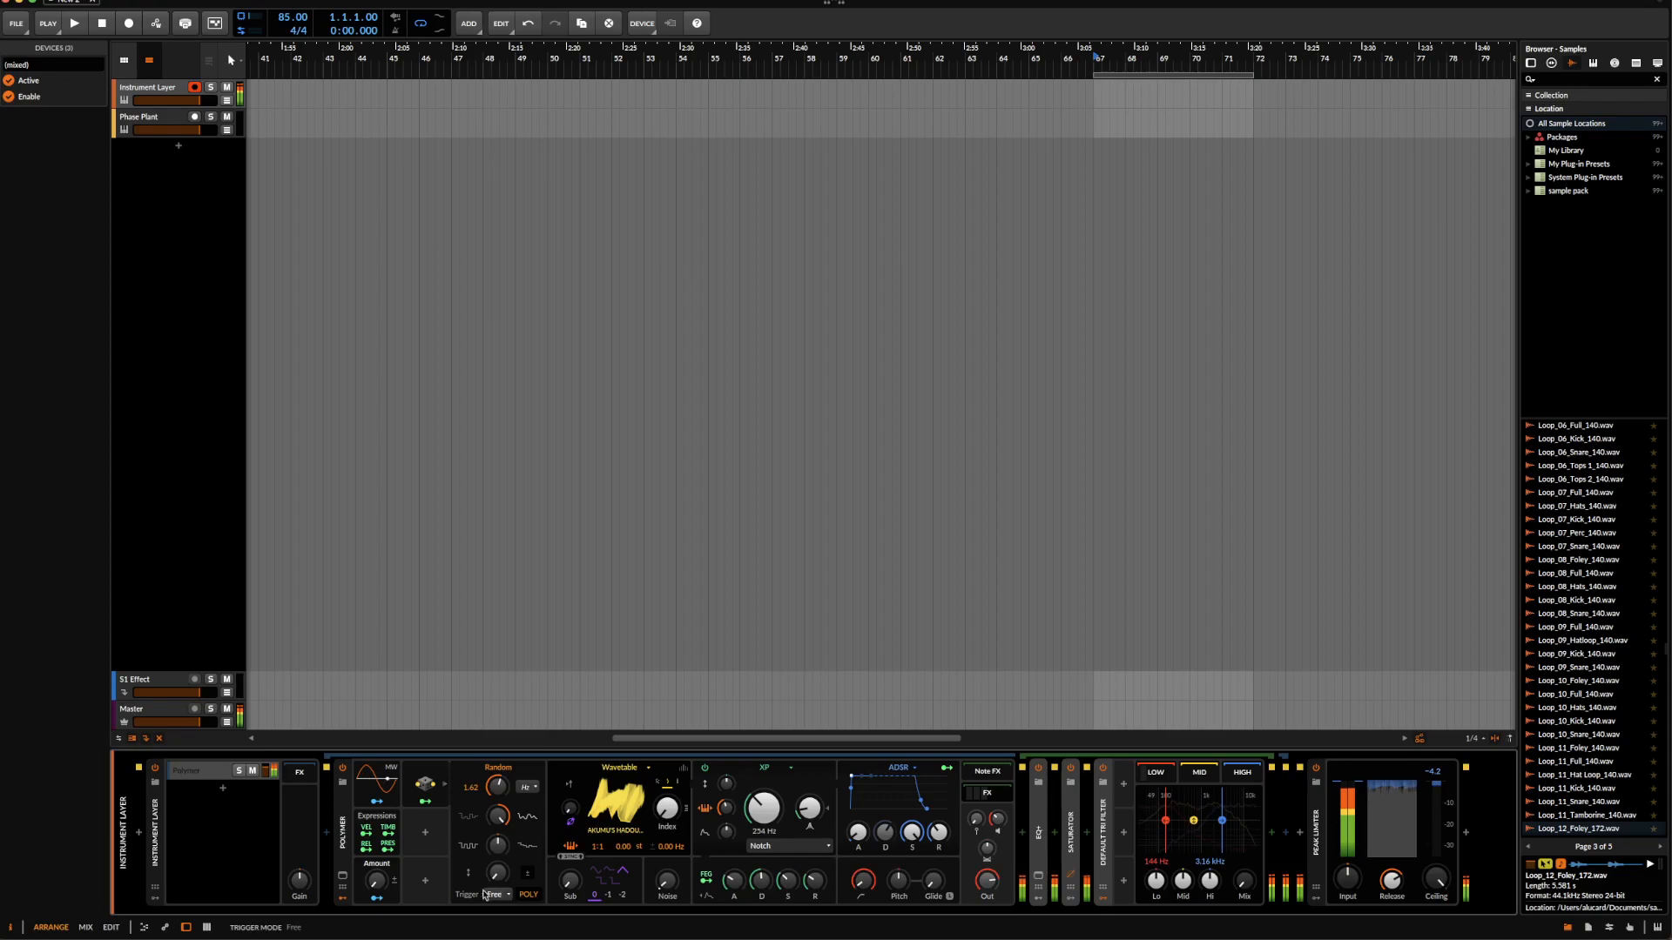
double_click(379, 881)
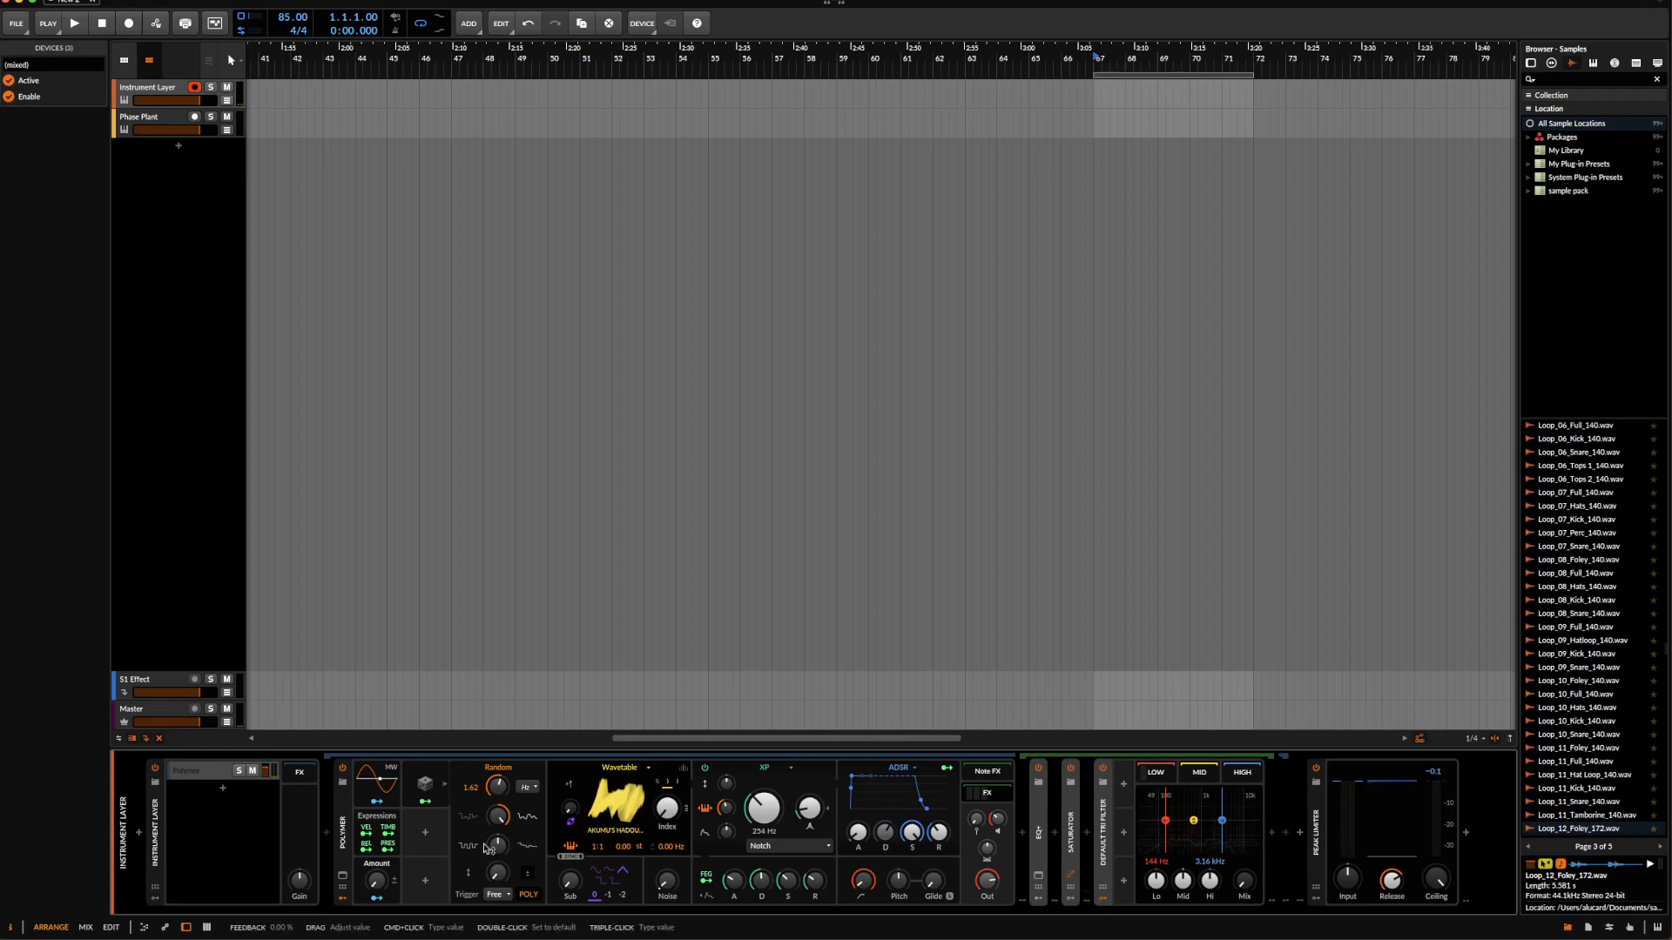
- Duplicate the Polymer's Random modulator into the slot below it and open the copy's settings
click(427, 788)
drag(429, 785, 428, 835)
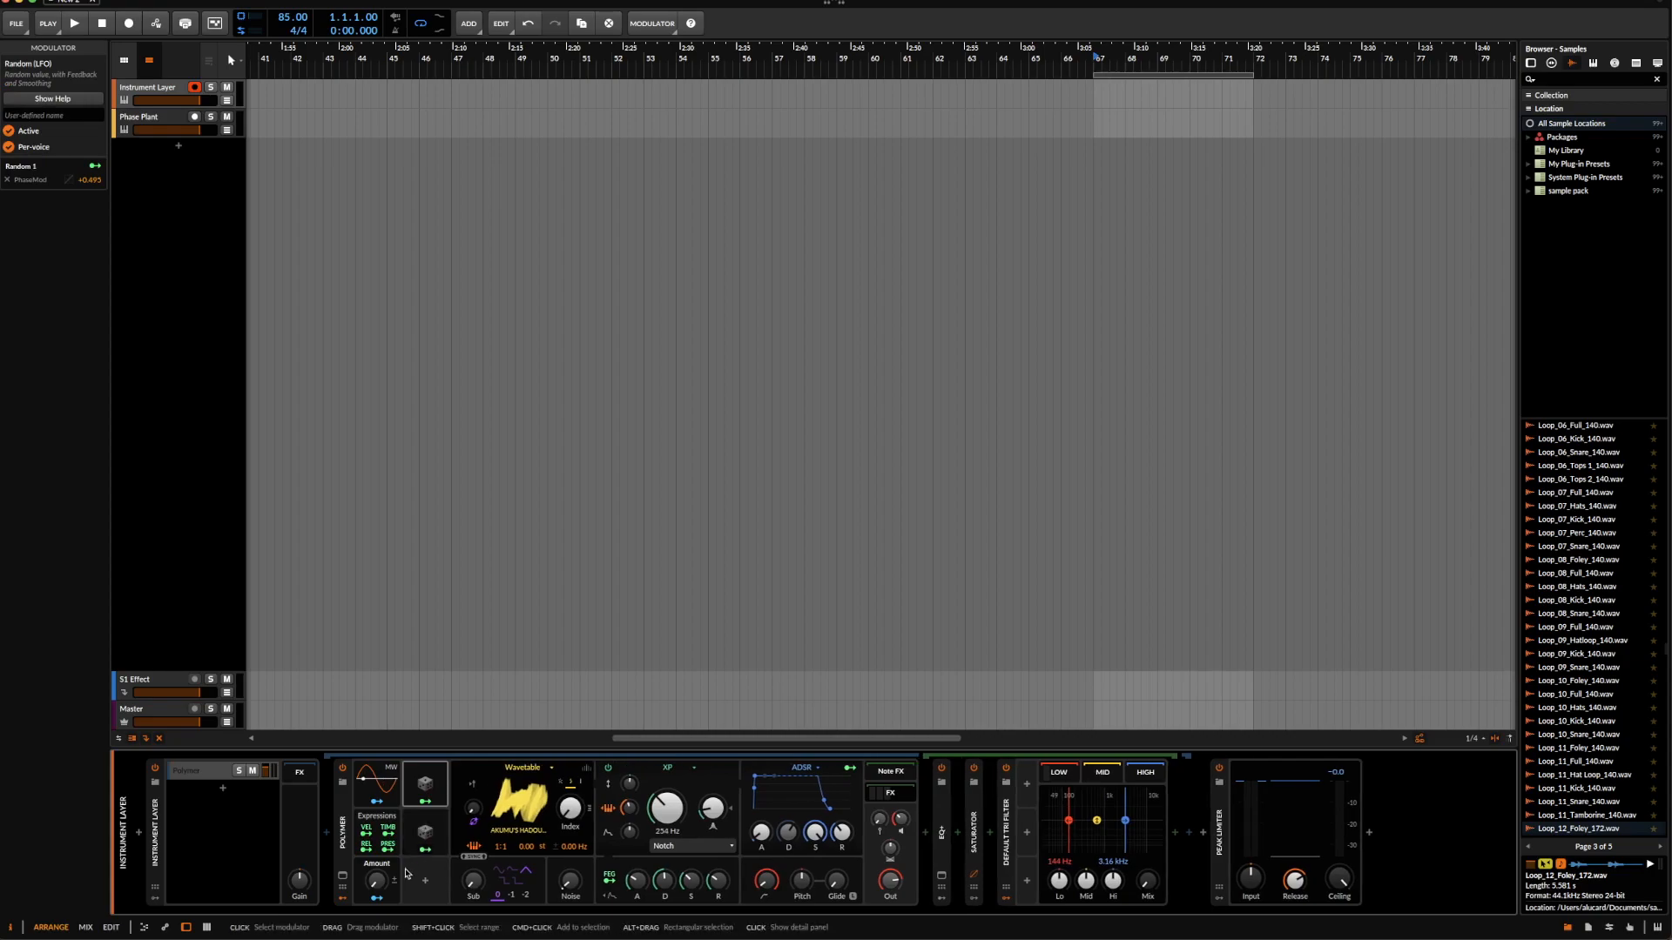
click(443, 834)
drag(377, 887, 377, 891)
click(428, 798)
click(424, 828)
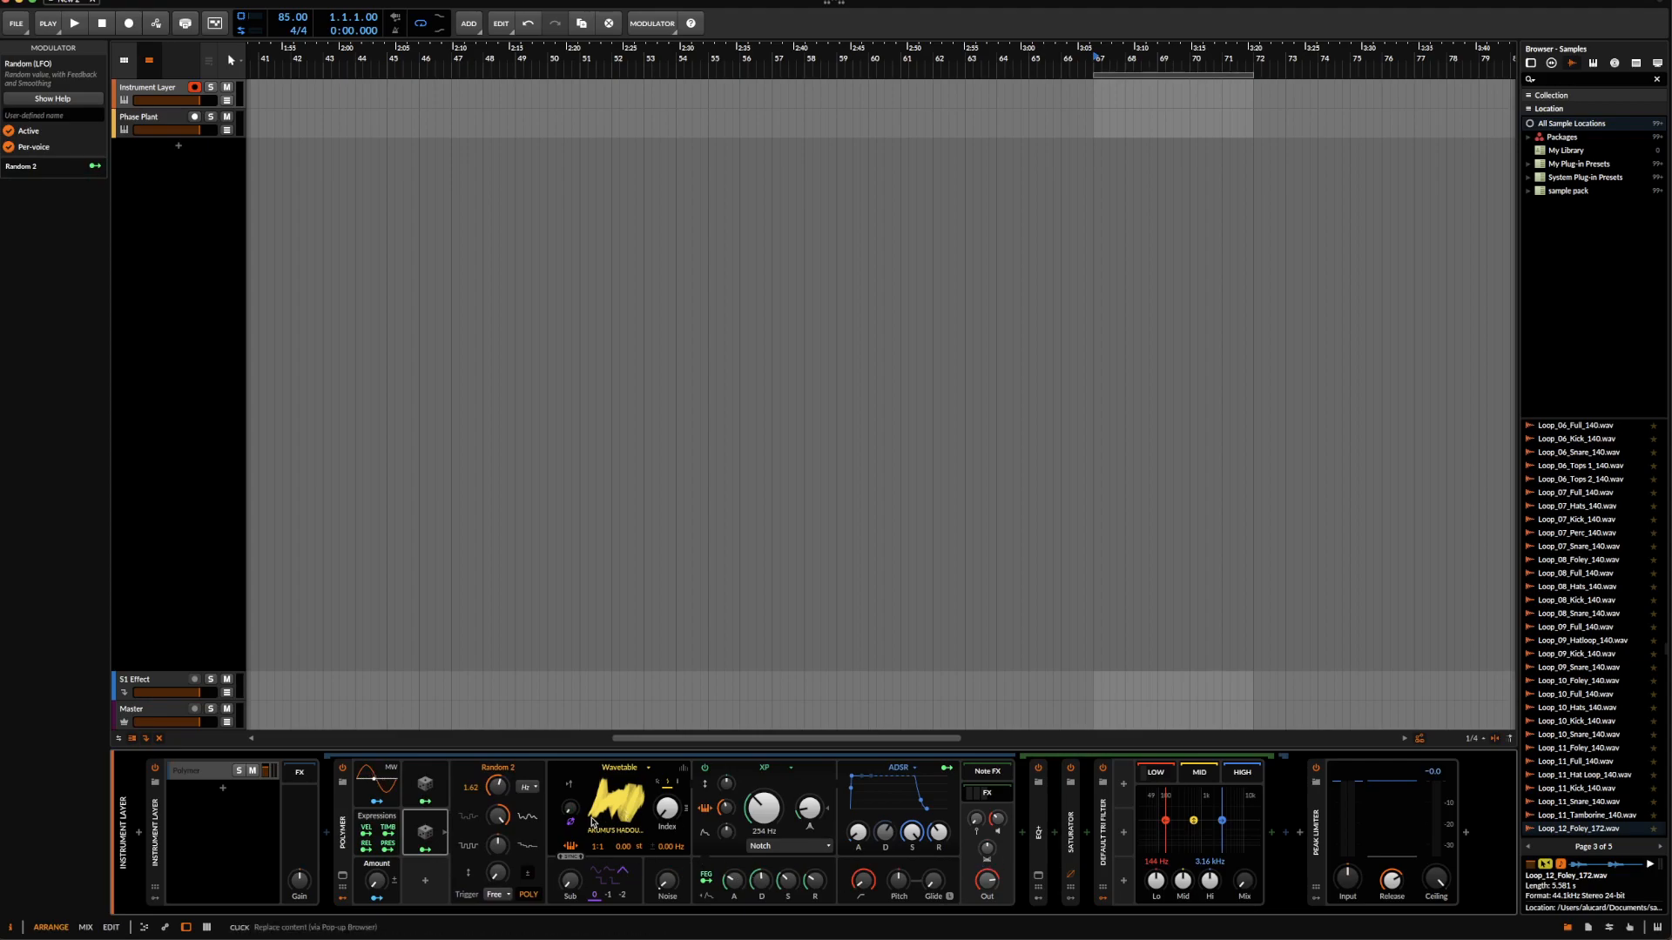
- Try the Amount macro at 100 % and delete the duplicated Random modulator
drag(377, 881, 377, 788)
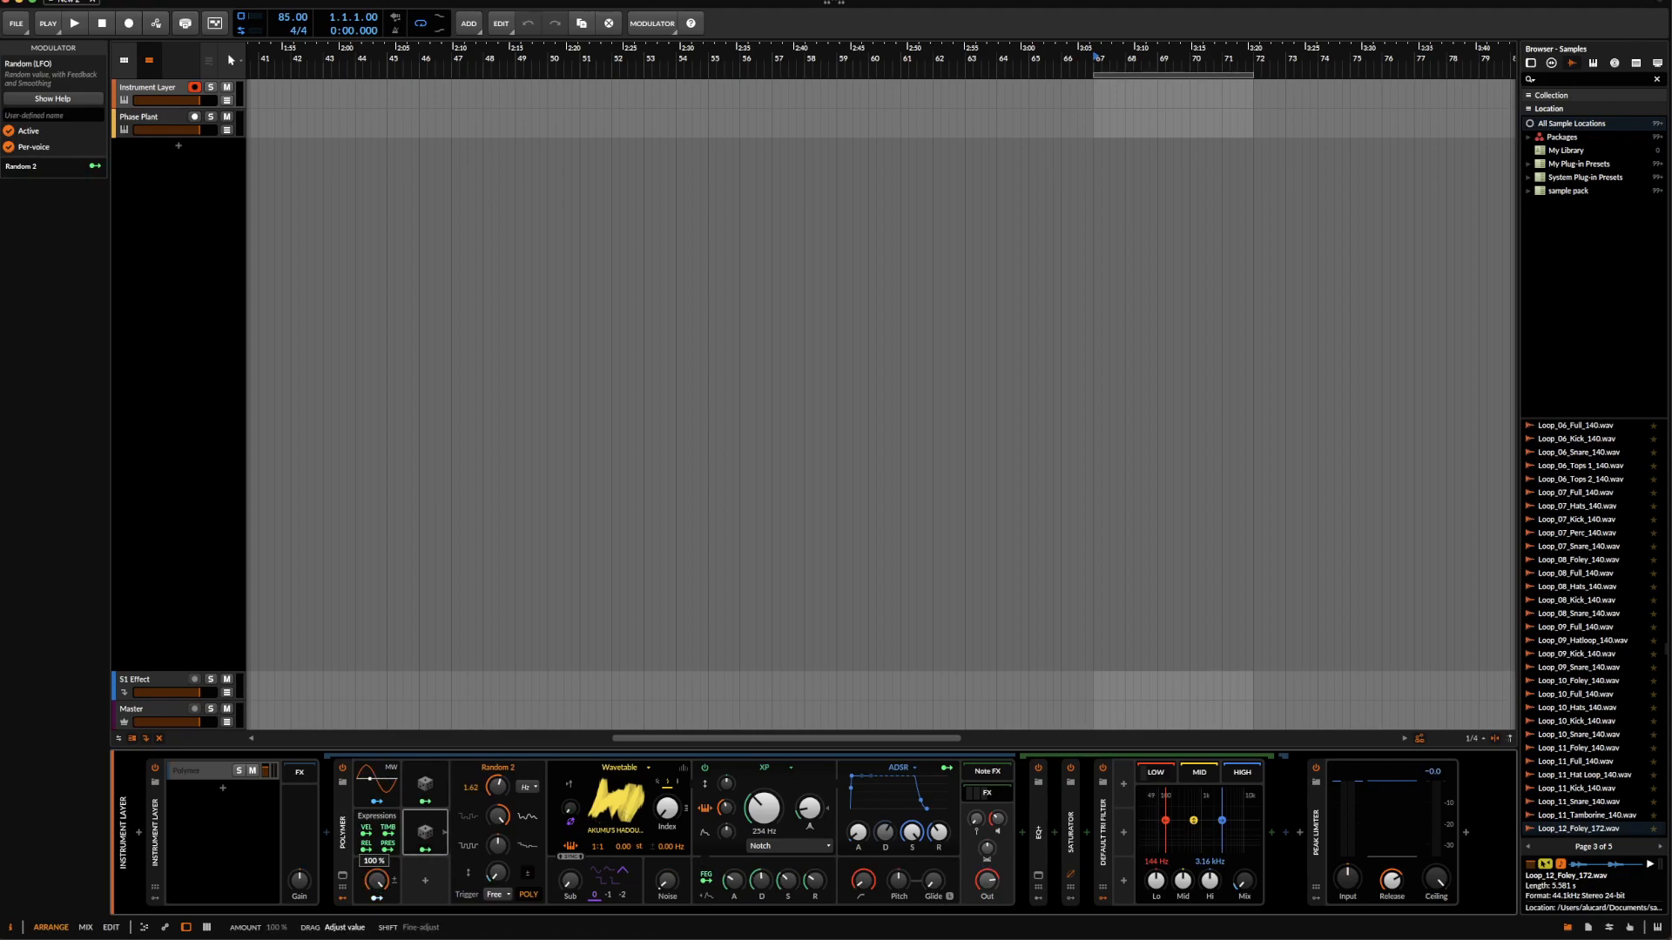
click(430, 829)
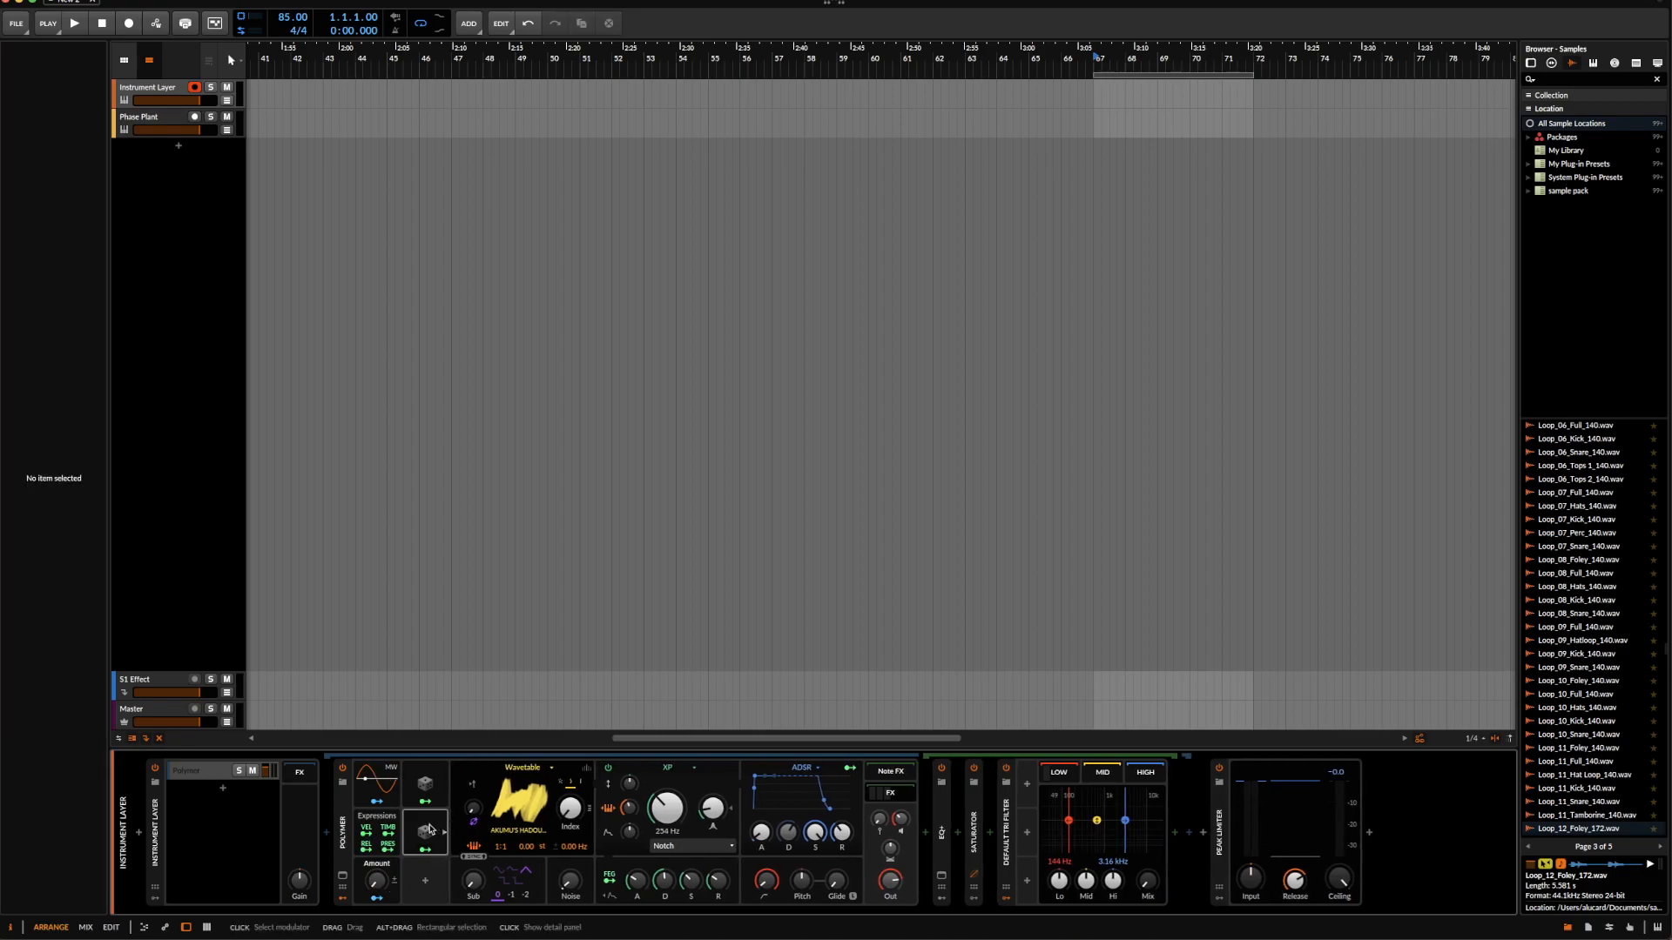
click(430, 825)
key(Delete)
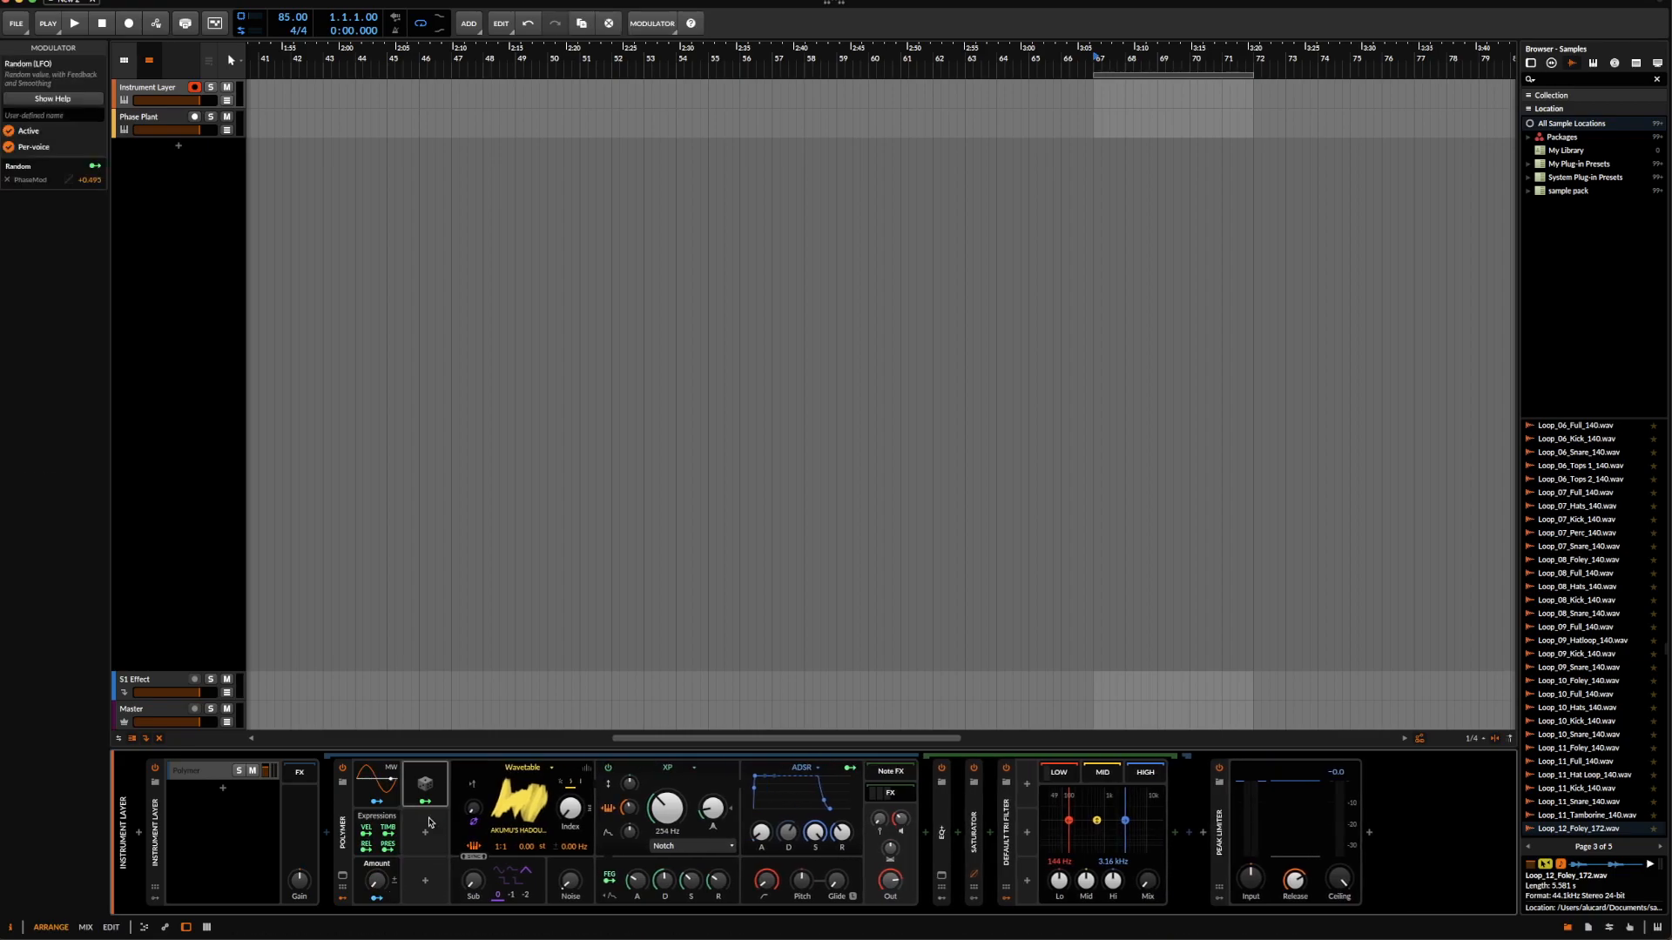
- Add a Macro modulator to the Polymer in the empty slot below its Random modulator
click(430, 831)
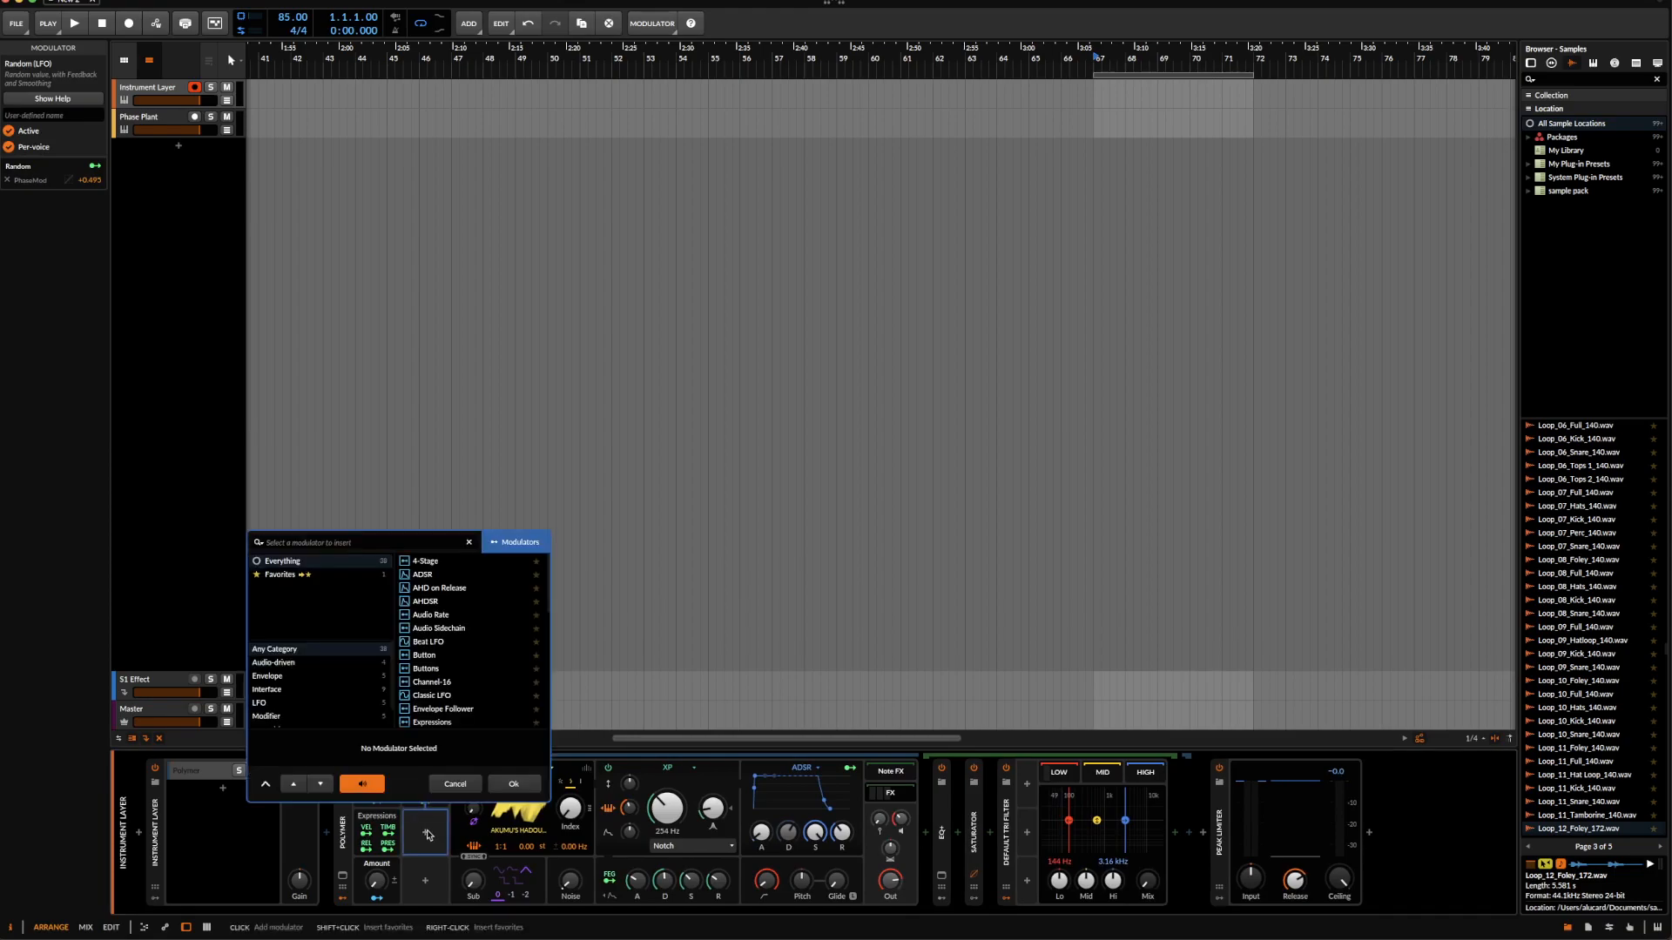
double_click(446, 699)
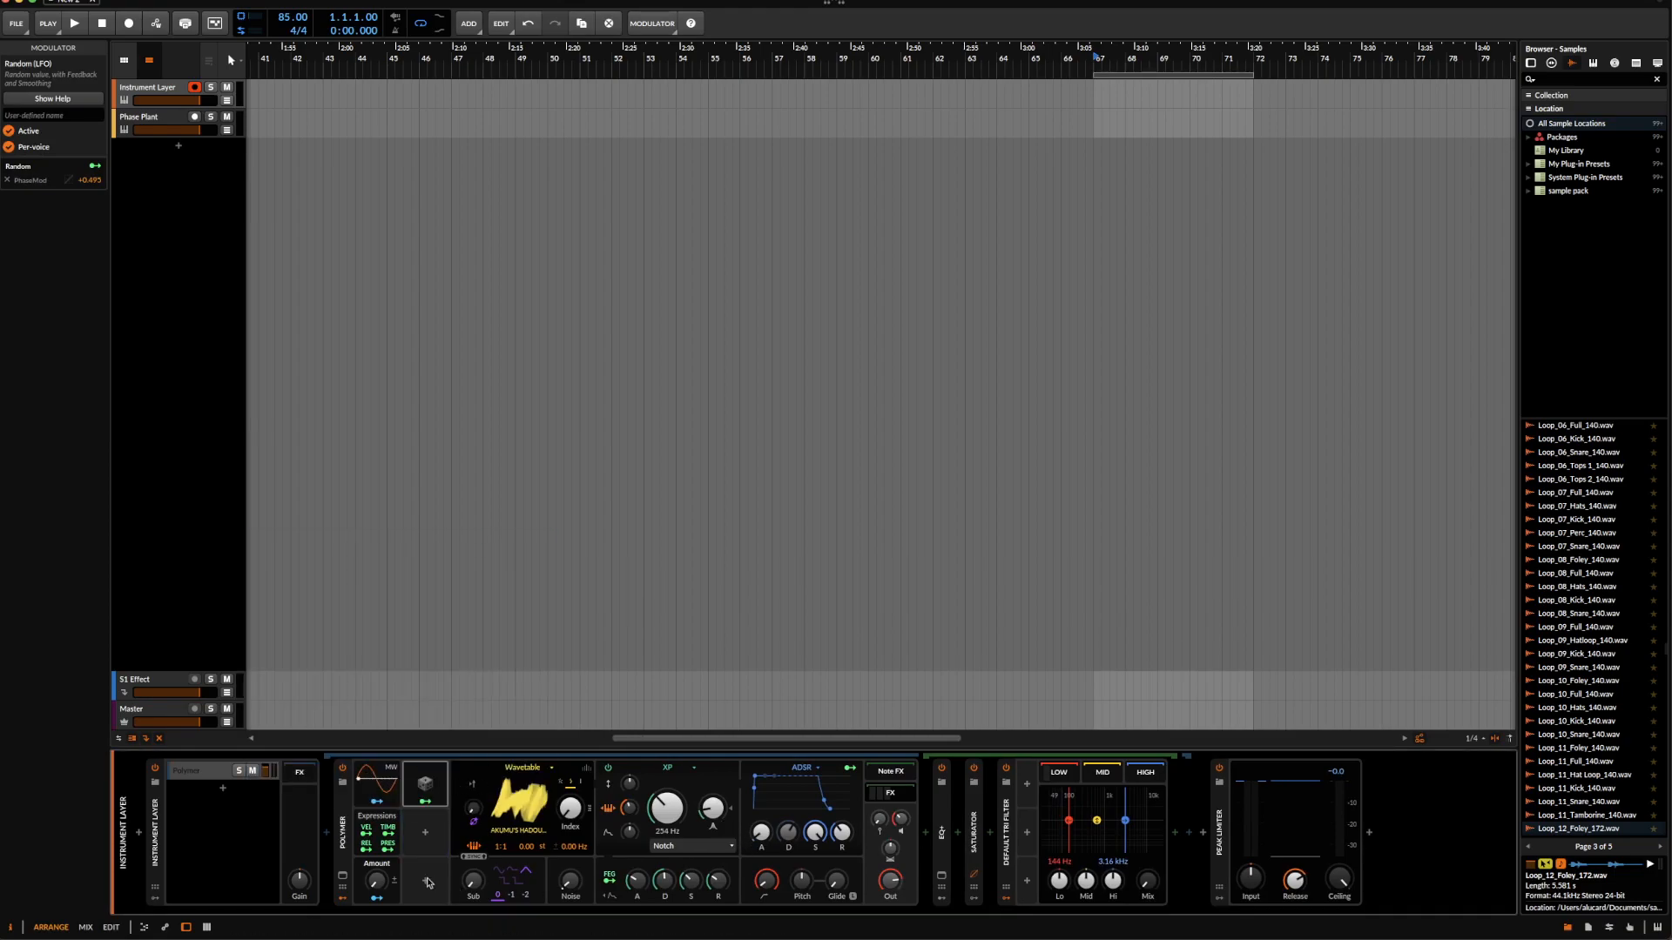
click(425, 833)
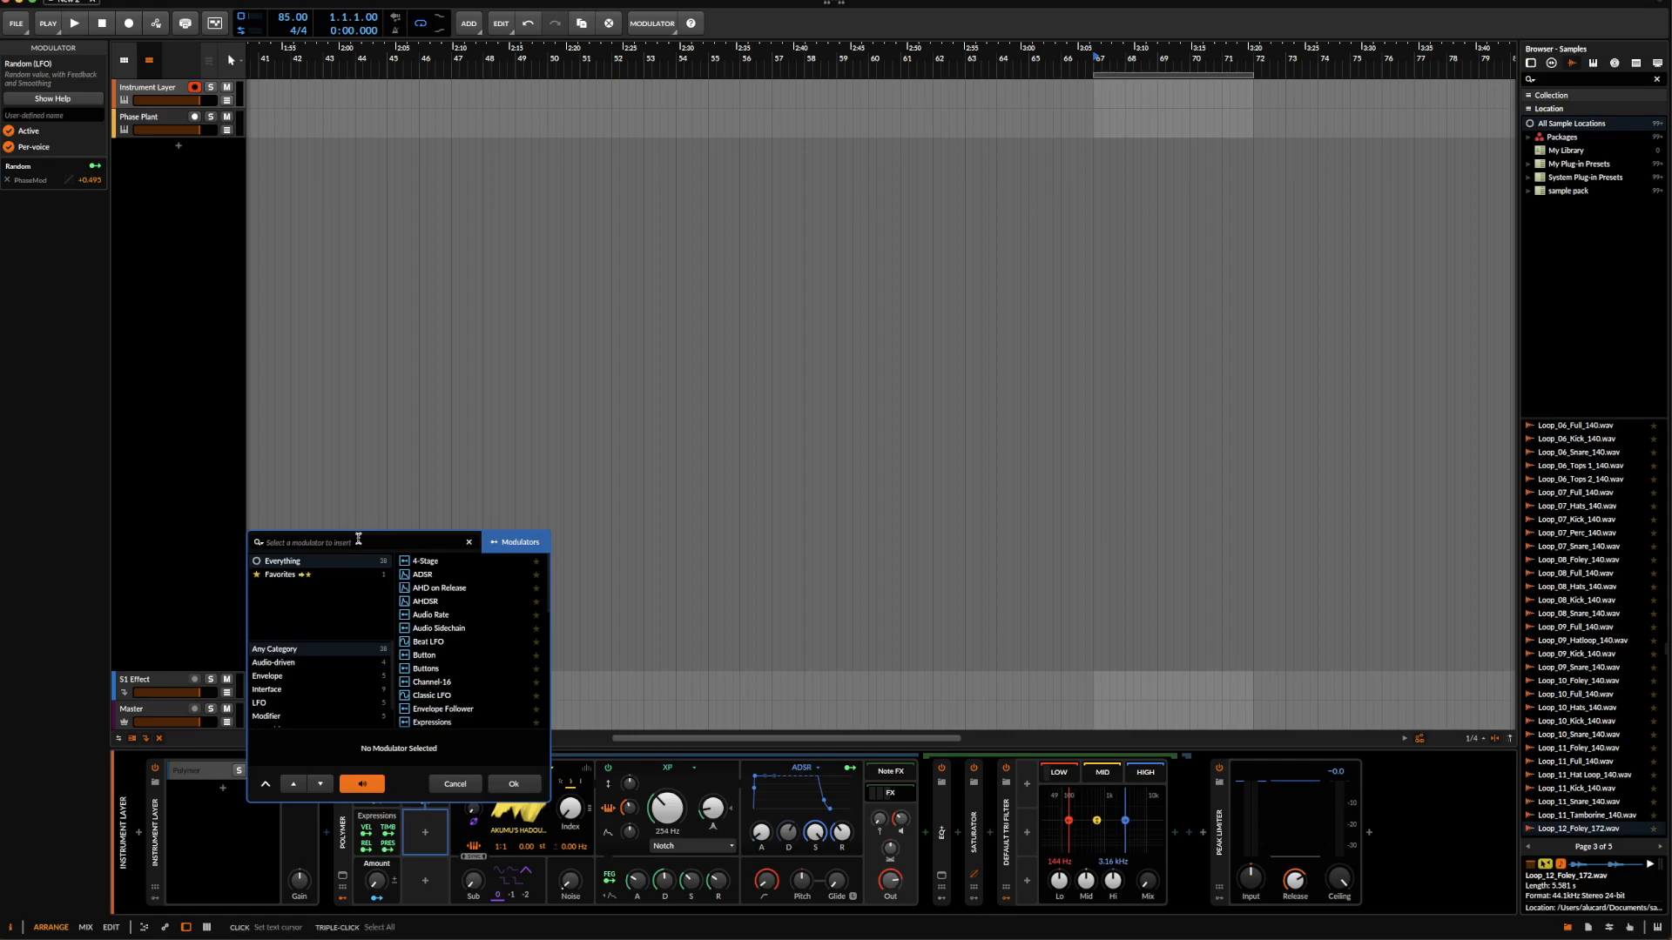
text(MACRO)
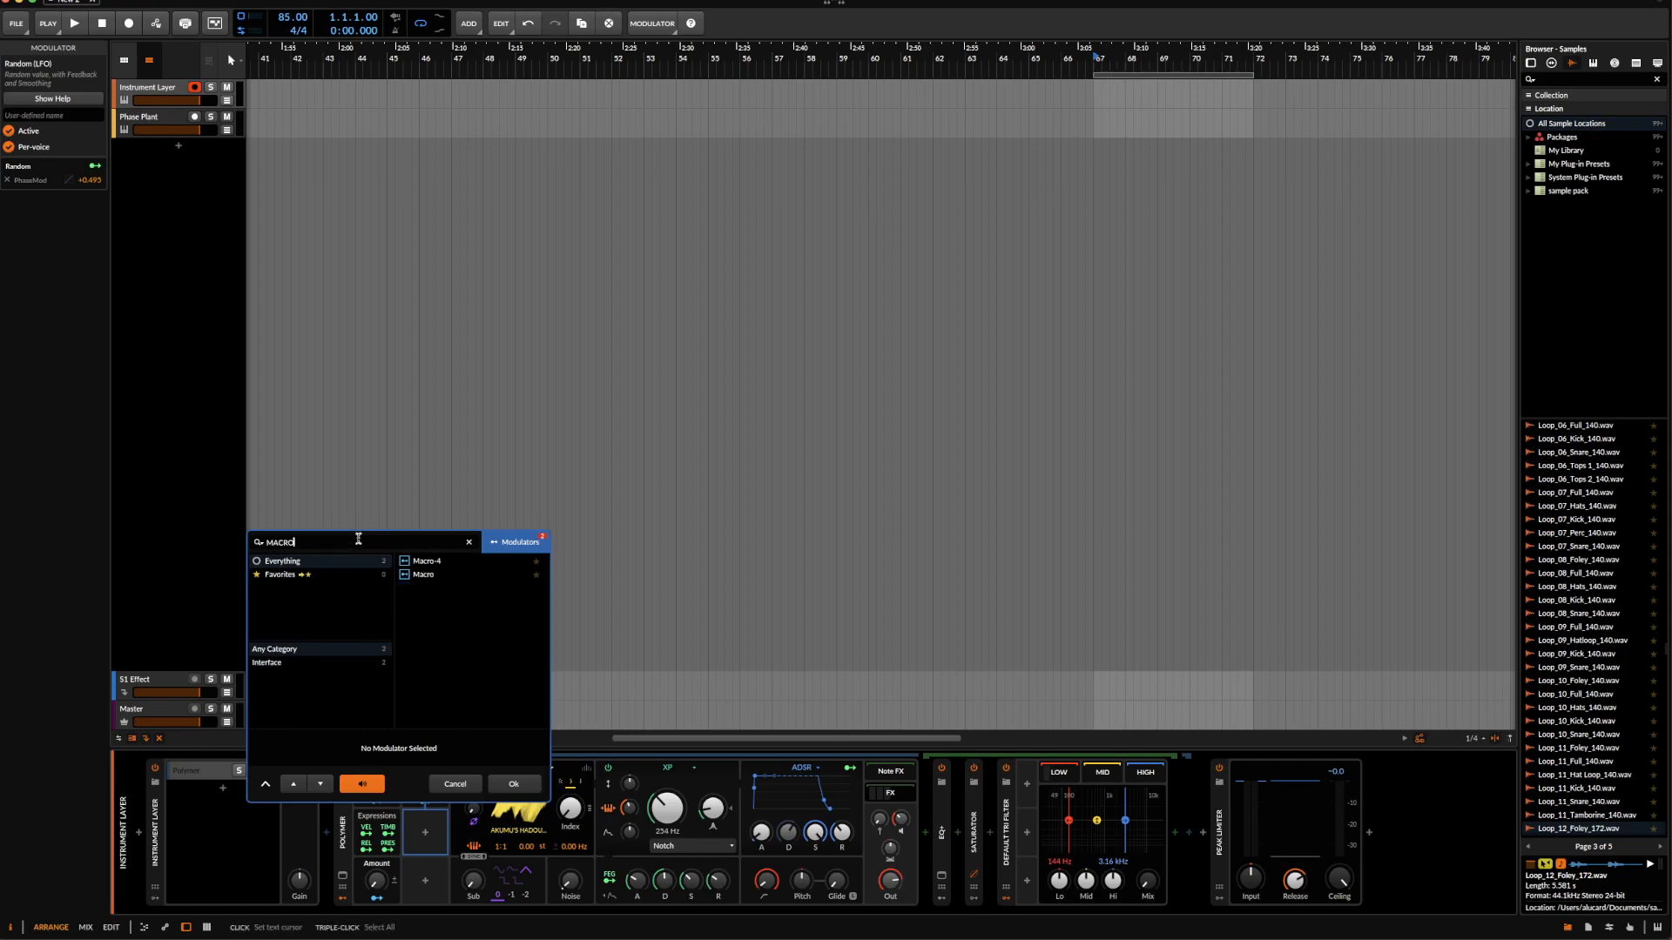
click(427, 574)
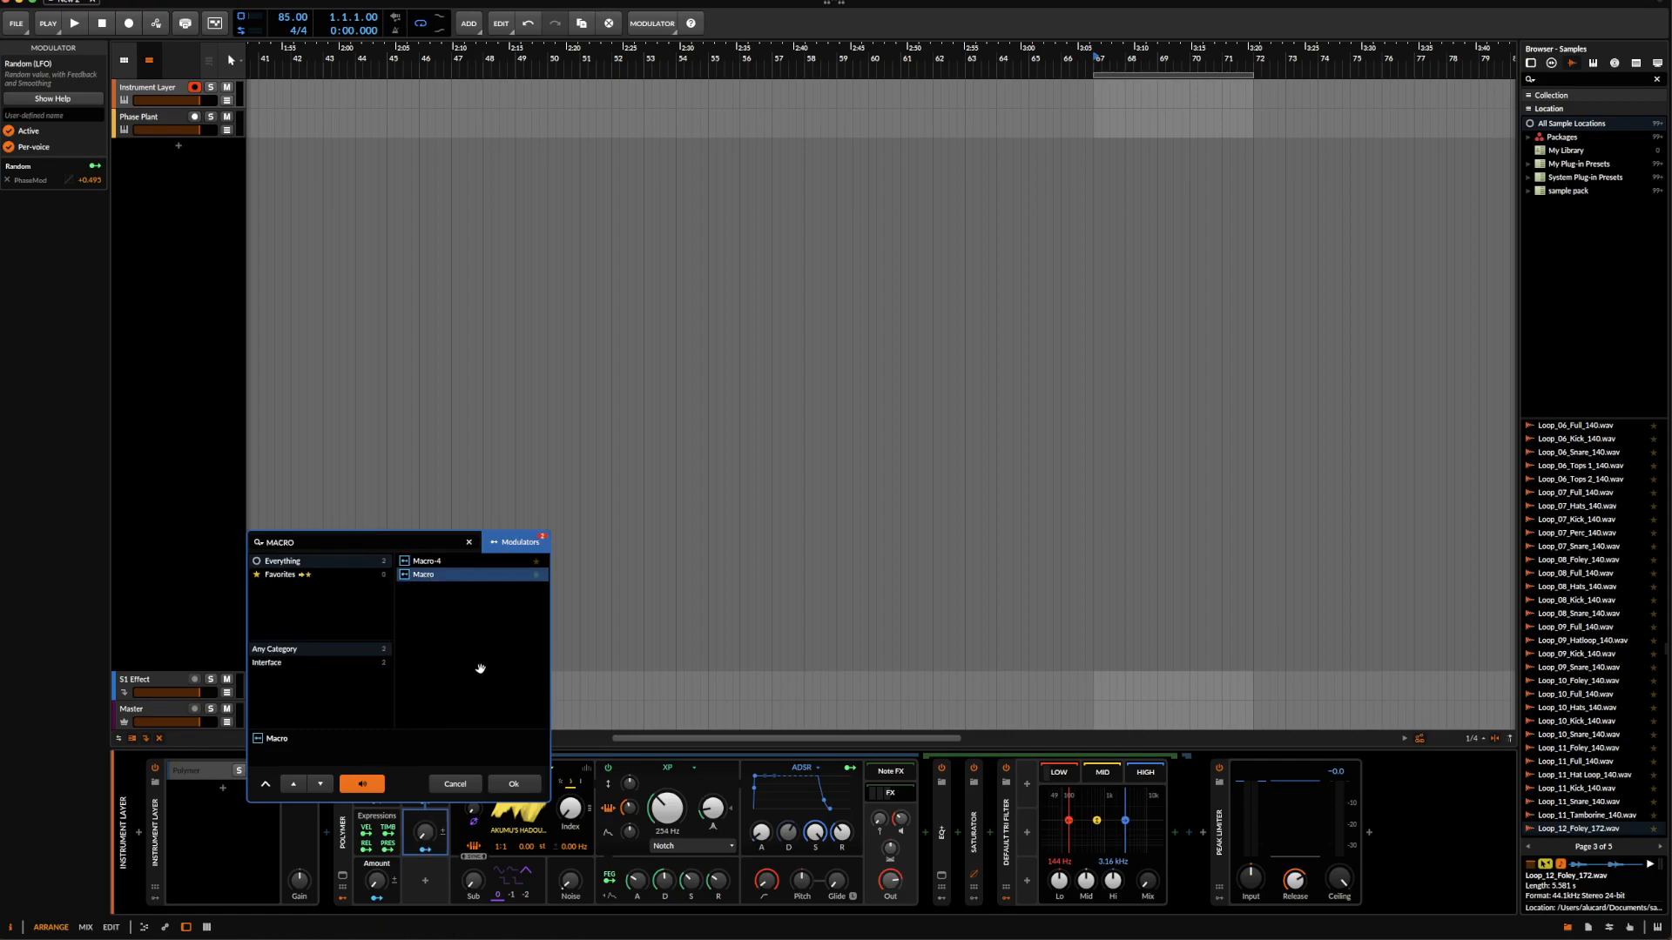
click(515, 783)
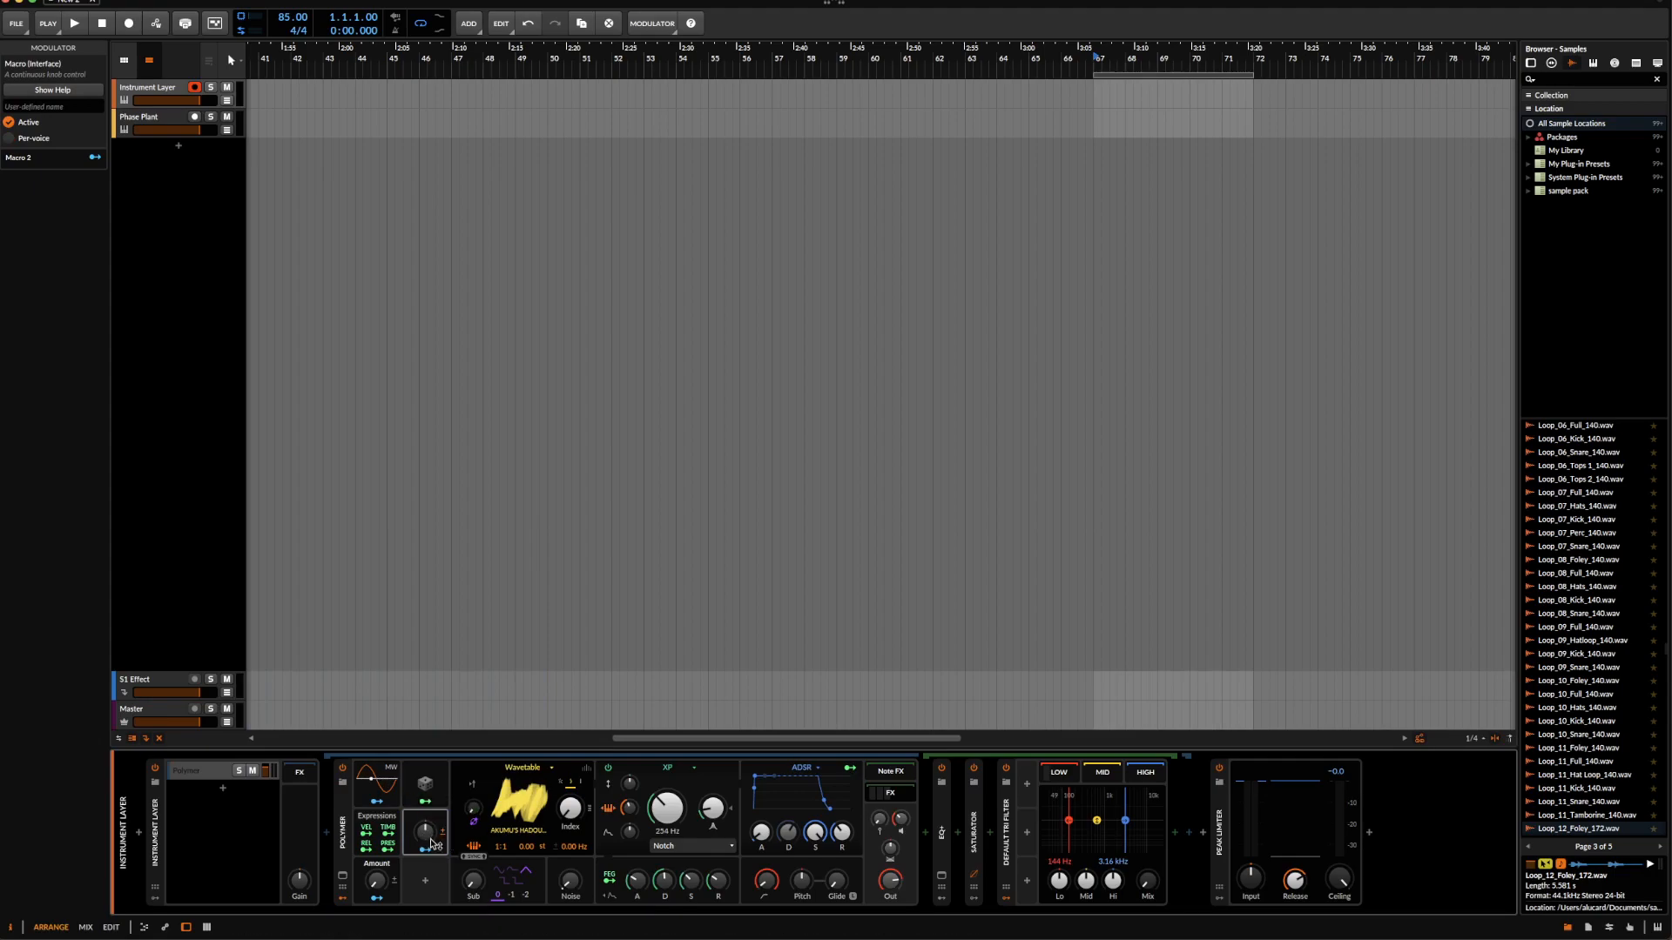
- Map the Polymer's new macro to the Random modulator's Rate and try the macro while playing
click(425, 786)
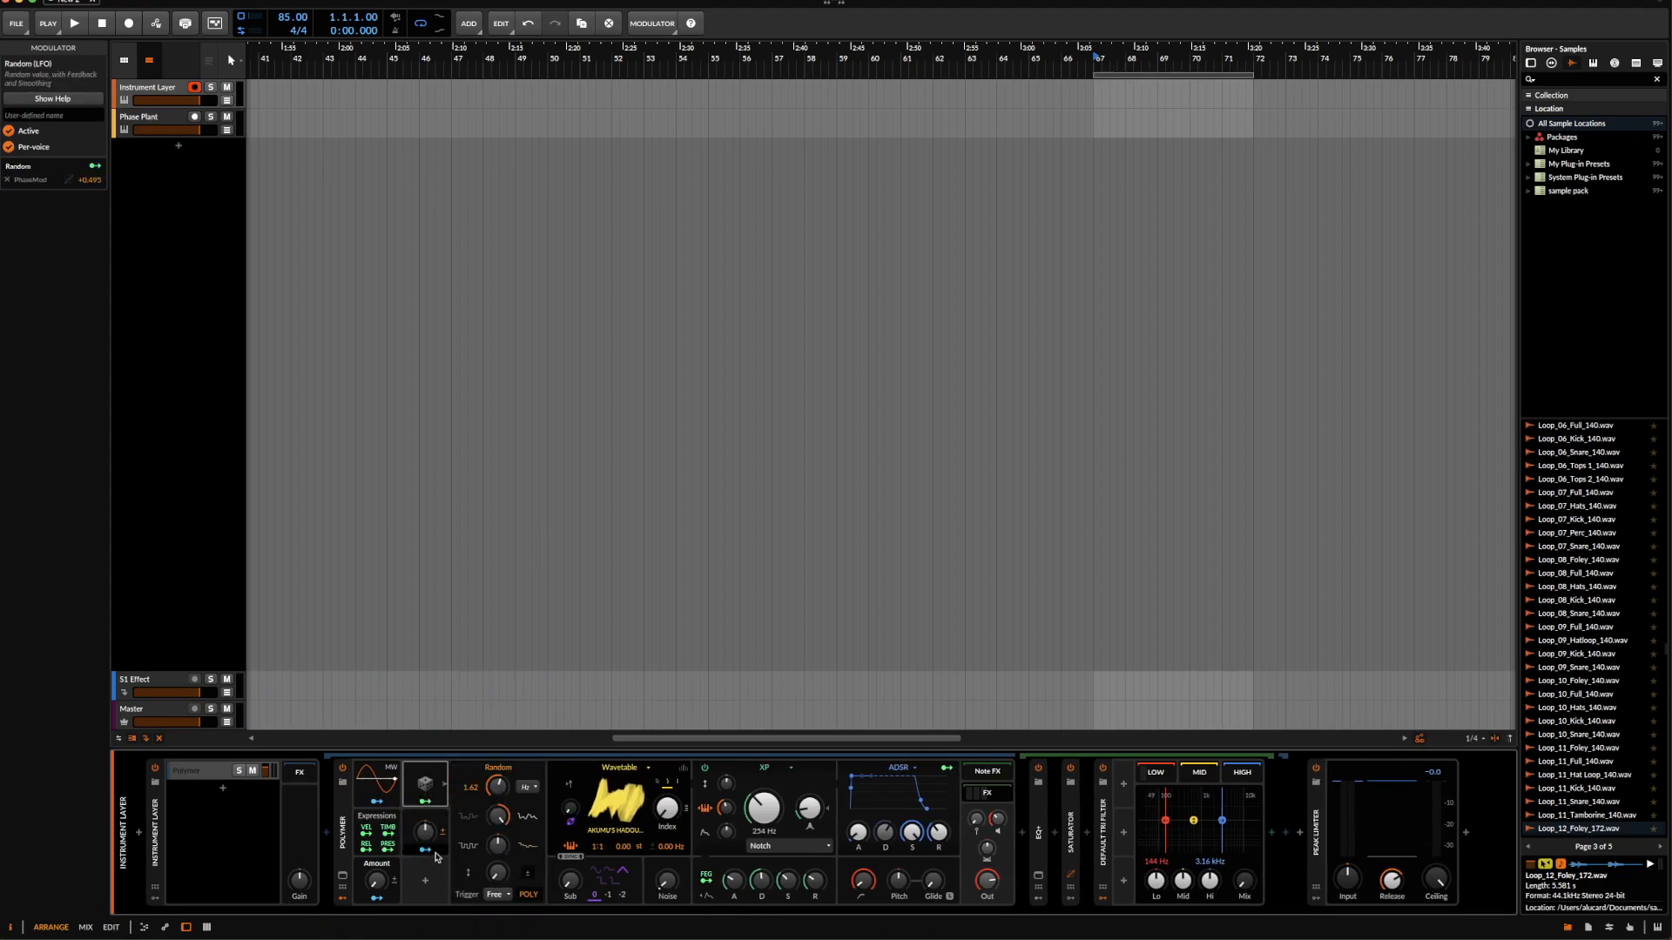
click(425, 849)
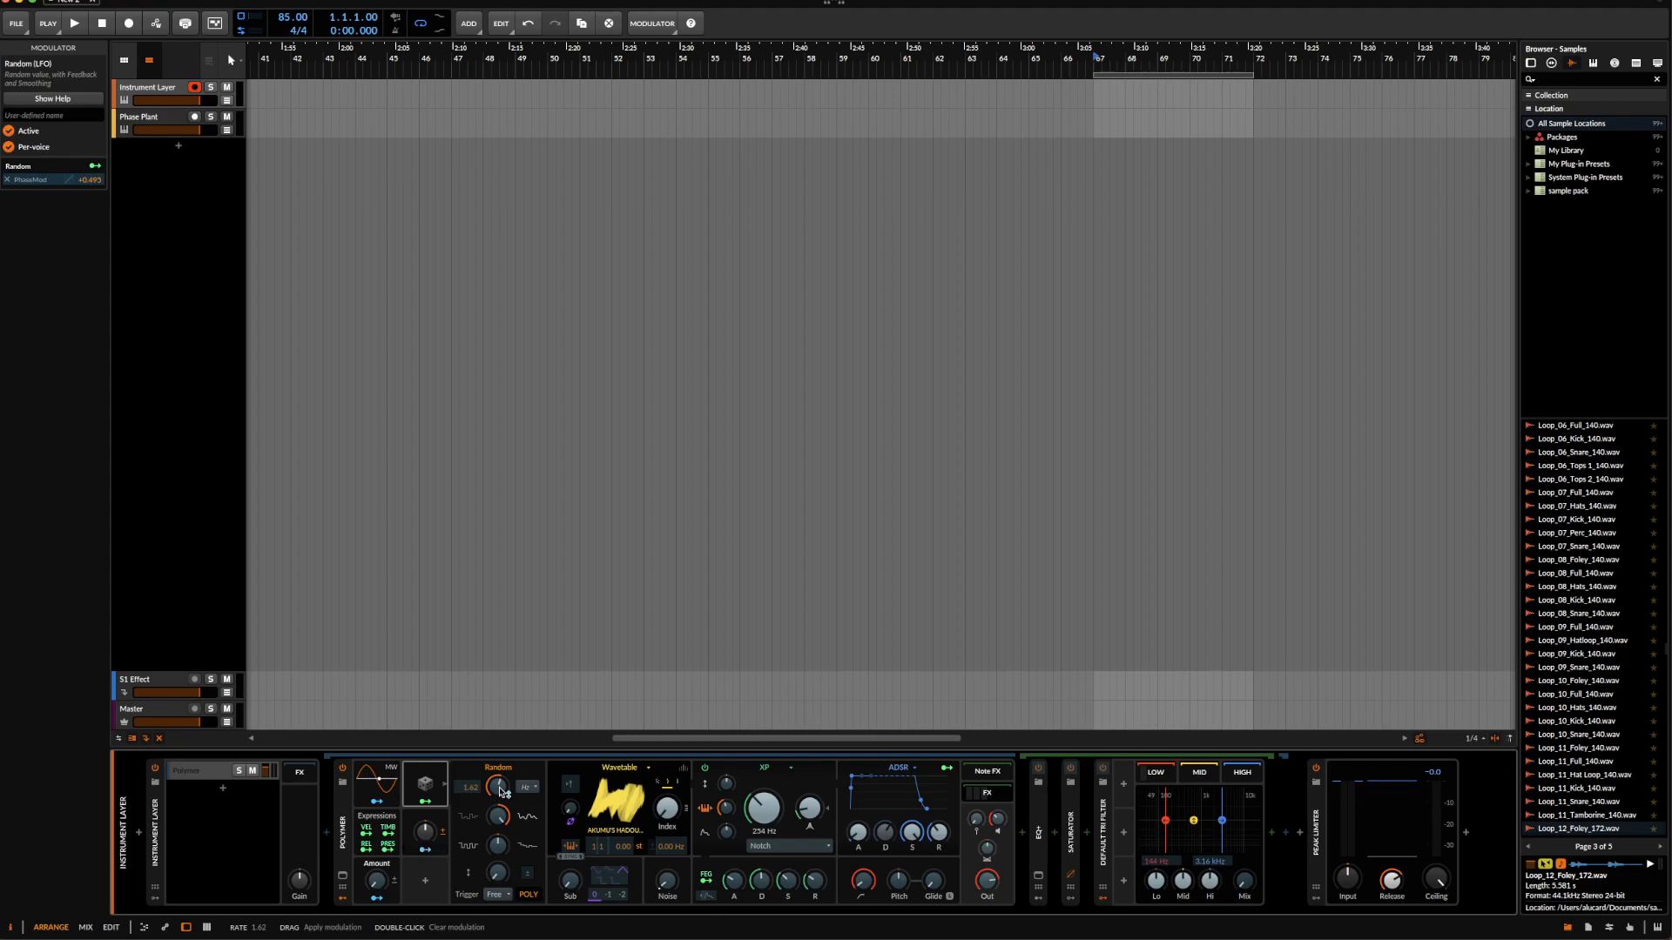
drag(498, 791, 498, 771)
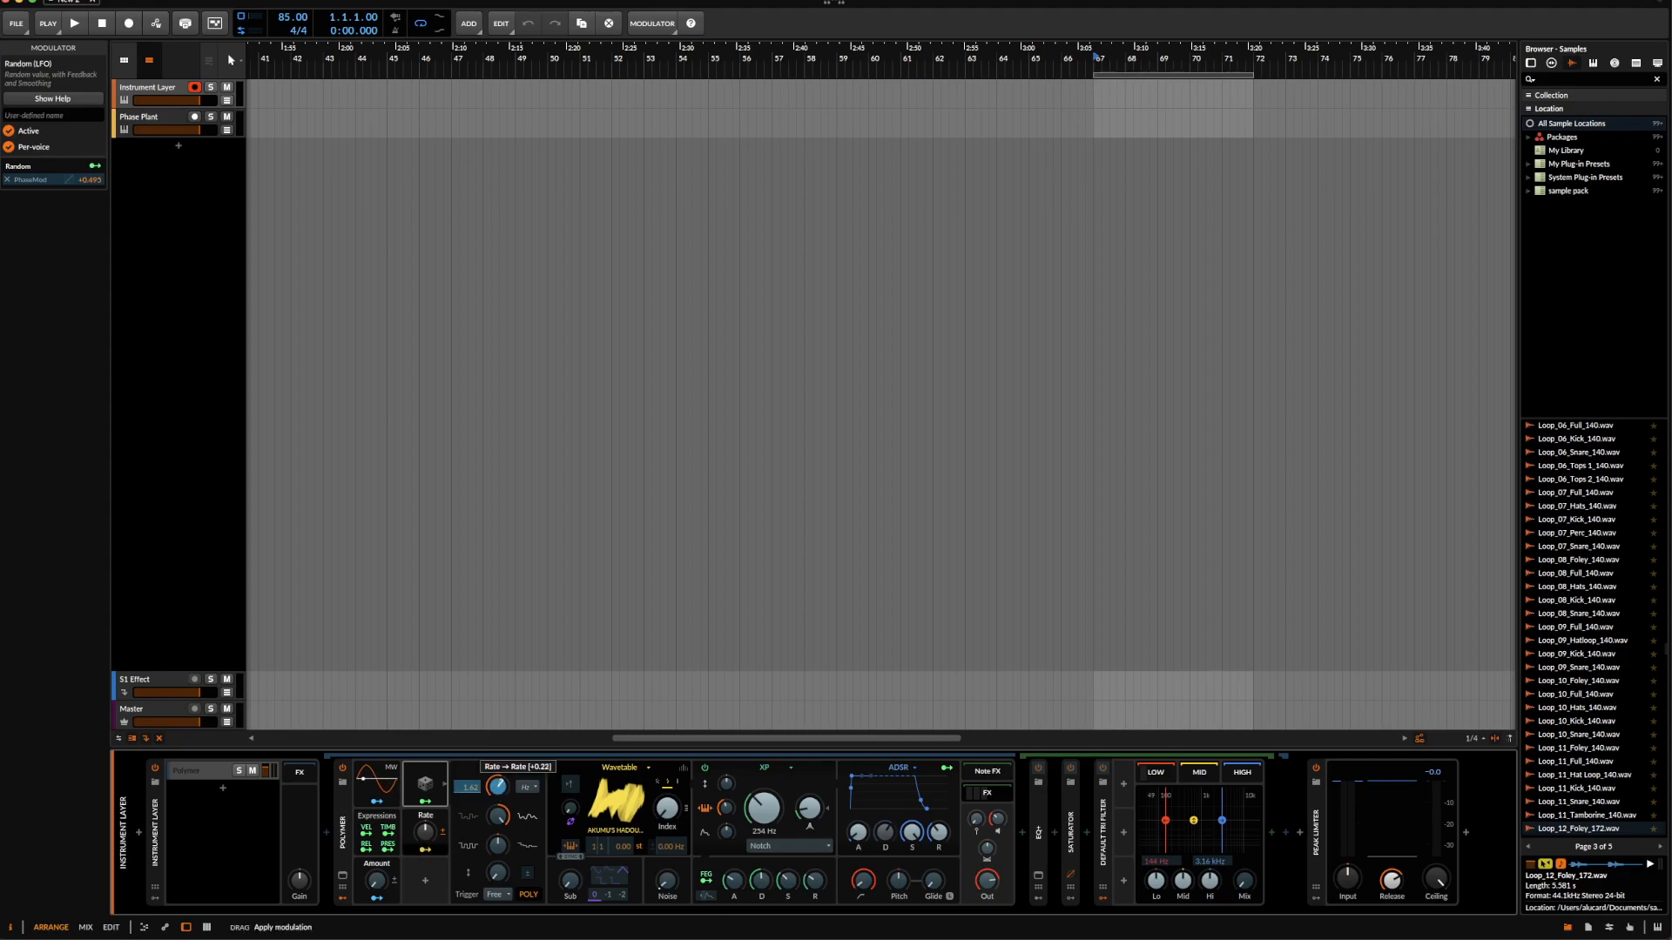
click(426, 844)
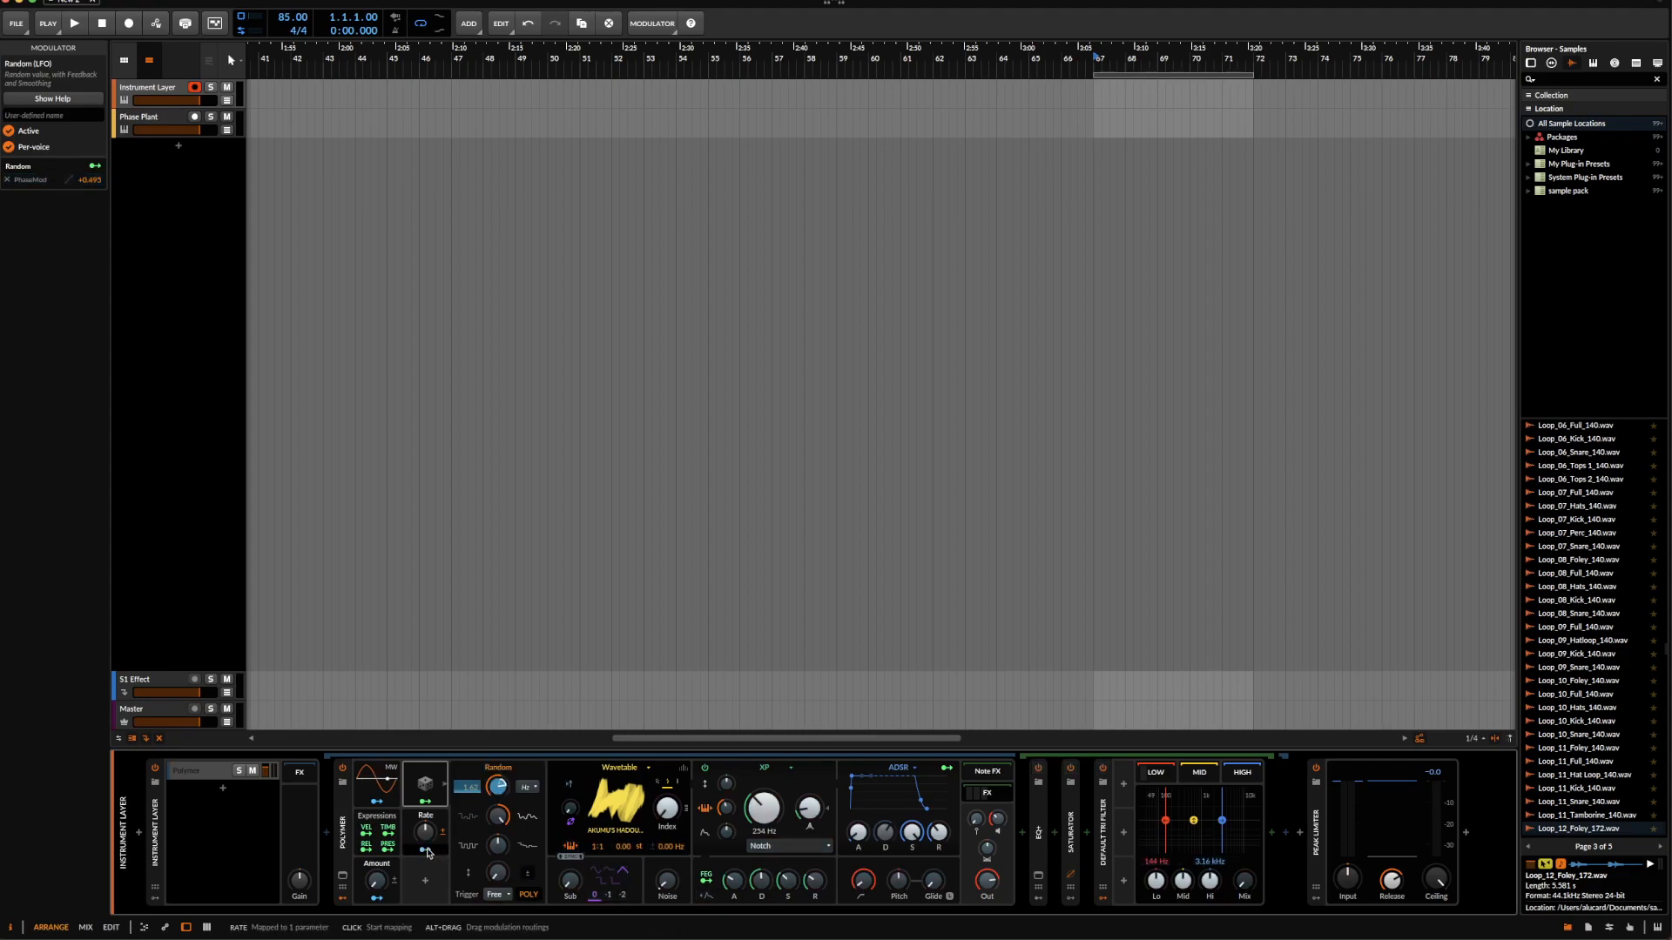
mouse_move(426, 838)
mouse_down()
mouse_move(425, 809)
mouse_move(424, 836)
mouse_up()
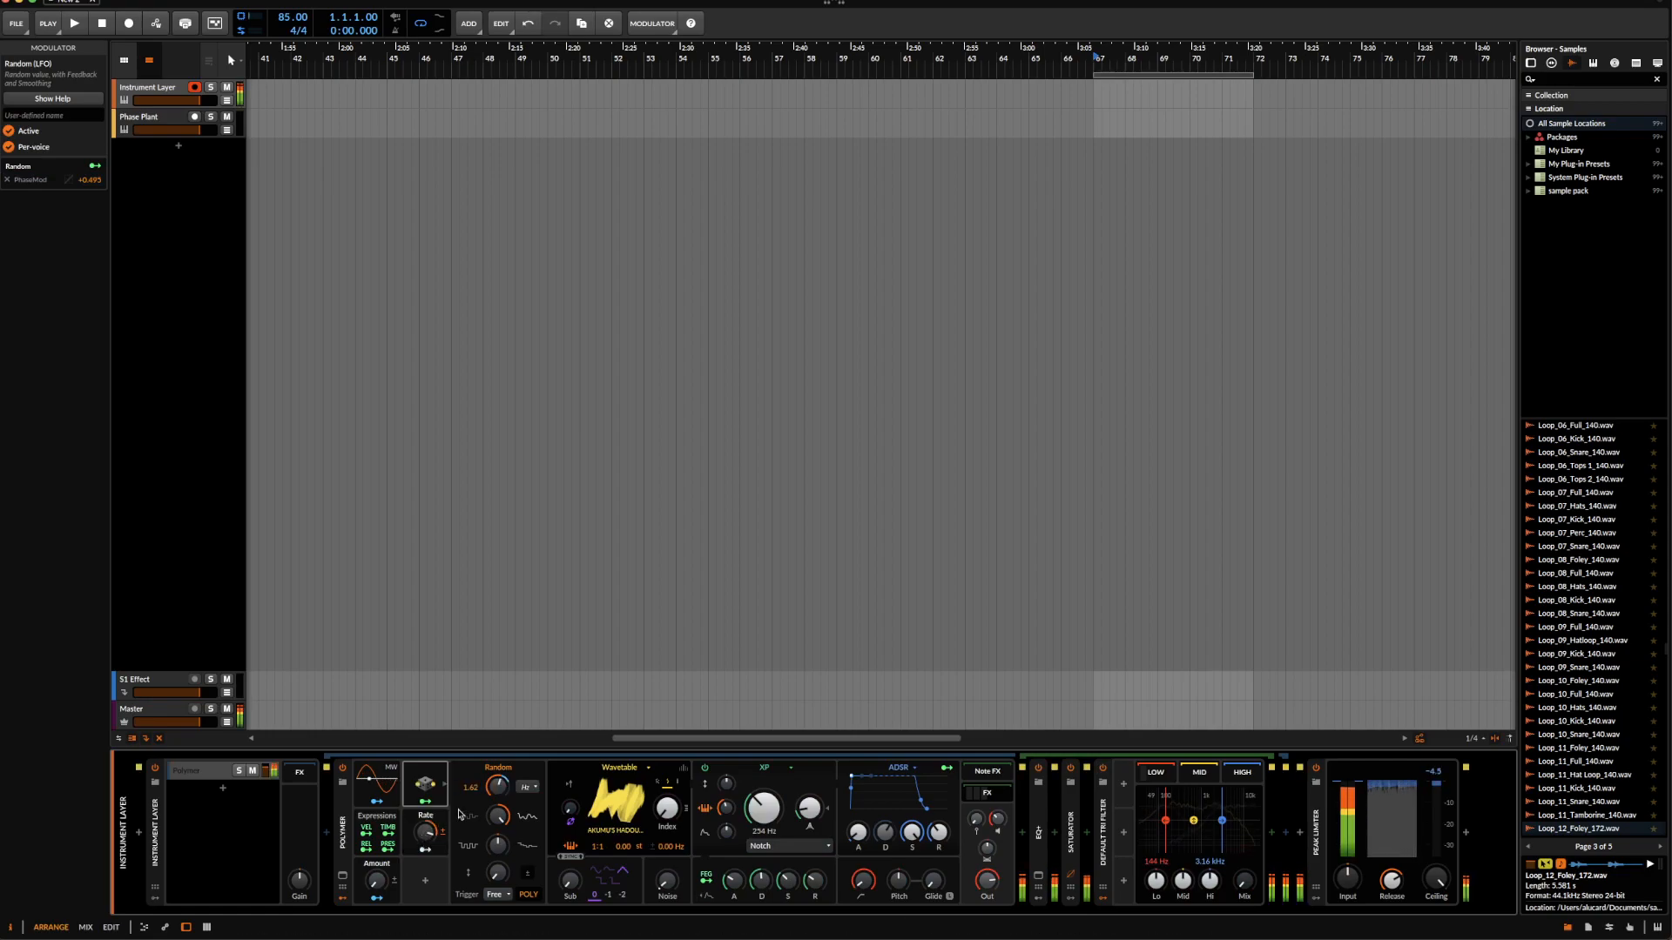
- Readjust the Rate macro's modulation depth on the Random modulator's Rate and raise the Polymer's Amount macro to 100 %
drag(493, 796, 496, 786)
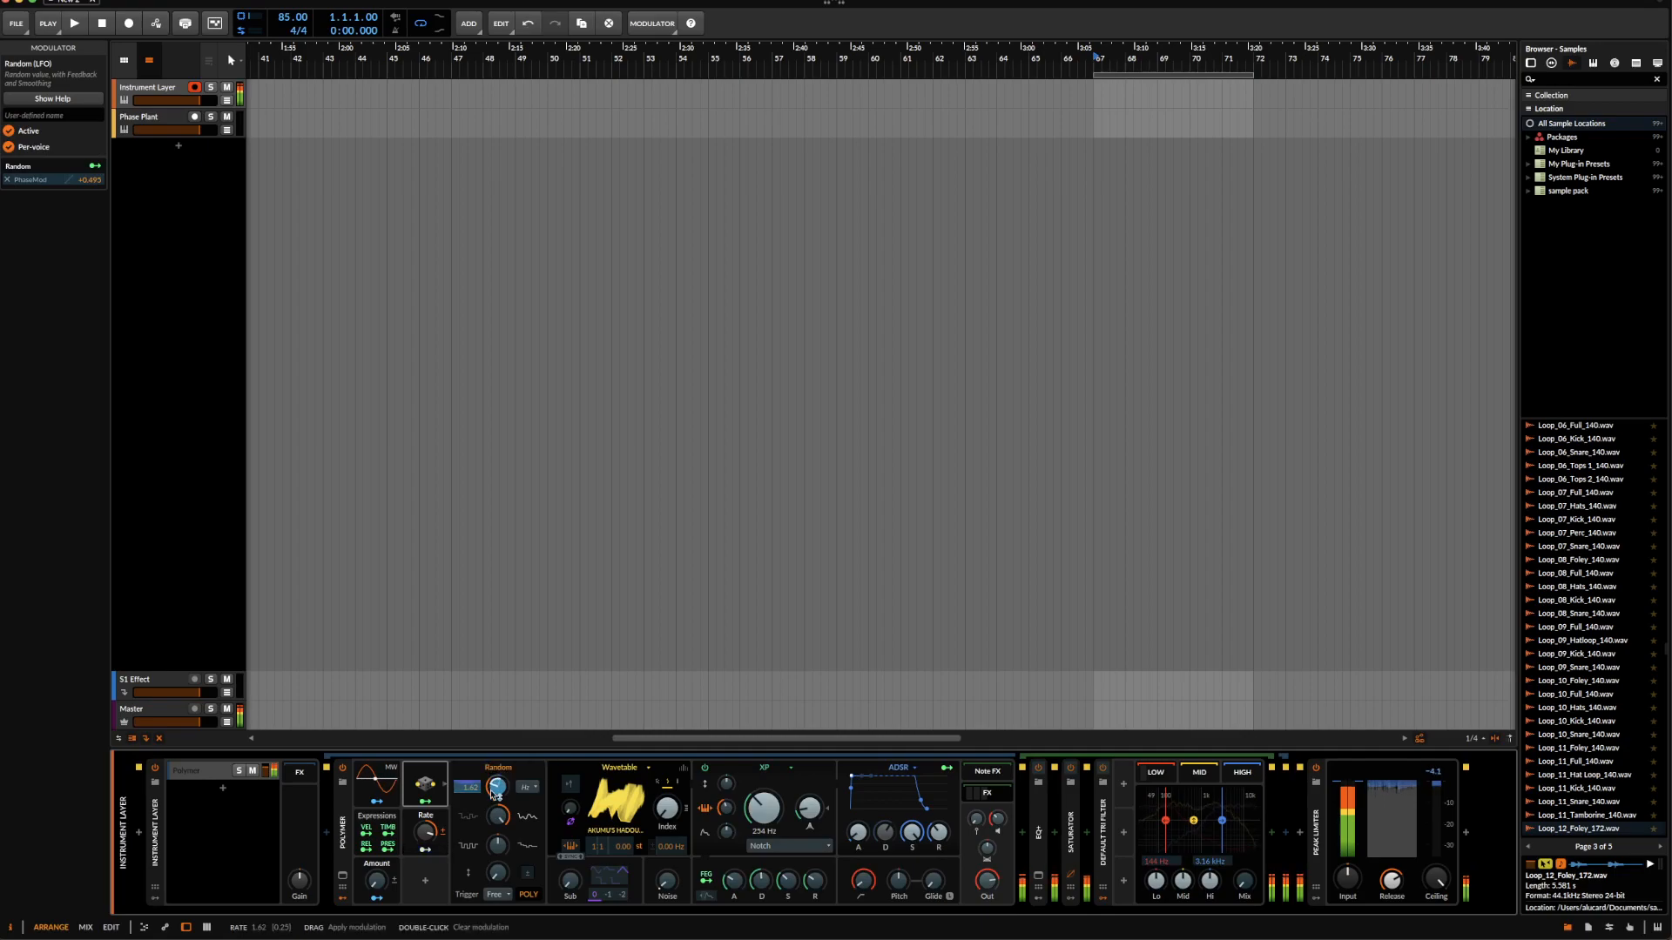
drag(425, 832, 425, 843)
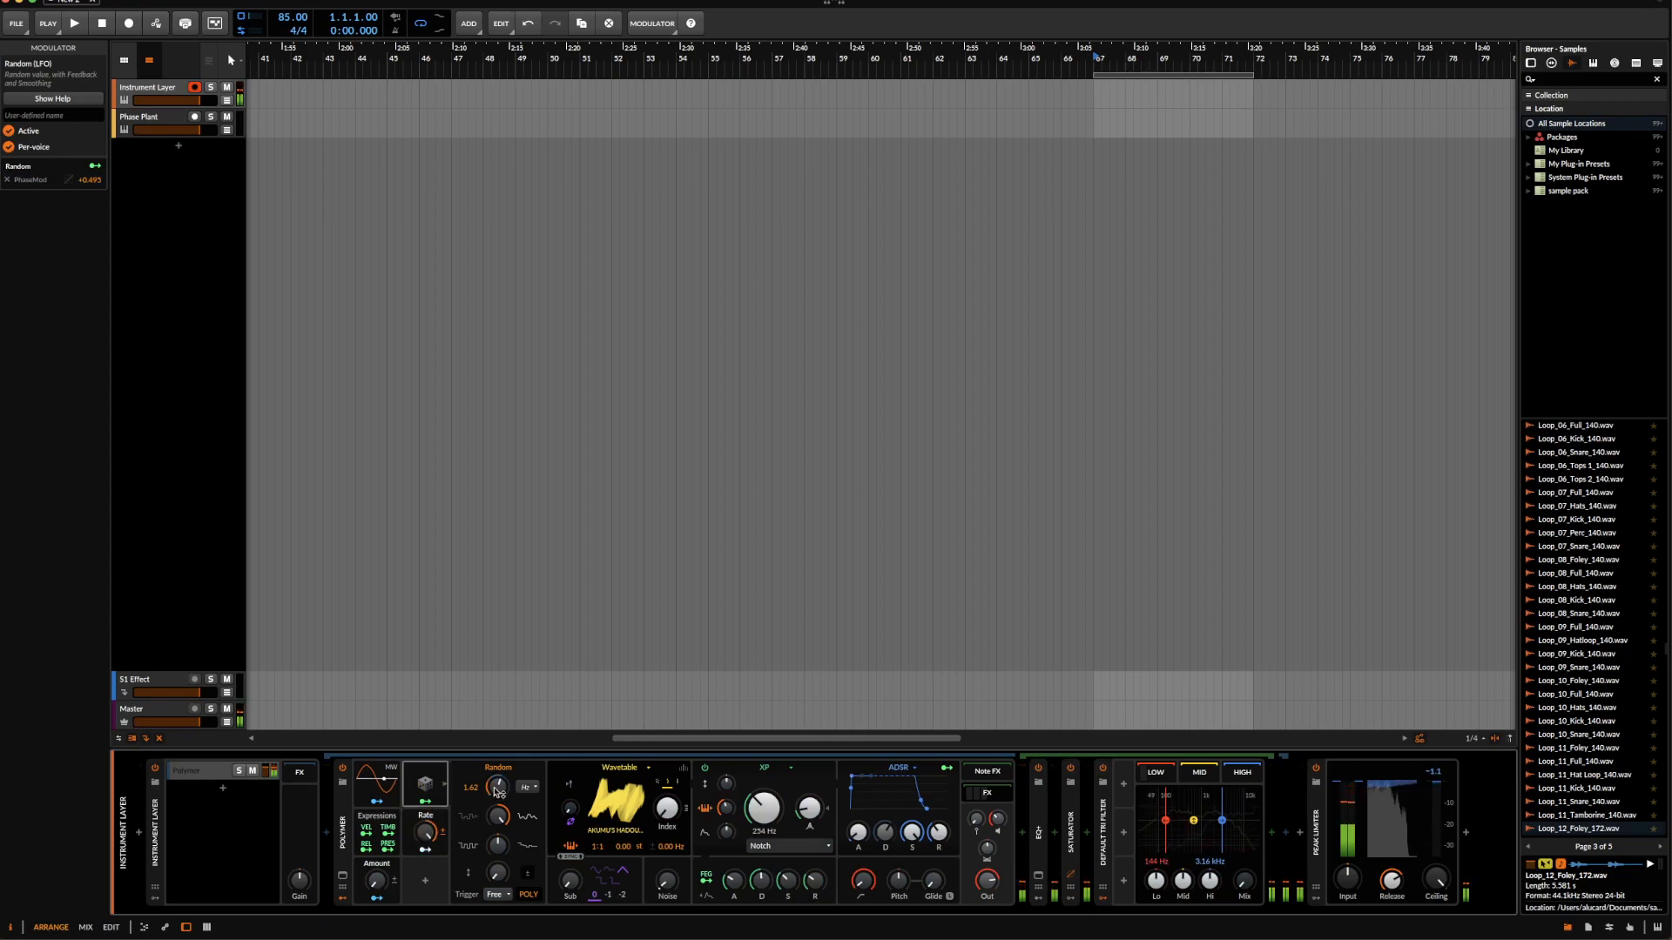
drag(376, 881, 376, 881)
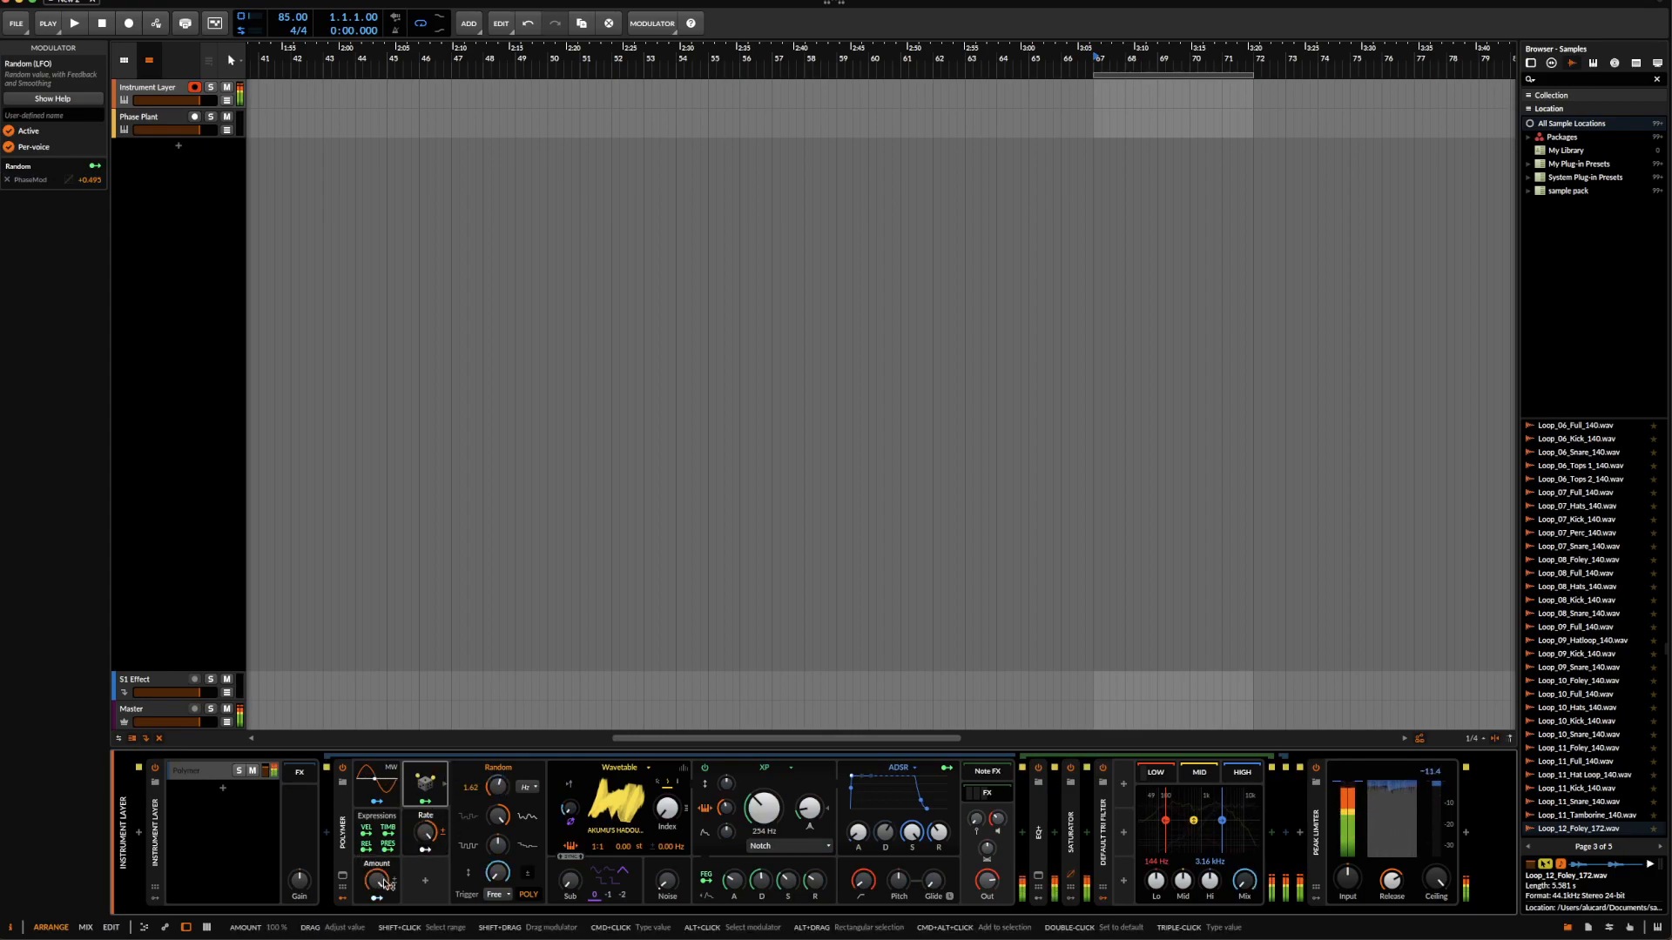
click(426, 851)
drag(497, 788, 497, 794)
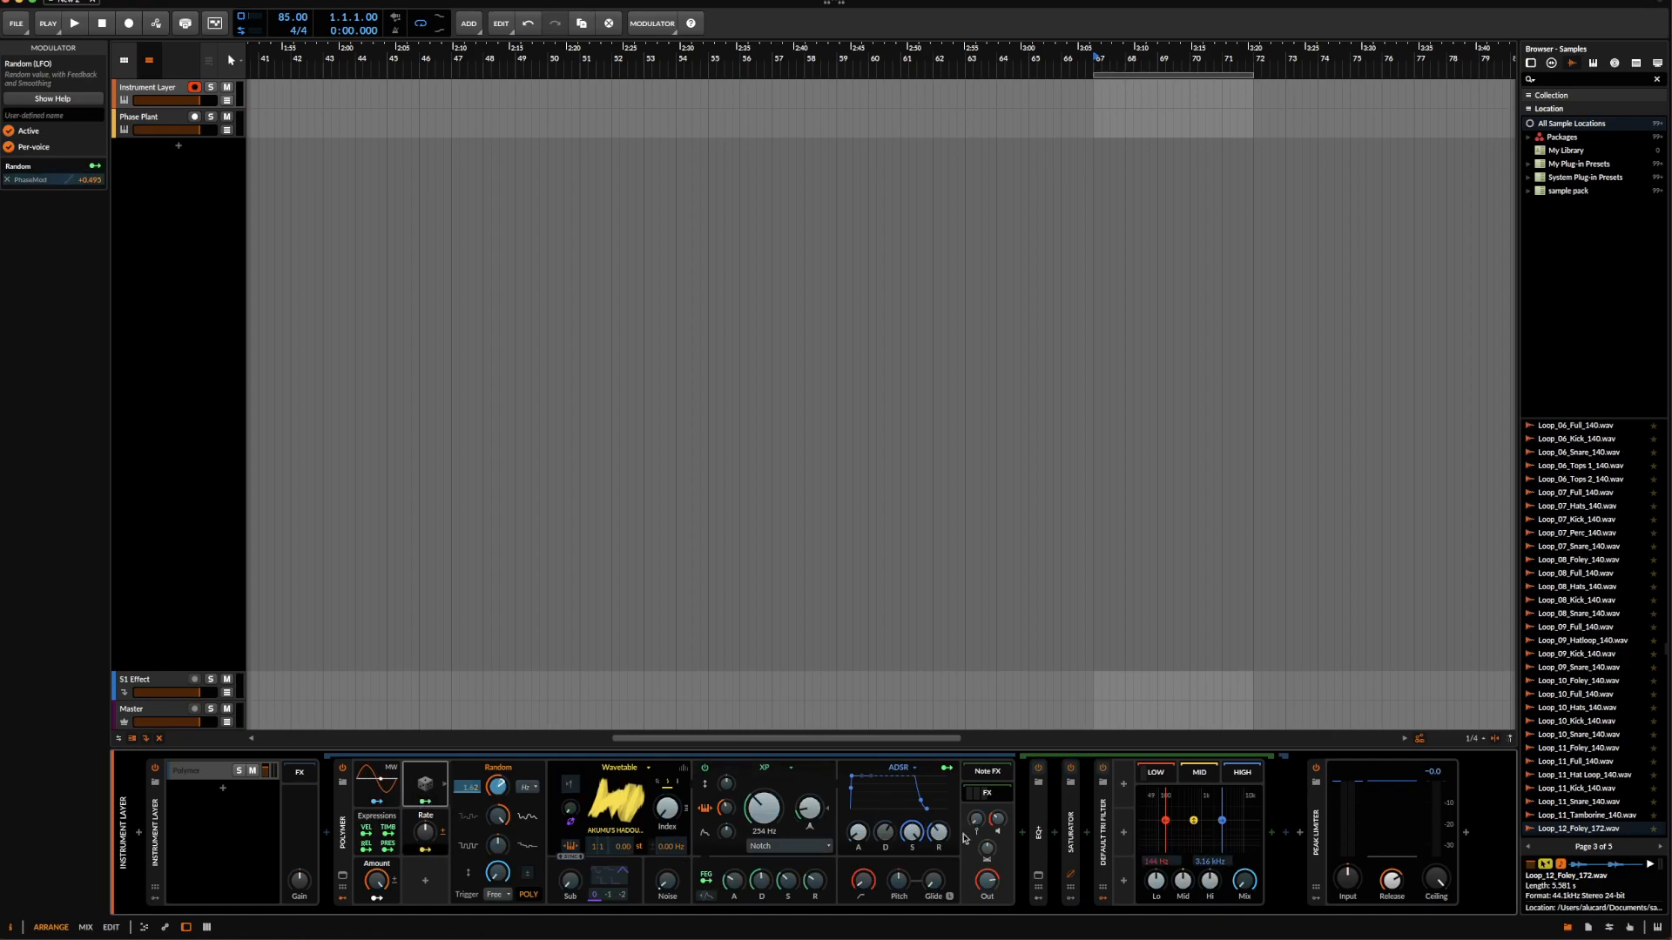
- Map the Polymer's Rate macro to its Pitch with a depth of about +24 and try the macro
drag(911, 886, 911, 874)
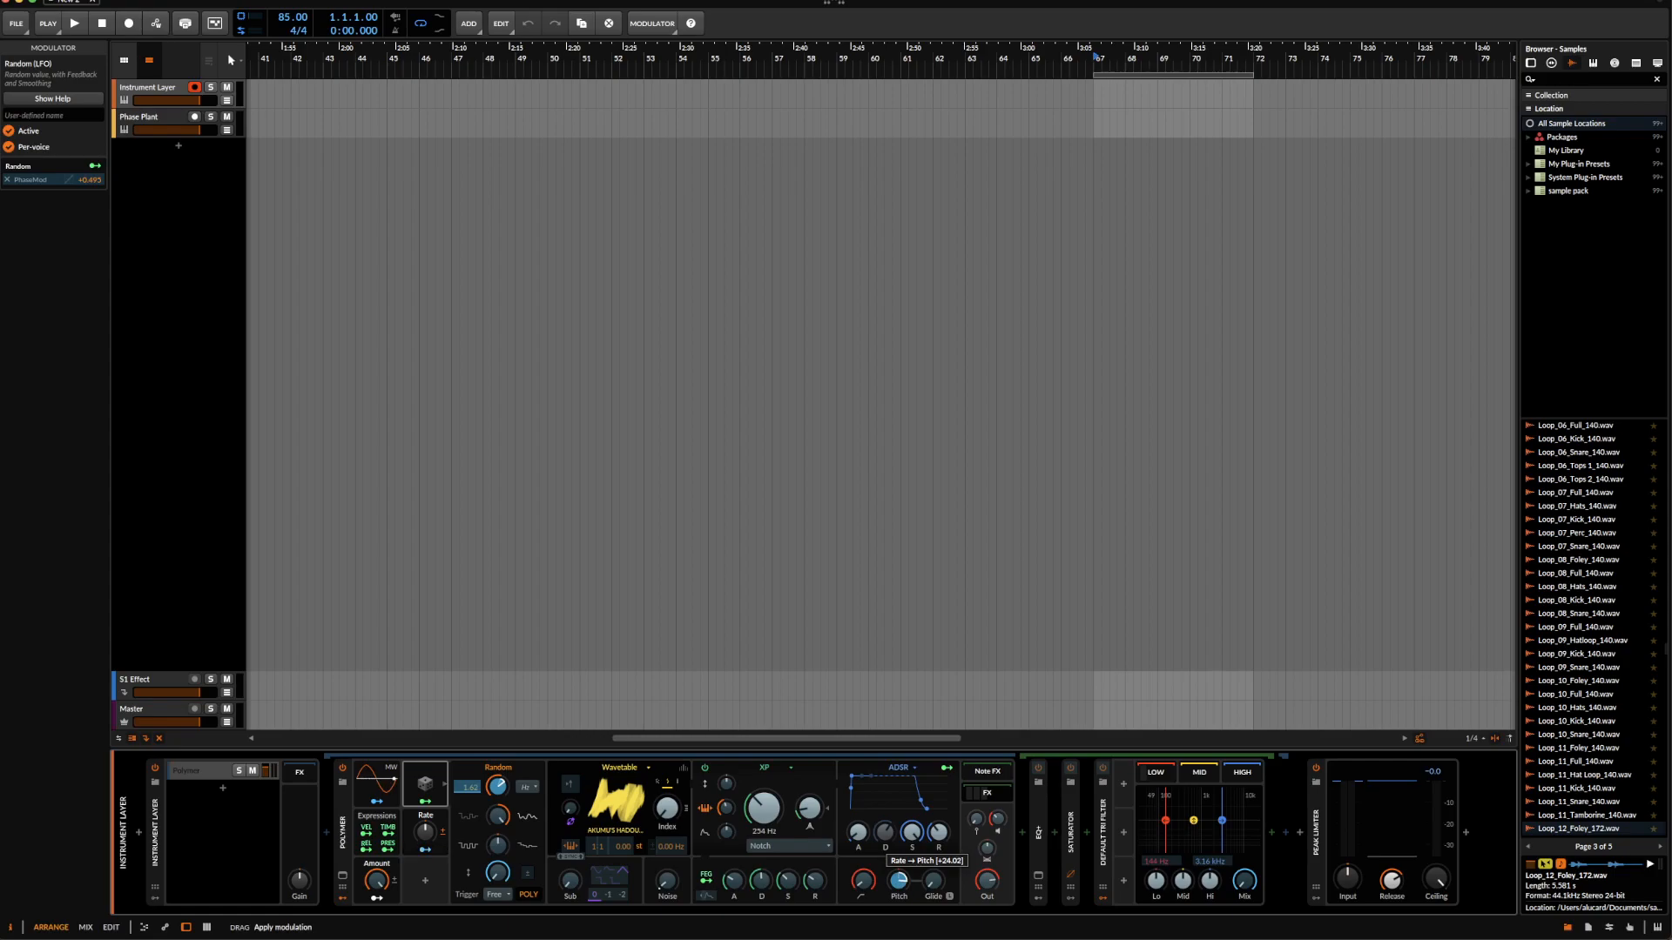
drag(901, 882, 901, 879)
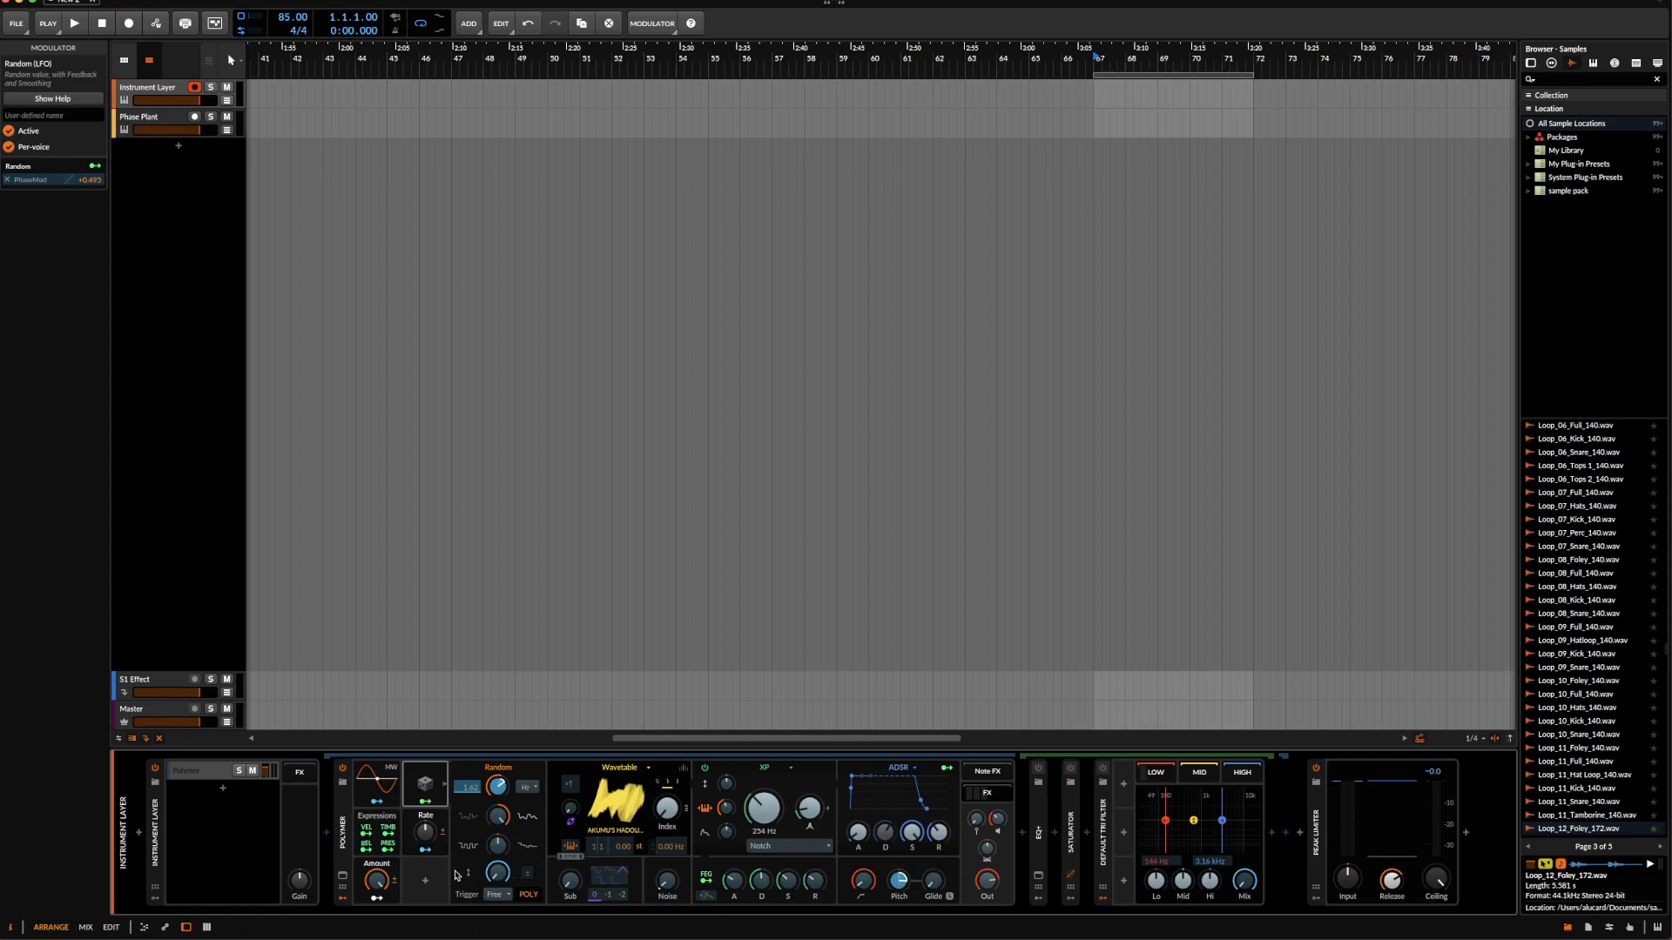
click(425, 849)
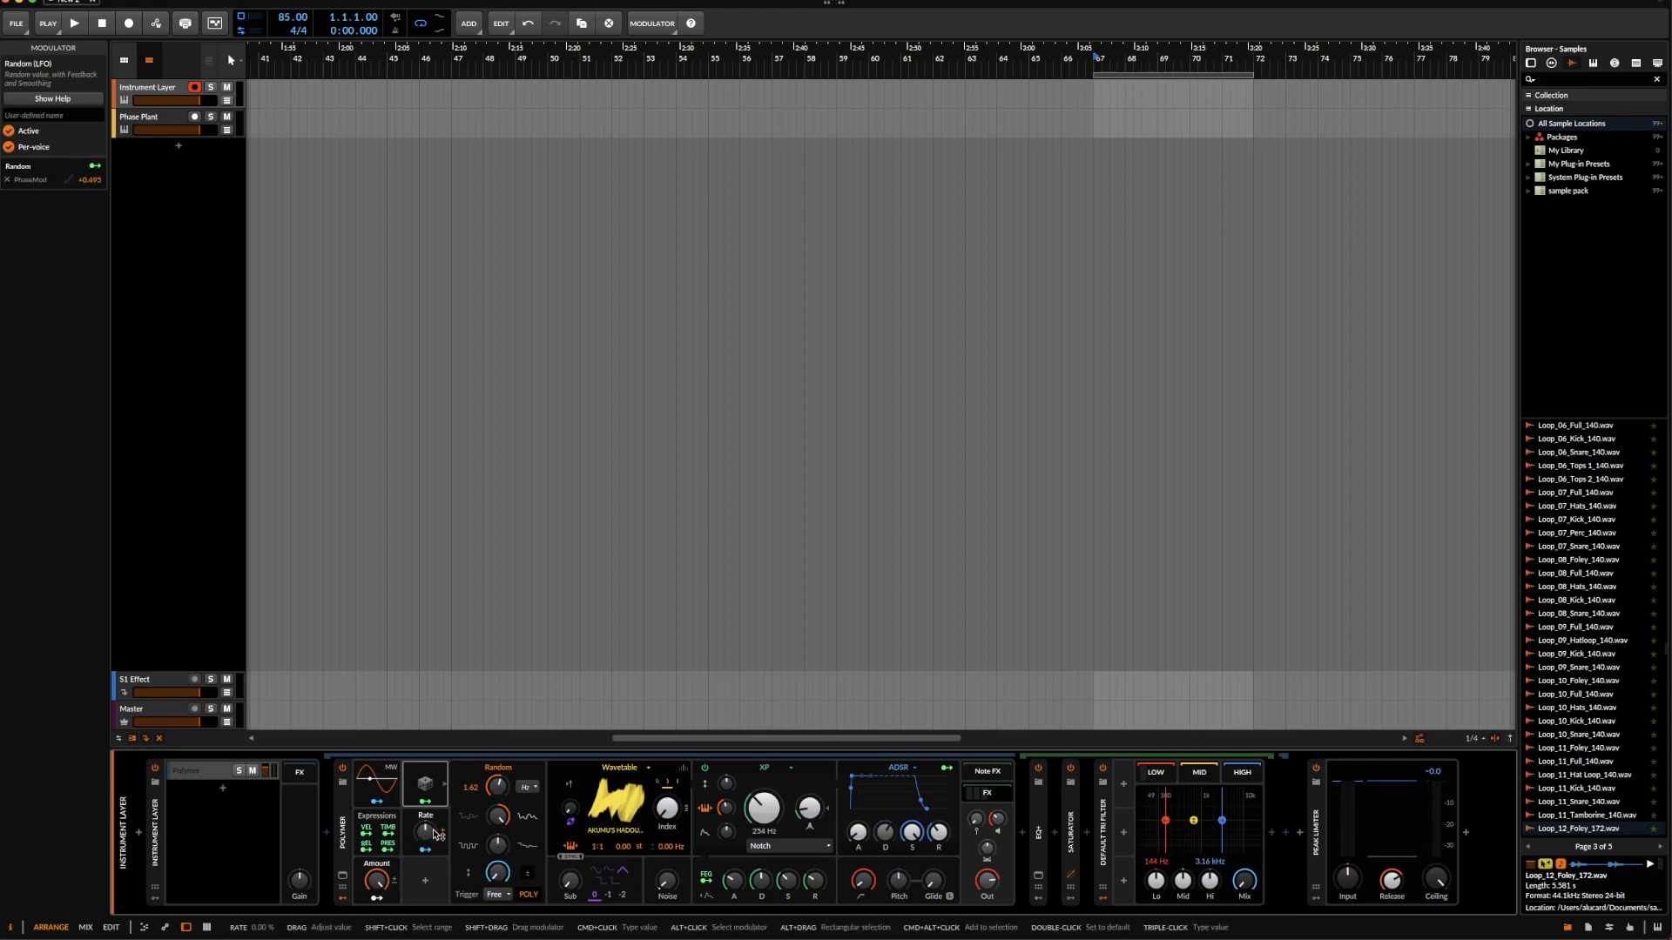
drag(426, 831, 426, 832)
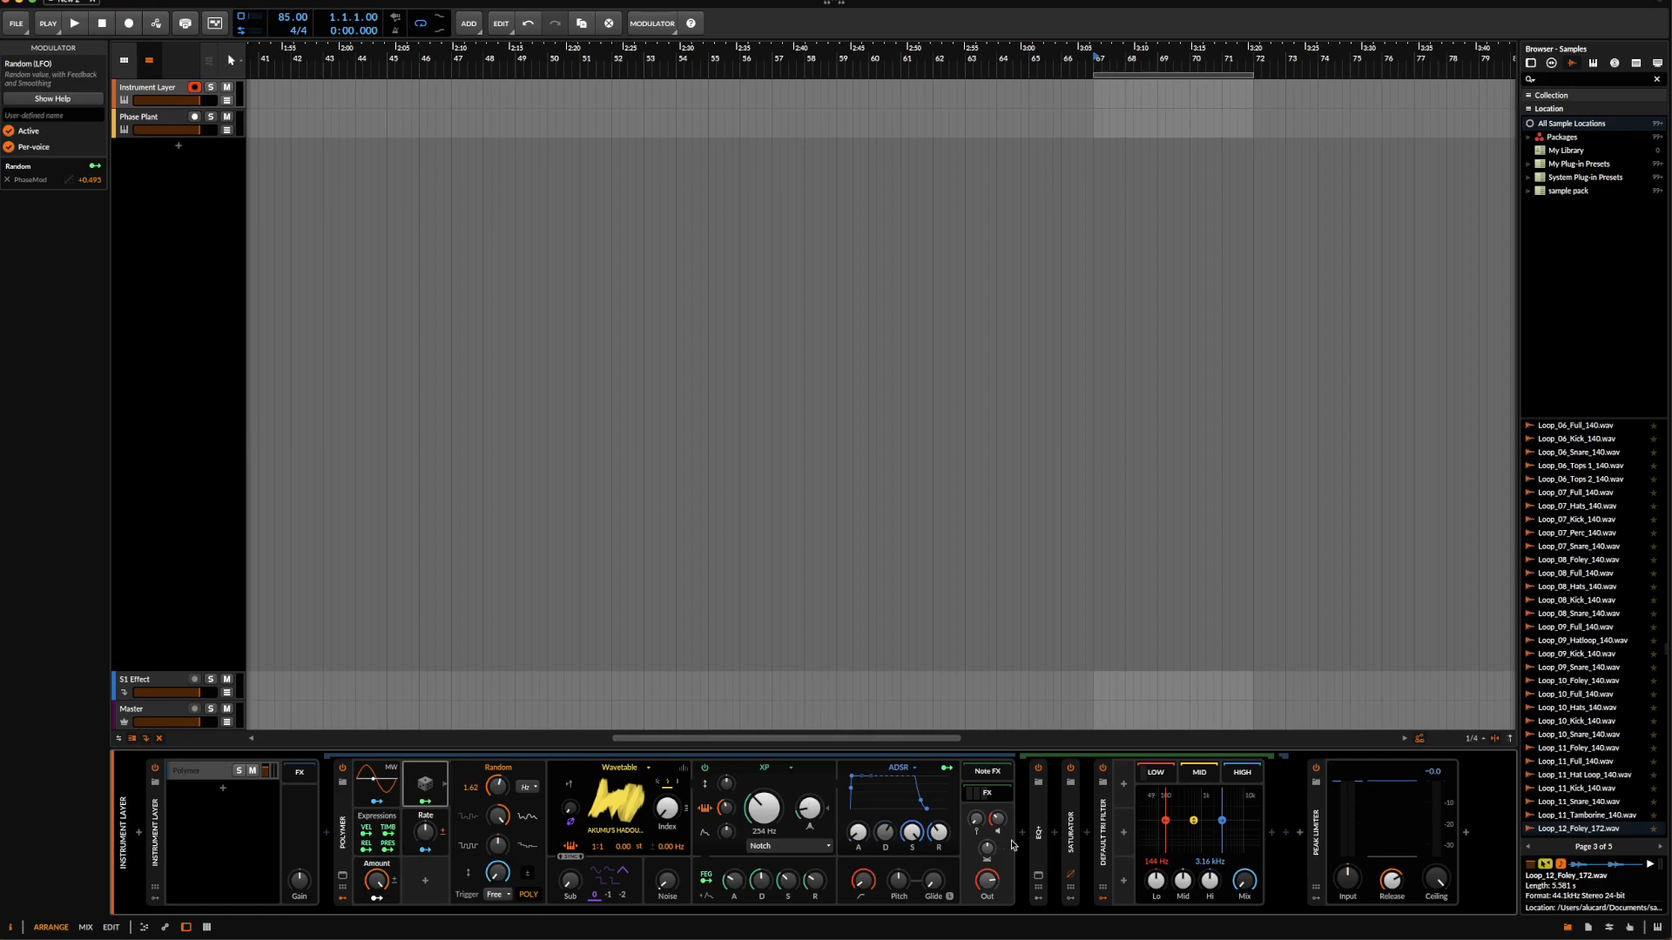
- Add a Random modulator to the Multiband FX-3 and a Macro modulator in the slot below it
click(1123, 784)
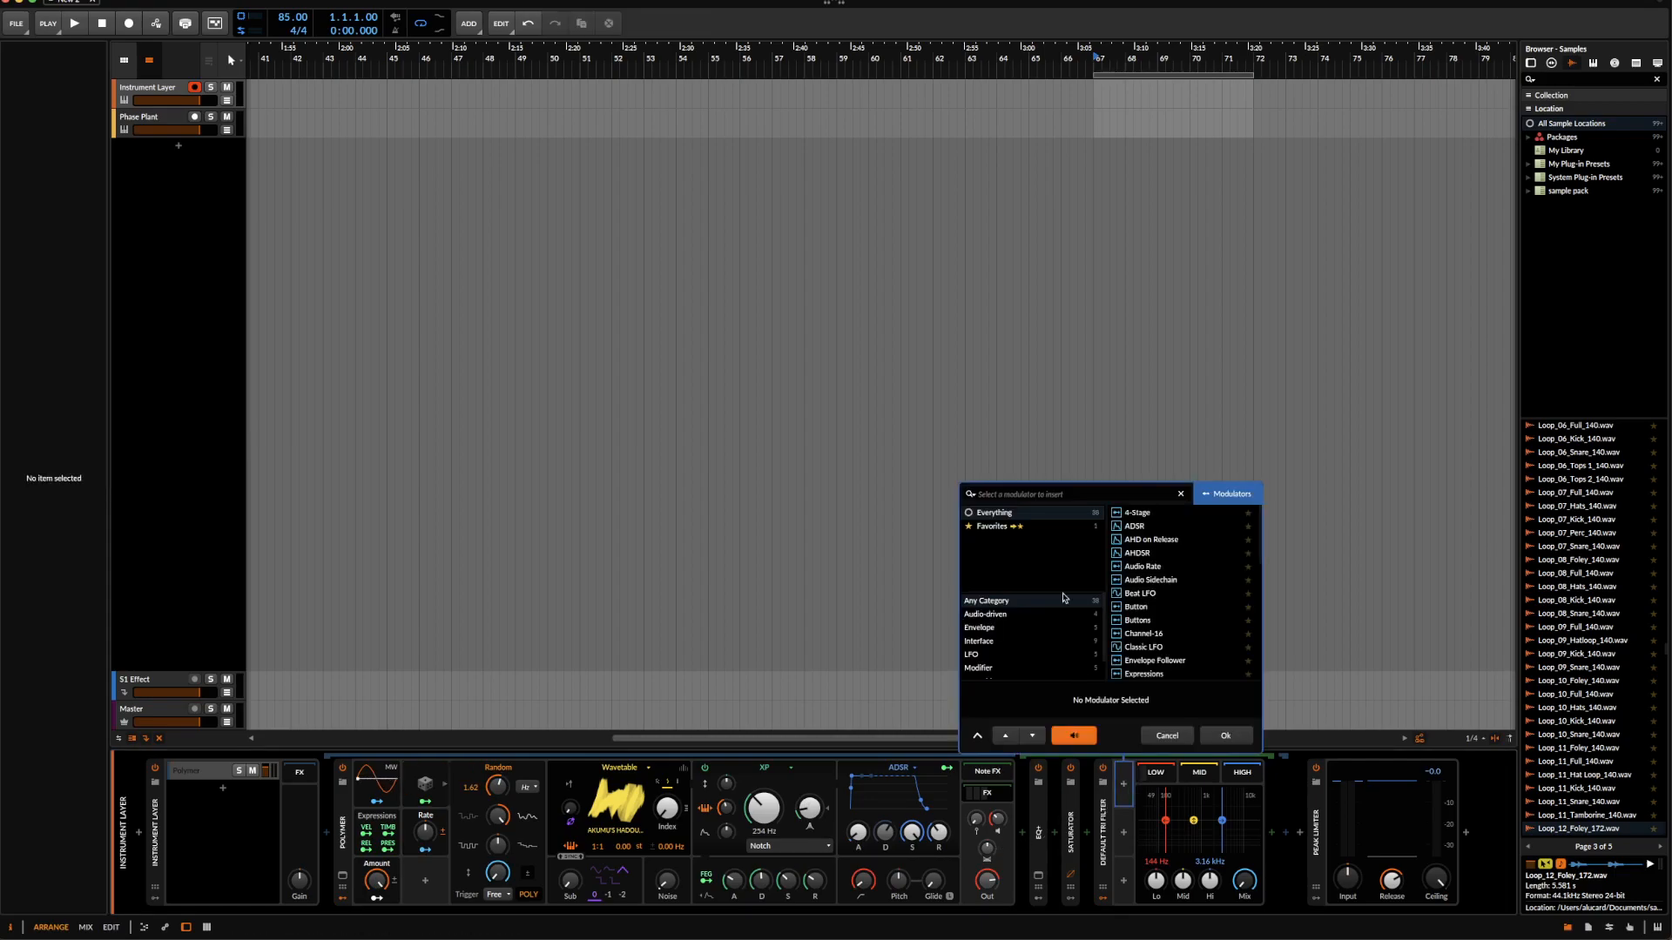
text(RA)
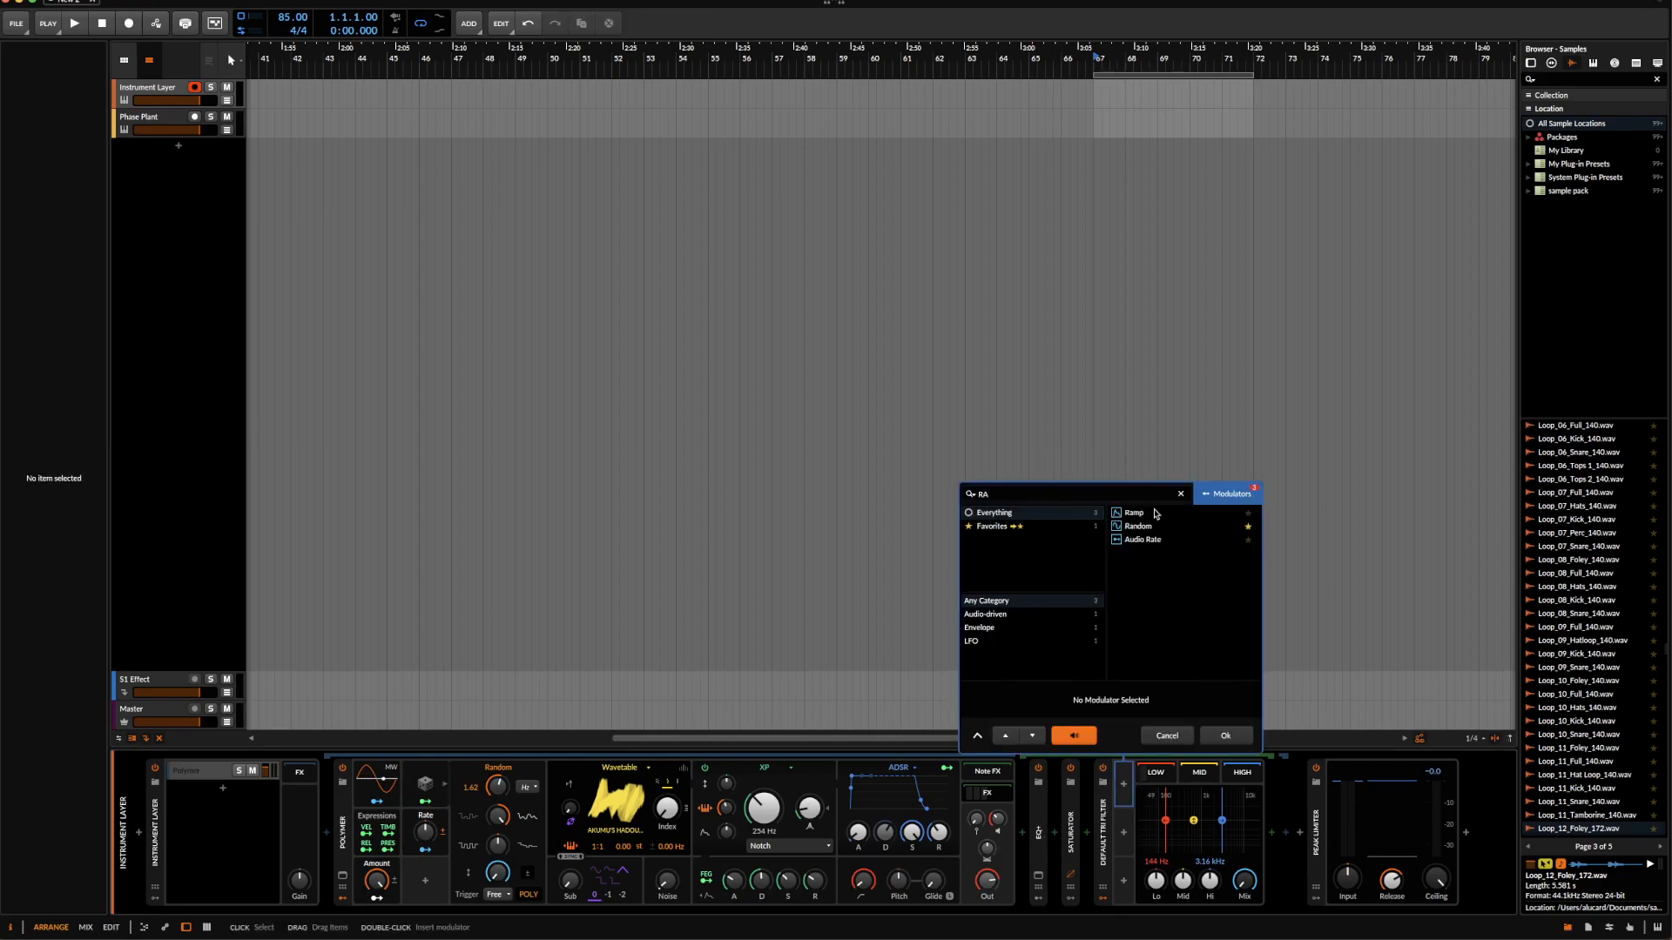
click(1244, 730)
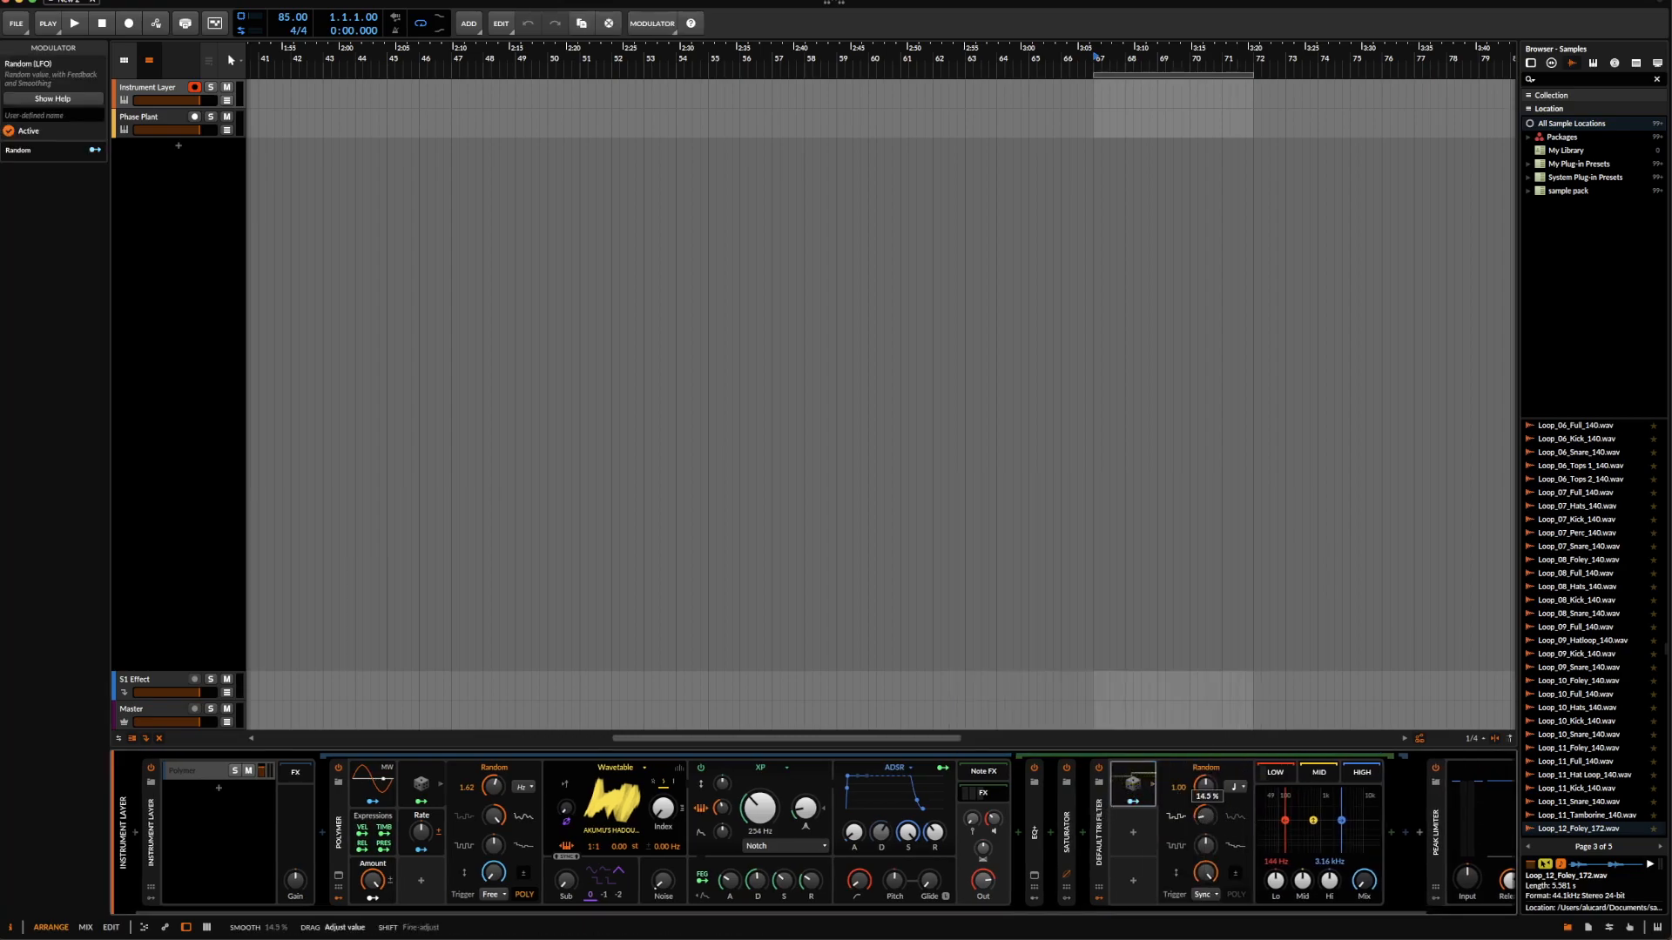
click(1131, 824)
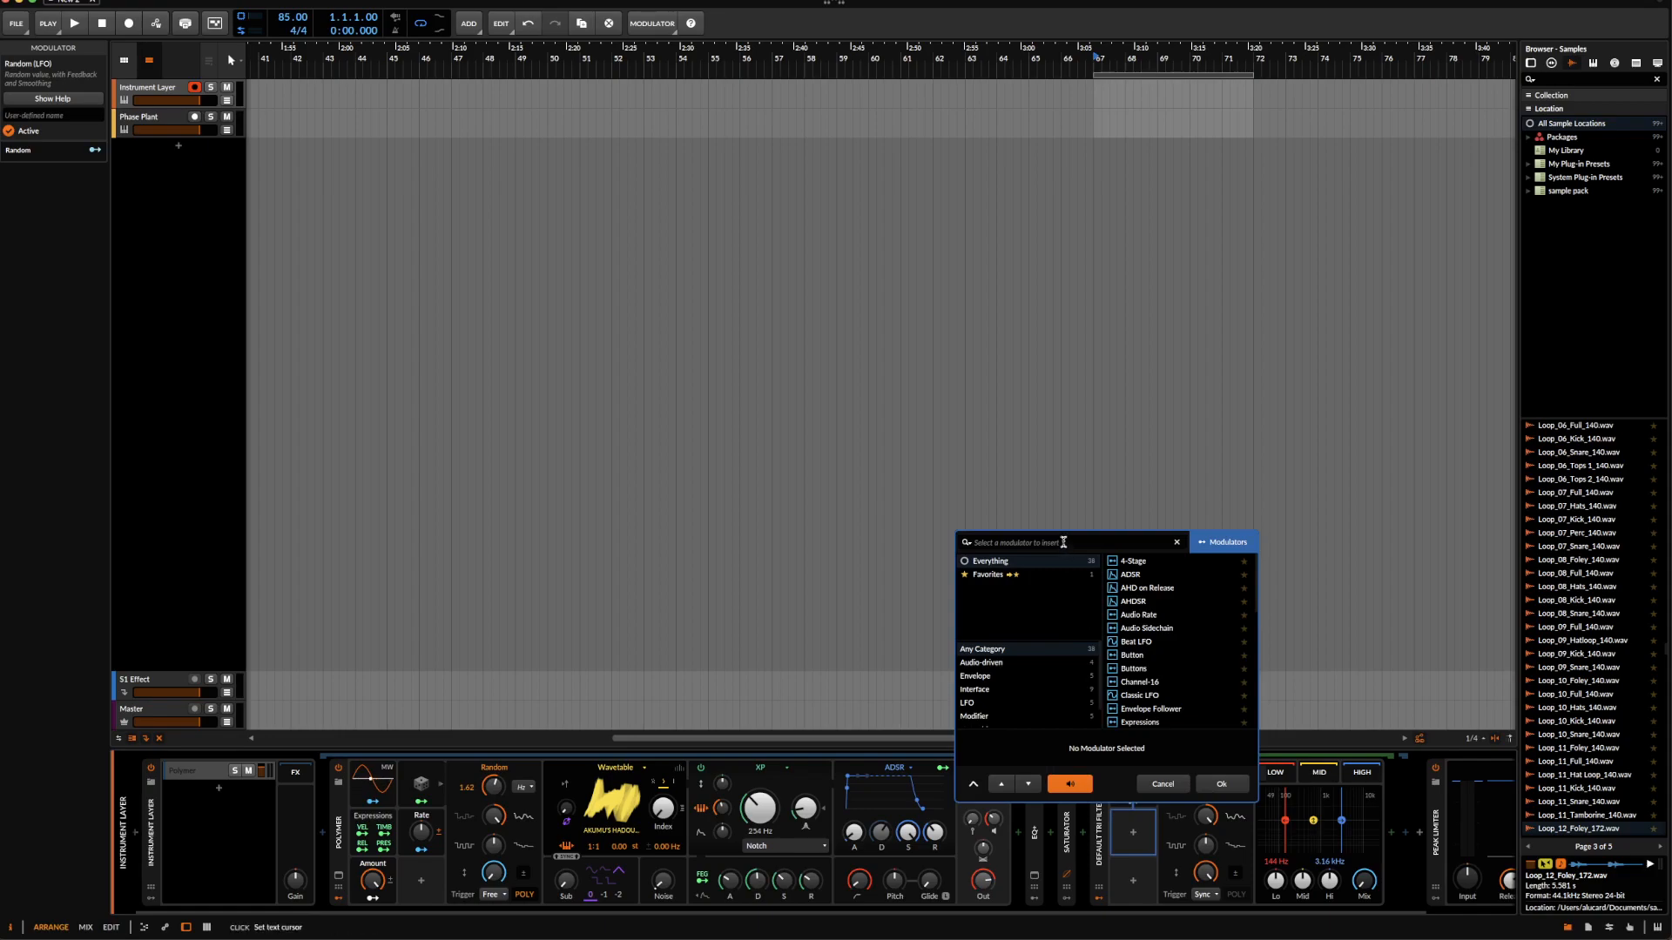
text(MAC)
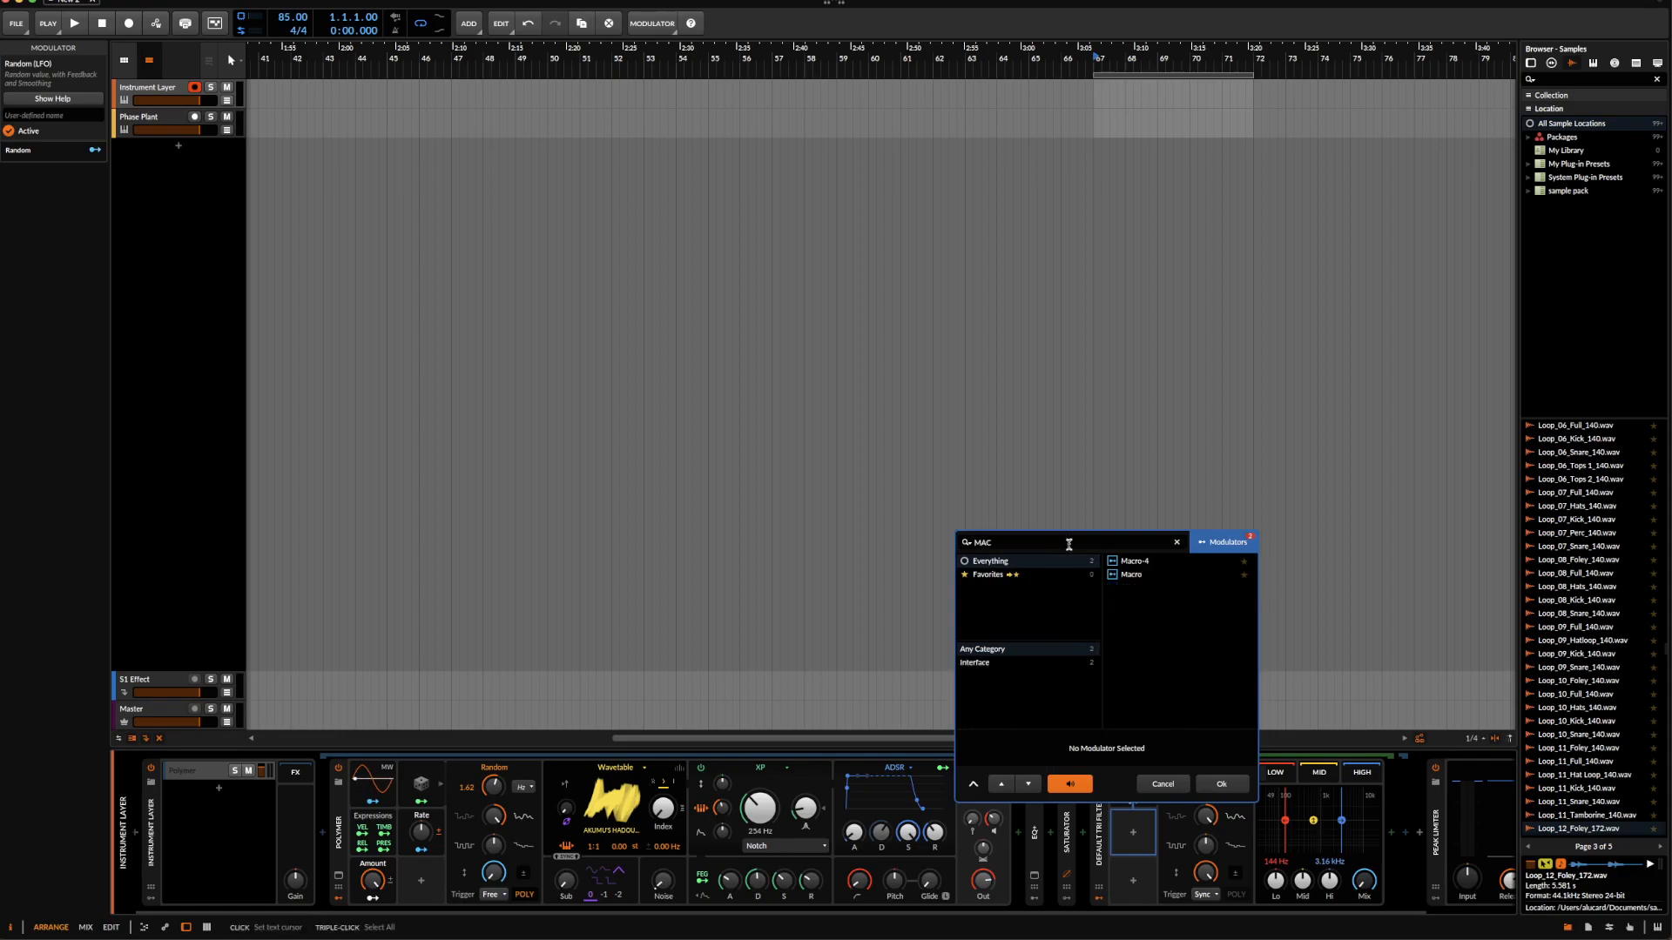
click(1142, 575)
click(1221, 785)
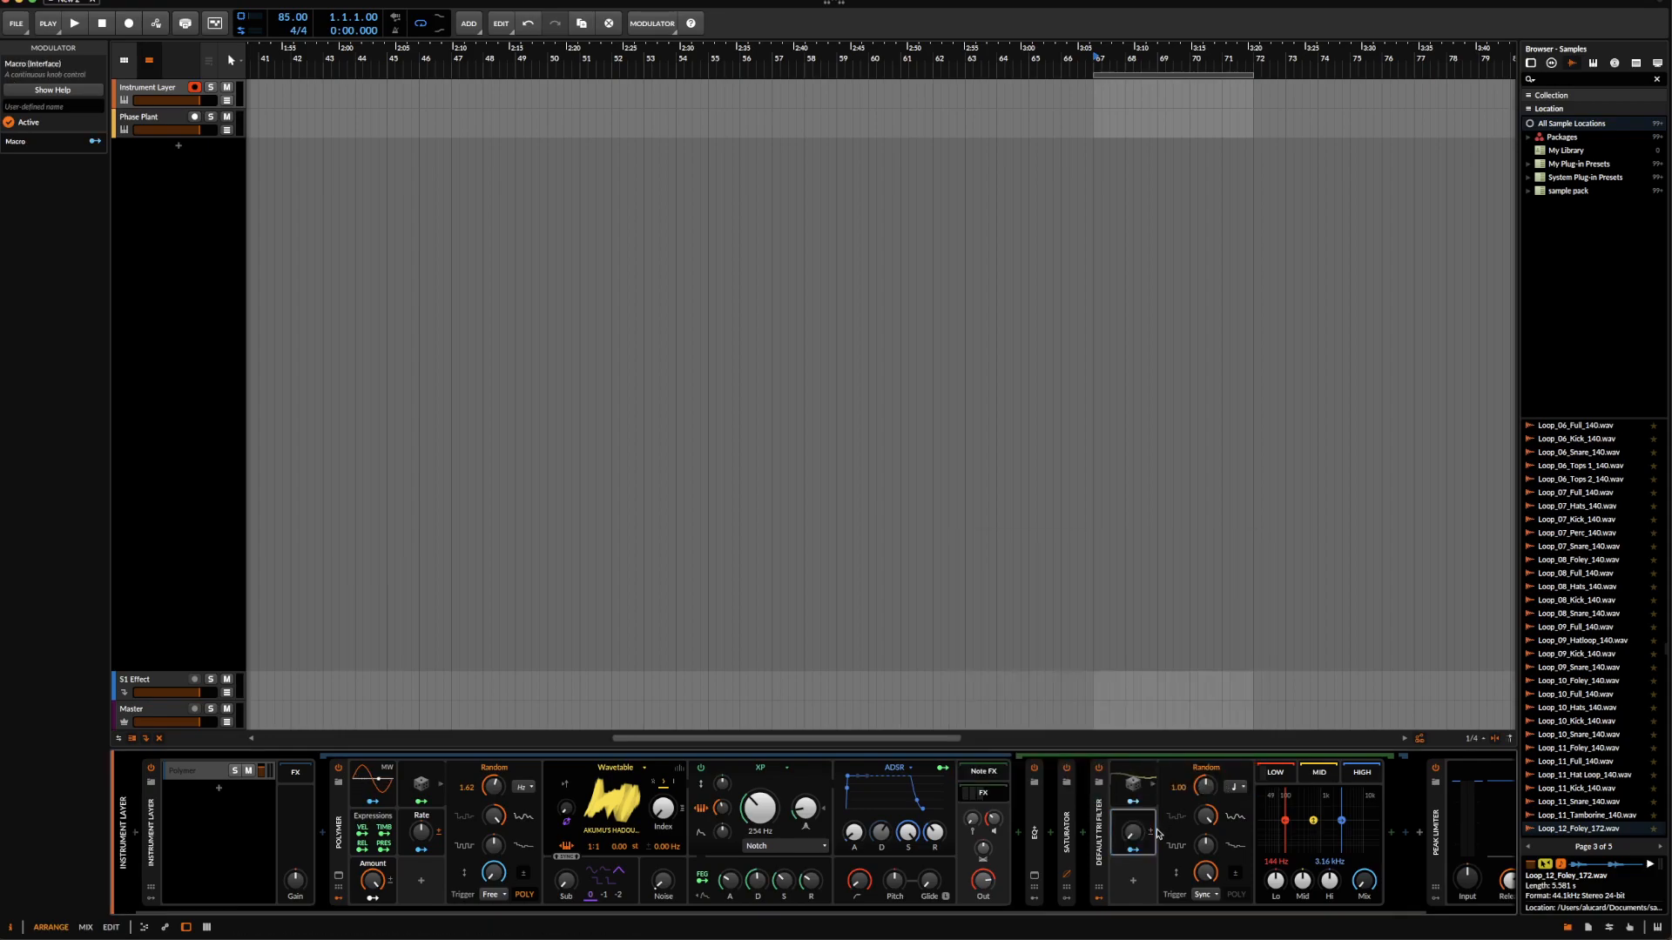
- Set the Multiband FX-3's Random modulator to the Hertz timebase and map the new macro to its Rate with a depth of +0.600
click(1135, 786)
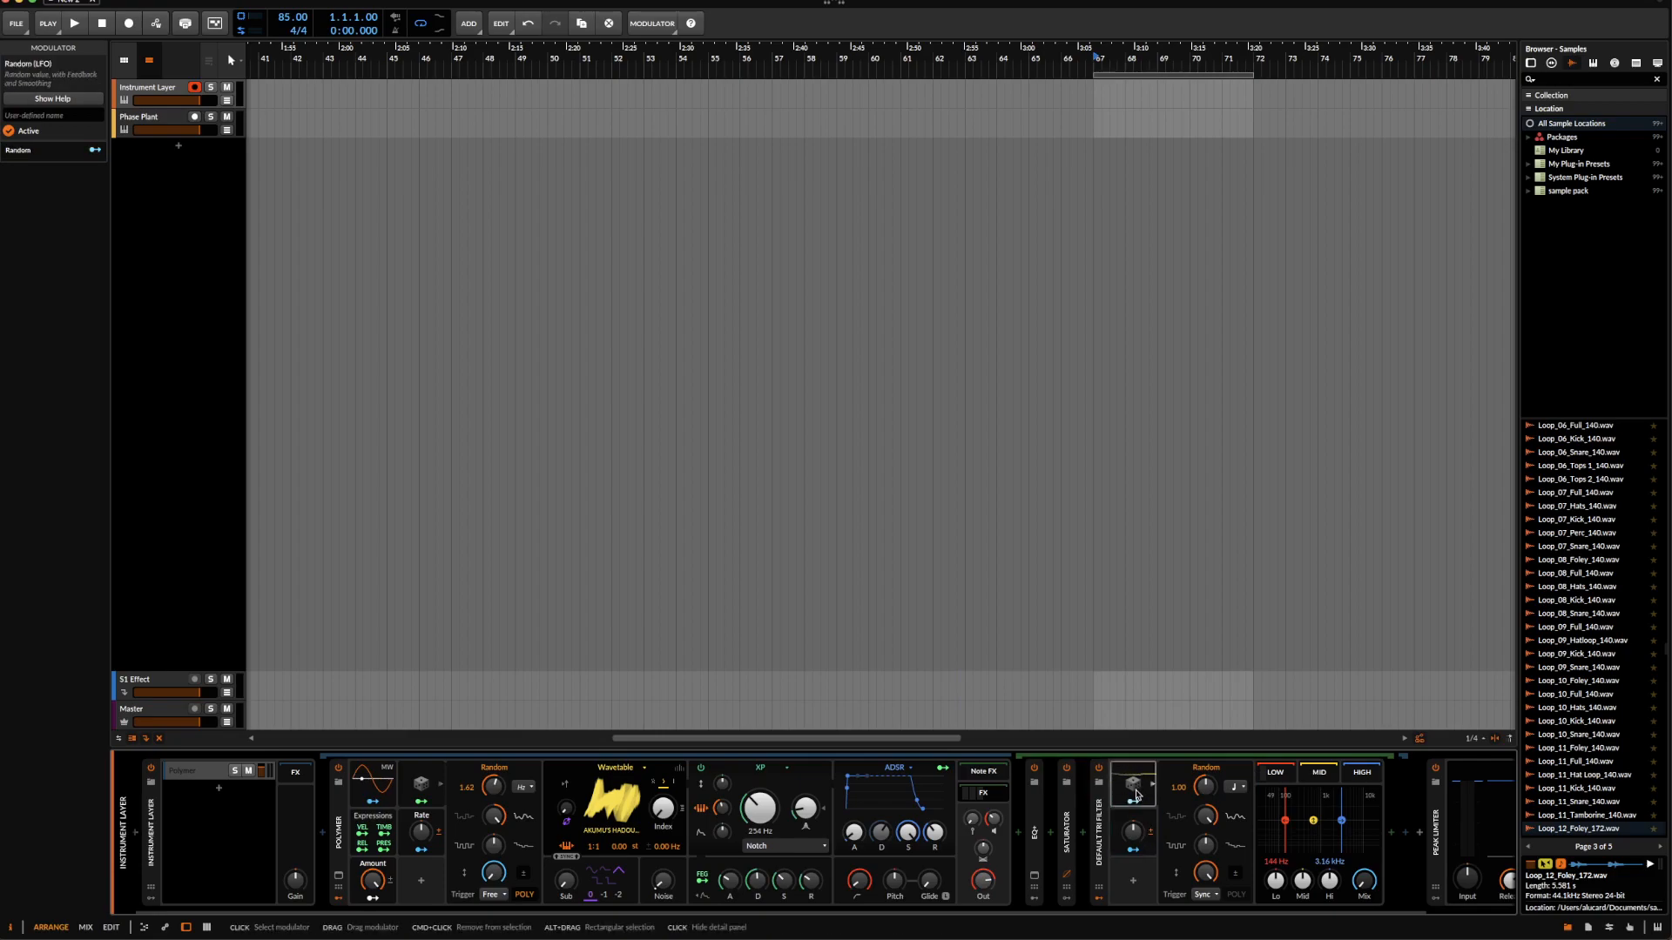
click(1234, 787)
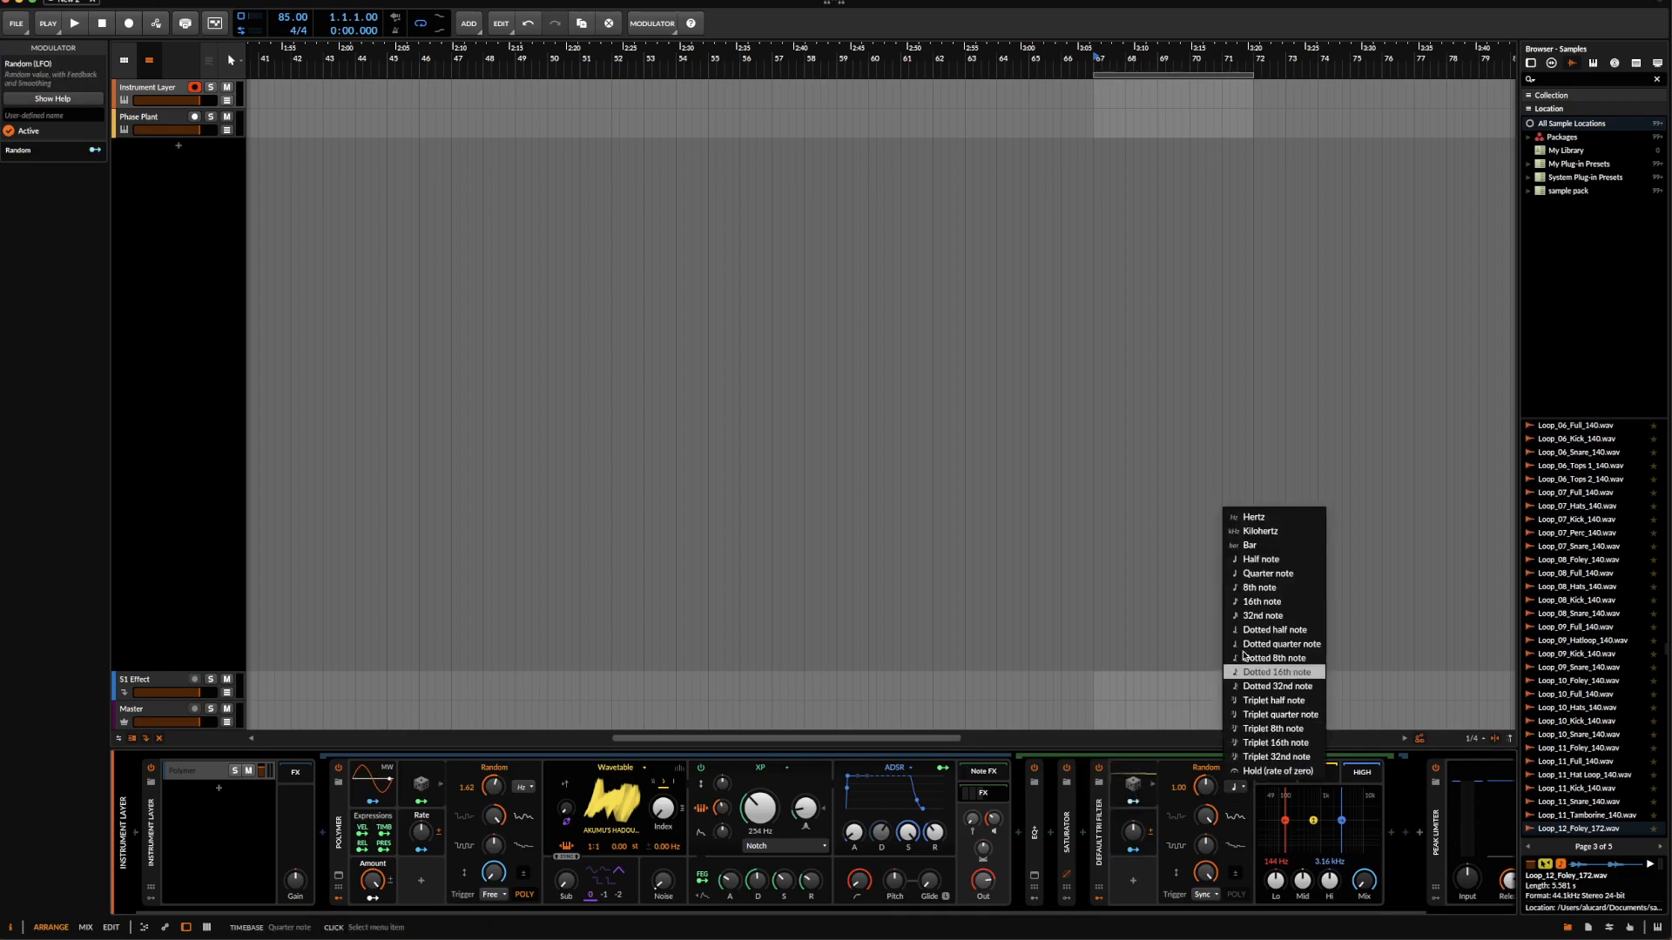
click(1251, 517)
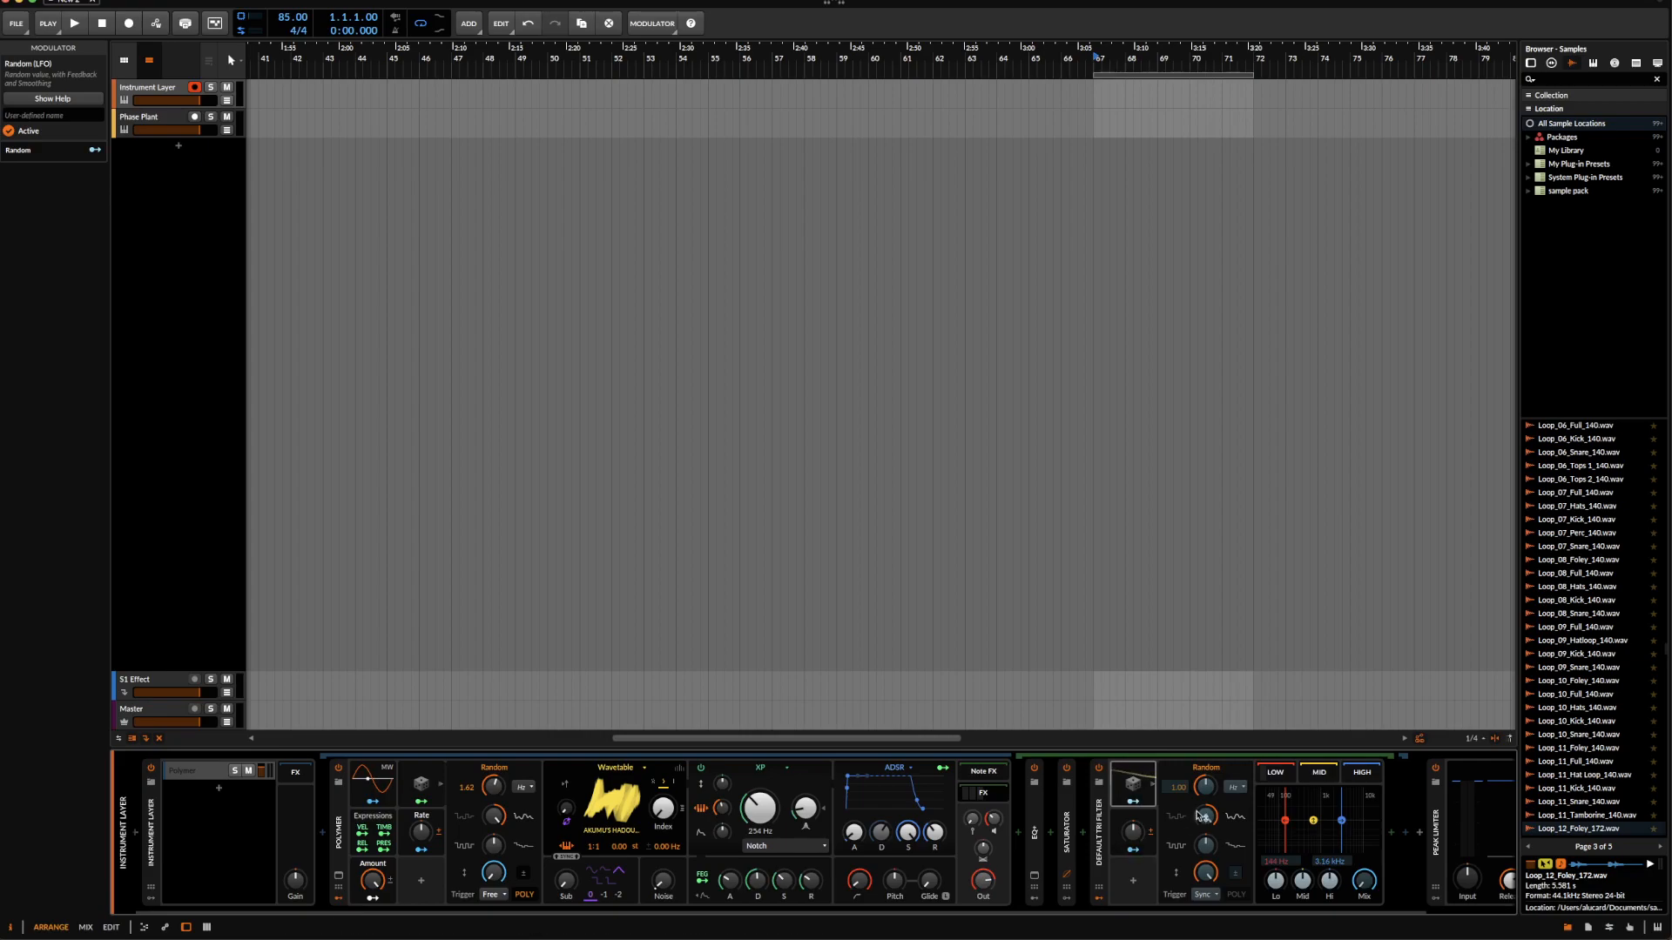
drag(1204, 792, 1204, 775)
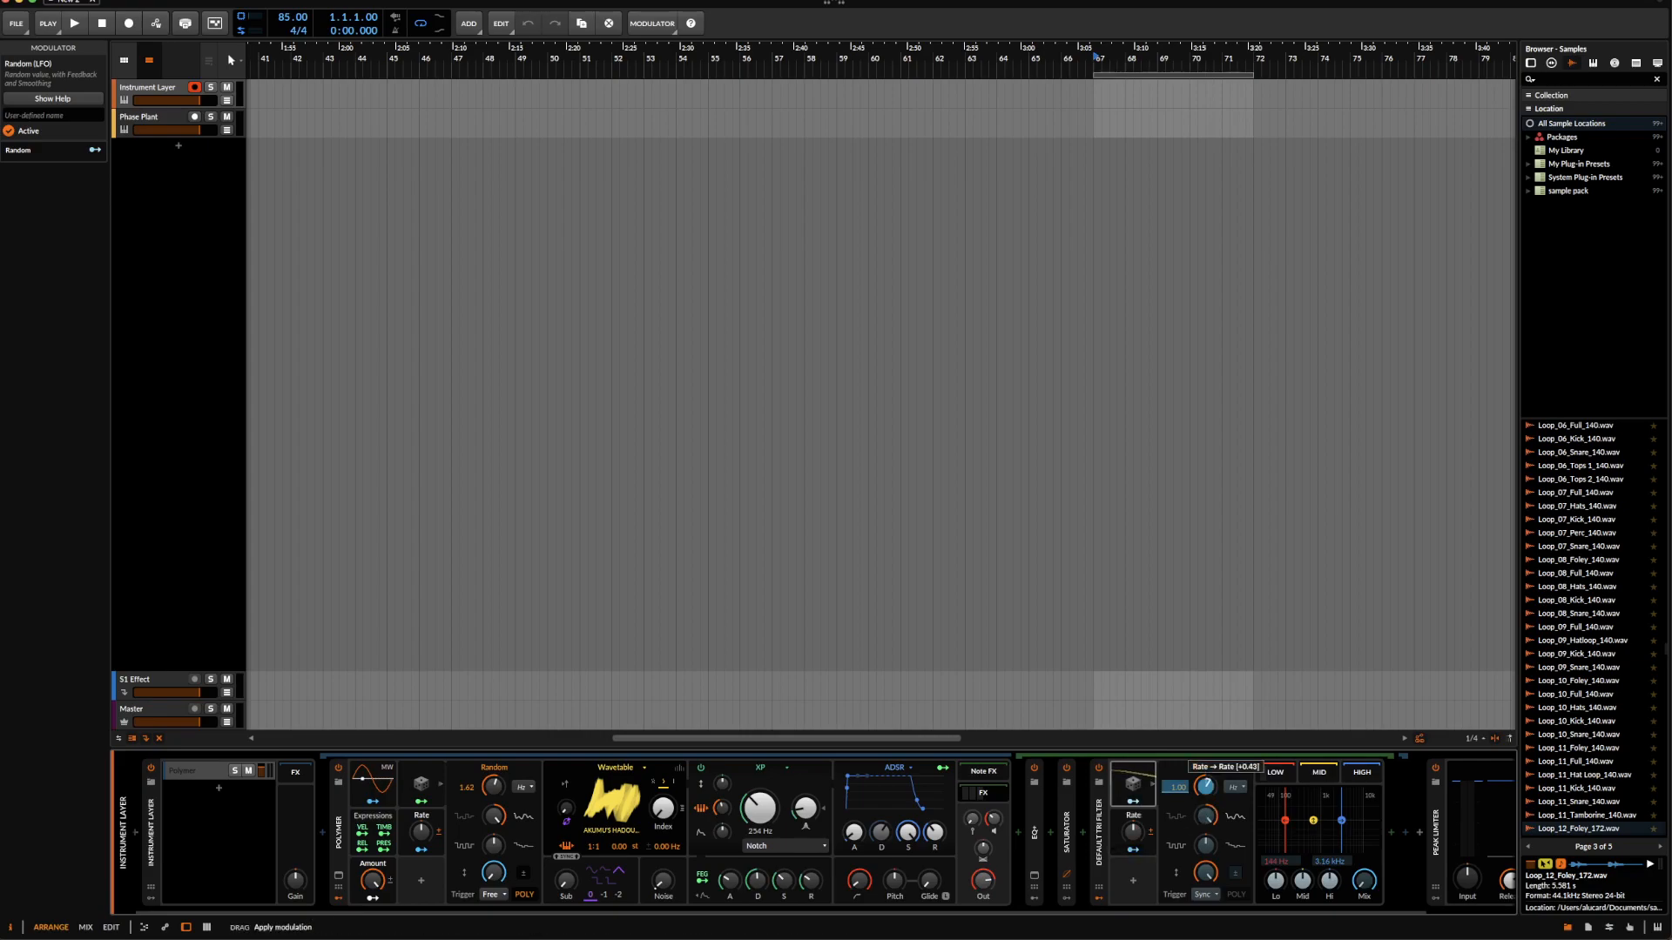
- Map the Polymer's Rate macro to the Multiband FX-3's Rate macro and try the Polymer's Rate macro at 100 %
click(1133, 851)
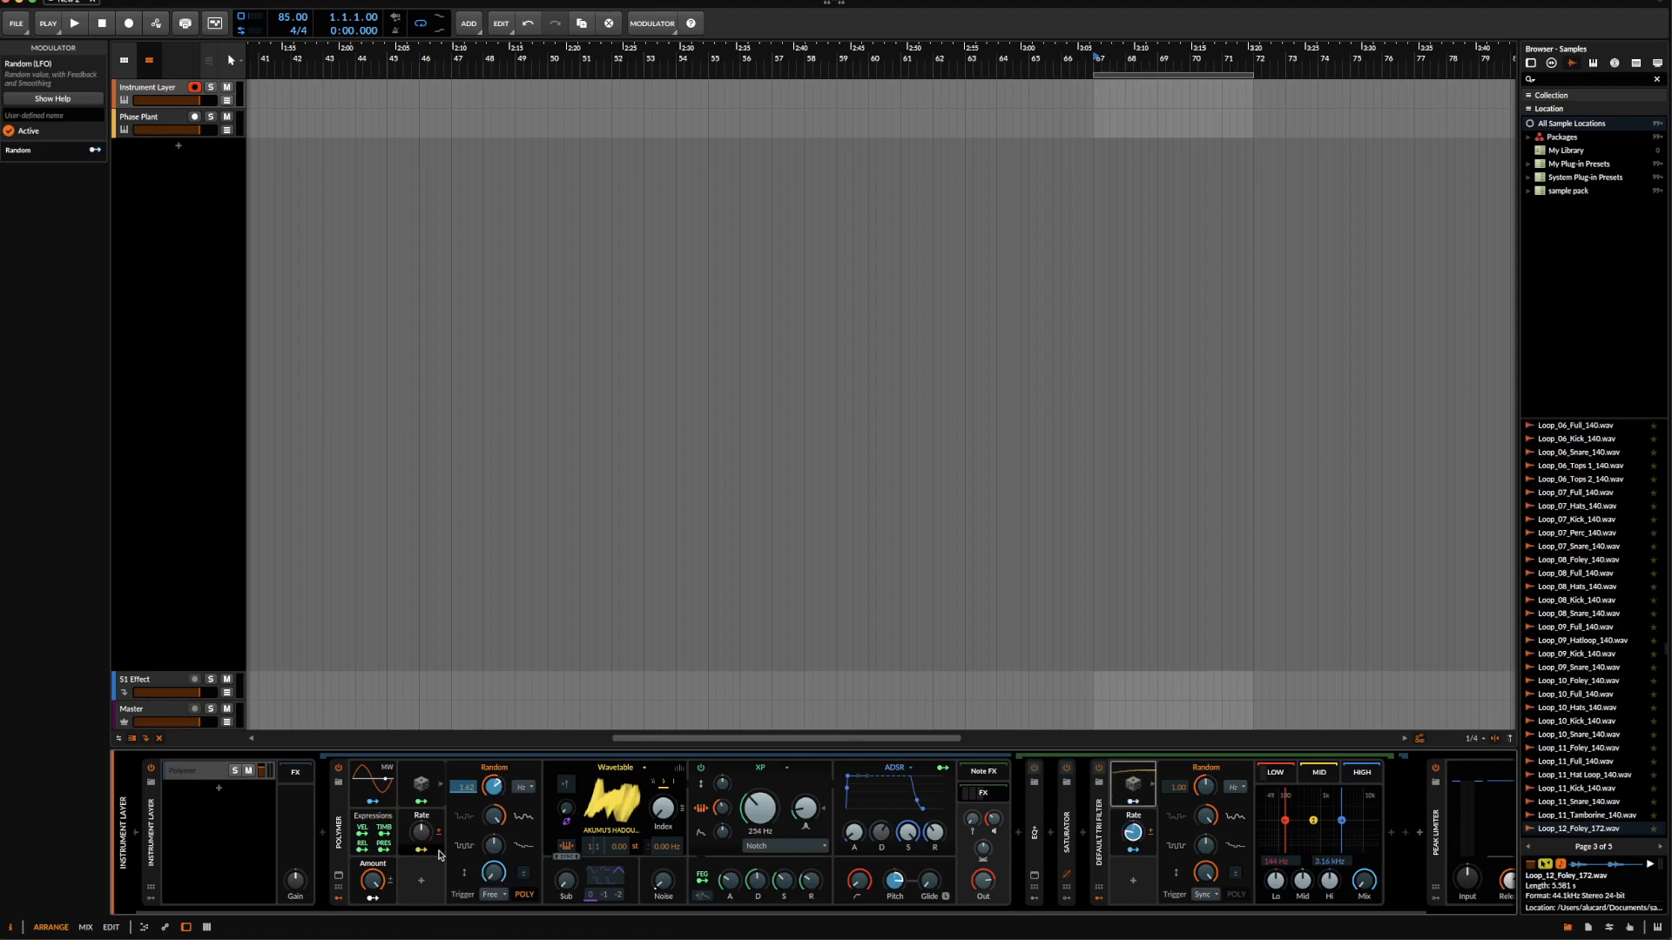
mouse_move(423, 831)
drag(422, 838, 422, 814)
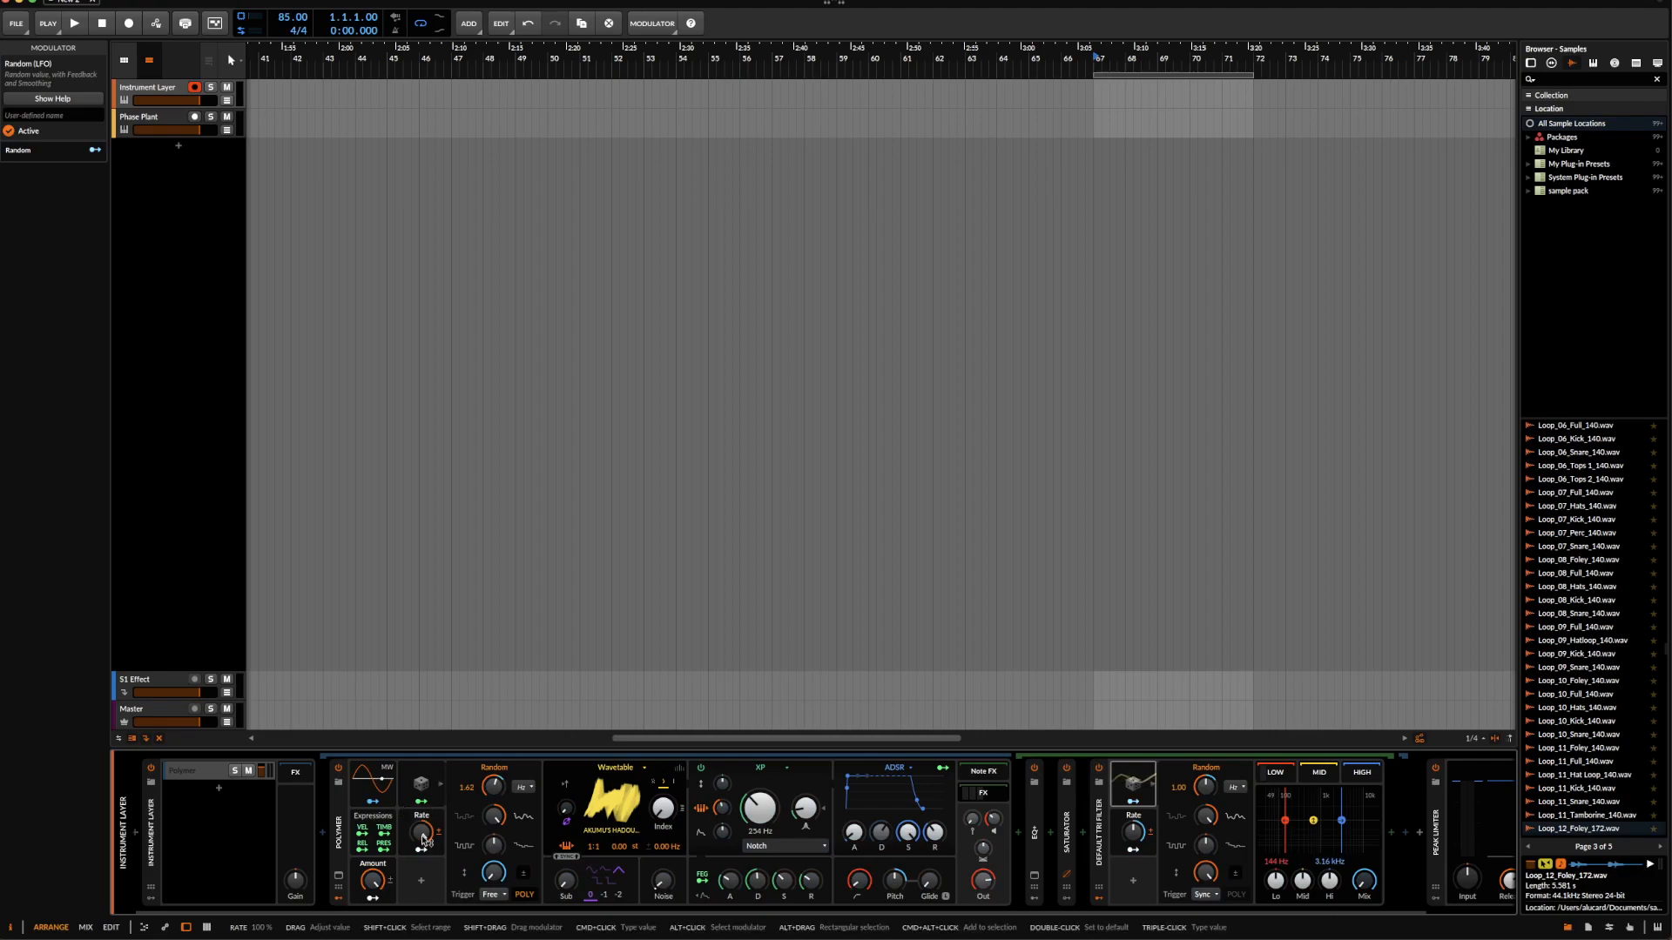
- Duplicate the Multiband FX-3's Random modulator into its third slot and move the Rate macro to the top of the second modulator column
click(1131, 788)
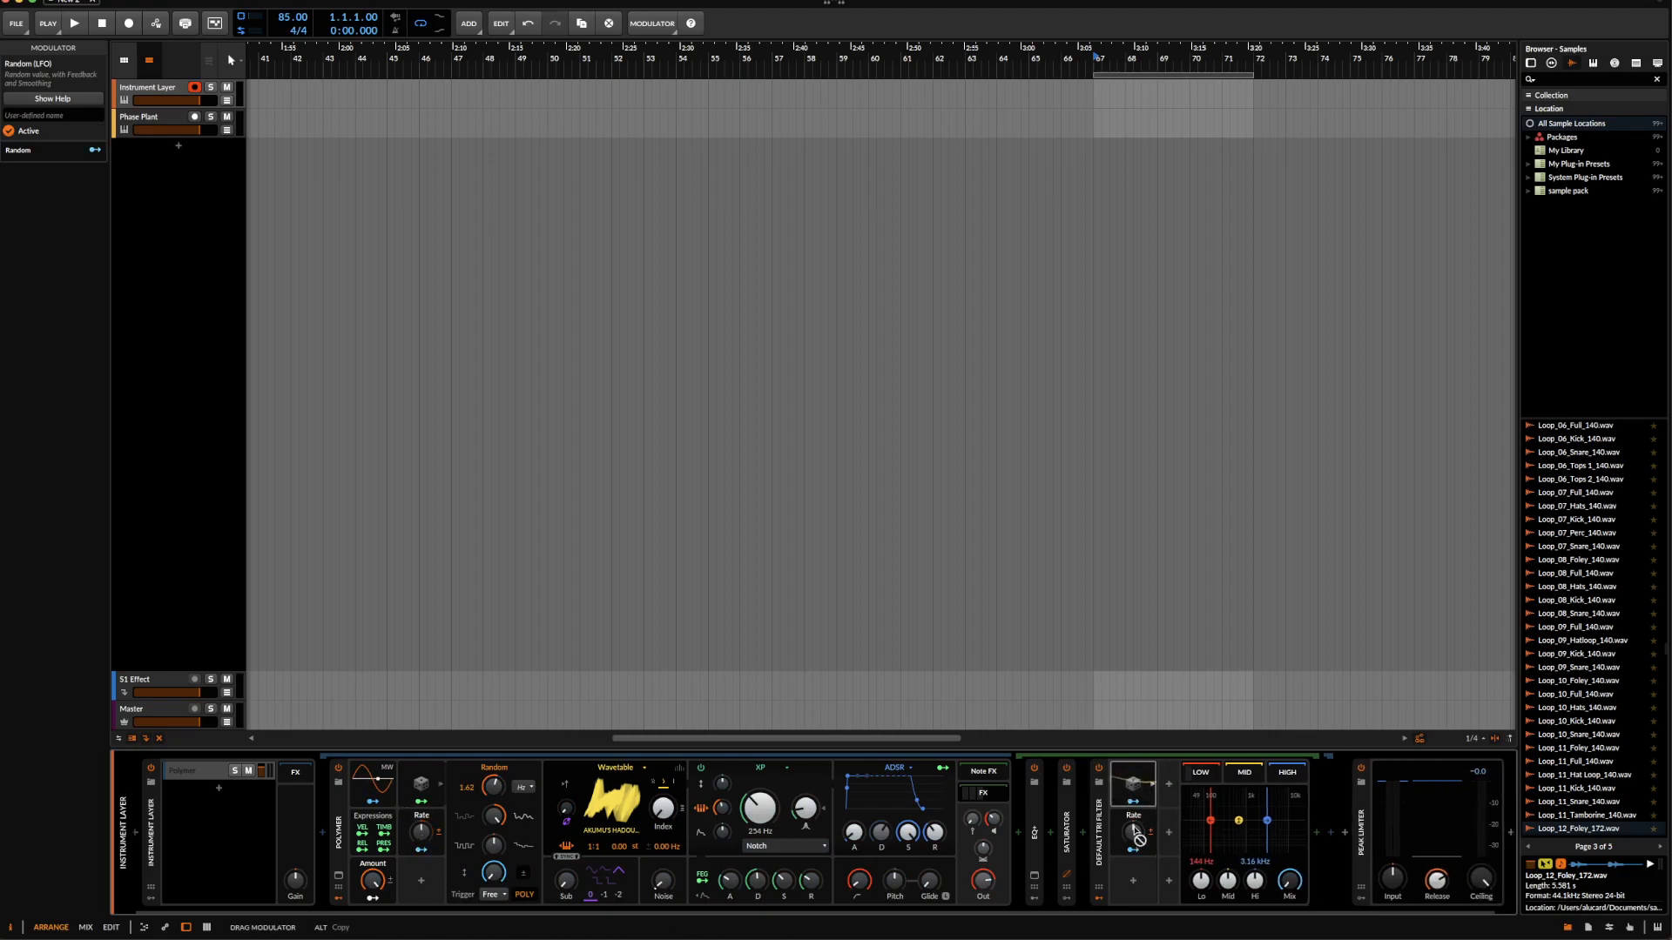
drag(1132, 832, 1134, 834)
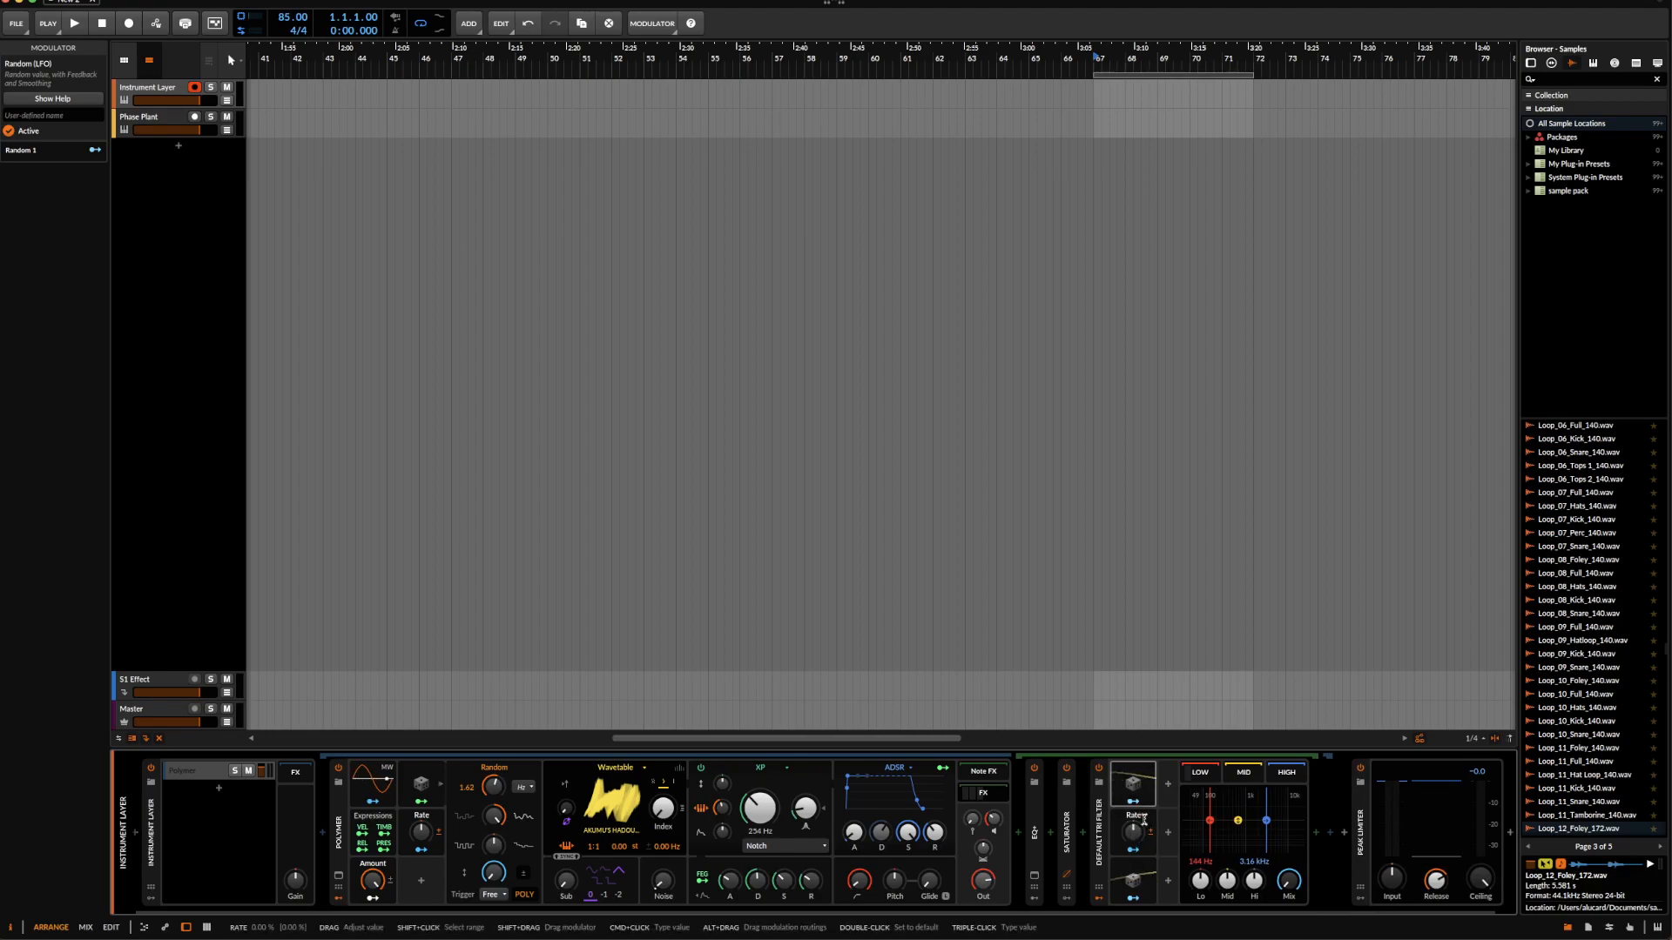
click(1118, 834)
drag(1118, 834, 1165, 783)
scroll(1162, 783, right, 2)
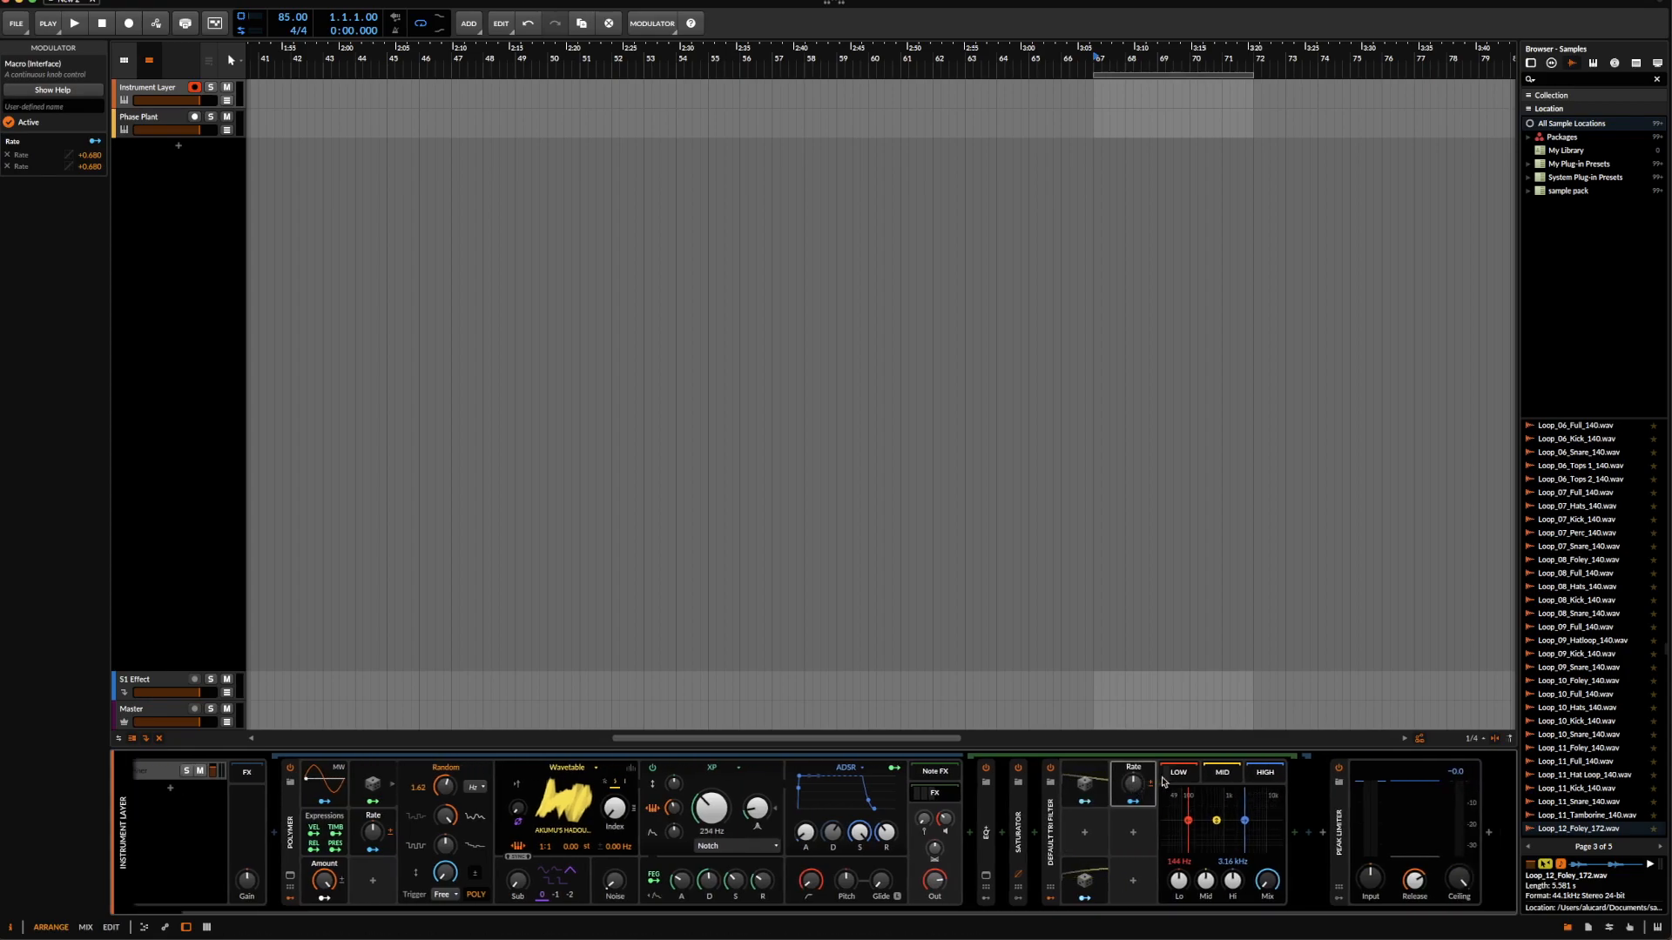
- Show the device chain of the Multiband FX-3's Low band and expand the Tool device in it
click(1178, 773)
scroll(1245, 805, right, 1)
click(1267, 826)
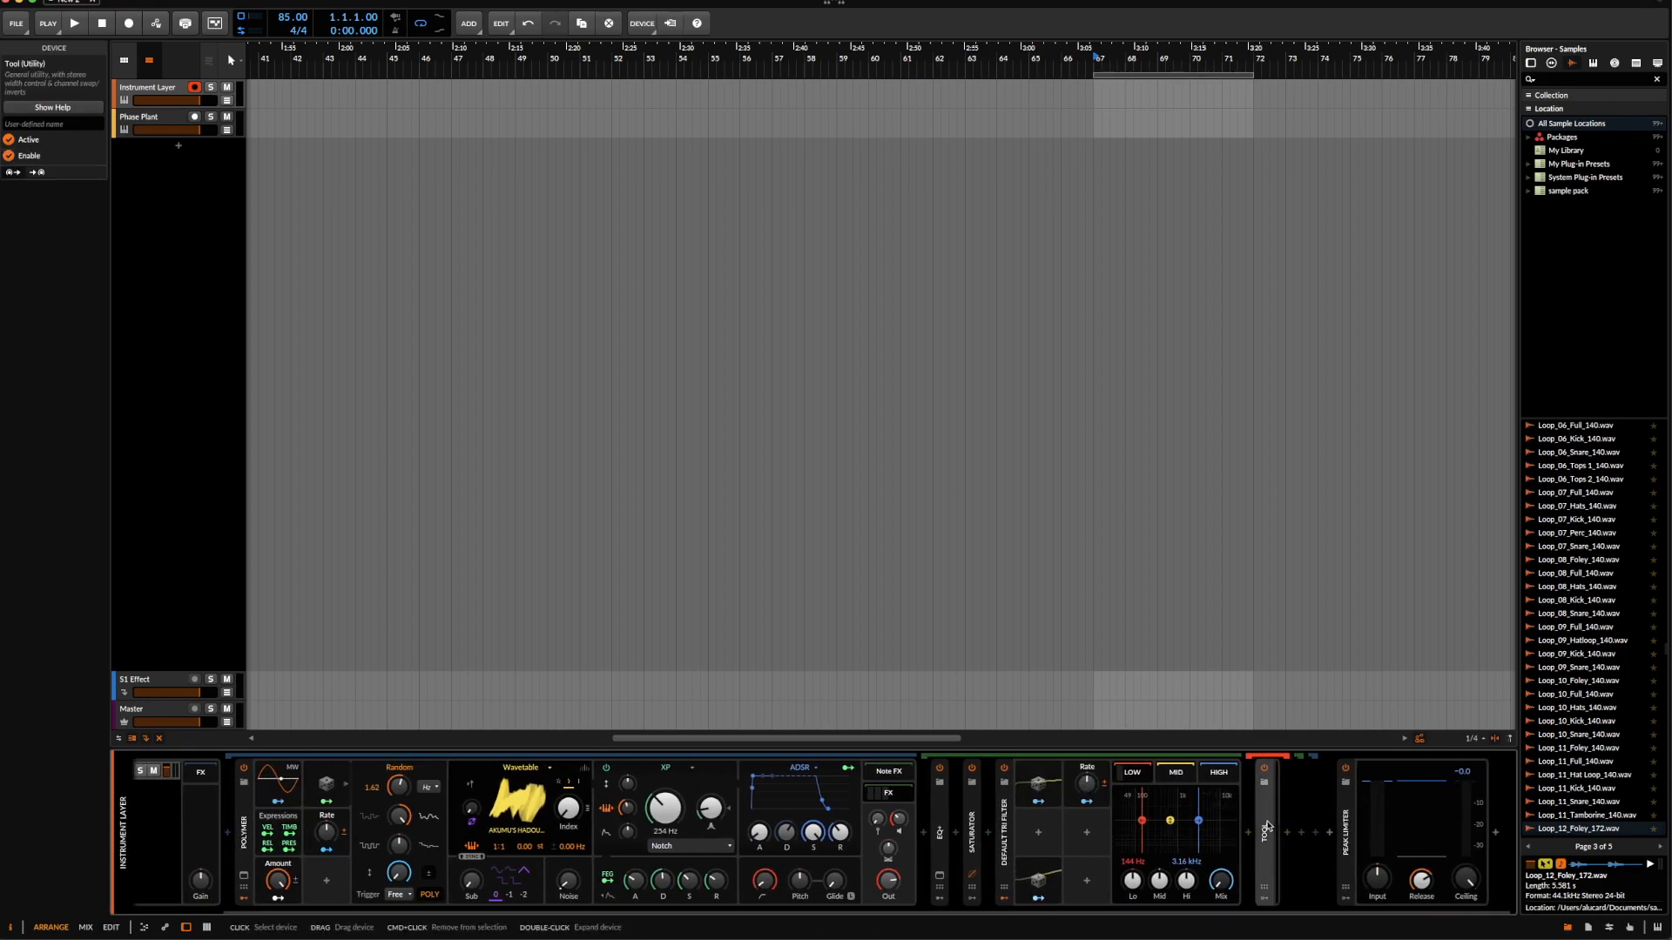
double_click(1266, 827)
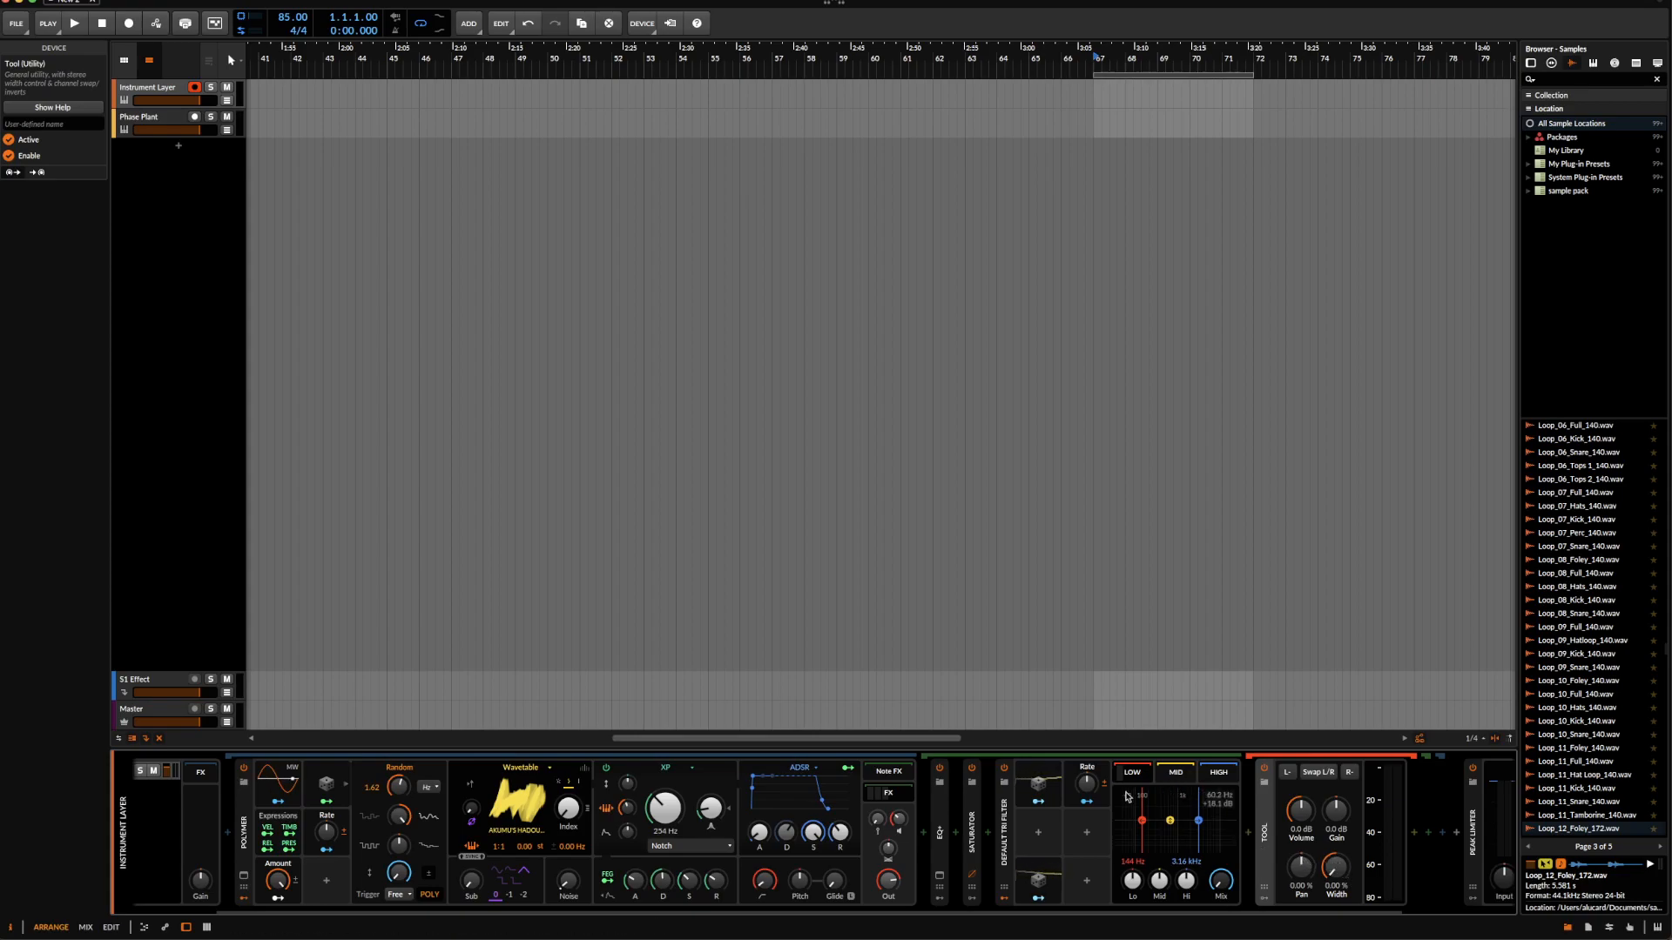
scroll(1125, 795, right, 2)
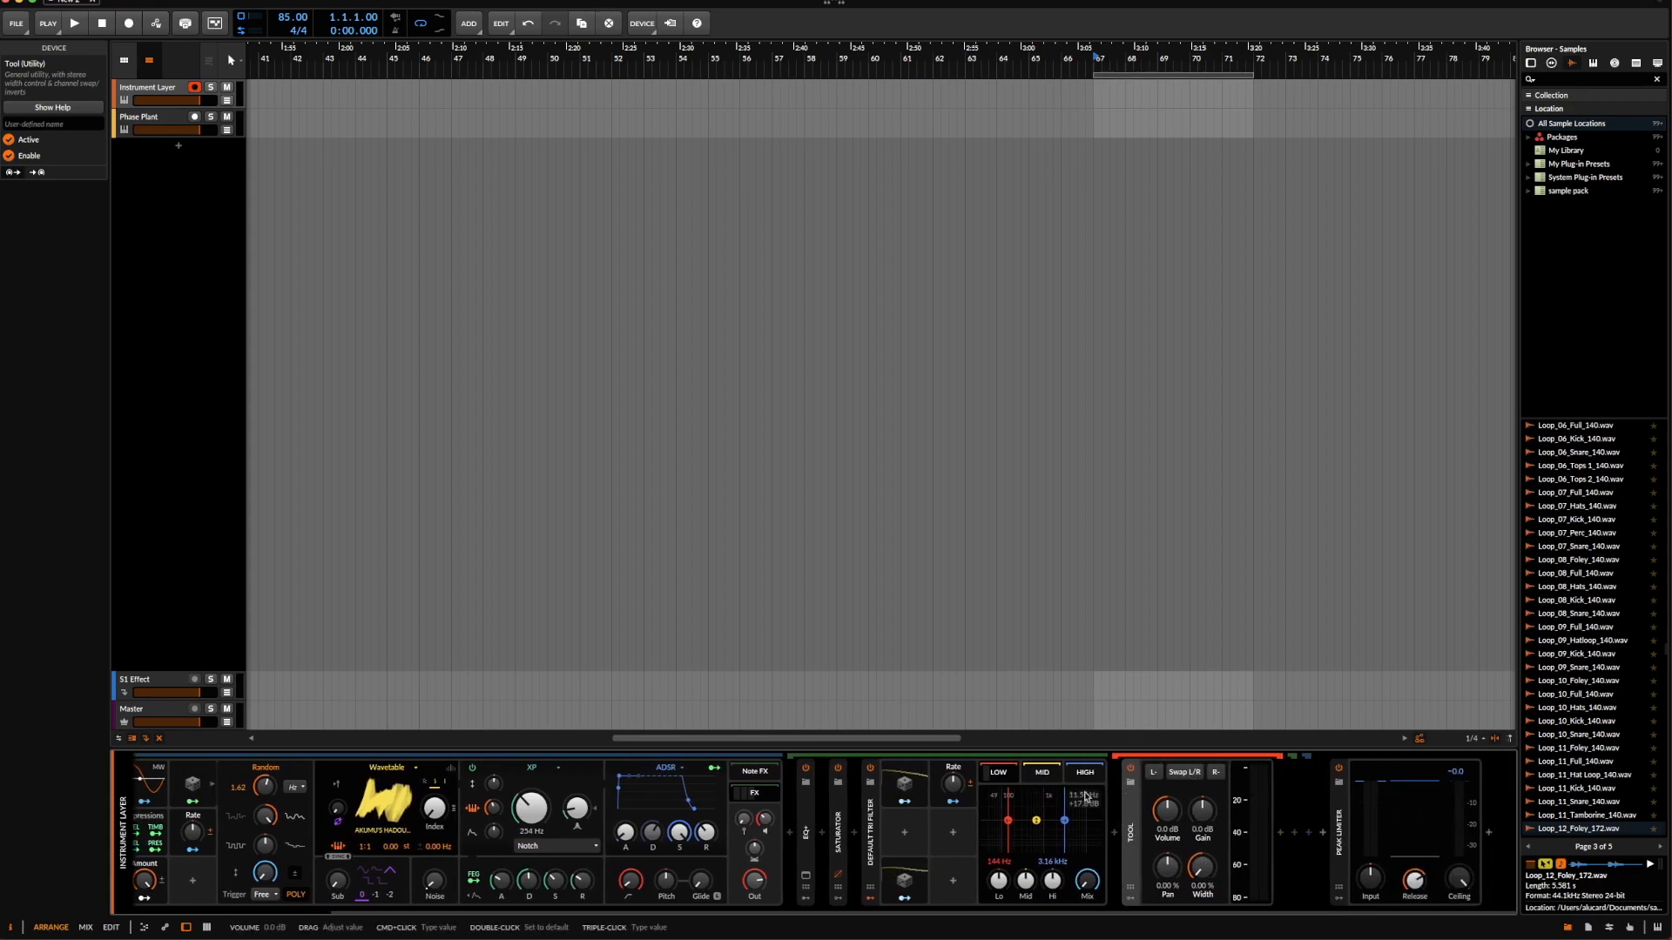
- Insert an EQ+ in the Multiband FX-3's Mid chain and shape a low boost at about 41 Hz and a -9.9 dB cut at 8.25 kHz
click(1042, 773)
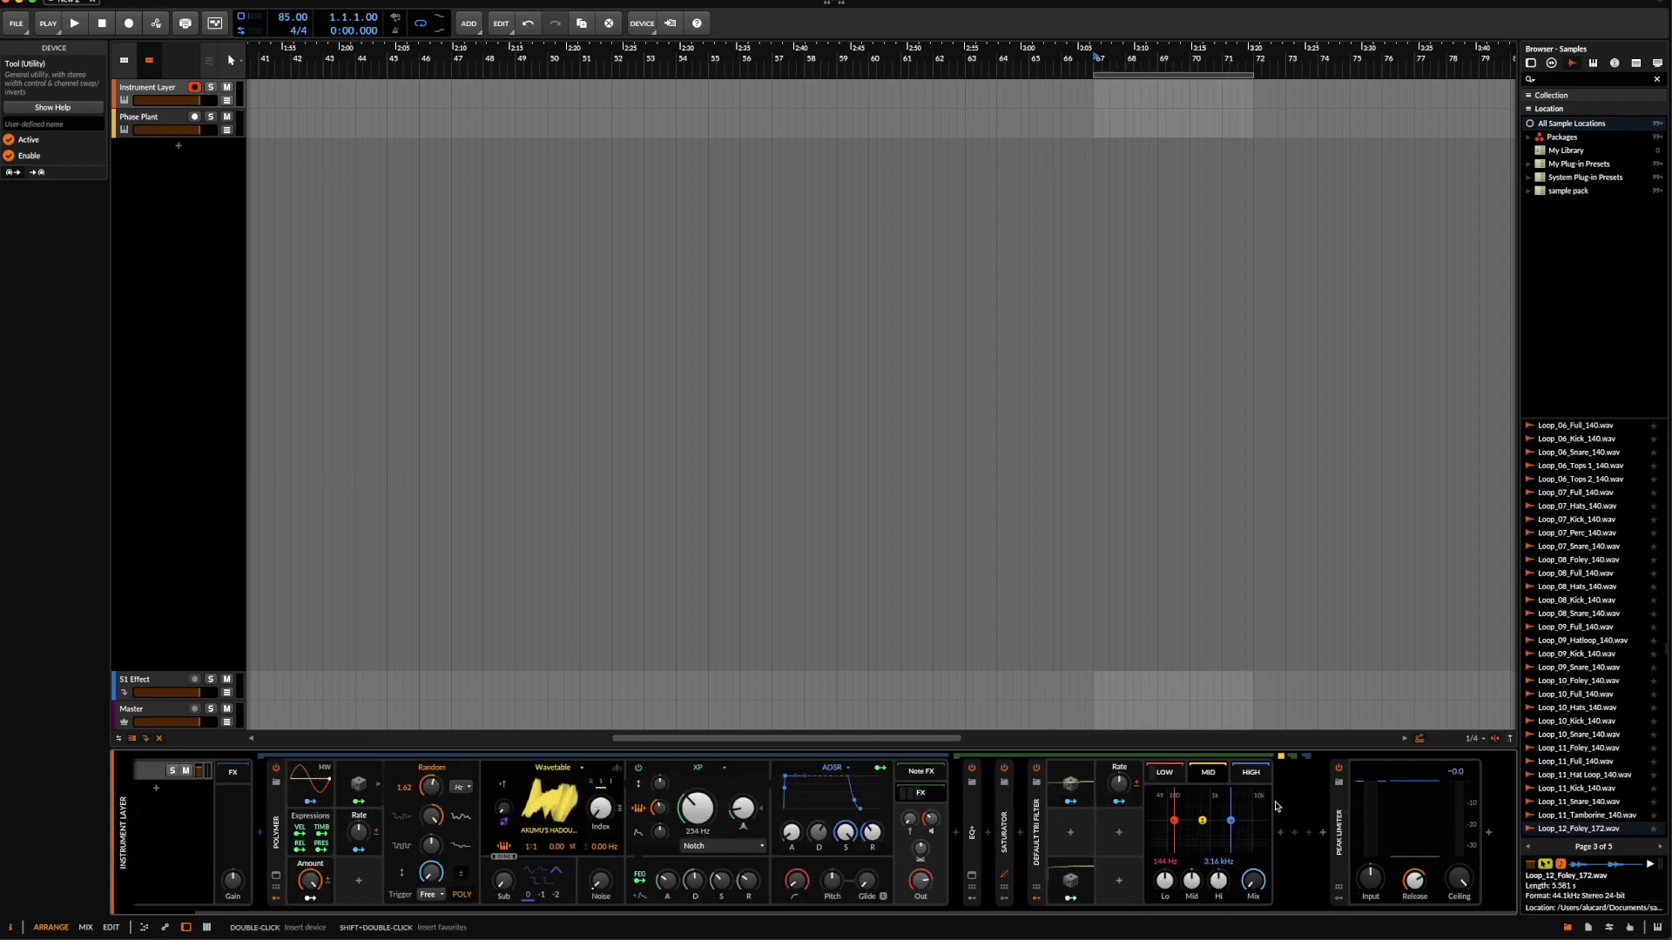
double_click(1278, 829)
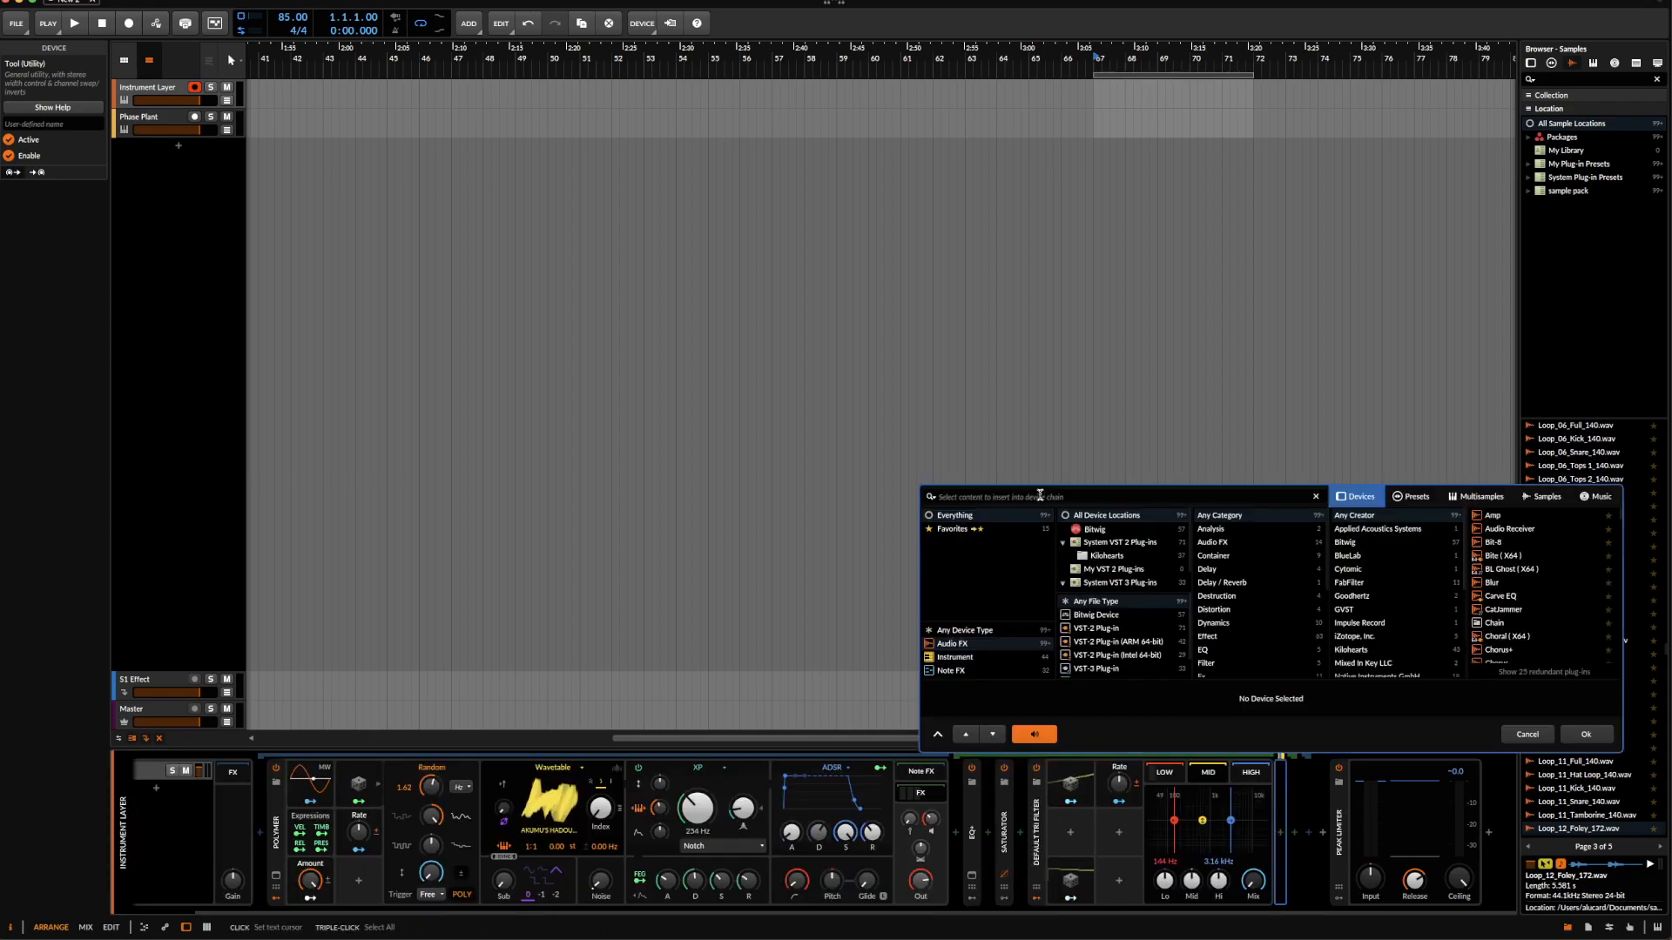
text(EQ)
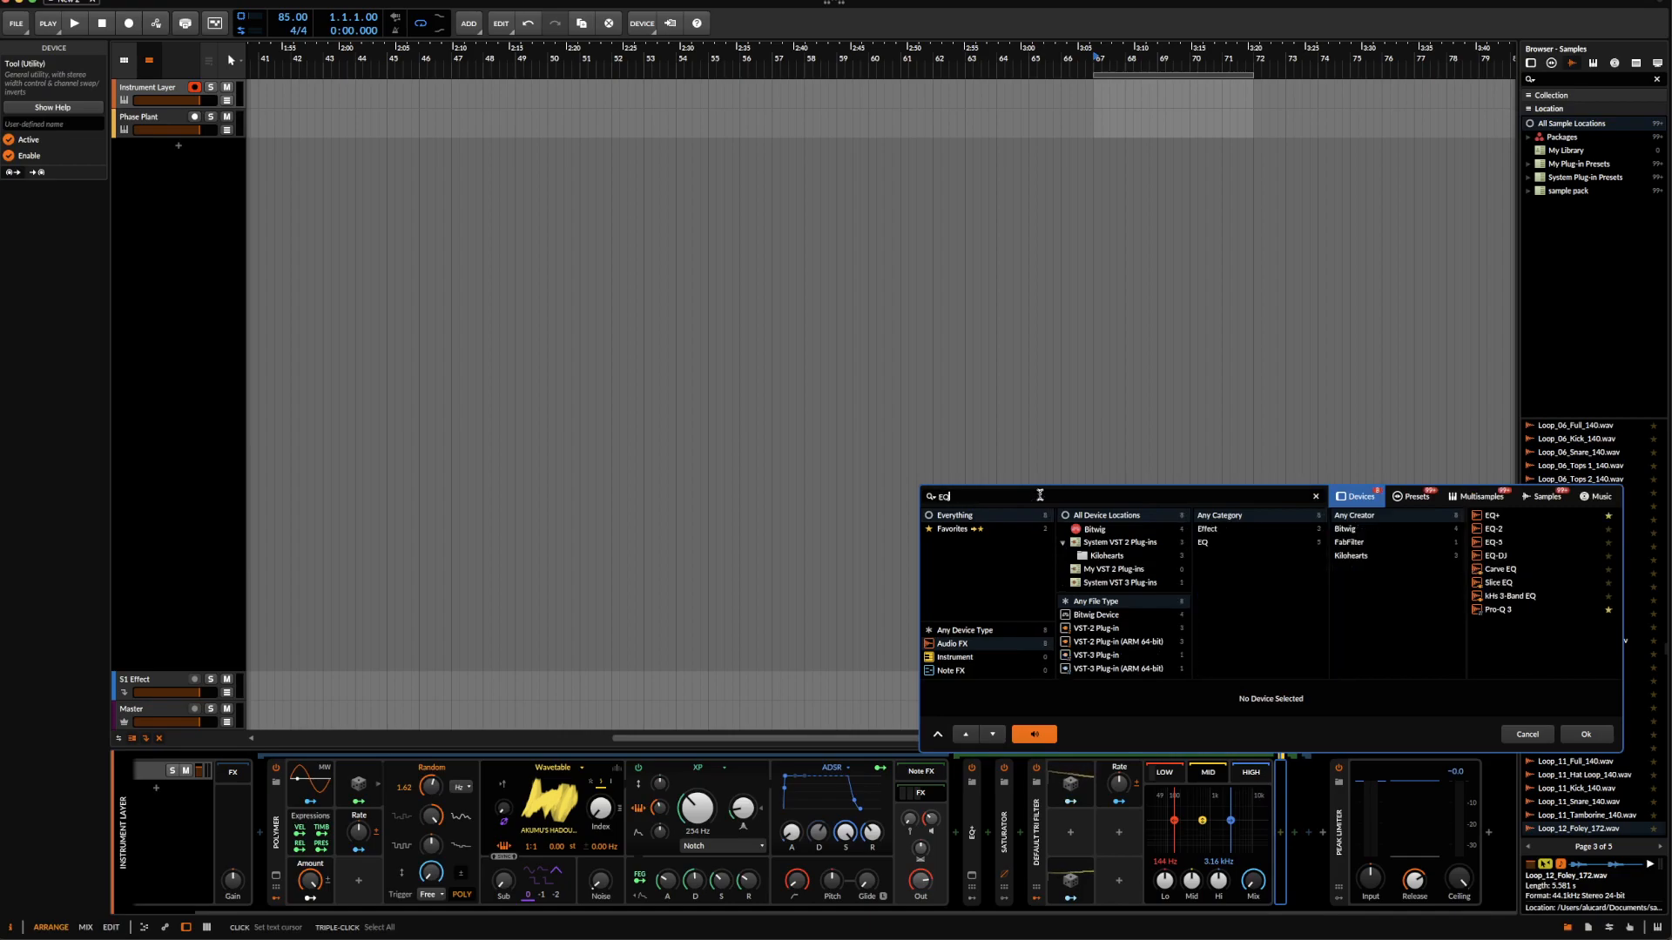
click(1483, 517)
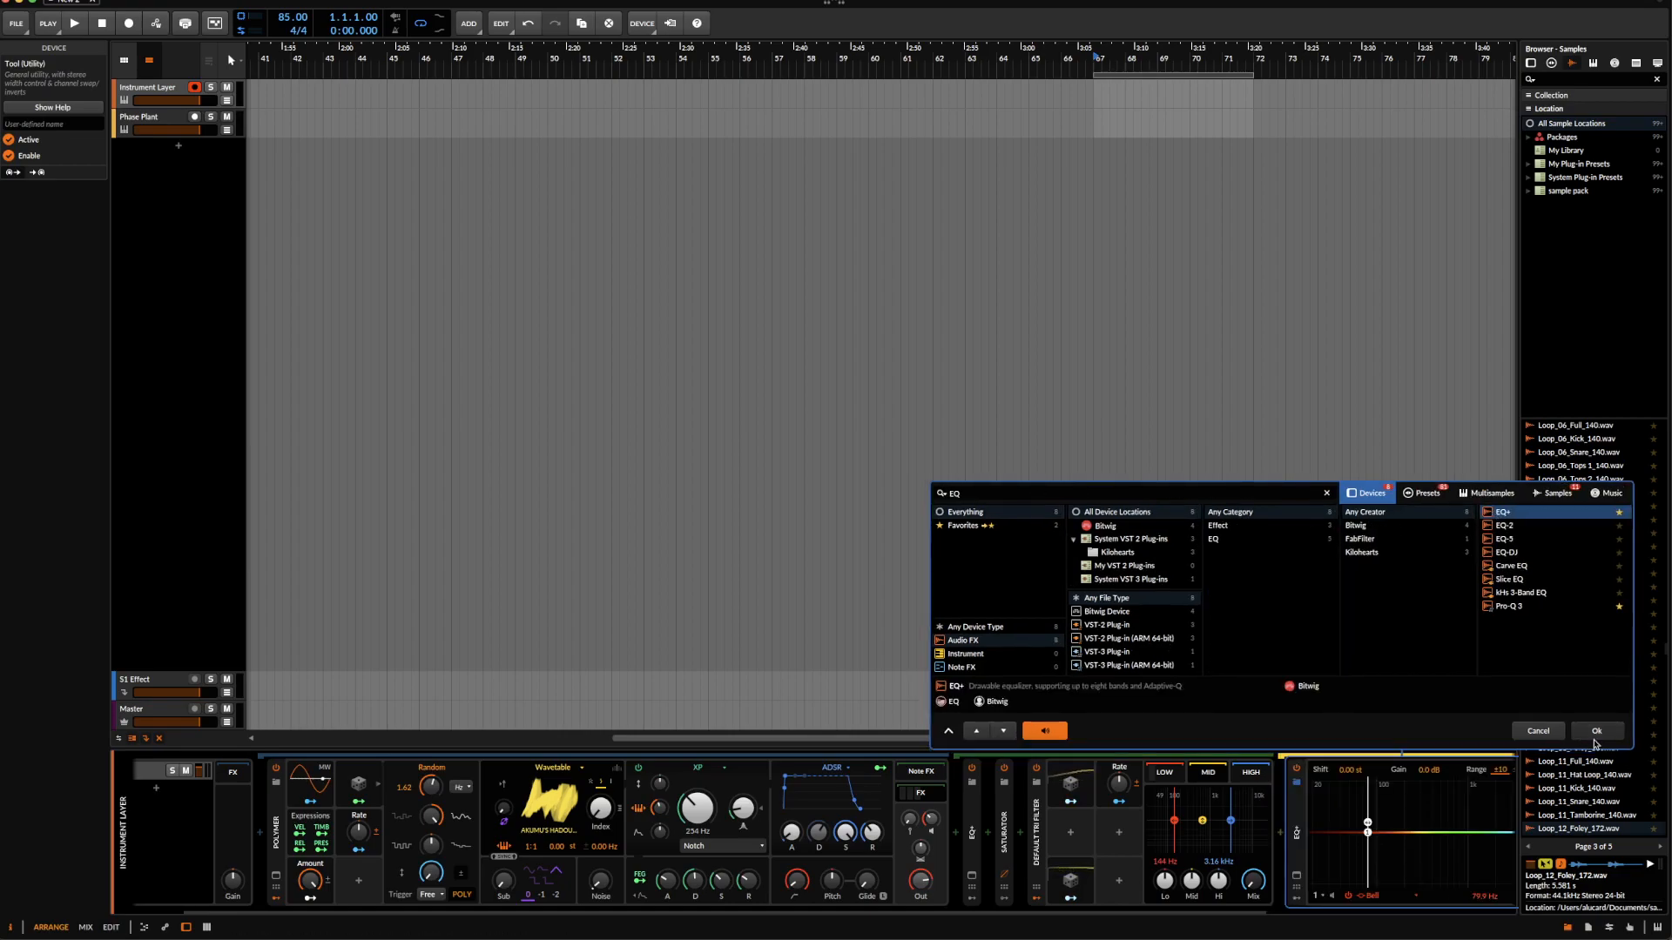
click(1595, 736)
drag(1048, 831, 1021, 799)
drag(1226, 833, 1232, 883)
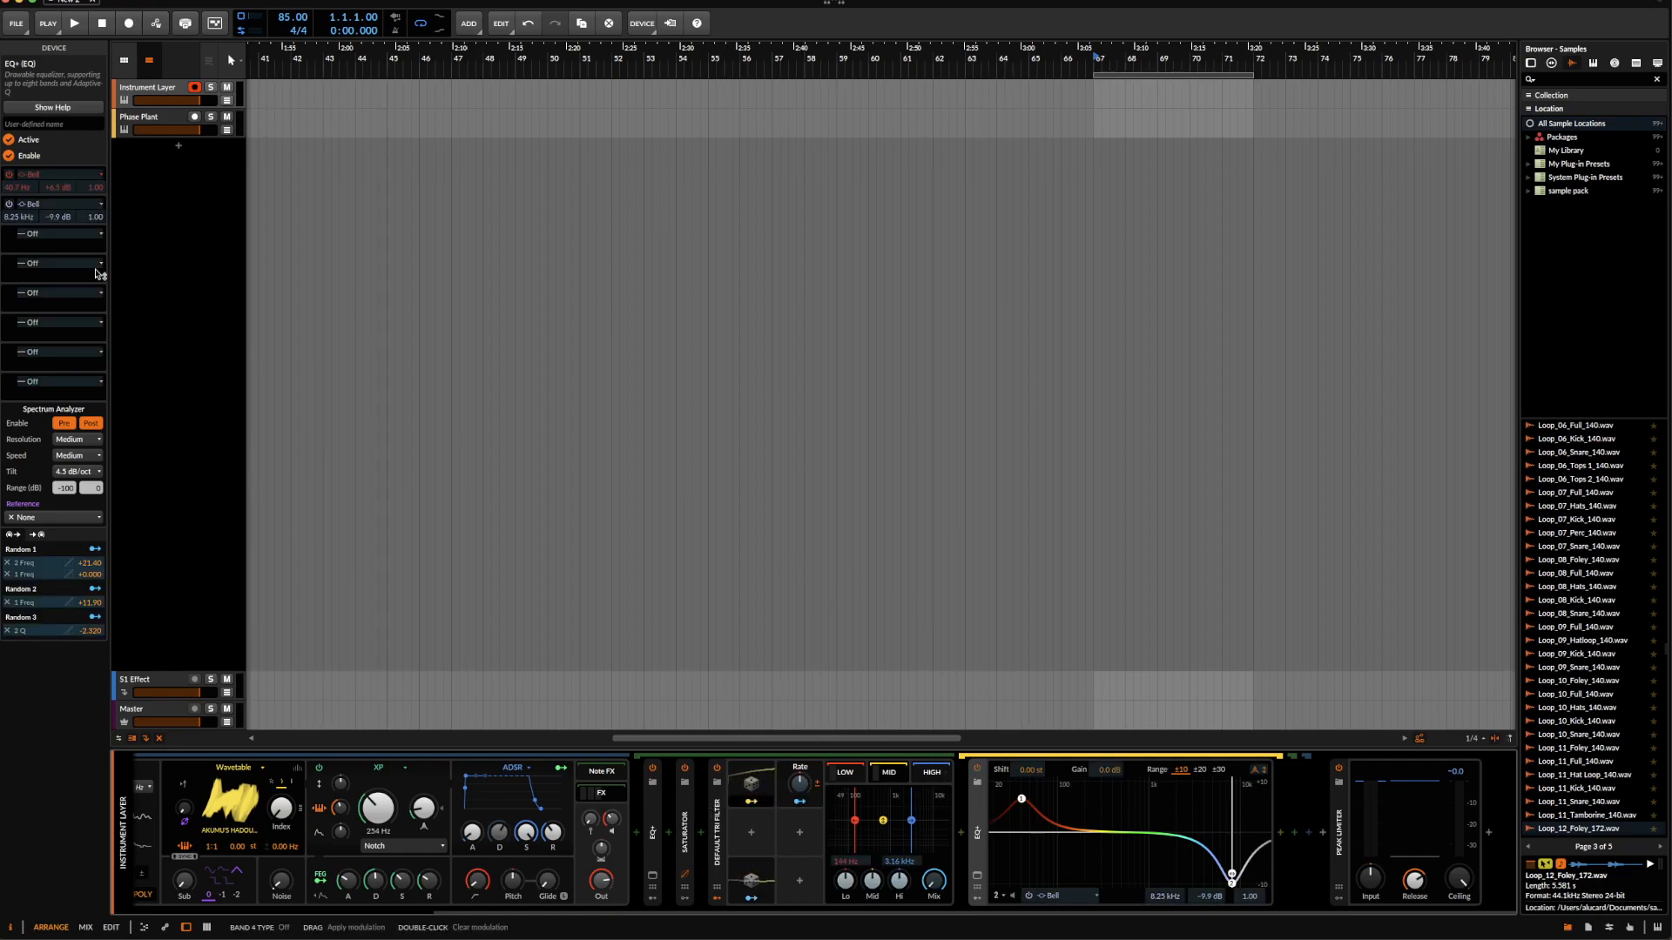
- Map the Multiband FX-3's Random 1 modulator to the frequencies of EQ+ bands 1 and 2
drag(23, 193, 23, 185)
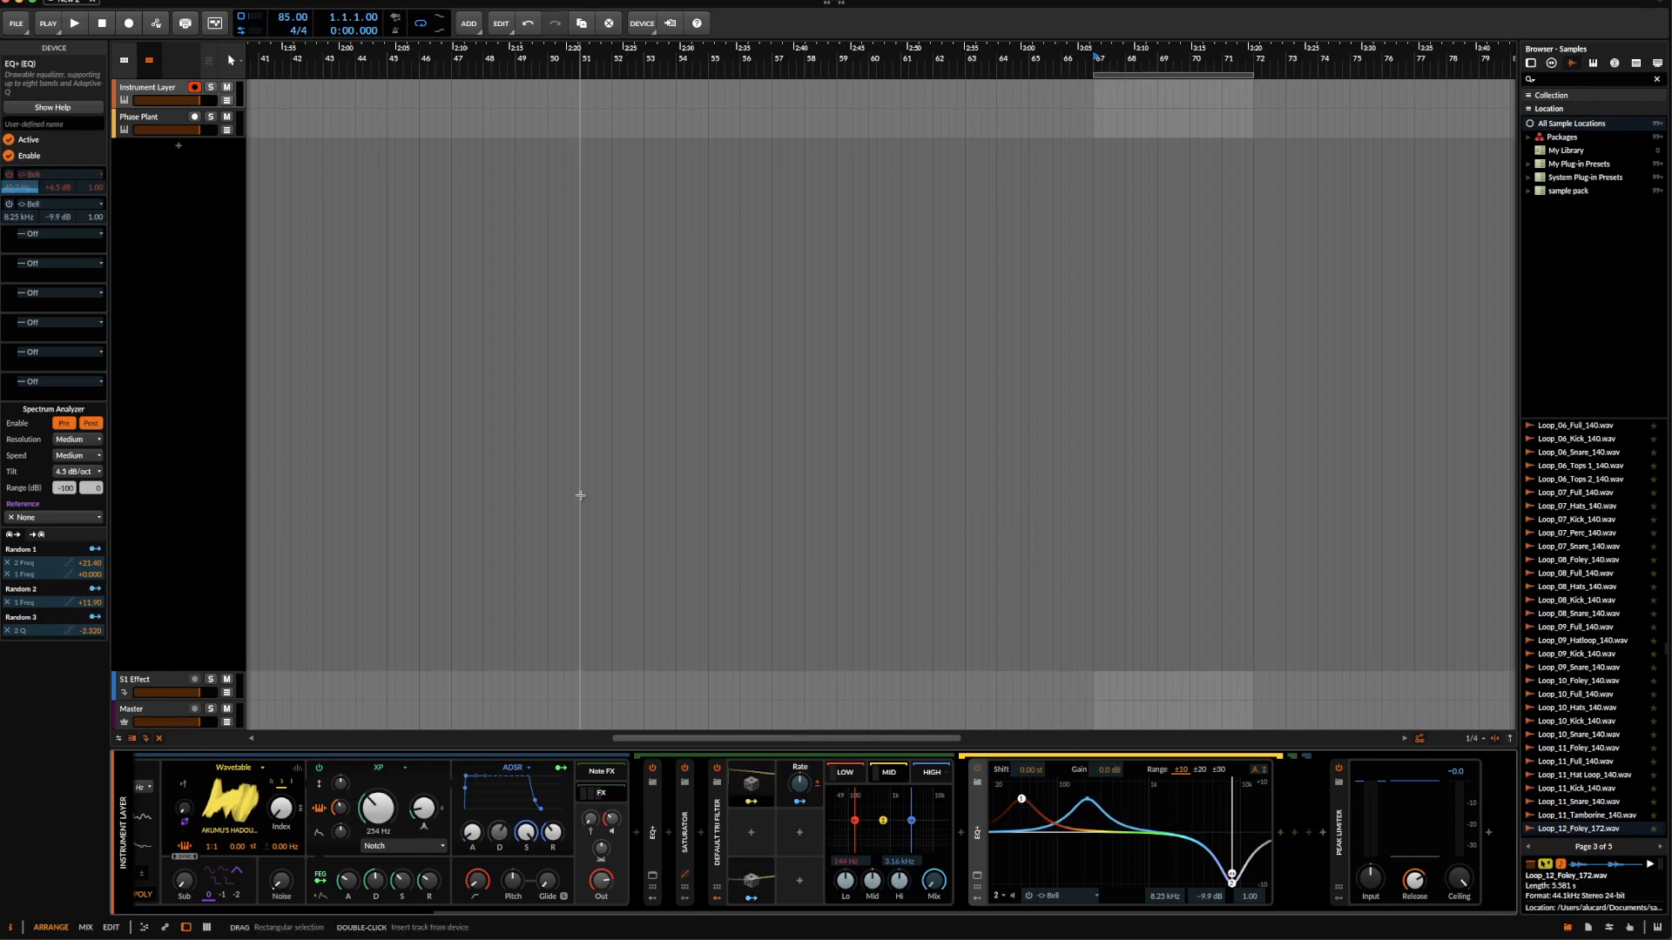
drag(19, 216, 19, 229)
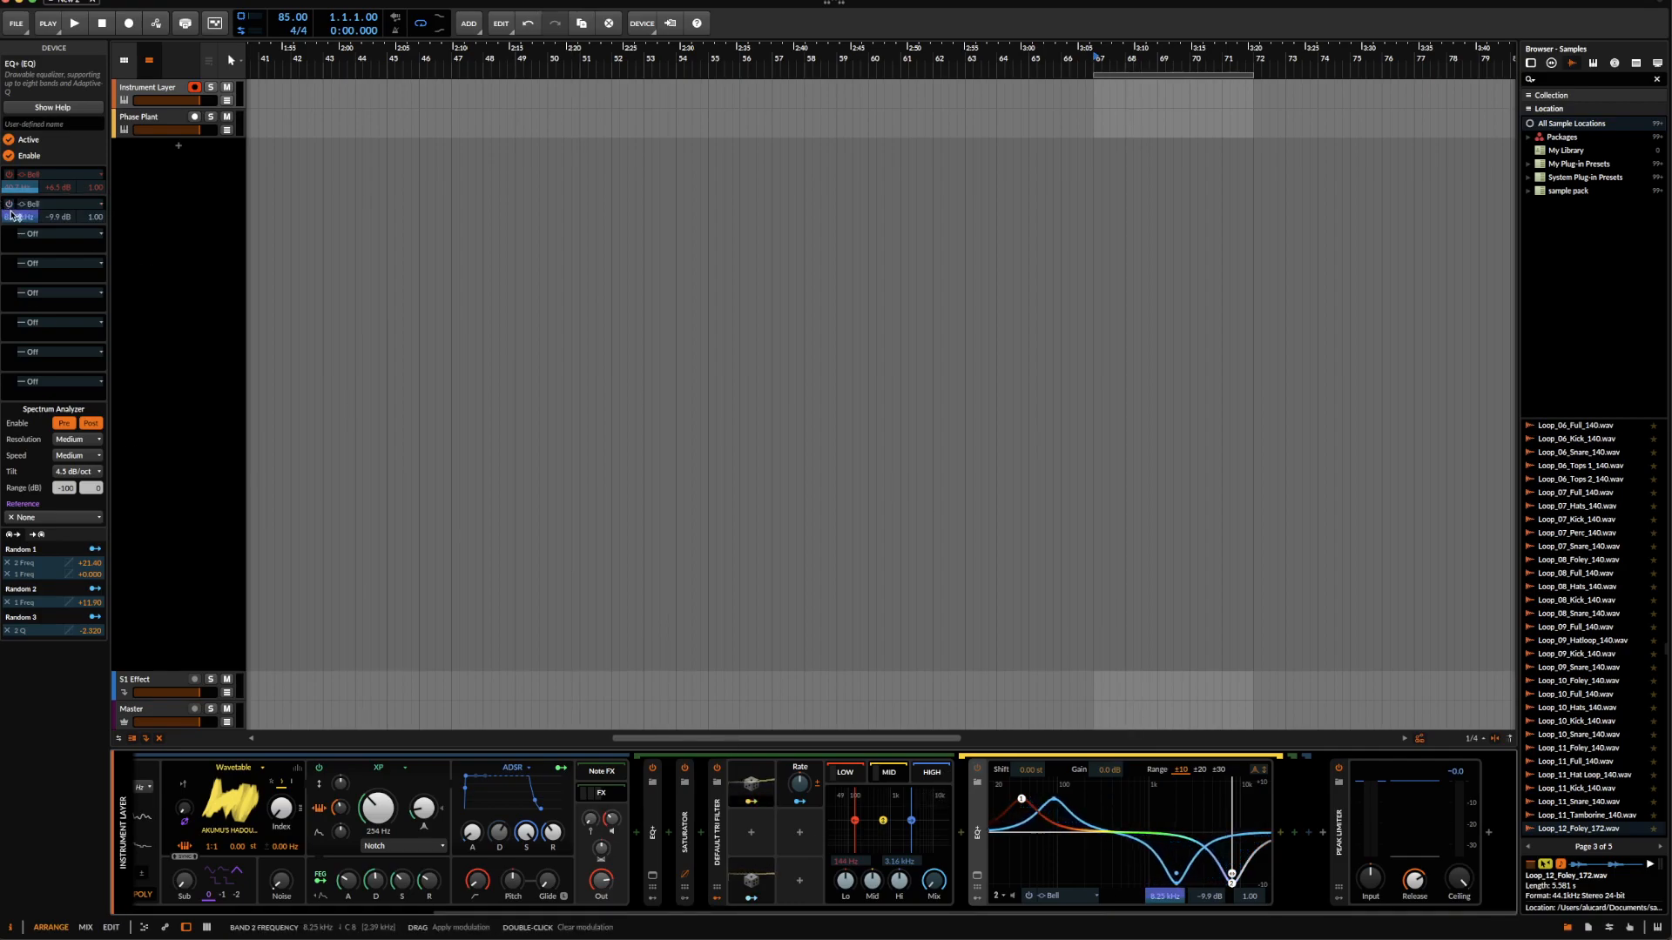
drag(12, 215, 12, 228)
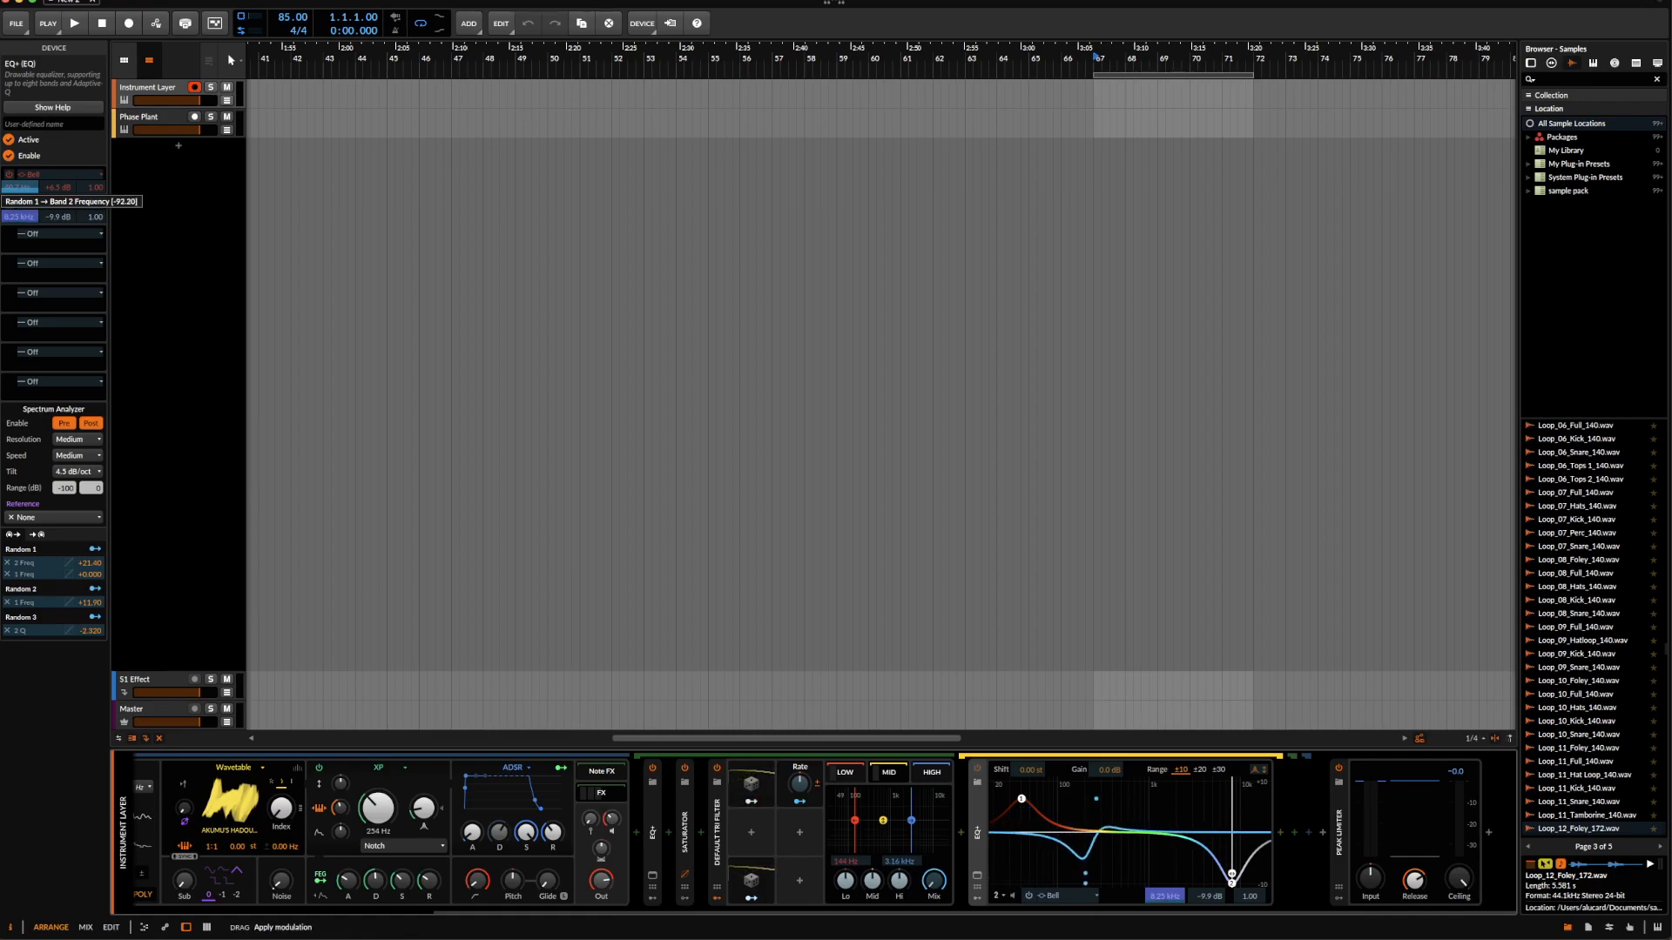
drag(11, 228, 12, 228)
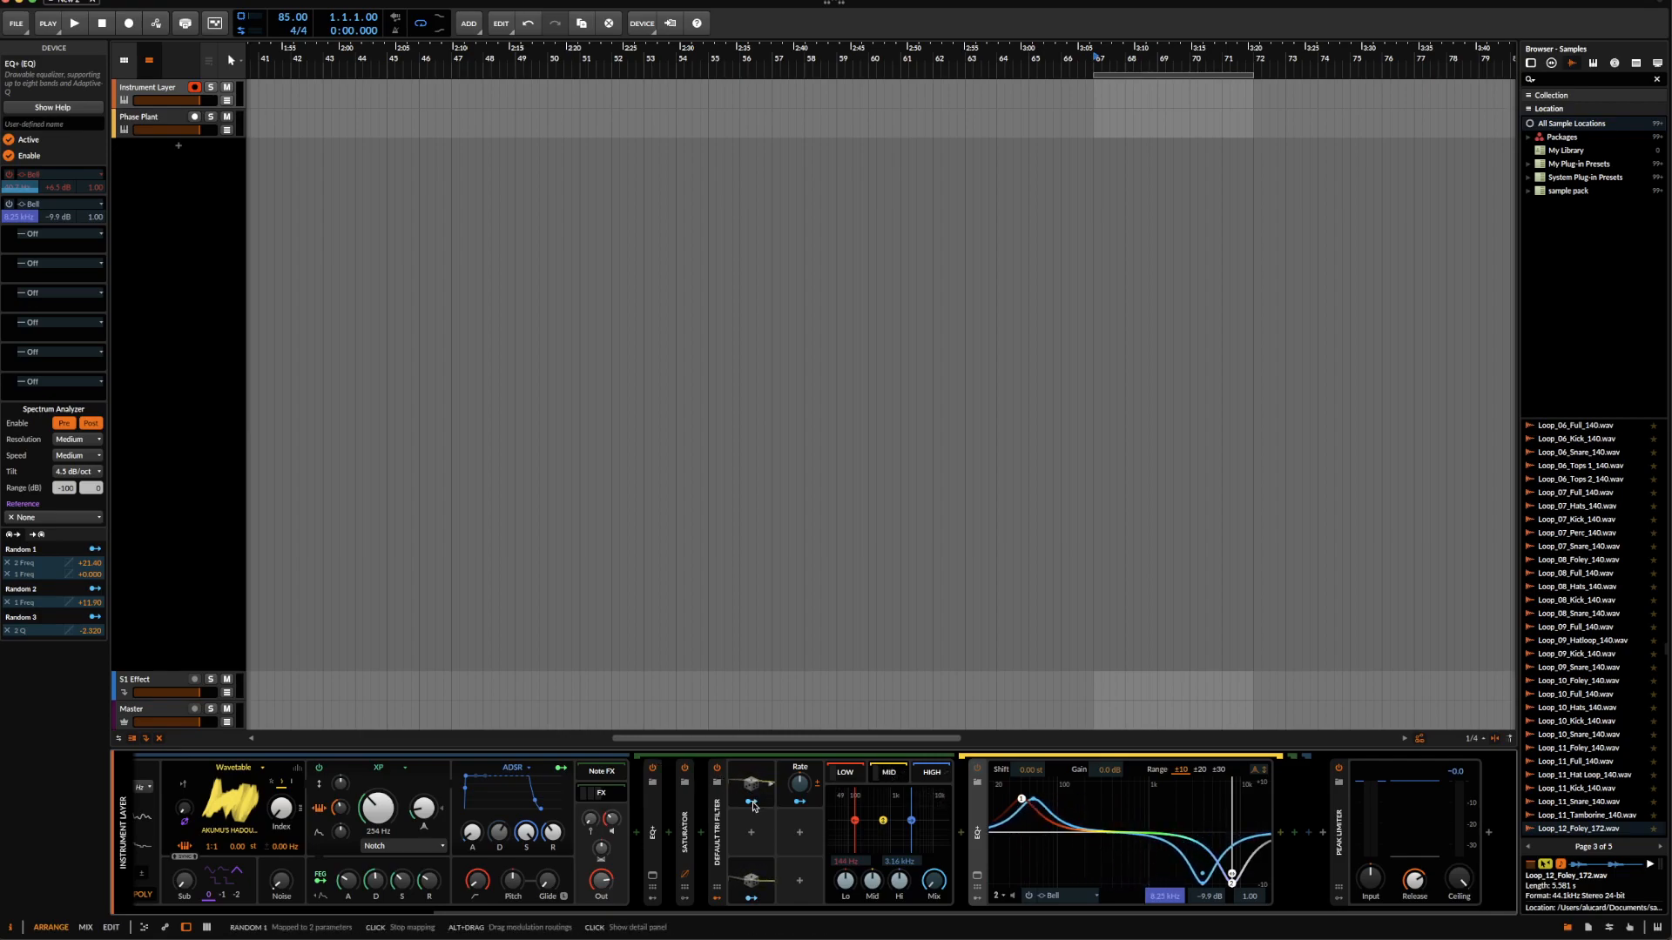
- Add three bell bands to the EQ+: a narrow boost at about 210 Hz, a cut at about 460 Hz and a narrow boost at 988 Hz
click(1108, 832)
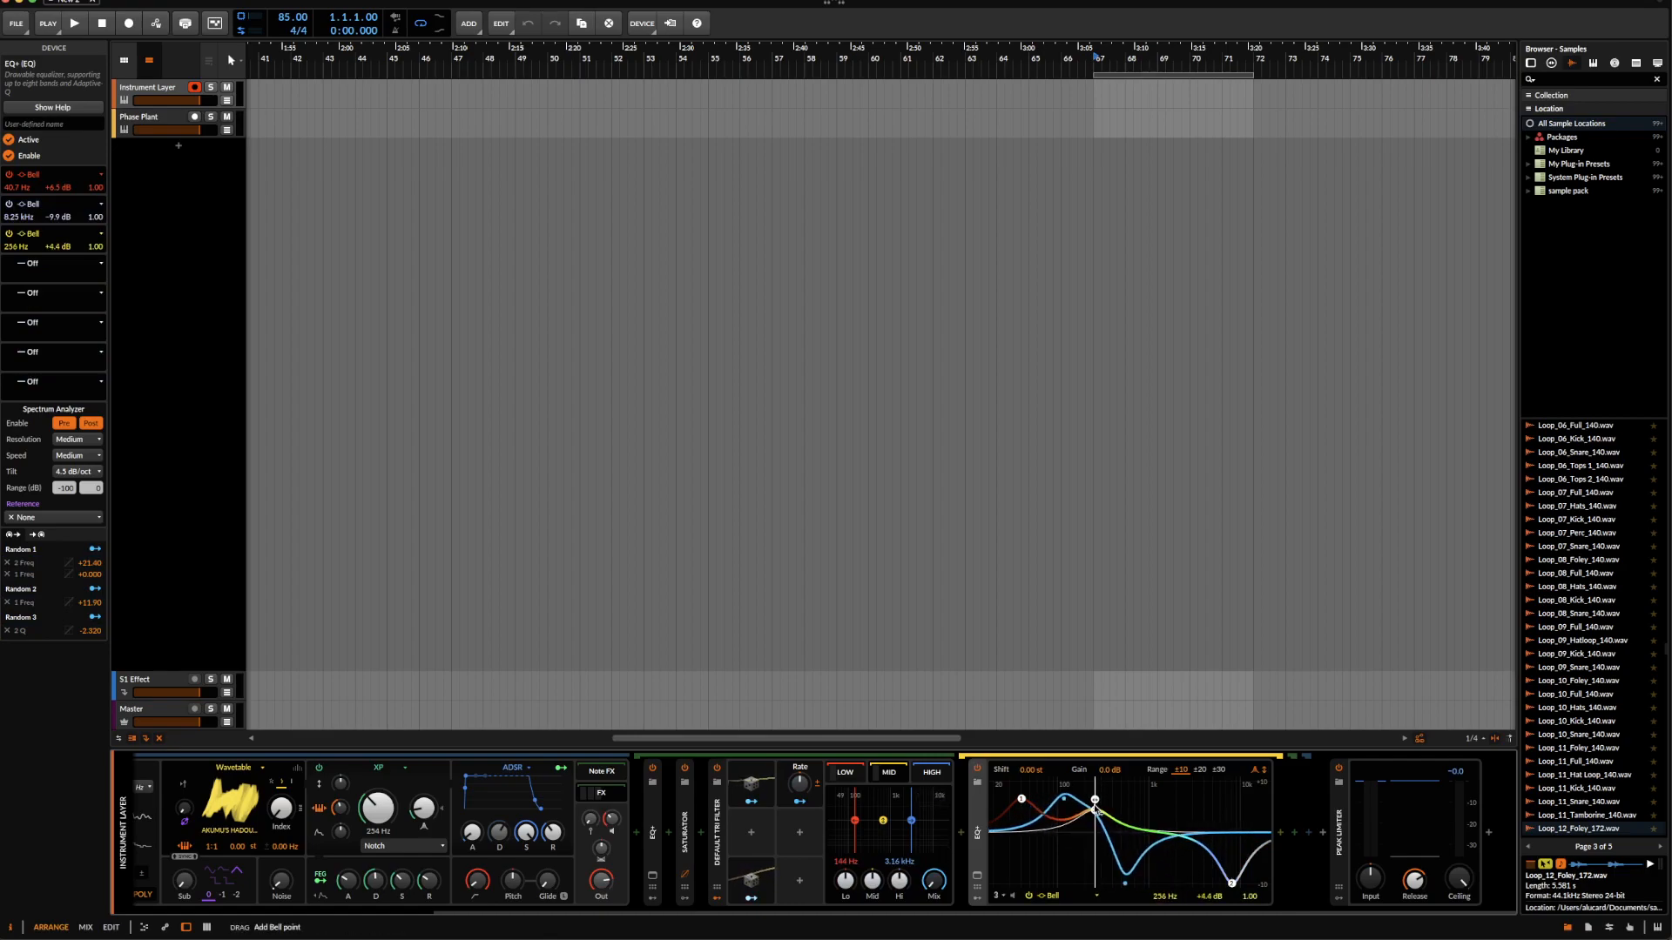
drag(1090, 808, 1090, 745)
drag(1121, 834, 1117, 859)
click(1144, 832)
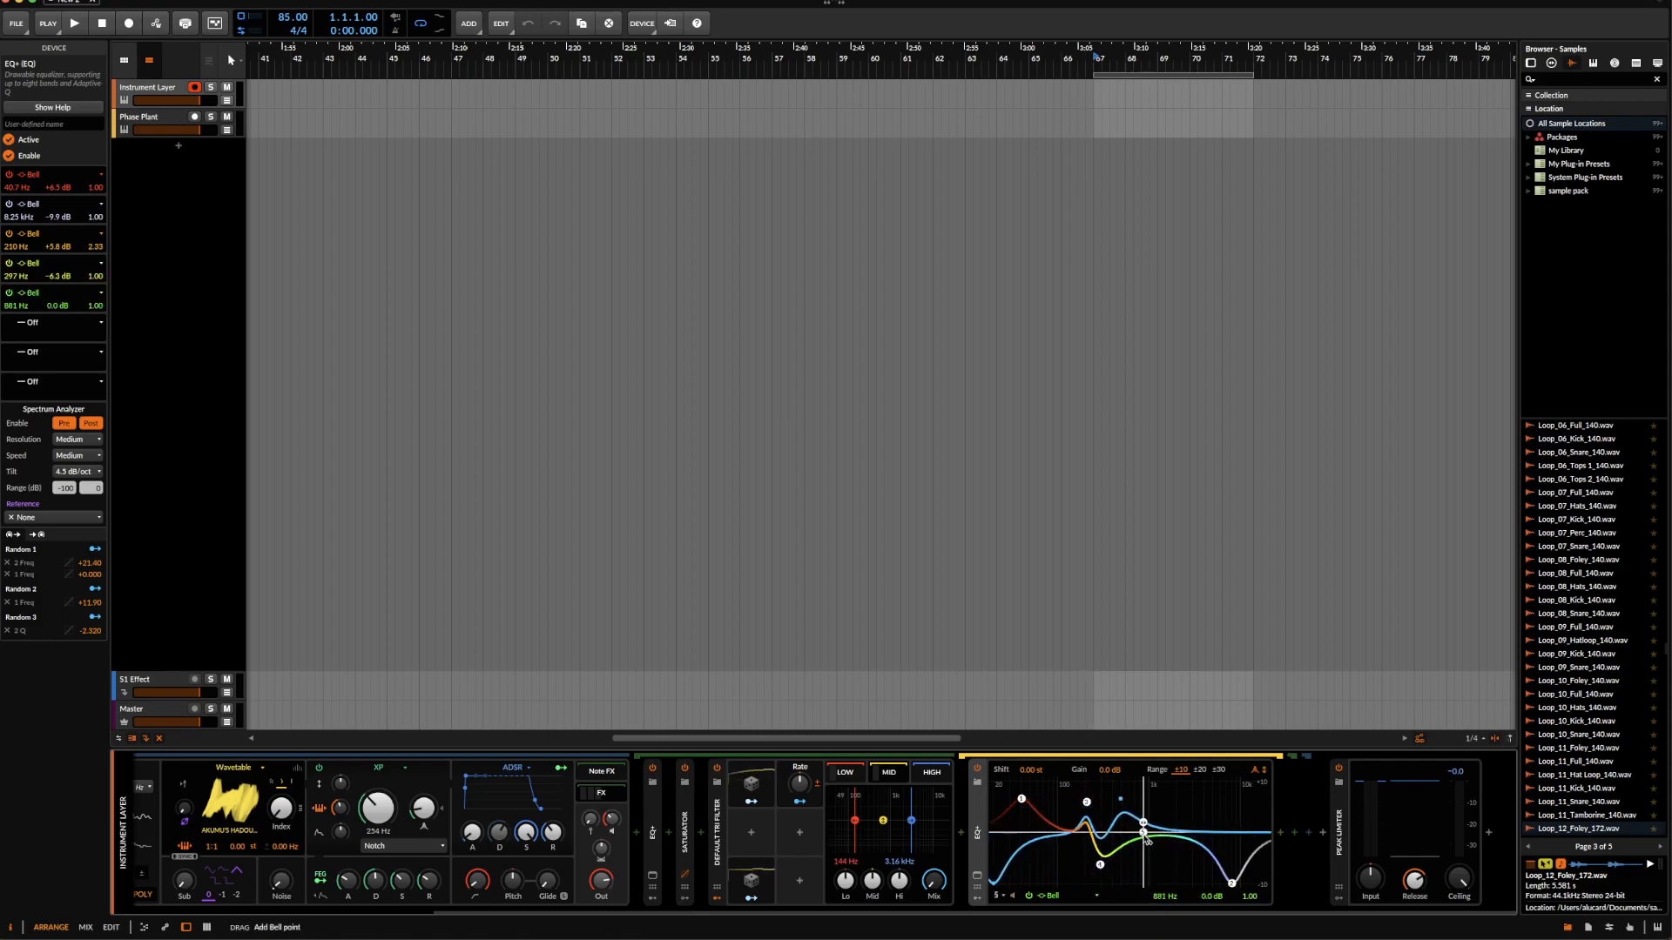
drag(1146, 789, 1149, 777)
drag(1100, 865, 1101, 869)
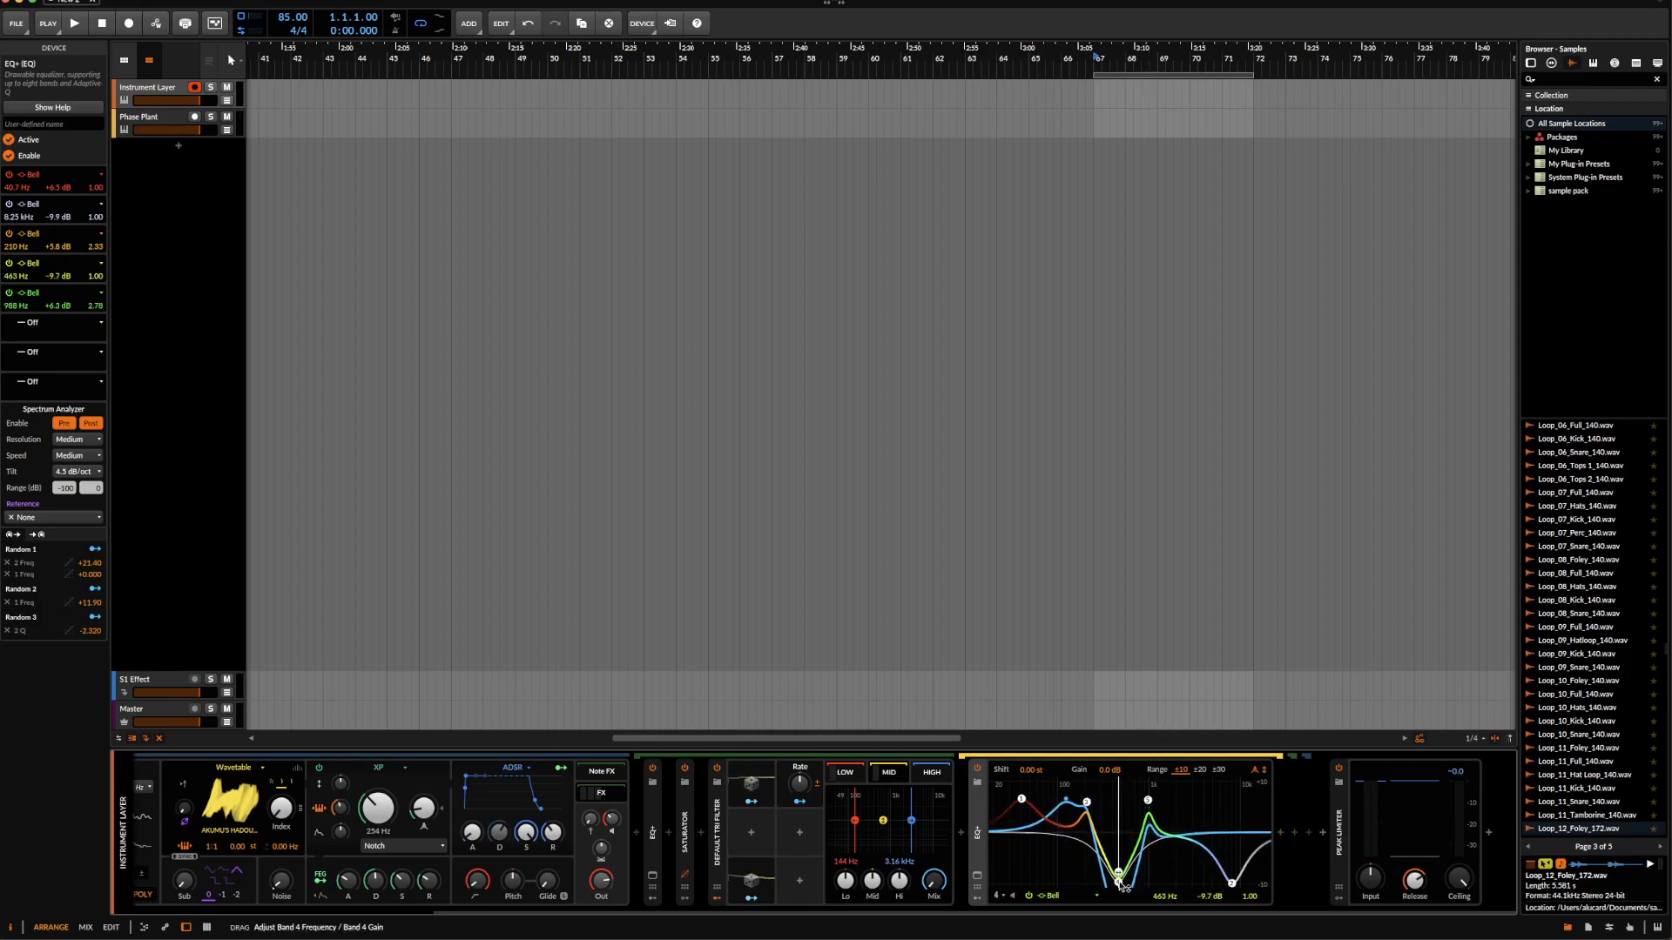
- Refine EQ+ band 3 to 200 Hz, +7.4 dB, Q 3.87 and band 4 to 470 Hz, -8.4 dB, Q 3.56
click(1086, 802)
drag(1086, 785, 1086, 745)
drag(1119, 884, 1115, 888)
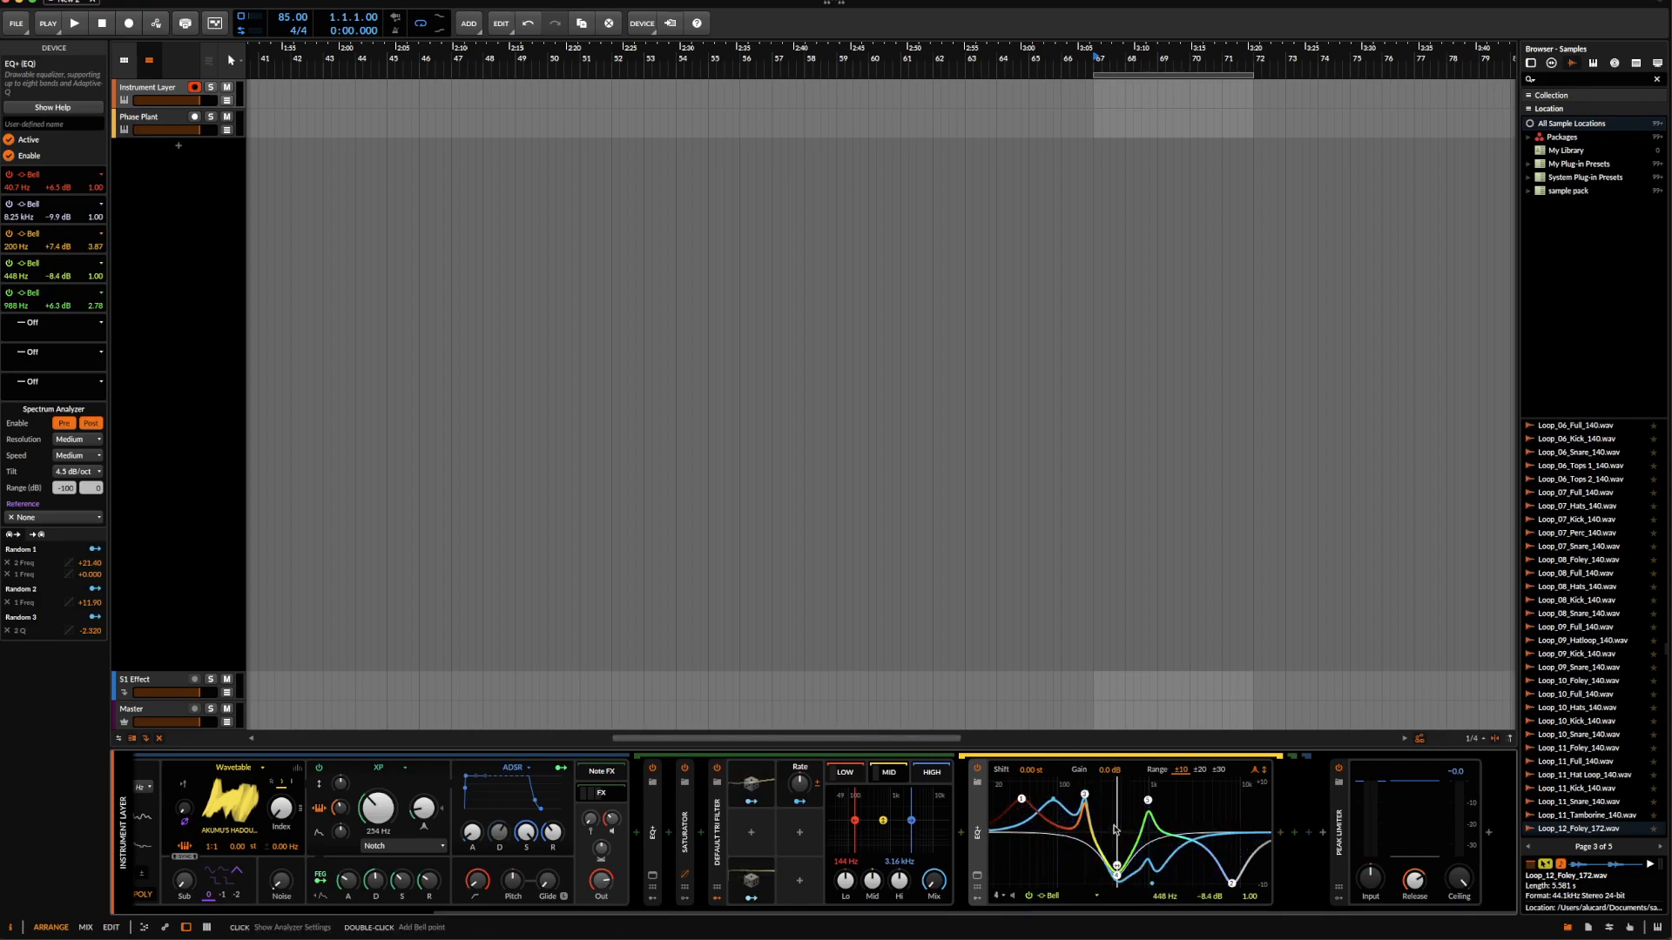
drag(1120, 873, 1121, 776)
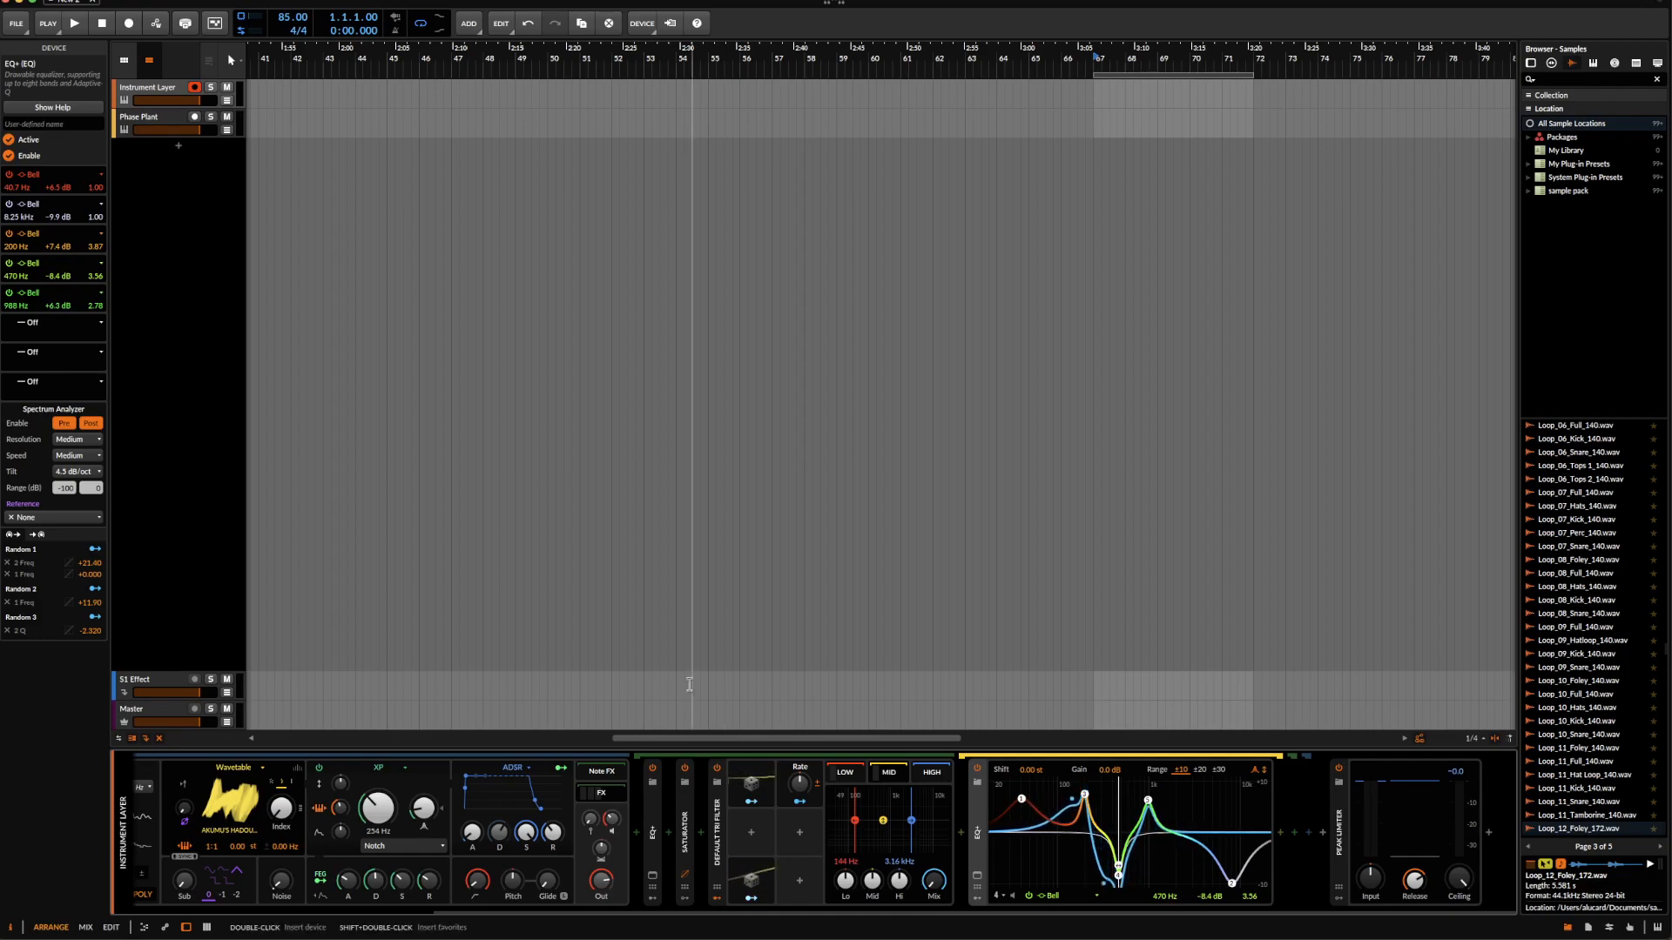
- Map Random 2 to the gains of EQ+ bands 2, 3 and 4 at +30.80, -24.30 and +24.10, and move band 4 to 1.81 kHz
click(752, 898)
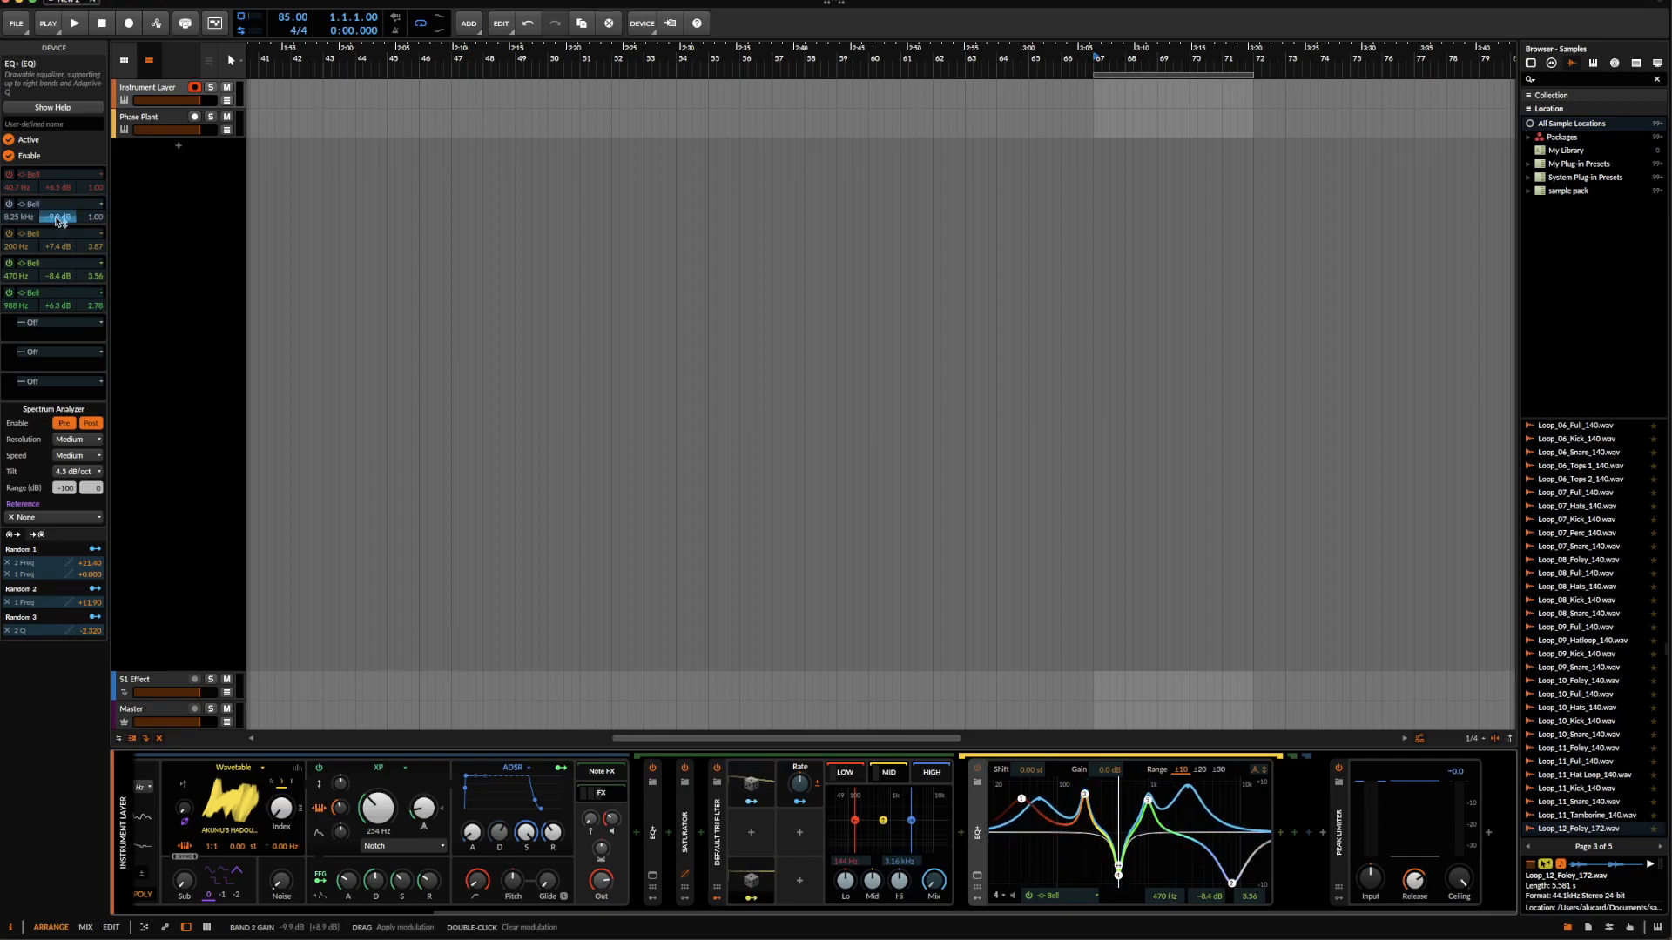
drag(58, 246, 60, 259)
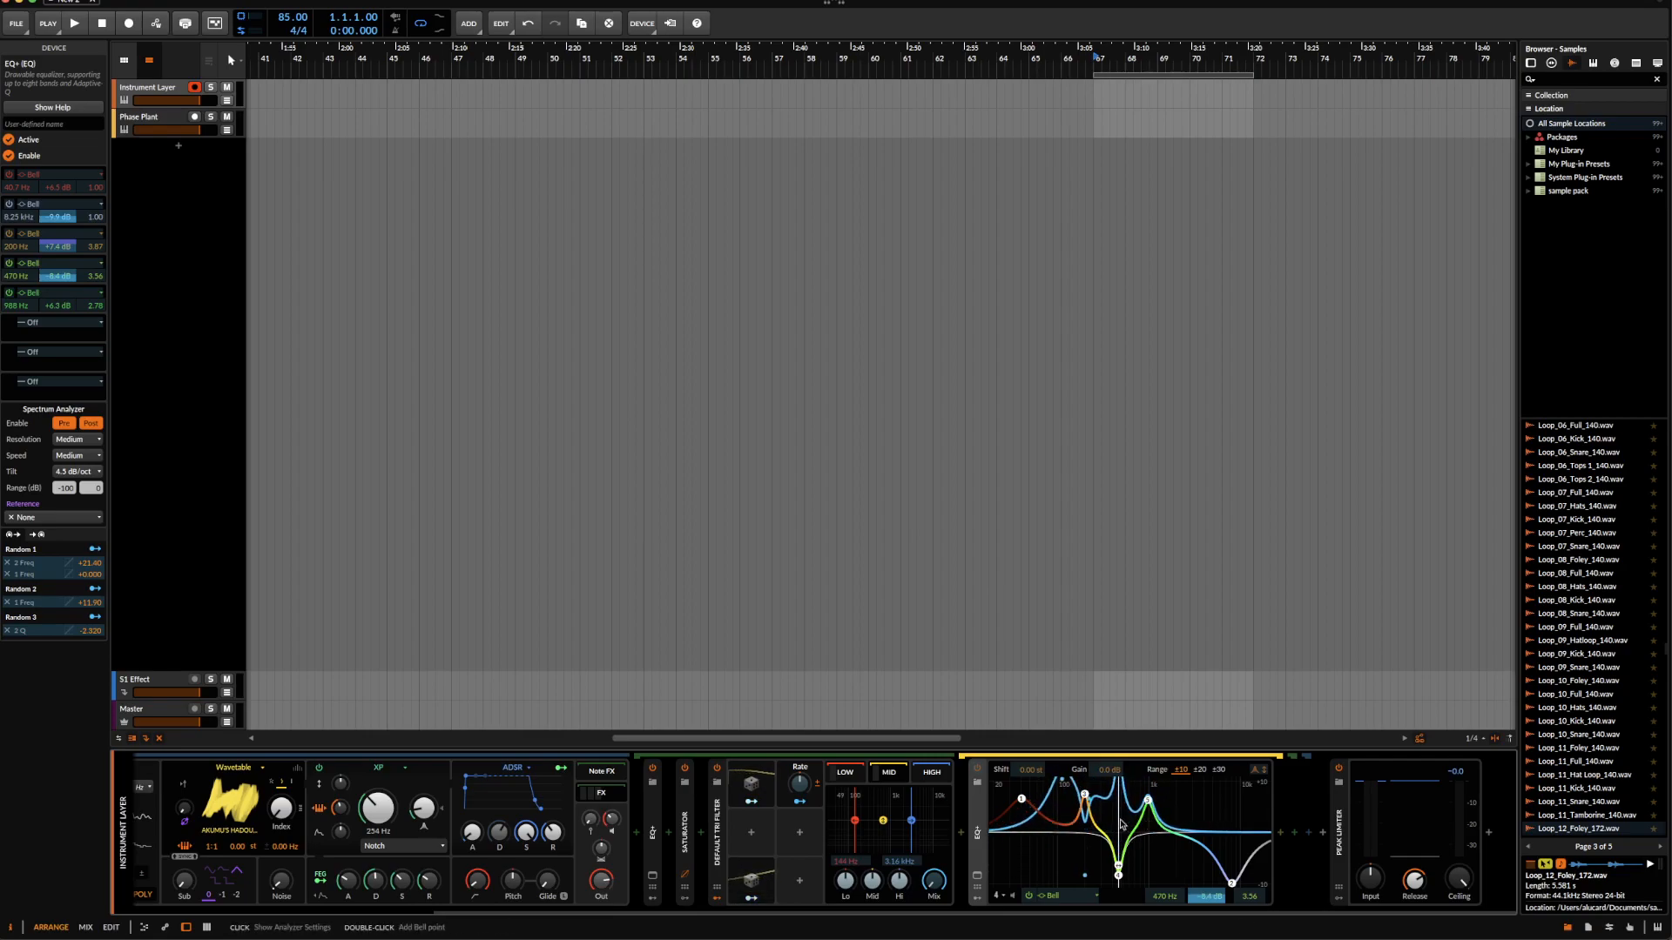
scroll(461, 872, left, 5)
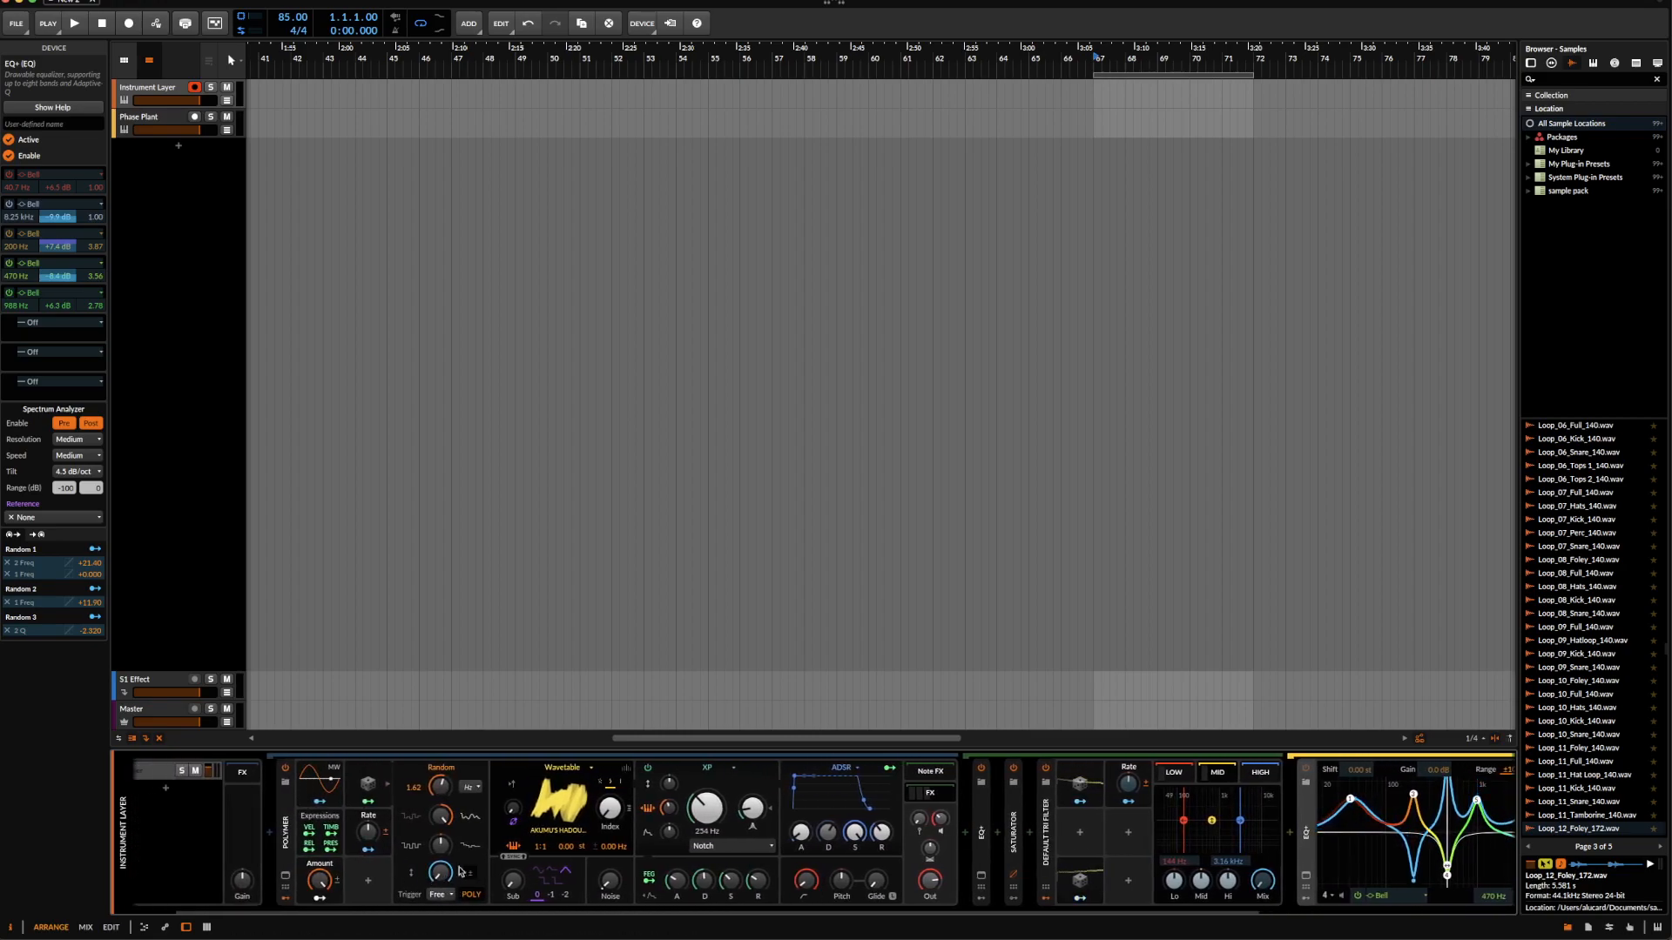
scroll(461, 872, right, 5)
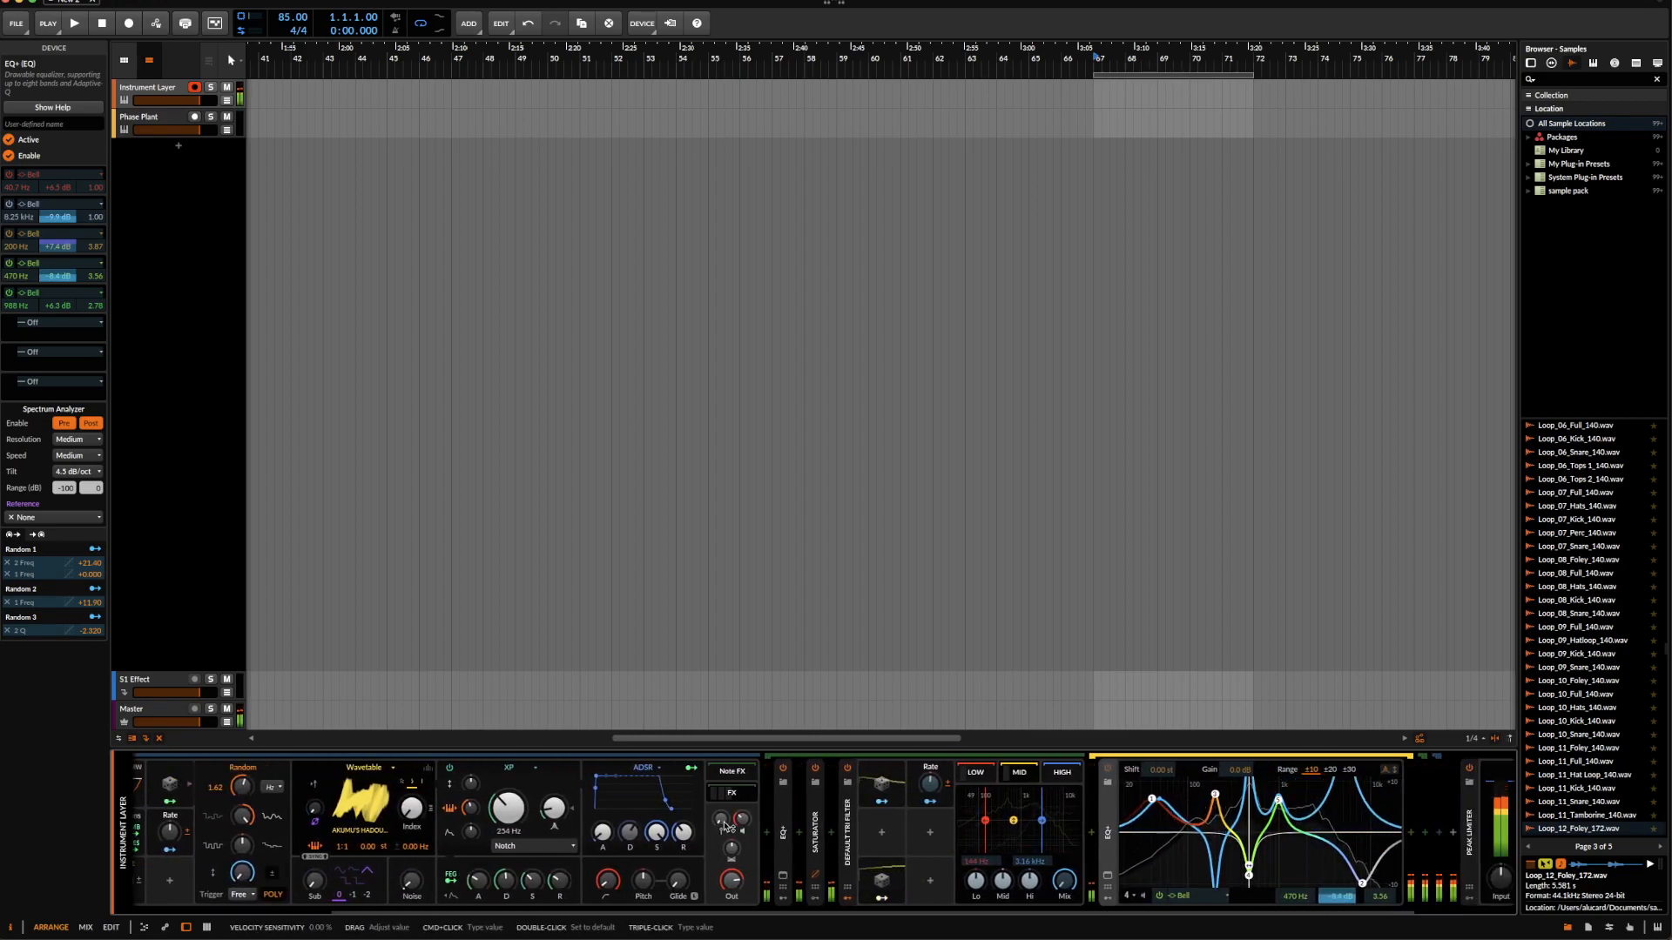
mouse_move(1249, 871)
mouse_down()
mouse_move(1229, 872)
mouse_move(1280, 873)
mouse_up()
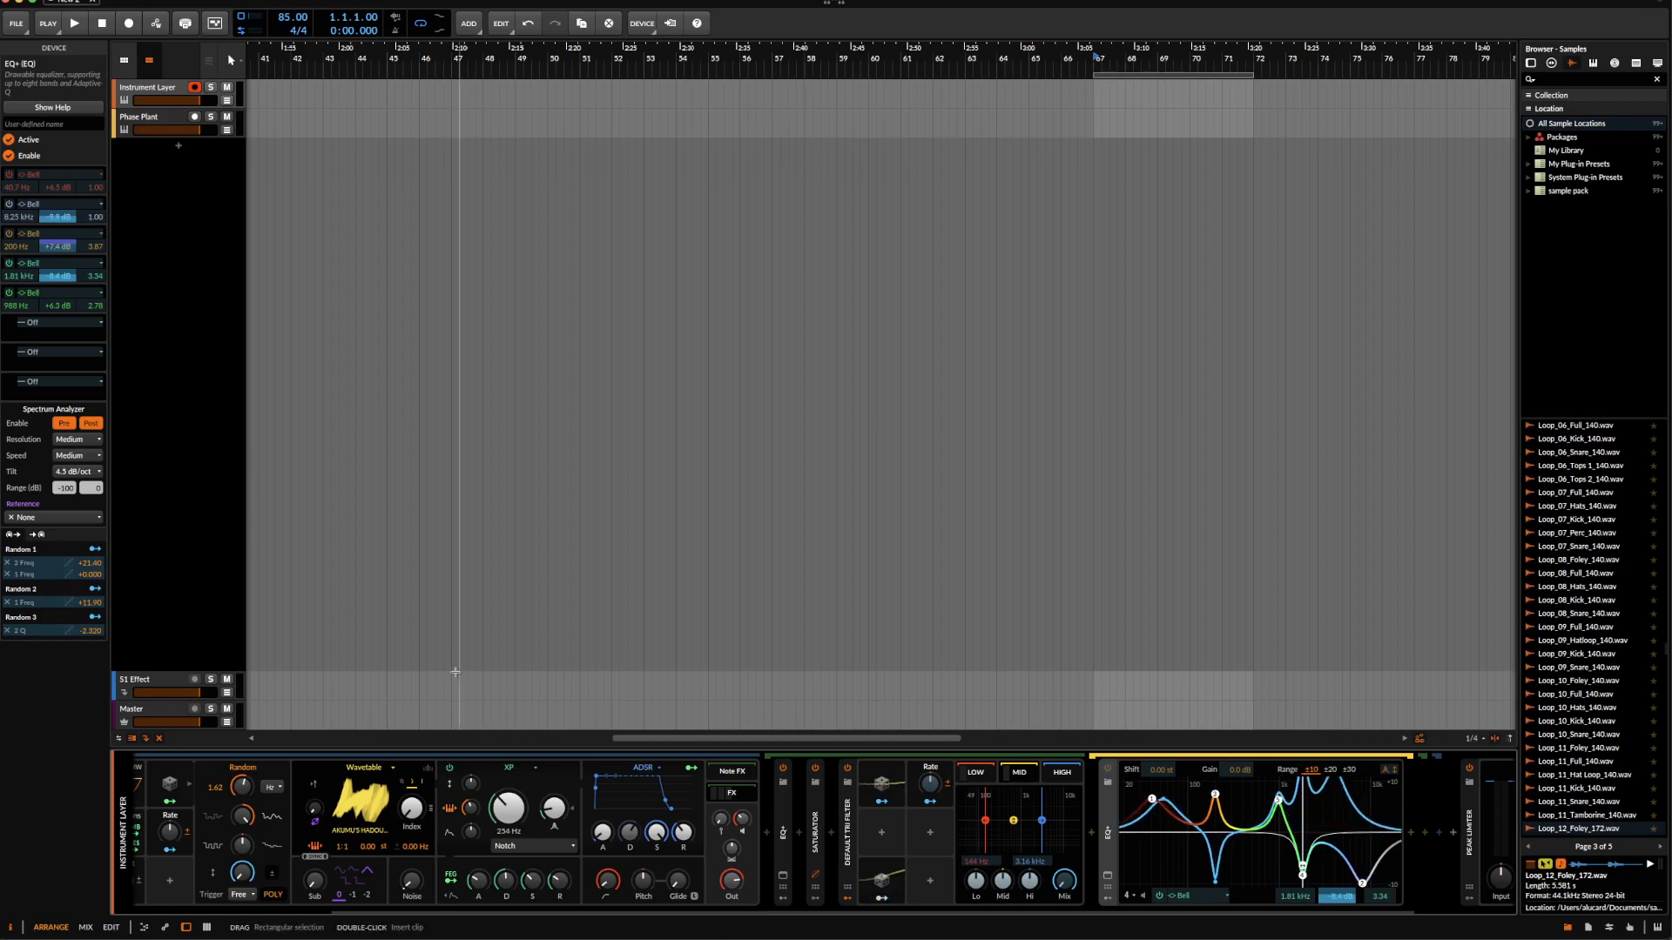
drag(59, 249, 59, 245)
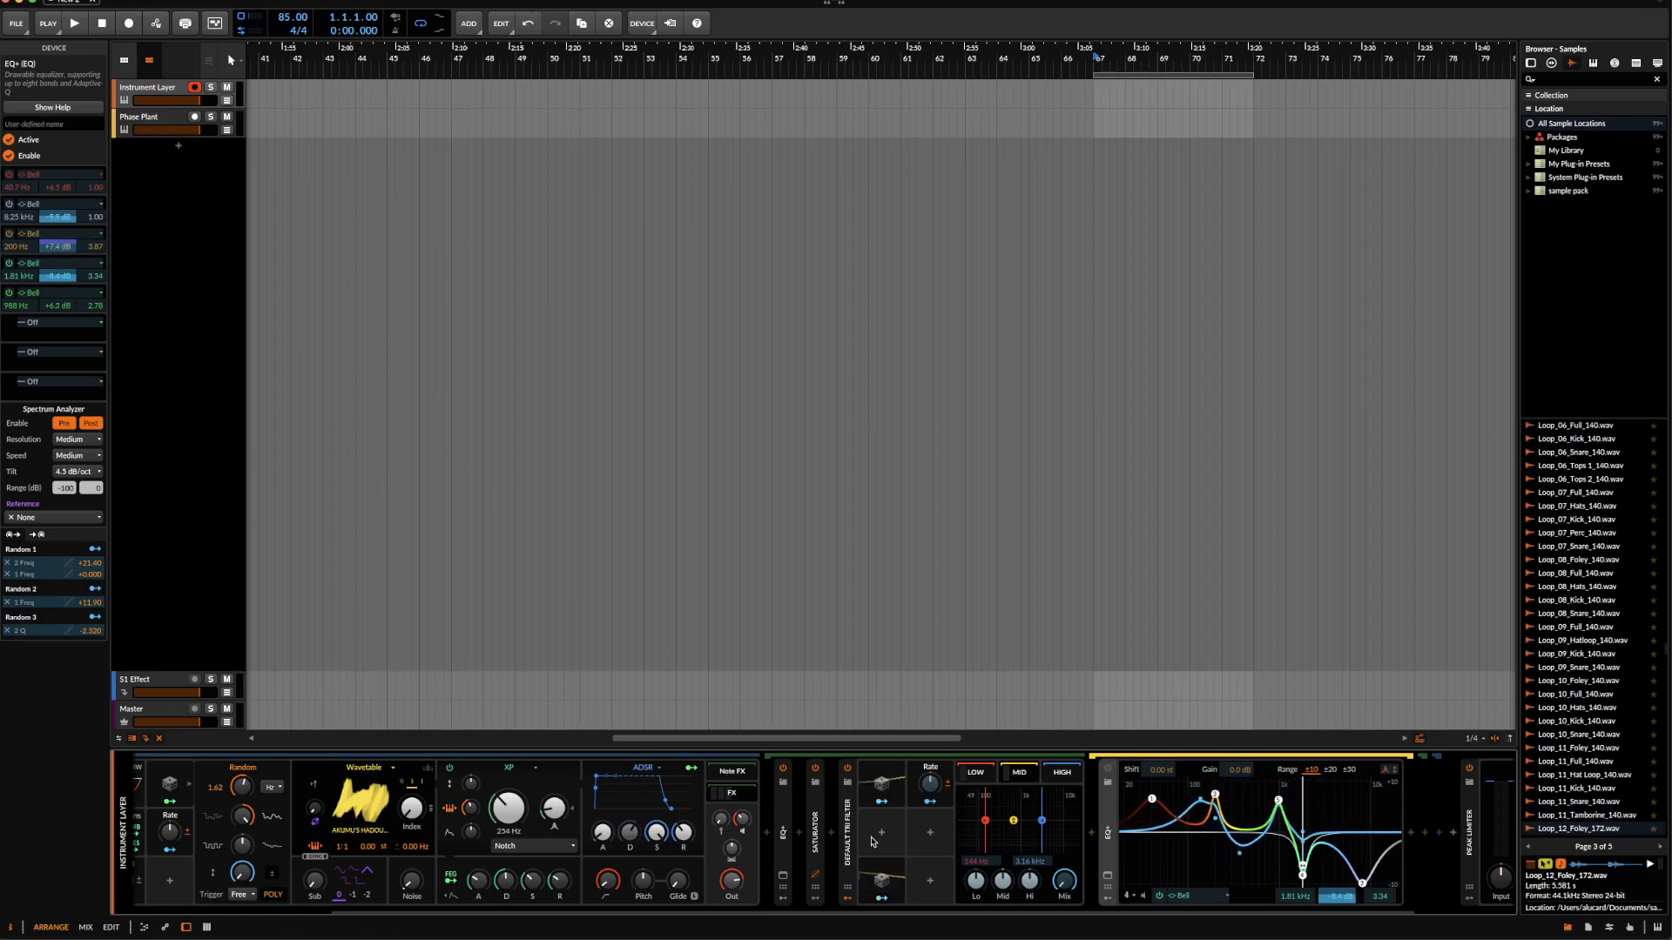
- Set the trigger mode of the Multiband FX-3's Random 2 modulator to Free
click(879, 881)
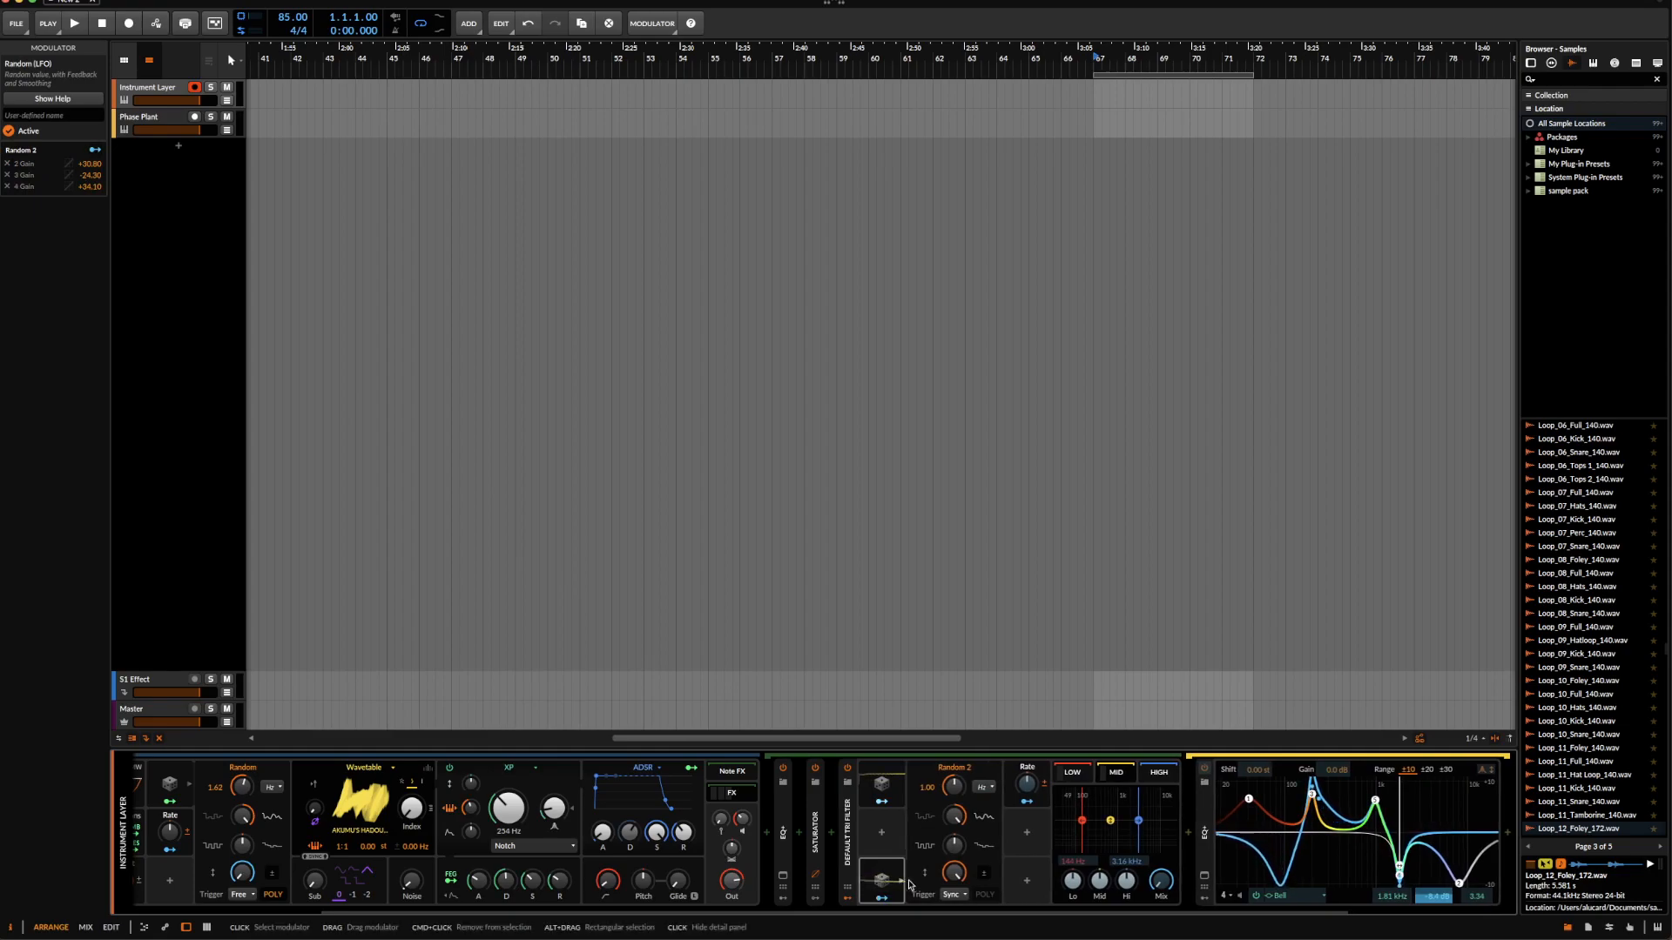
click(943, 896)
click(958, 846)
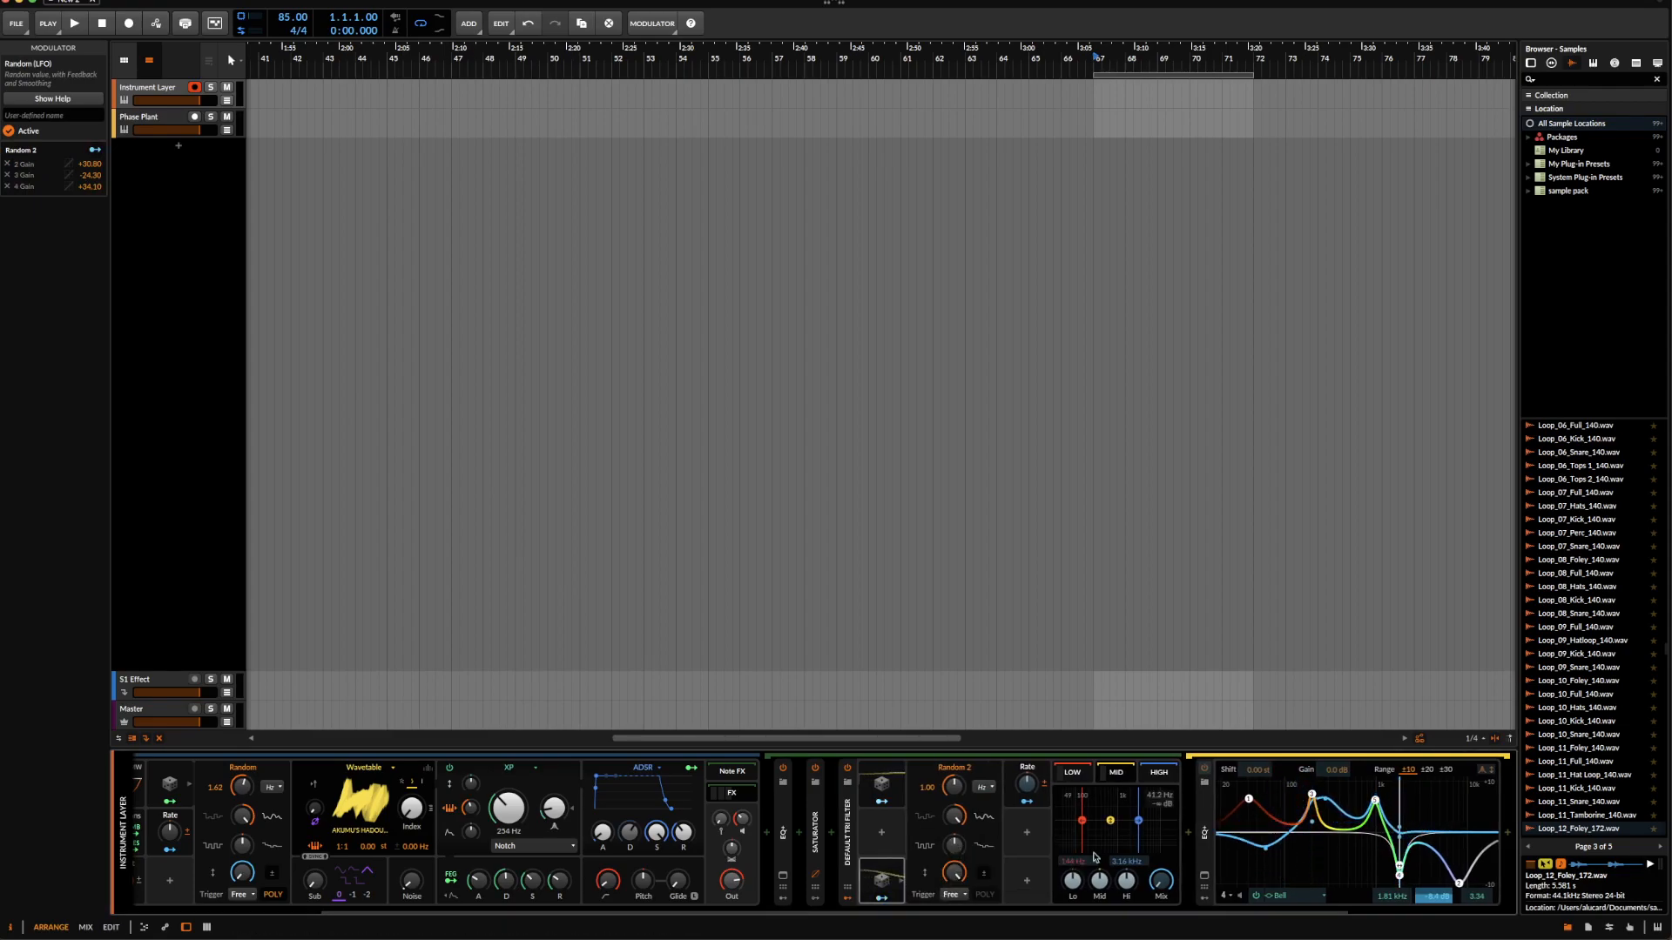
- Lower the gains of EQ+ bands 3 and 5 slightly, and move band 4 to about 312 Hz with a deeper cut
click(1312, 793)
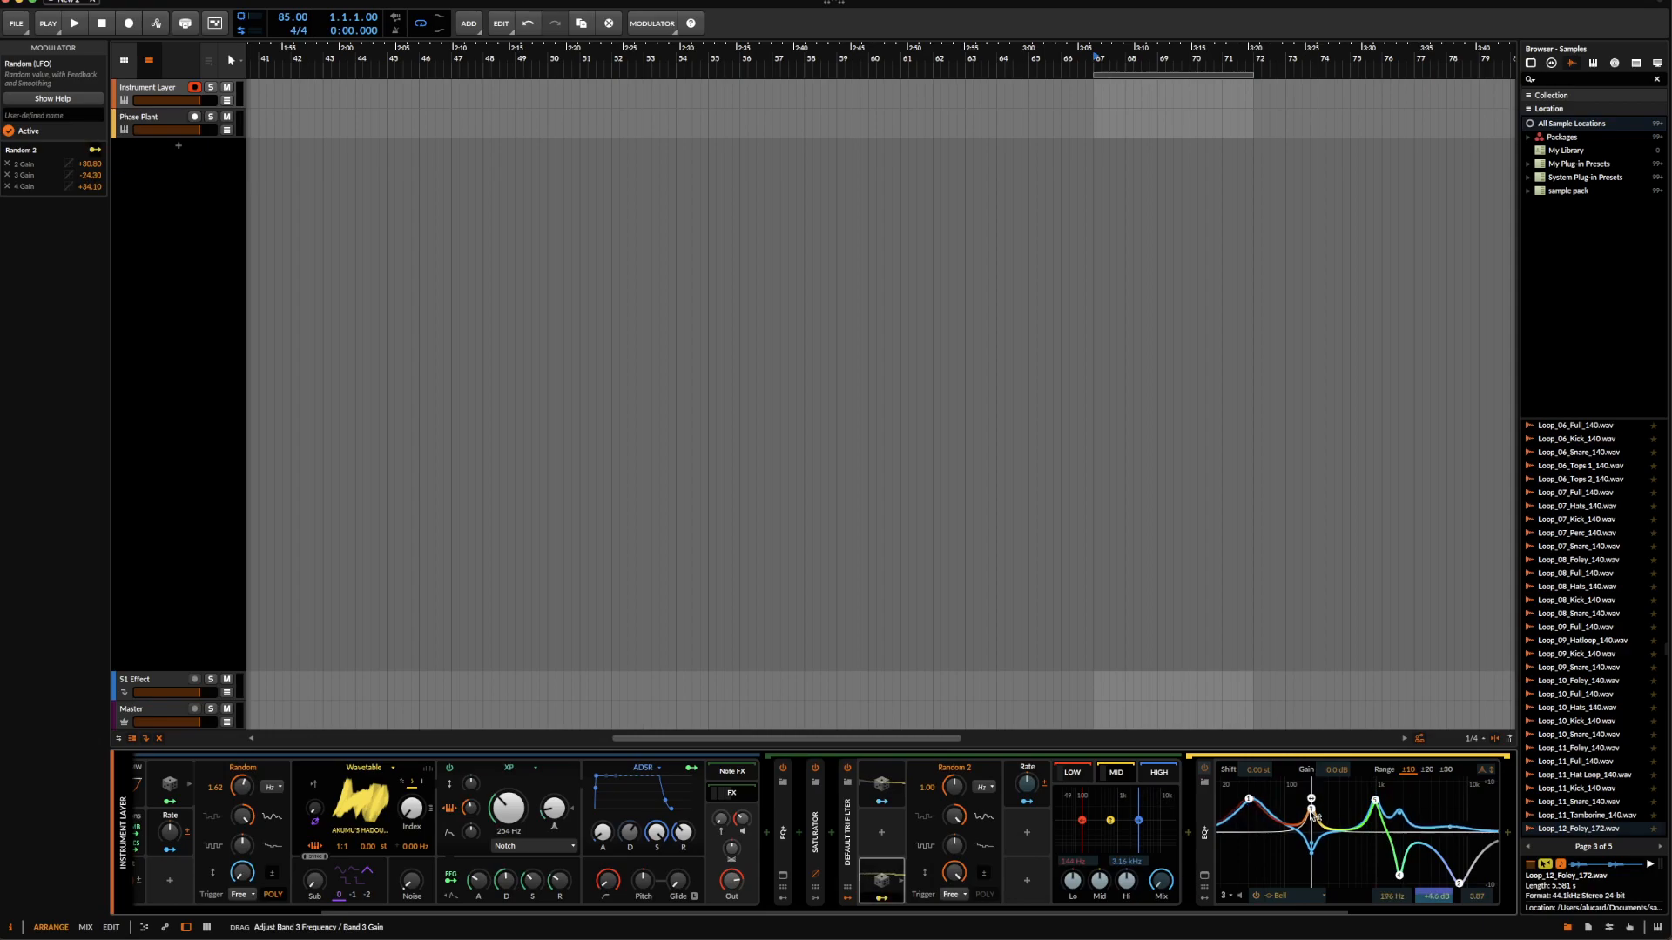
click(1381, 803)
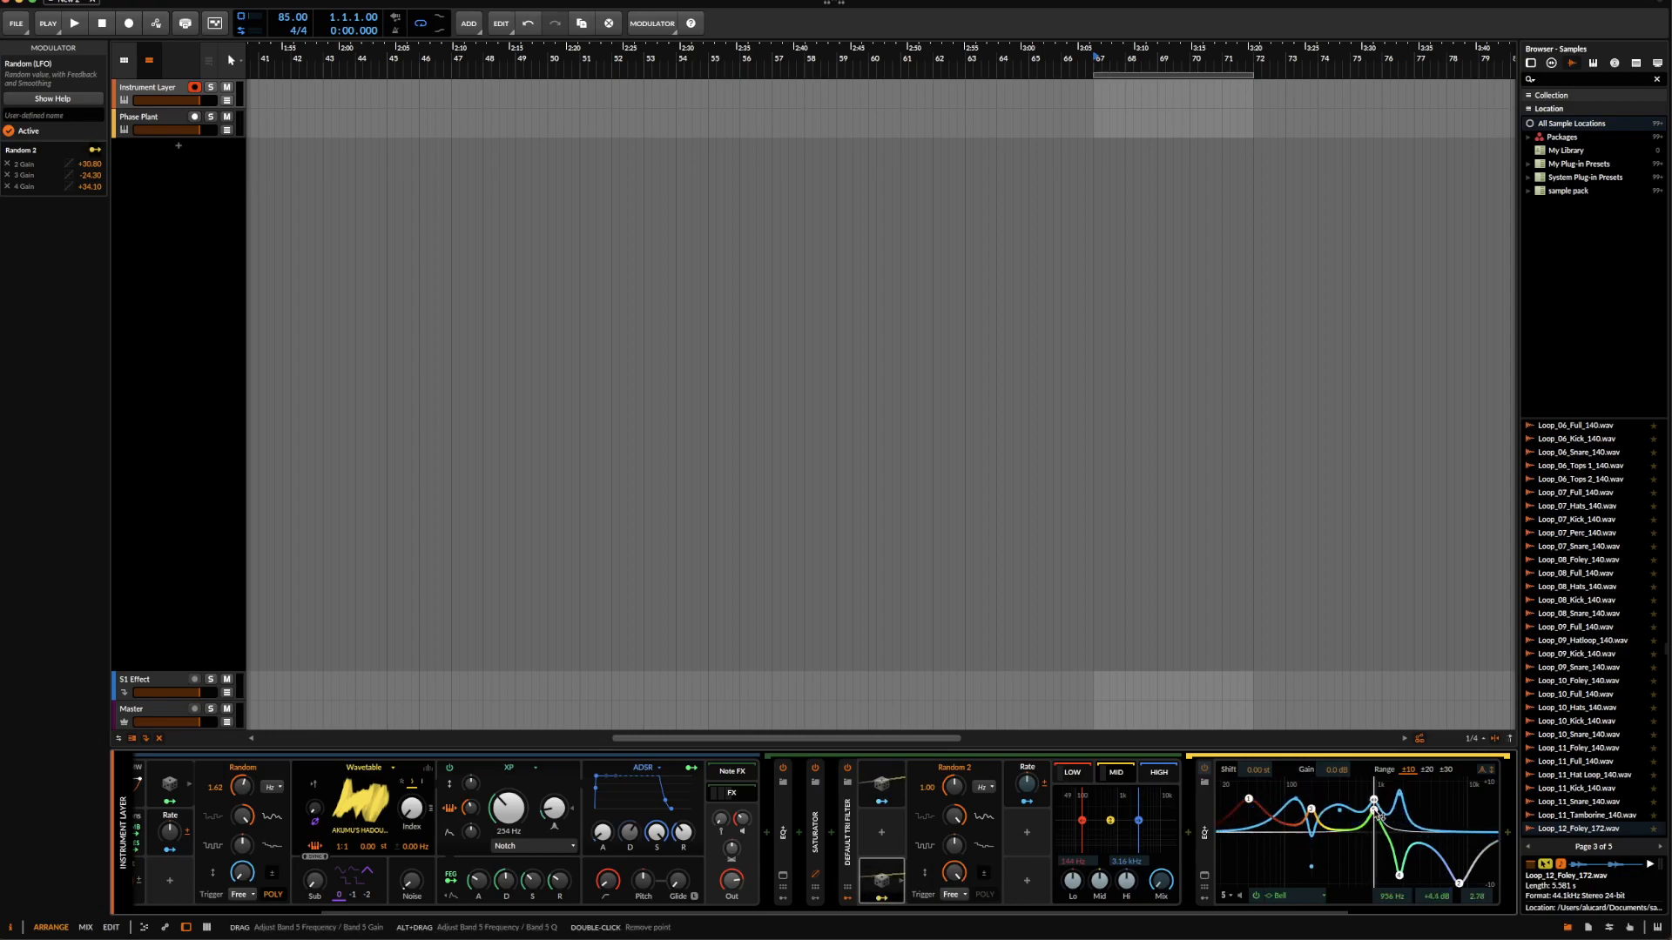
drag(1406, 877, 1327, 882)
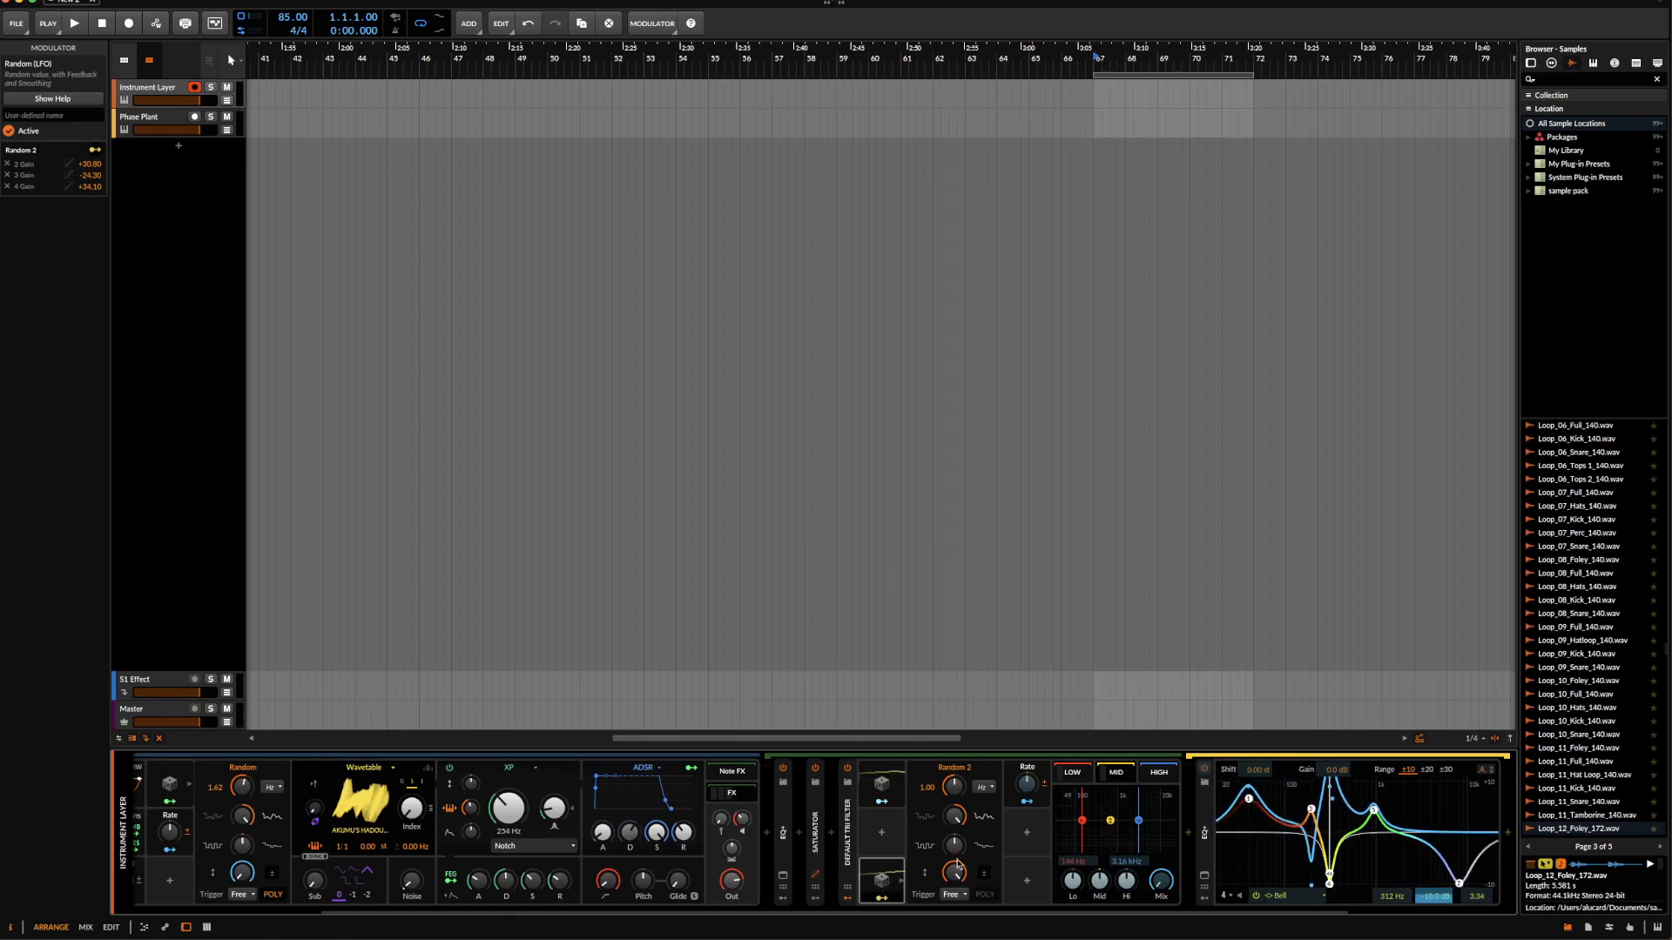
- Reduce Random 2's modulation of the EQ+ band 2 and 4 gains, and retune bands 3, 4 and 5 to about 159, 338 and 555 Hz
click(1204, 827)
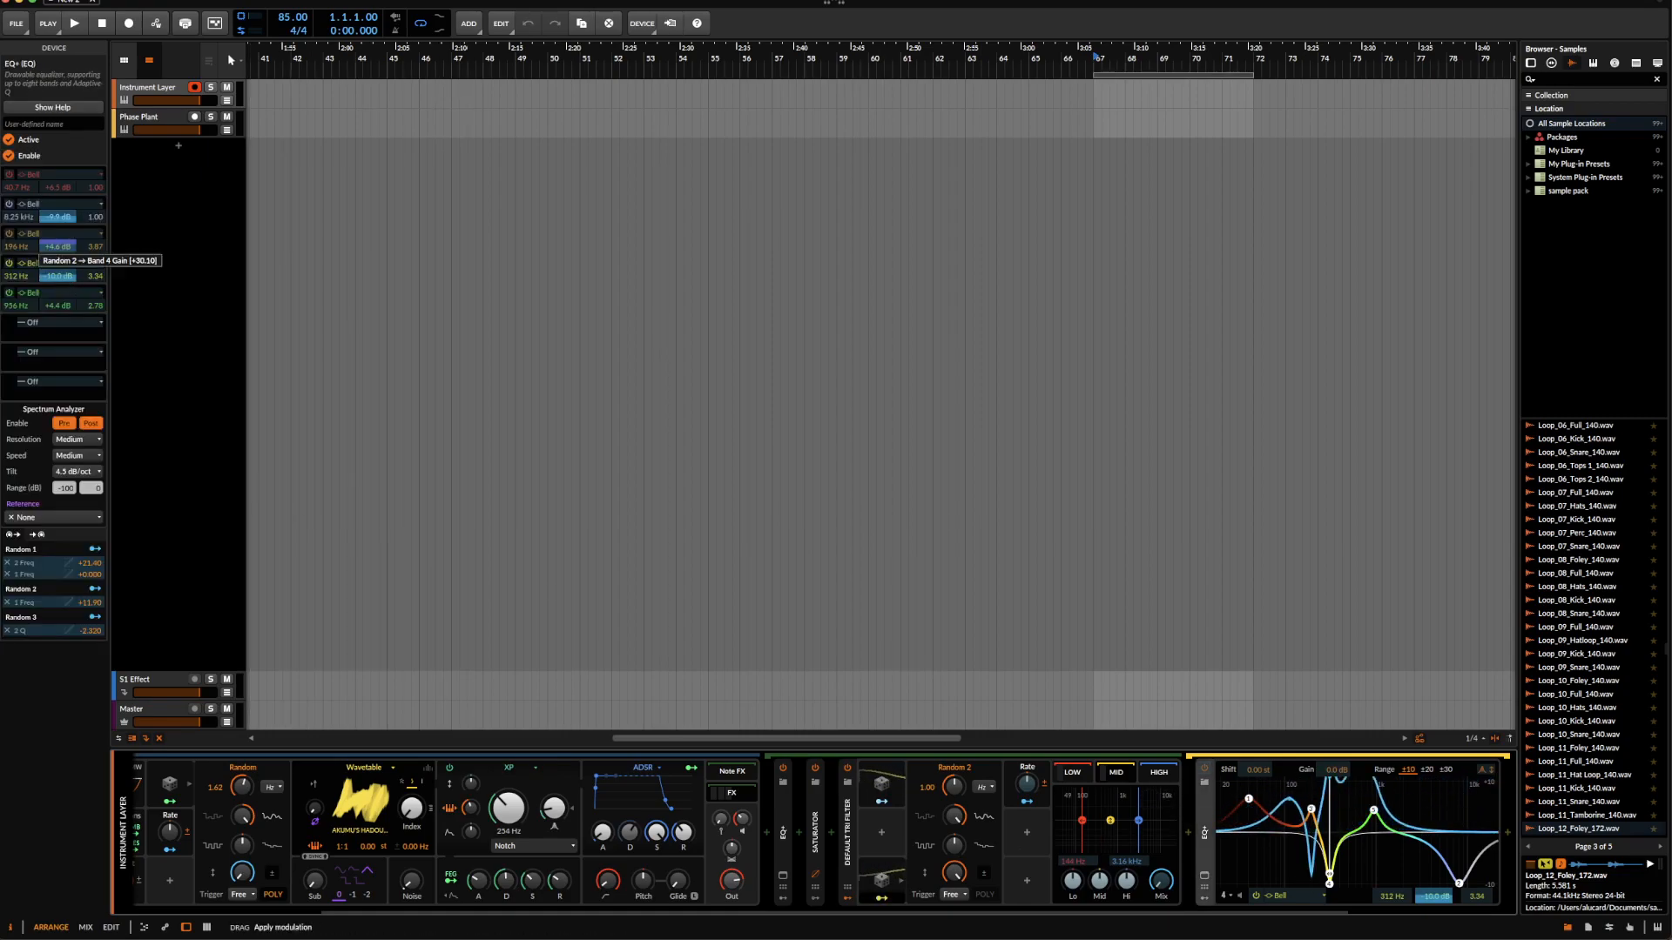
drag(60, 276, 57, 224)
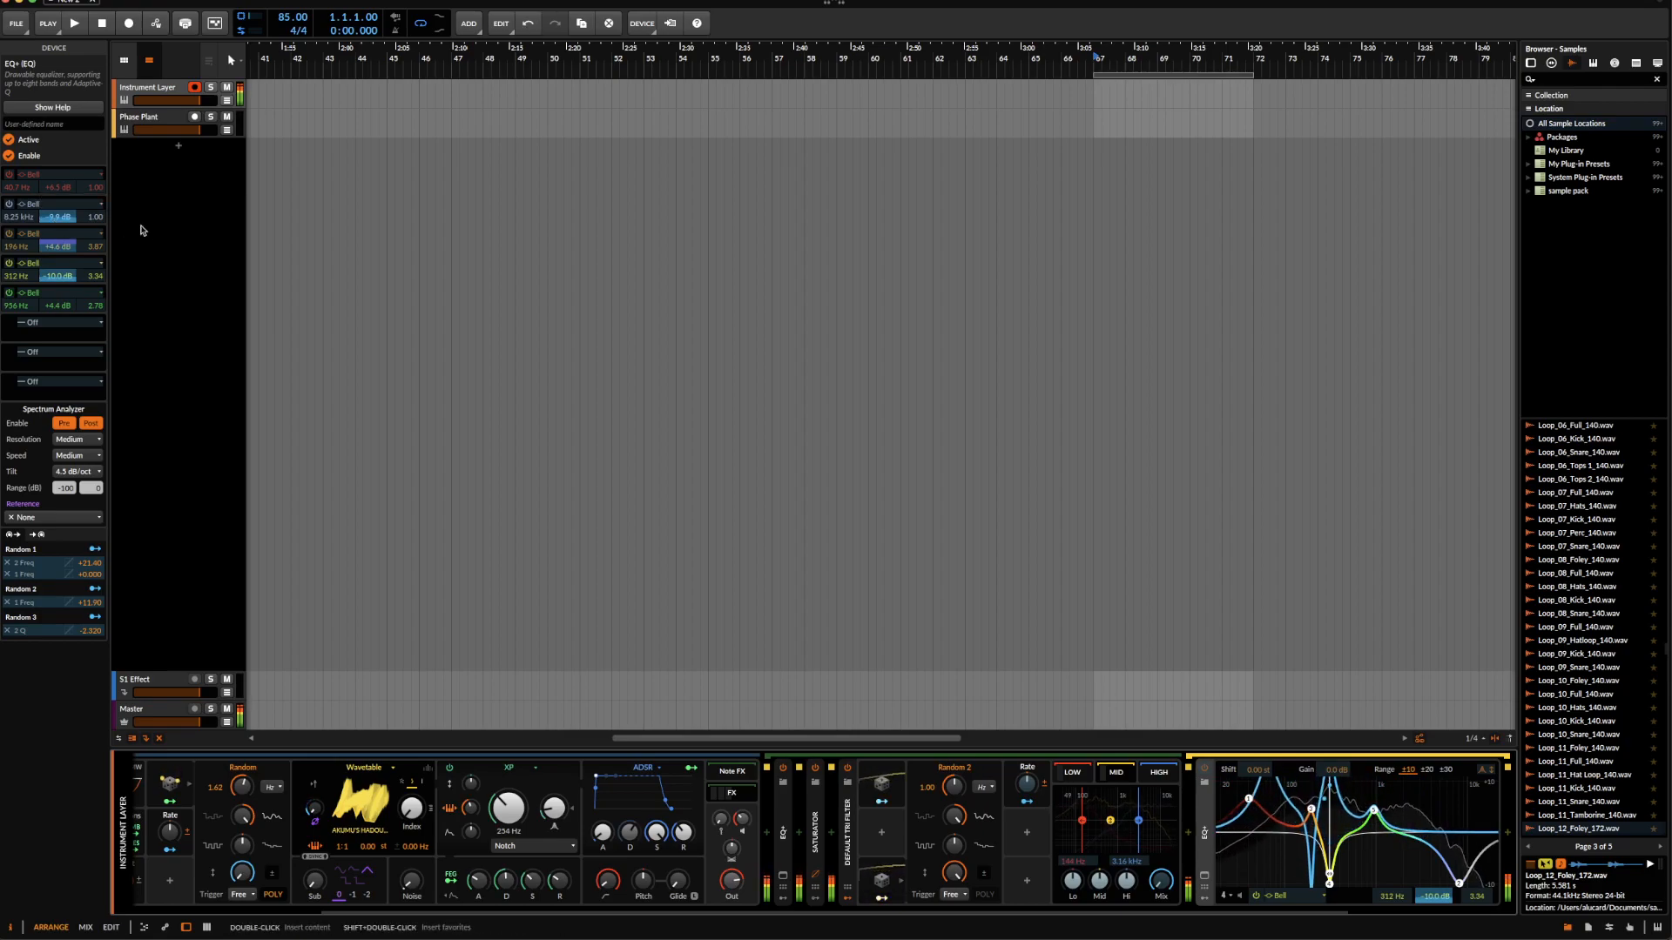
drag(1311, 811, 1302, 800)
drag(1330, 884, 1339, 882)
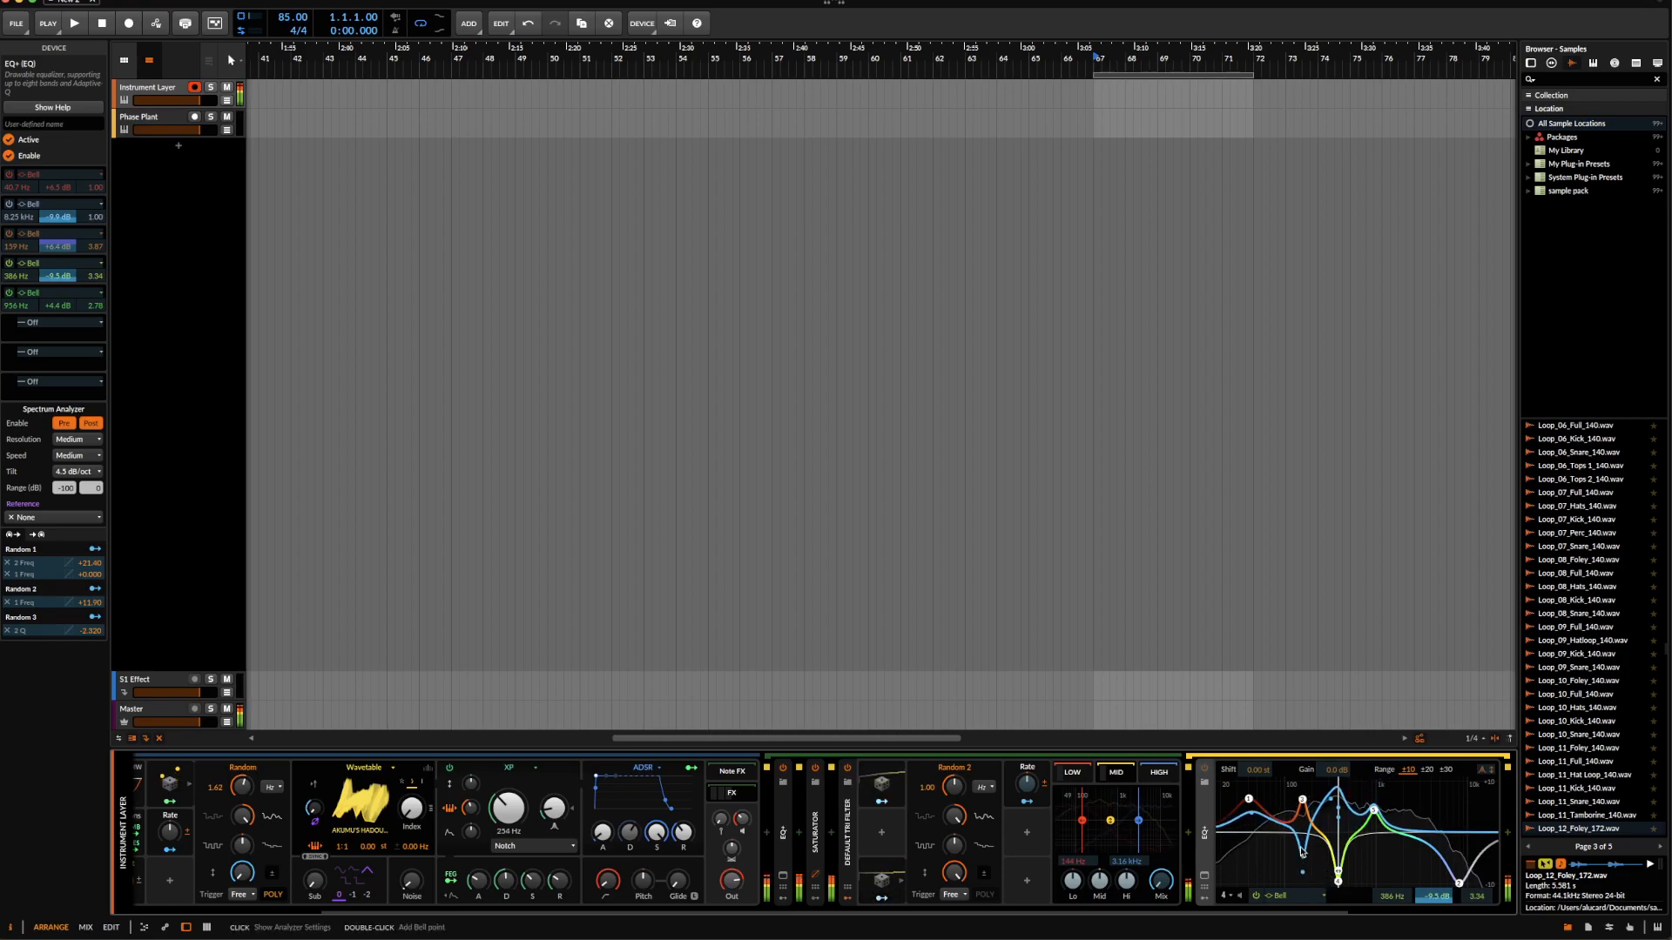
scroll(1302, 853, right, 3)
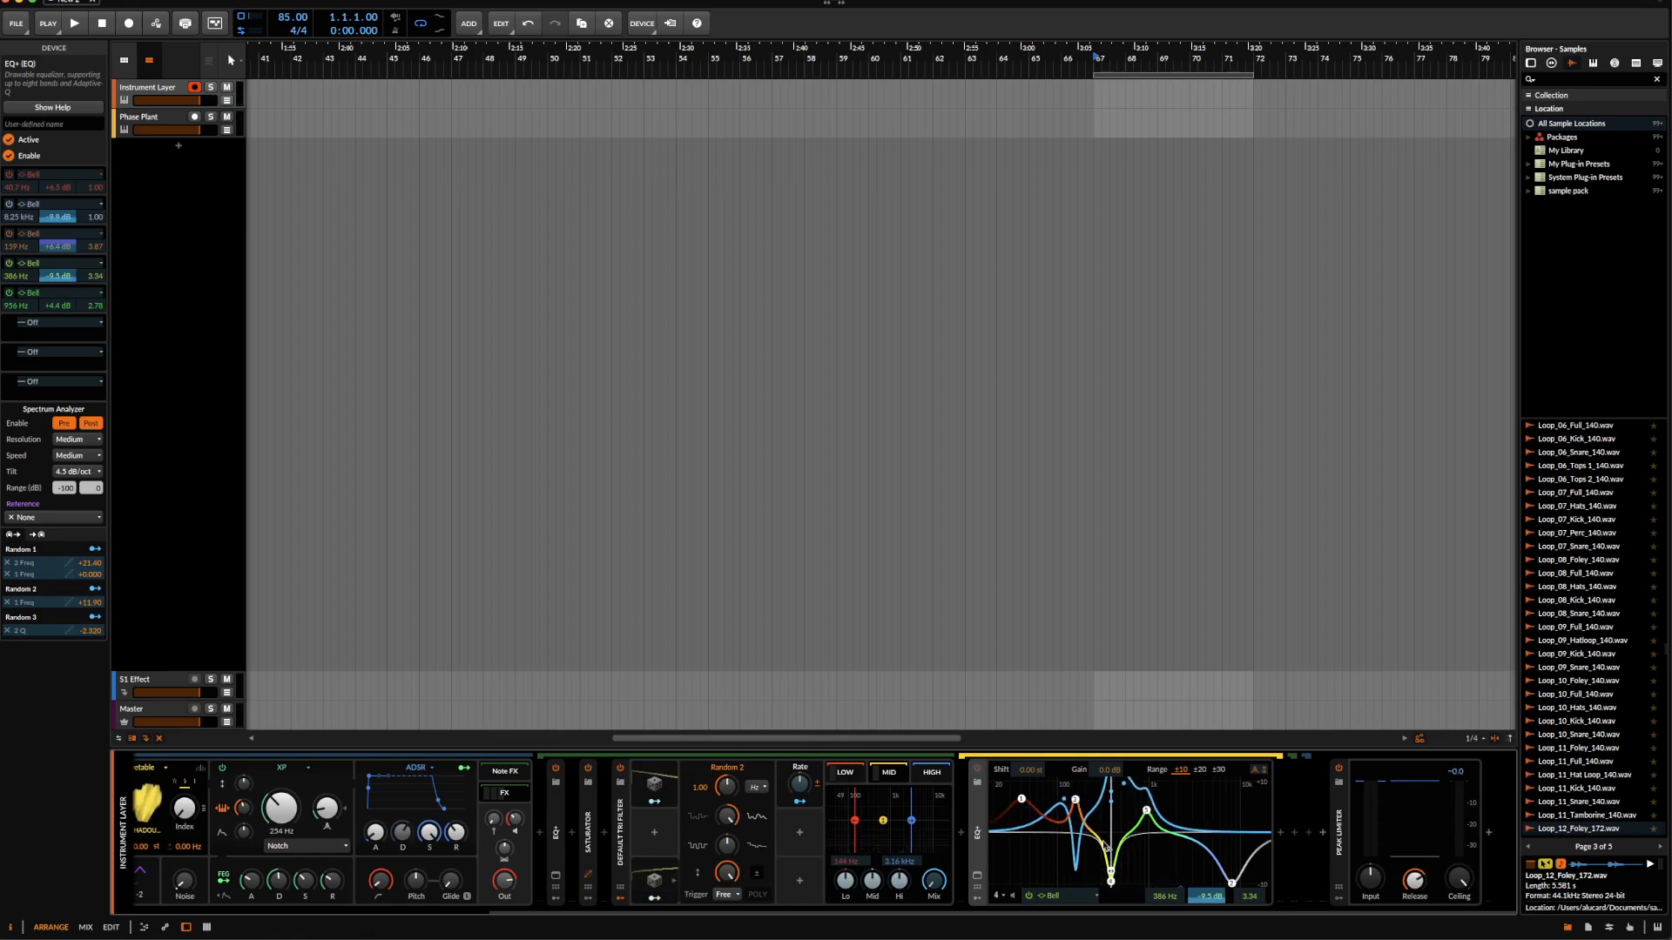
drag(1149, 816, 1125, 806)
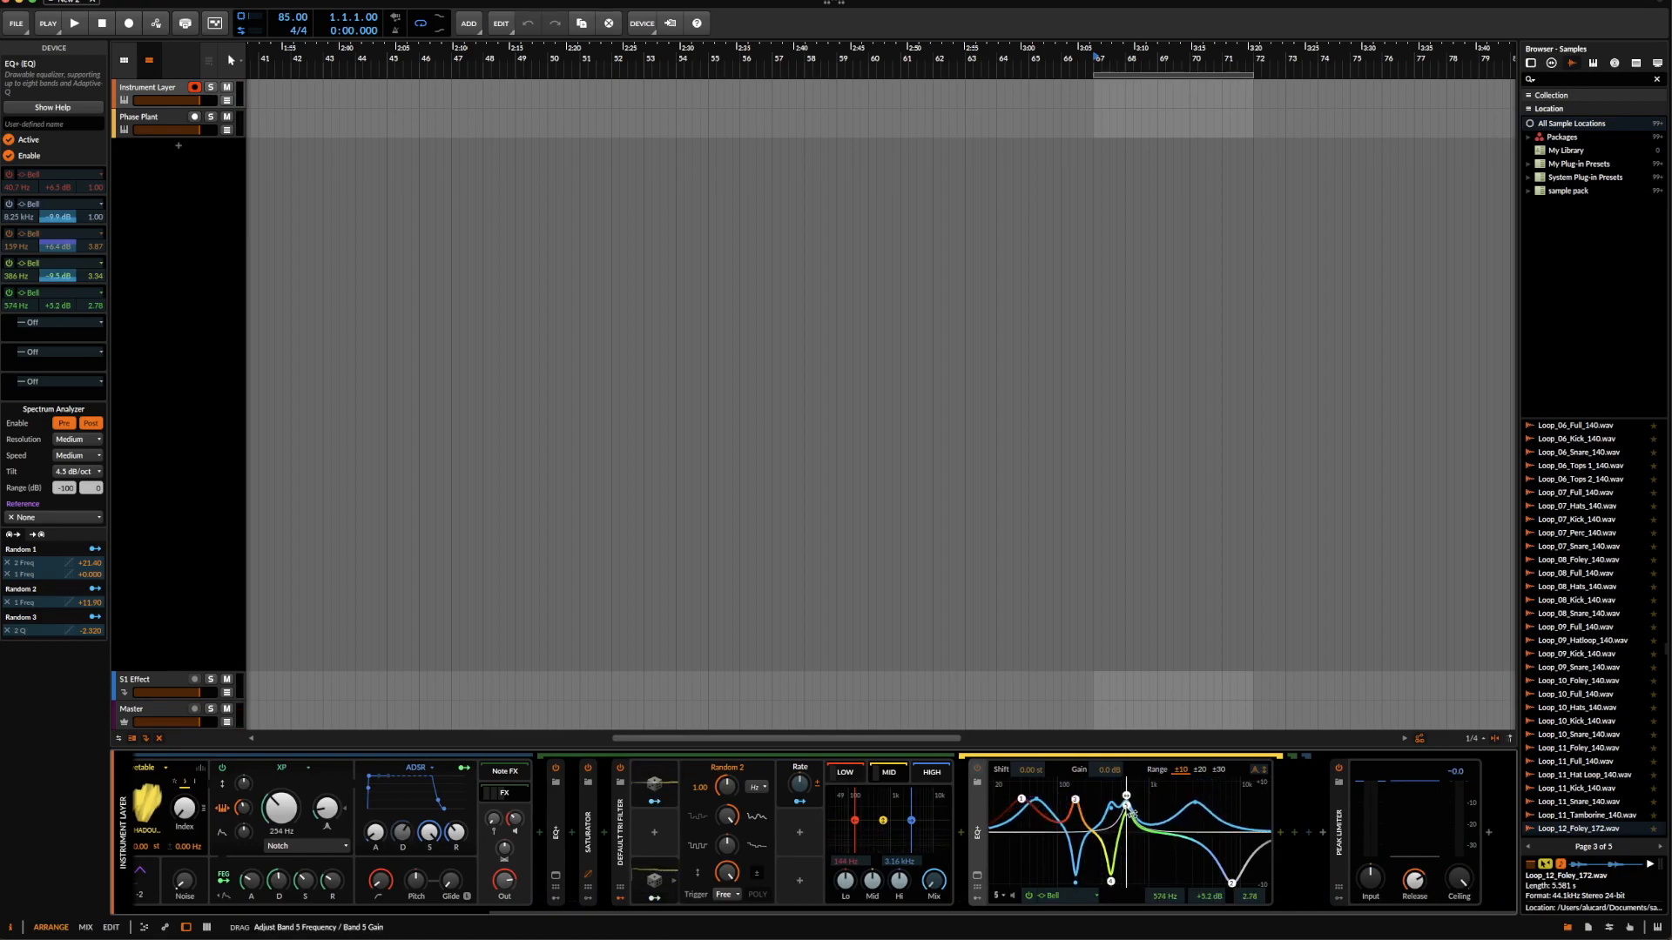
drag(1111, 883, 1106, 885)
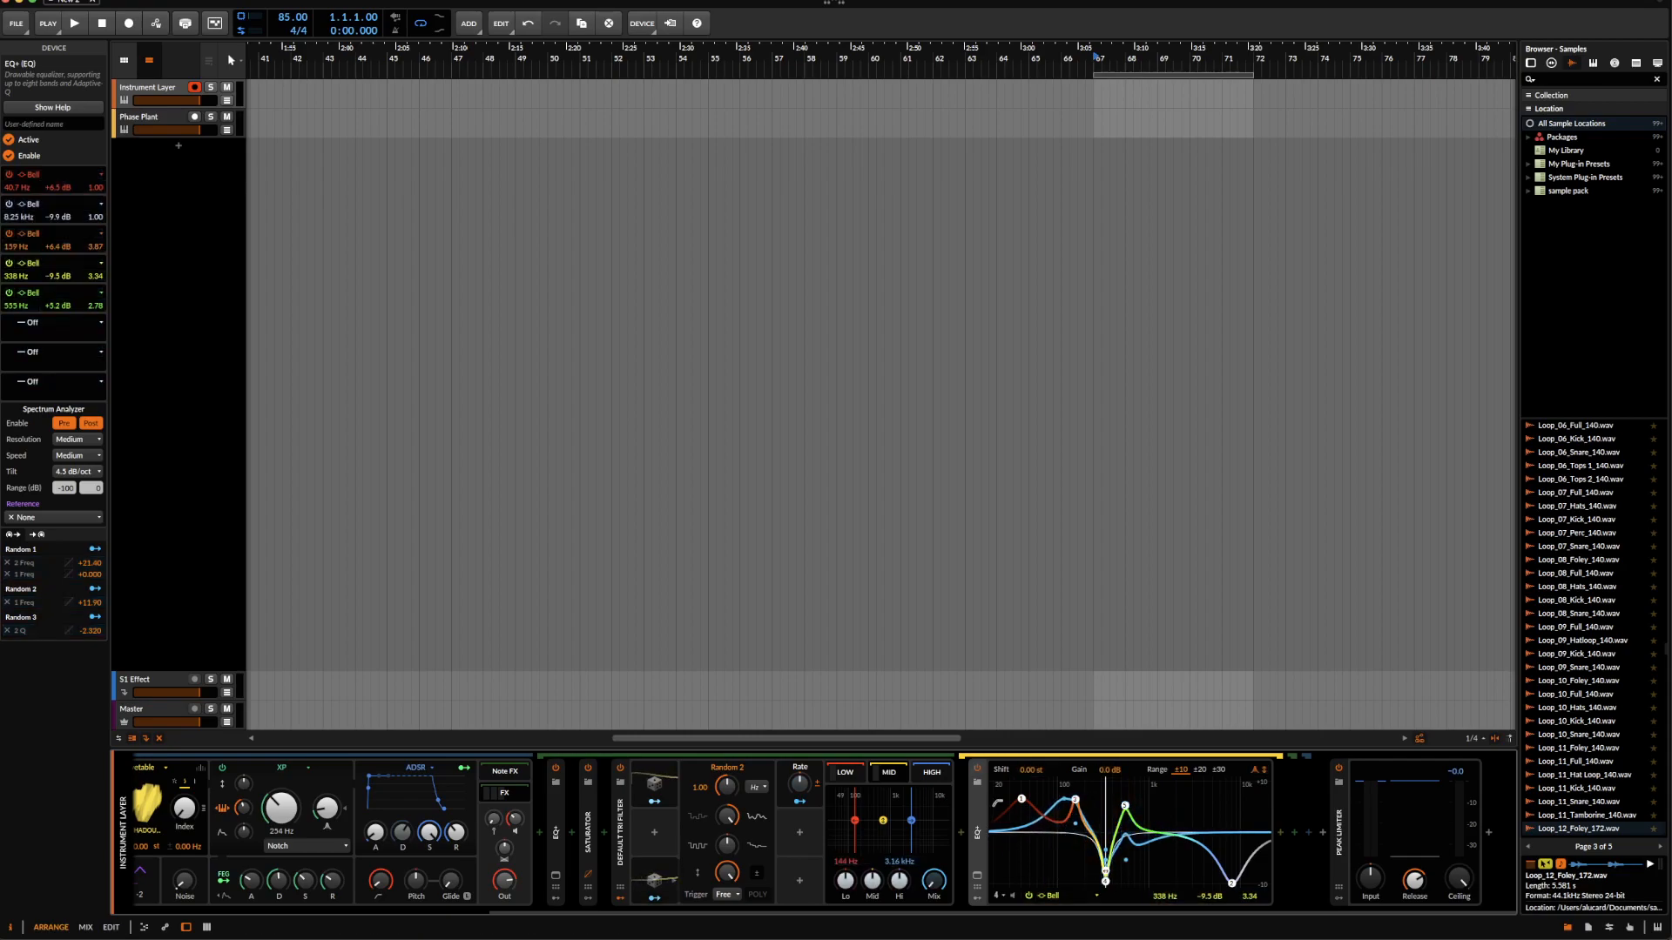
- Insert a Filter device directly after the modulated EQ+ in the FX chain
click(1274, 830)
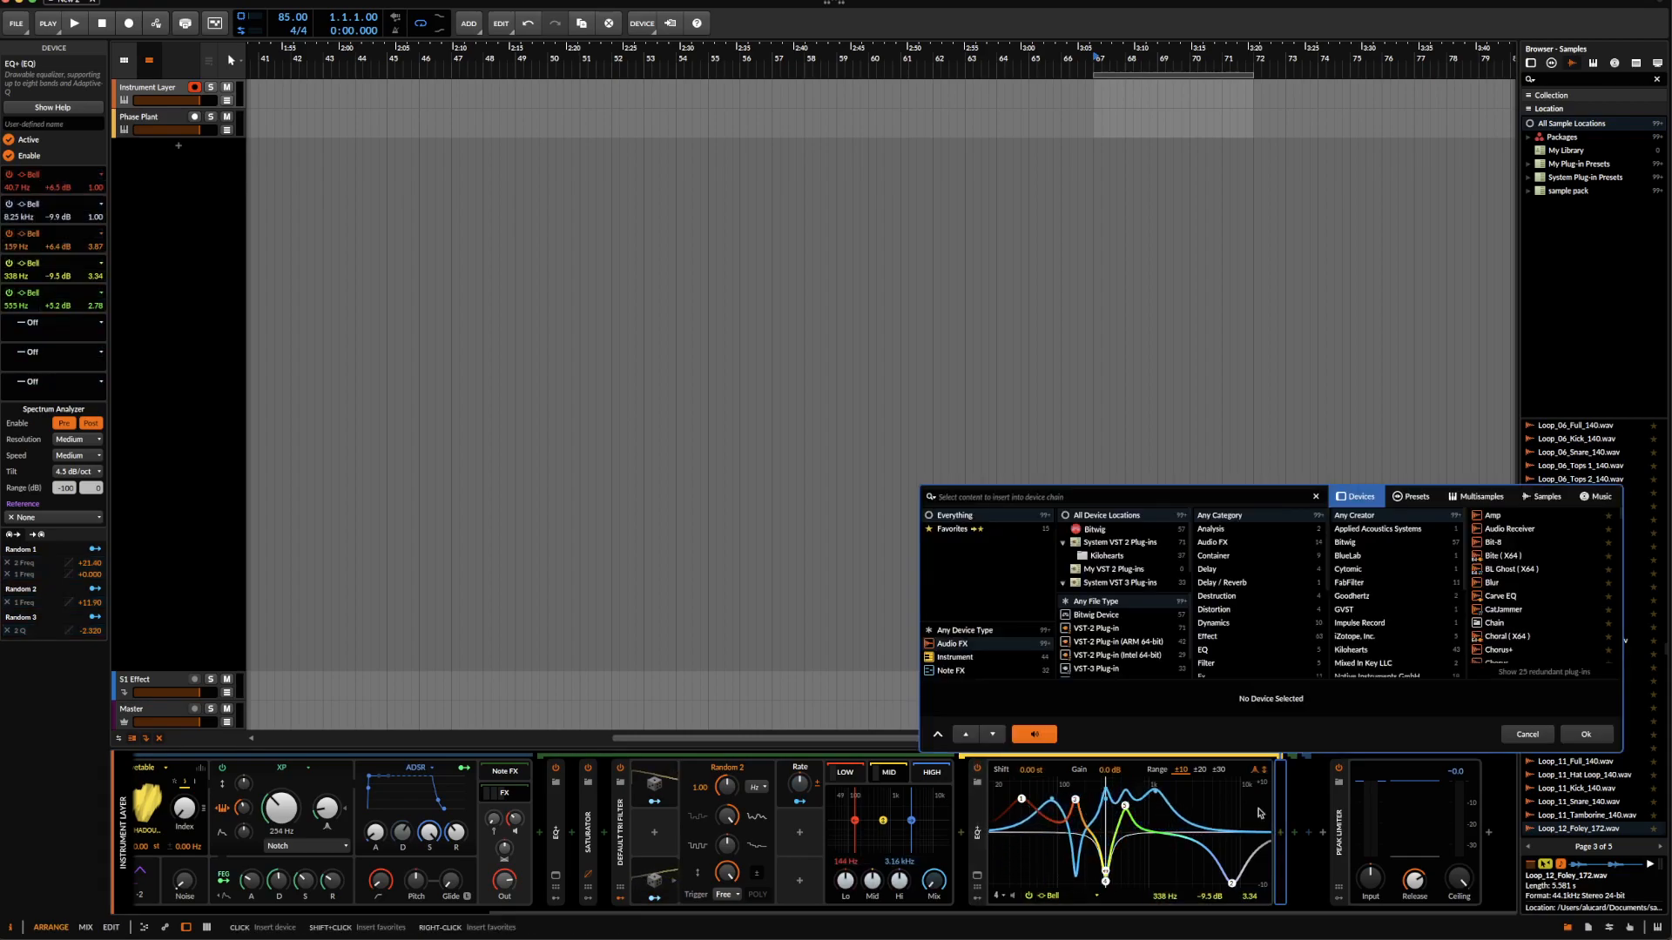
text(FILTER)
click(1493, 515)
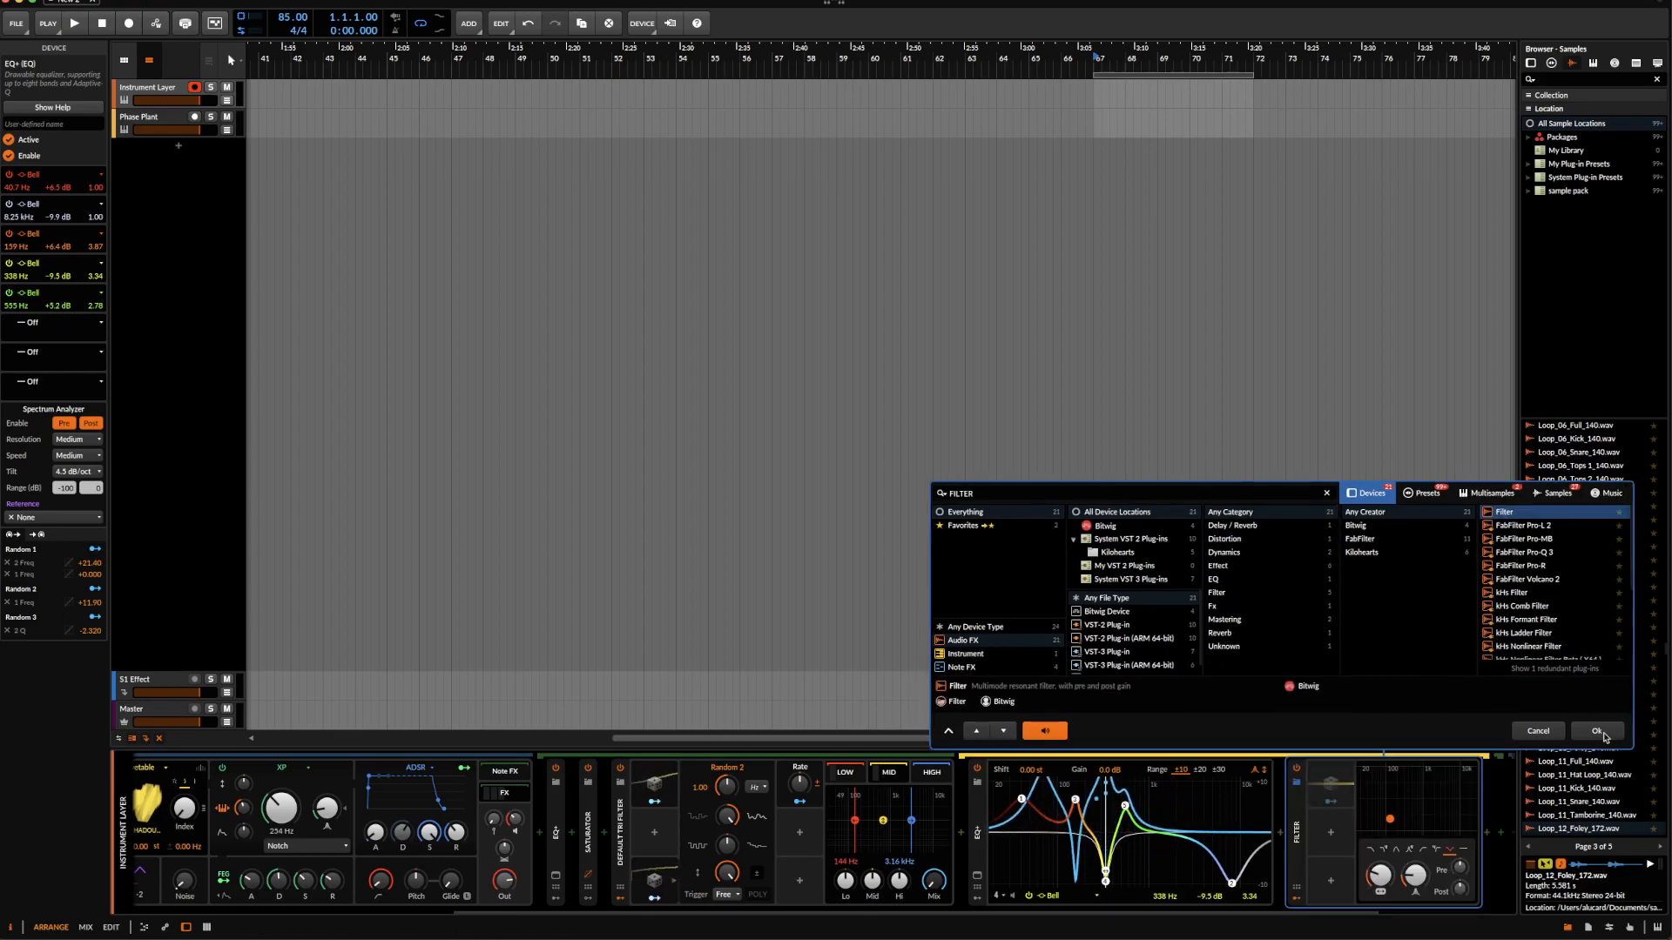
click(1602, 733)
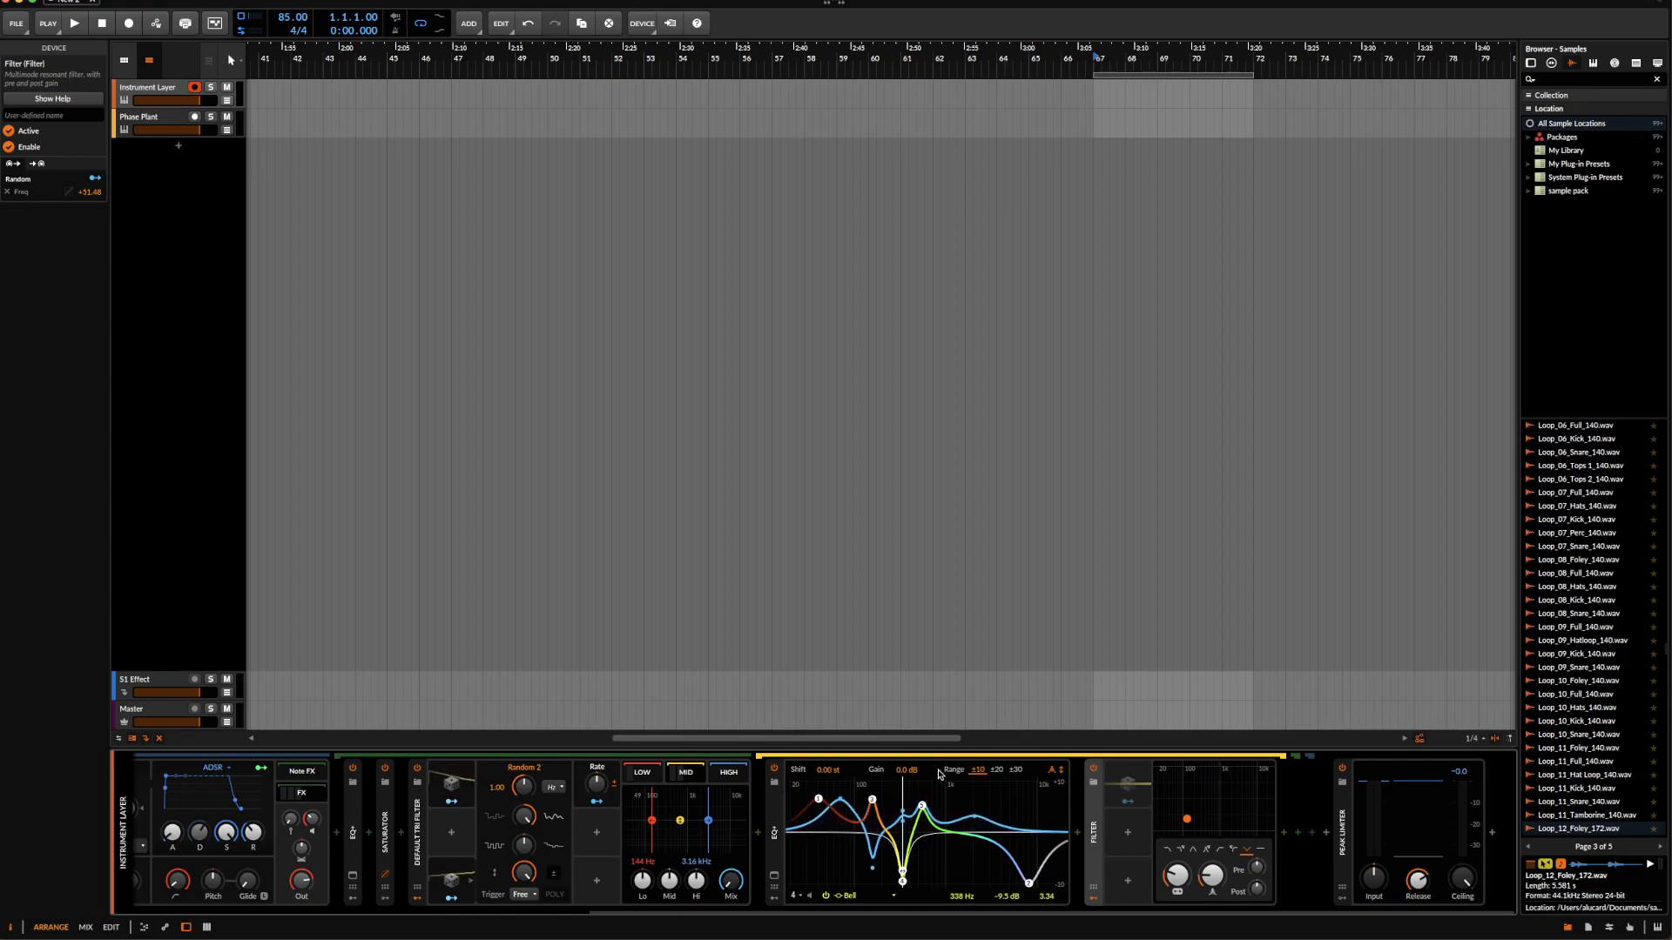
- Raise the Filter's cutoff frequency, set its pre gain to about +6.8 dB and adjust its post gain
scroll(1045, 825, left, 5)
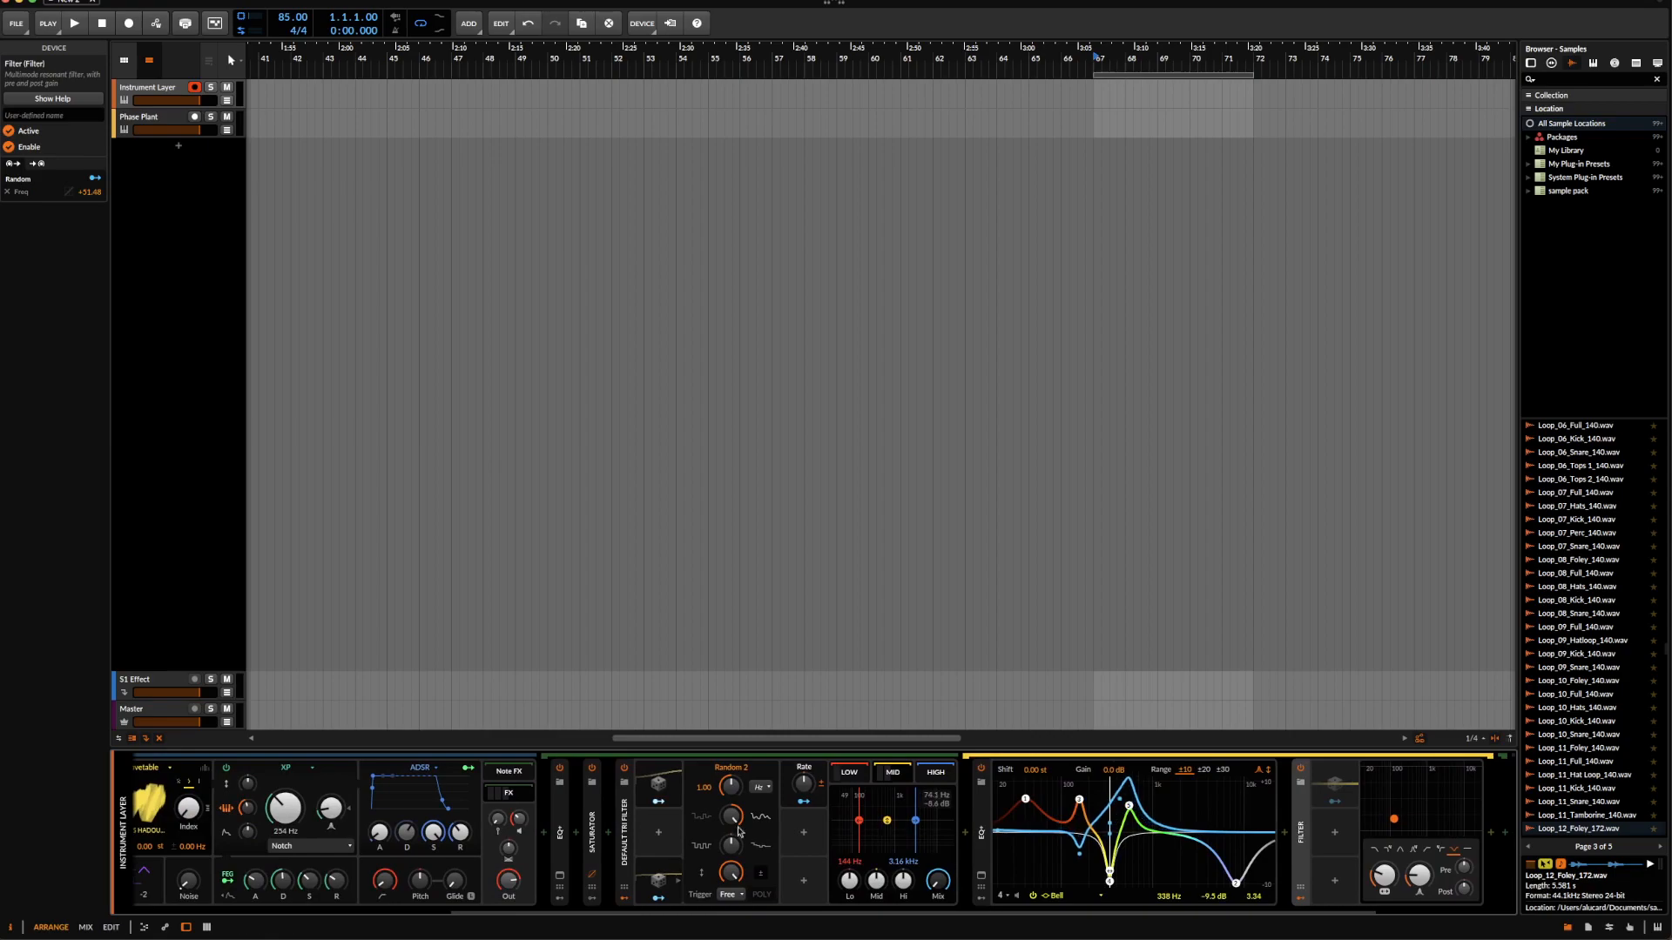
click(666, 874)
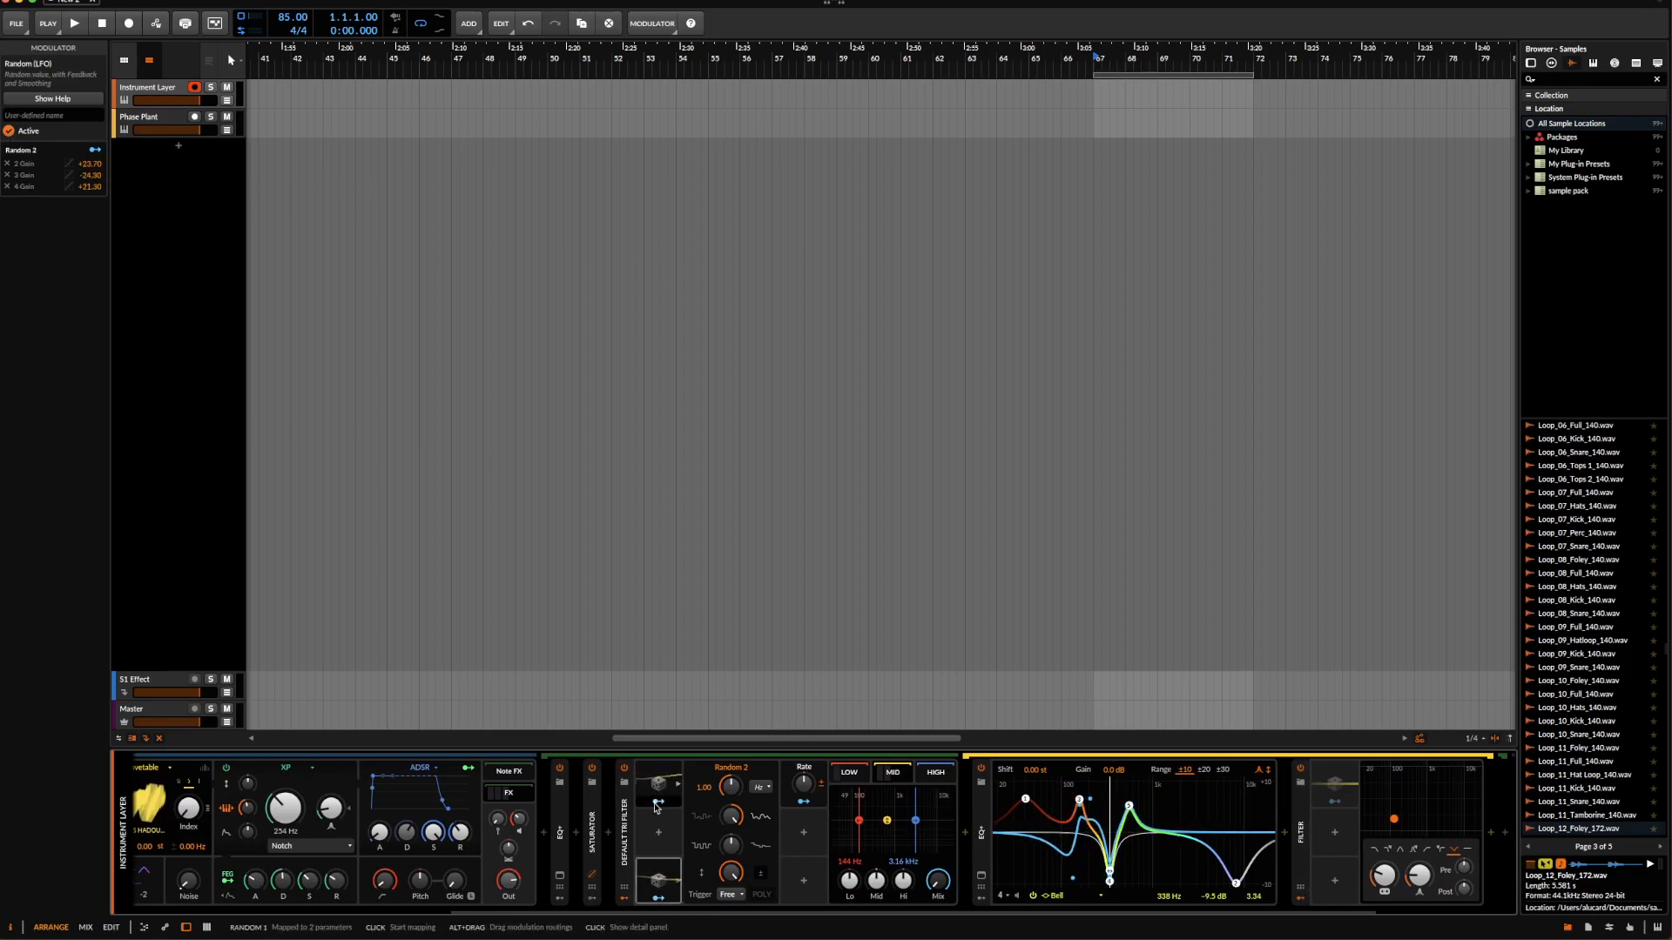
drag(1384, 875, 1383, 849)
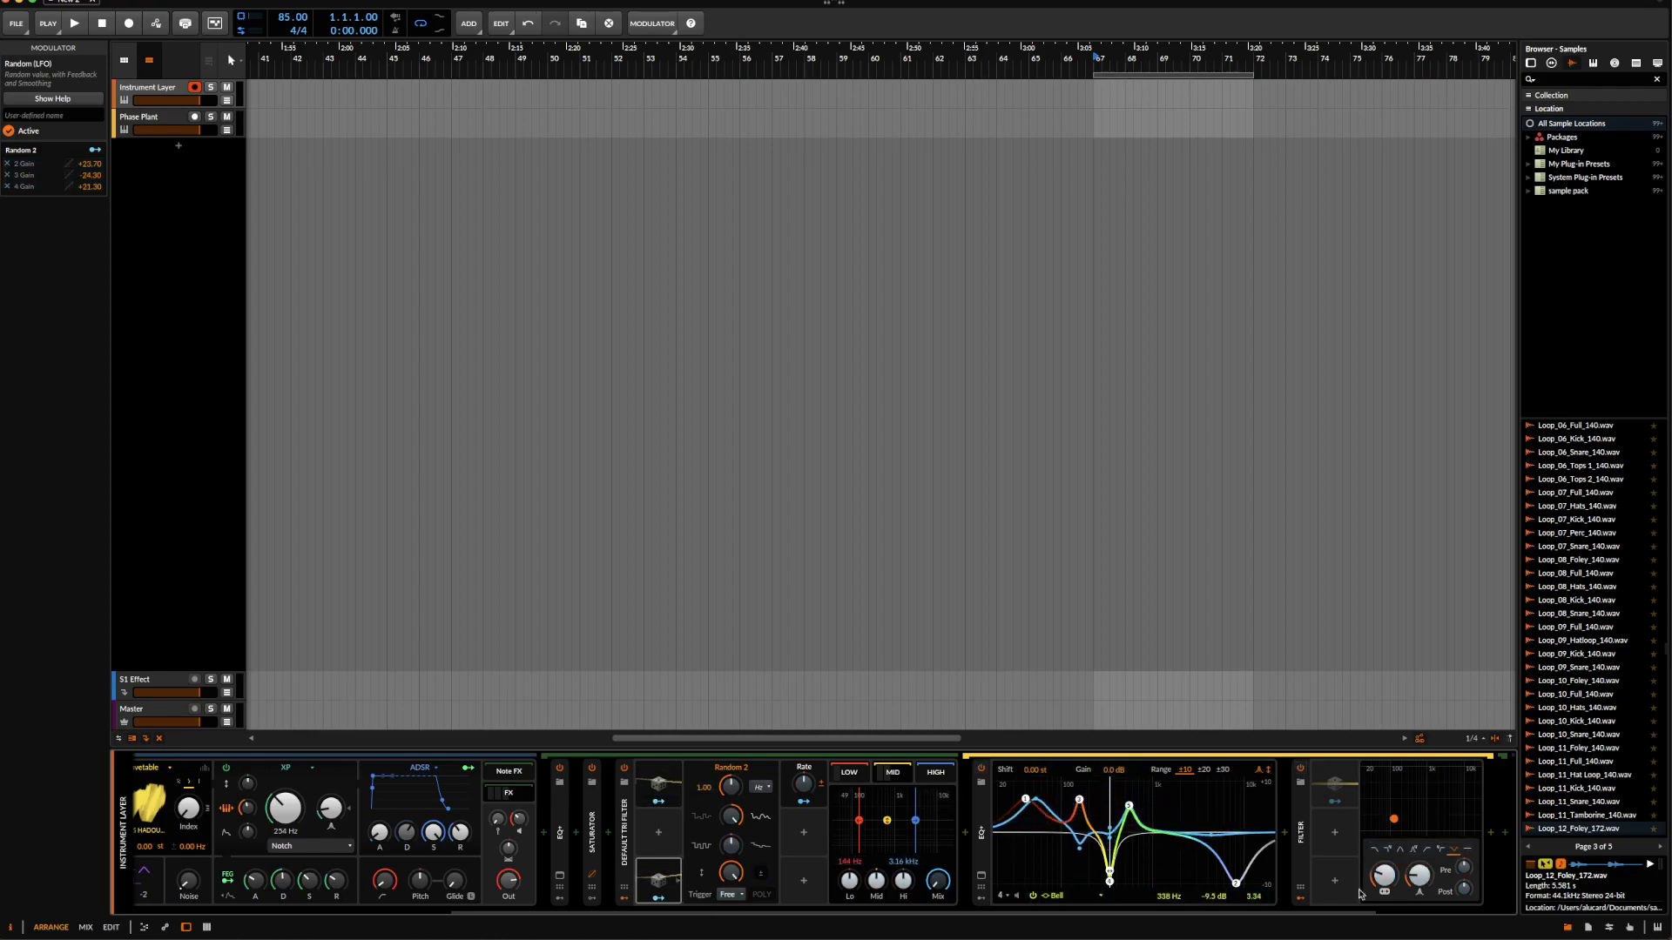
drag(1386, 877, 1387, 849)
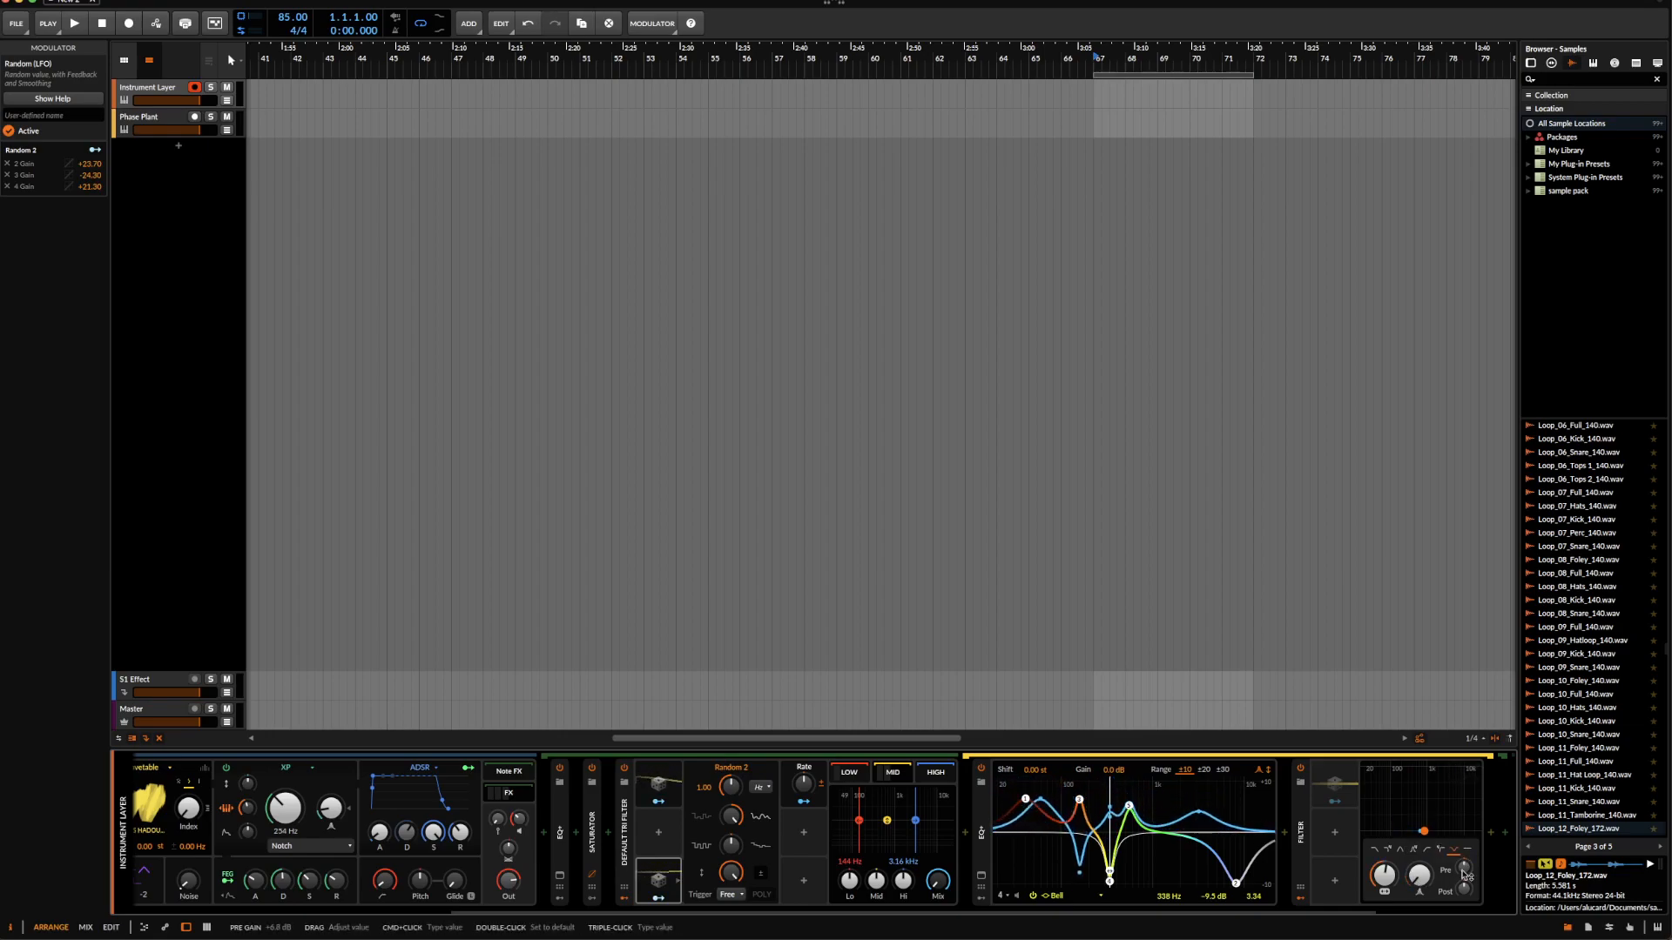
drag(1465, 888, 1465, 871)
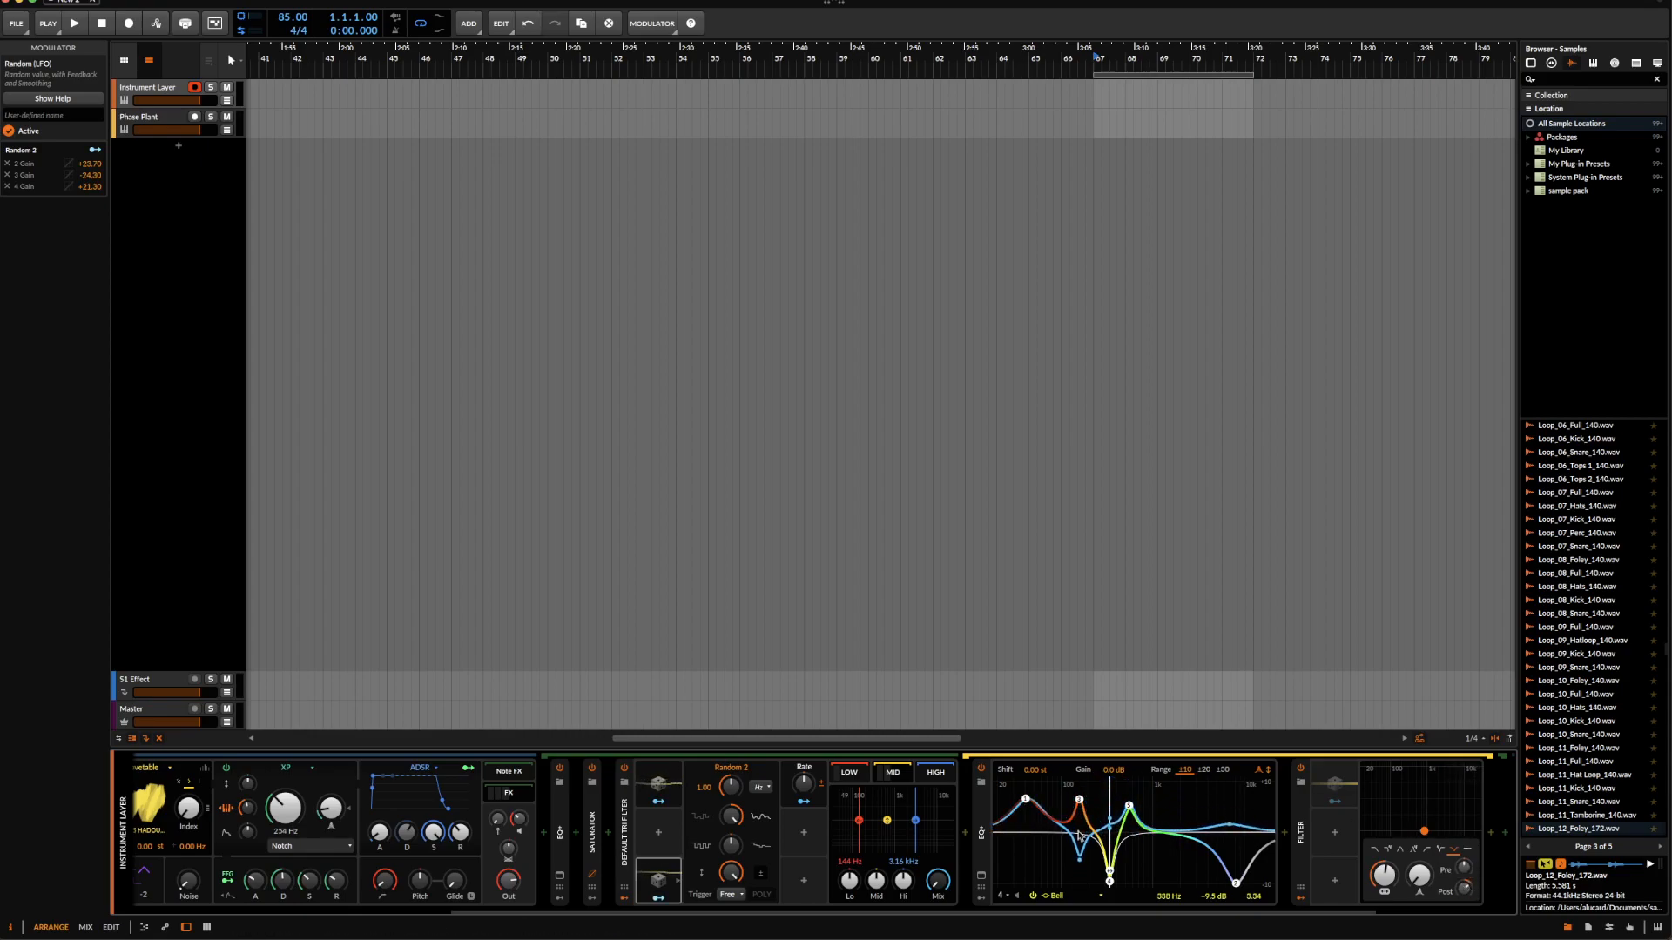
- Collapse the EQ+ and insert a Chorus+ device directly after the Filter
scroll(1084, 836, down, 4)
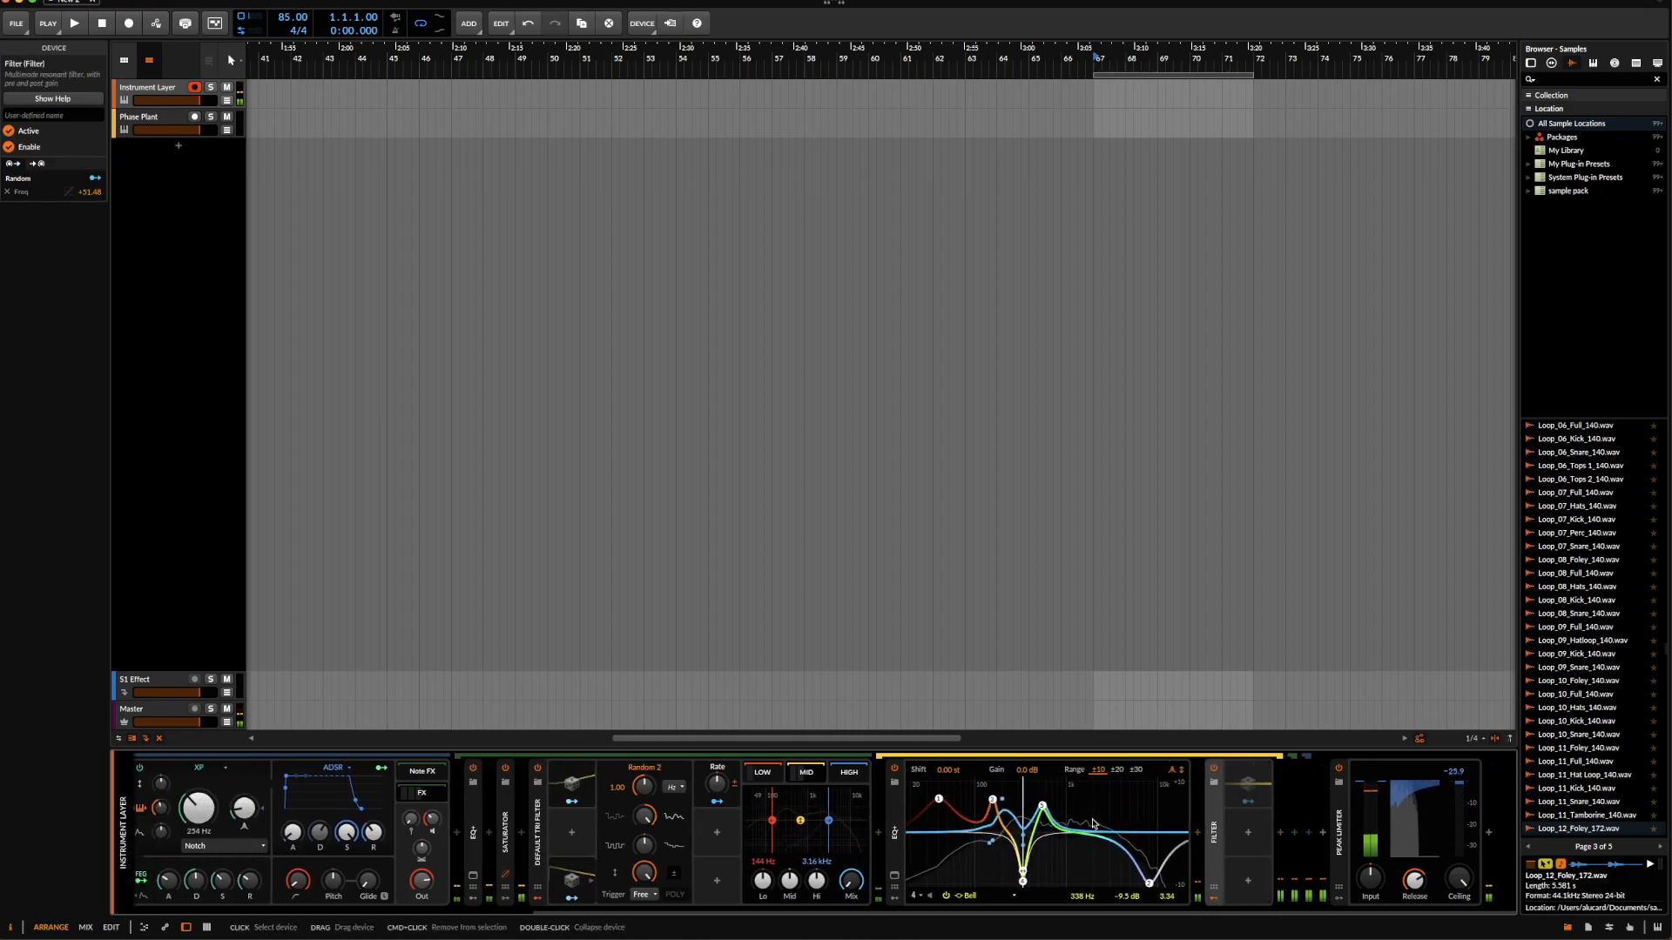
click(897, 816)
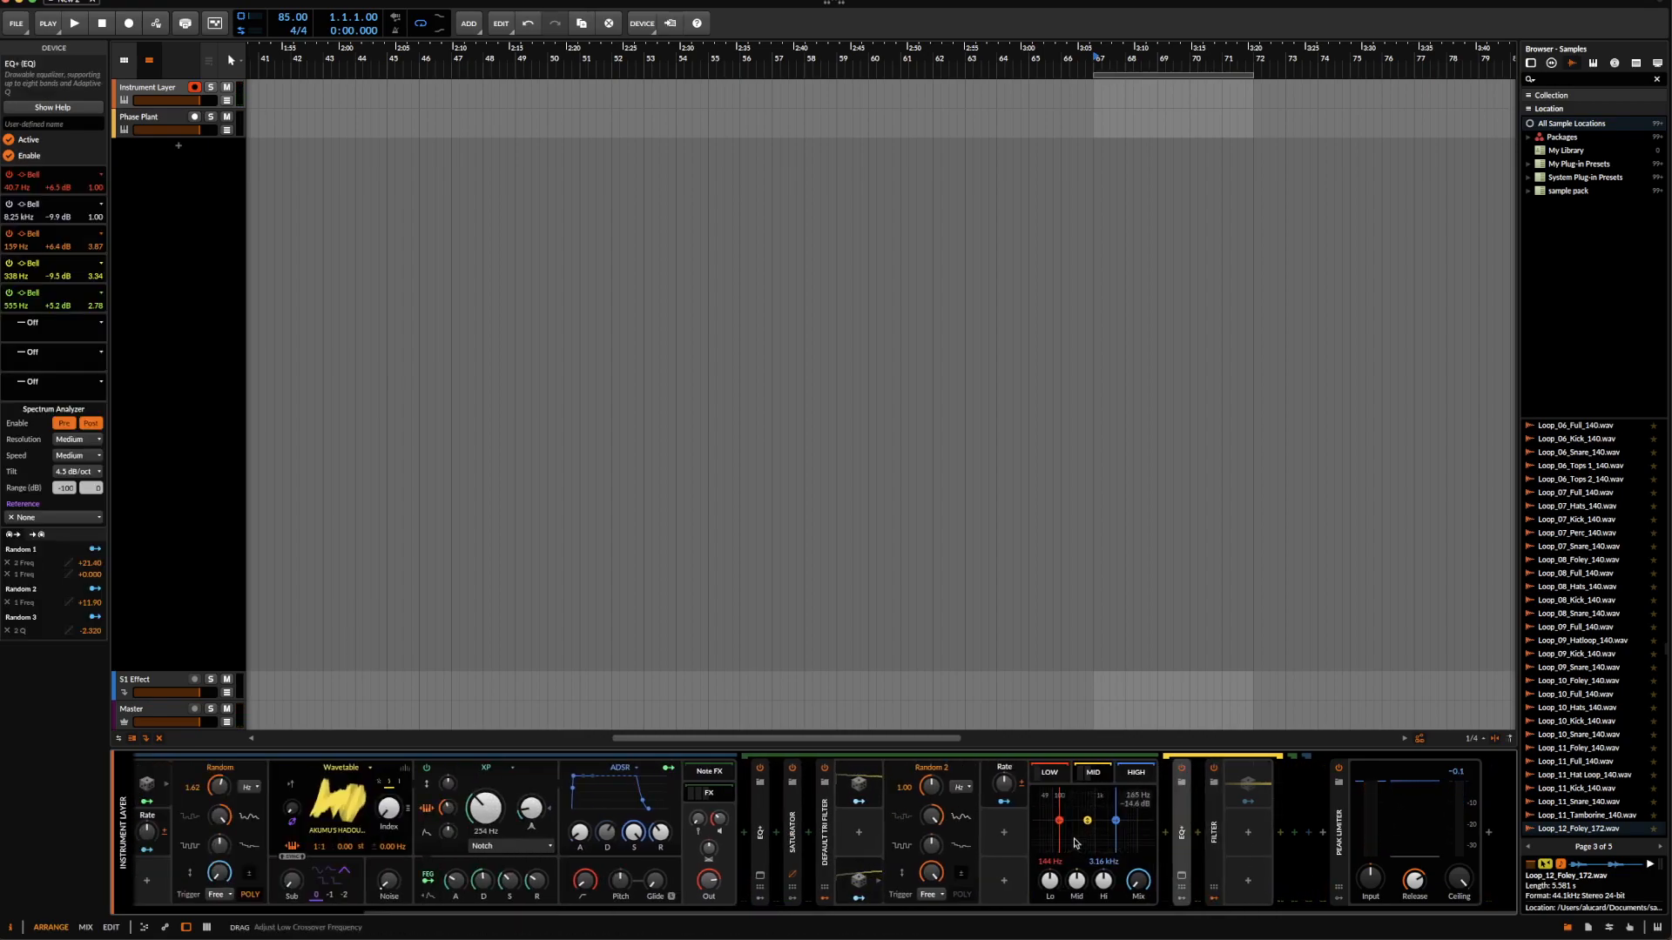
click(1280, 832)
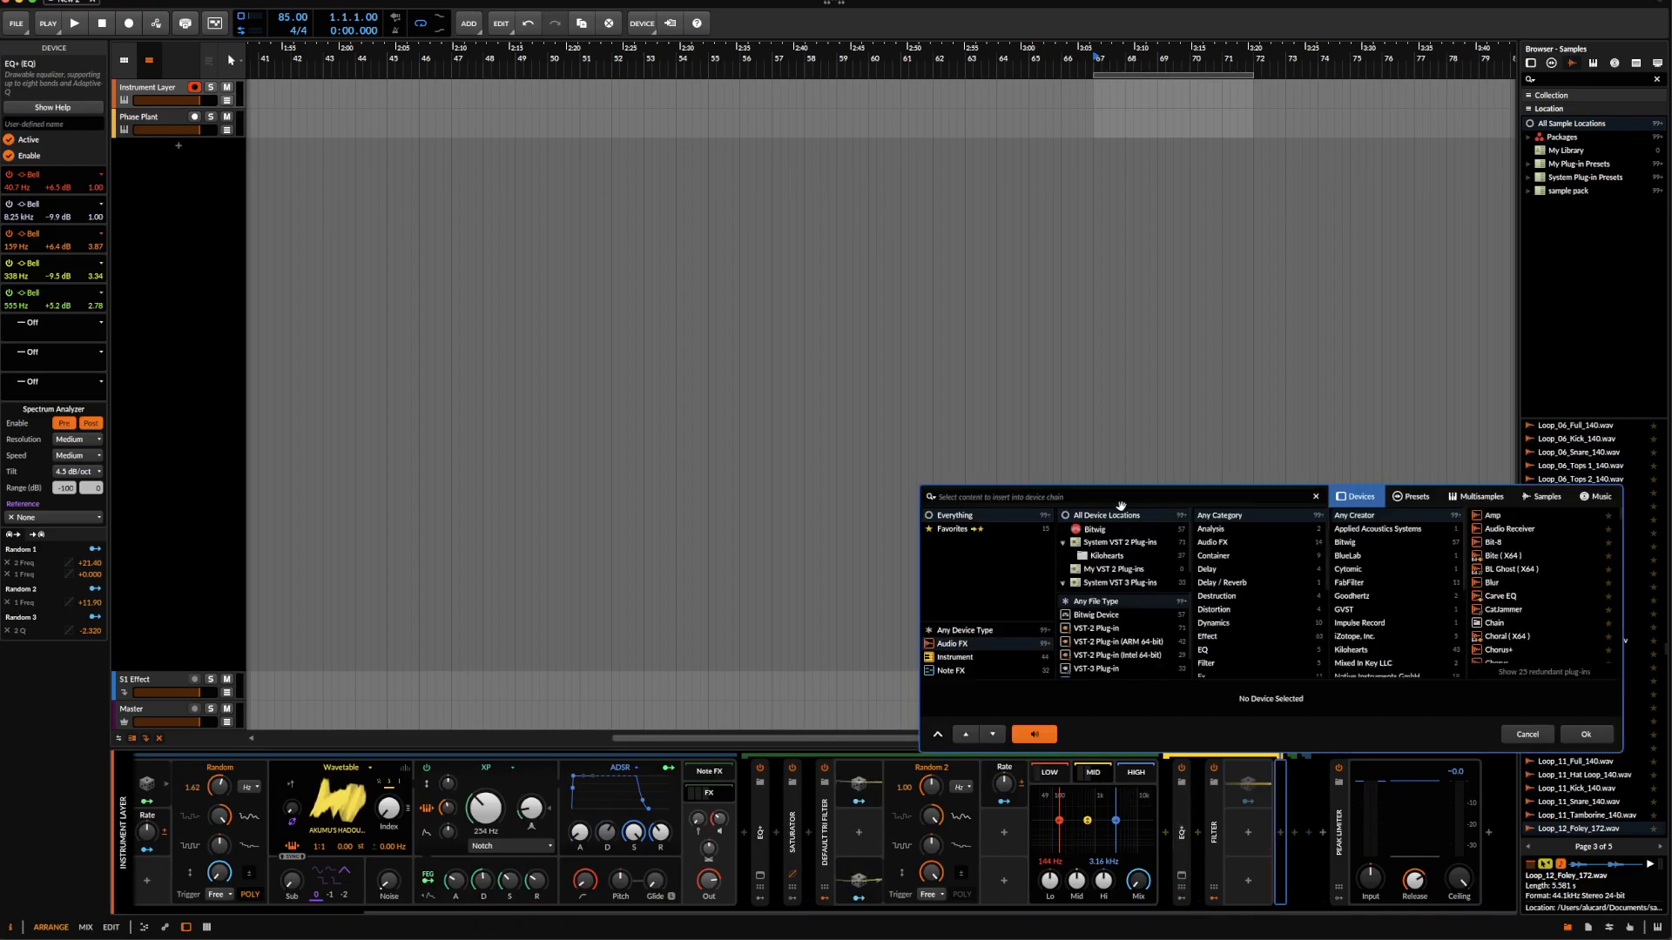
text(CHORU)
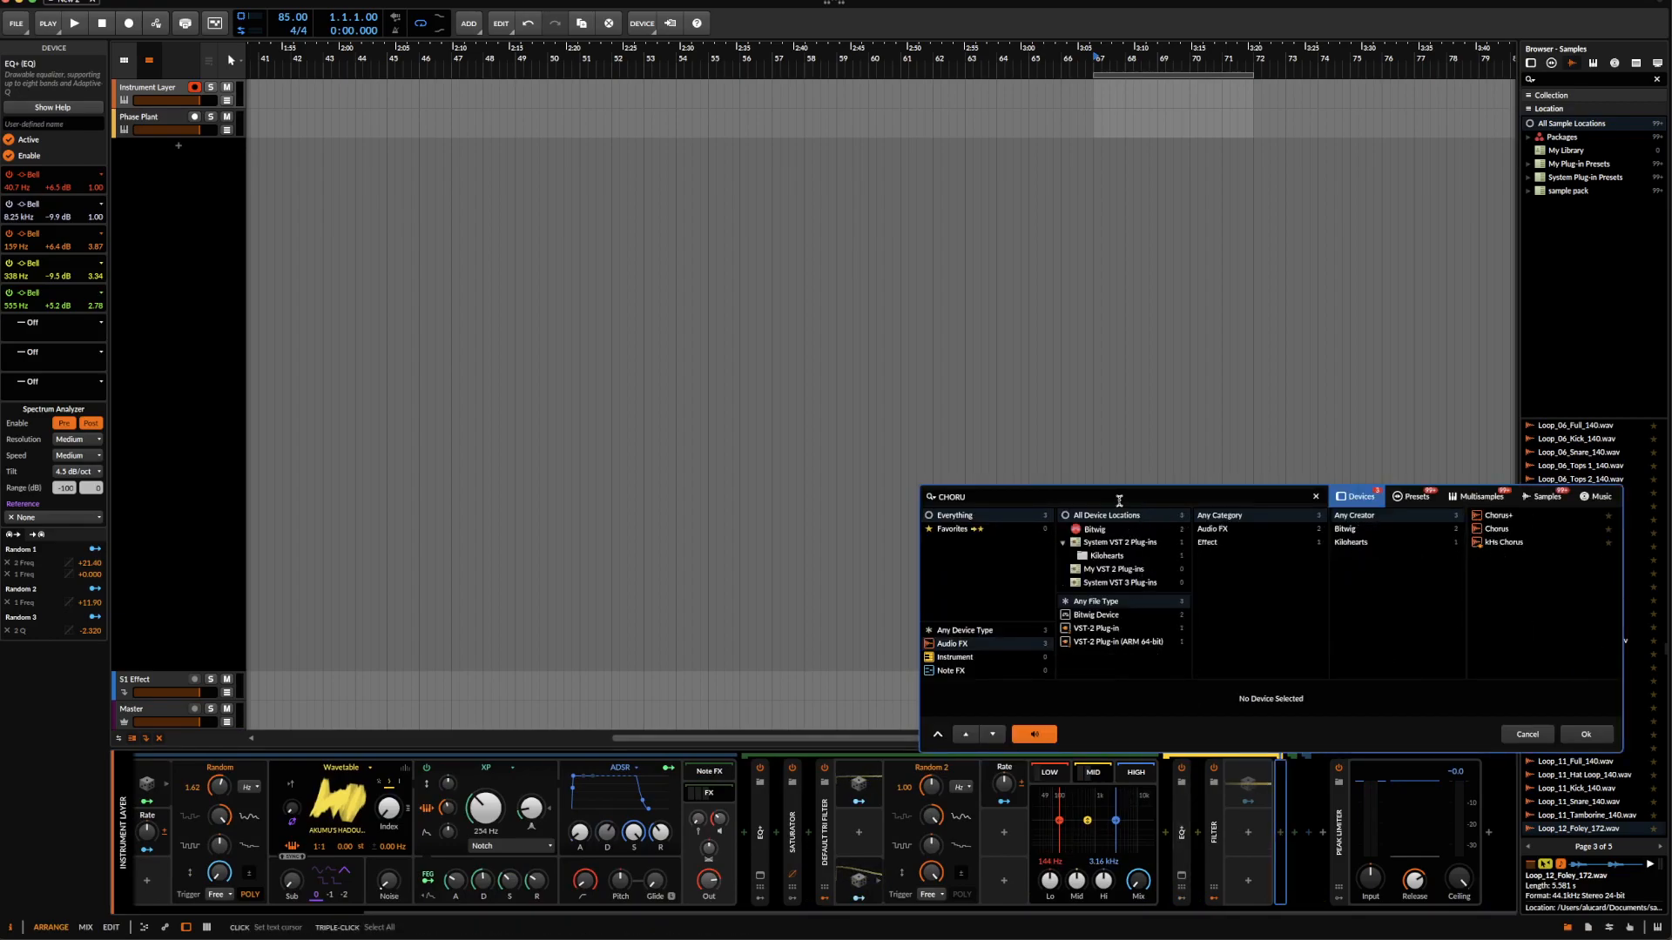
click(1501, 515)
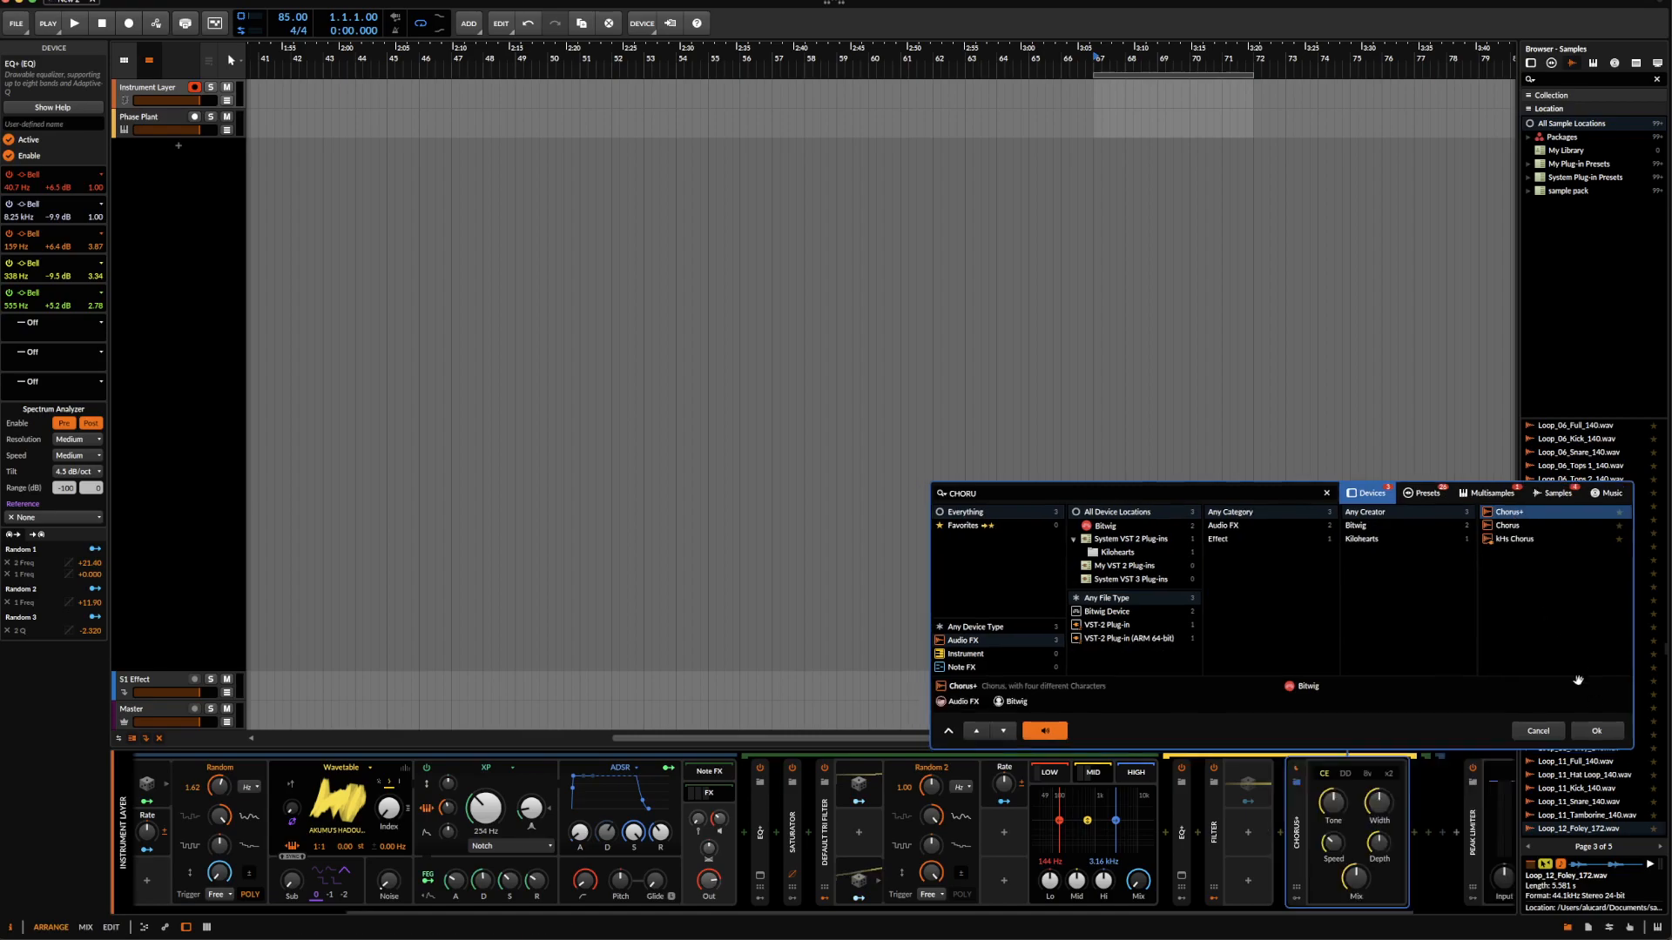
click(1606, 732)
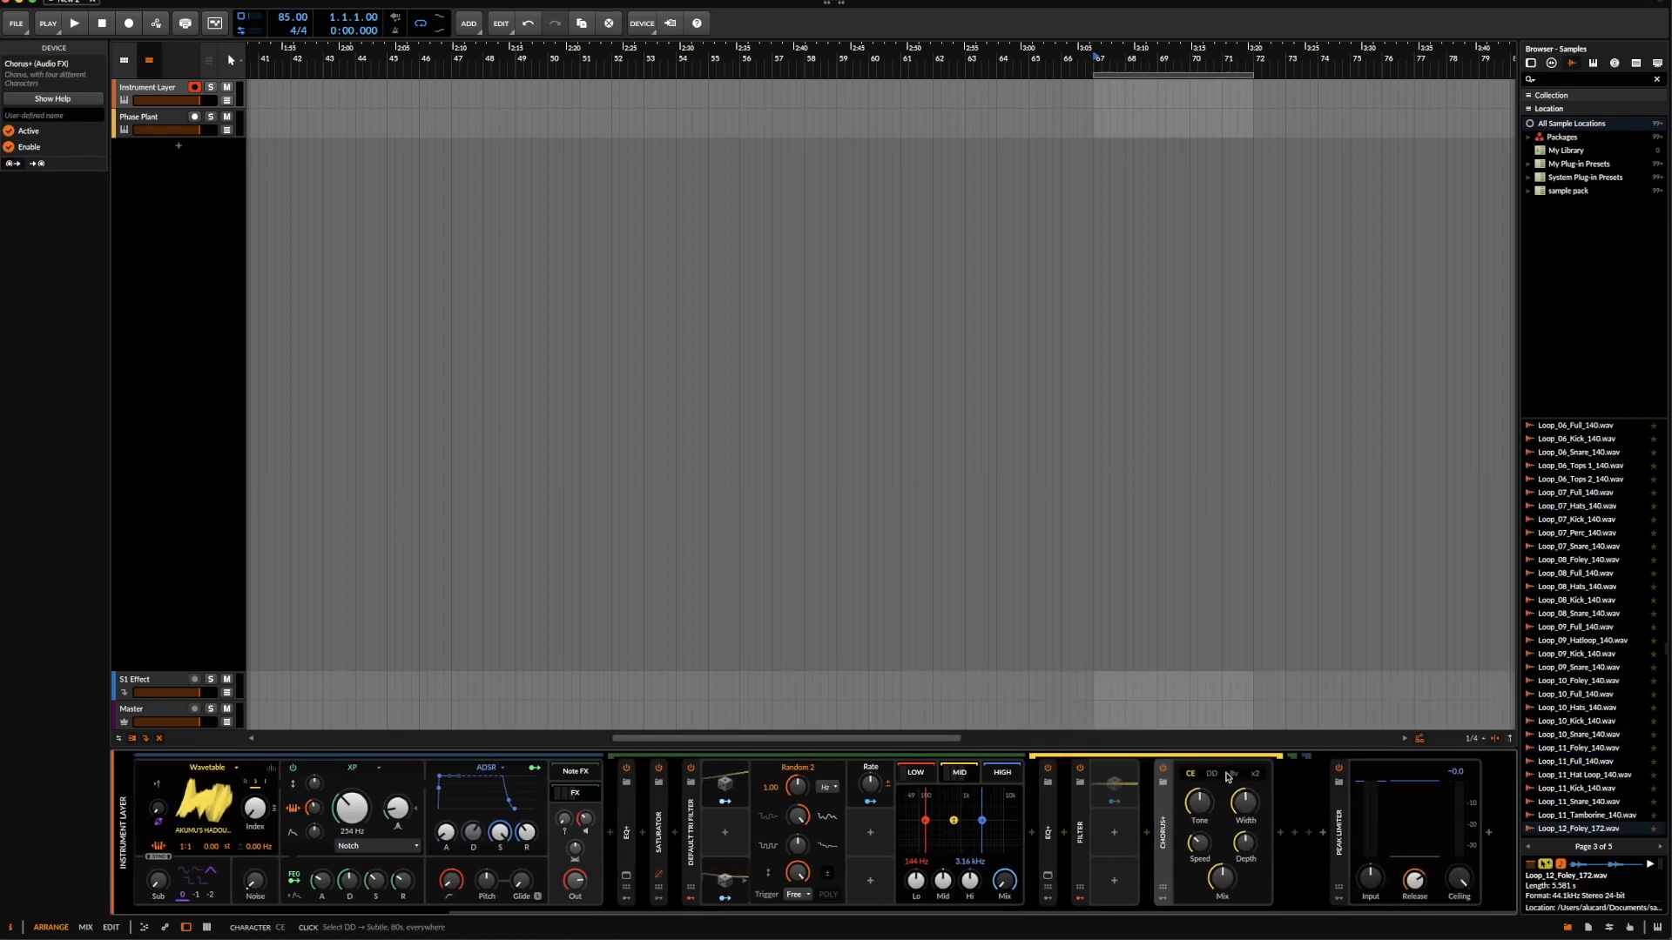
- Switch the Chorus+ to the 8v character, adjust its width and set its mix to 0%
drag(1245, 802, 1245, 805)
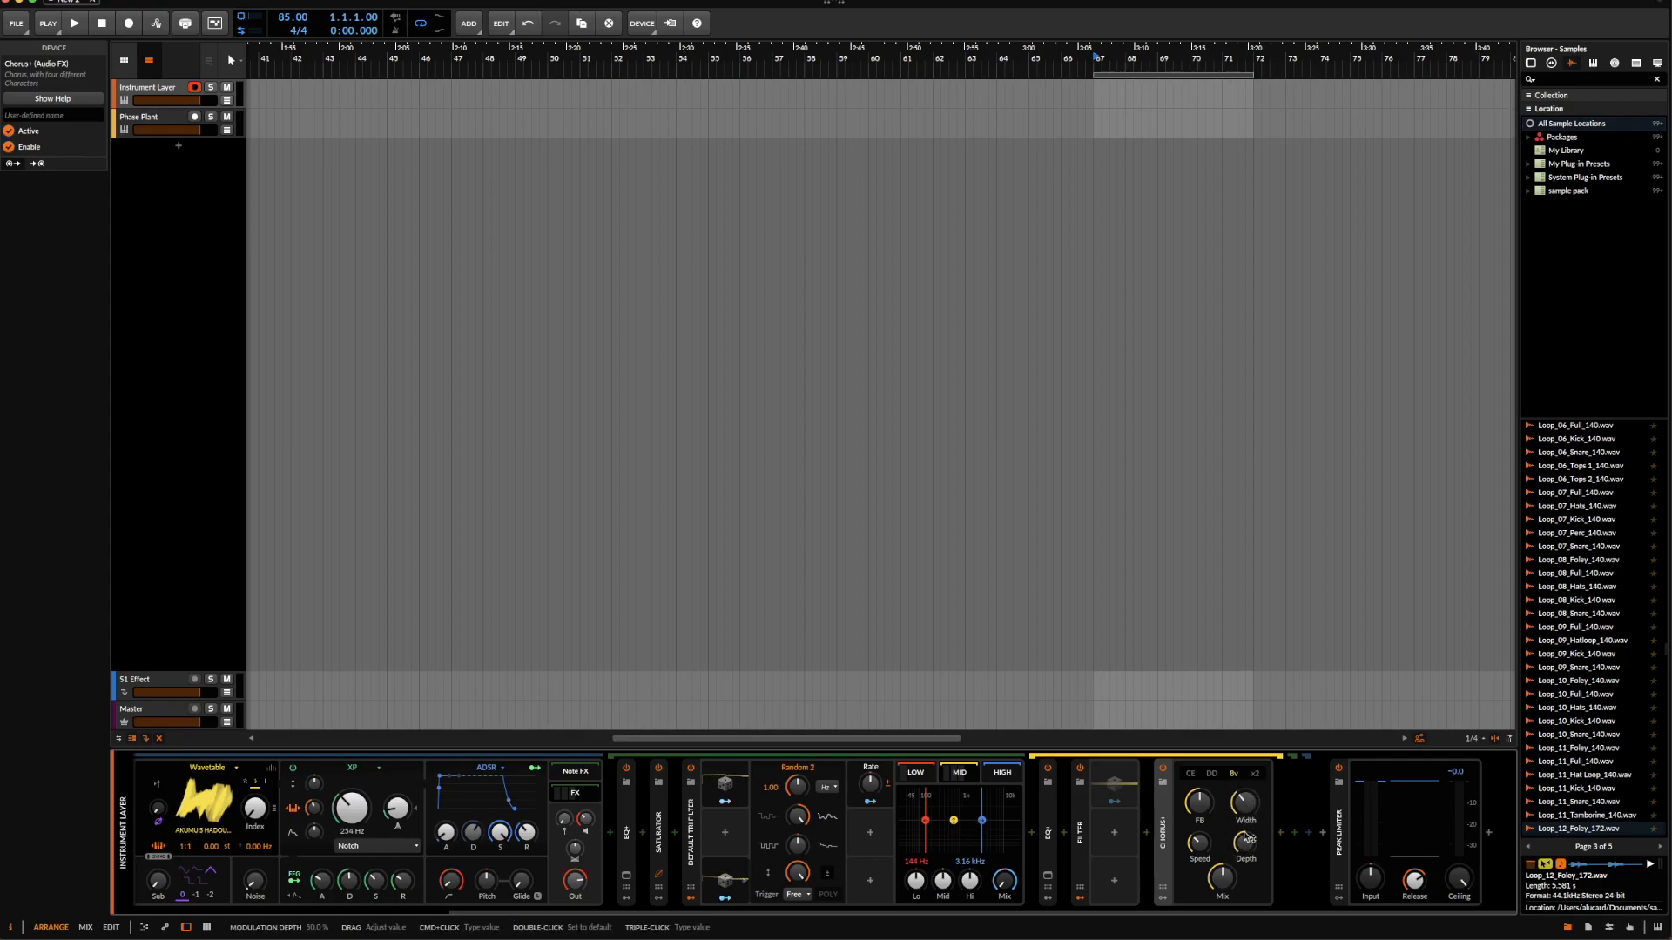
double_click(1048, 833)
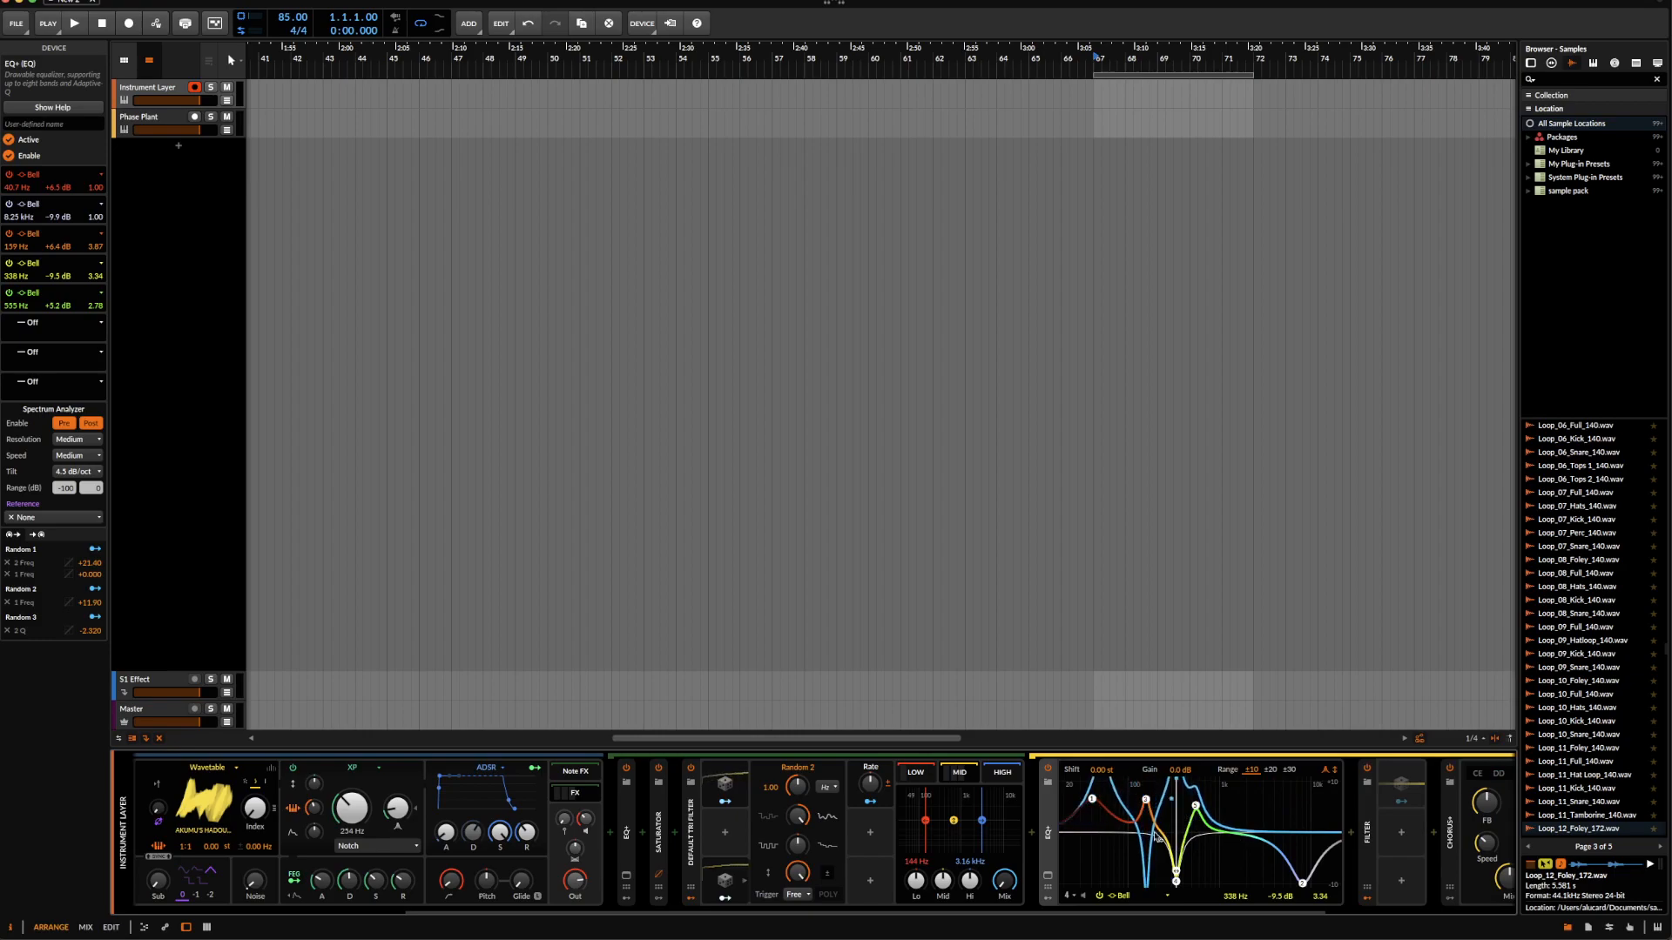
double_click(1052, 825)
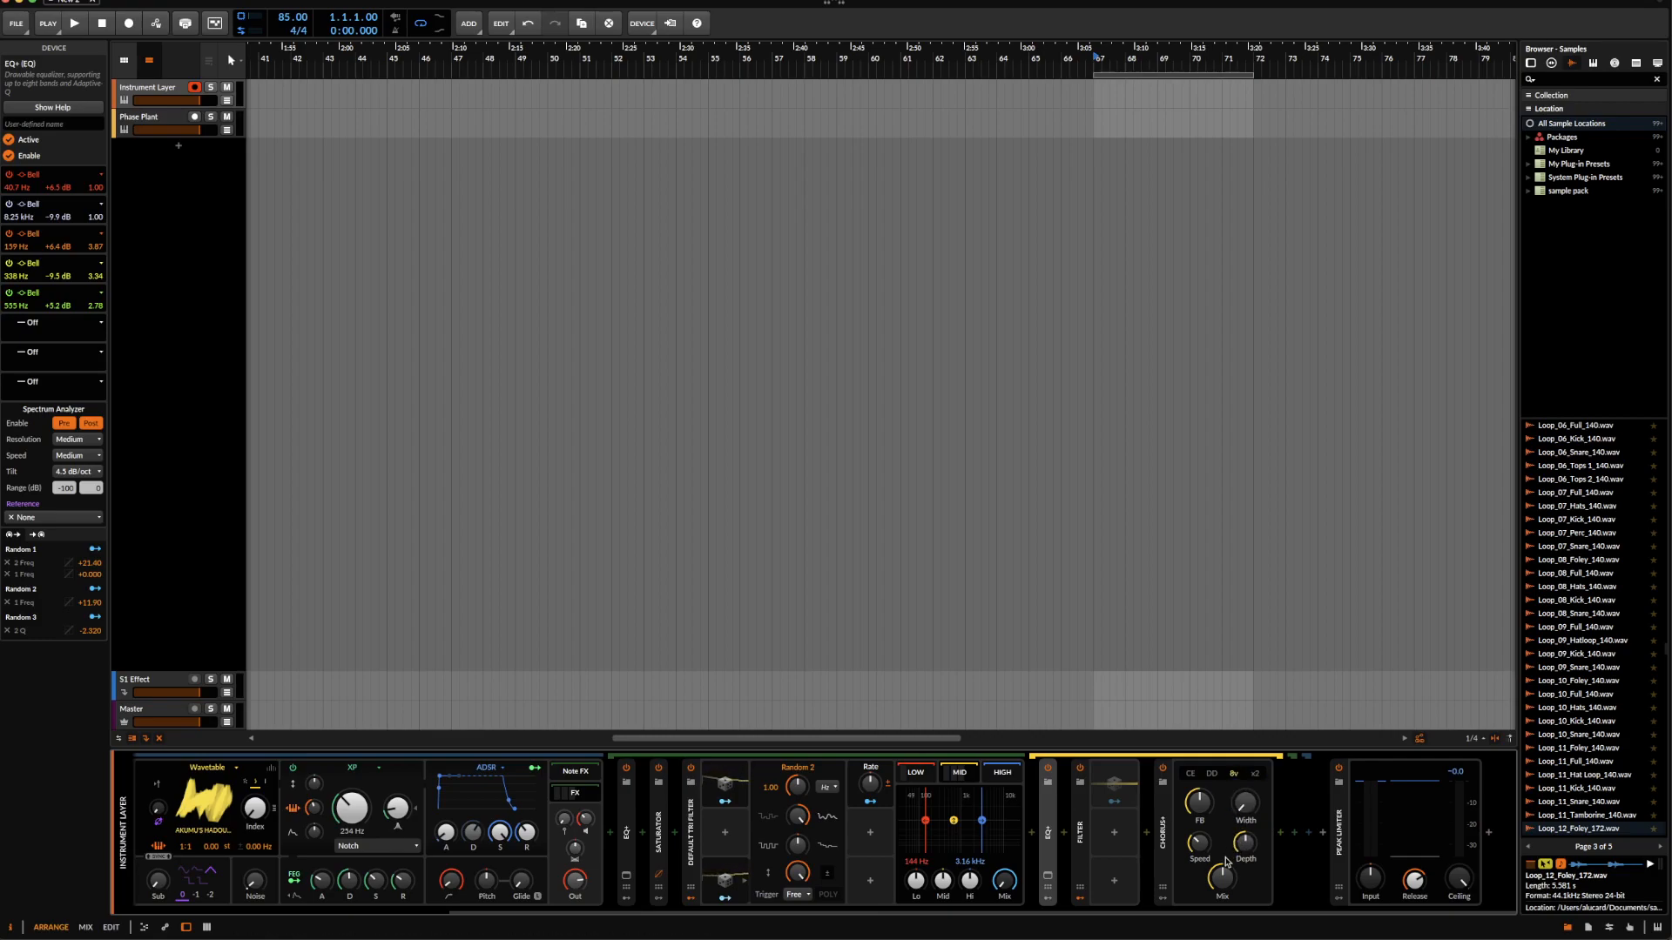
drag(1222, 879, 1222, 927)
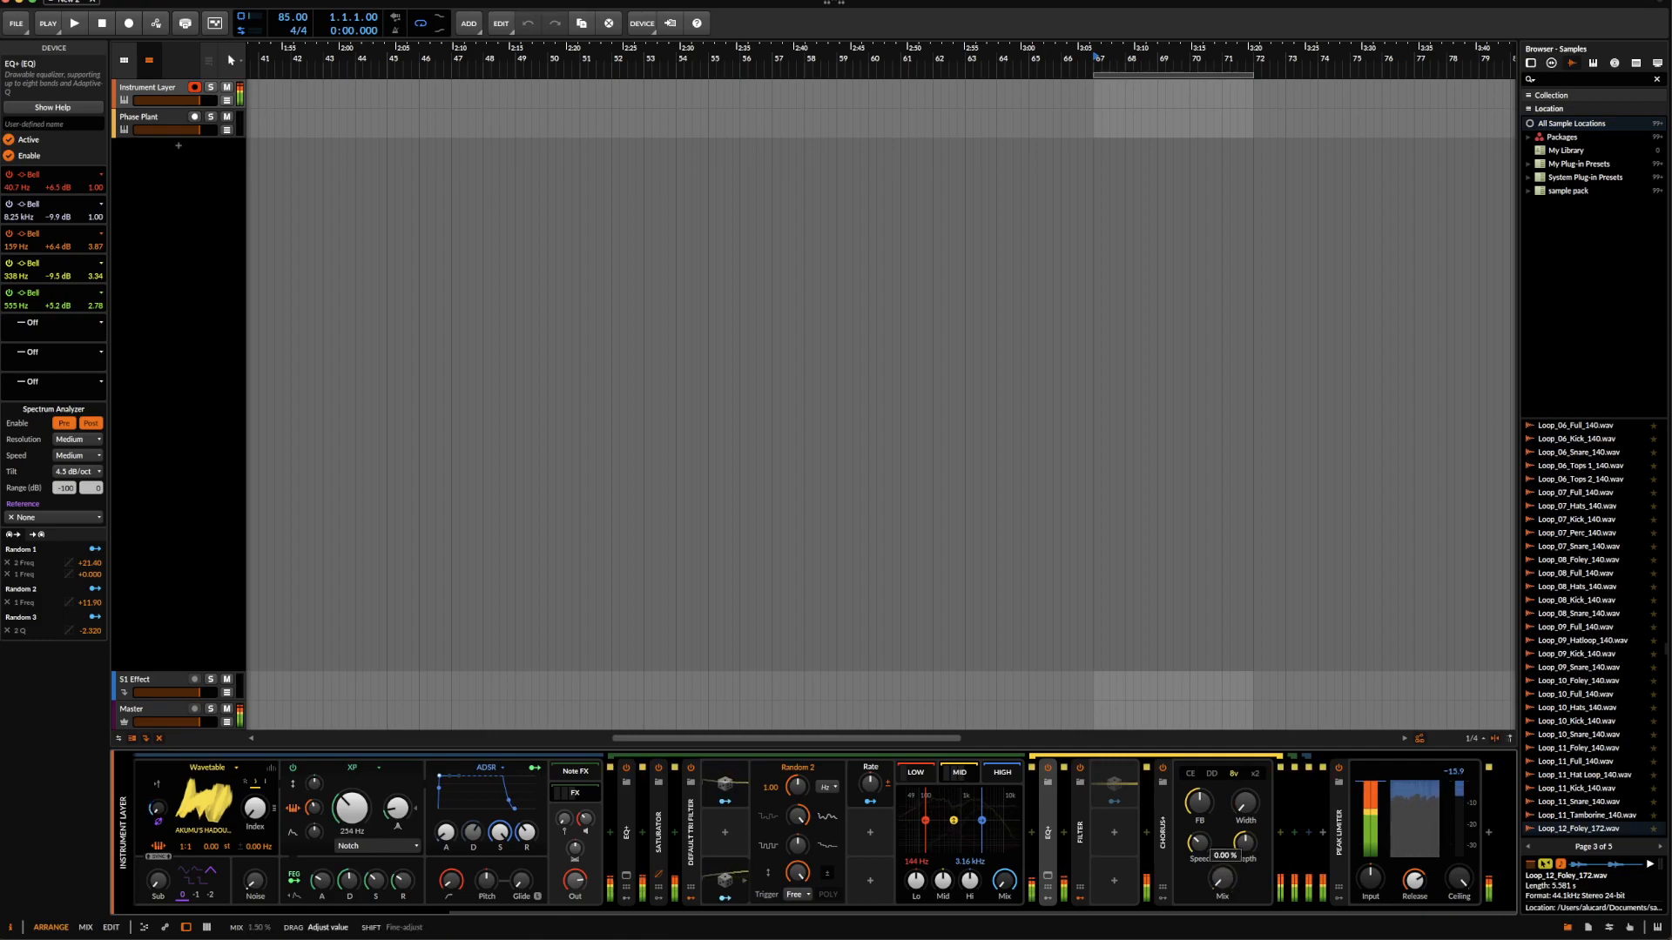
drag(1223, 879, 1223, 923)
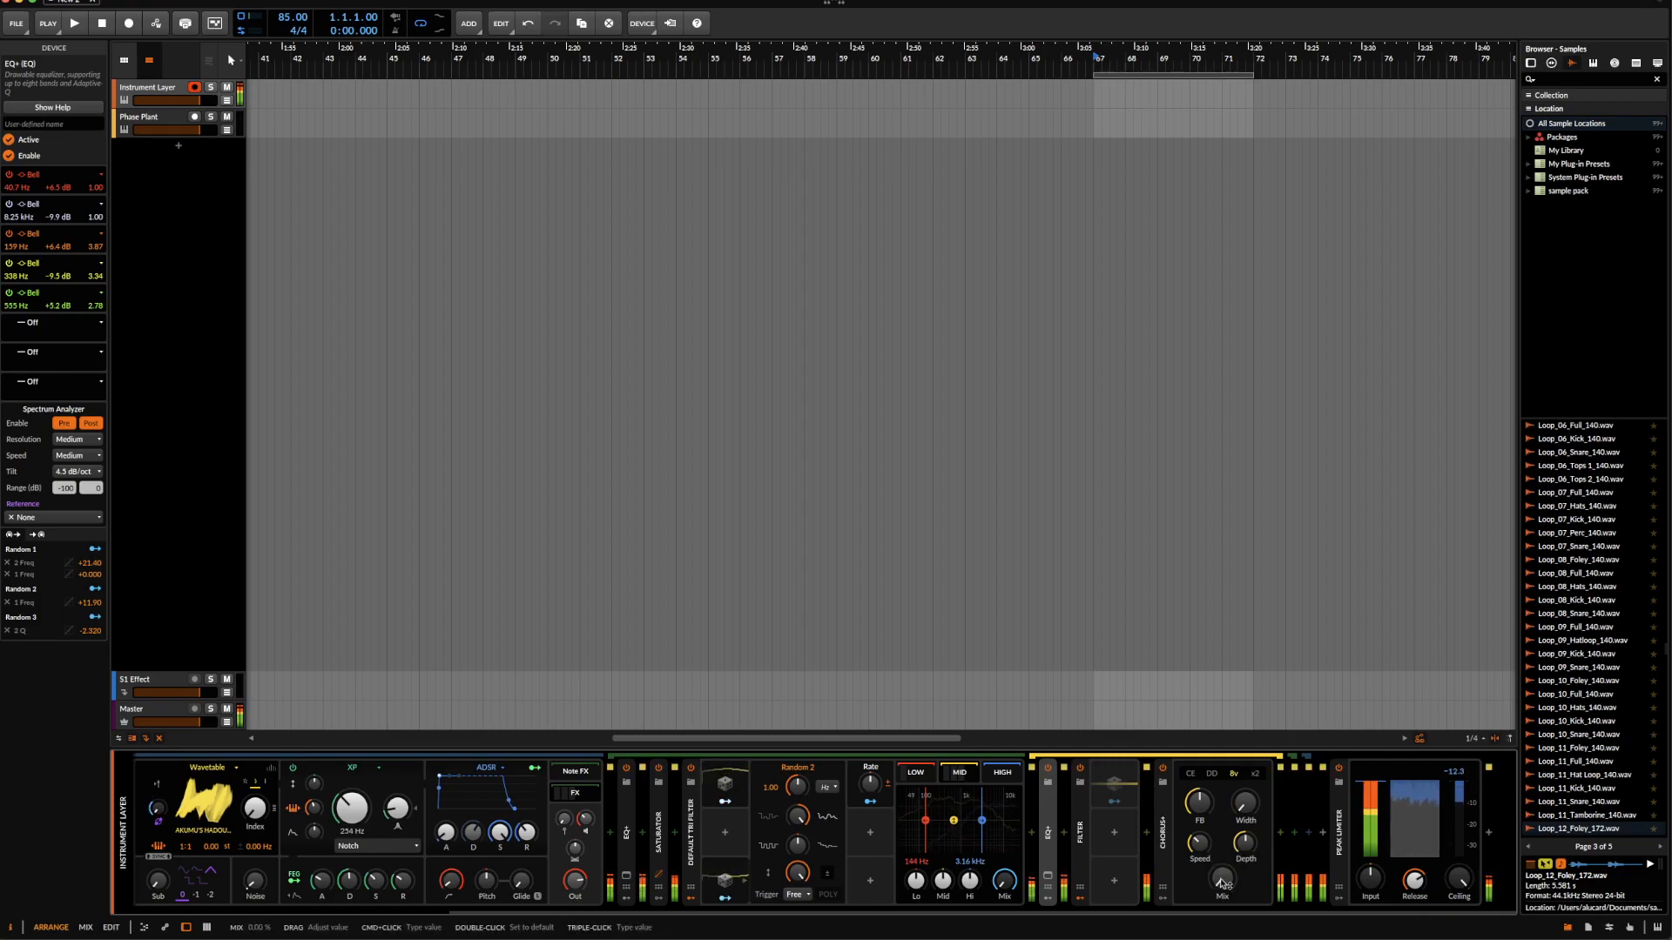
- Map the tri filter's Random 2 modulator to the Chorus+ mix and adjust the Chorus+ depth
click(724, 898)
drag(1222, 877, 1245, 841)
click(724, 898)
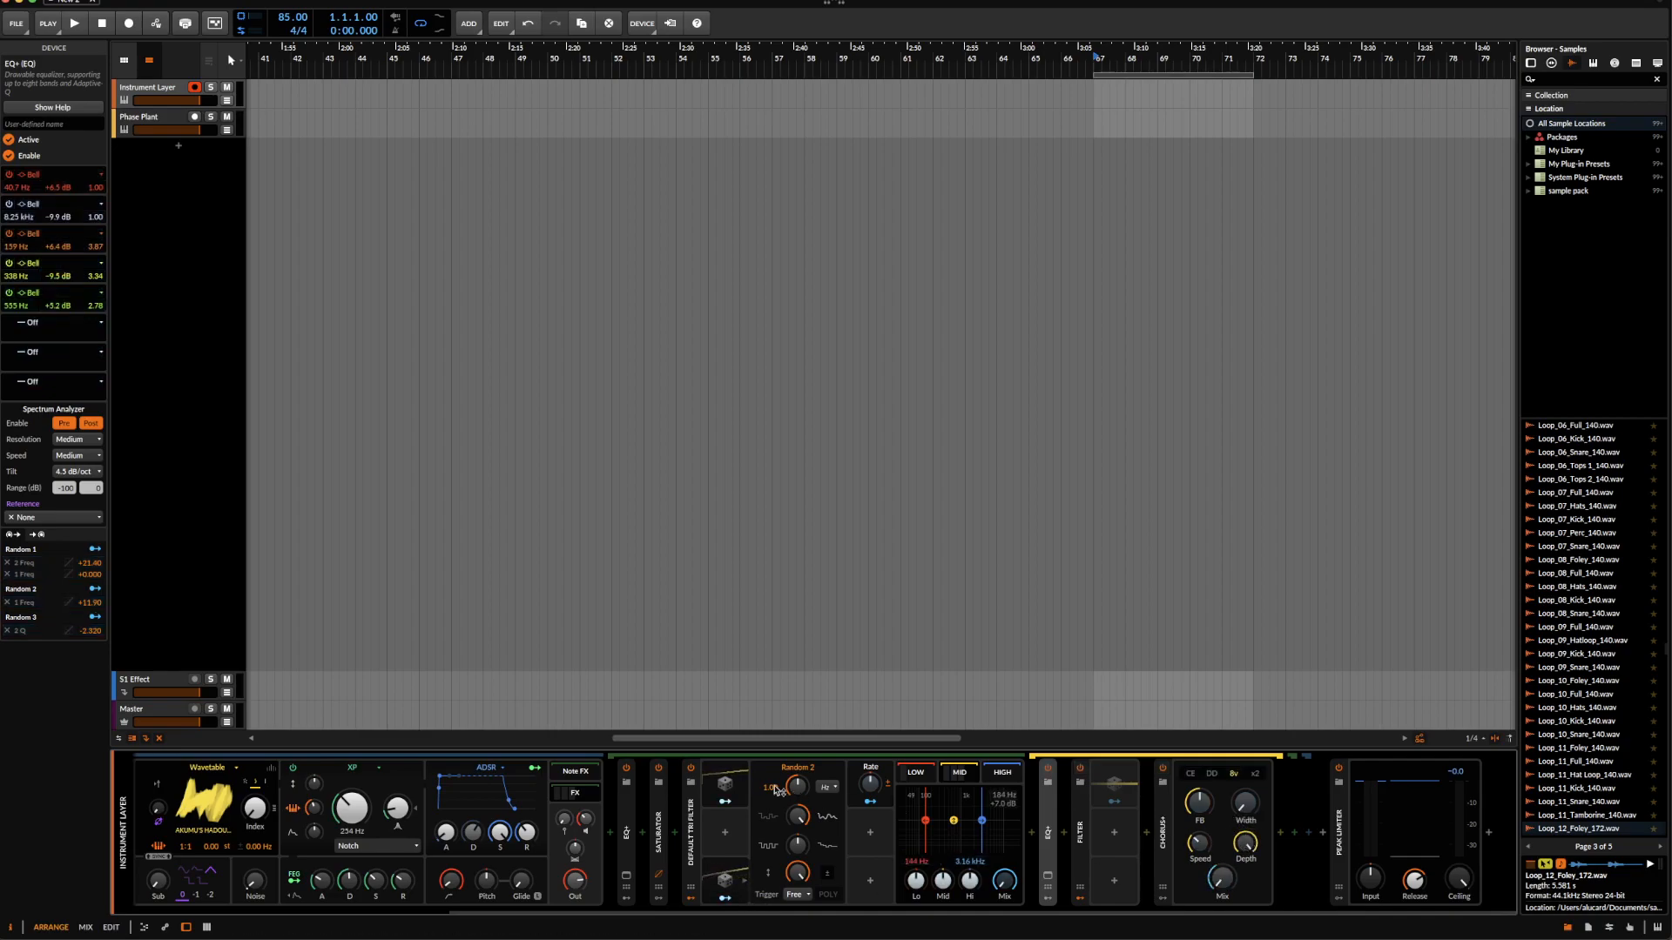
- Collapse the Chorus+ and set the Polymer's Rate macro to 0%
scroll(562, 831, left, 4)
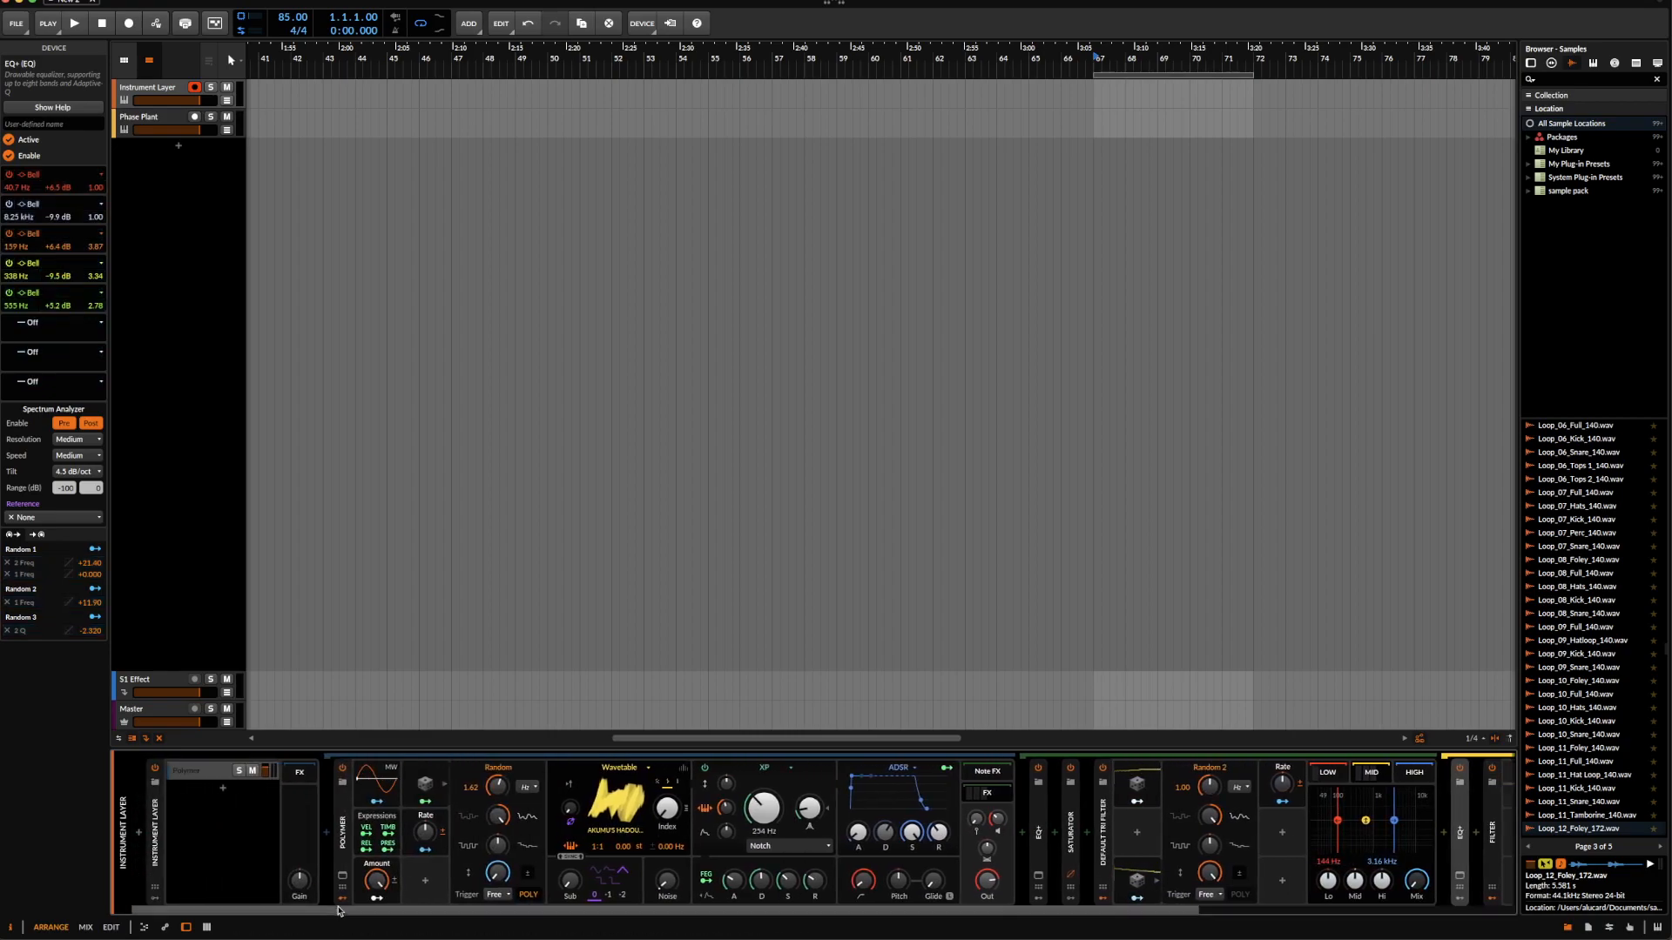
scroll(828, 816, right, 3)
scroll(828, 817, right, 3)
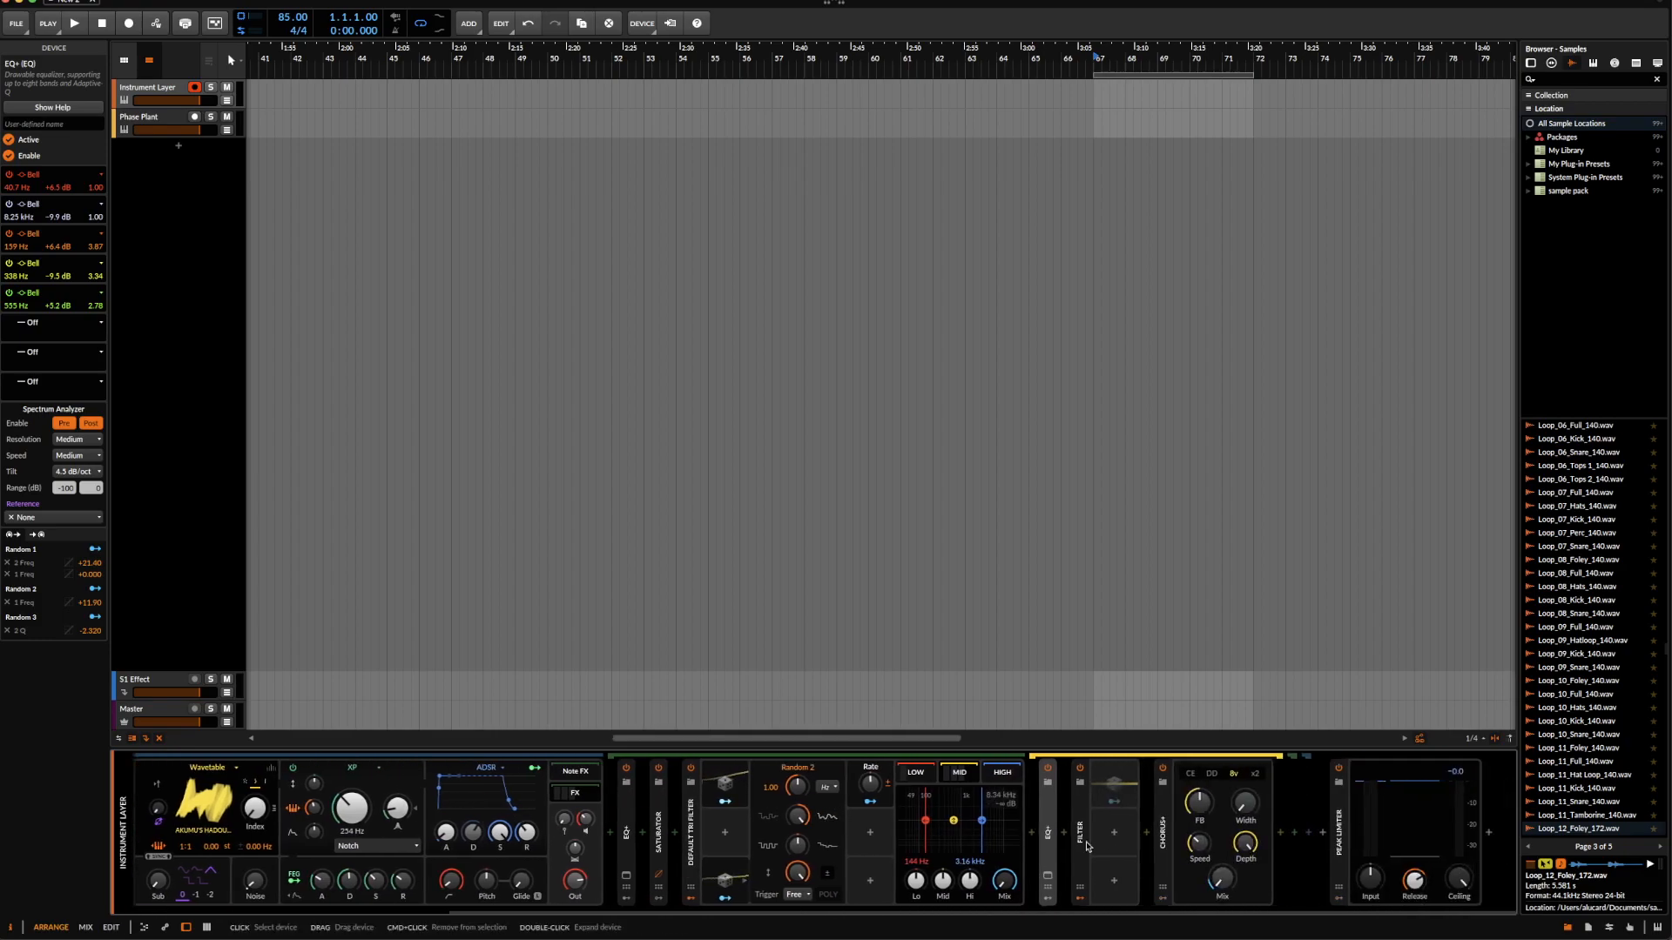
double_click(1164, 828)
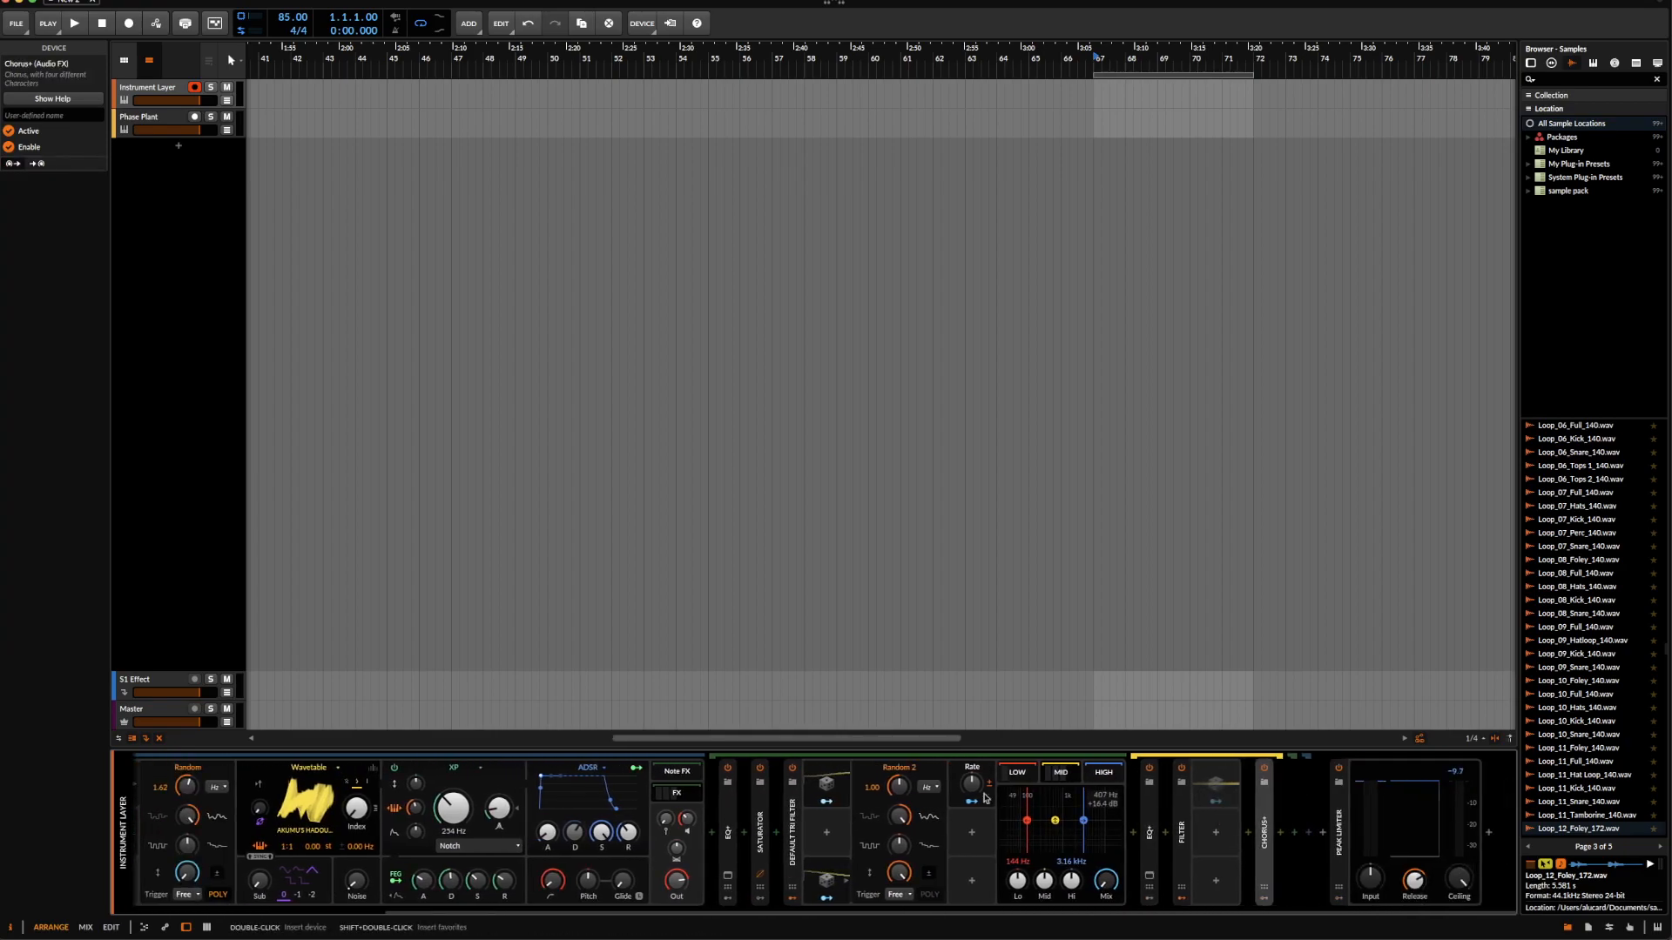
scroll(734, 786, left, 4)
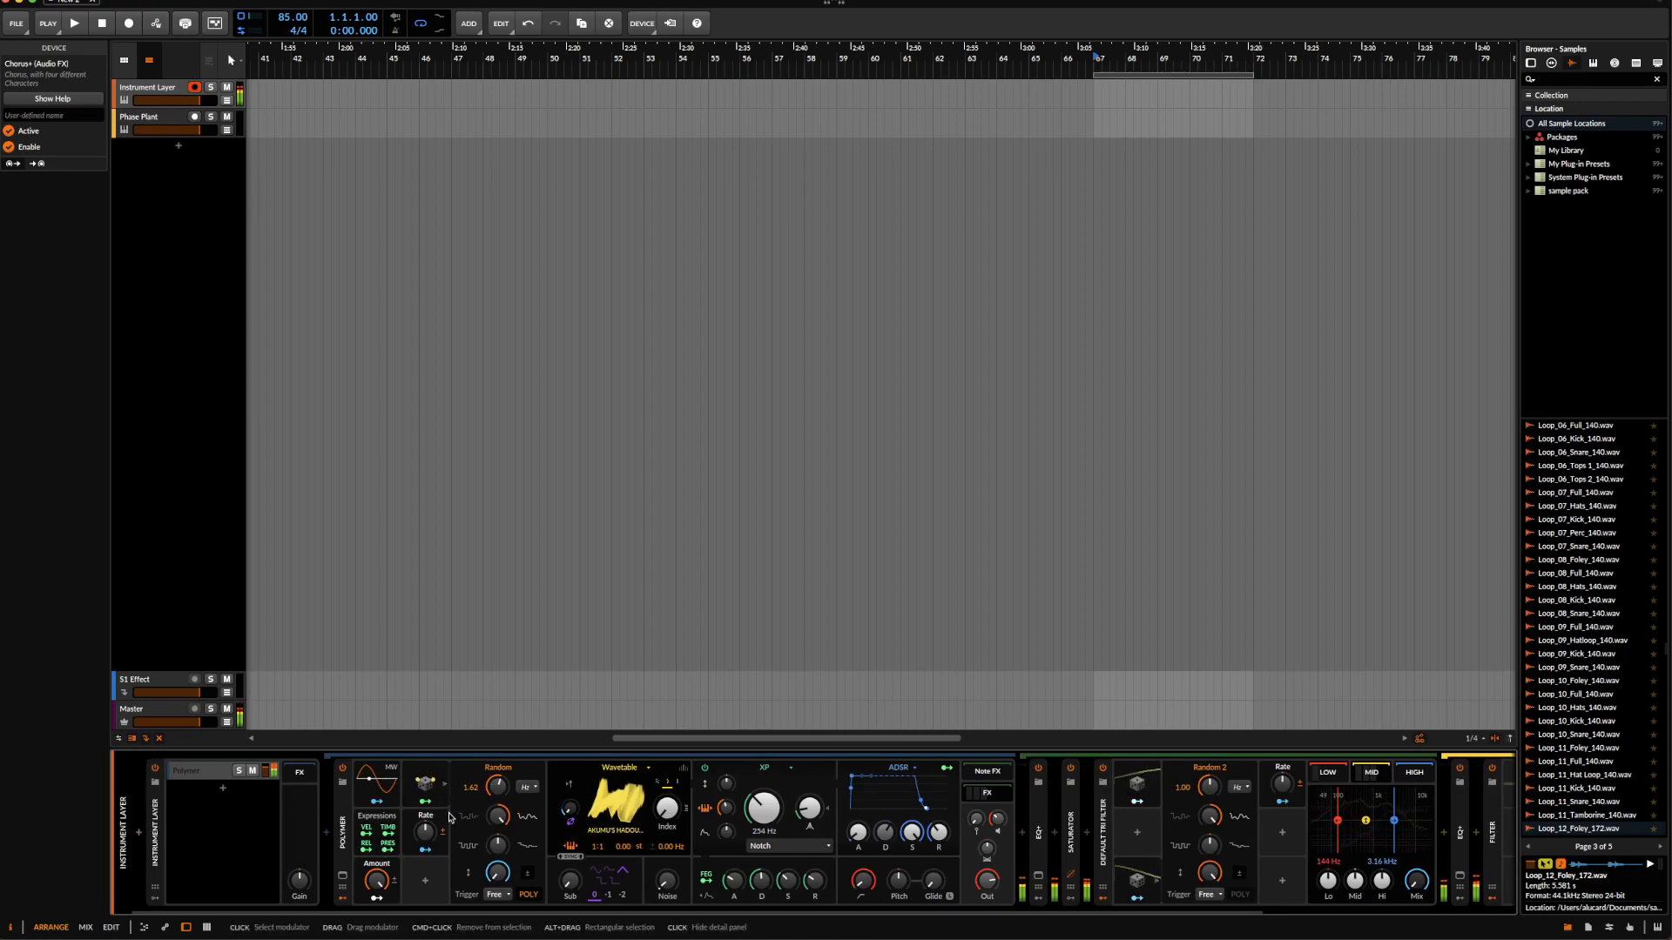
drag(426, 837, 428, 834)
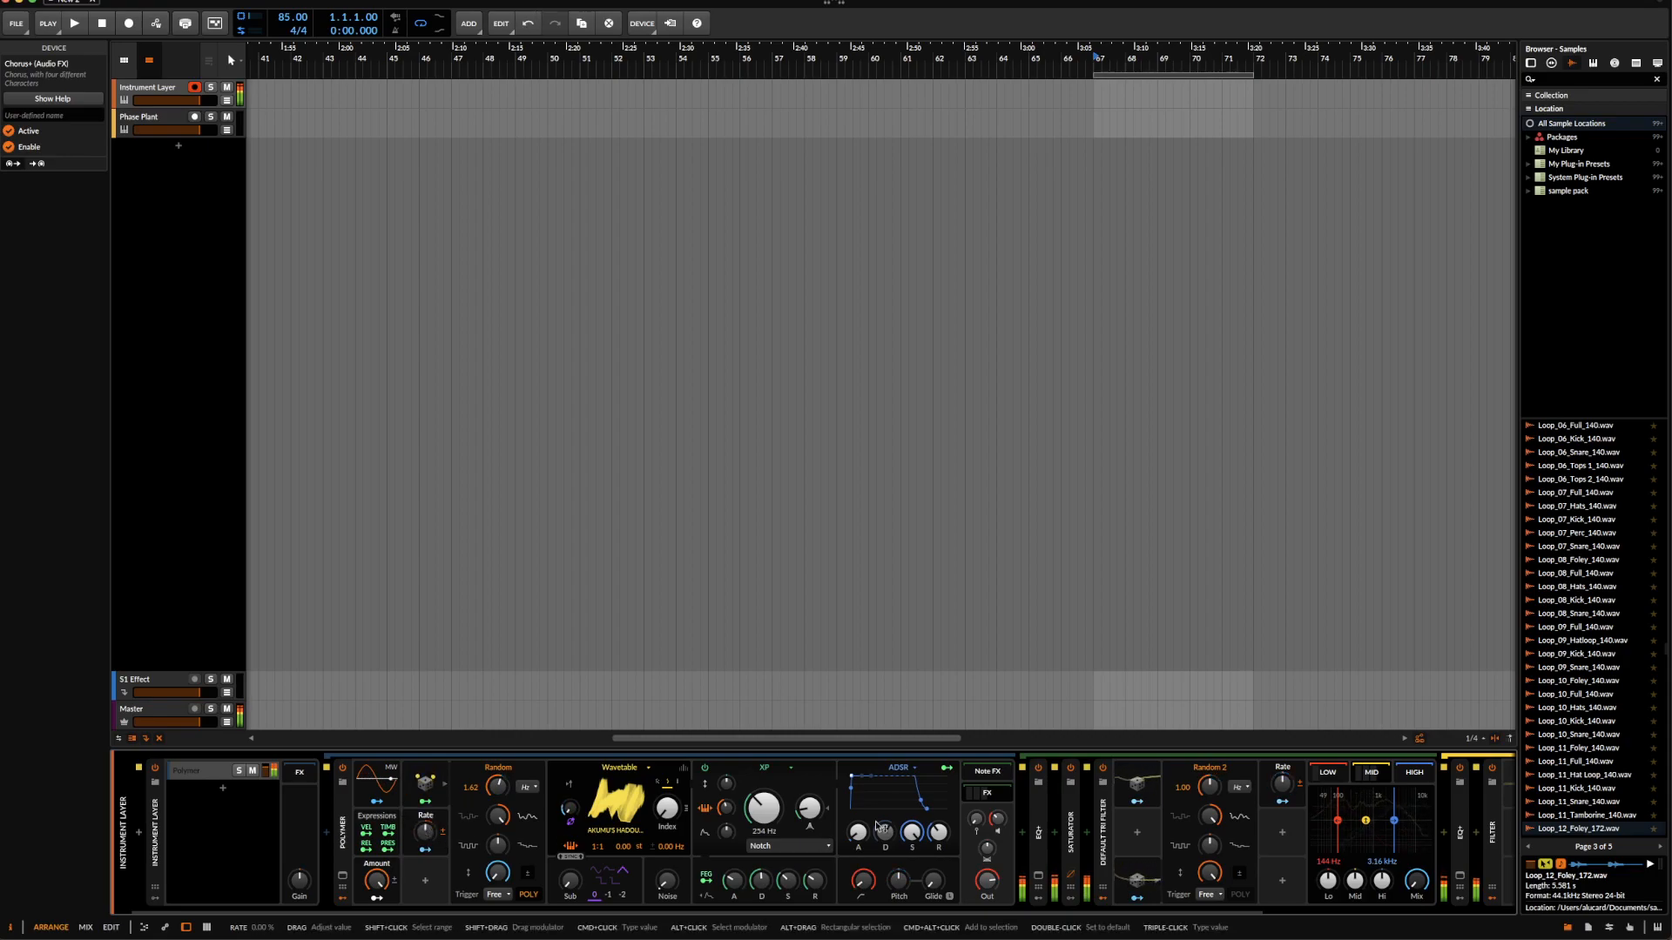
- Move the Chorus+ ahead of the Filter in the chain and check the Filter's settings before collapsing it again
scroll(838, 838, right, 5)
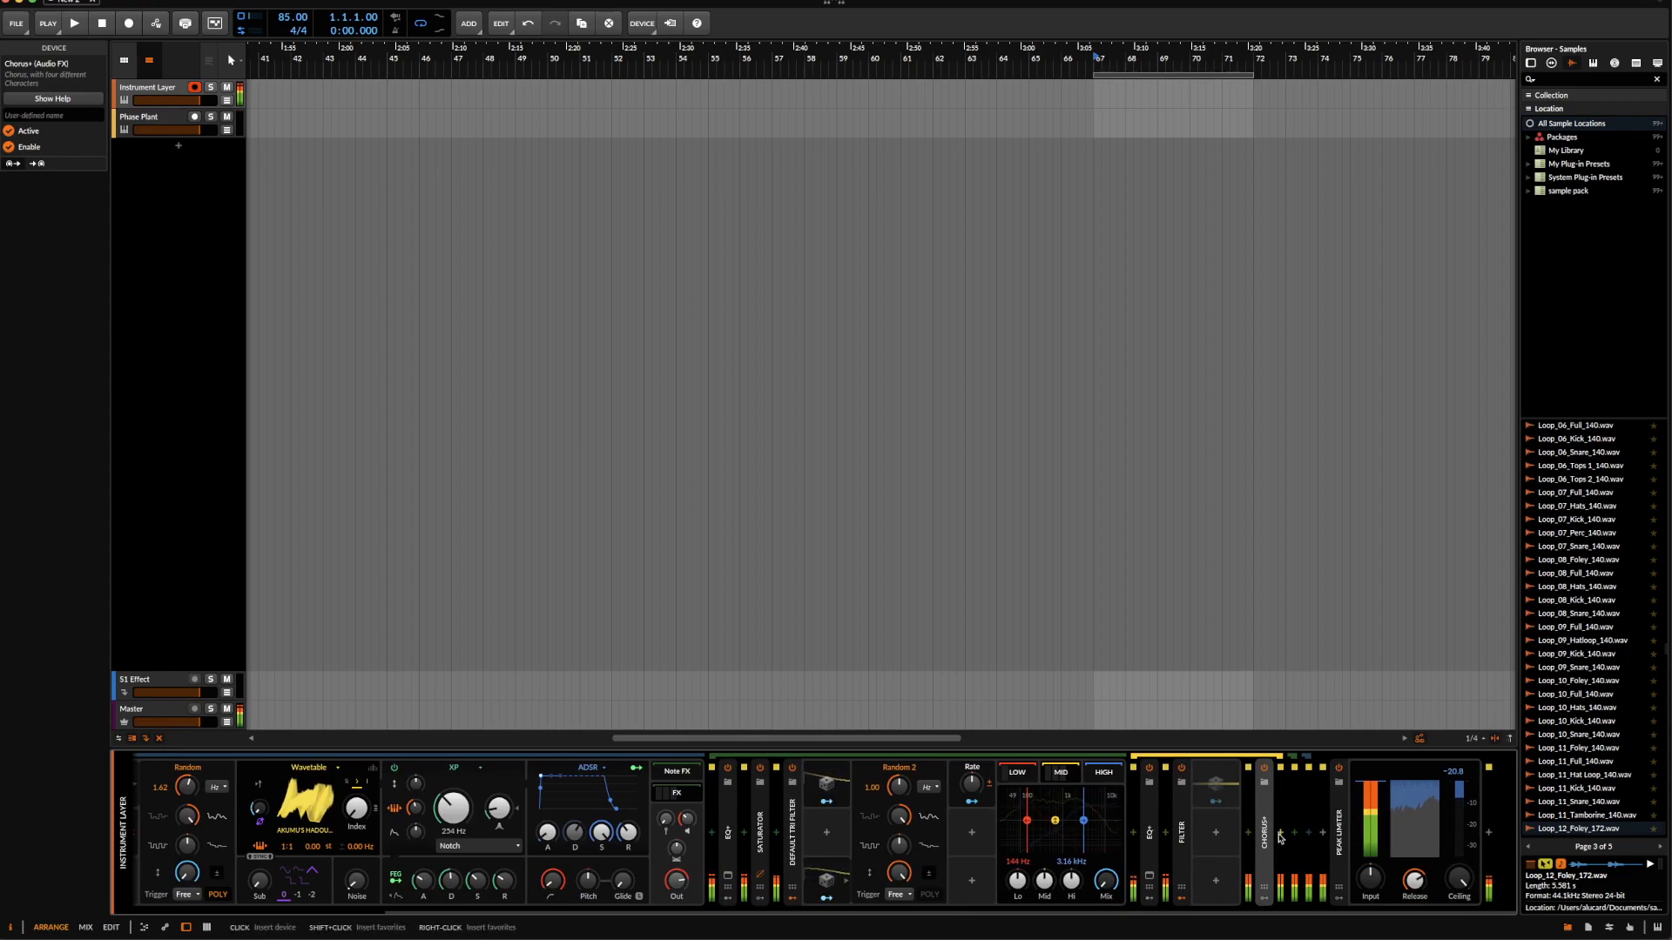
drag(1264, 832, 1183, 820)
double_click(1215, 828)
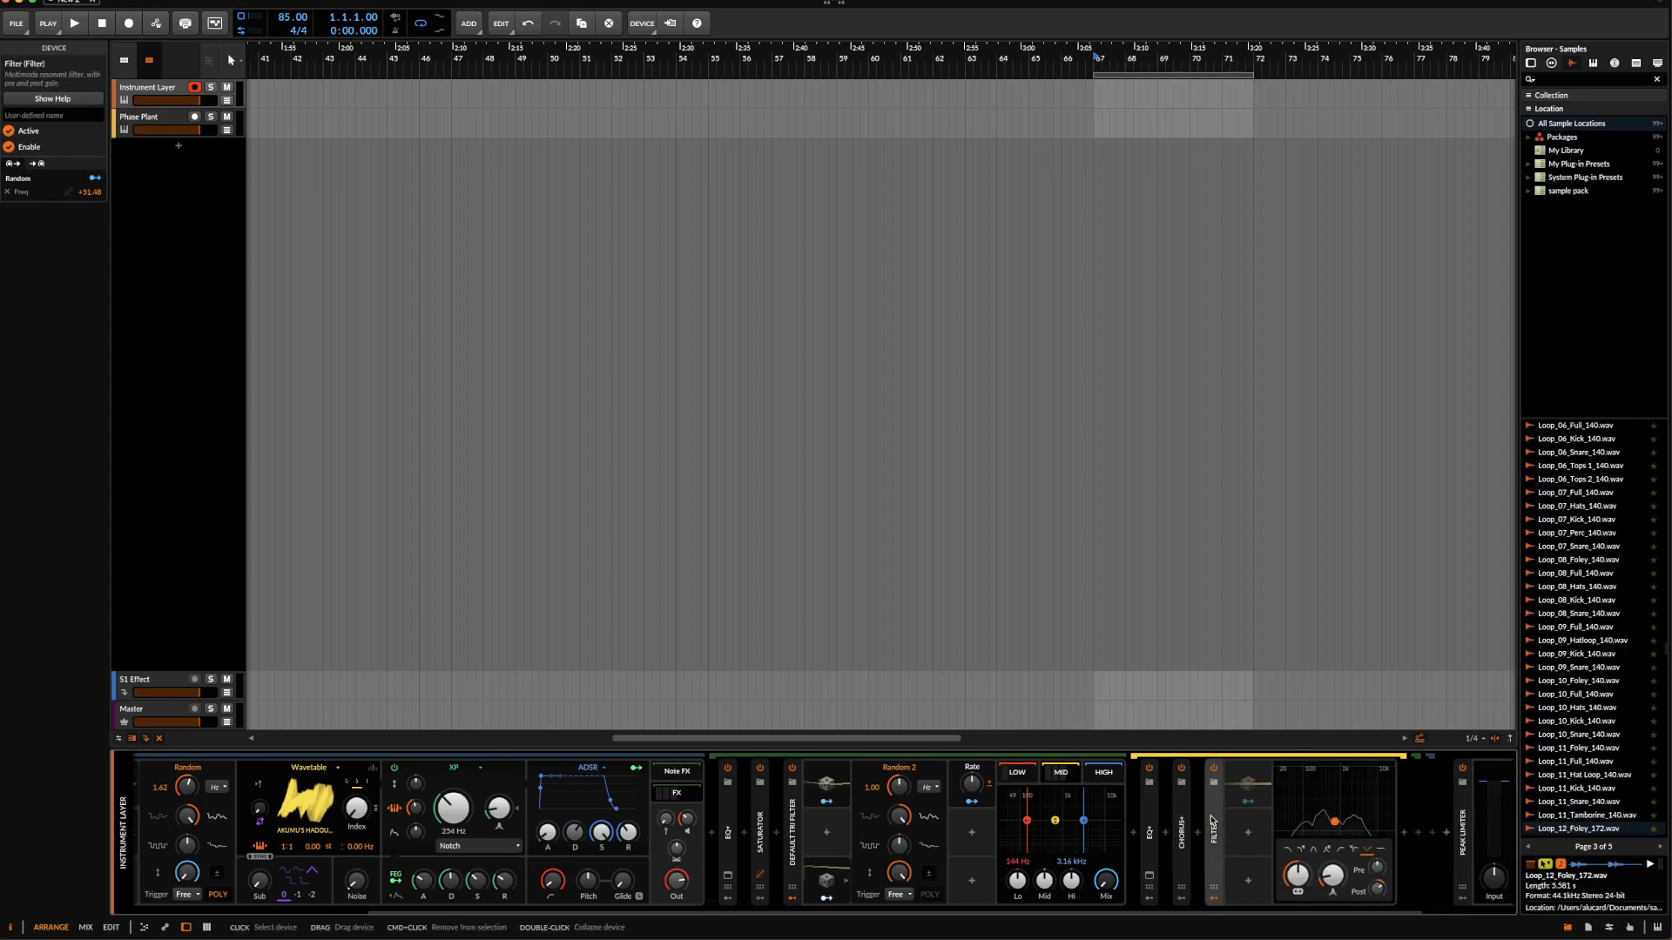
double_click(1215, 828)
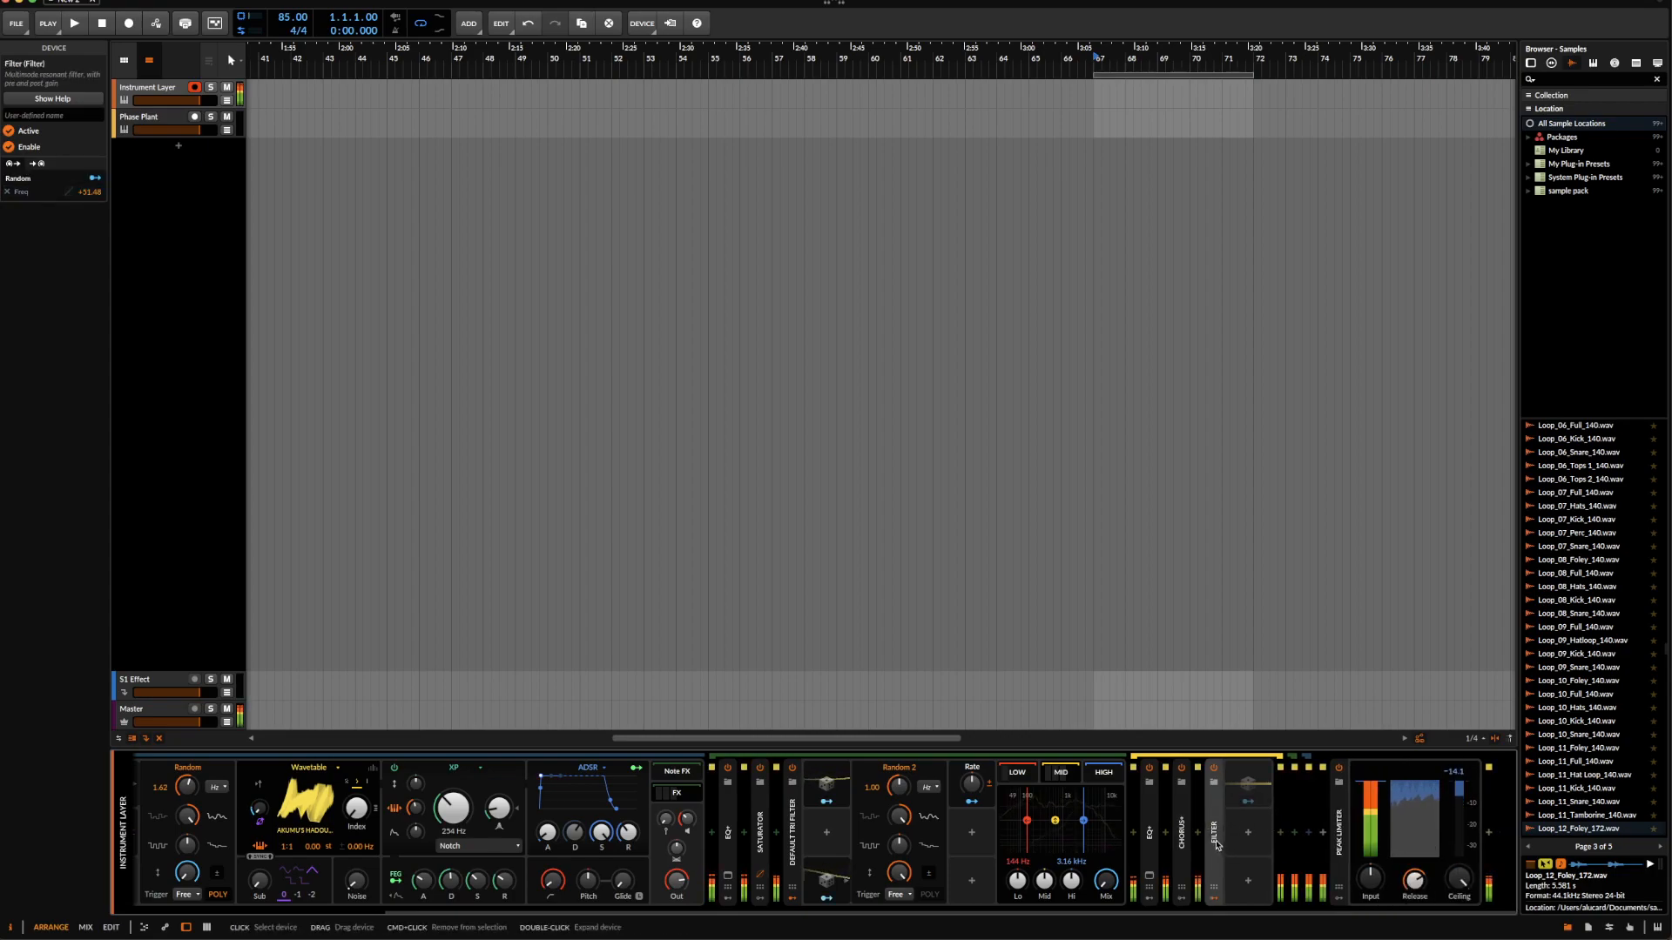
- Search the audio effects for Distortion and insert it after the Filter in the mid band chain
click(1284, 833)
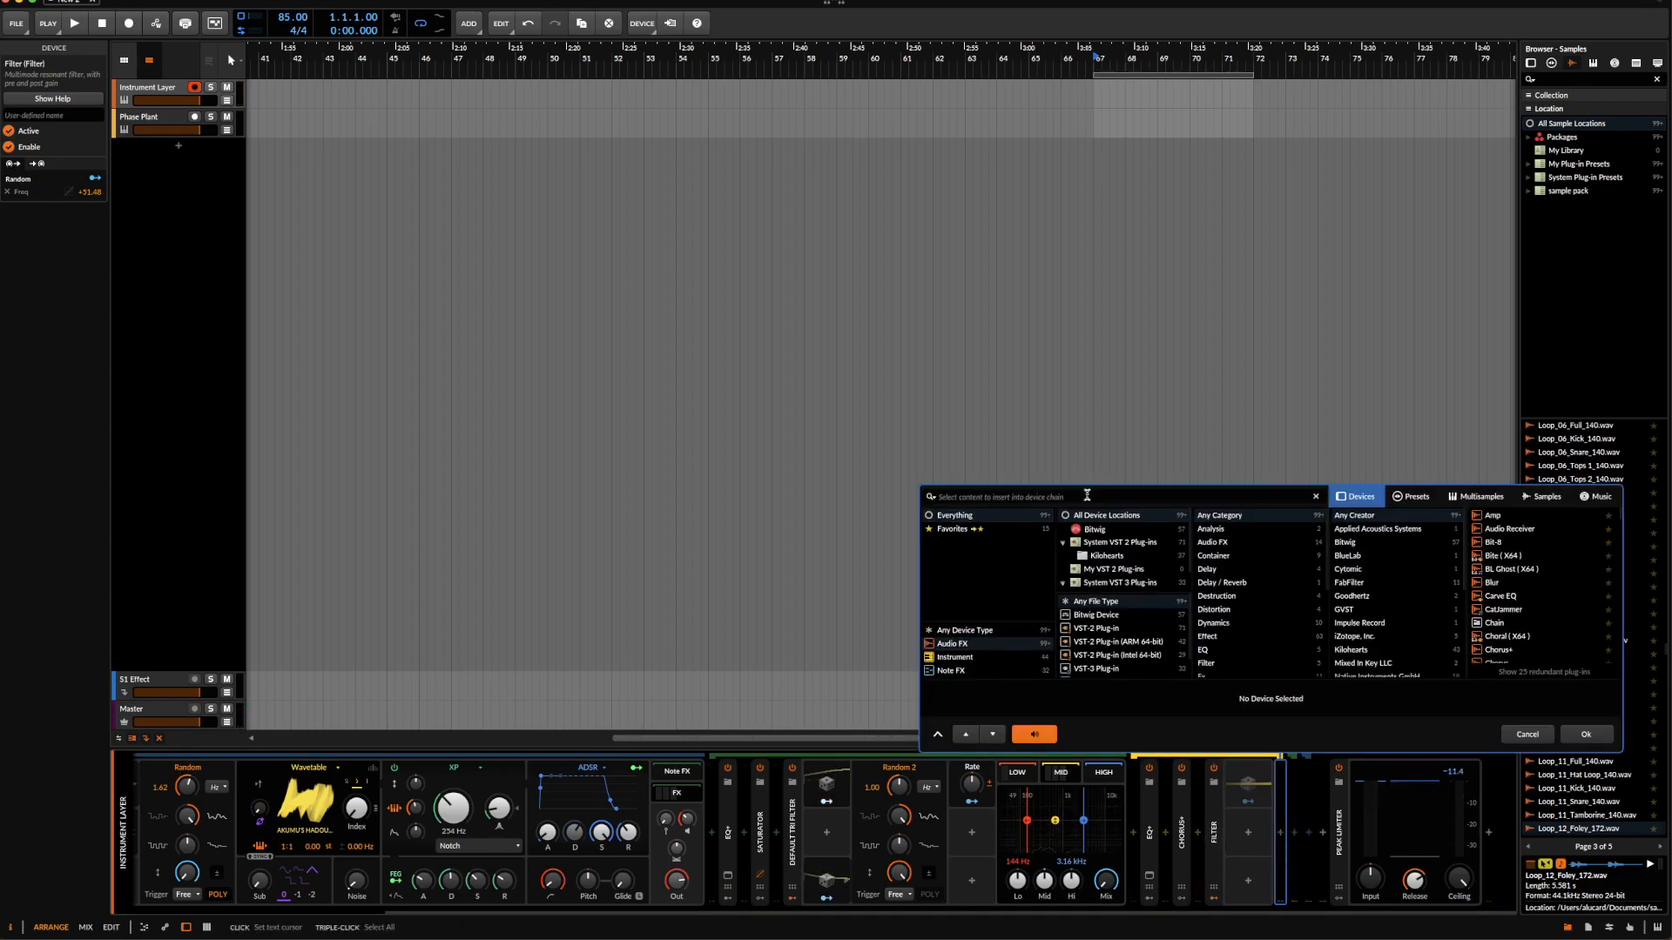
text(DISTO)
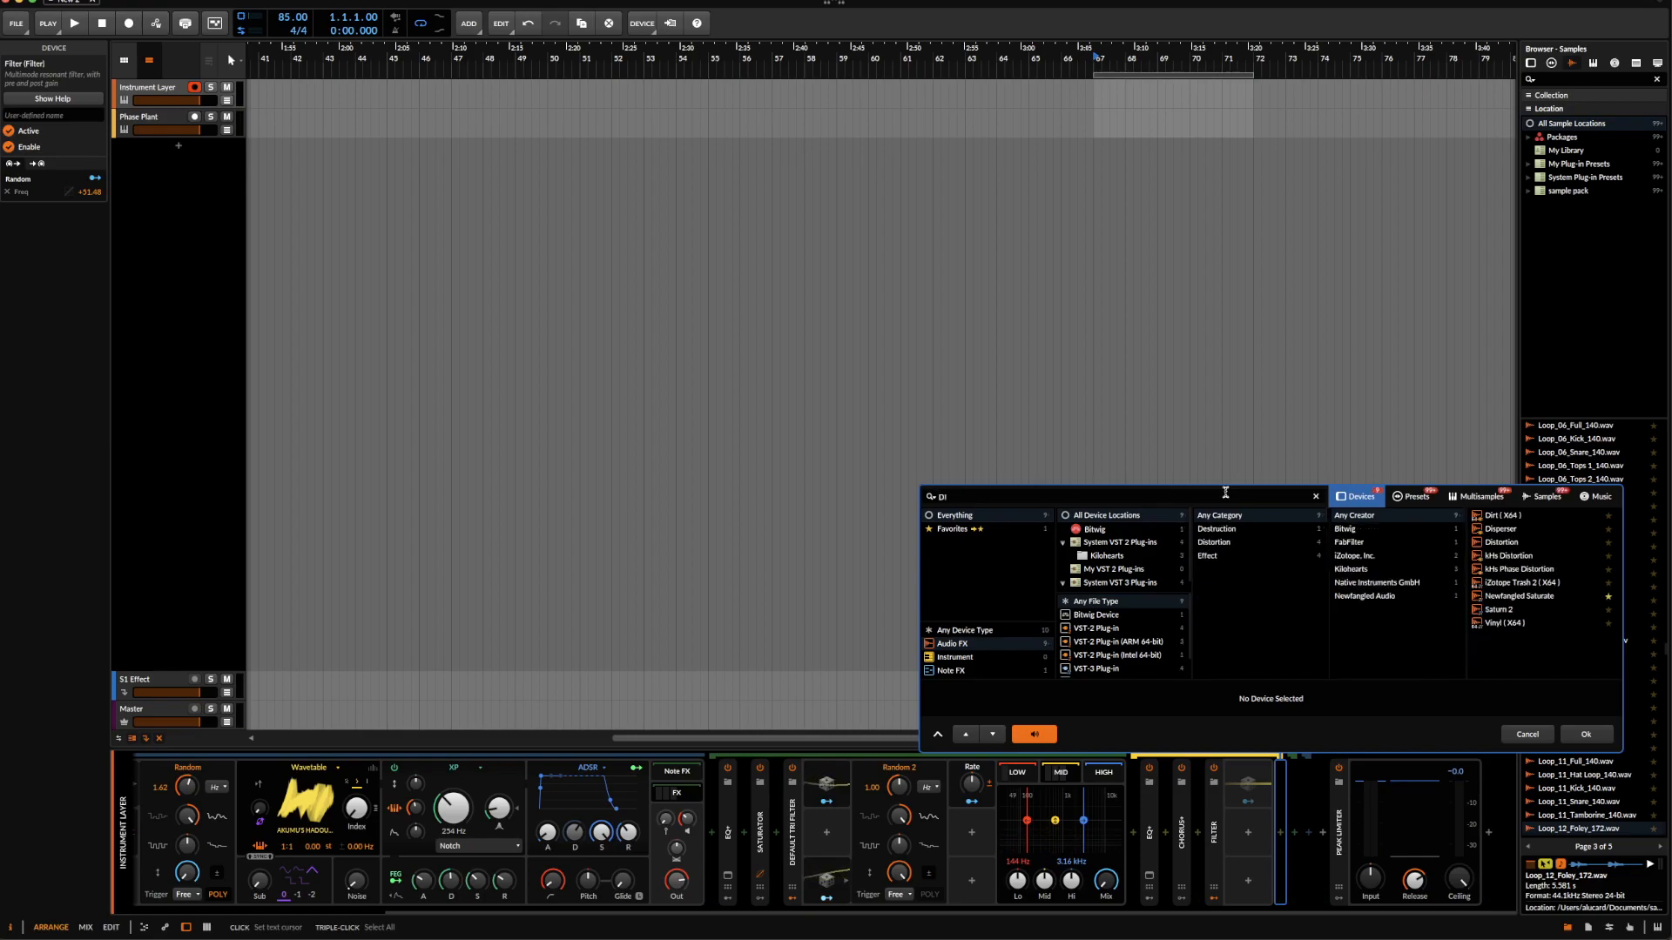
click(1513, 518)
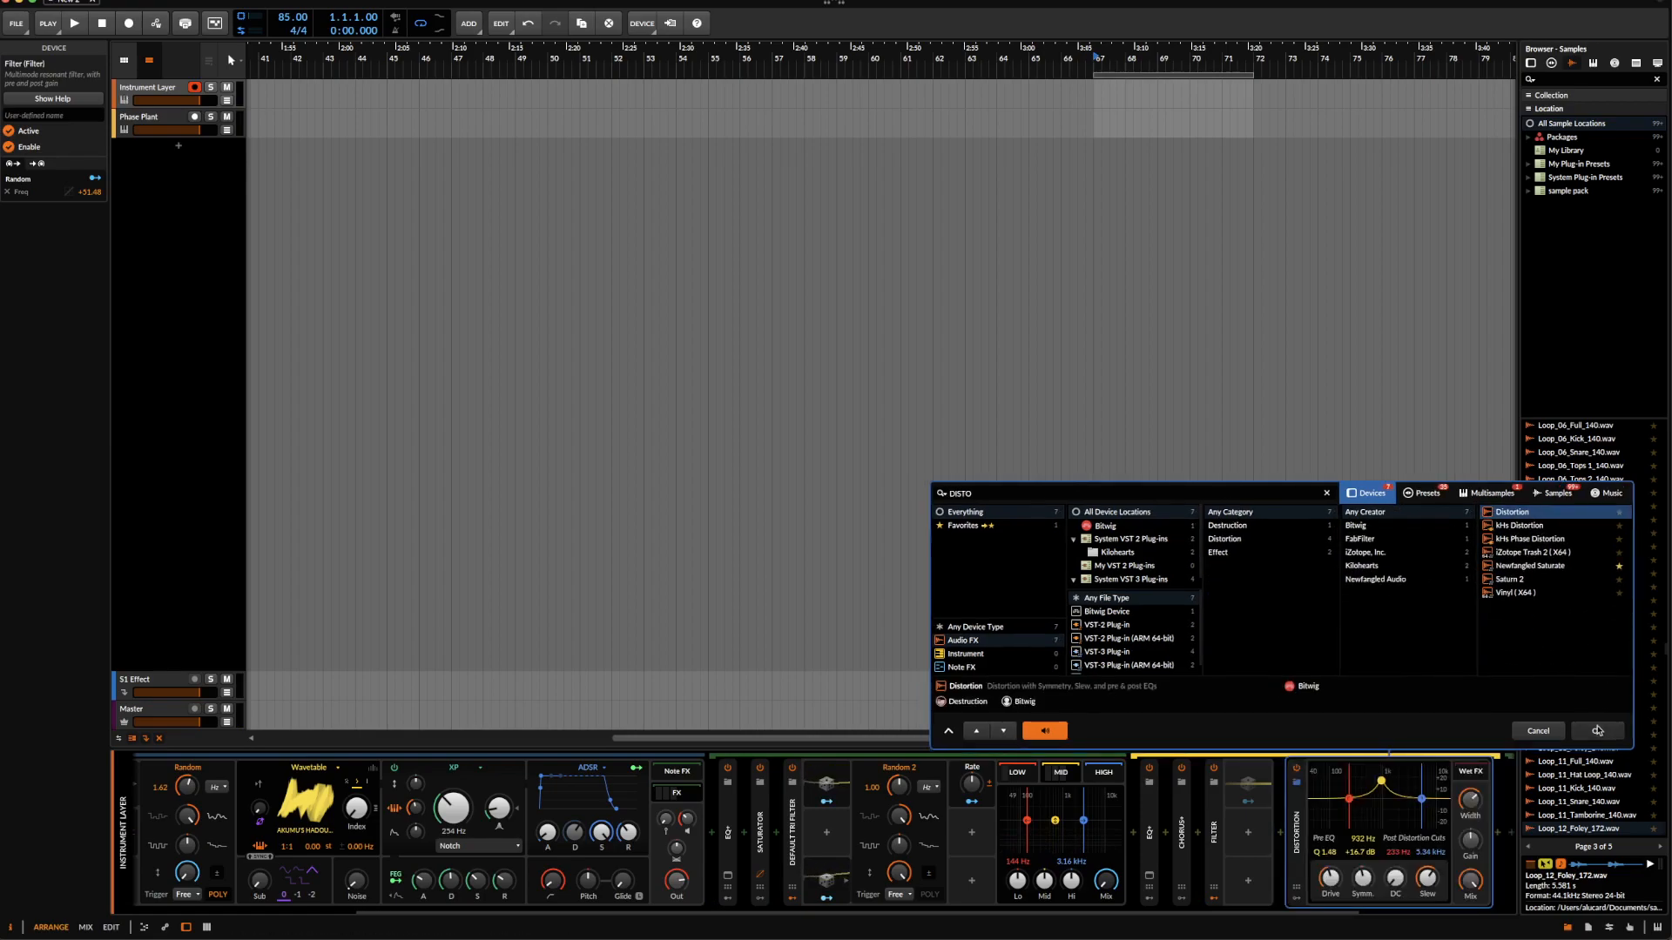
click(1597, 731)
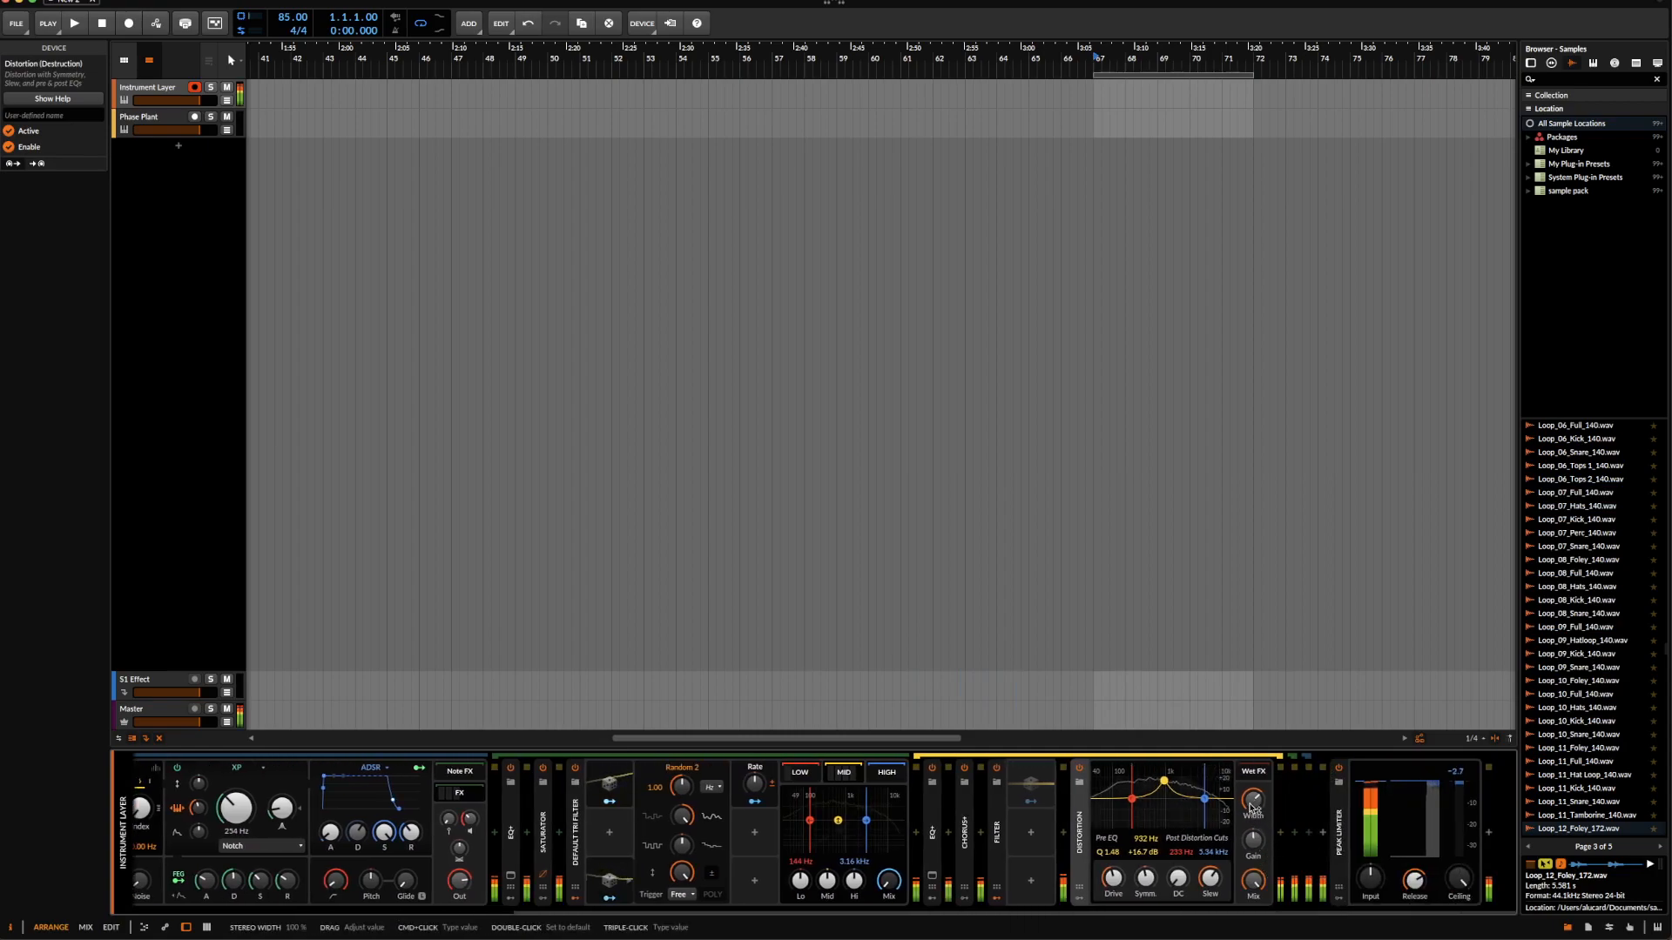
- Shape the Distortion's pre EQ into a -24 dB dip at 162 Hz and widen the post-distortion cuts, the upper one to 14.3 kHz
drag(1163, 781, 1169, 855)
drag(1132, 798, 1092, 799)
drag(1204, 798, 1229, 801)
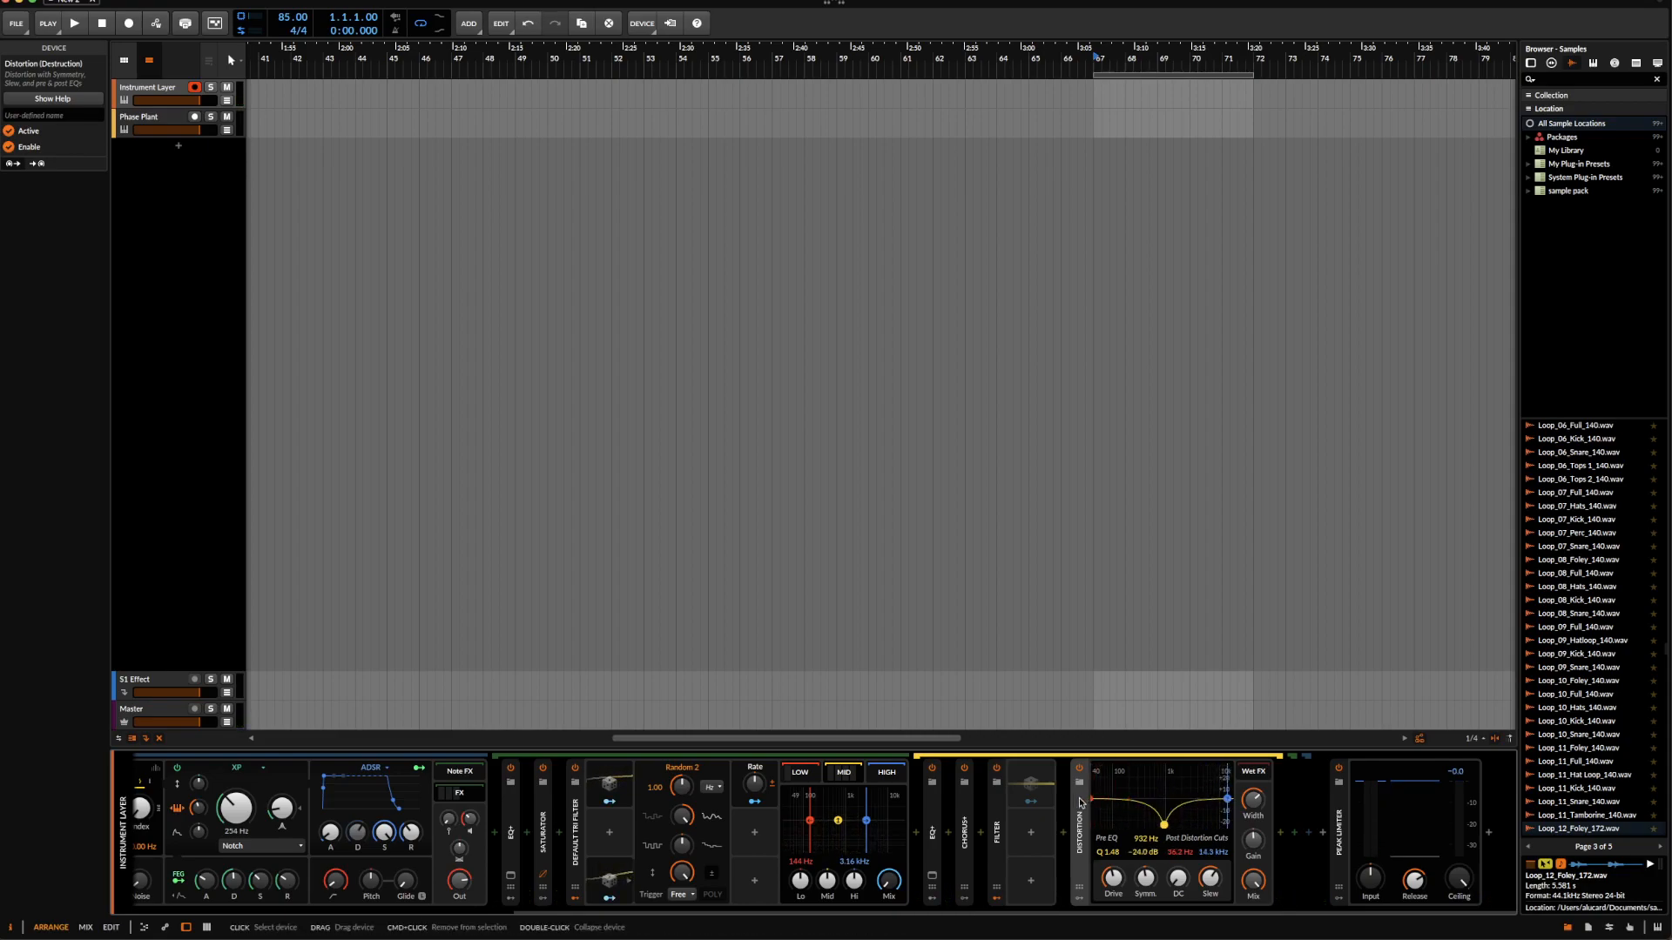
drag(1169, 829, 1123, 846)
- Check the Filter's settings and map the tri filter's Random 2 modulator to the Distortion's pre EQ frequency
double_click(999, 829)
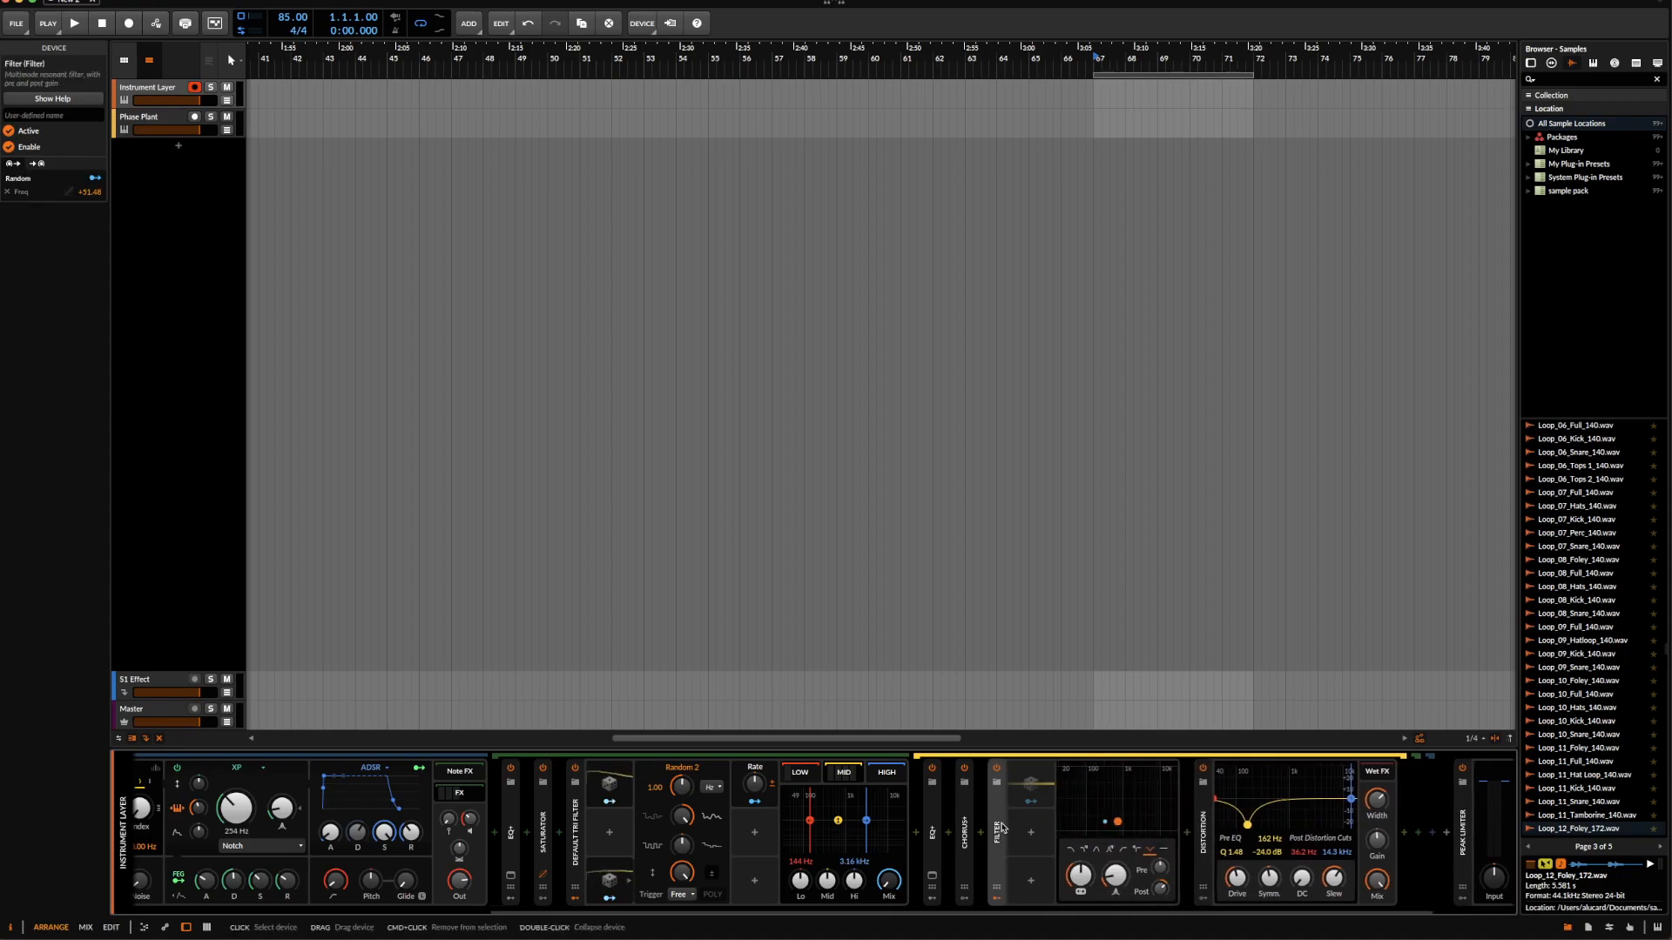
double_click(998, 829)
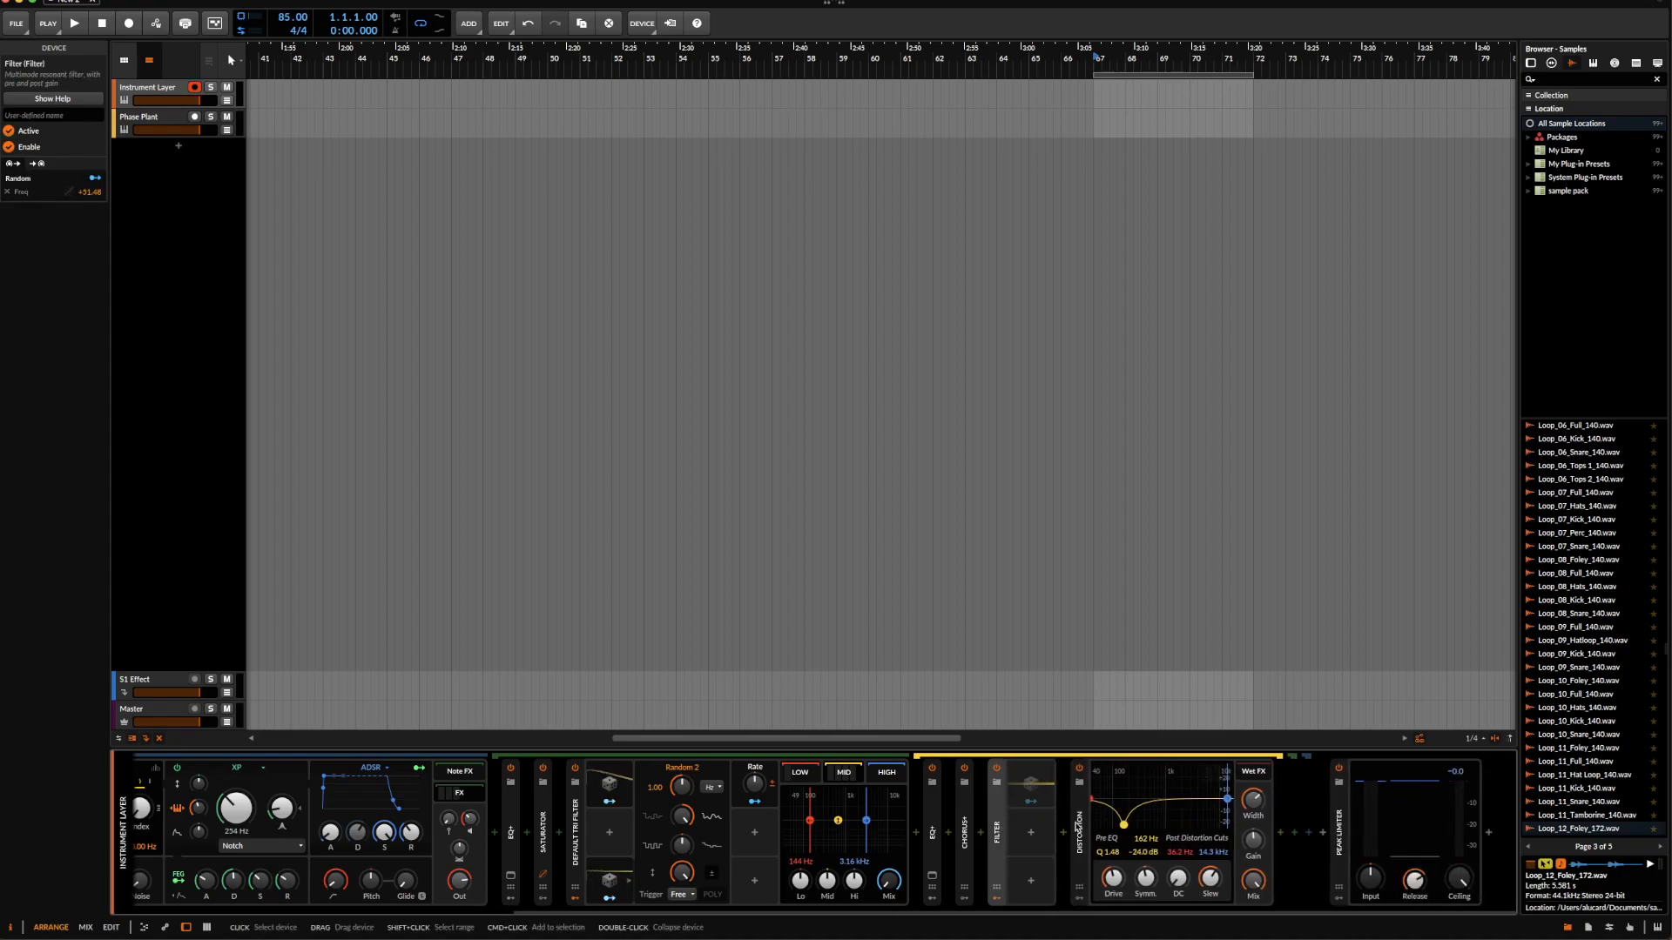
click(612, 897)
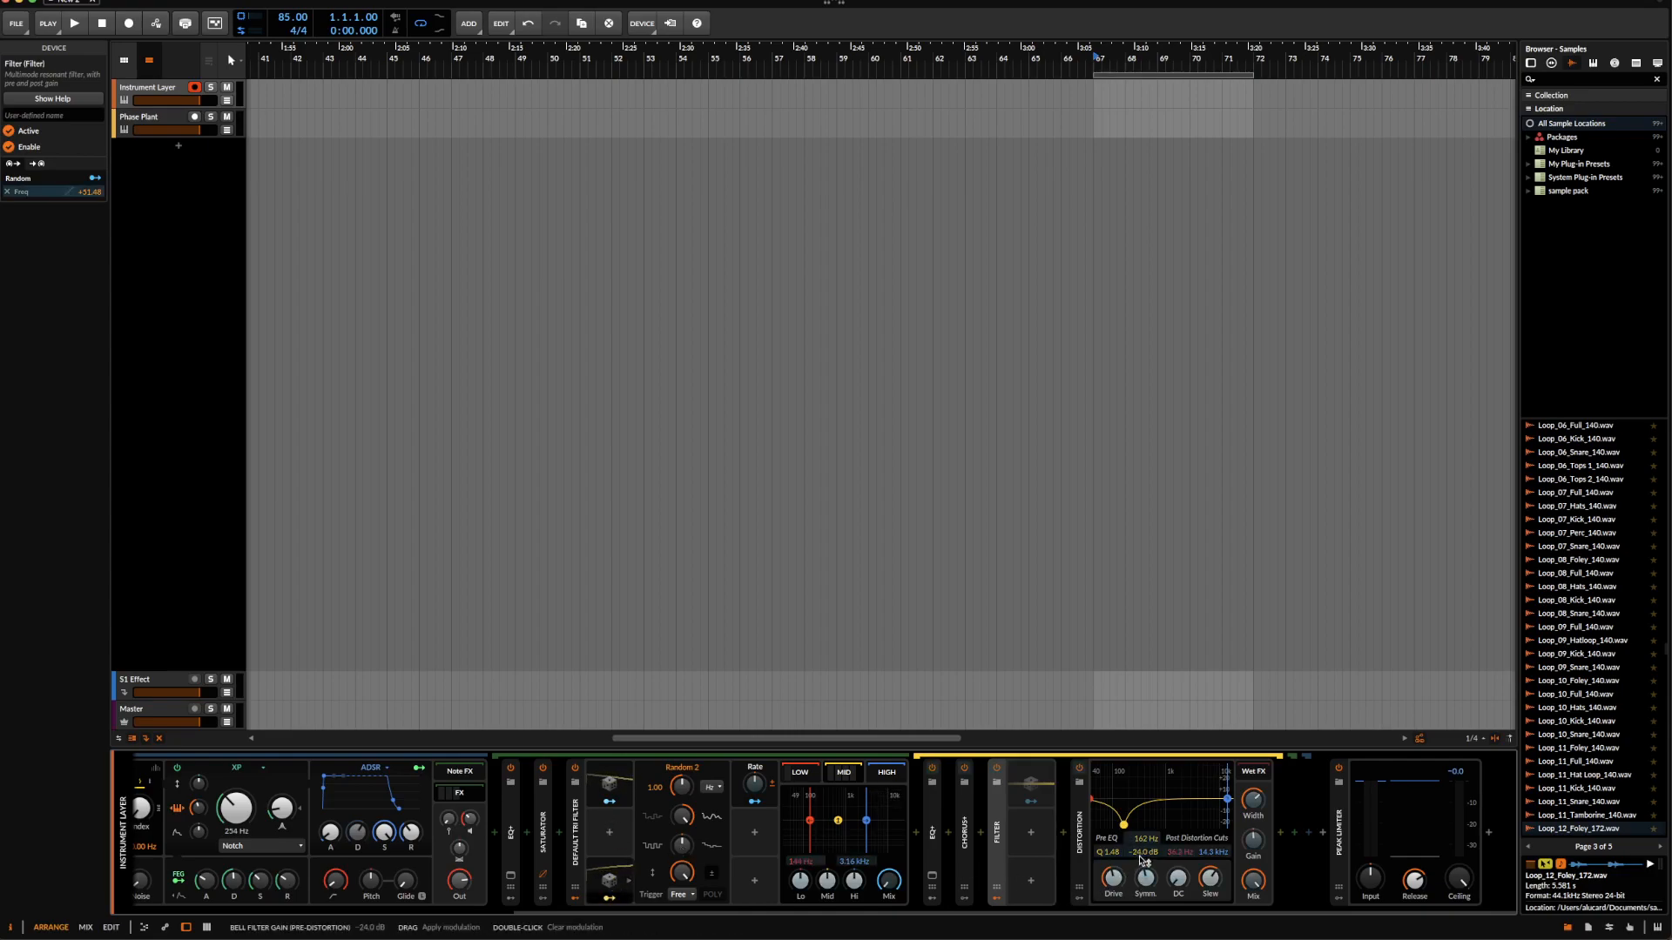
drag(1146, 838, 1146, 811)
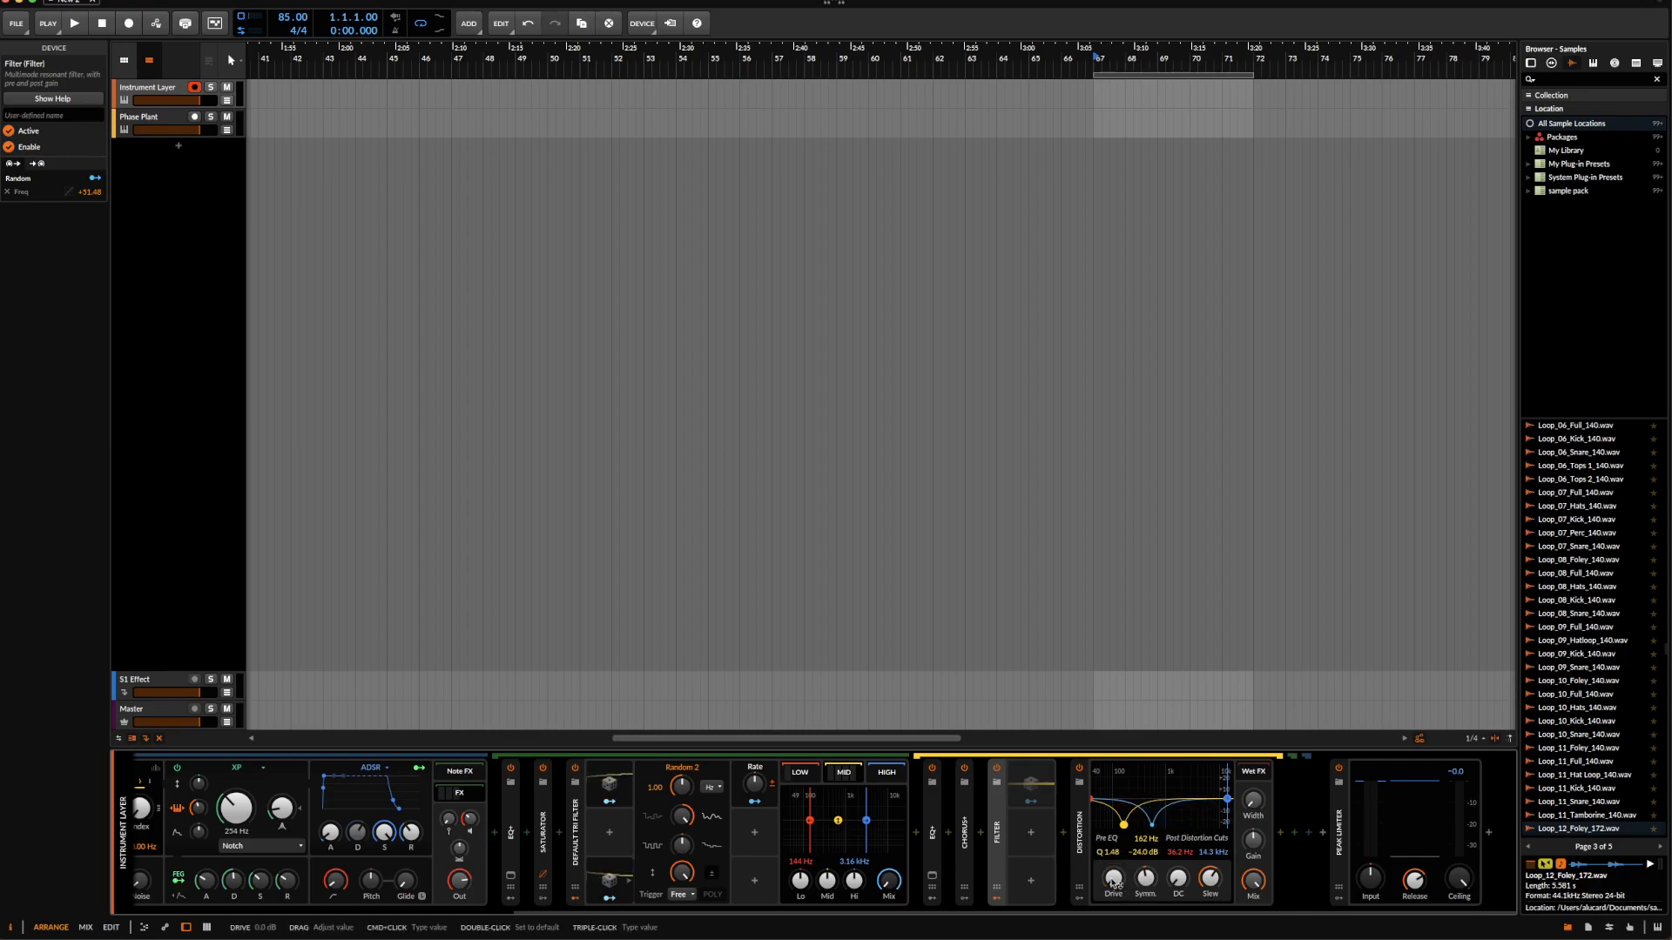
- Adjust the Distortion's drive and mix, narrow its pre EQ Q to 5.23, lower the dip's frequency and collapse the device
drag(1209, 880, 1114, 861)
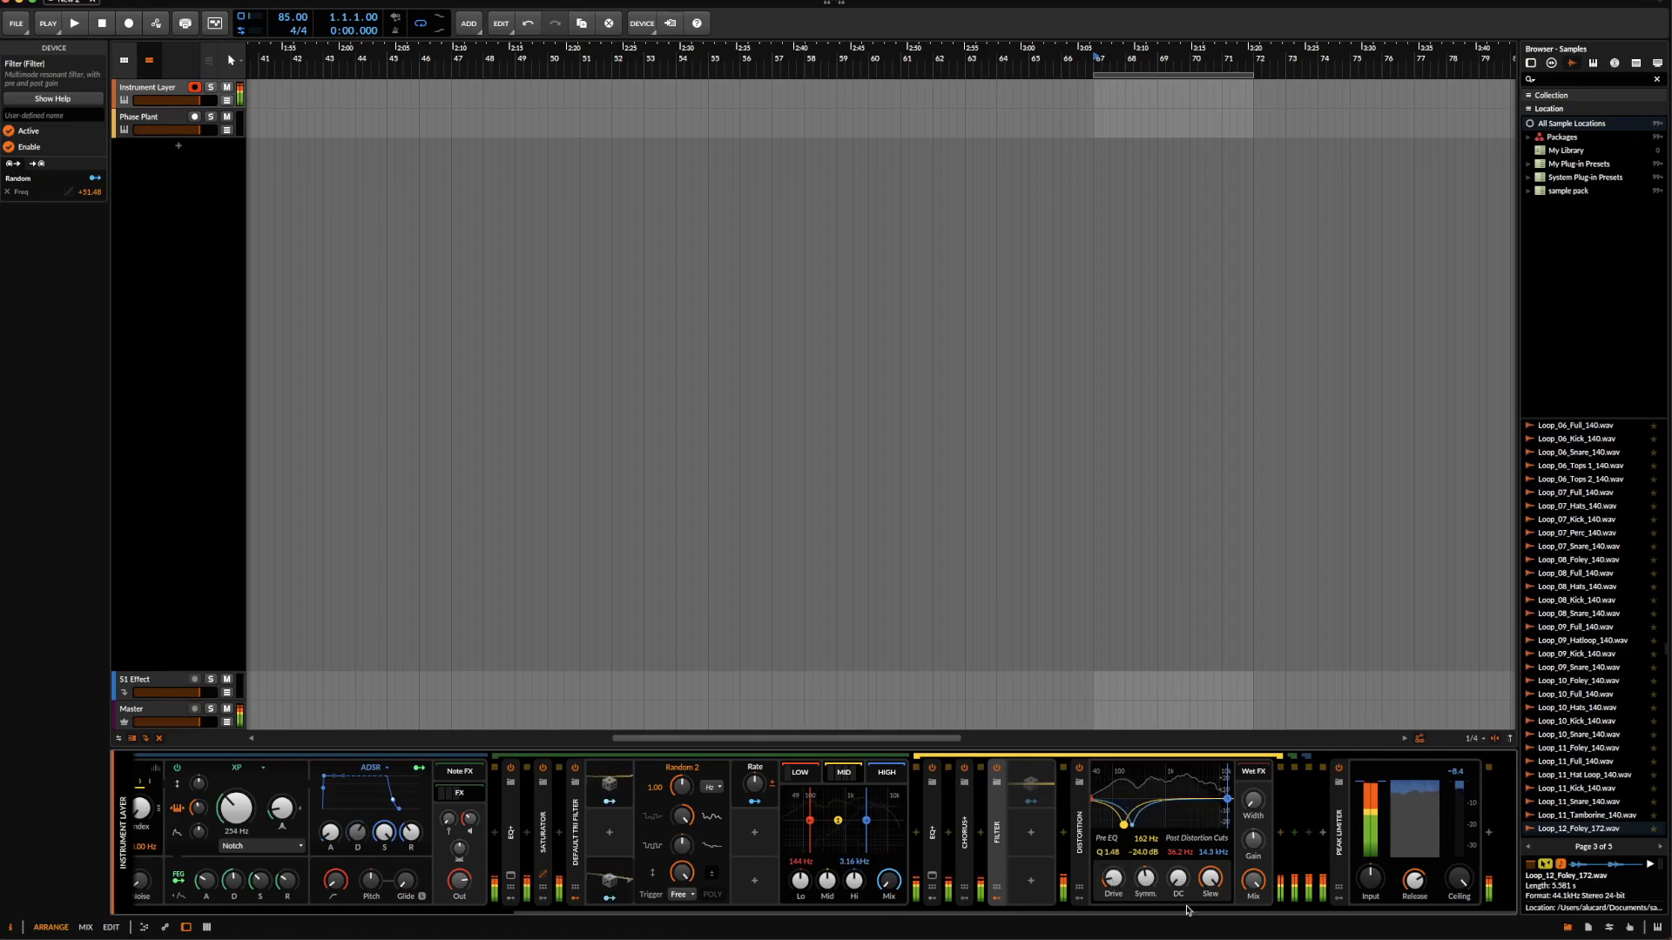
drag(1253, 879, 1253, 879)
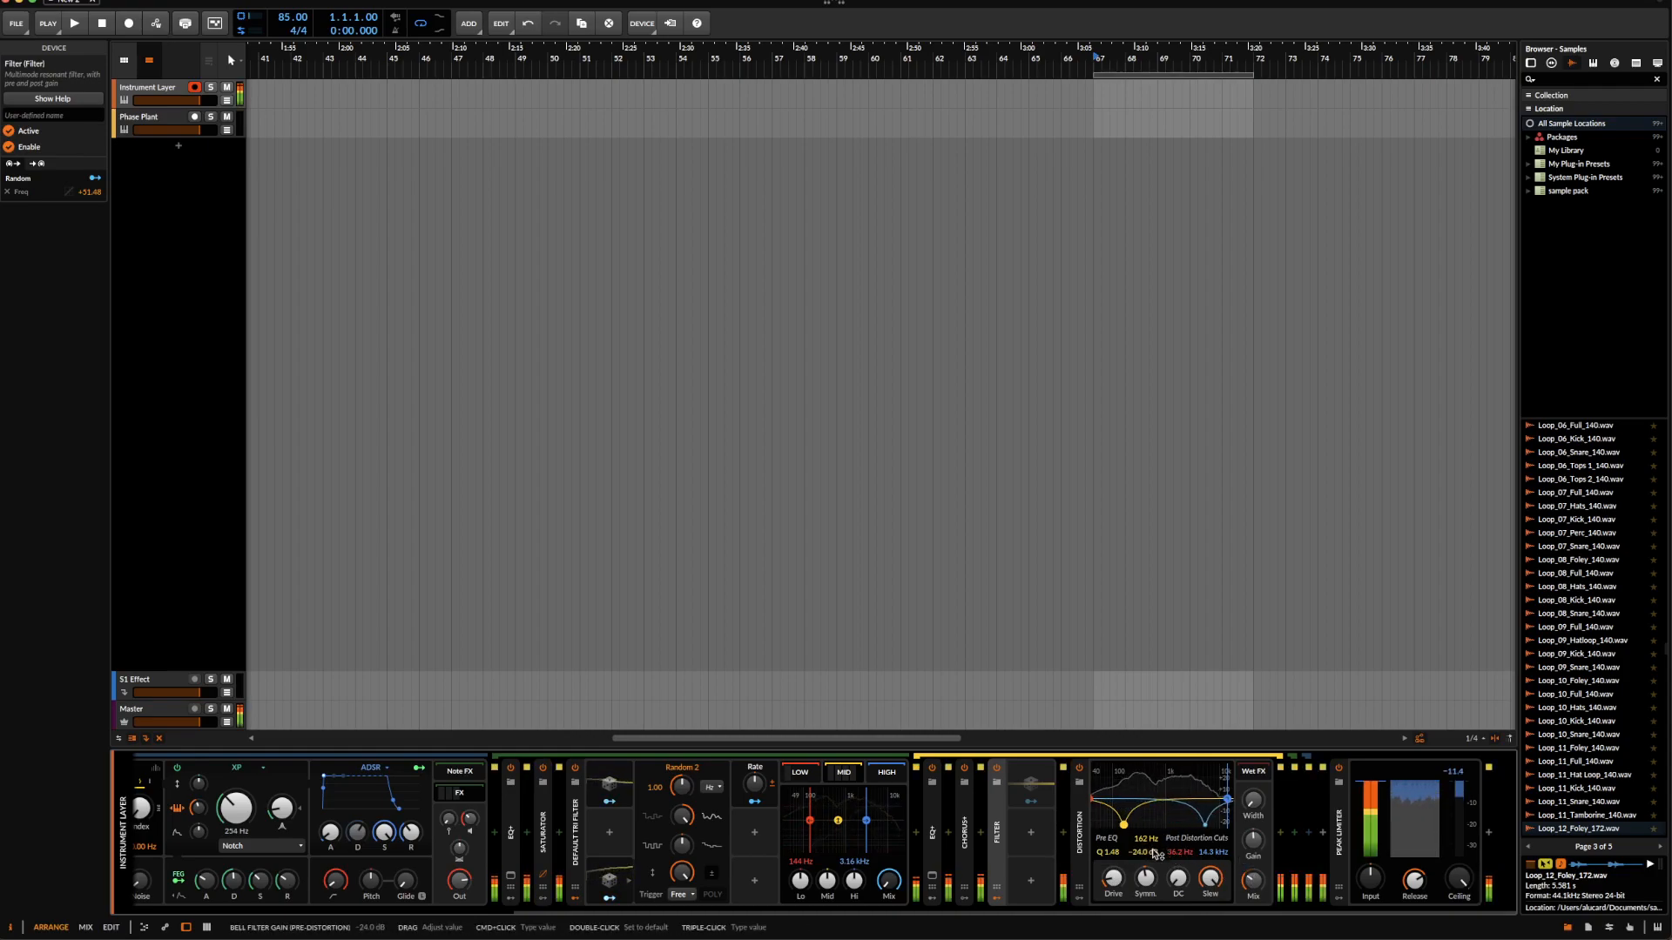
drag(1107, 851, 1107, 846)
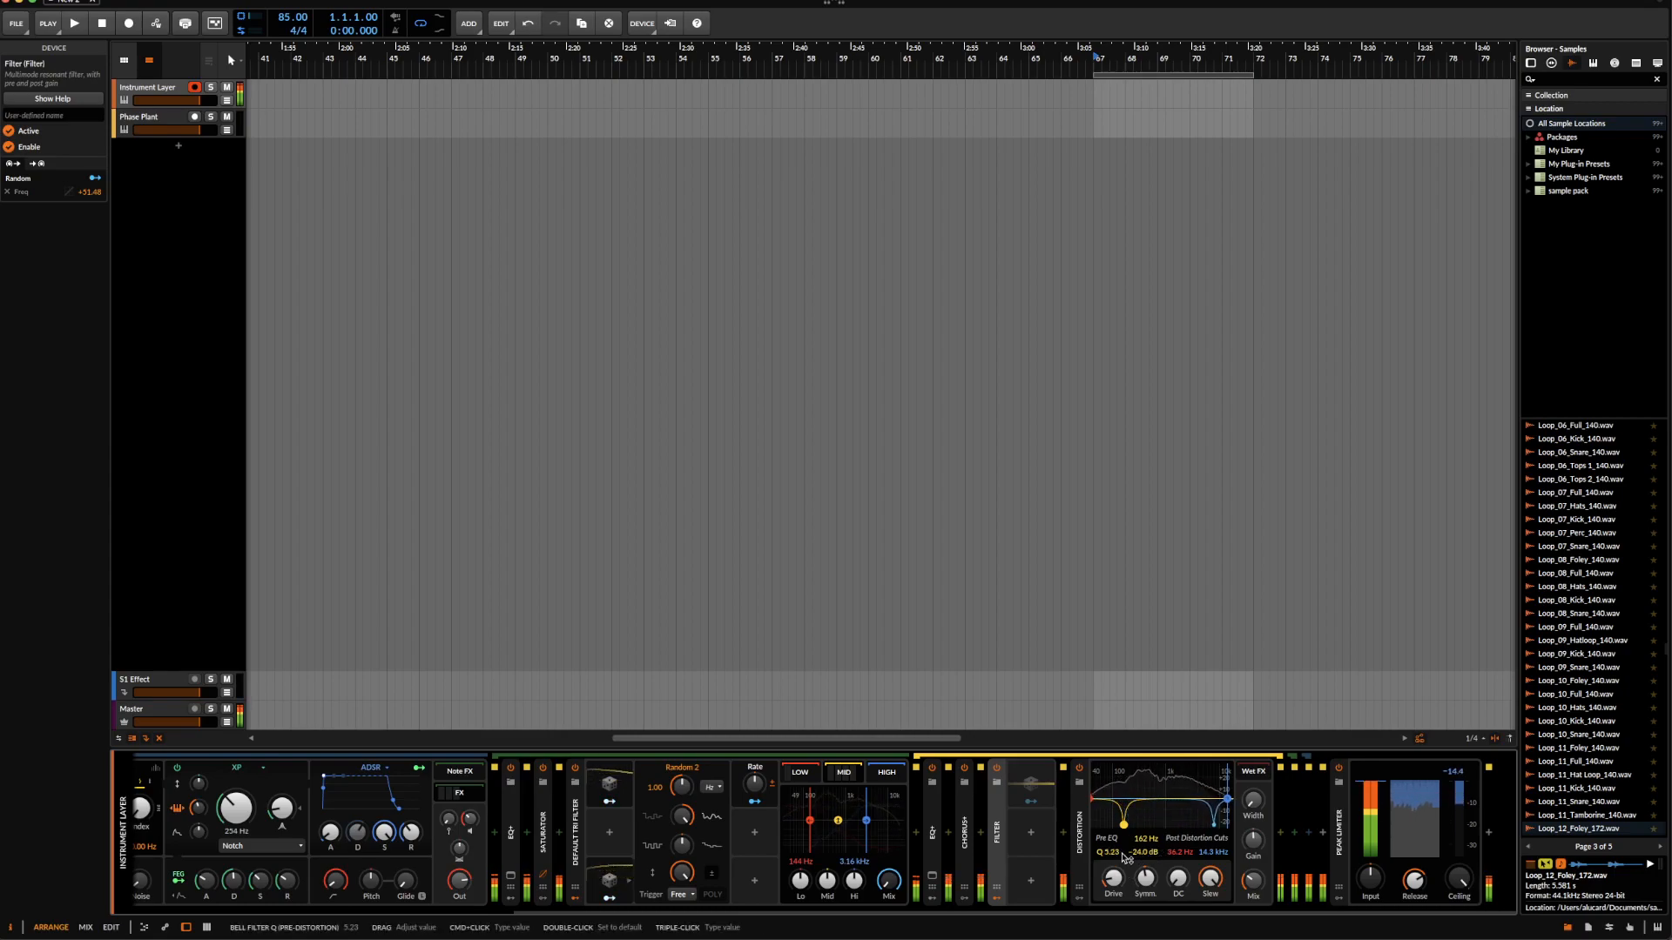
drag(1145, 838, 1145, 862)
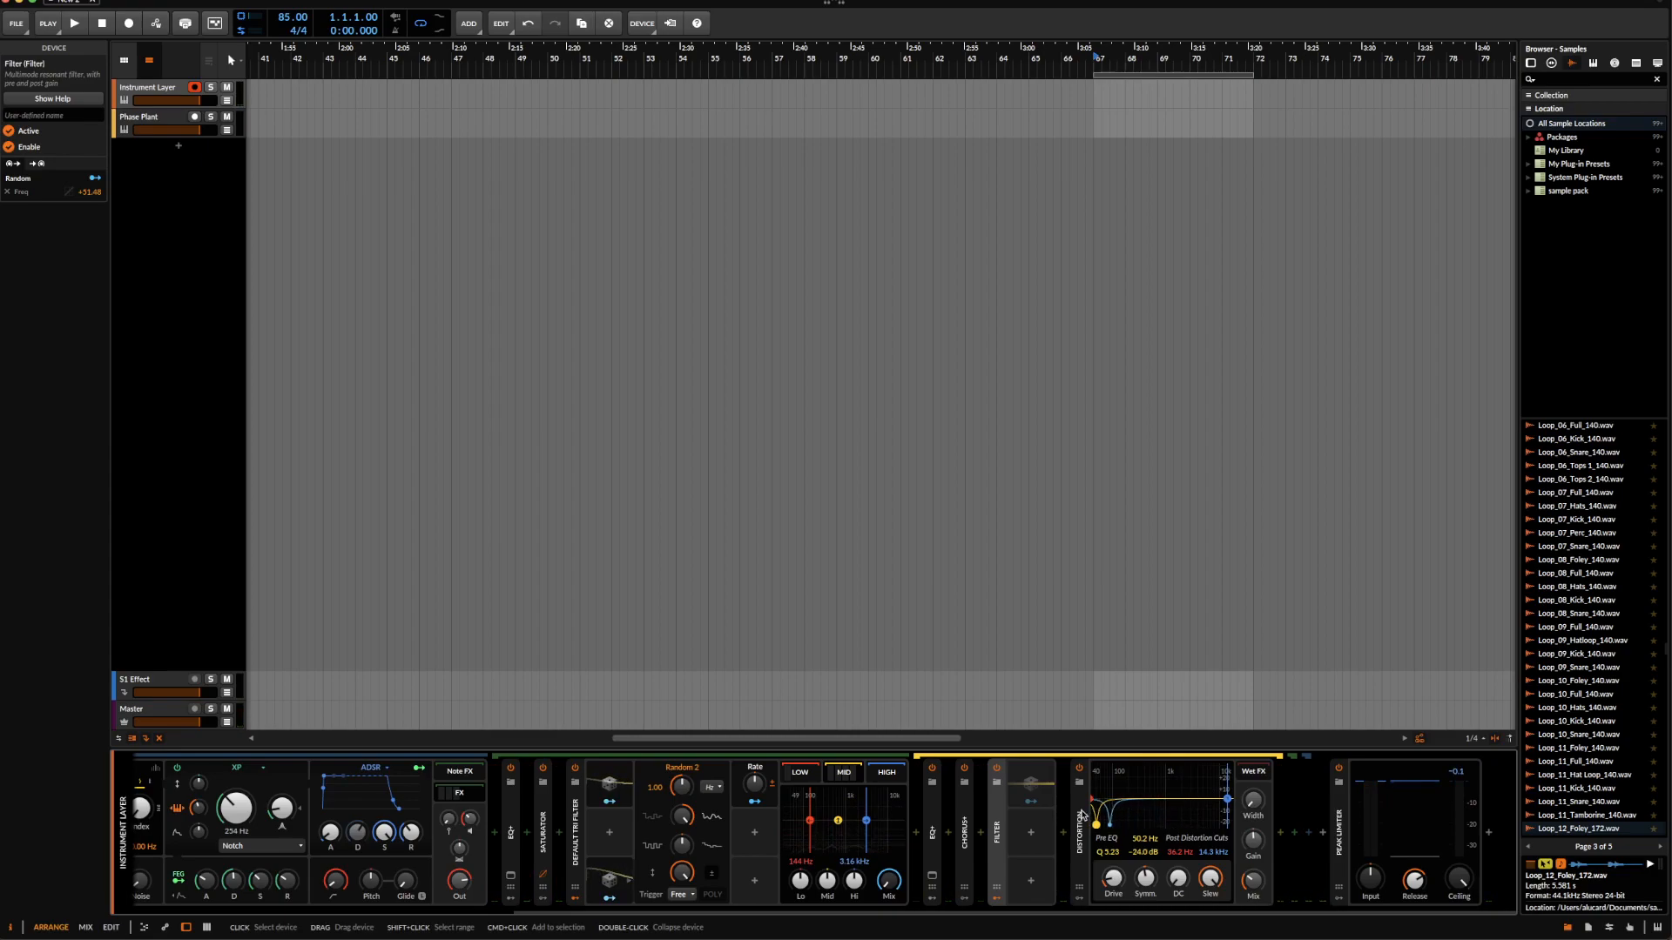
double_click(1081, 815)
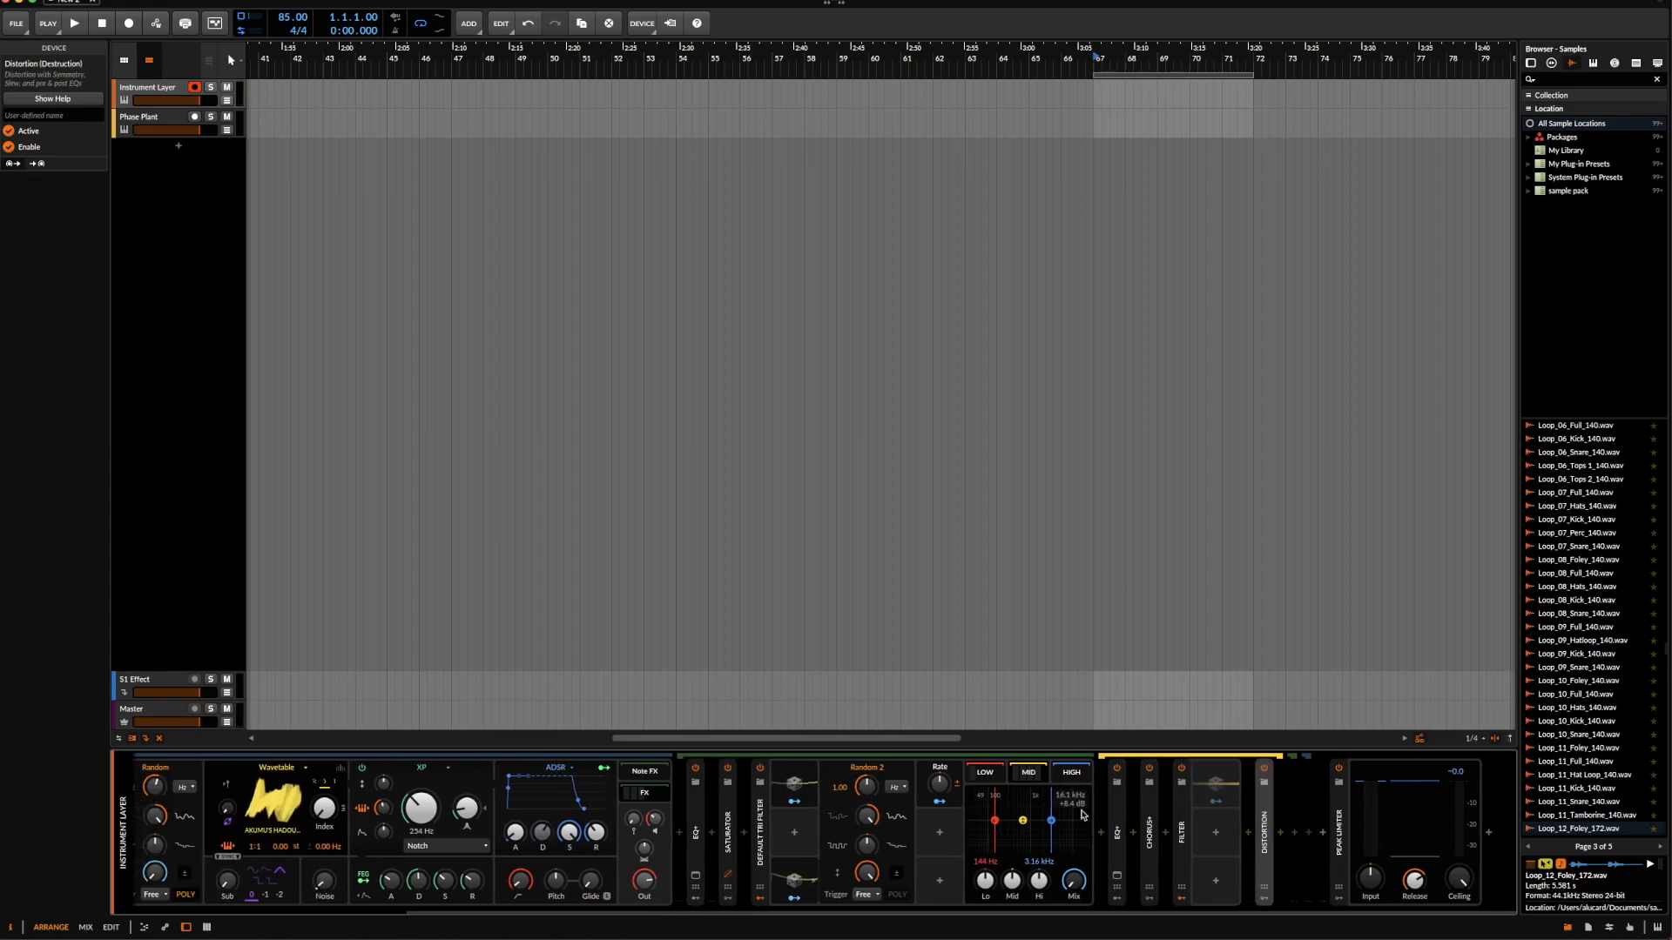
click(1181, 818)
double_click(1181, 898)
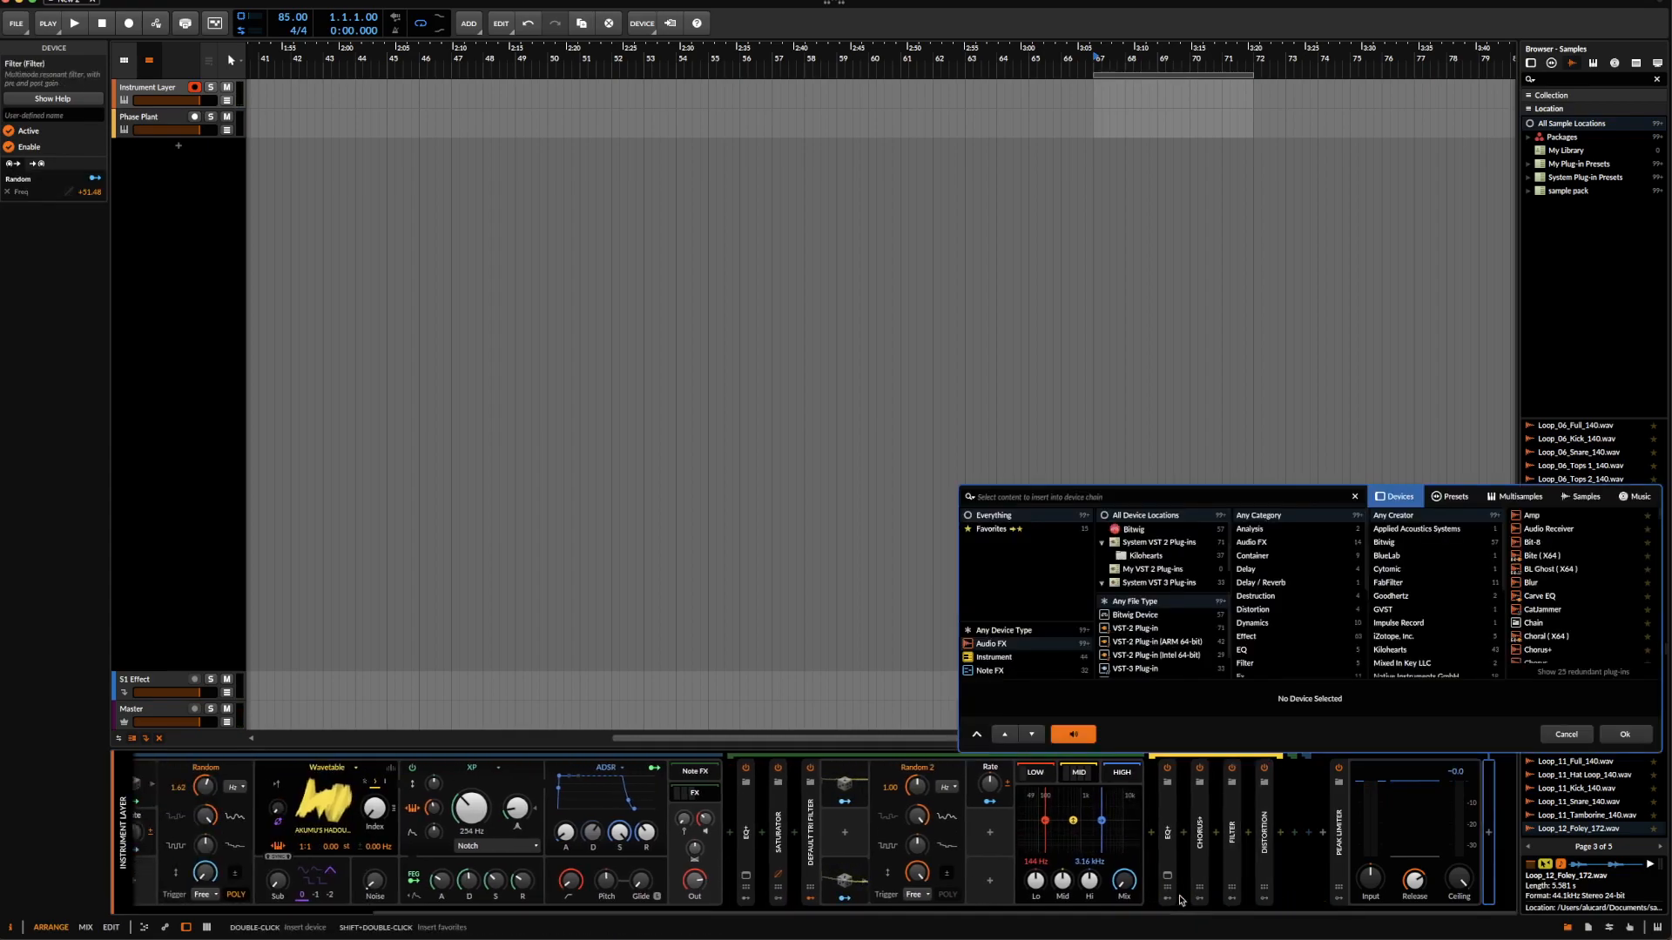
click(1571, 734)
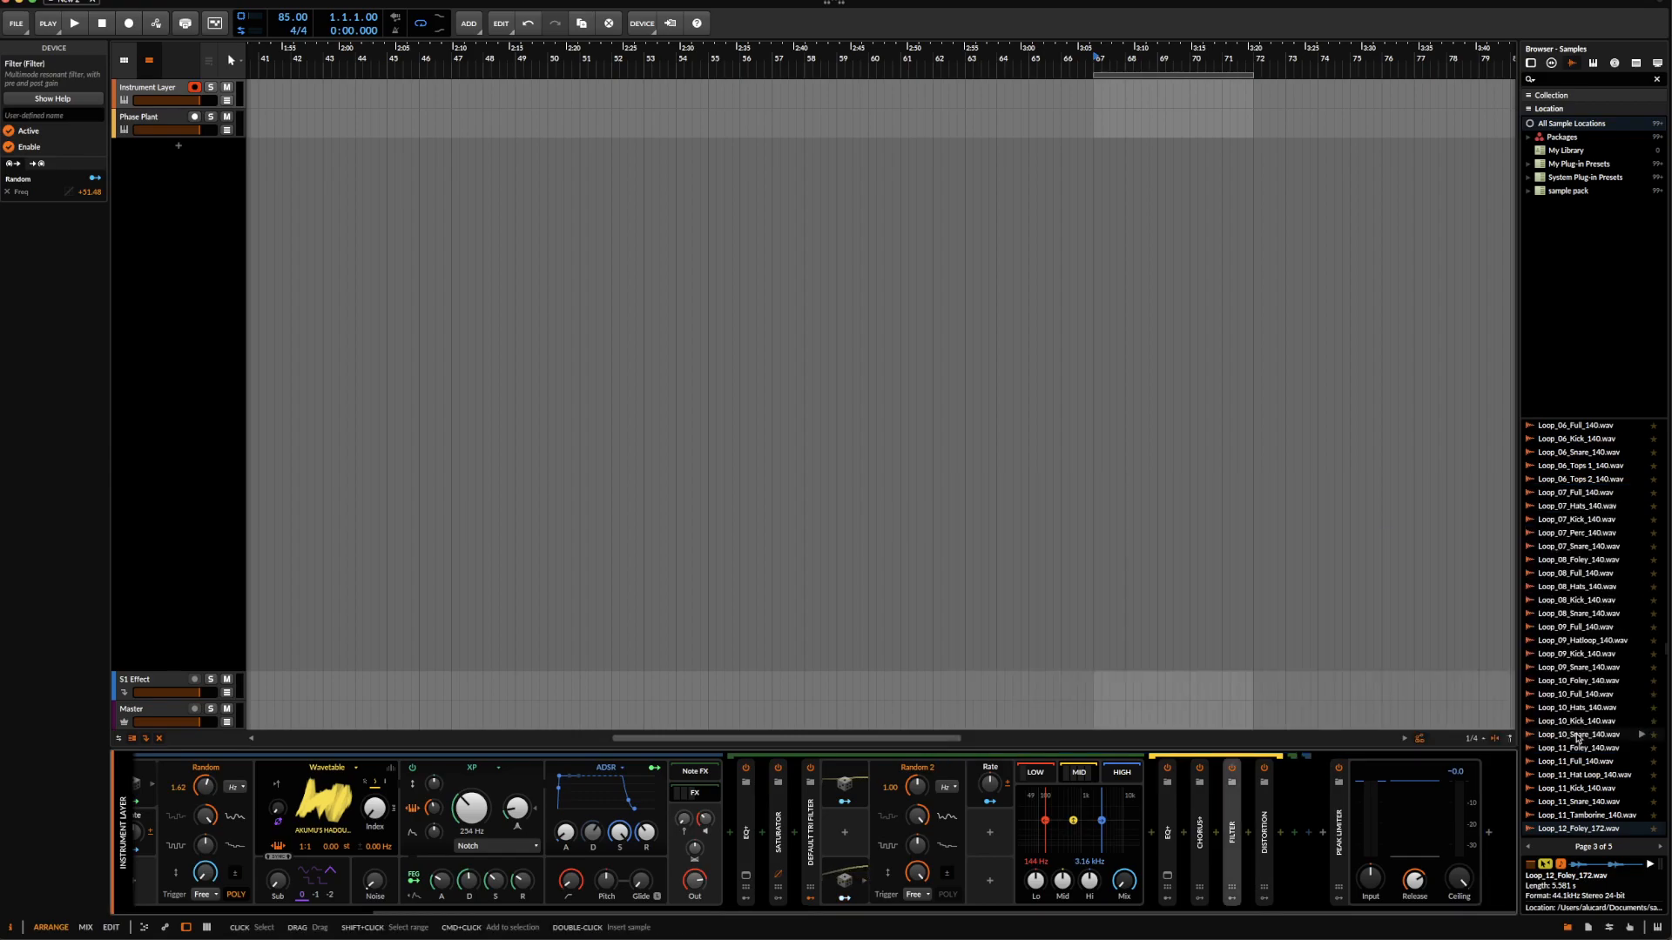
- Insert an Amp device in the tri filter's high band chain
click(1123, 774)
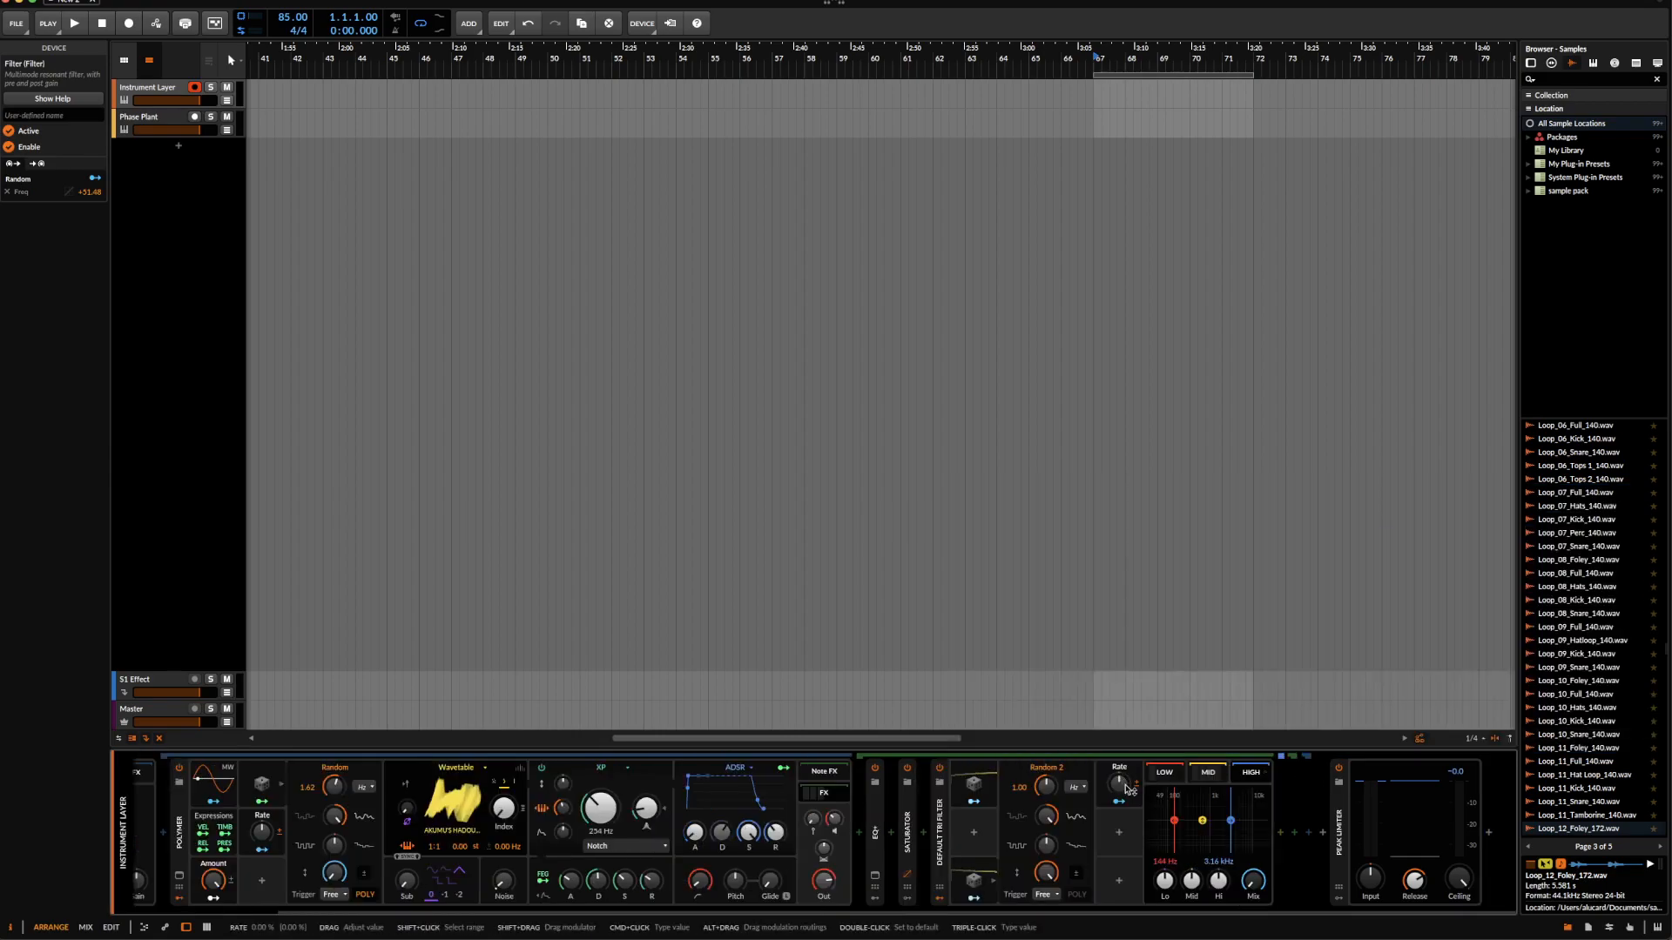
click(1279, 832)
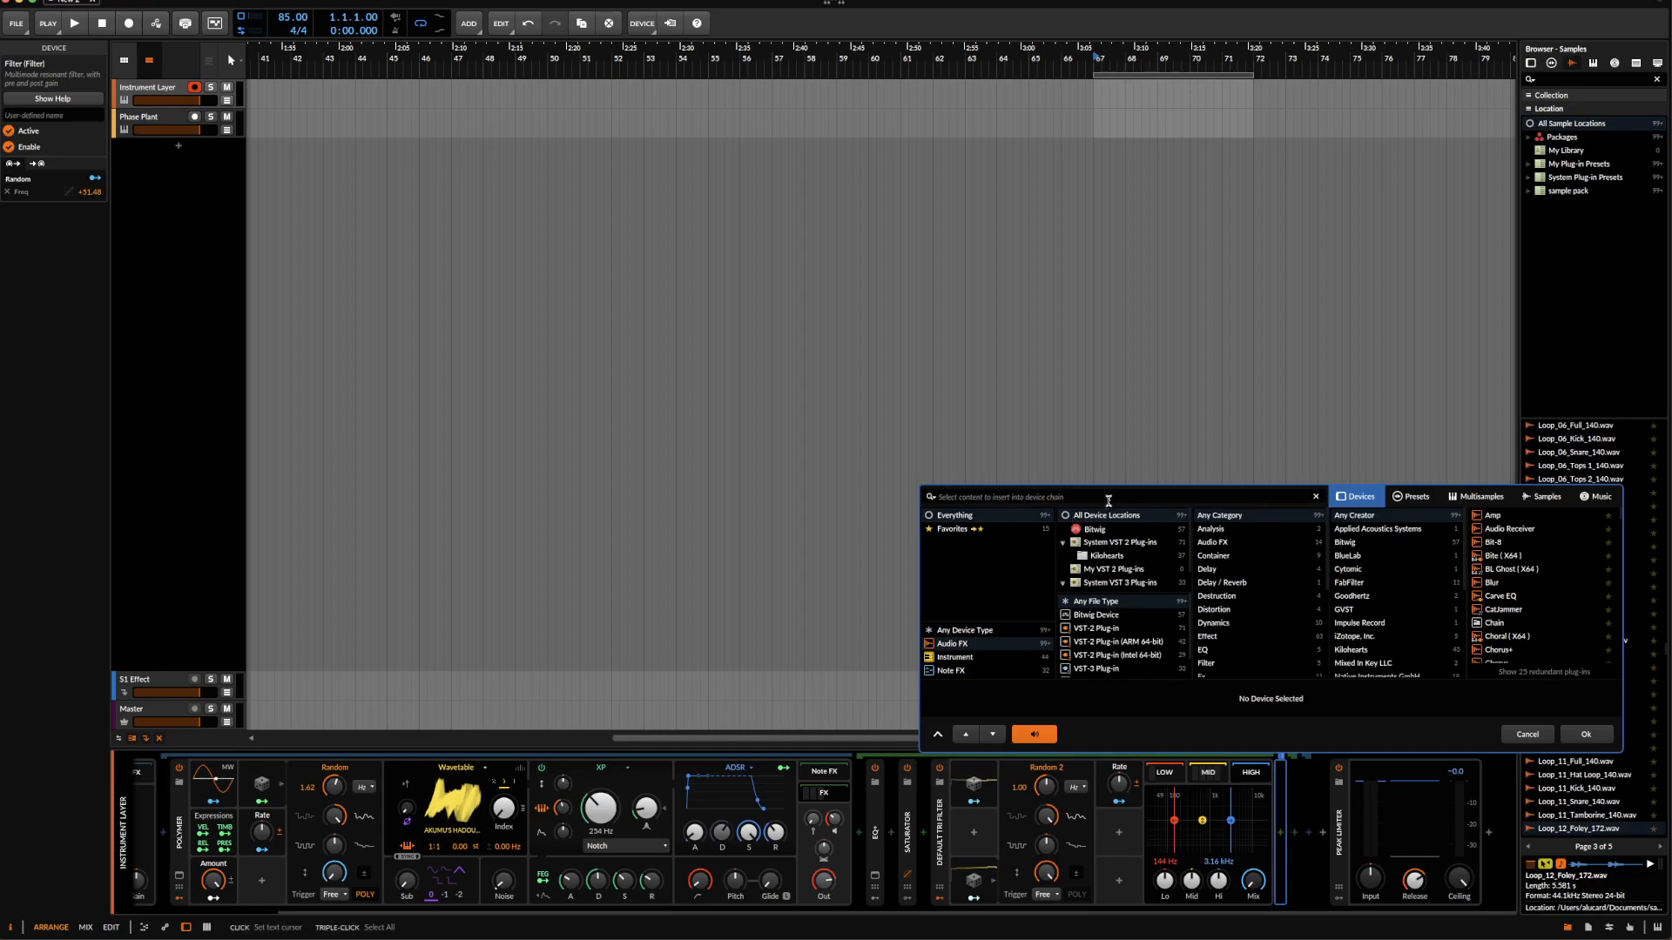
text(AMP)
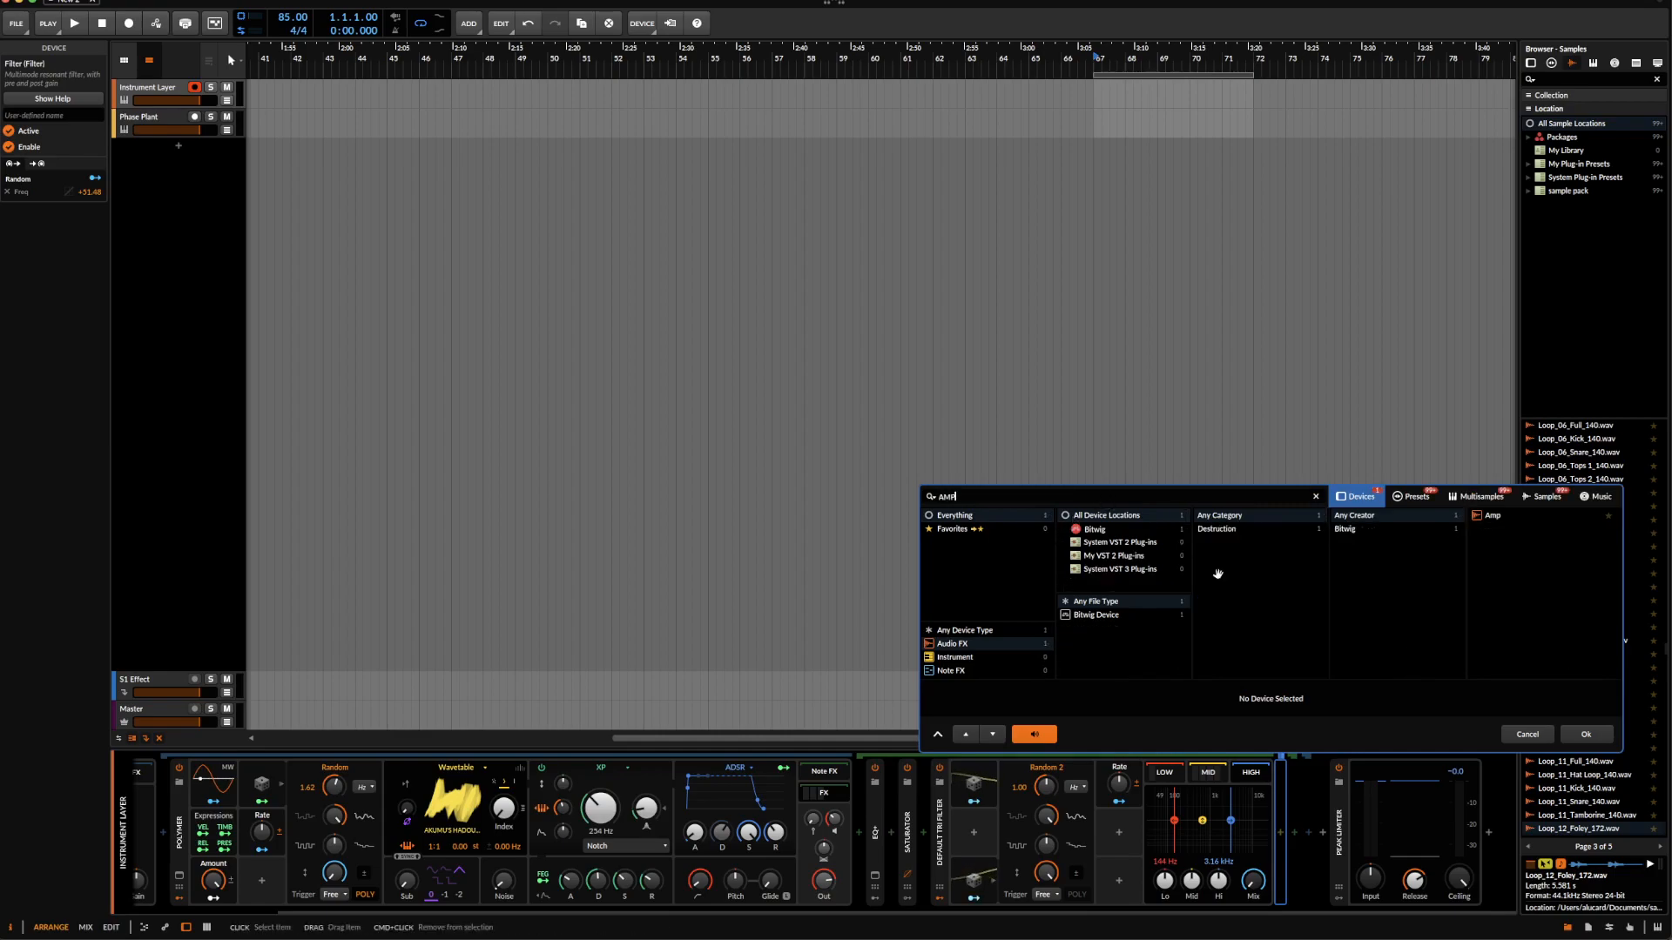
key(Down)
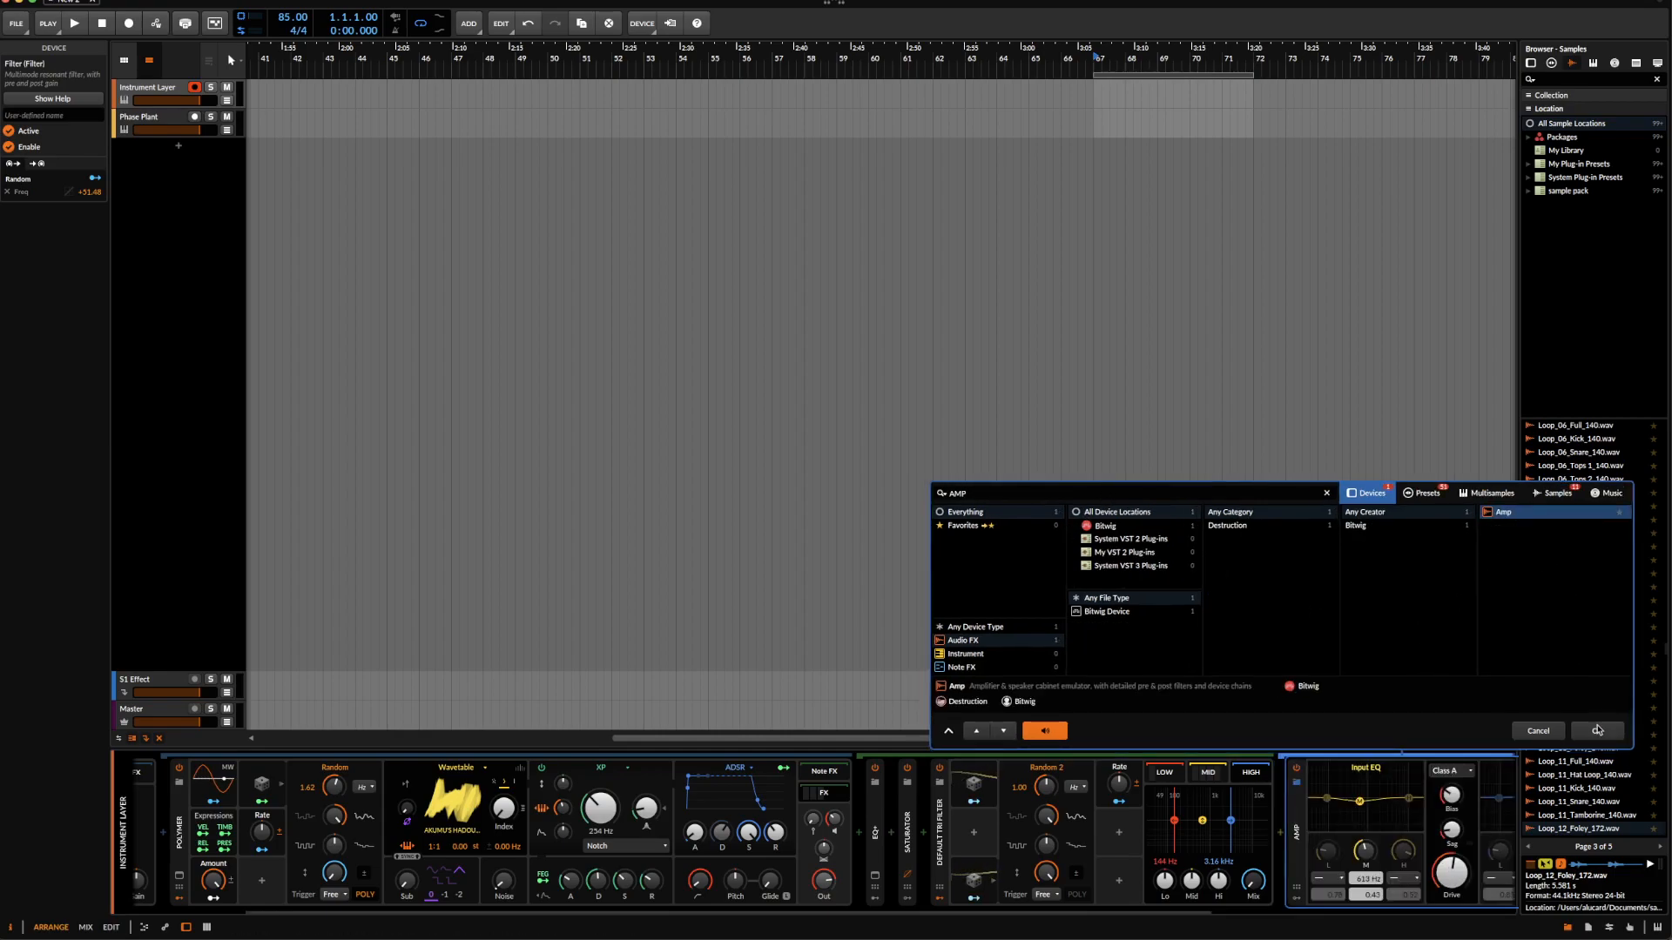
click(1597, 730)
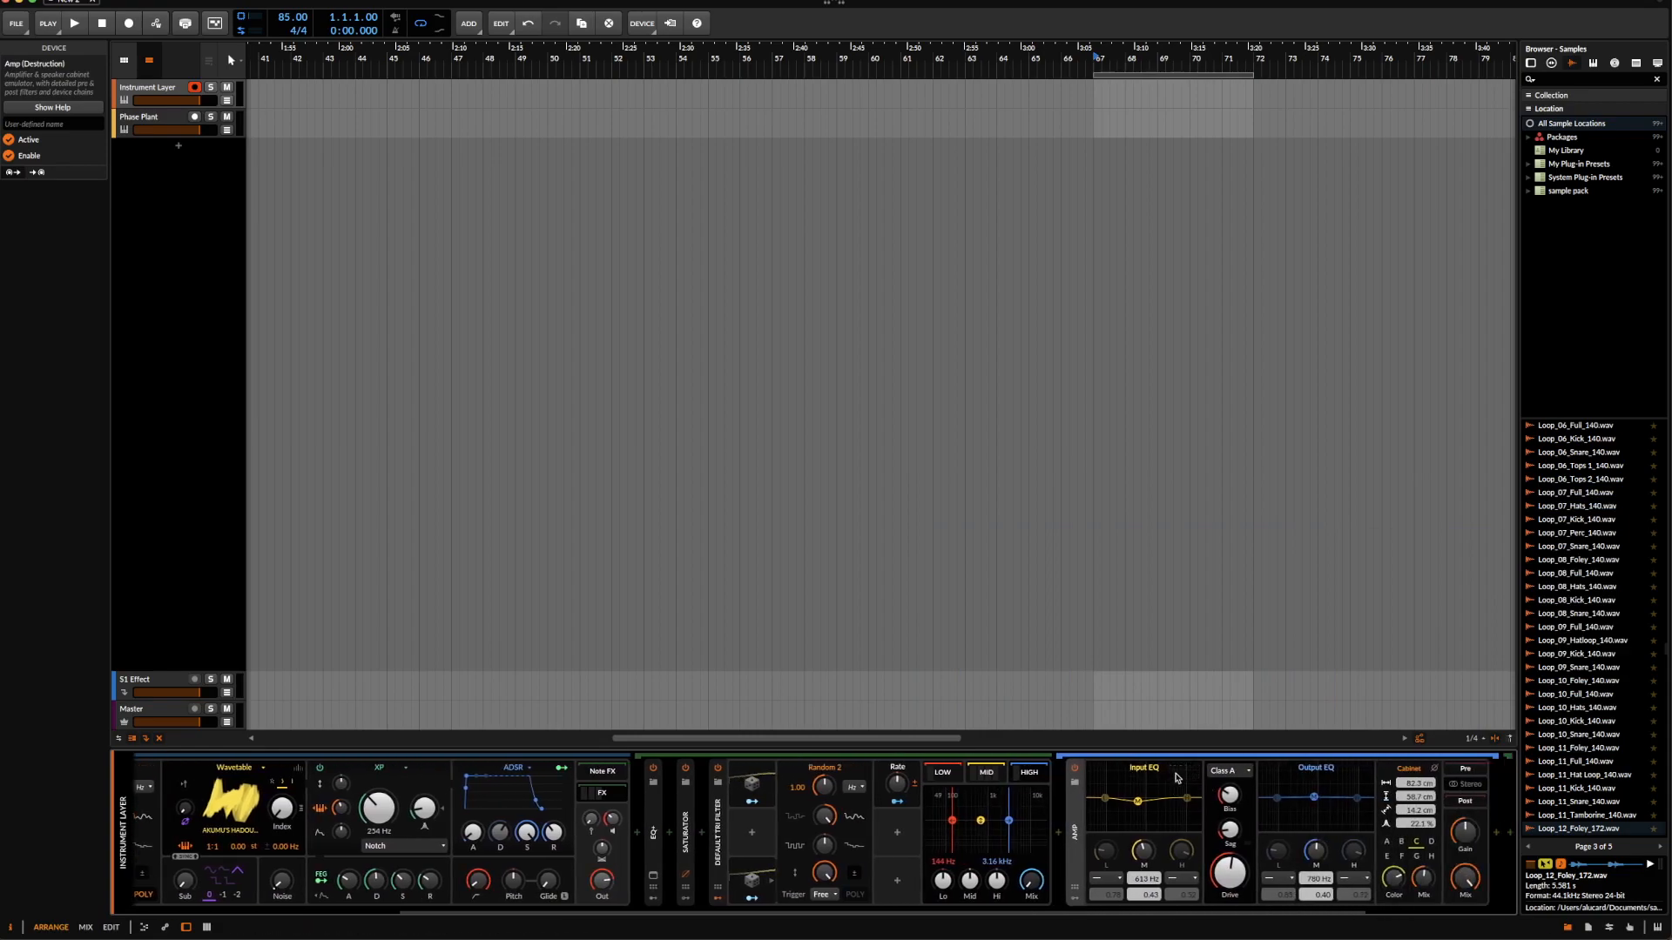
- Compare the mid and high band chains, reopen the high one and turn the Lo and Mid levels fully down
click(986, 773)
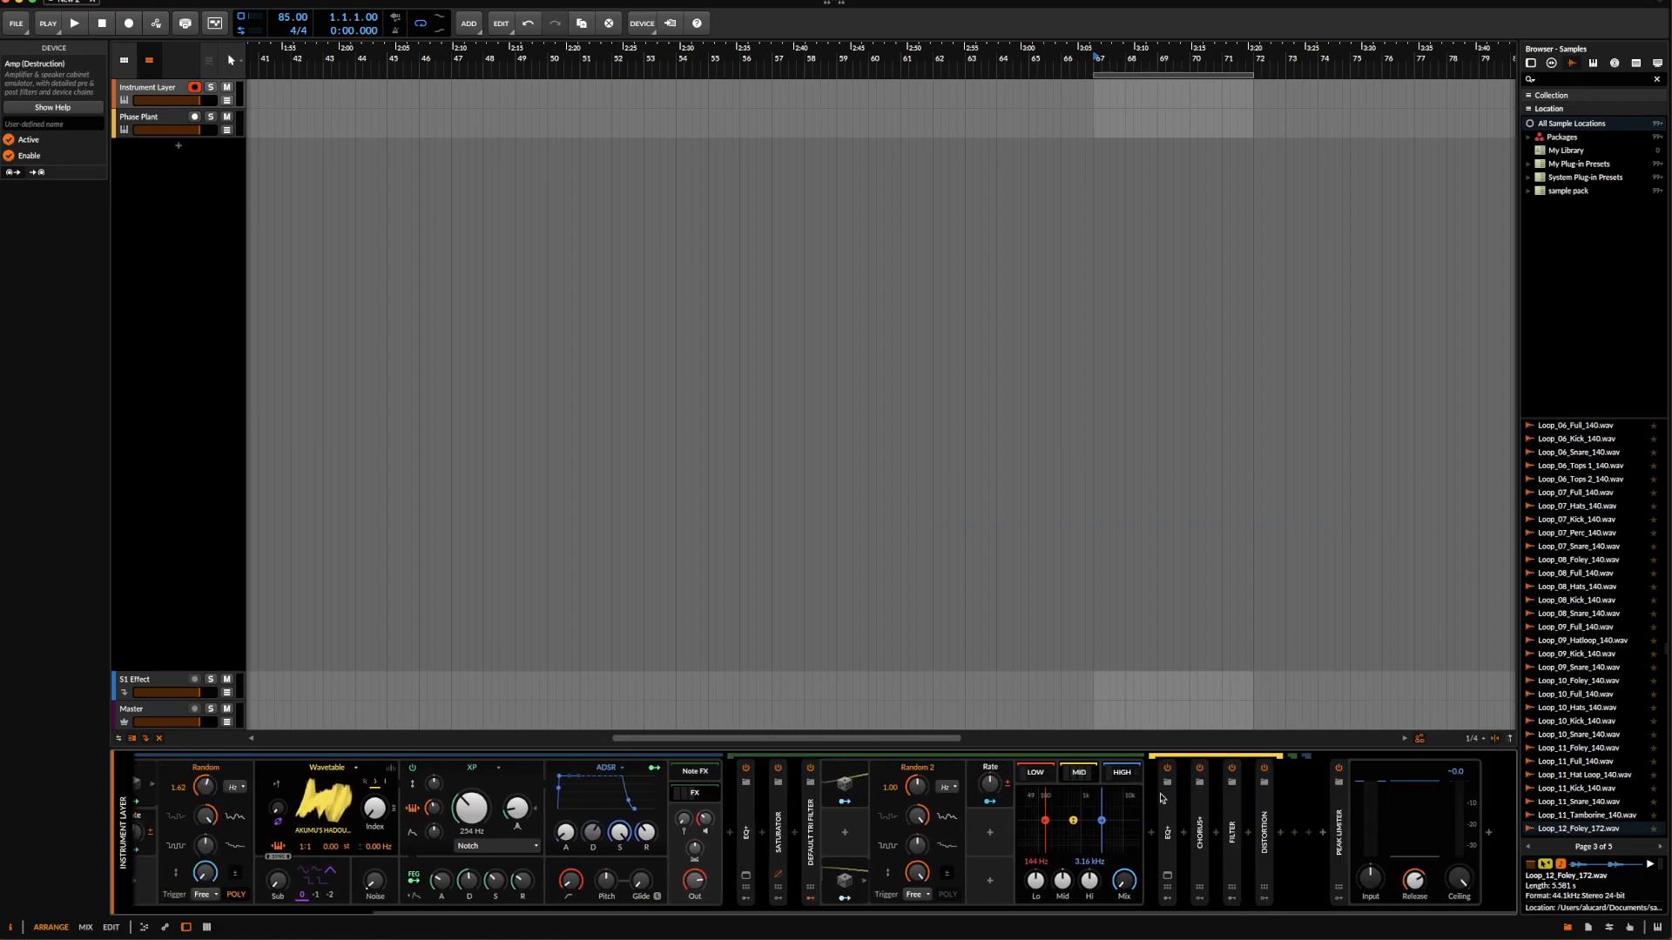
click(1122, 774)
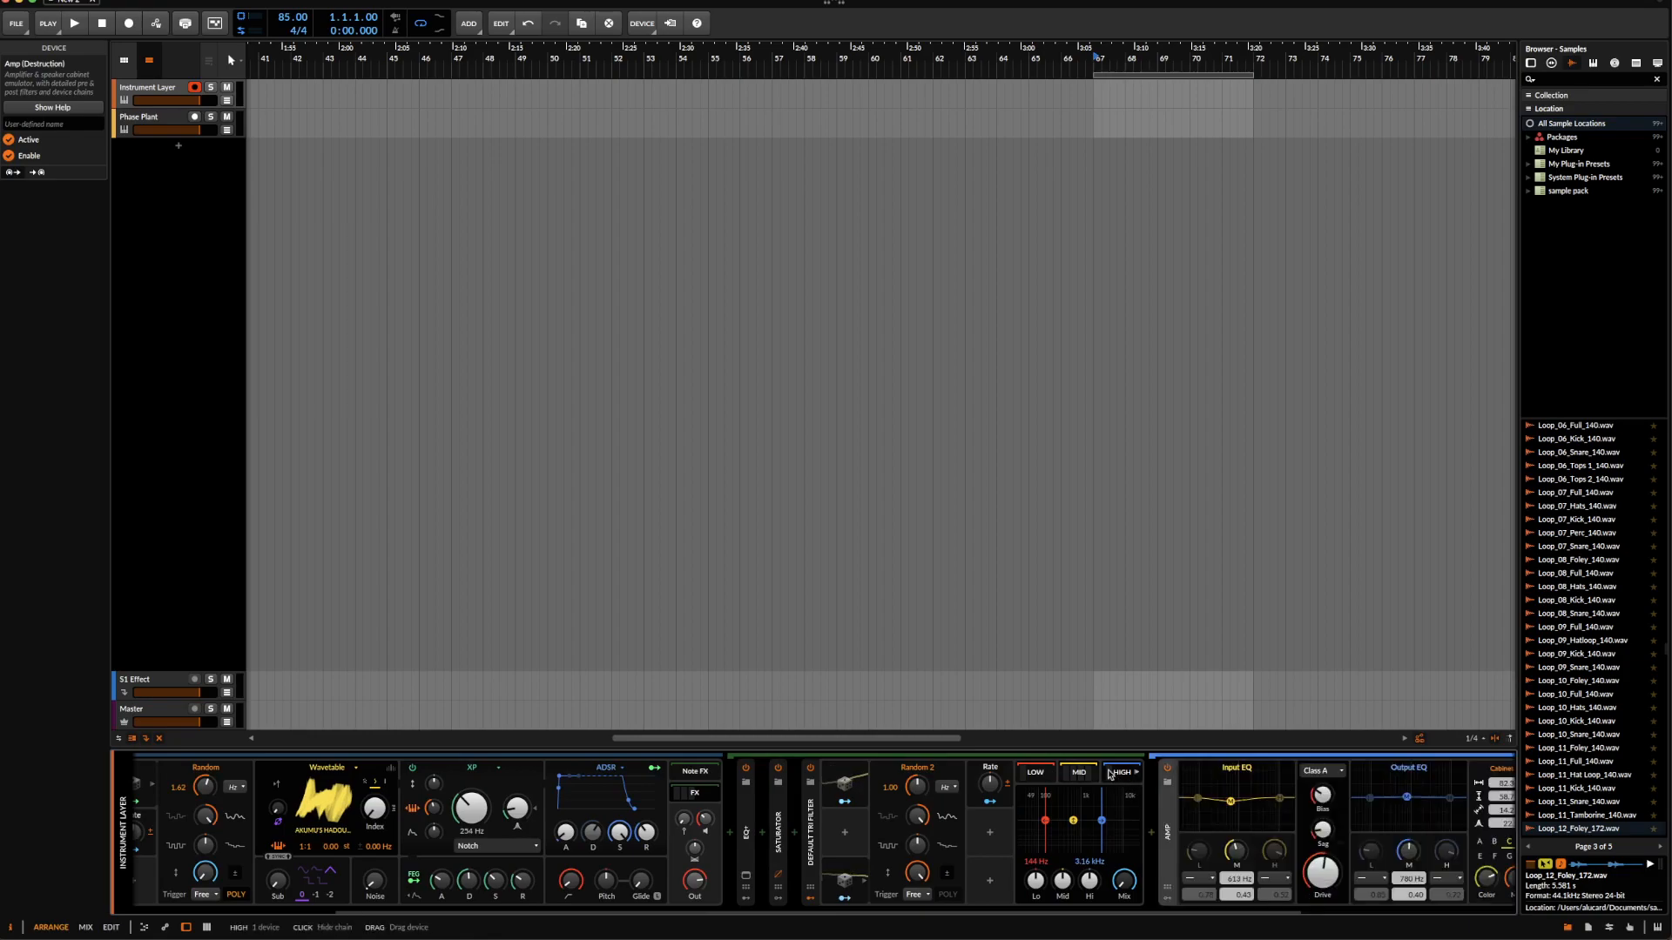
scroll(1262, 824, right, 3)
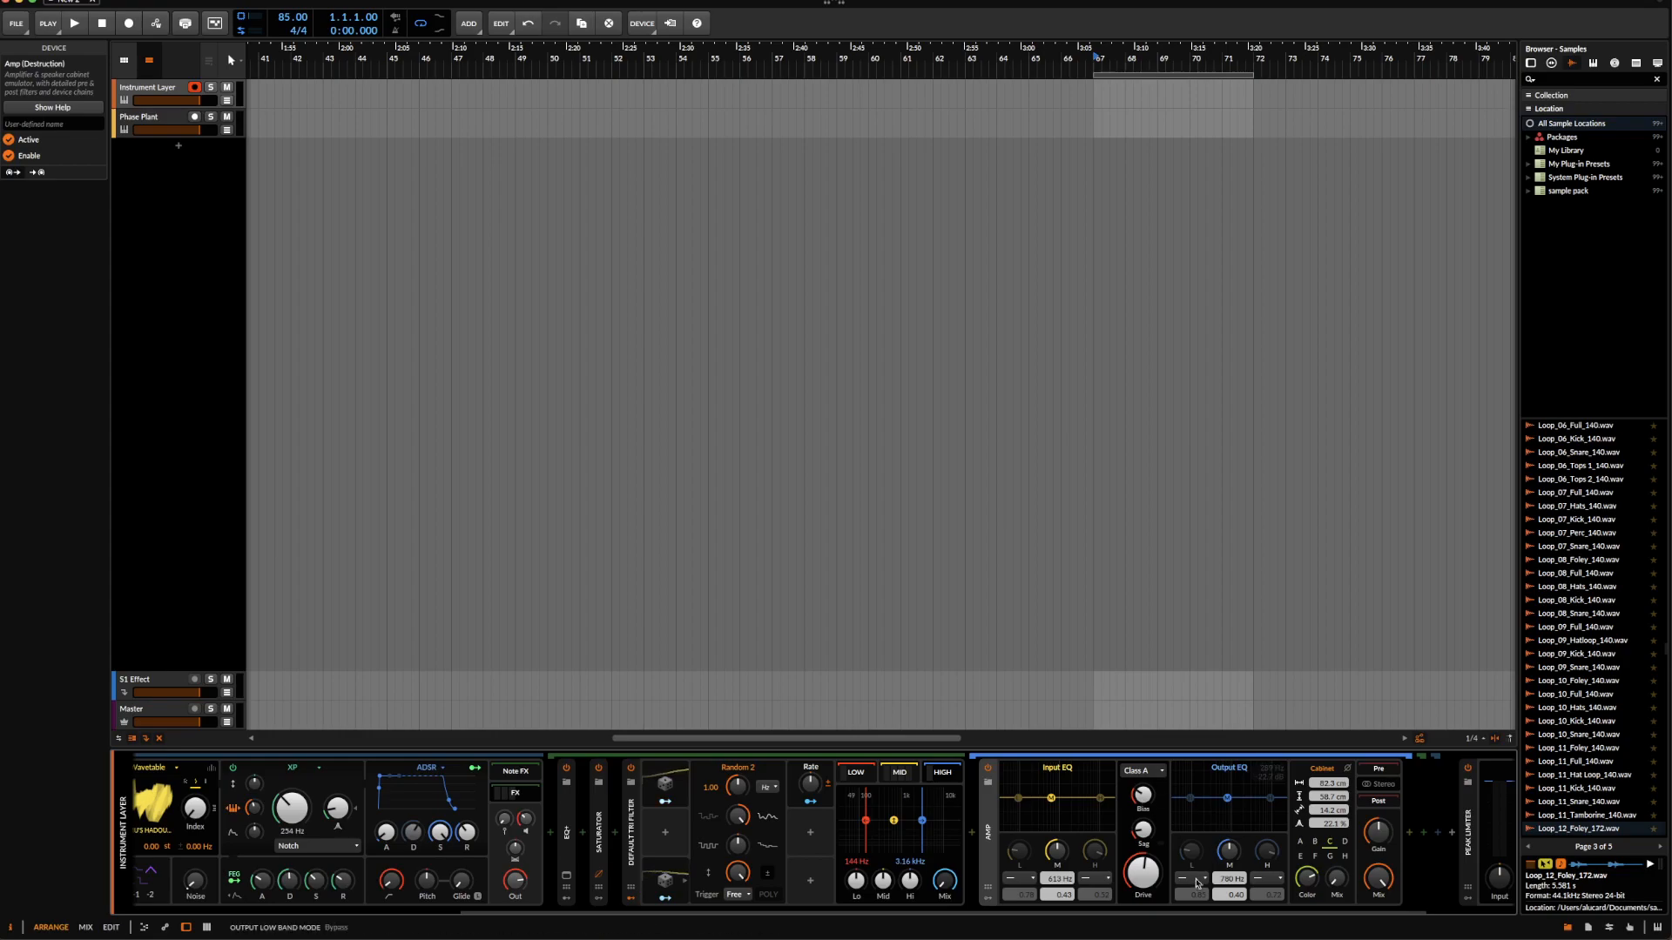
mouse_move(856, 881)
mouse_down()
mouse_move(857, 922)
mouse_move(882, 902)
mouse_move(882, 923)
mouse_up()
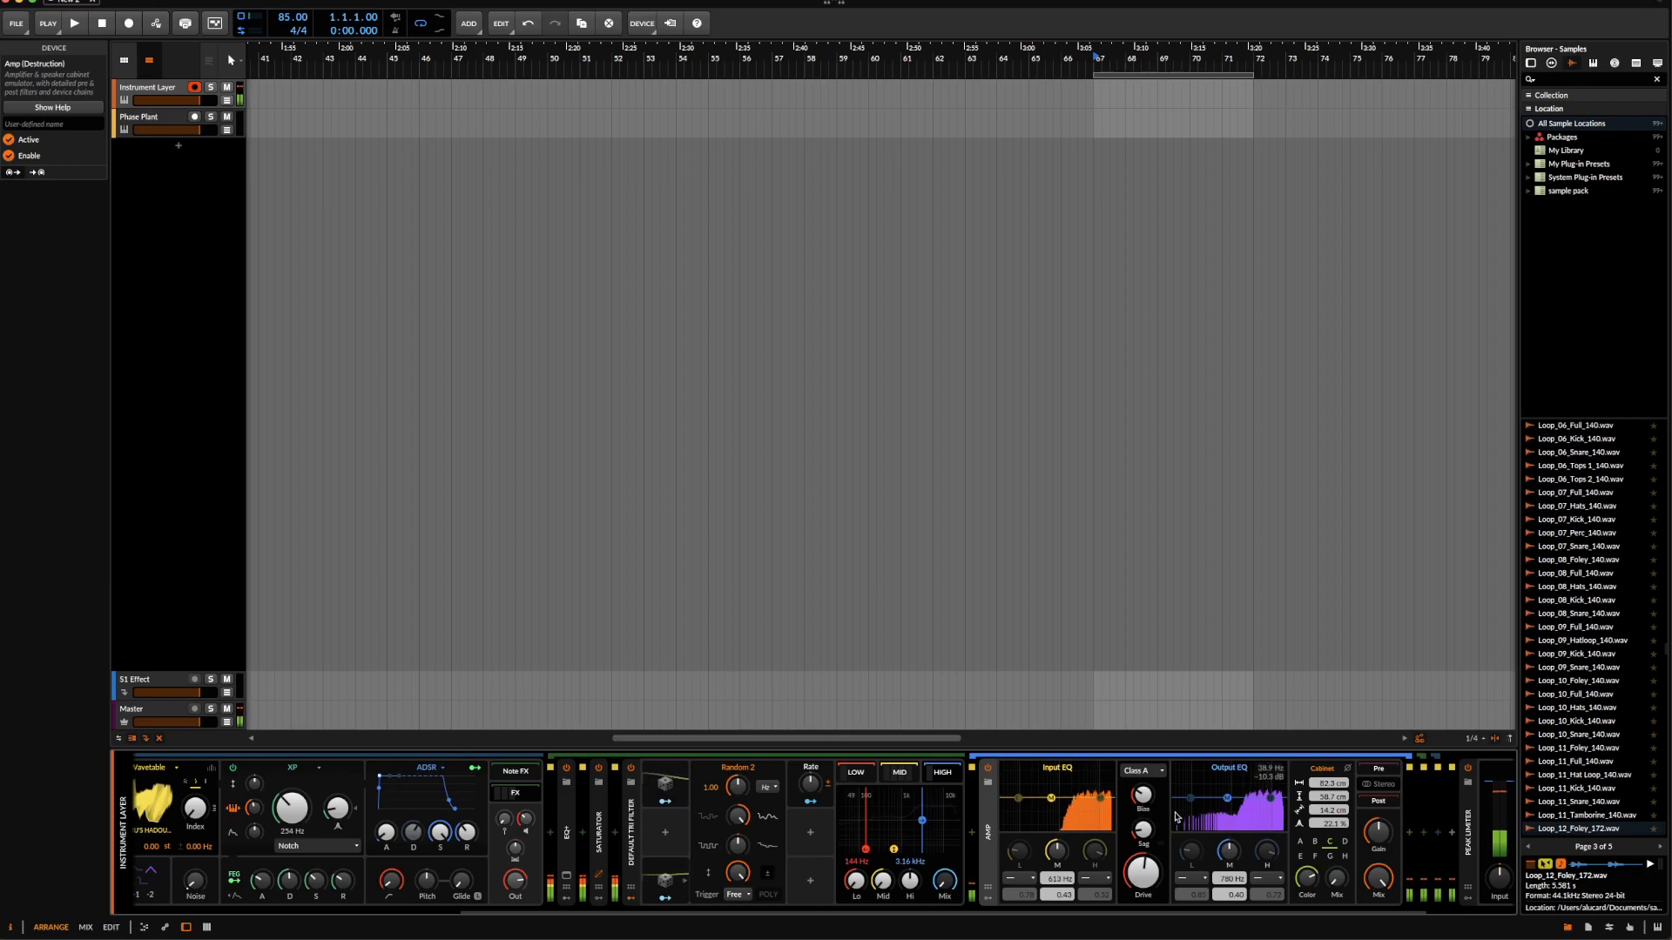
- Move the mid band of the Amp's input EQ to about 6.4 kHz and adjust the Amp's drive
click(1099, 877)
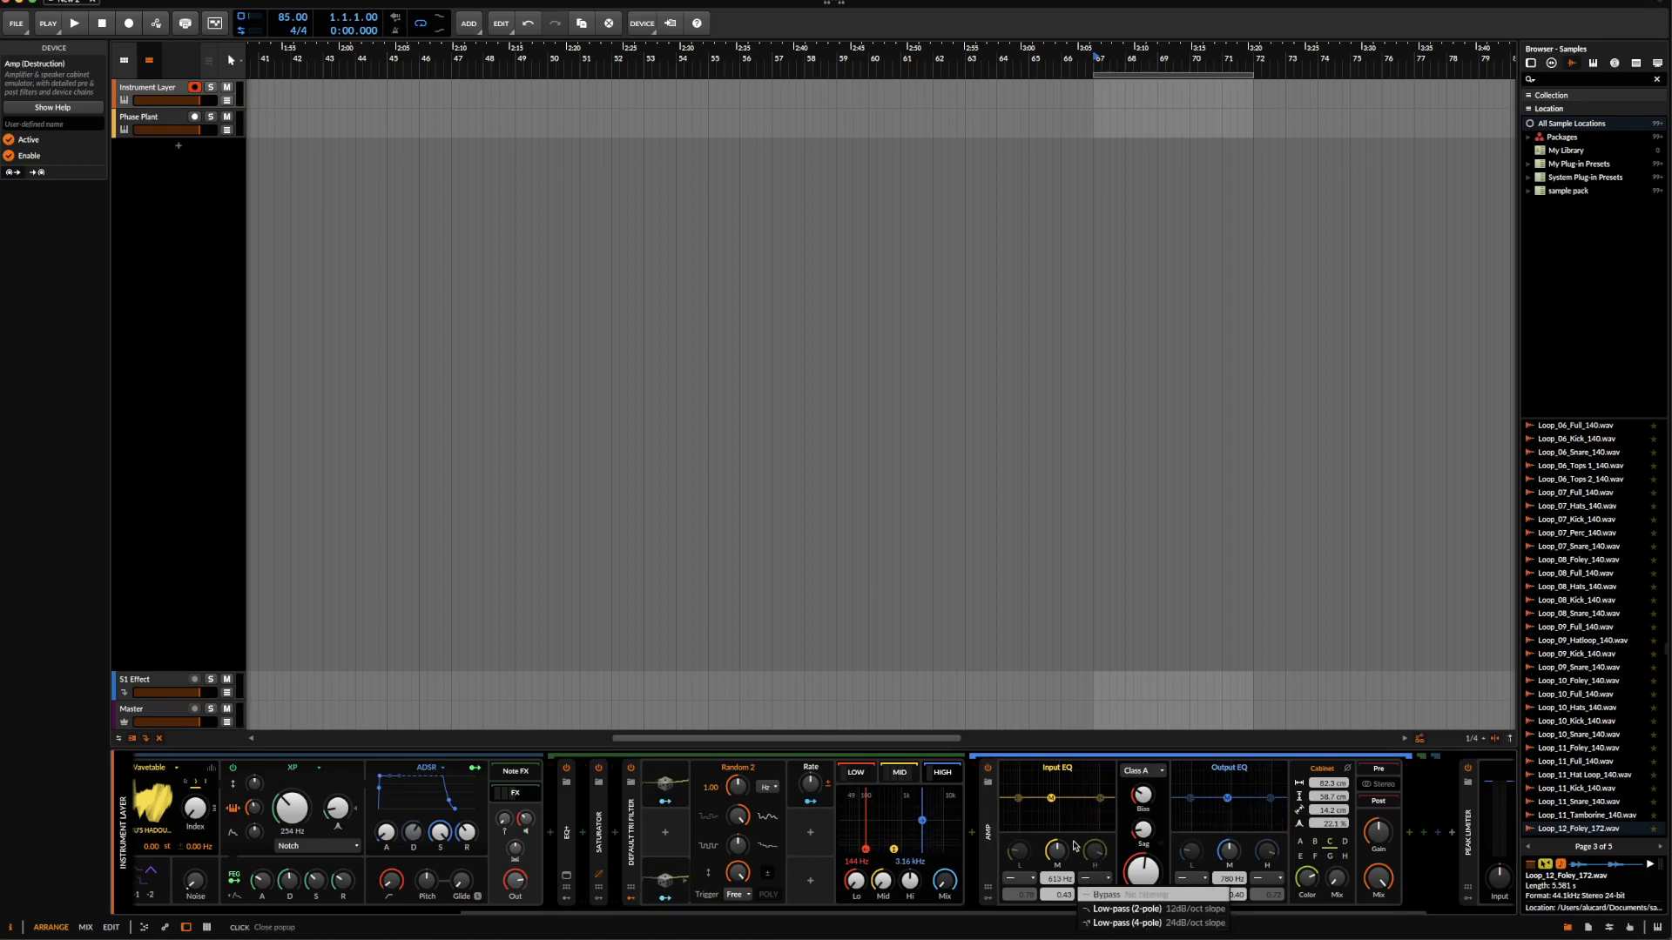
click(1096, 909)
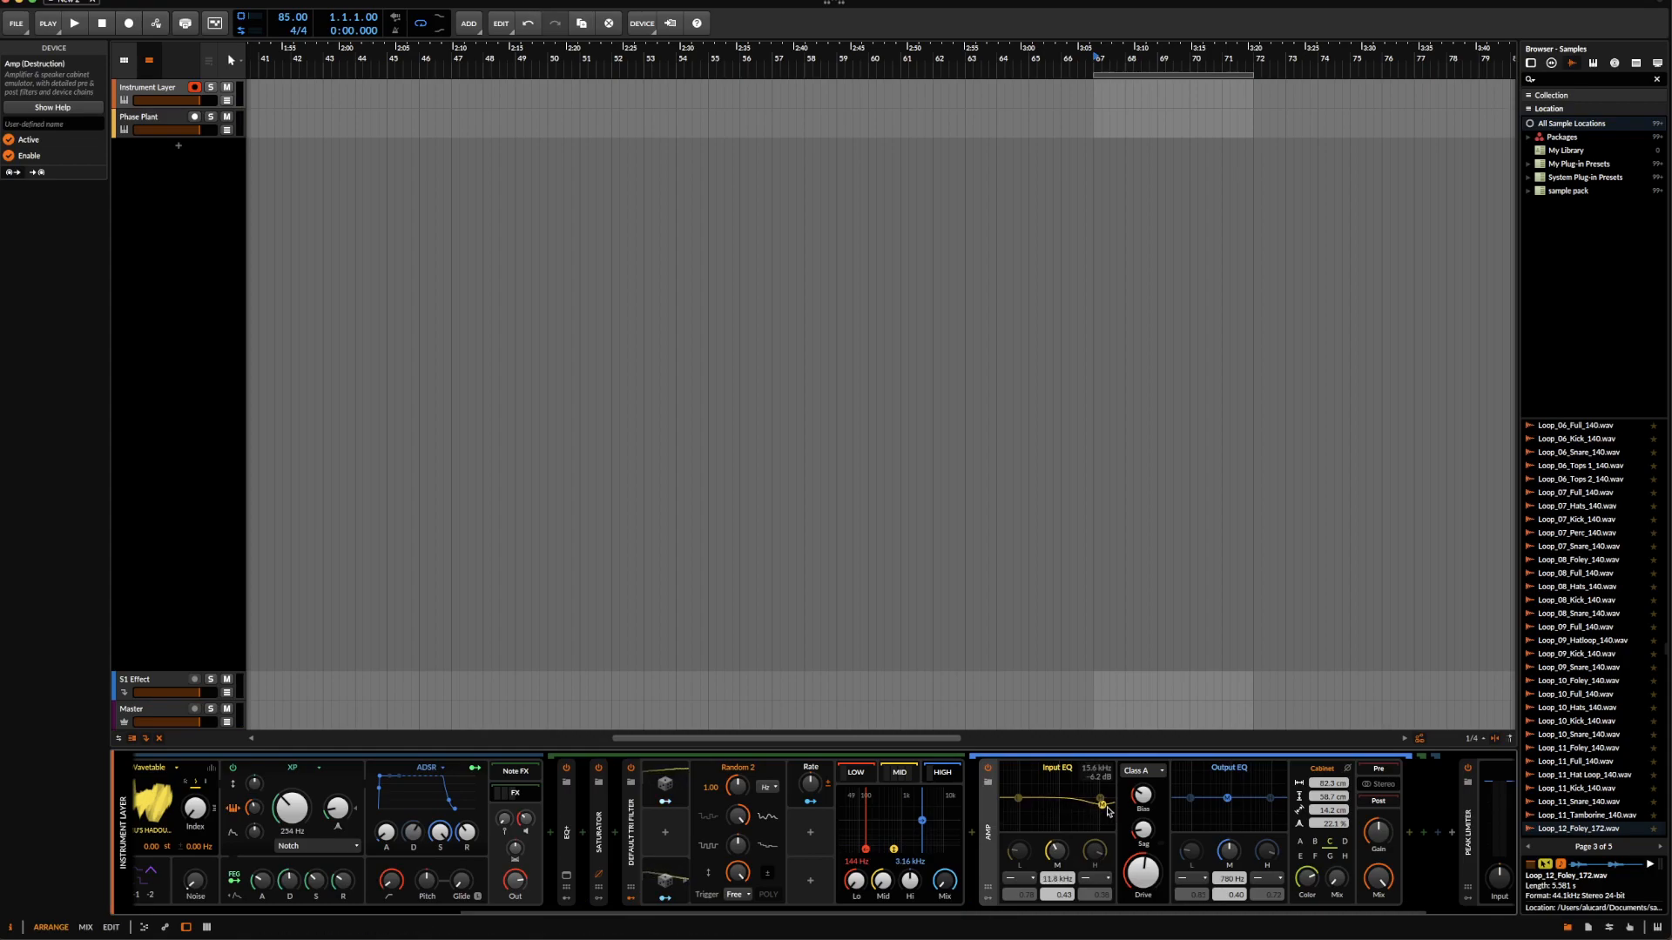
drag(1103, 808, 1144, 768)
drag(1144, 873, 1144, 870)
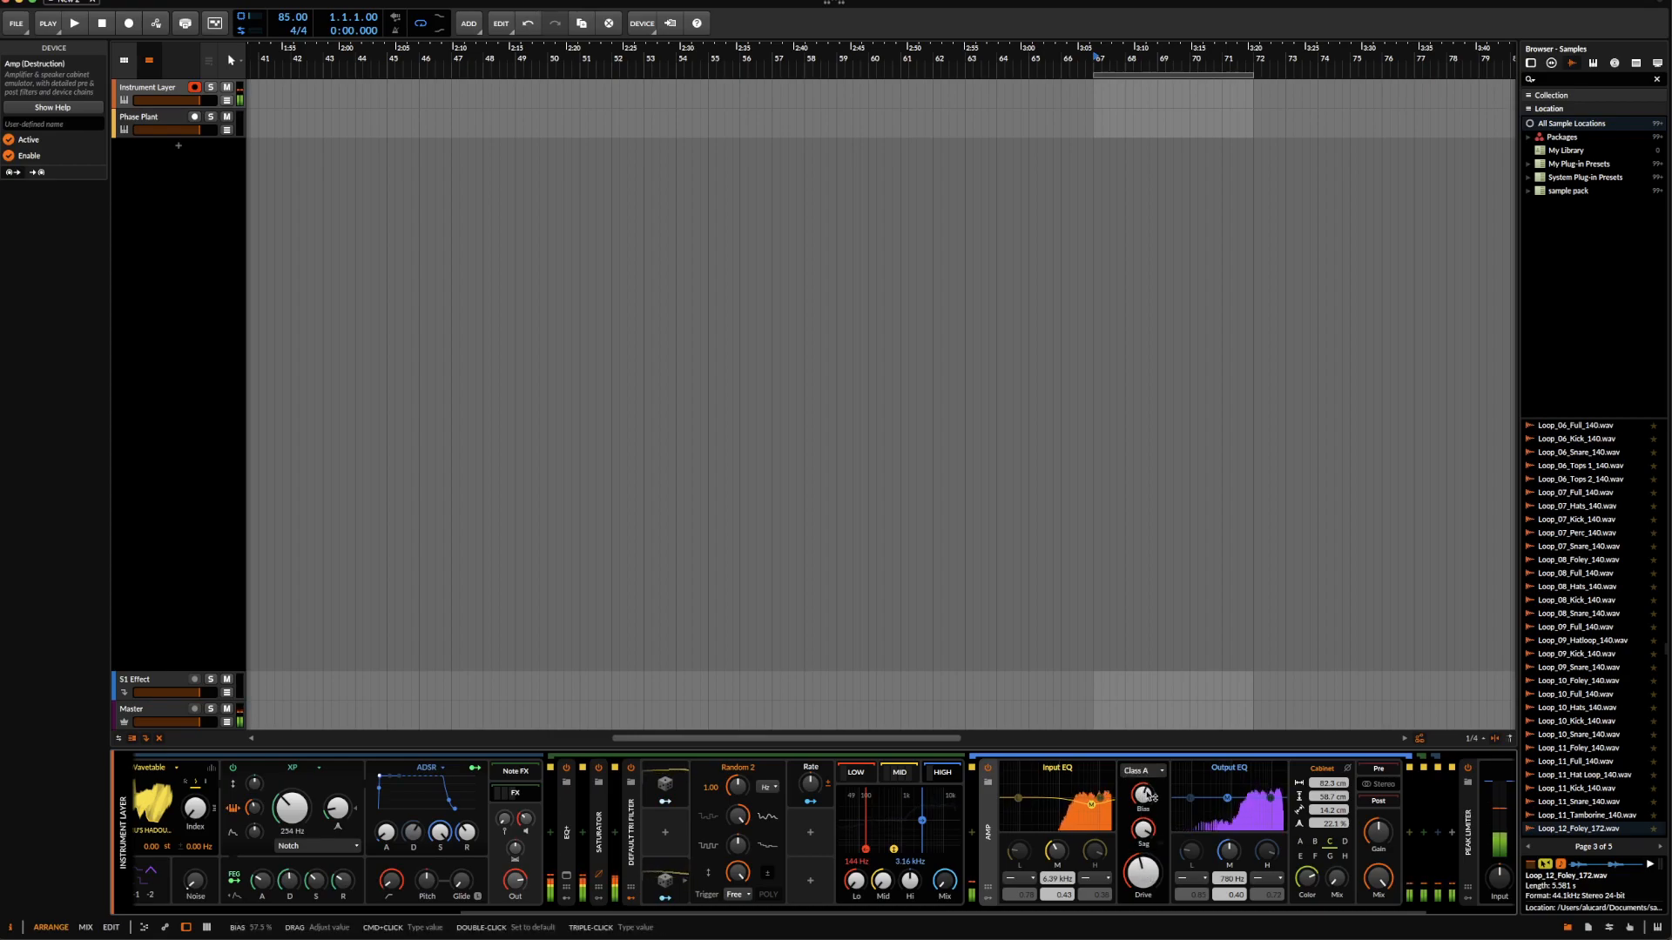
- Try the Smooth, Class AB and Eulic models on the Amp while adjusting its bias, sag and drive
click(1163, 772)
click(1170, 789)
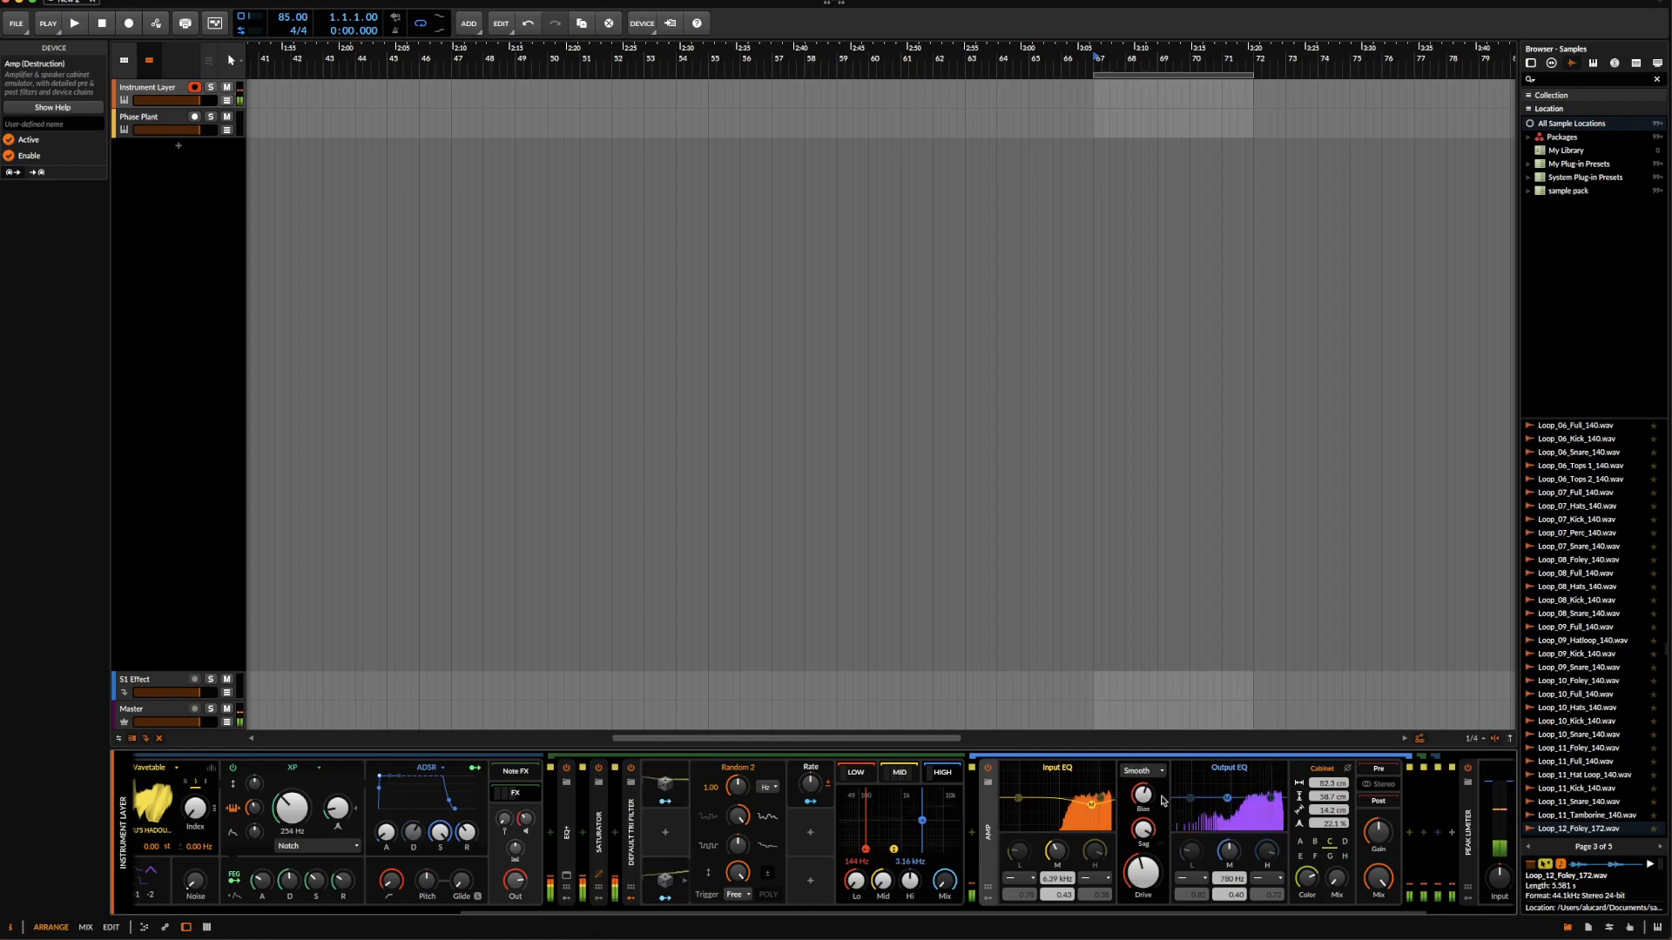
drag(1144, 794, 1143, 869)
click(1142, 773)
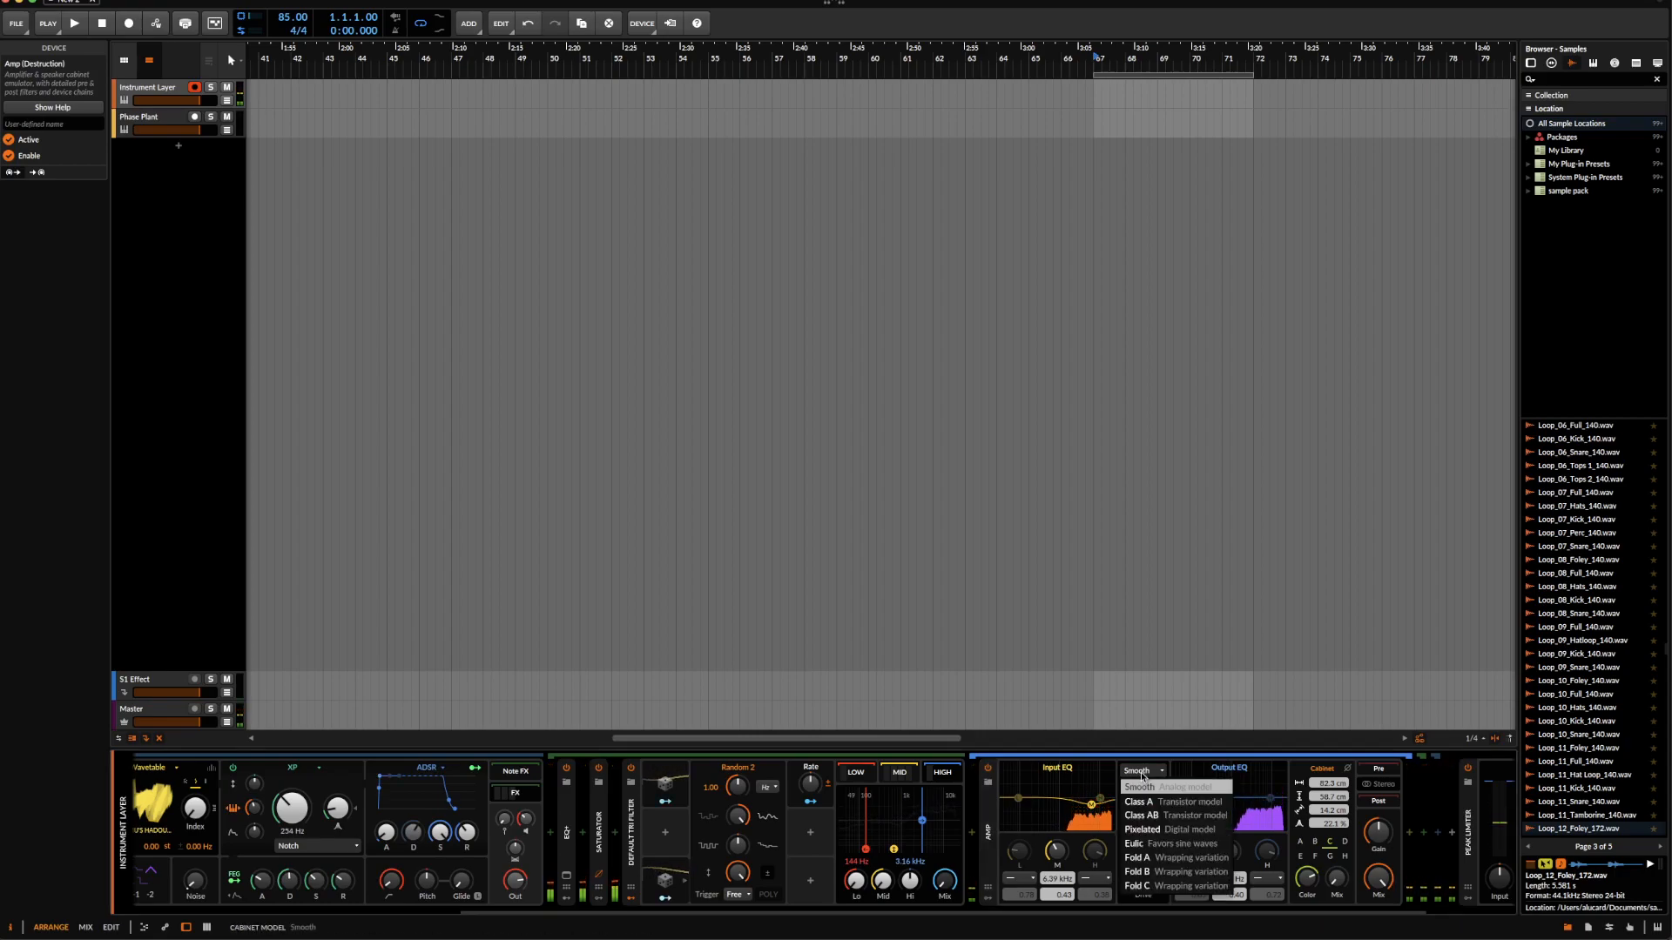
click(1157, 816)
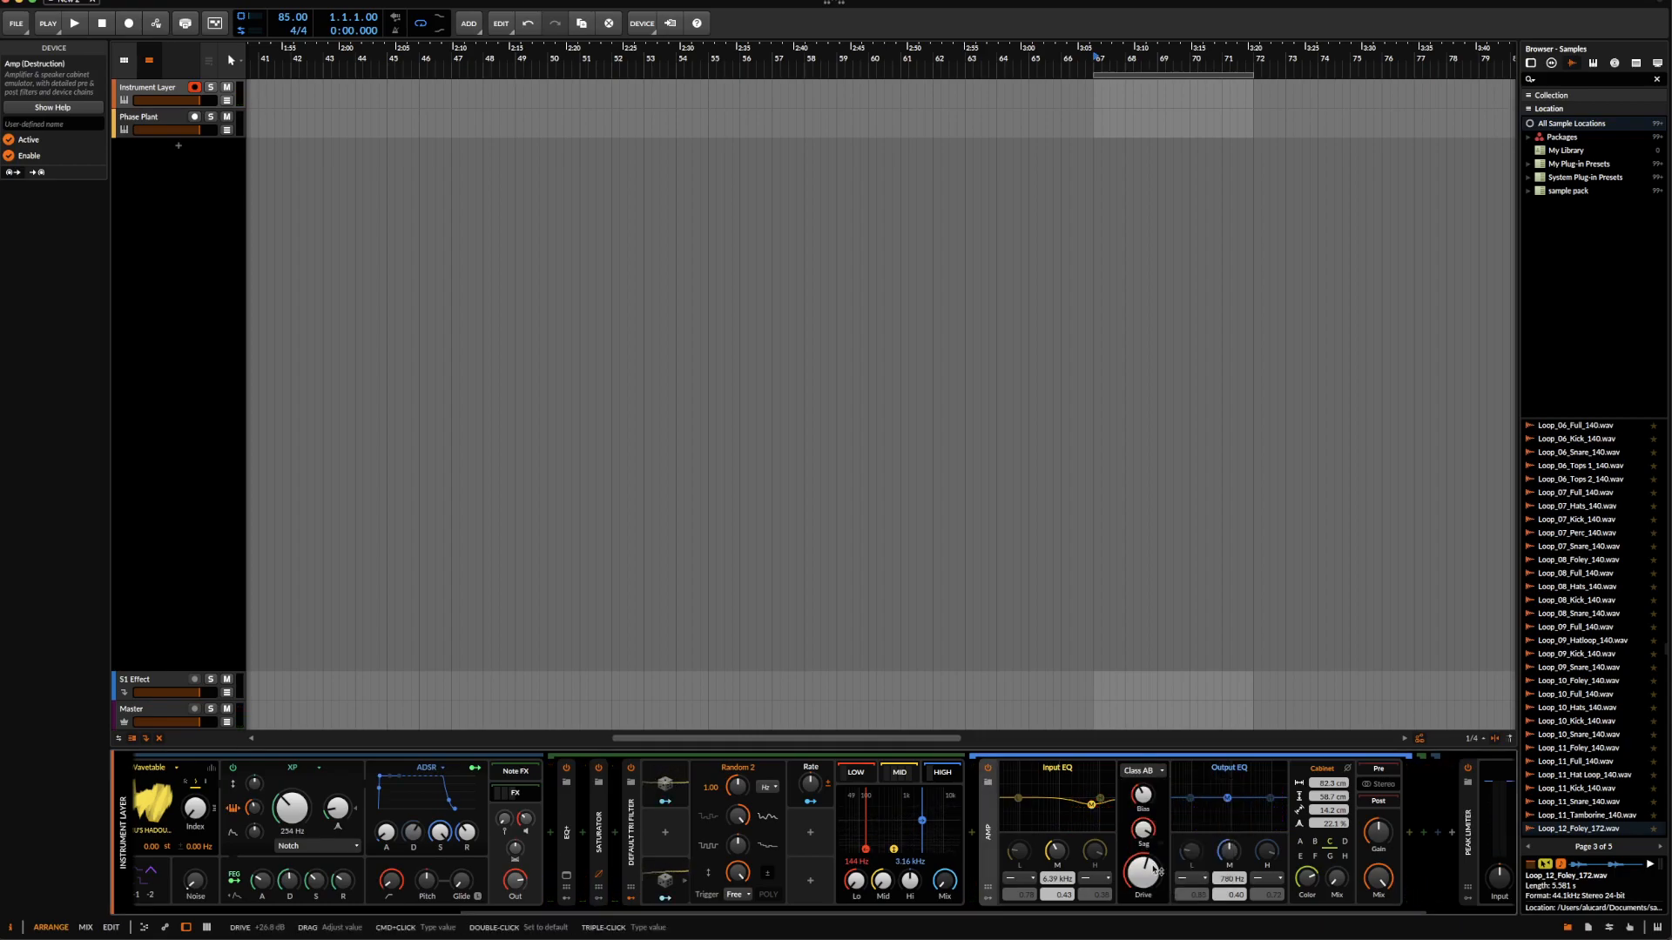
drag(1142, 794, 1143, 853)
click(1140, 772)
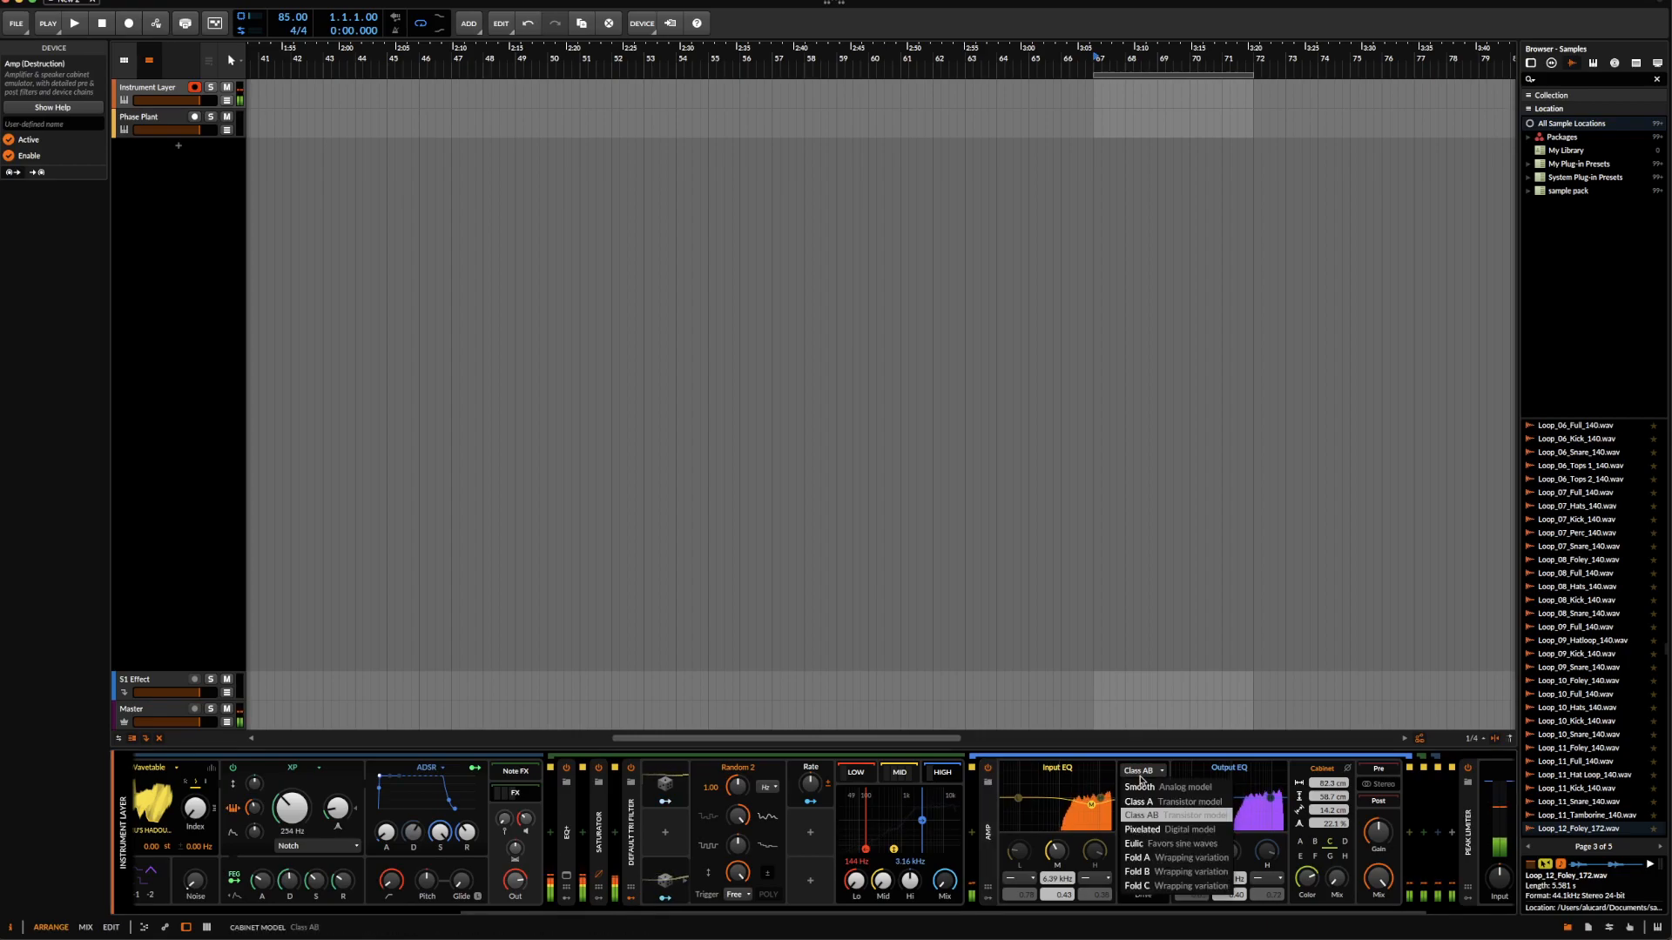
click(1150, 843)
- Switch the Amp to the Fold A model and adjust its bias, sag and drive
click(1140, 771)
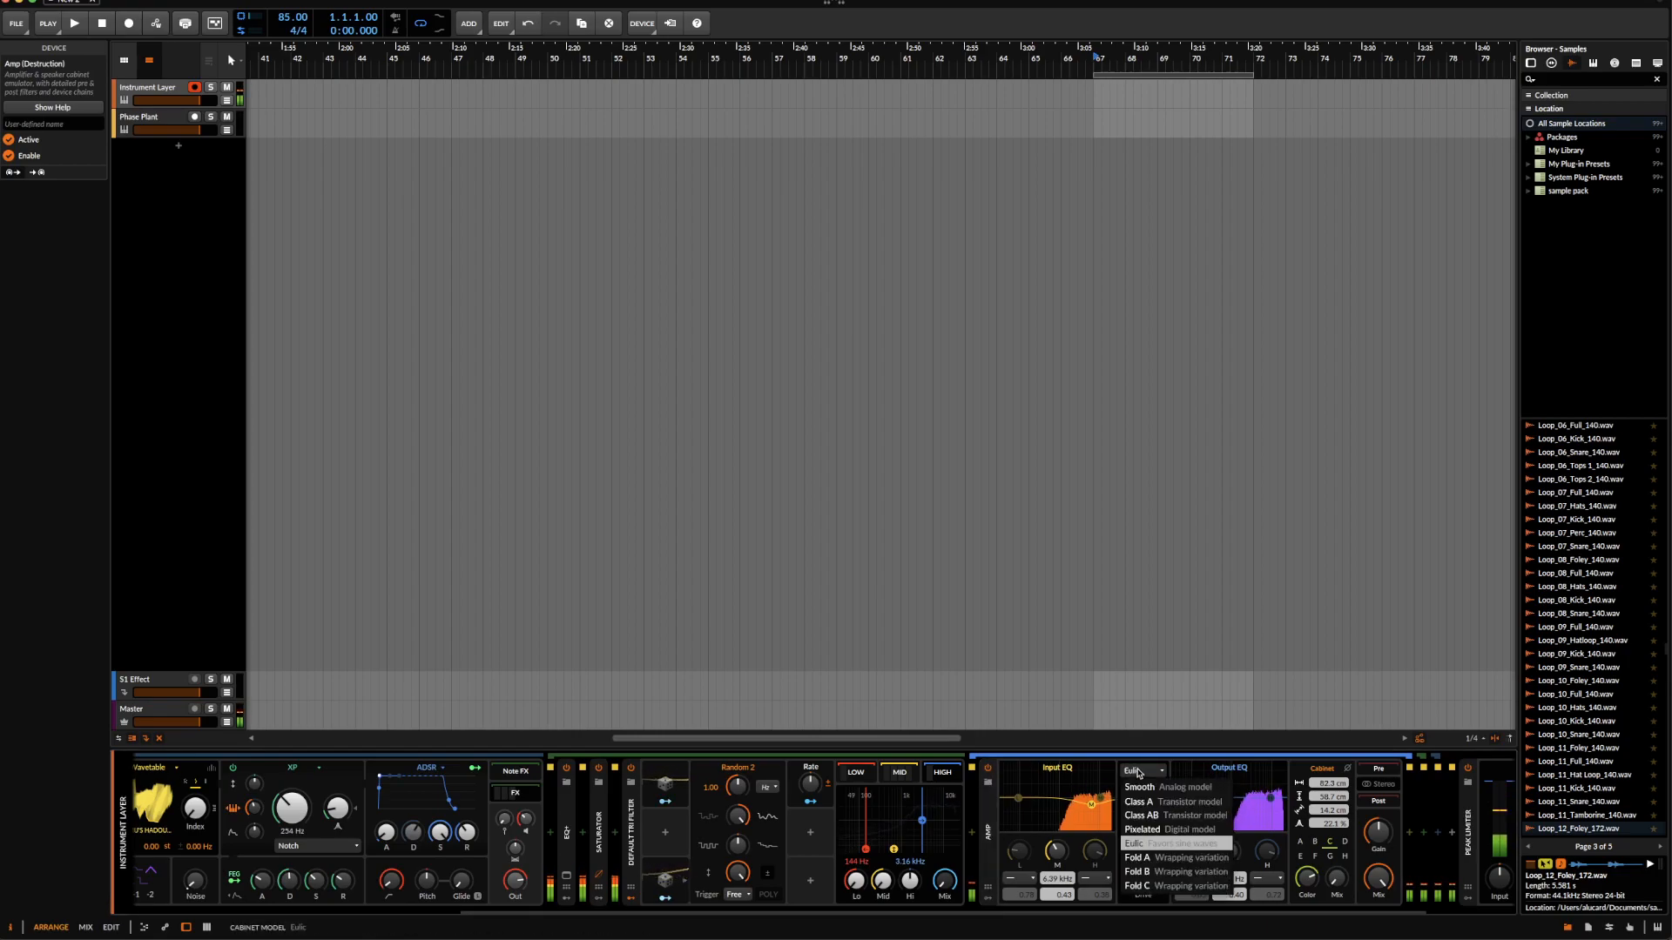
click(1159, 862)
drag(1143, 799, 1143, 785)
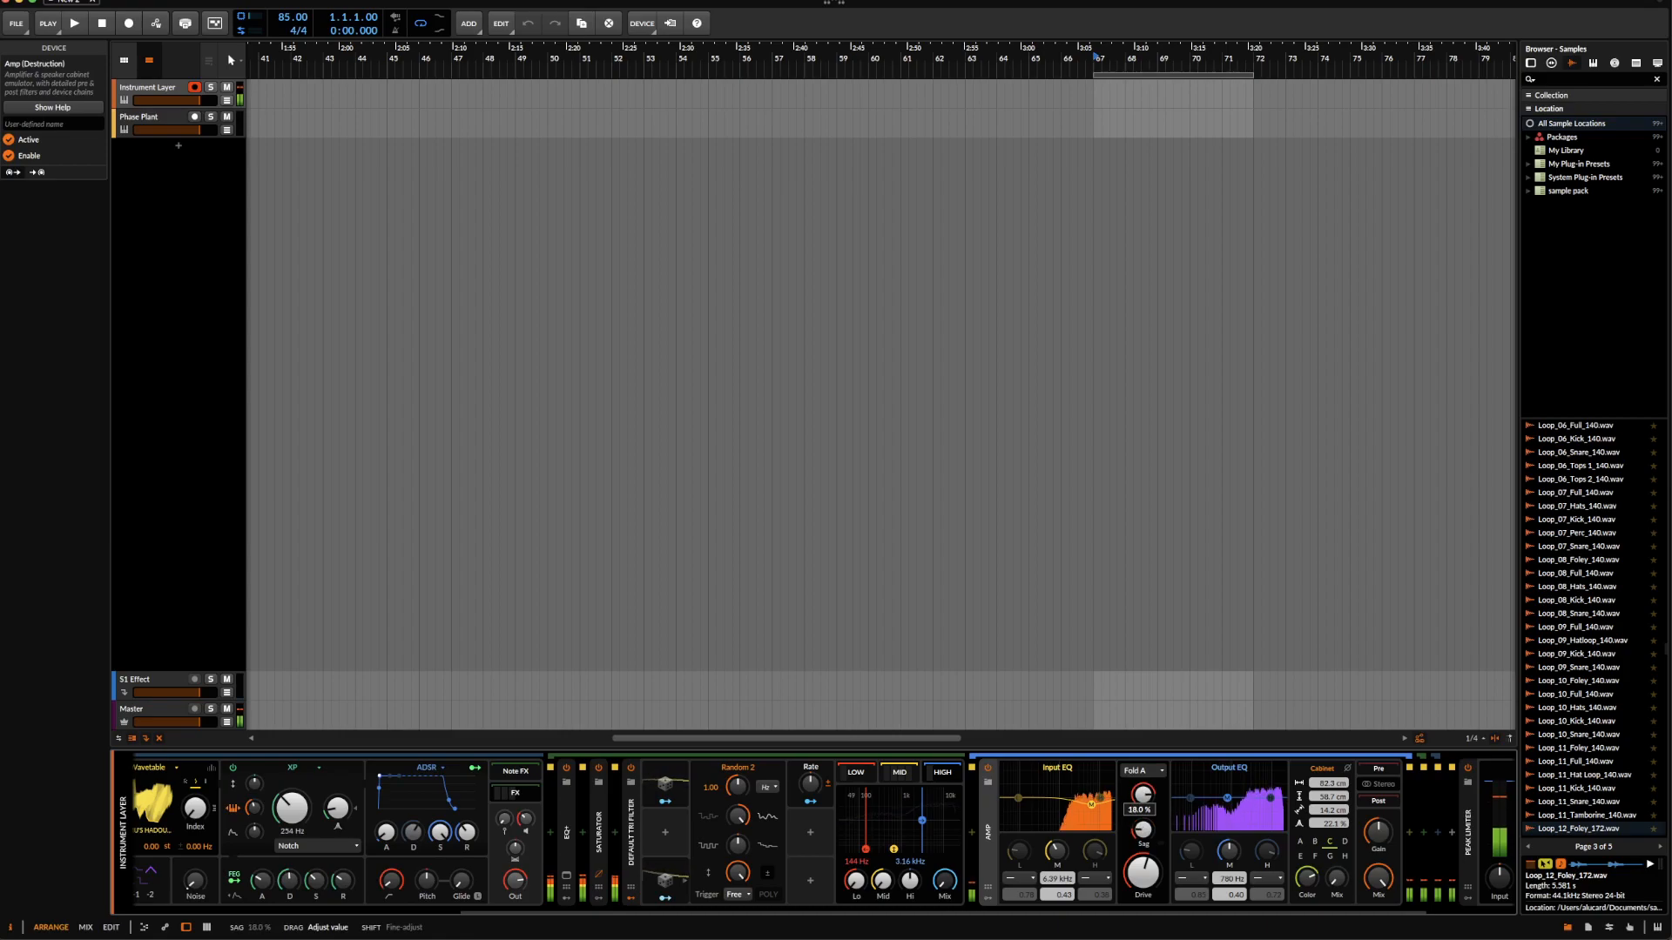
drag(1143, 786, 1143, 785)
drag(1144, 872, 1143, 862)
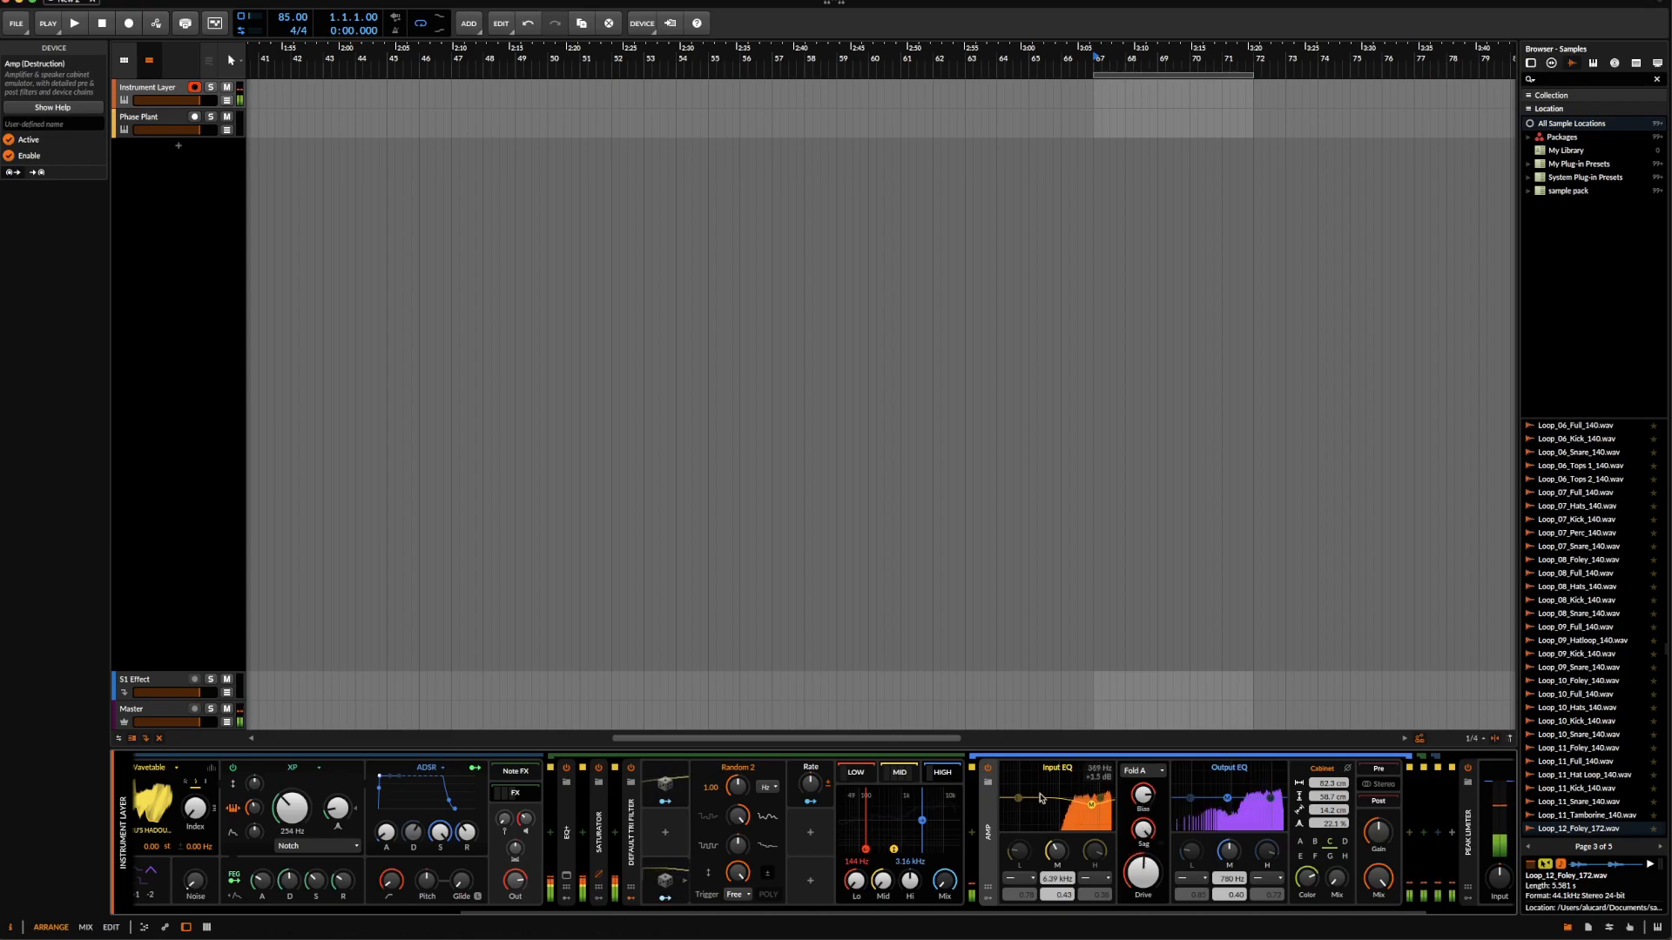
- Lower the Polymer's Rate macro to about -59 %
scroll(1241, 818, right, 5)
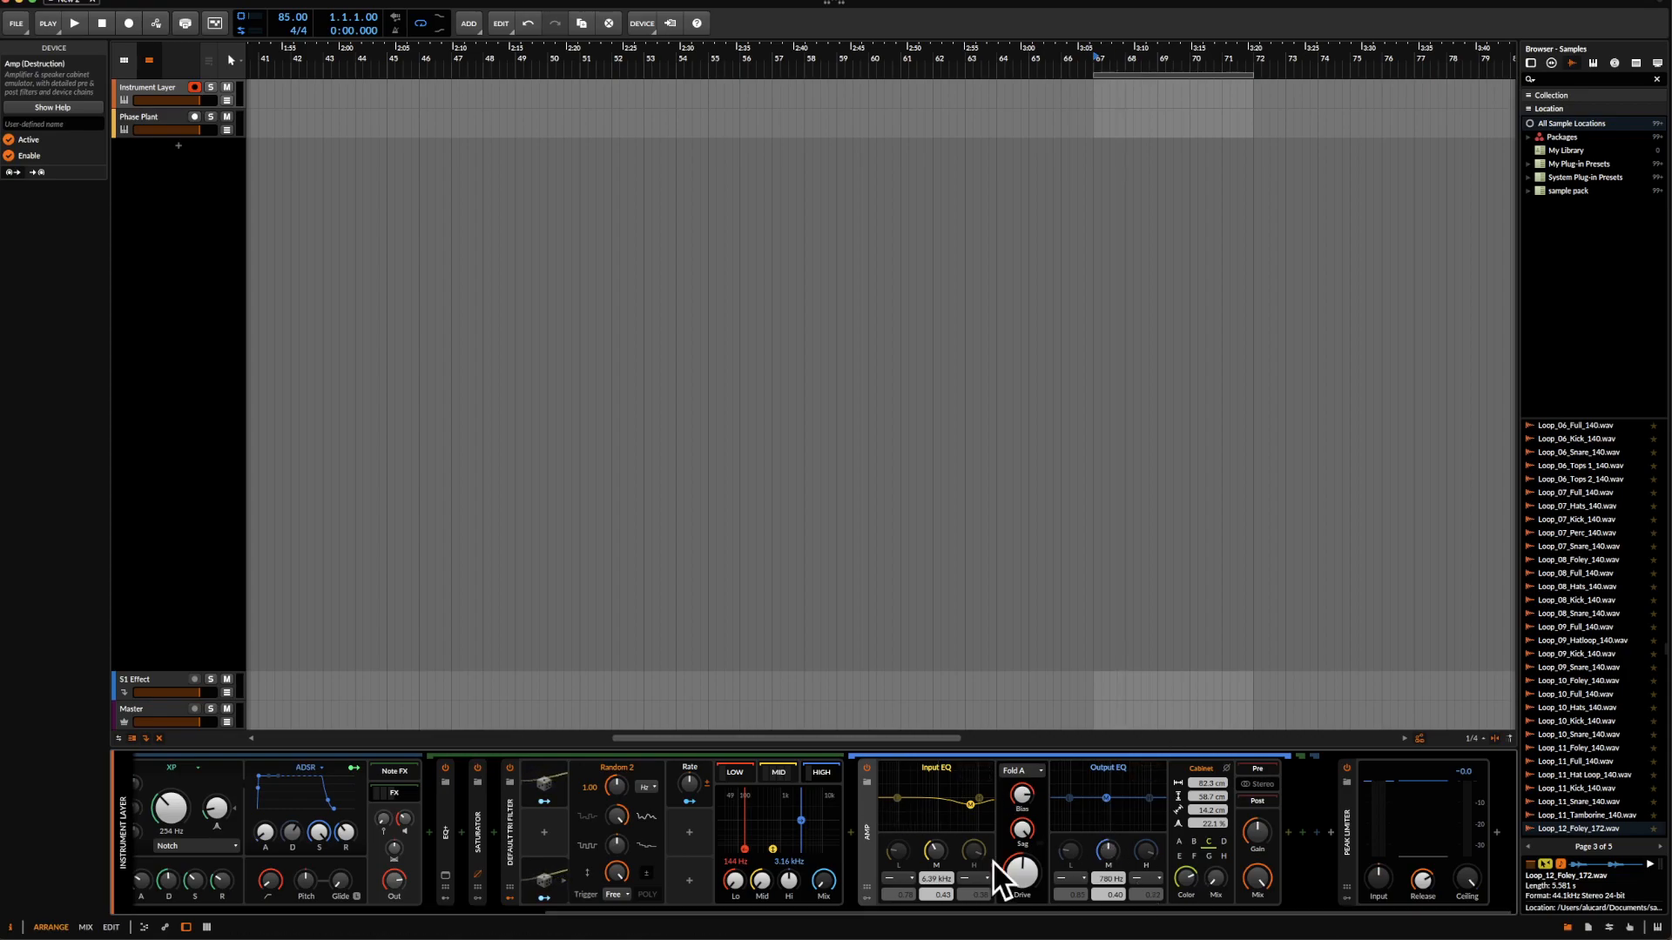
scroll(1177, 871, left, 5)
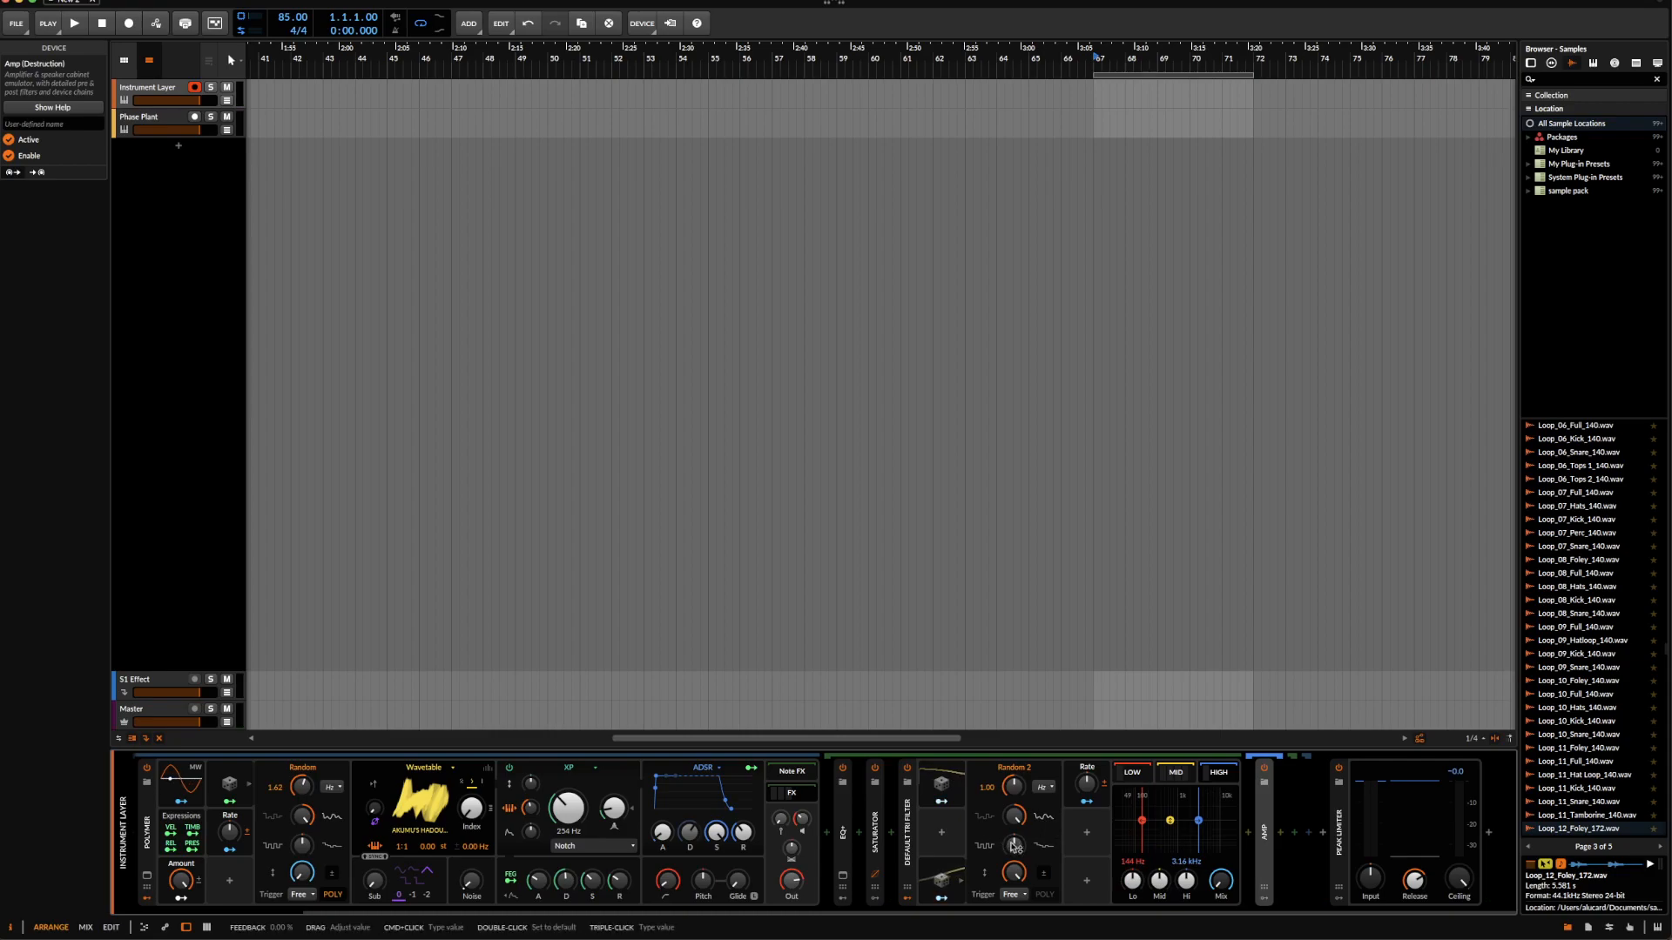
scroll(705, 841, left, 3)
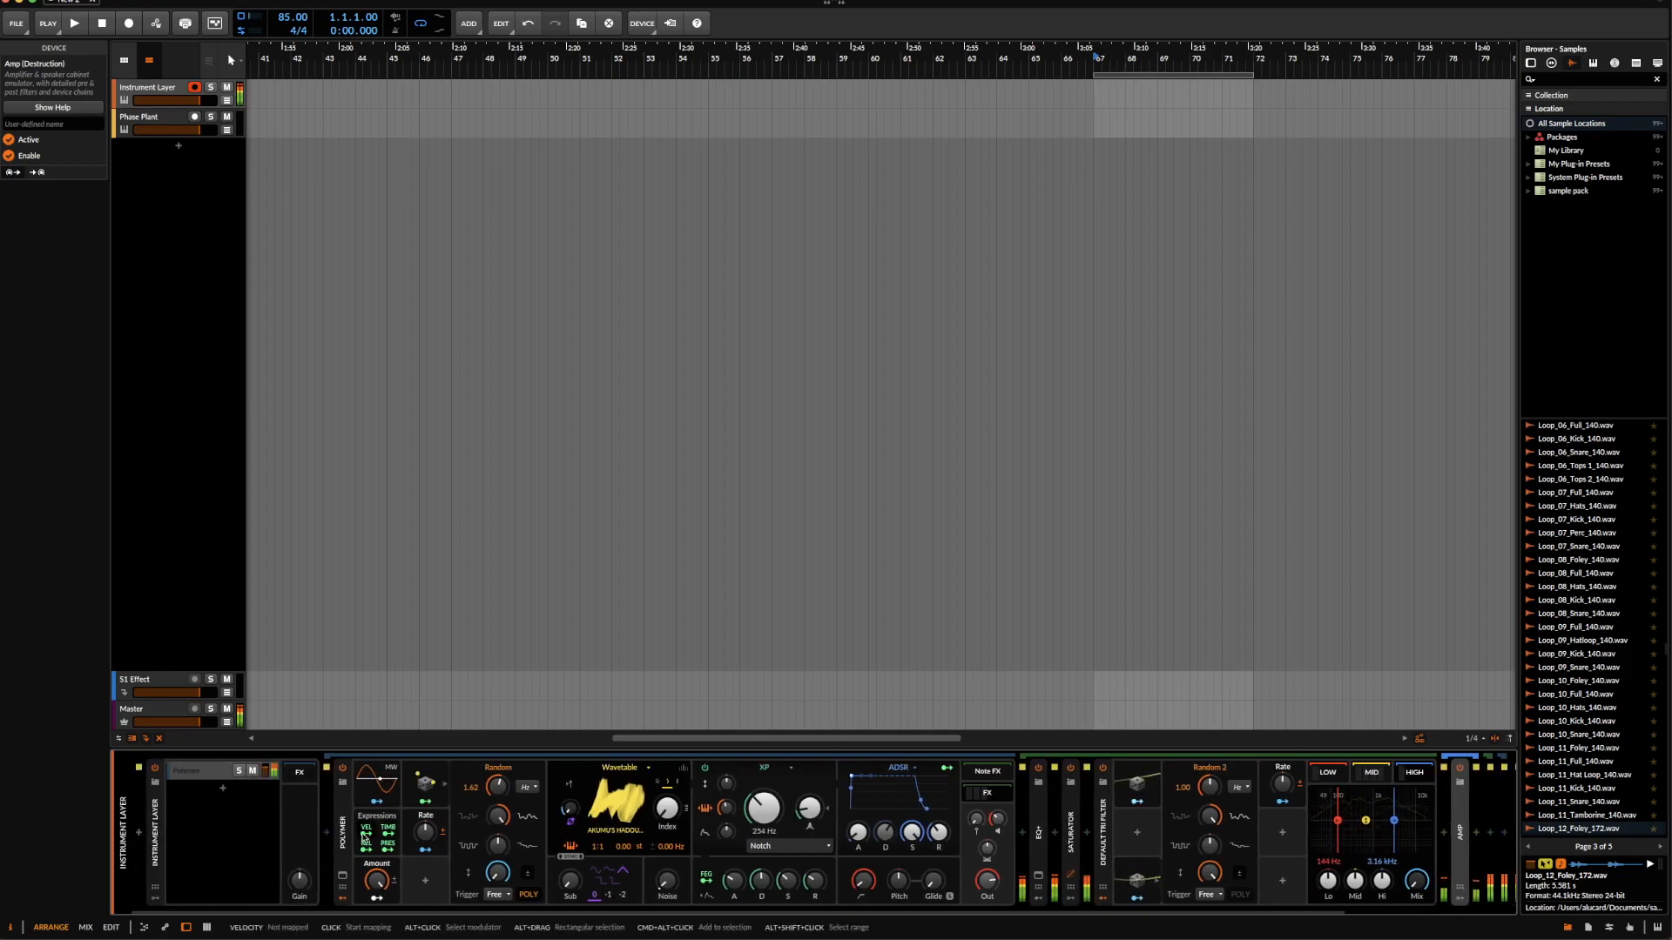
click(425, 833)
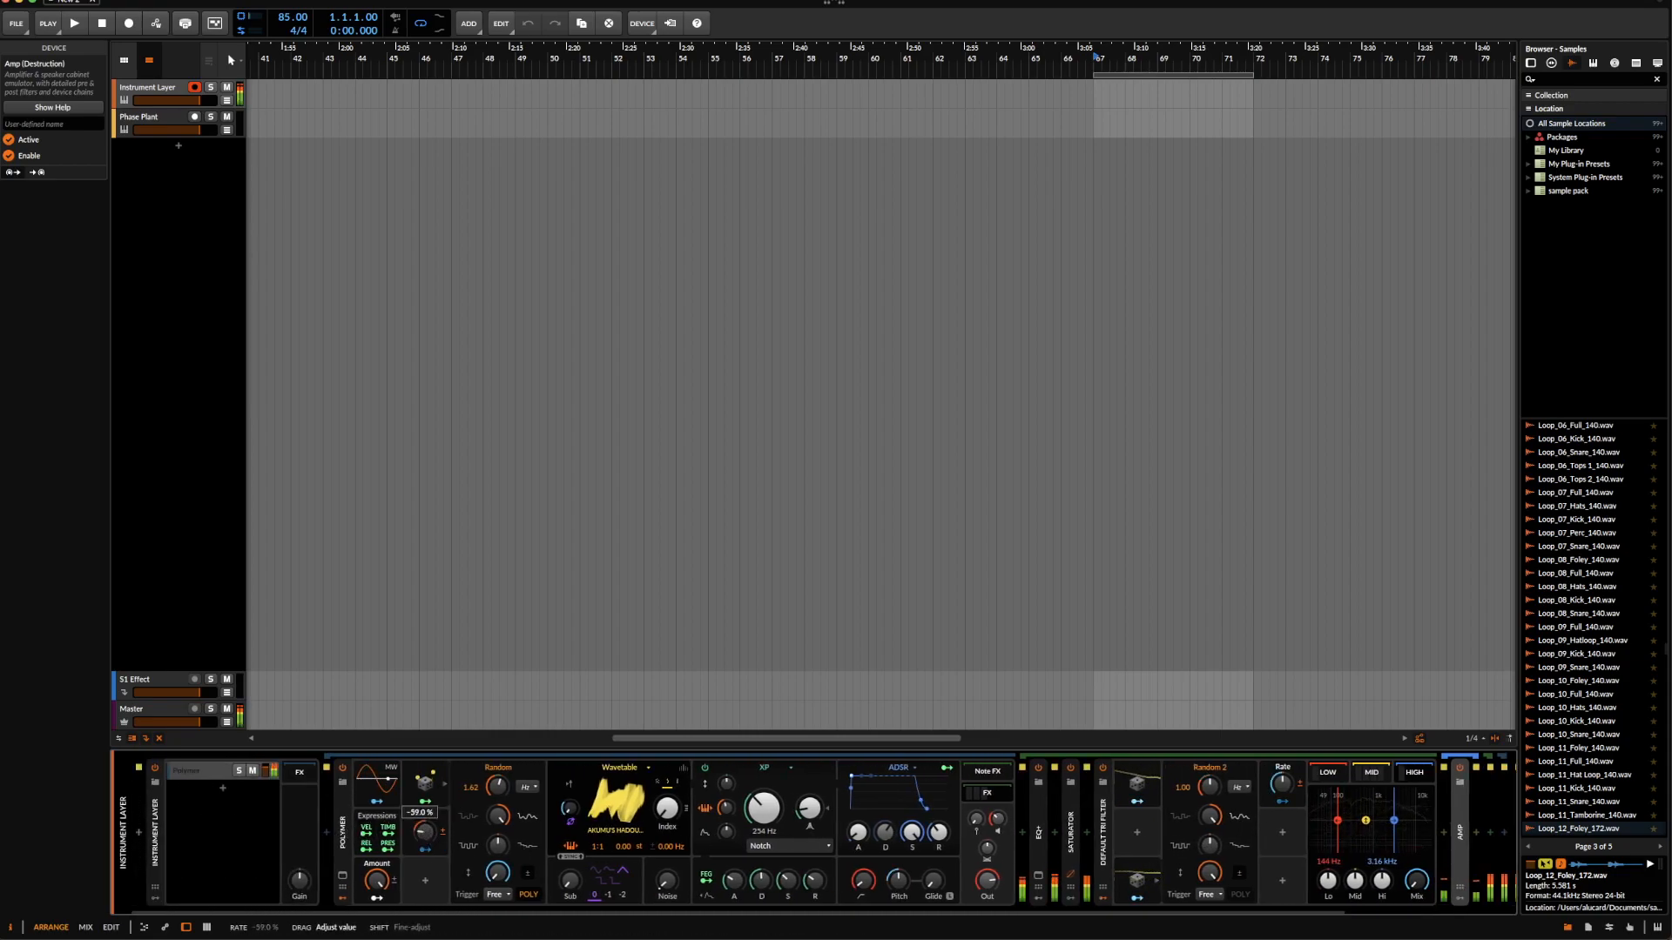
drag(426, 833, 426, 836)
scroll(659, 837, right, 5)
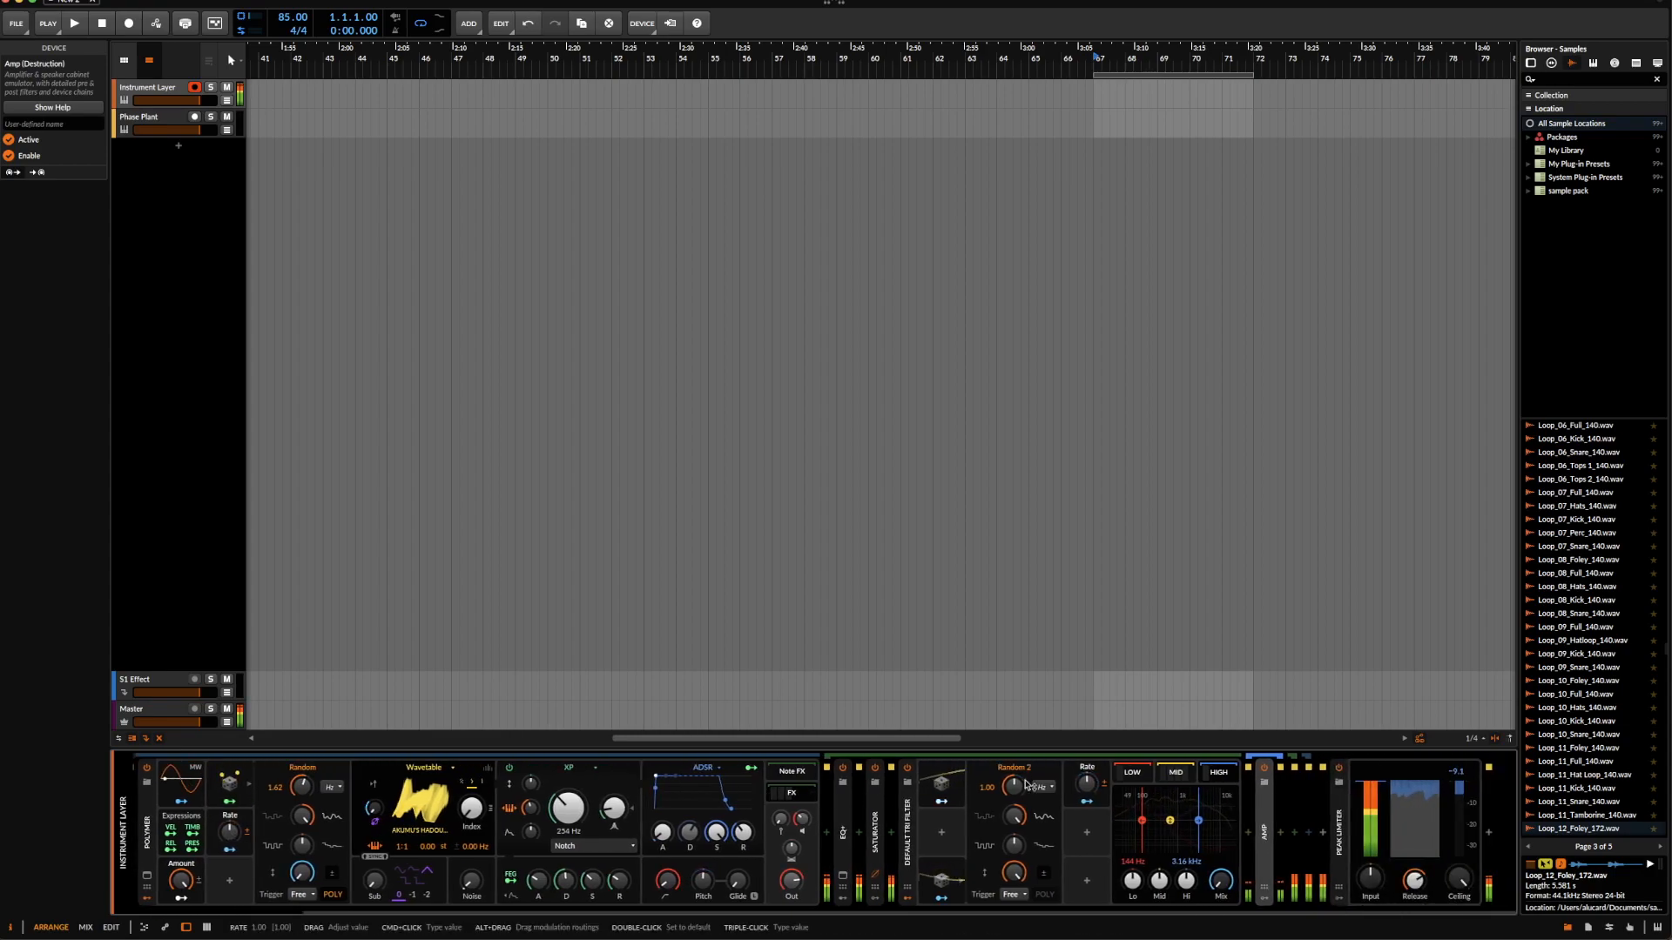
- Collapse DEFAULT TRI FILTER, insert a Multiband FX-2 container after it and set its band split to about 130 Hz
double_click(907, 827)
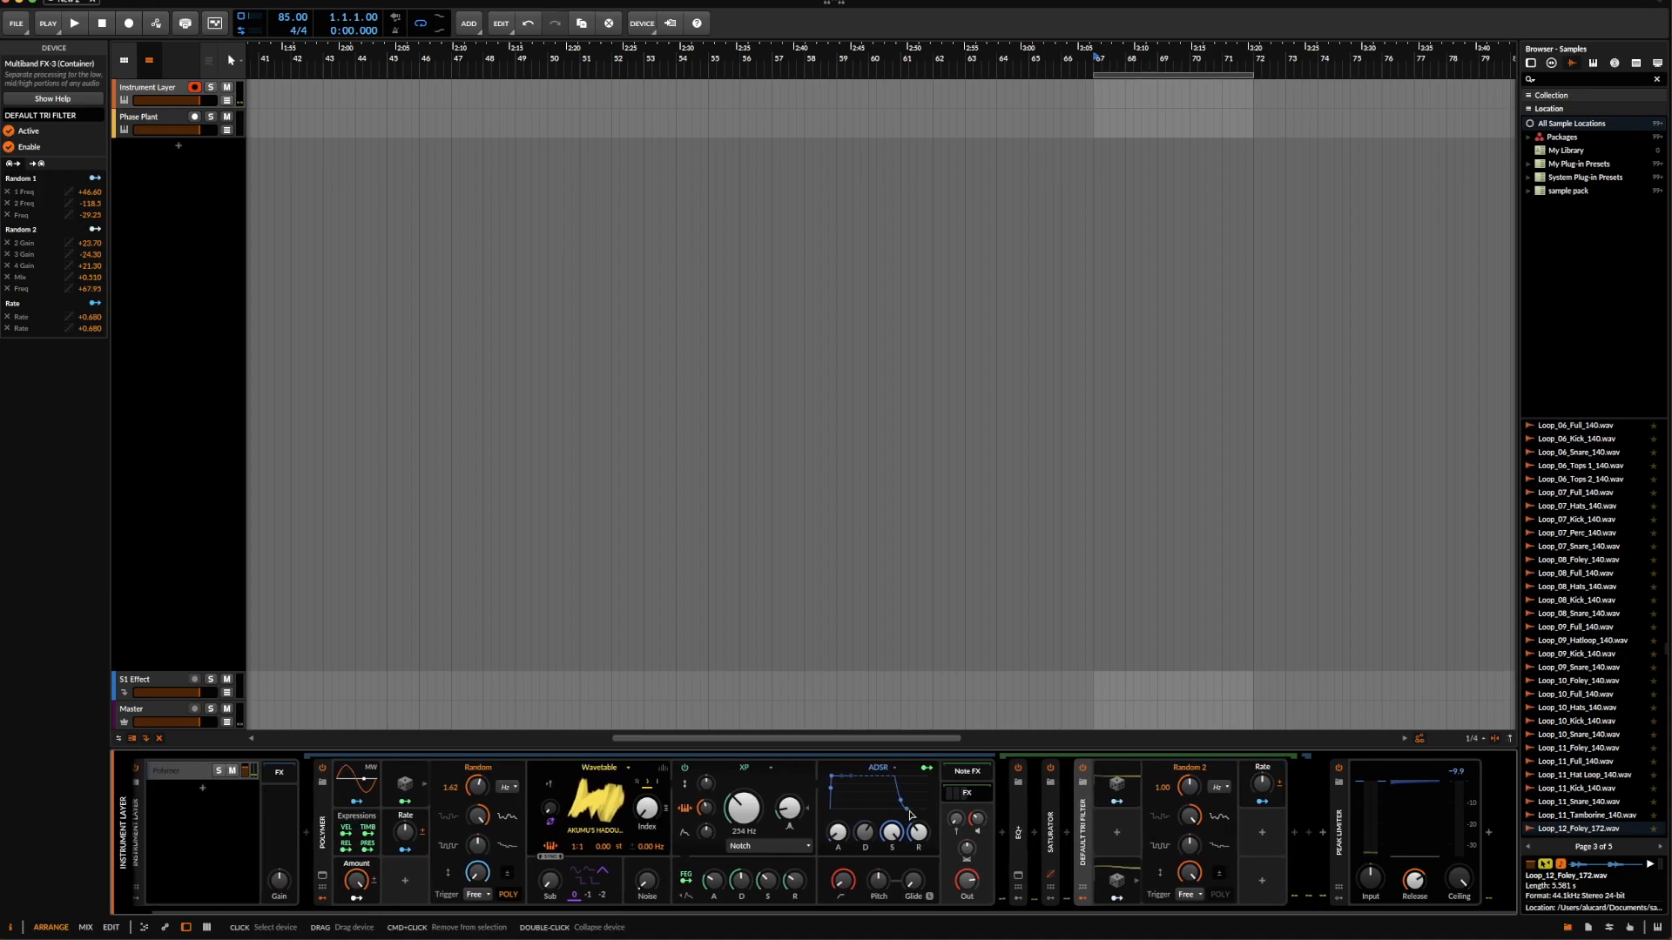
click(1306, 834)
text(FX)
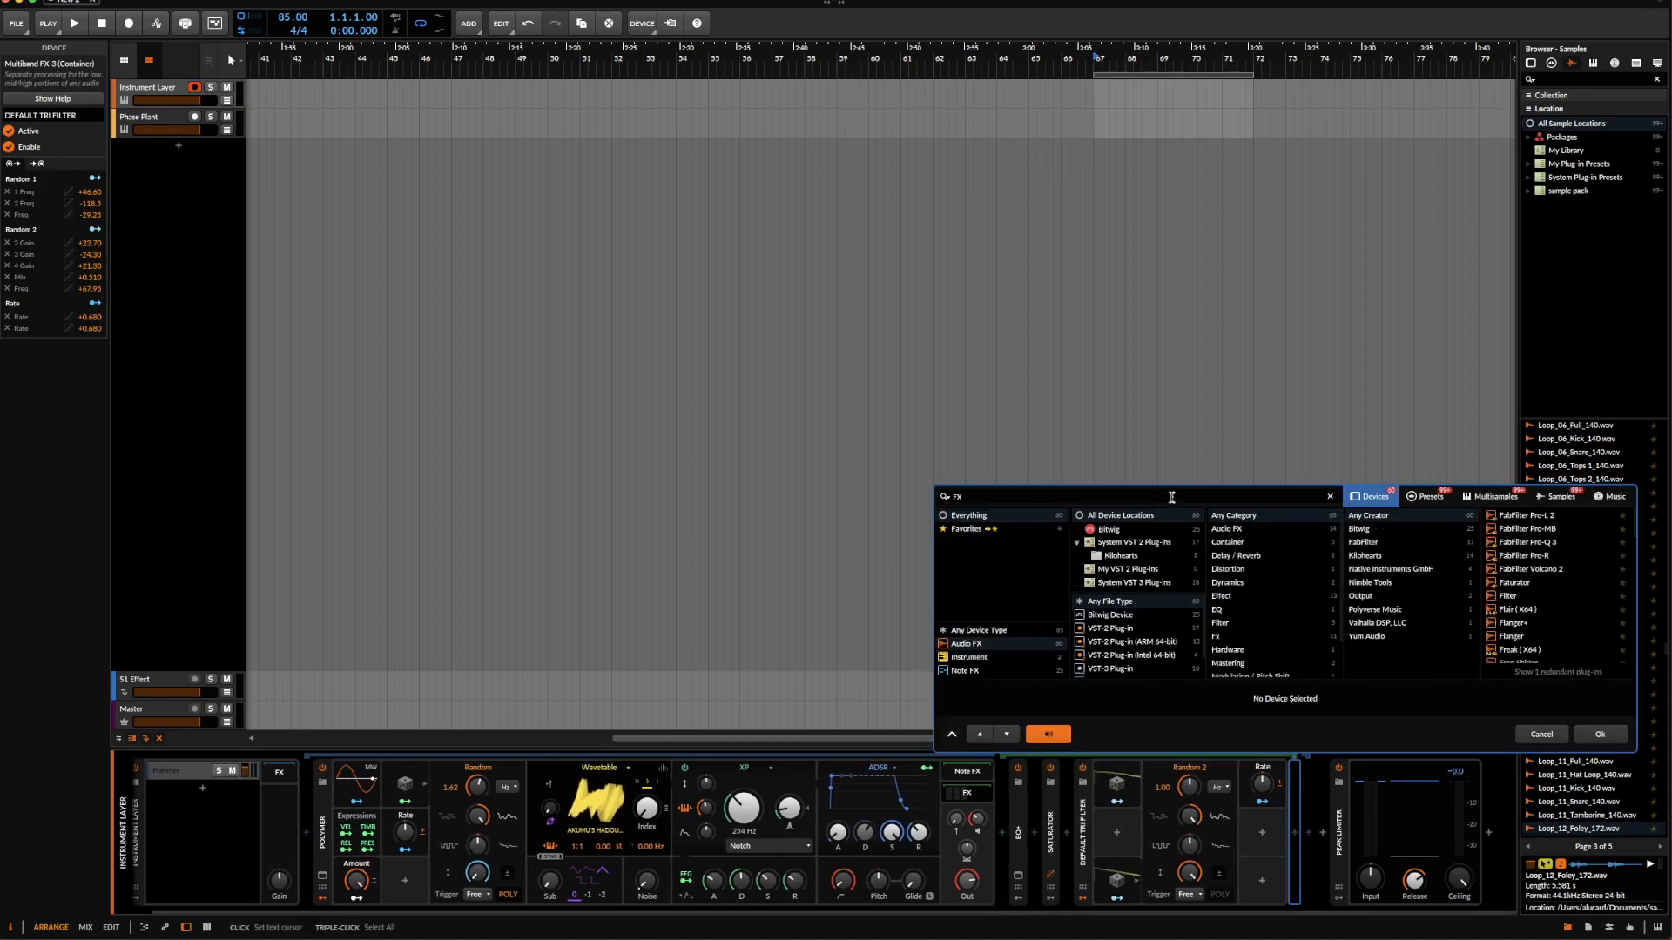
double_click(1513, 570)
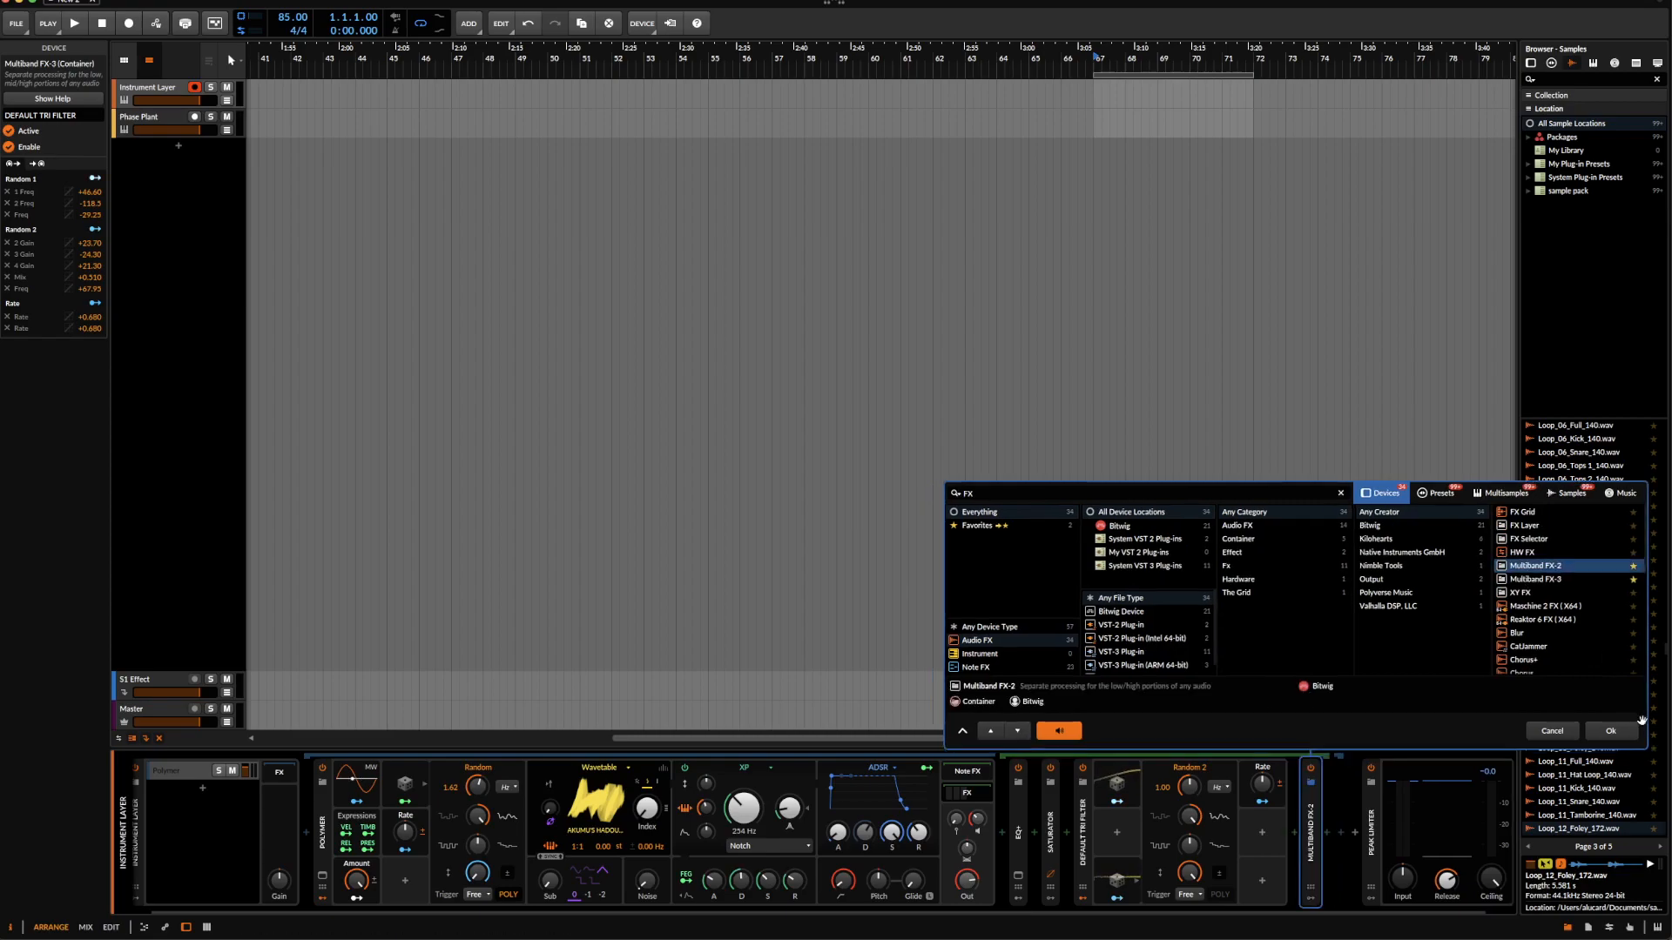
double_click(1310, 840)
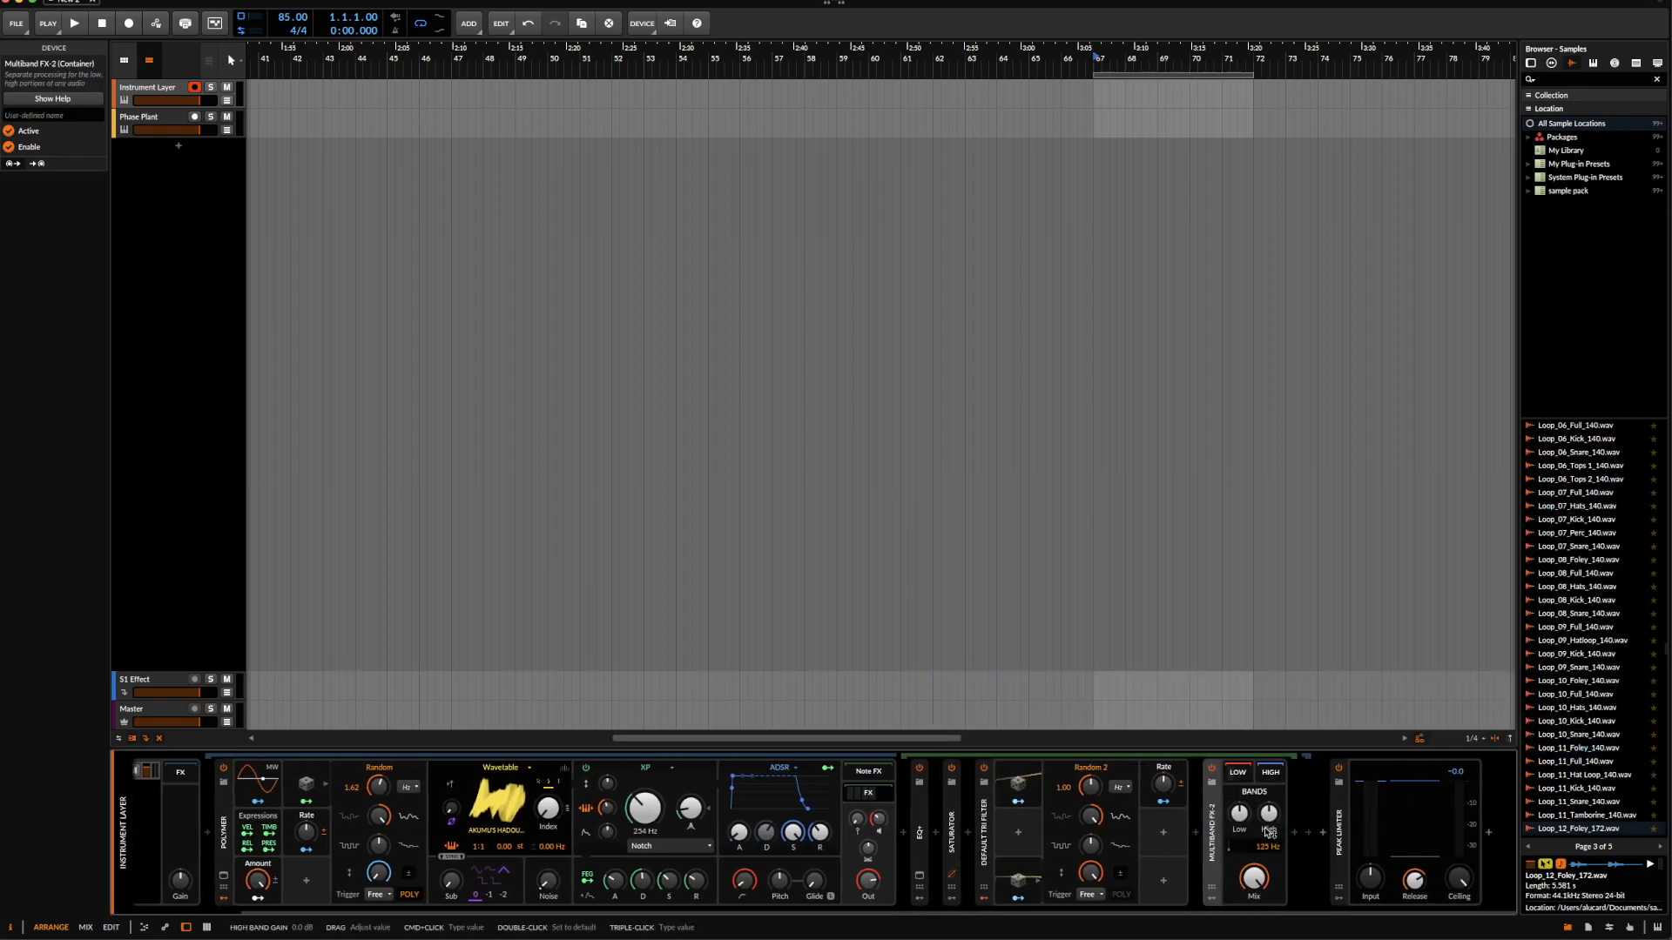
drag(1268, 849, 1268, 838)
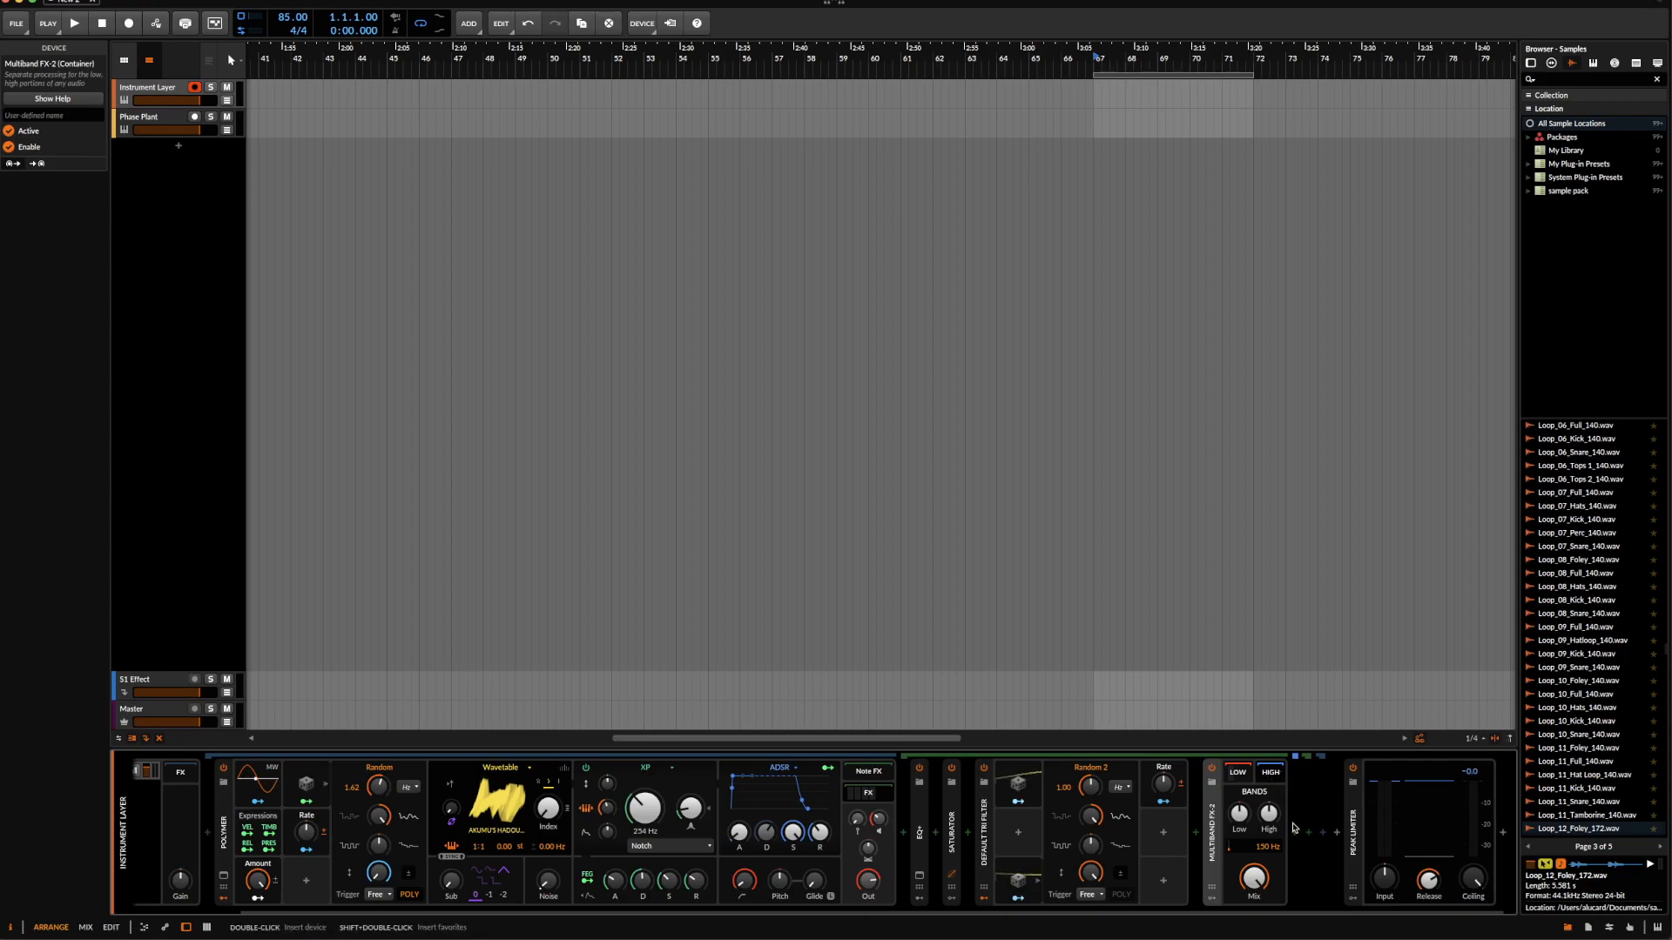
- Load the FILTER VERB preset into the Multiband FX-2 and set its band split to 141 Hz
click(1213, 784)
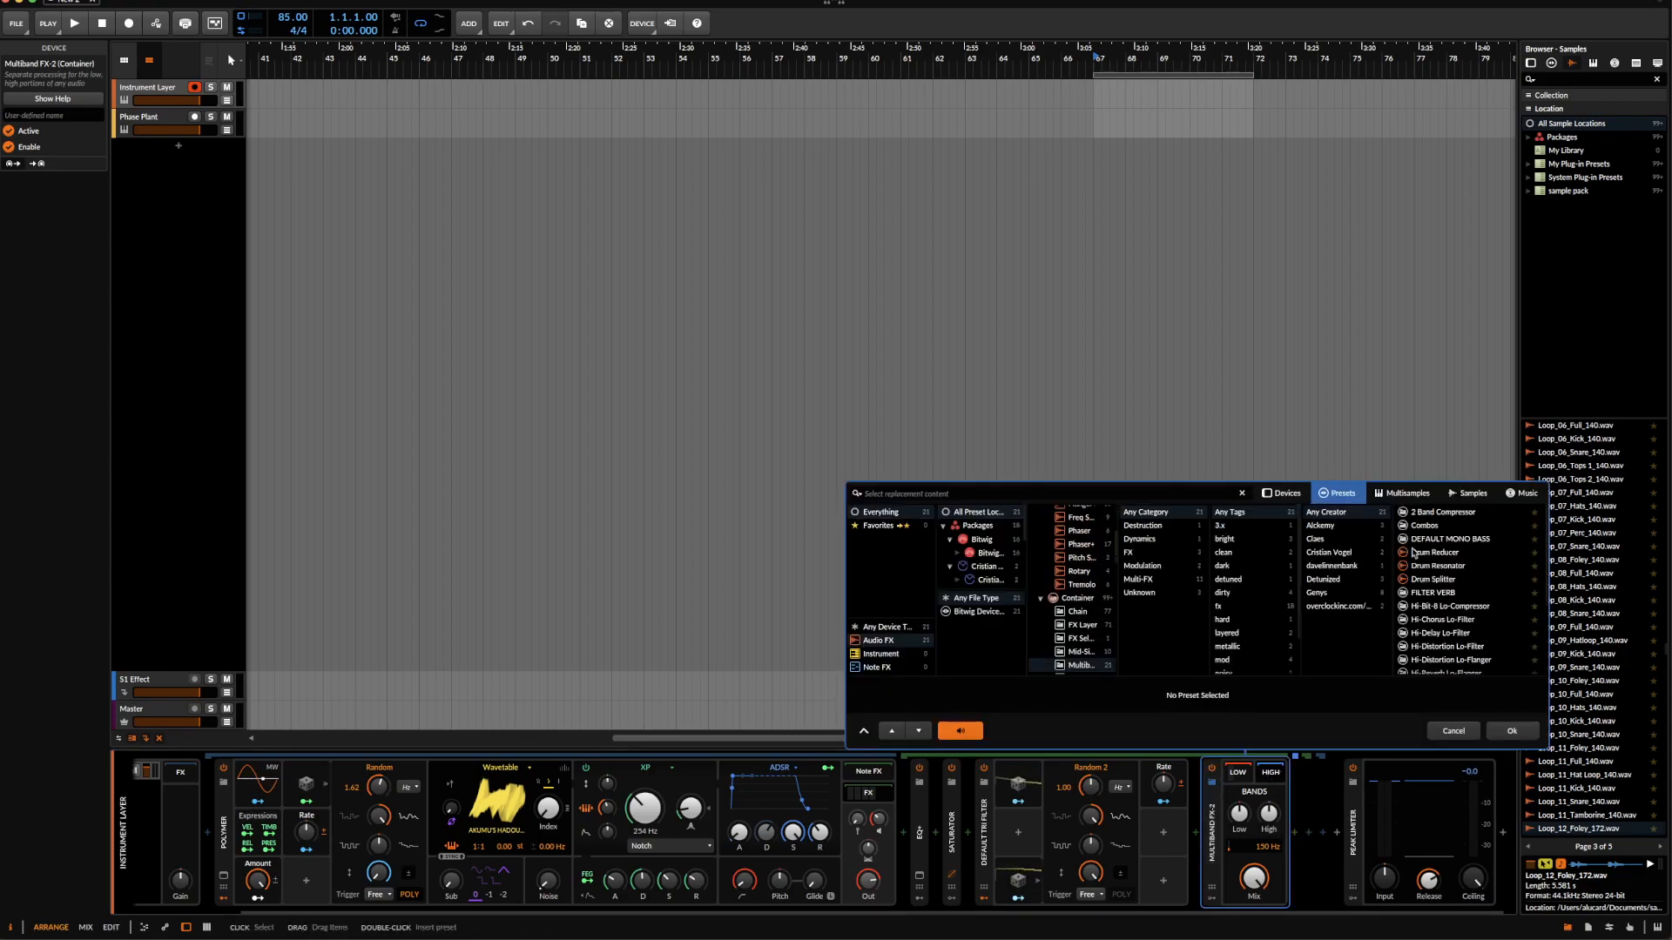
click(1433, 592)
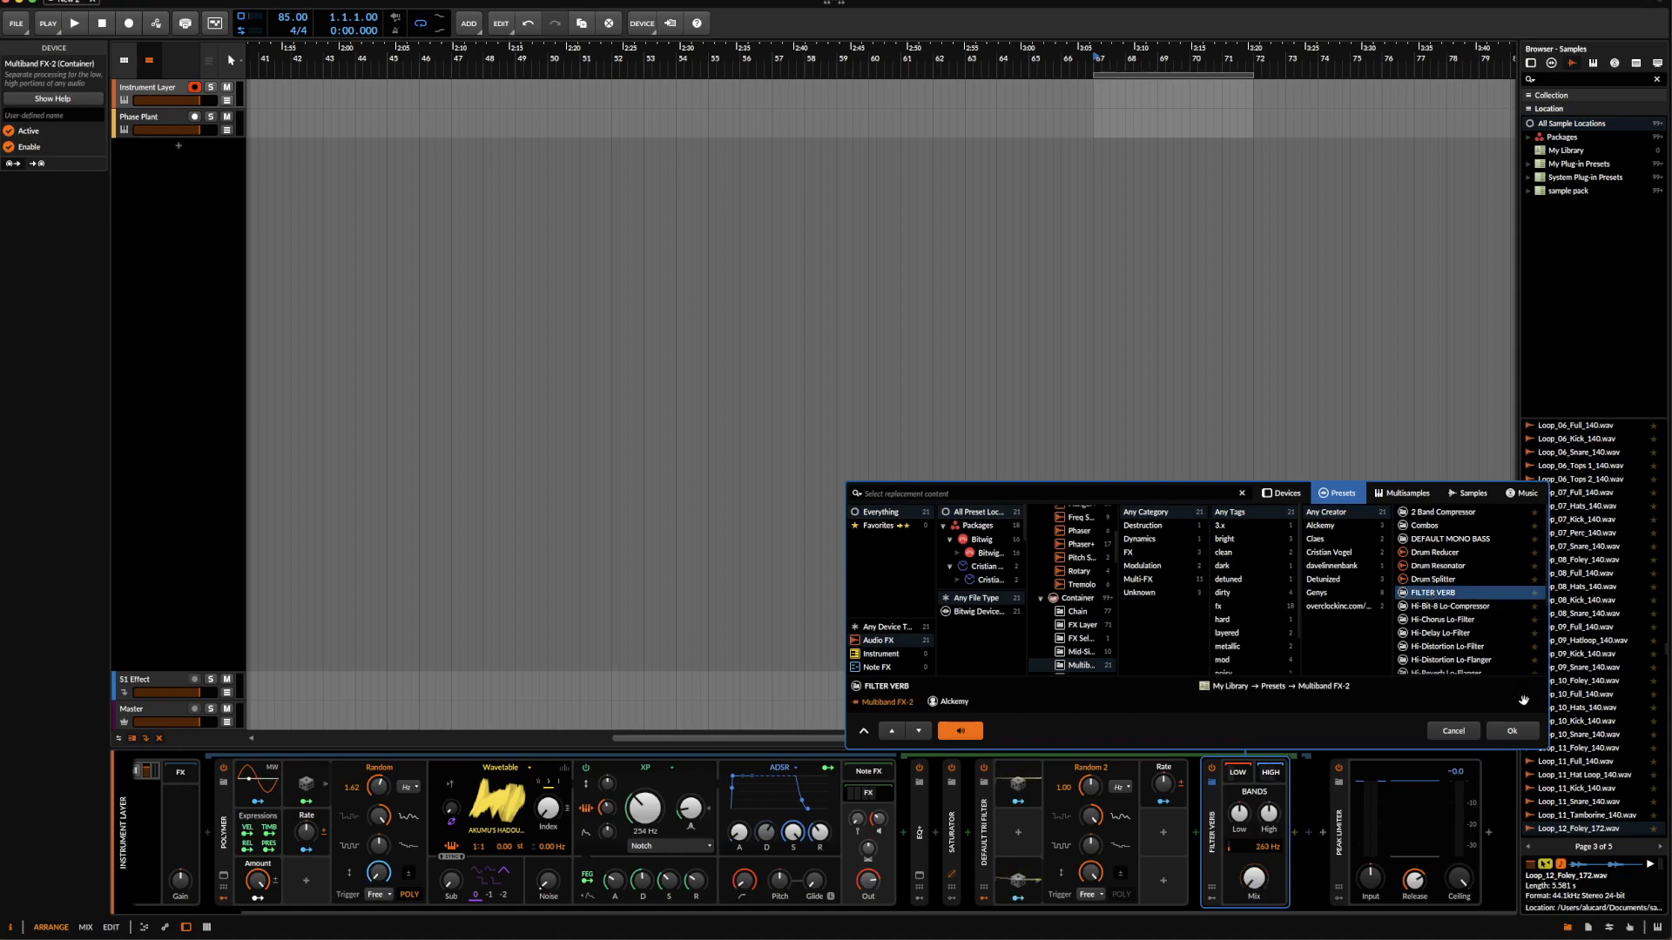
click(1510, 733)
drag(1123, 849, 1123, 884)
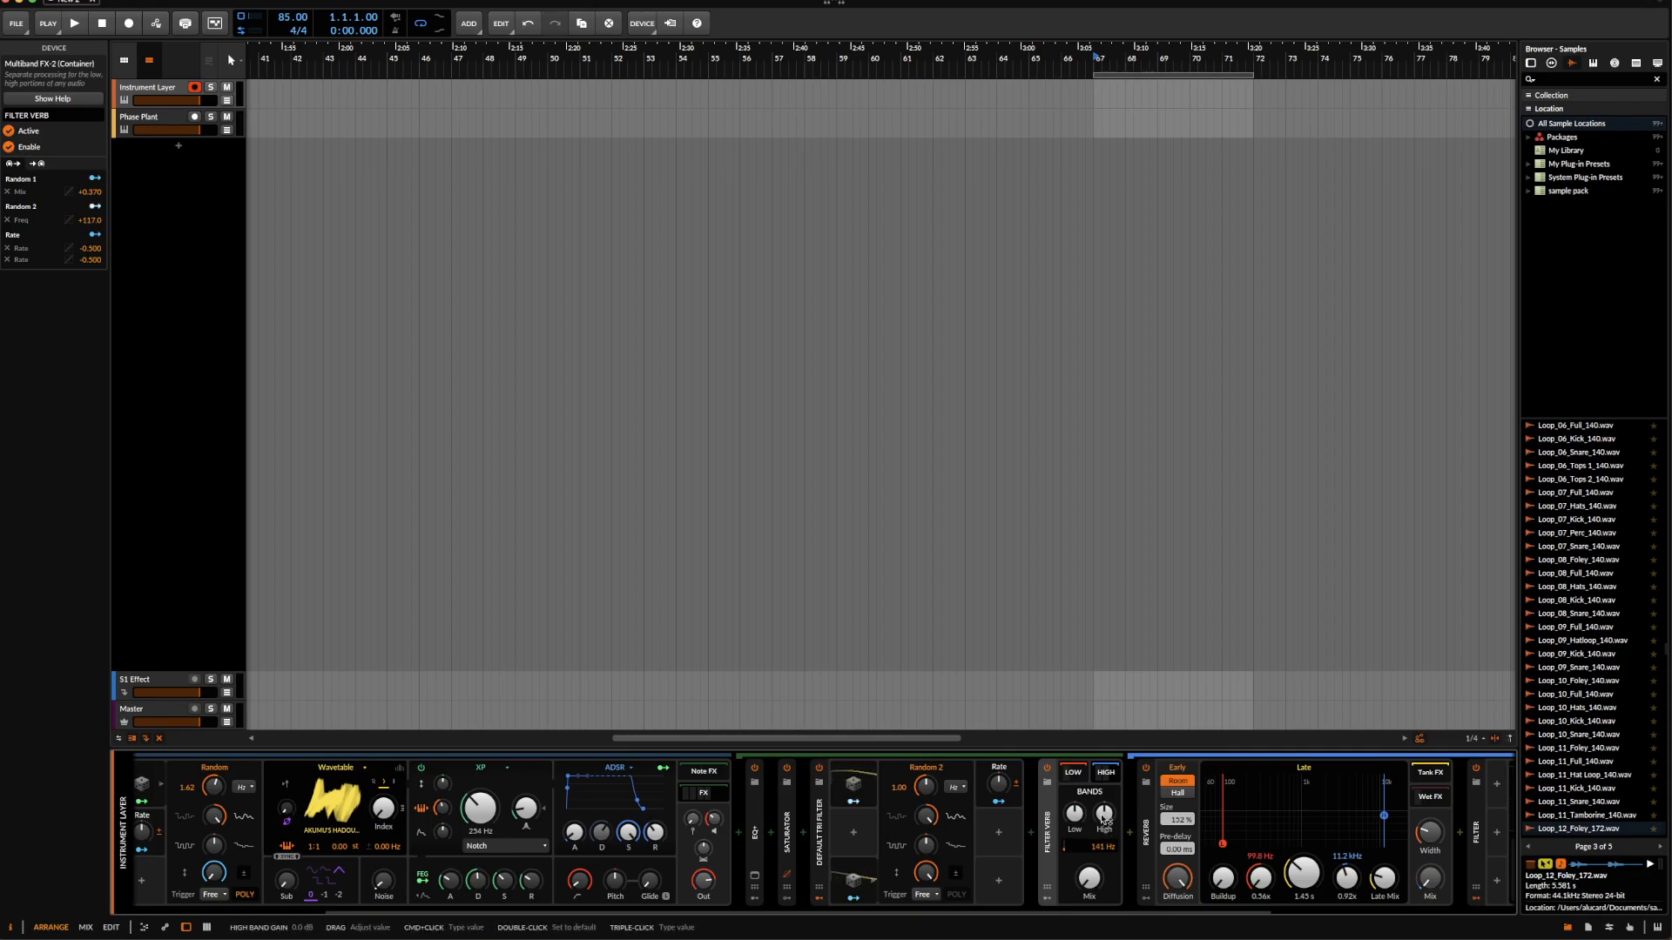
- Examine FILTER VERB's low and high band chains, including the Tool, Reverb and Filter, and the rest of the device chain
click(1073, 773)
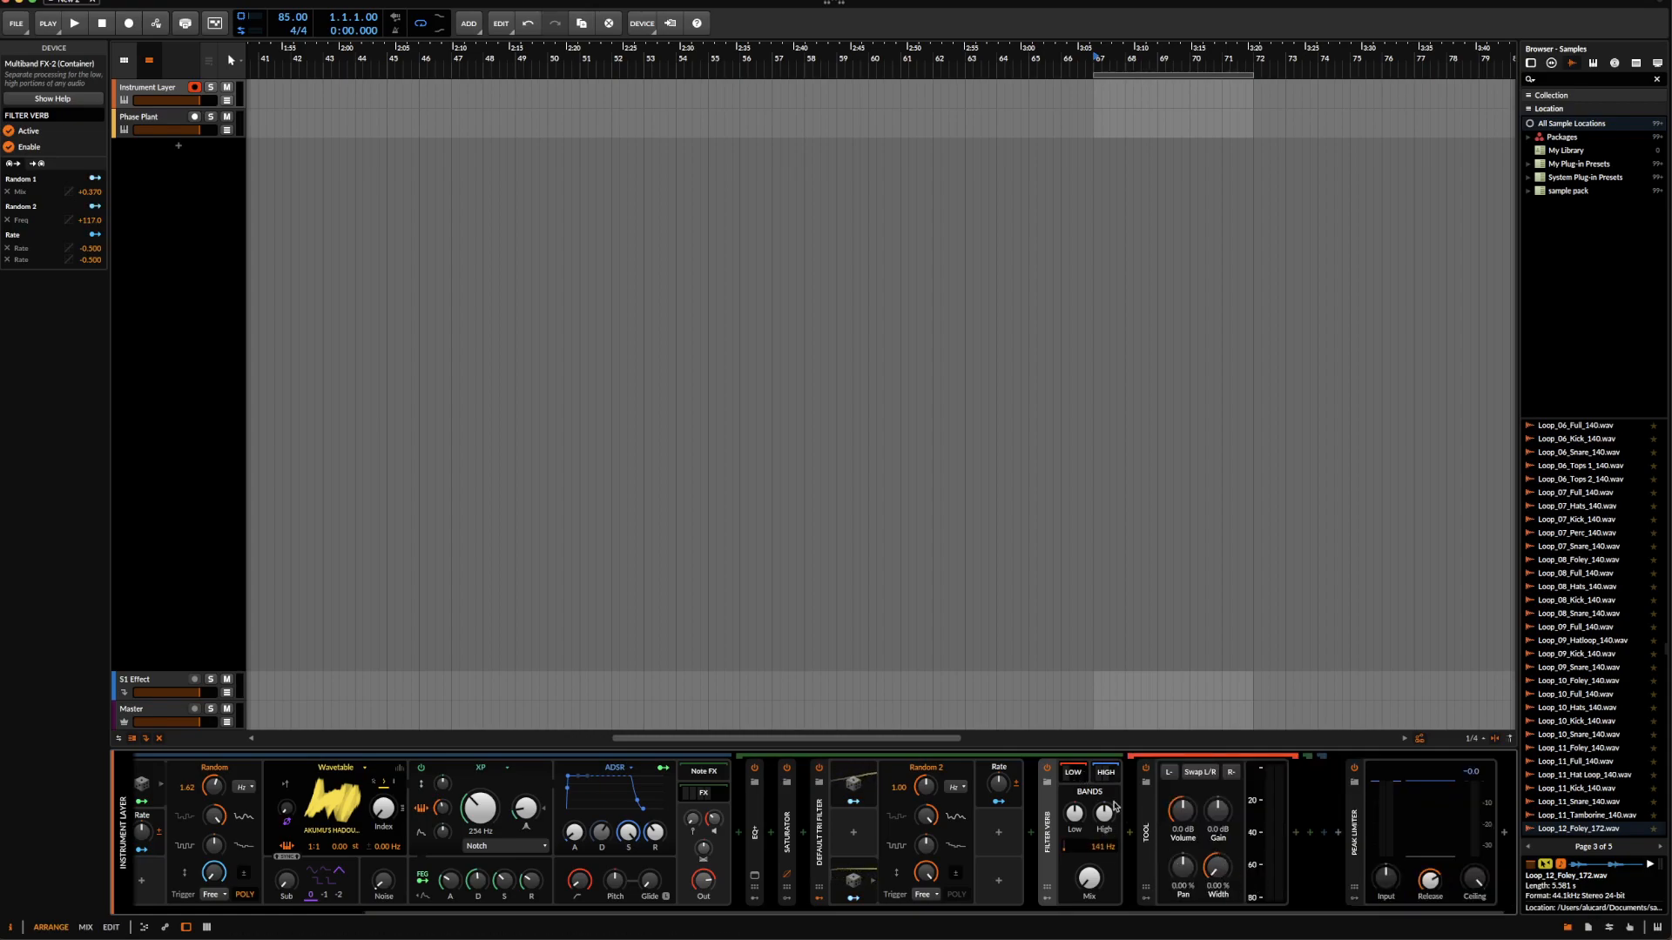
click(1105, 773)
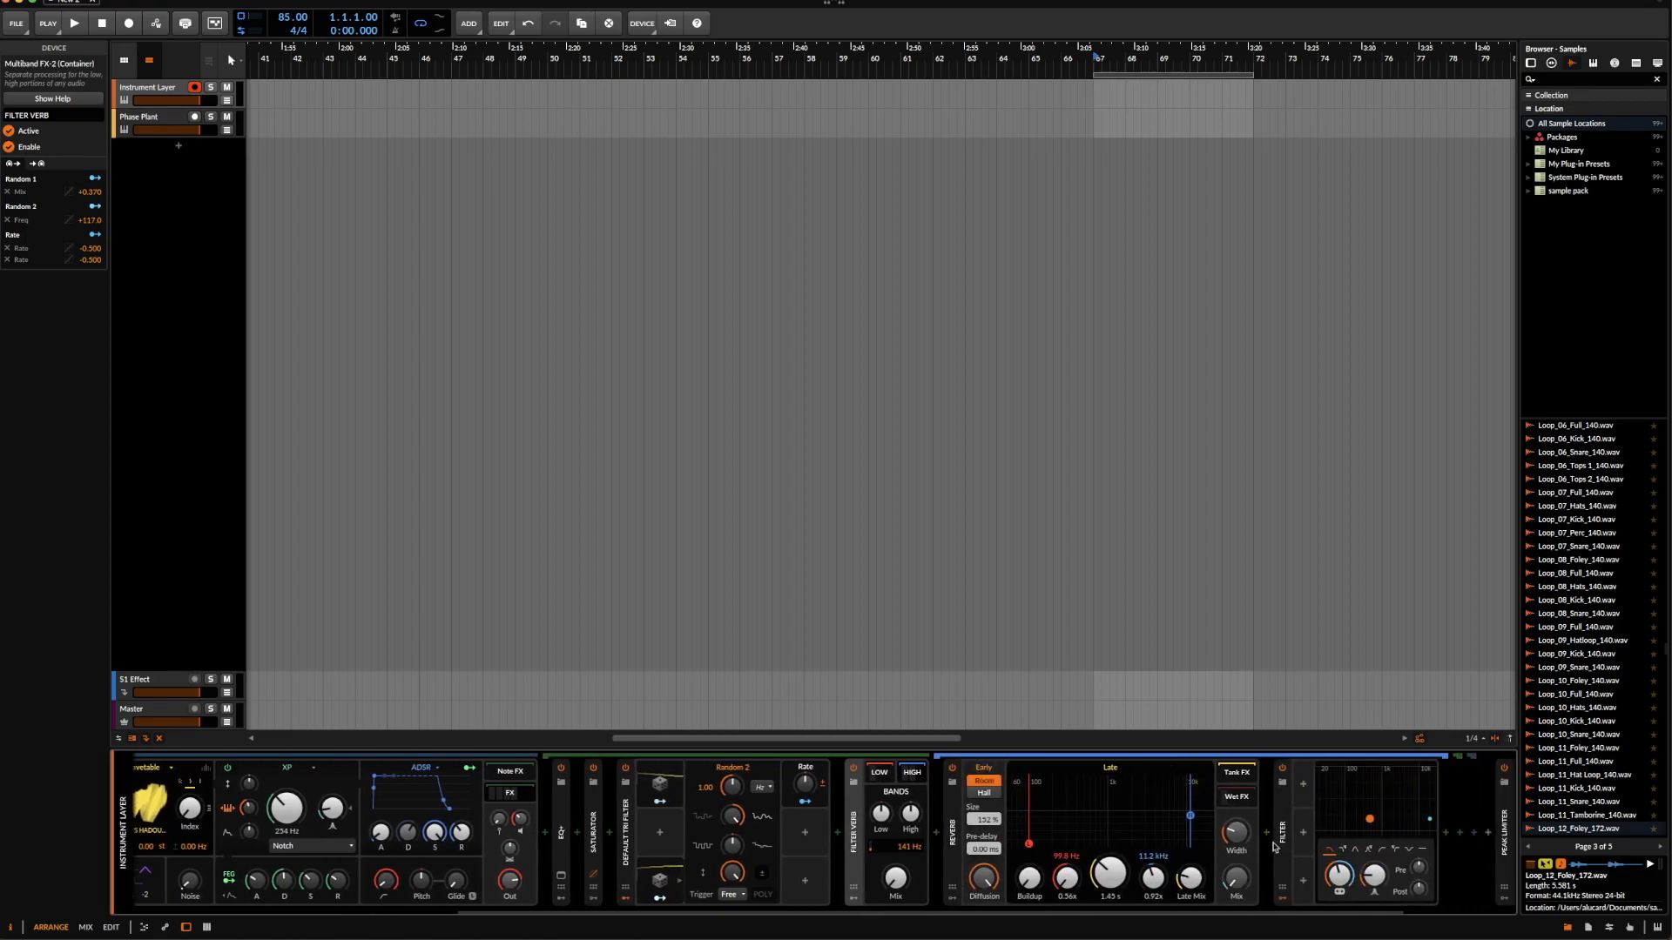
drag(986, 879, 986, 880)
scroll(1313, 889, right, 2)
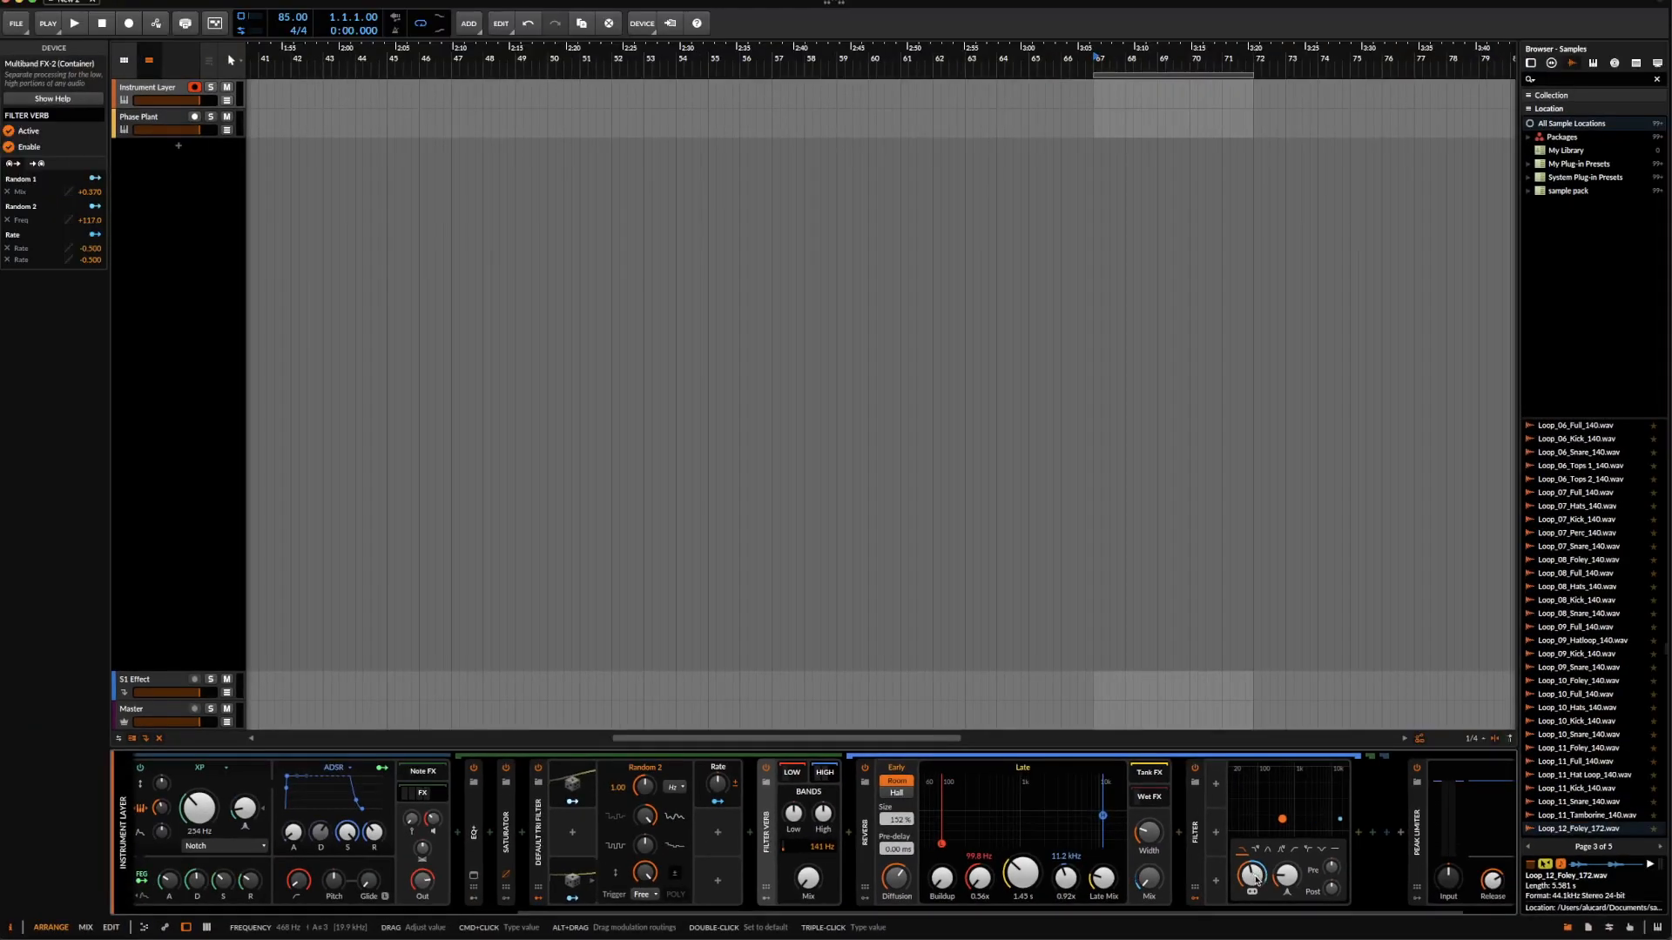
scroll(544, 835, left, 5)
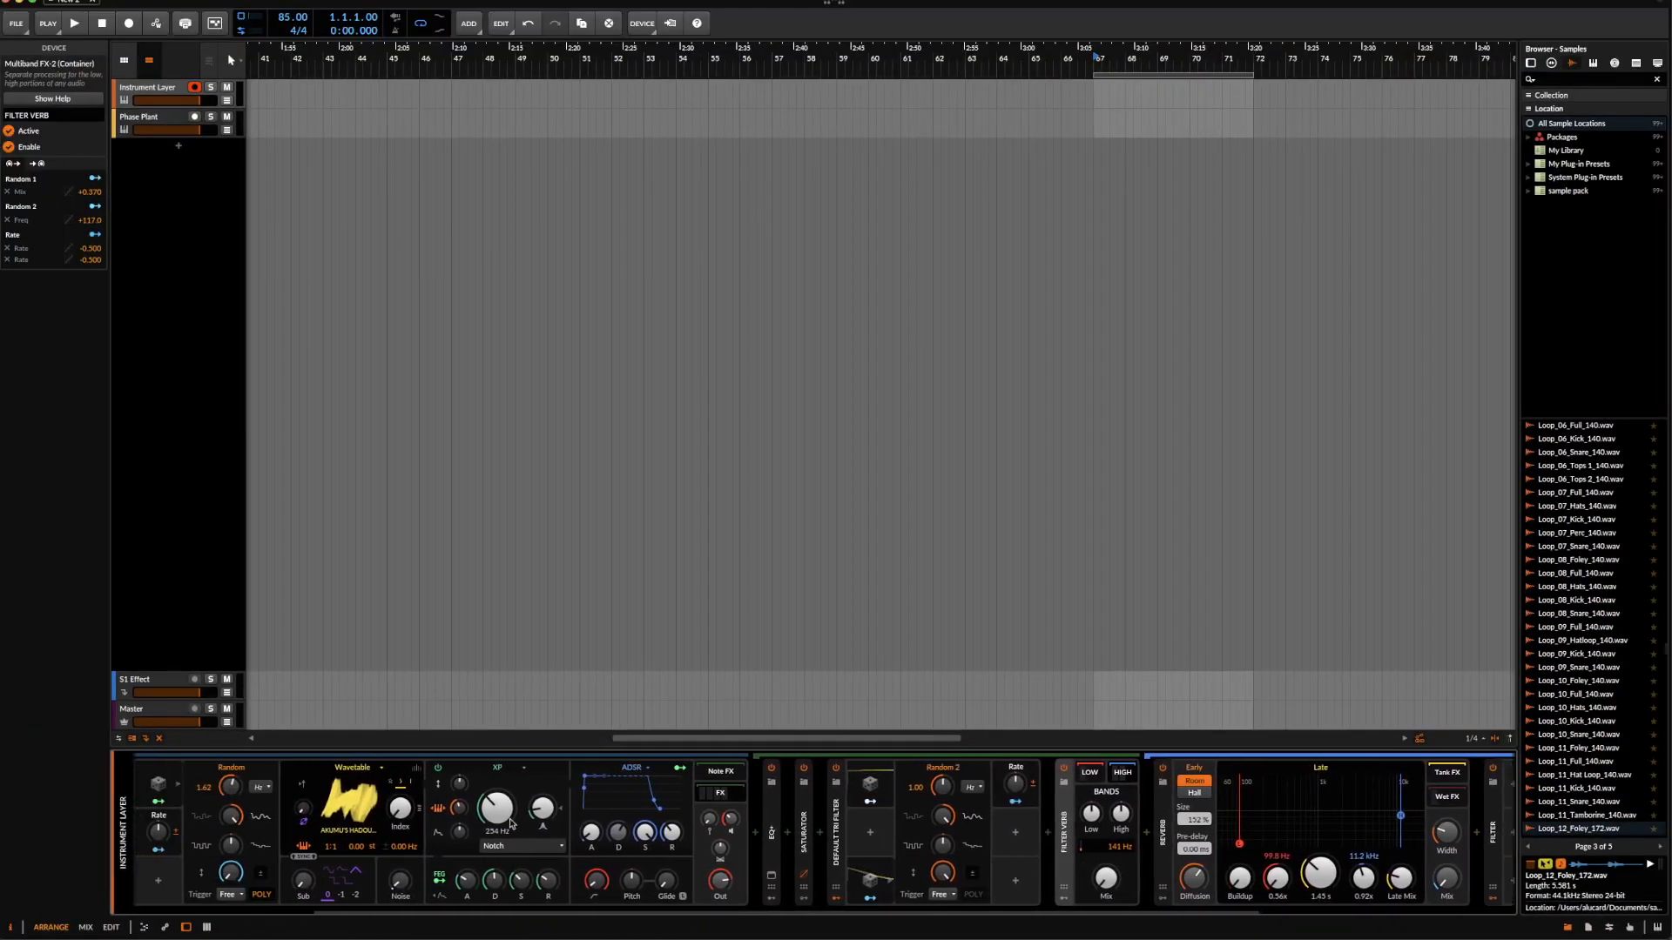
scroll(710, 820, right, 6)
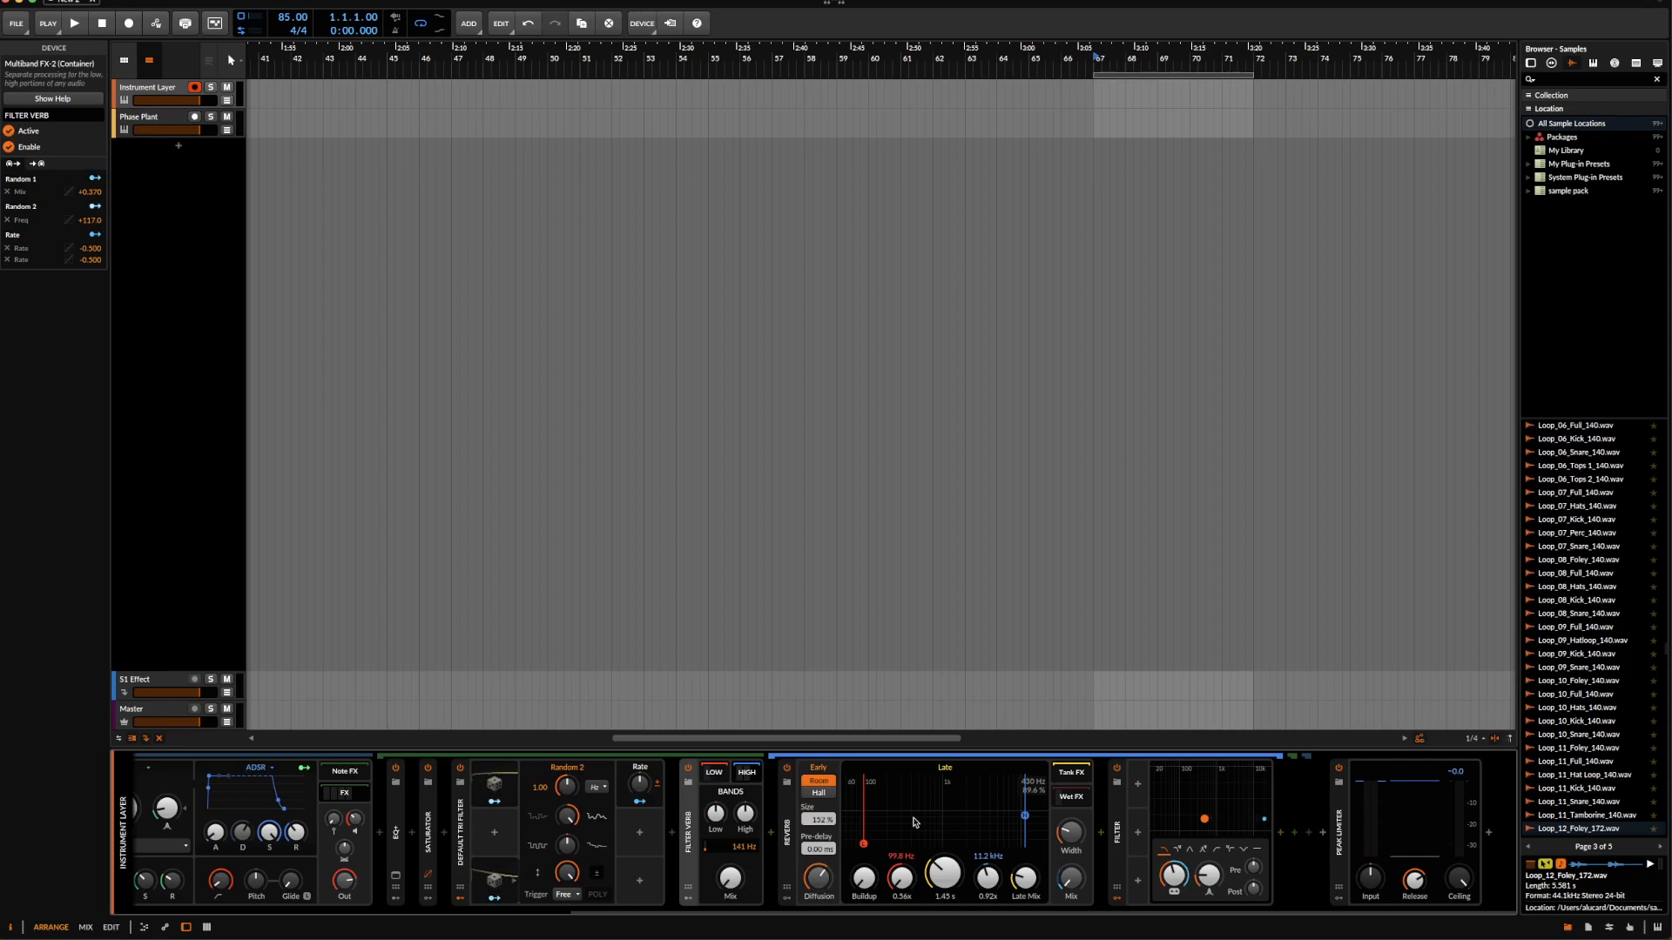
scroll(914, 821, left, 5)
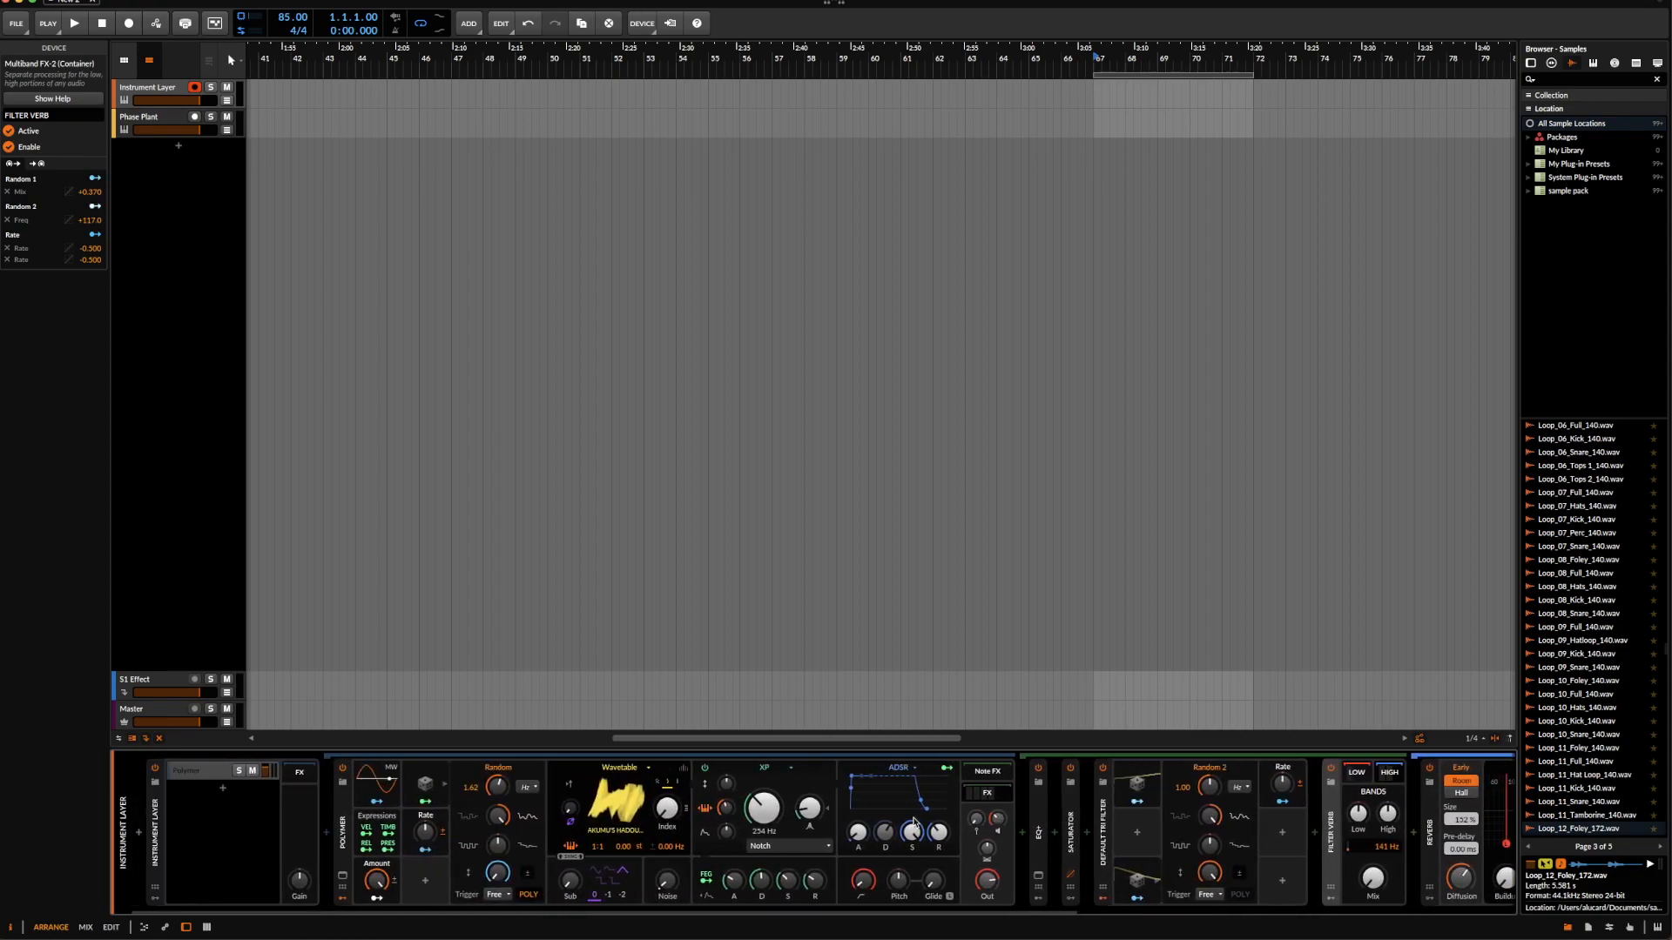
scroll(913, 822, right, 5)
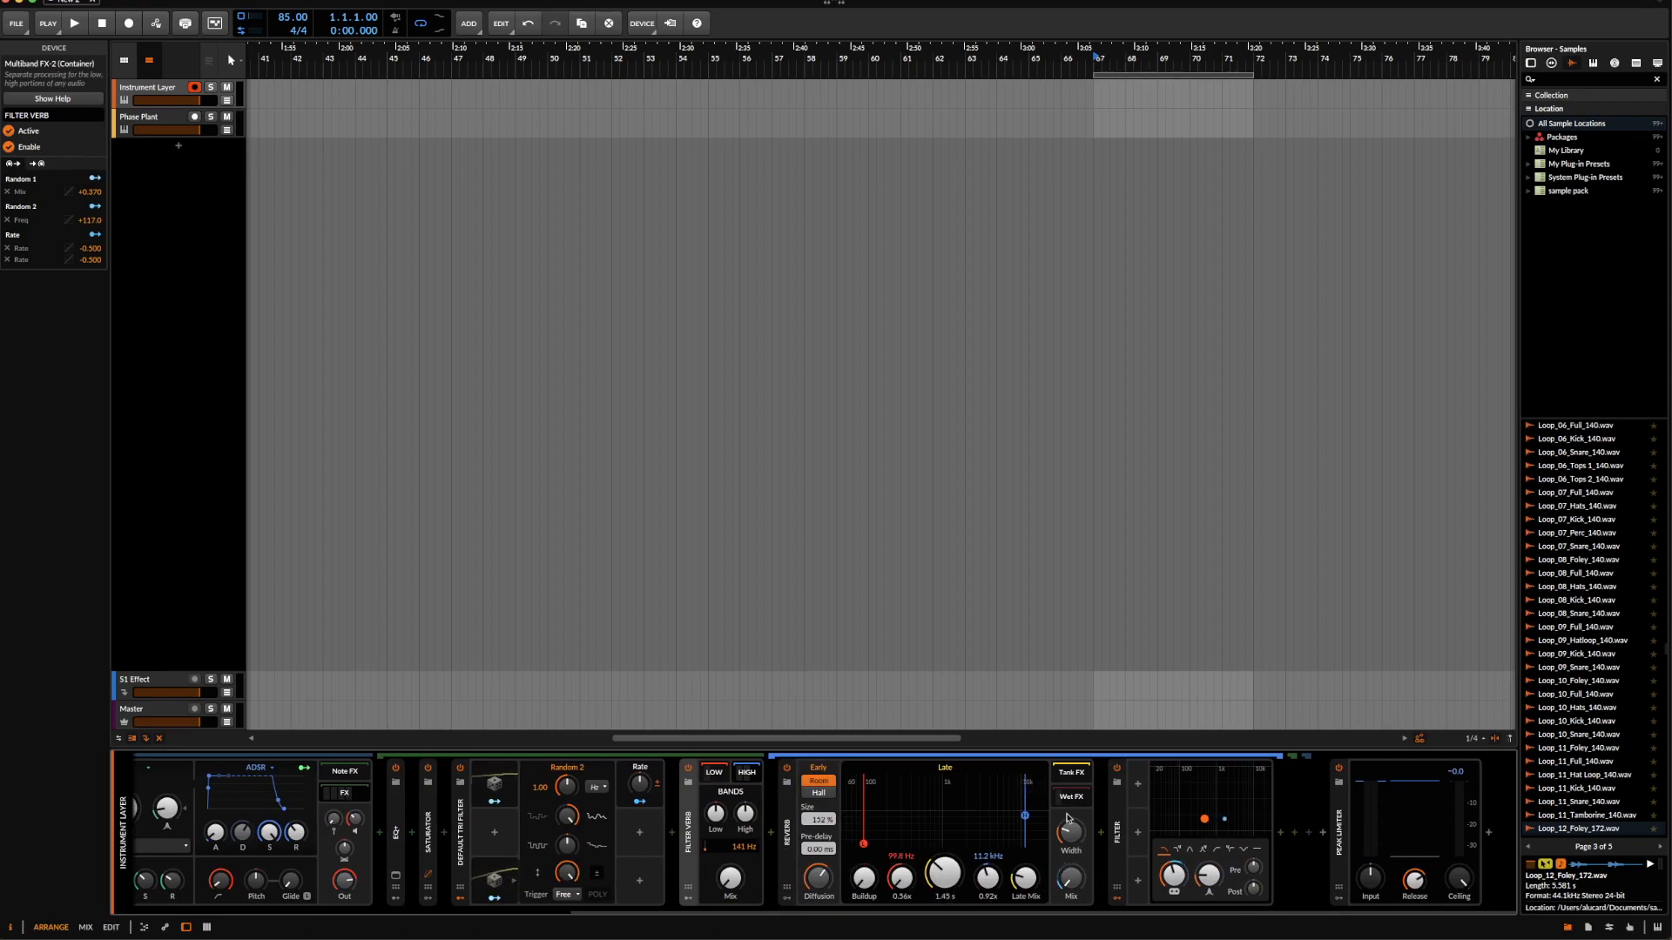
scroll(938, 806, left, 13)
scroll(937, 805, left, 3)
scroll(601, 848, right, 5)
scroll(333, 886, left, 5)
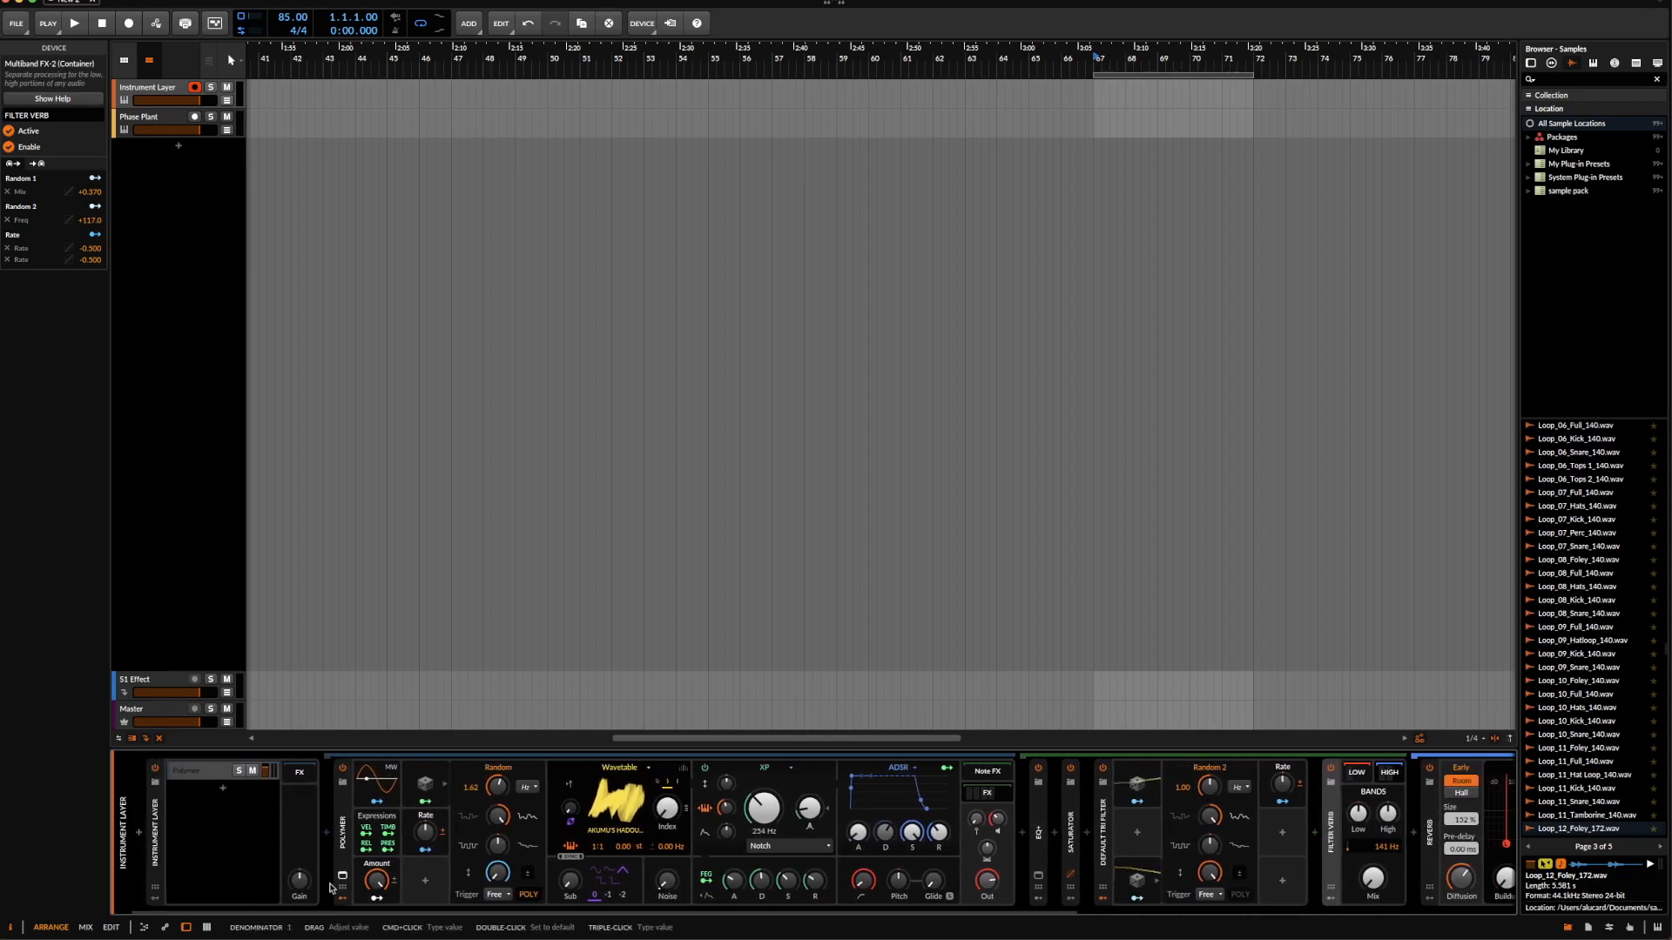
- Map the Polymer's Amount macro to the overall Mix of FILTER VERB
click(378, 899)
scroll(942, 892, right, 15)
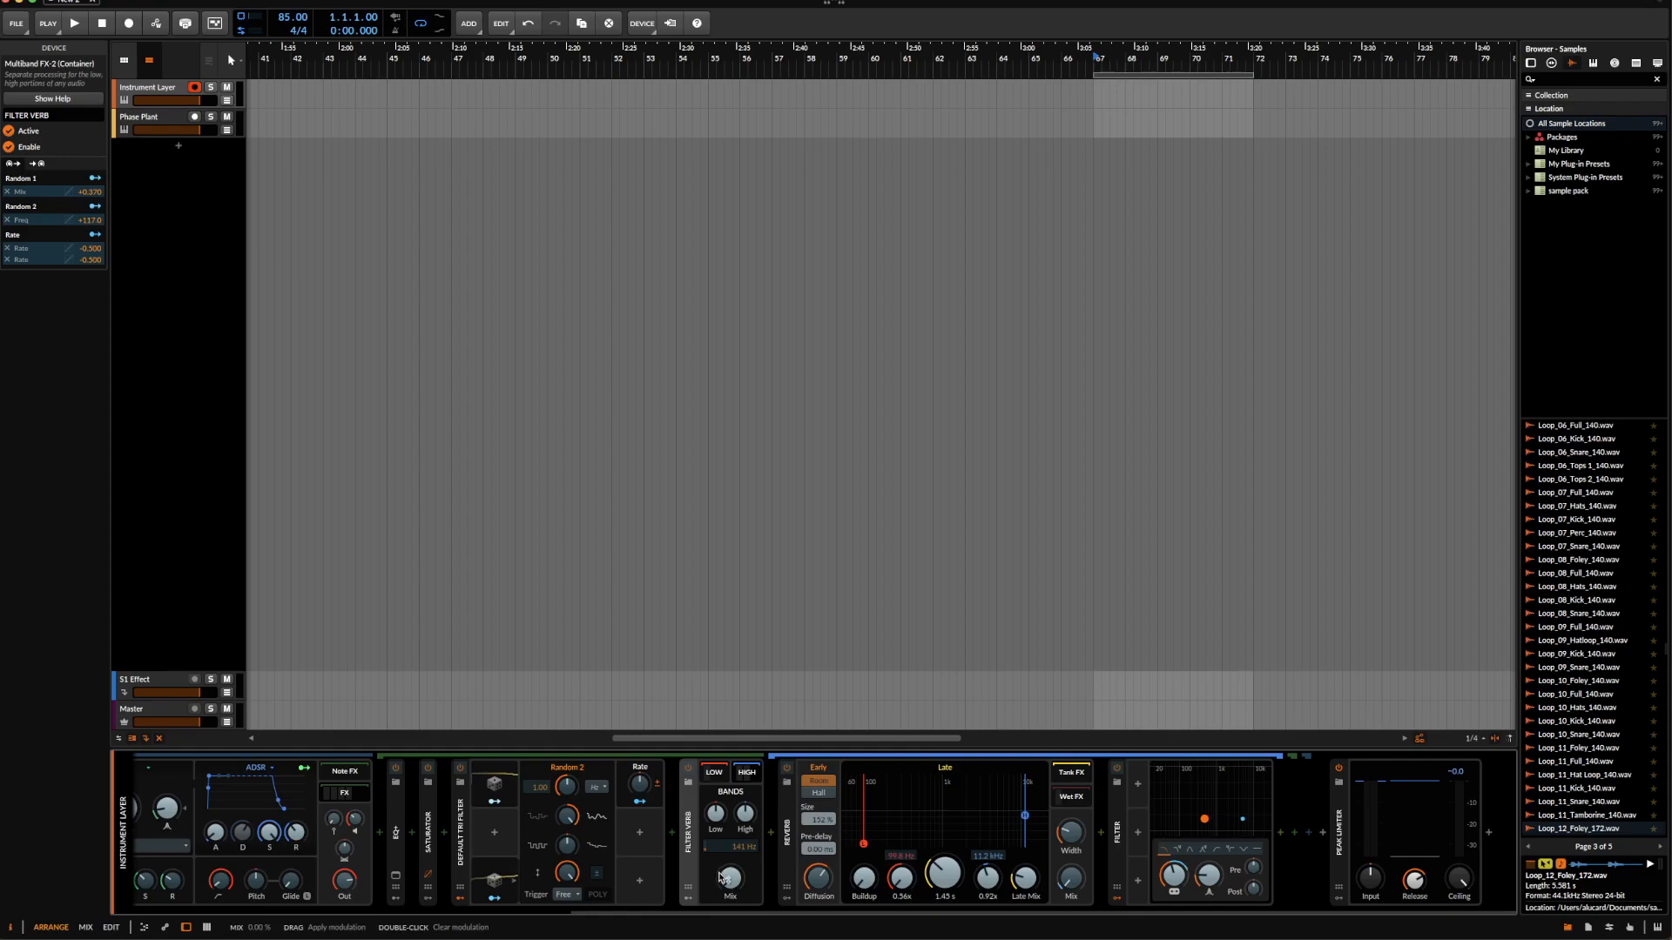
scroll(489, 857, left, 15)
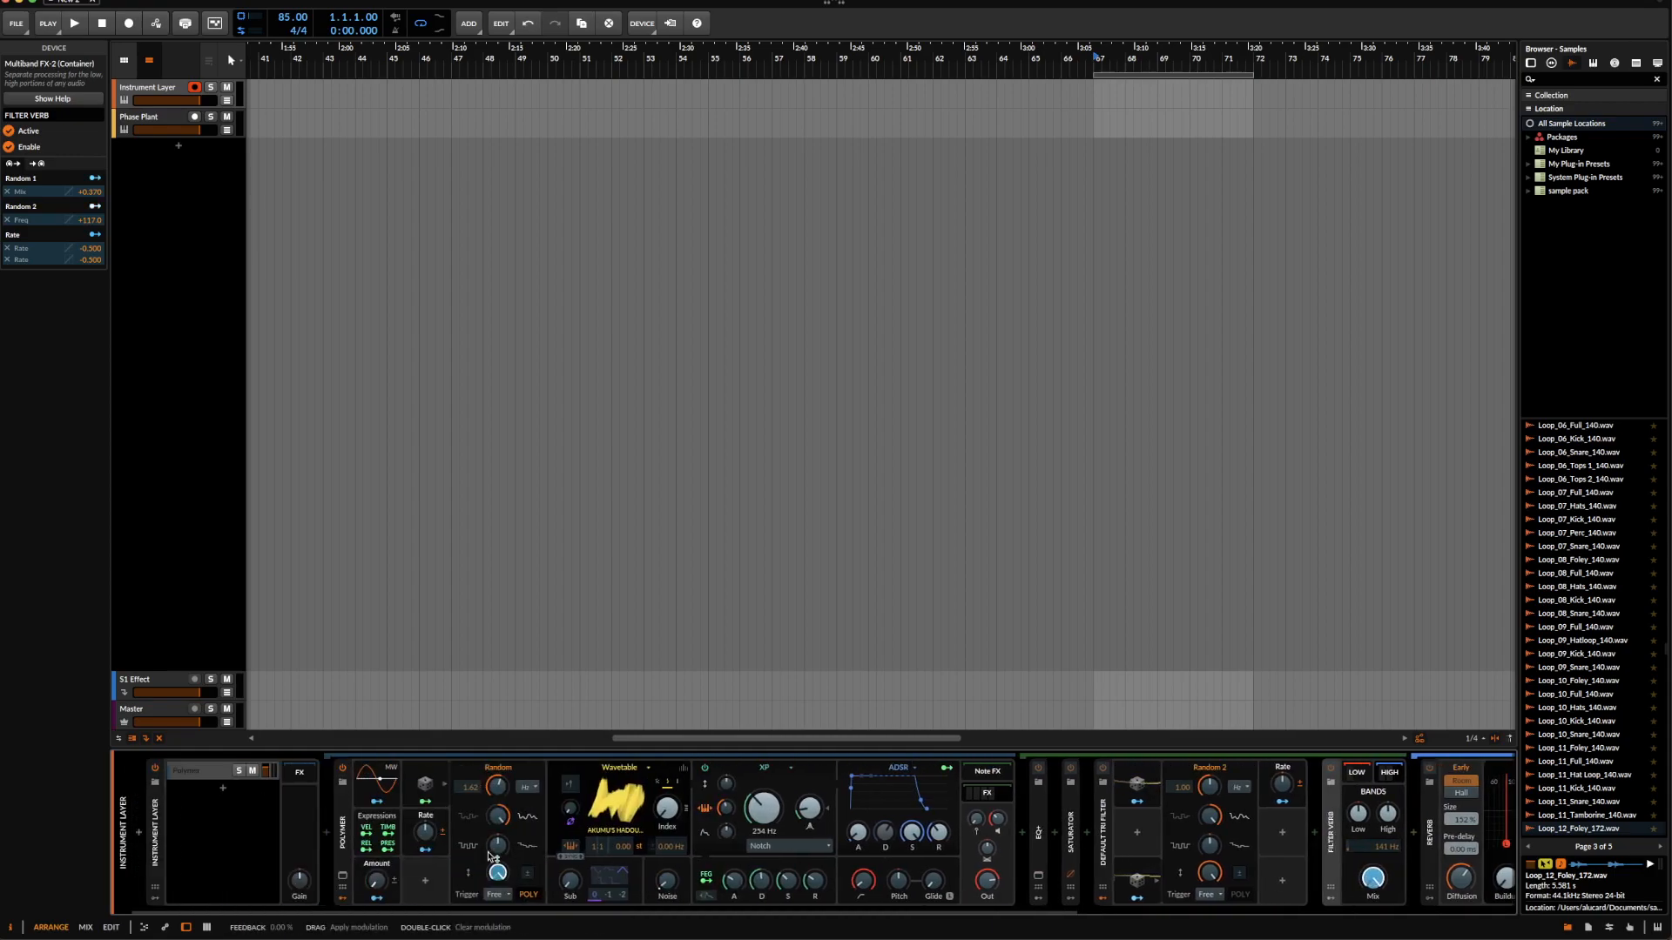
click(378, 898)
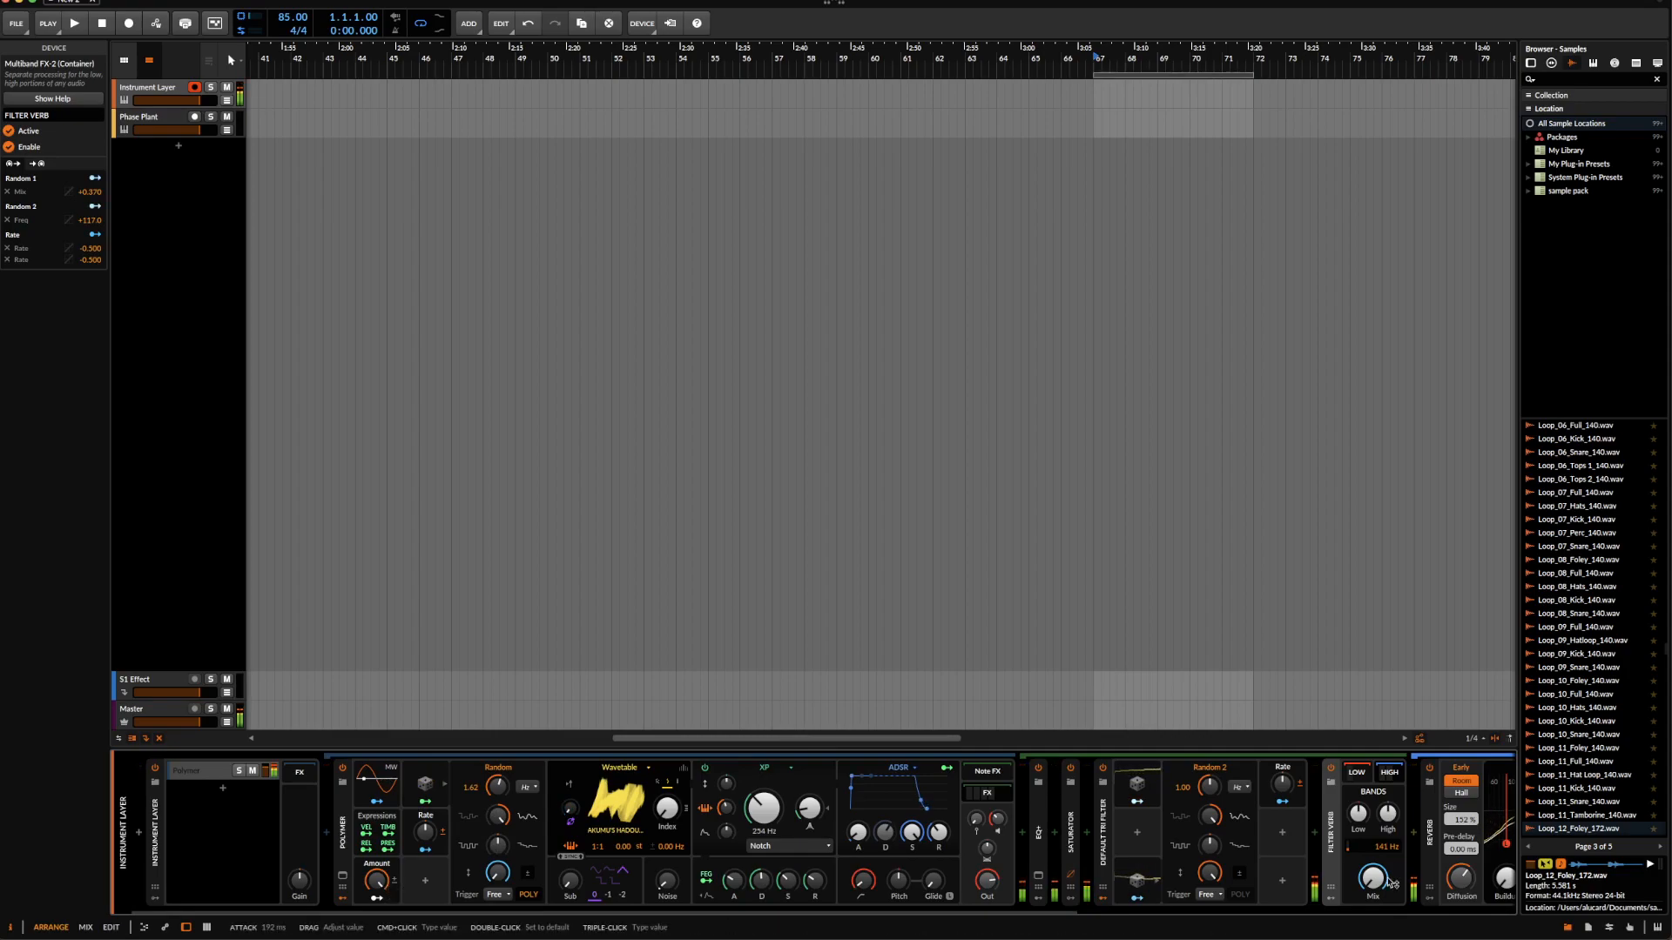
- Show FILTER VERB's modulators and map the Polymer's Rate macro to FILTER VERB's Rate macro
scroll(1391, 883, right, 7)
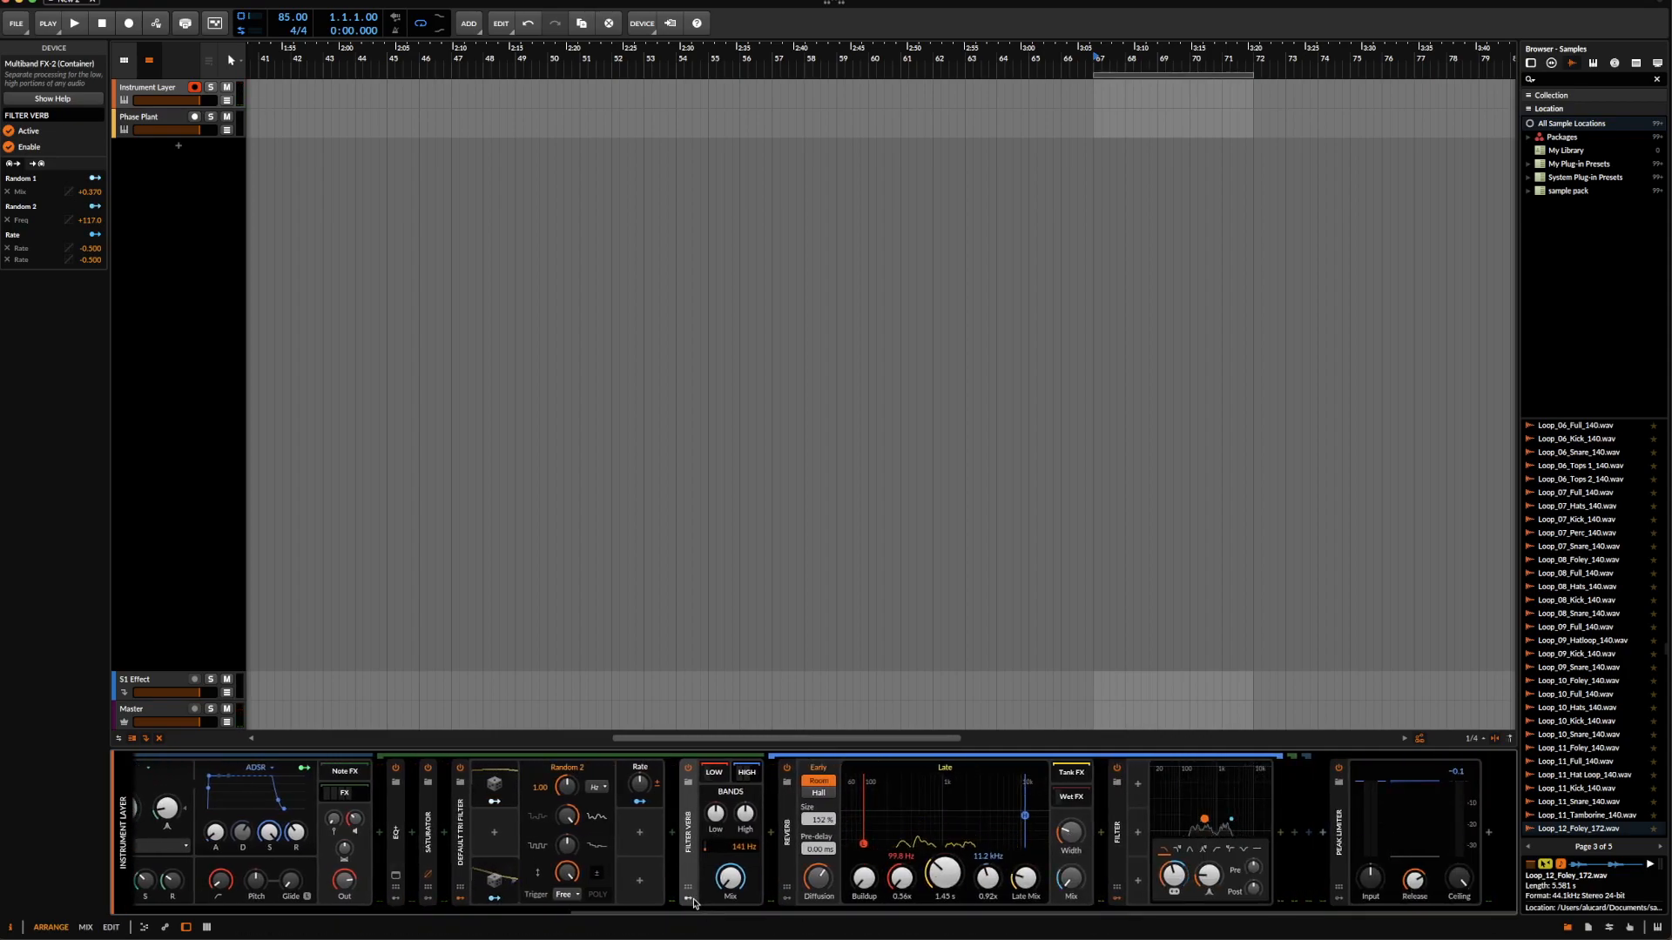
click(691, 901)
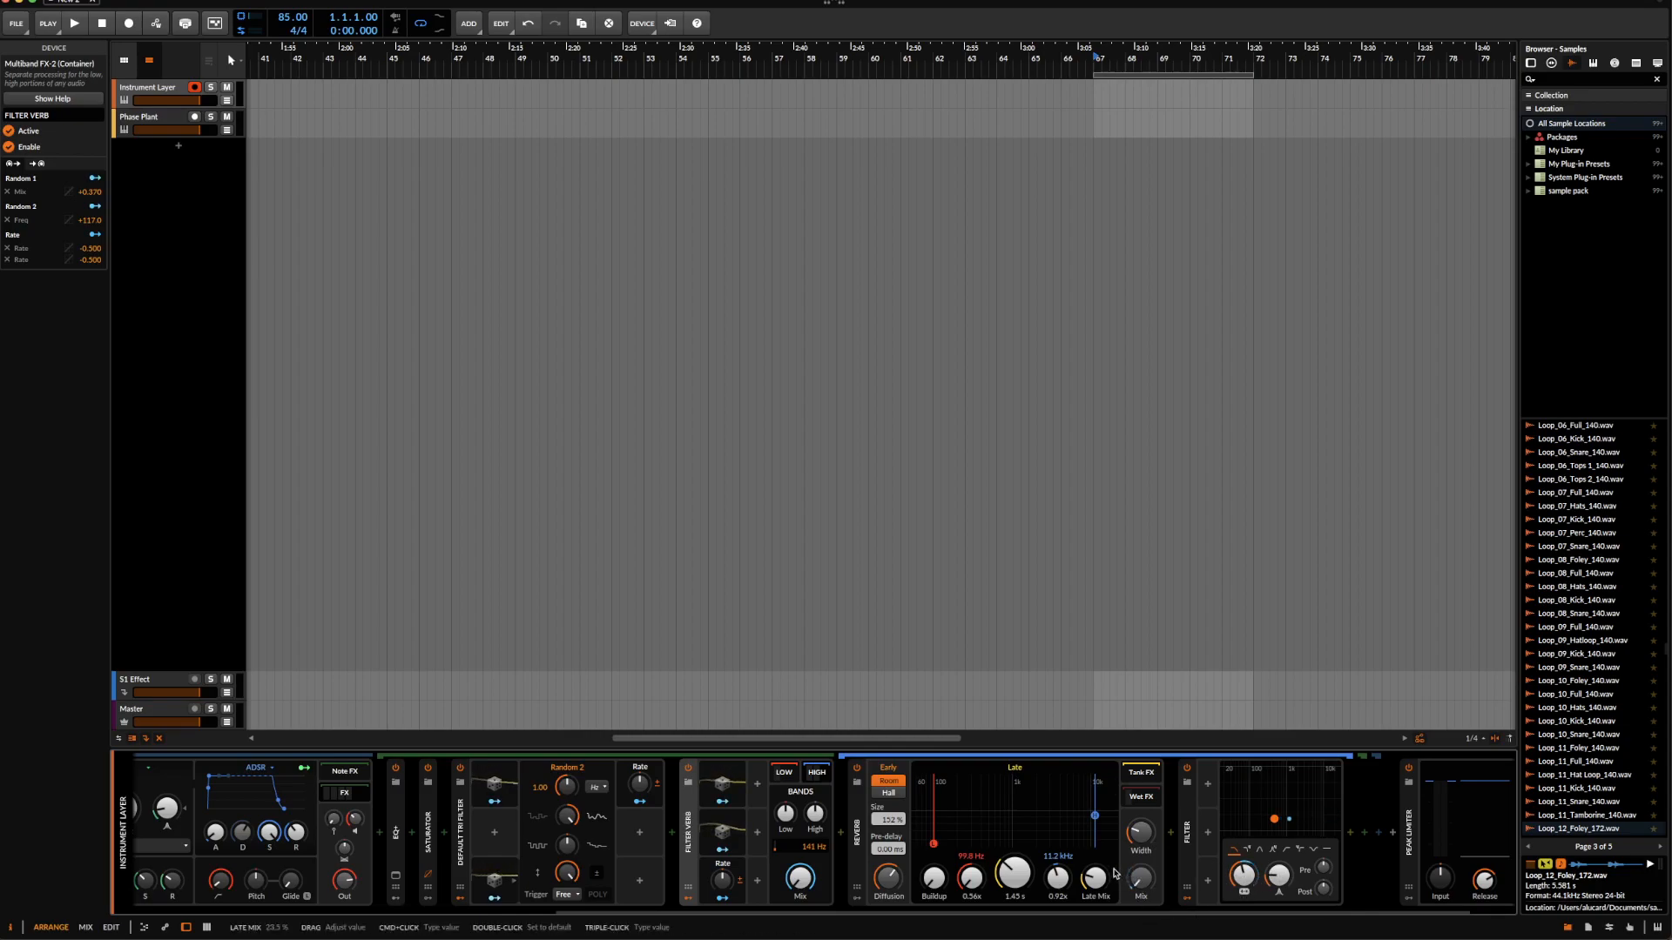
scroll(1114, 873, left, 5)
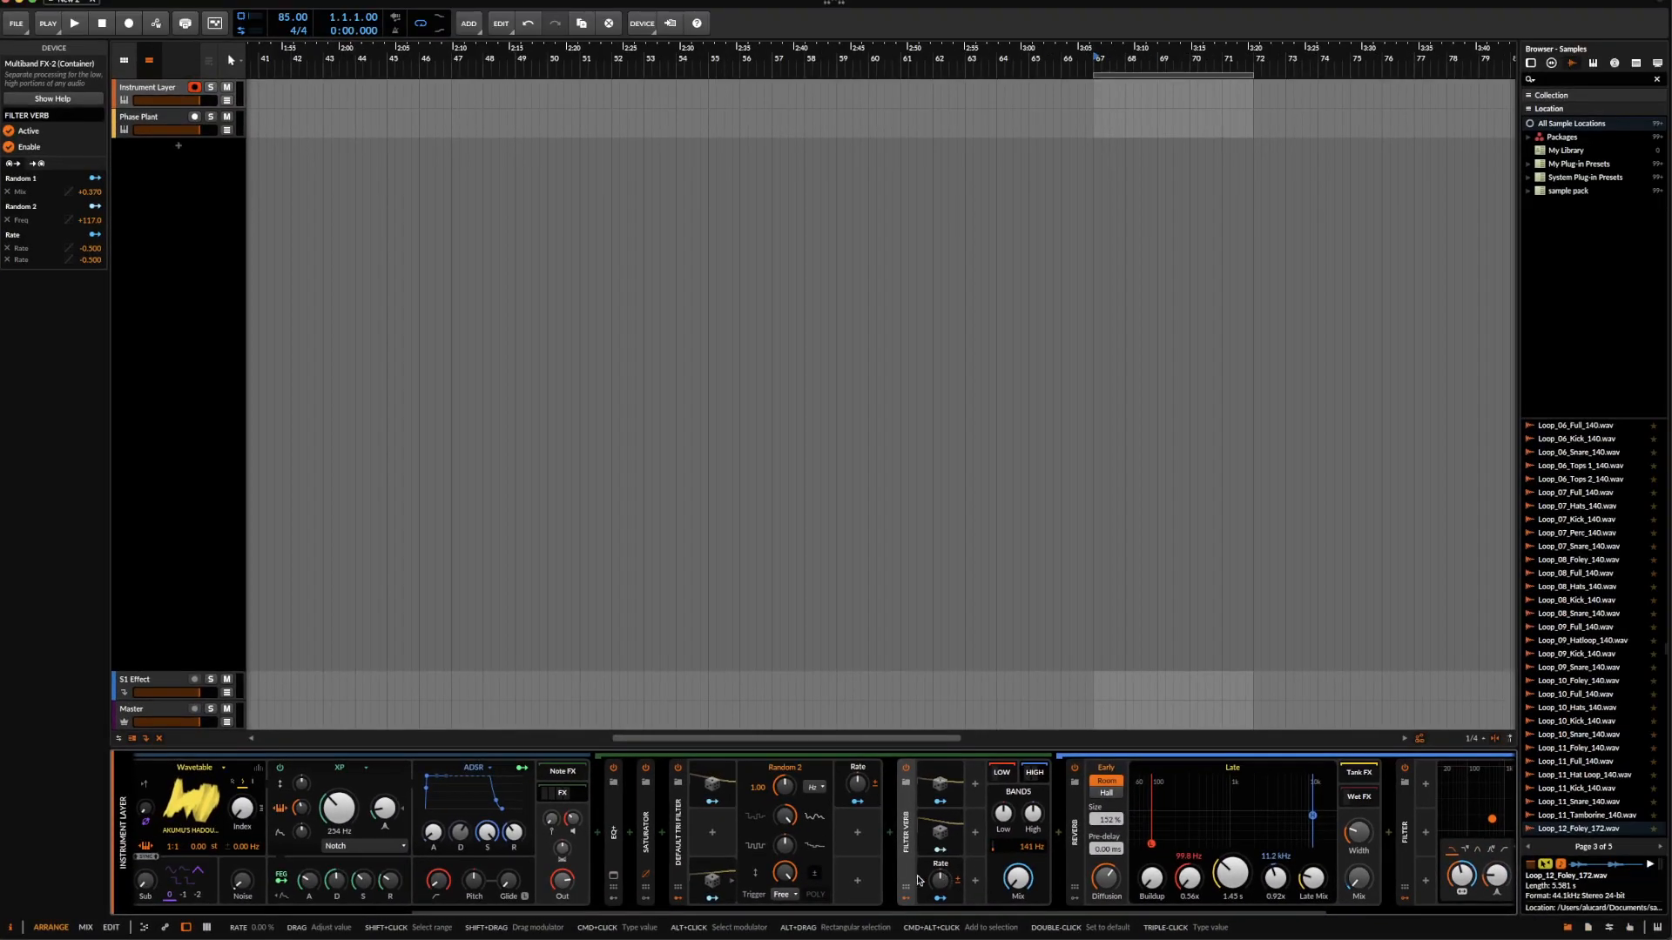
scroll(230, 838, left, 5)
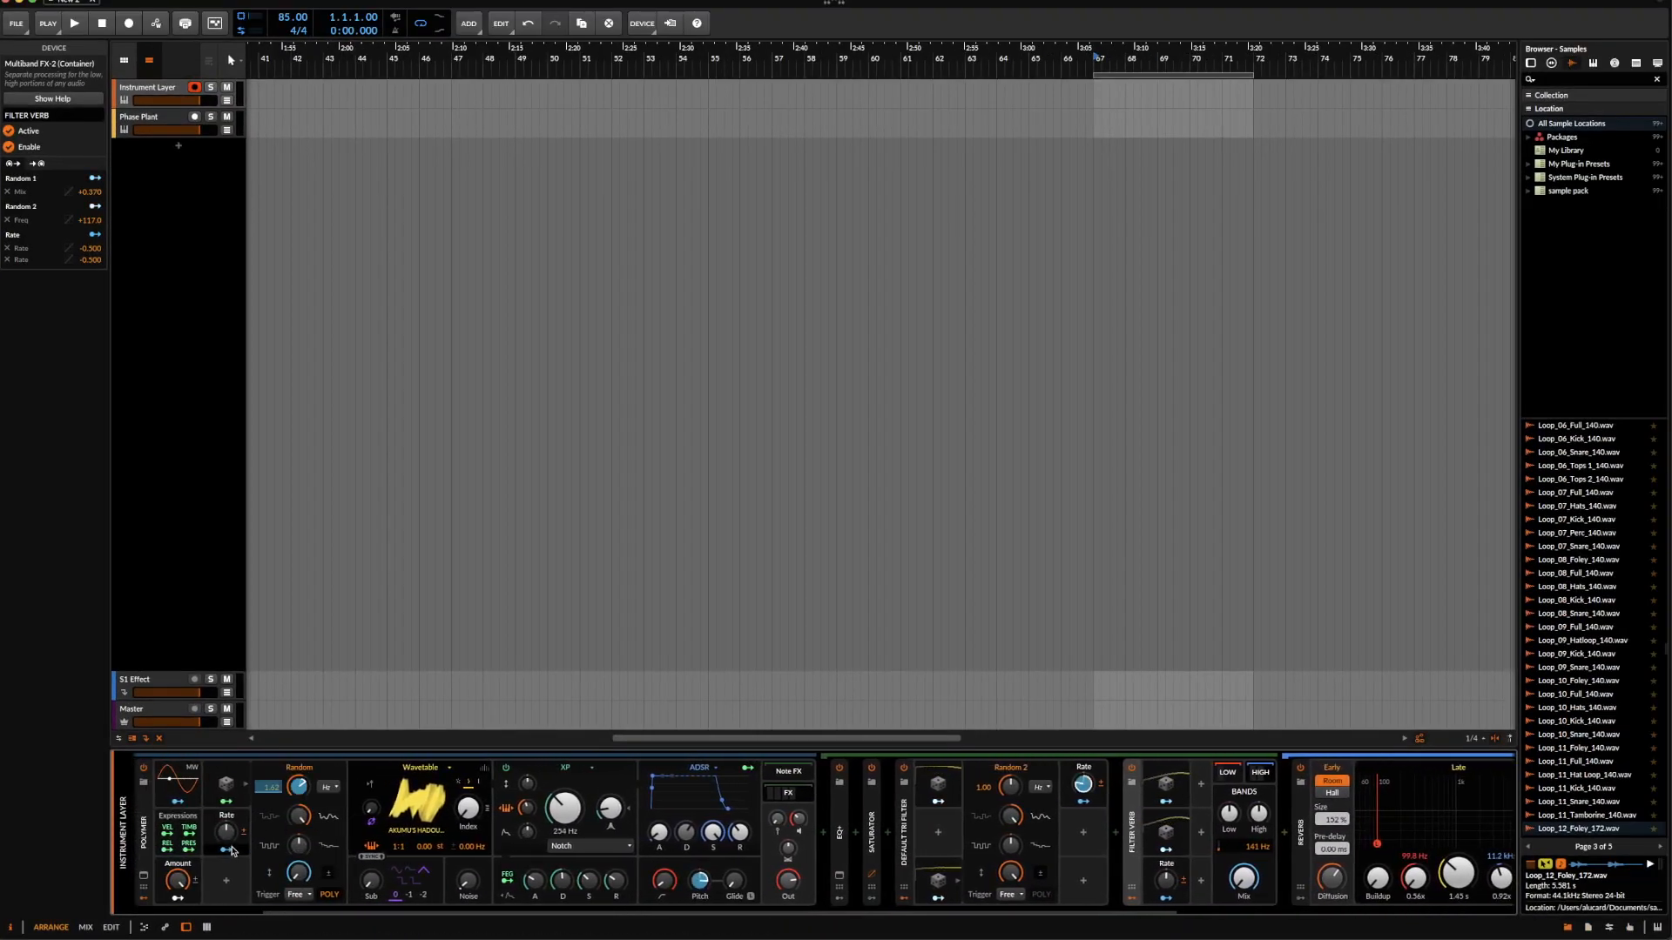
click(1167, 897)
drag(1165, 881, 1165, 878)
click(220, 851)
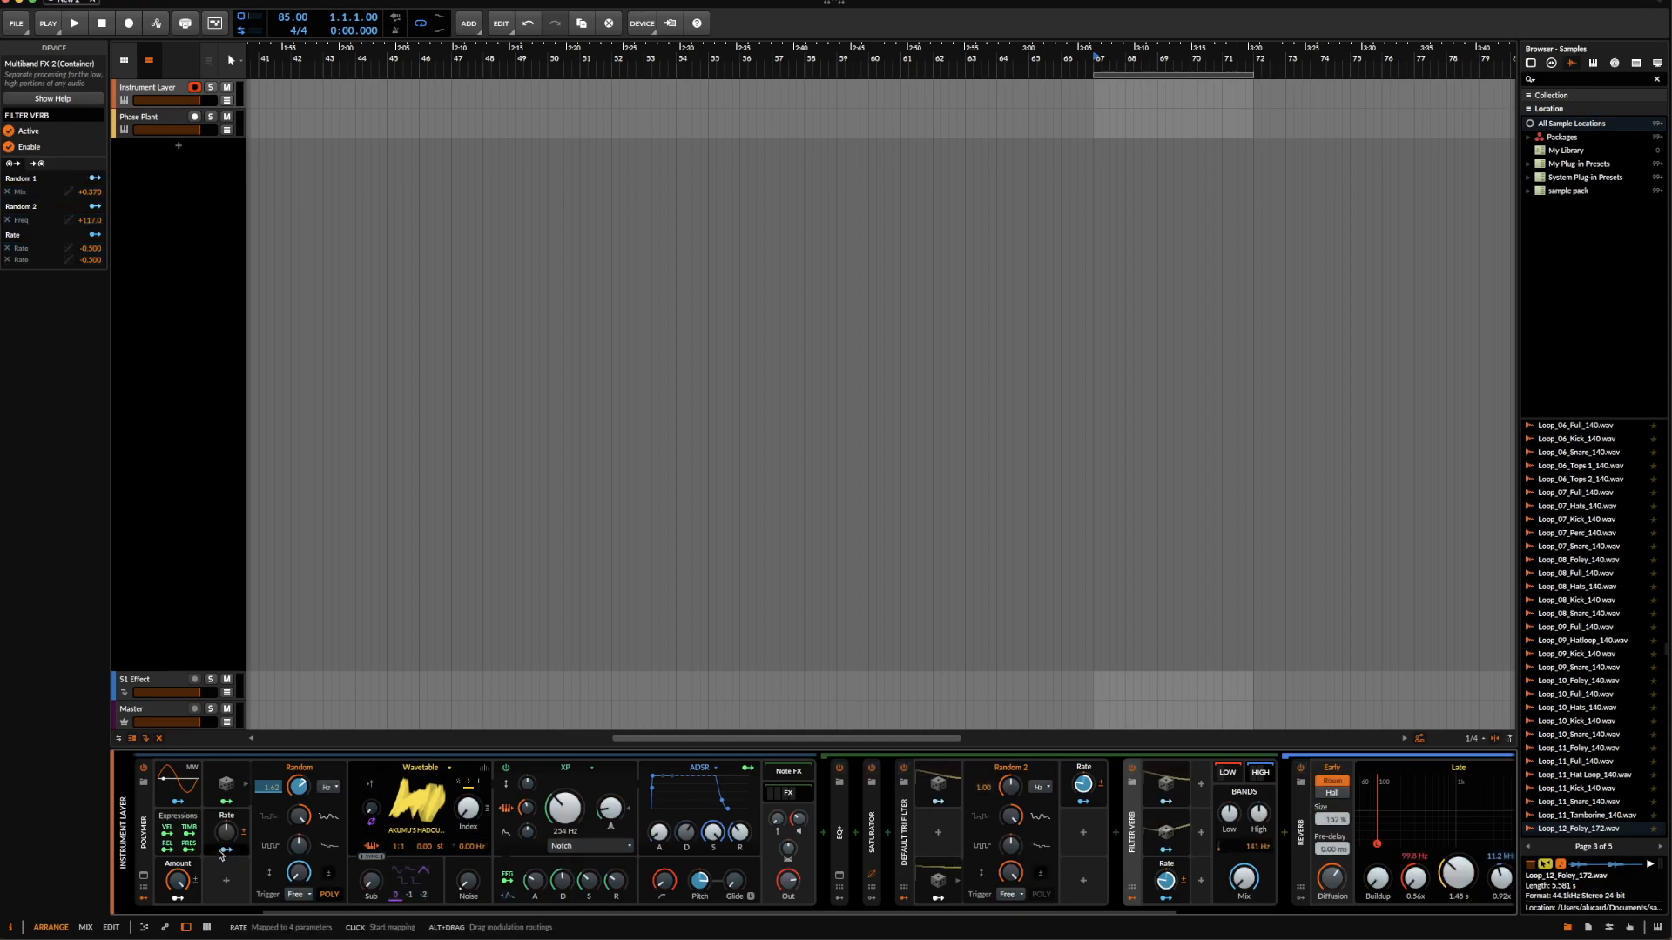
- Raise the Polymer's Rate macro
scroll(810, 797, right, 4)
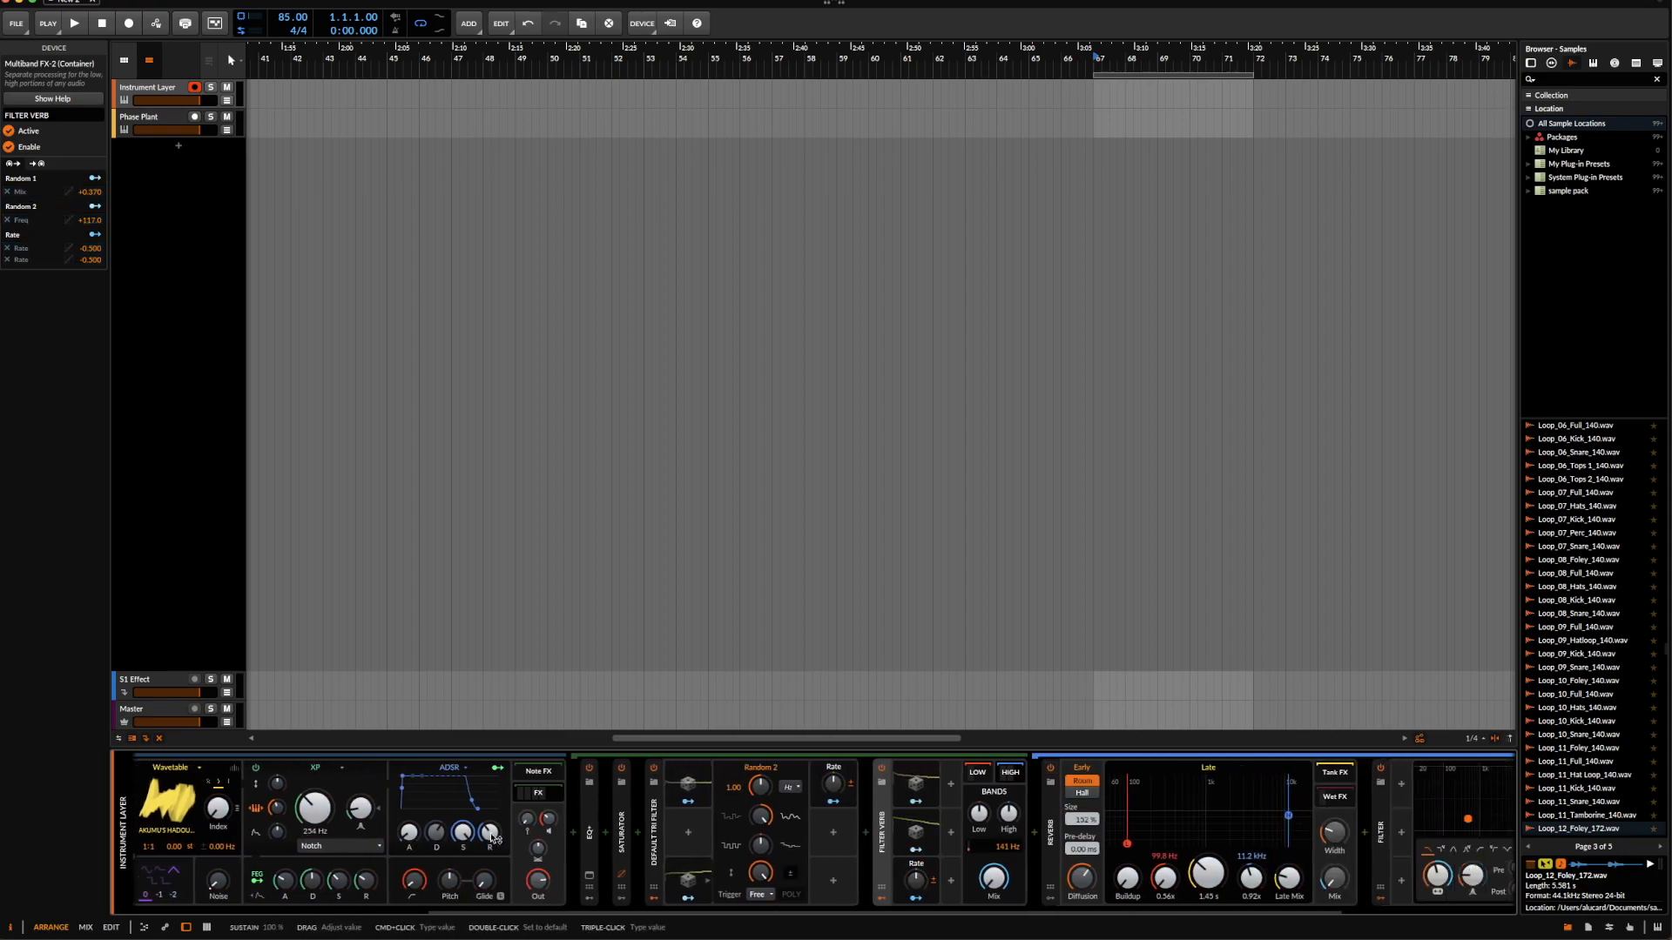
scroll(450, 853, left, 6)
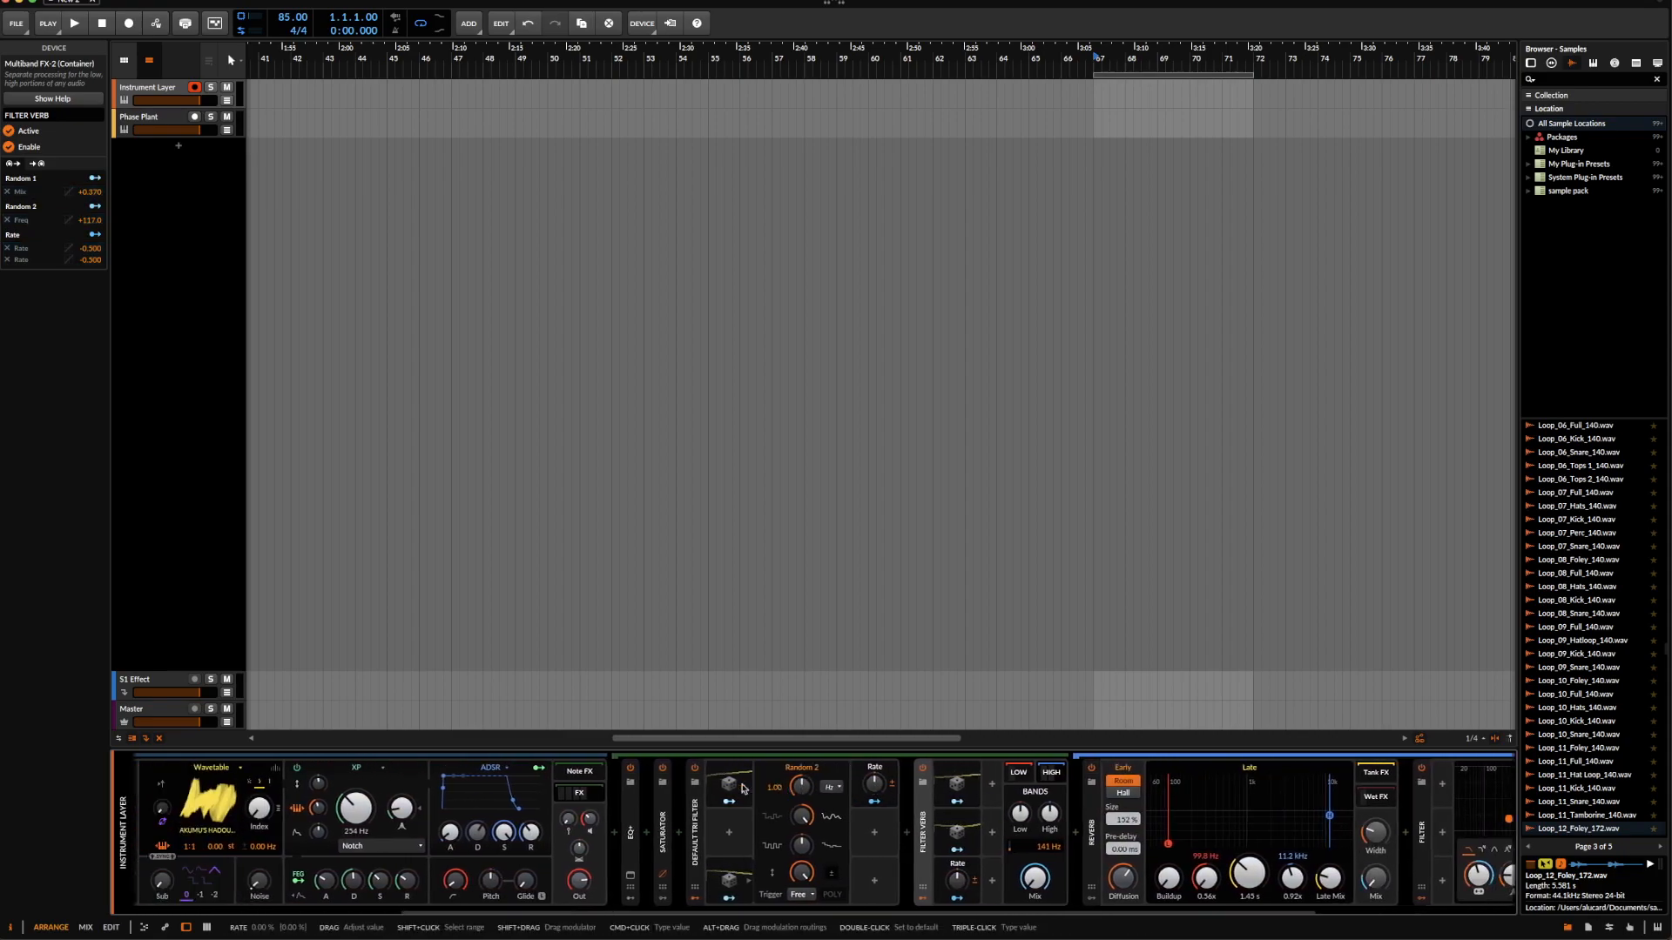
drag(423, 833, 424, 779)
scroll(931, 897, right, 8)
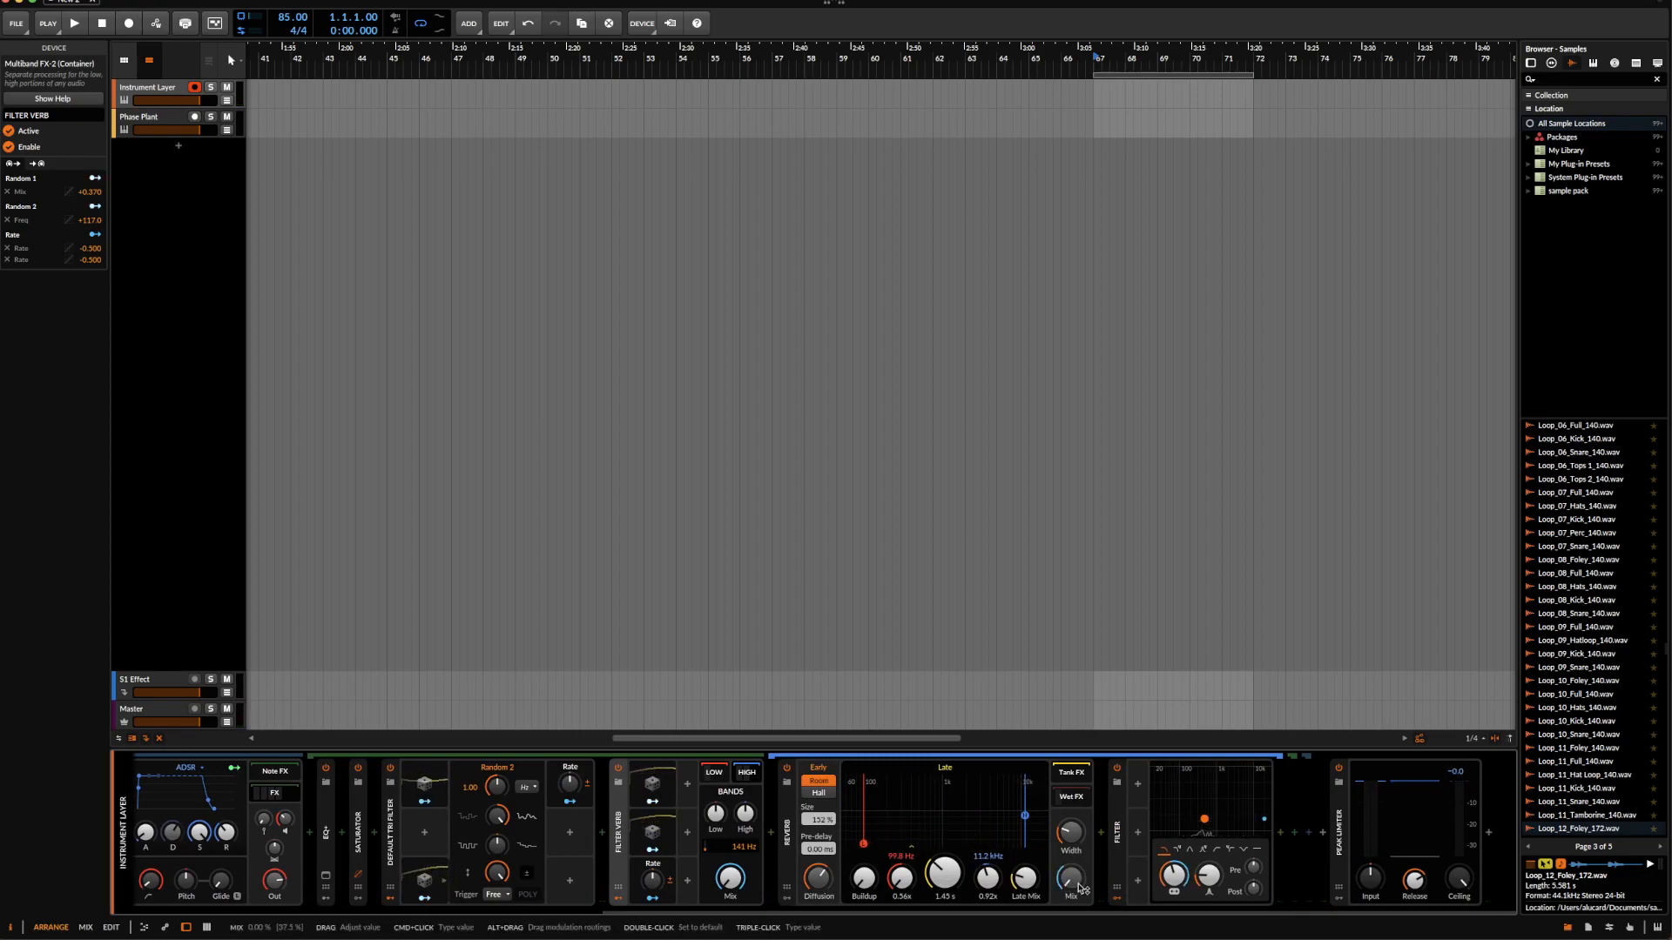
- Raise the Reverb's Mix, set Random 1's modulation of it to -0.690 and view Random 1's settings
drag(1066, 900, 1066, 878)
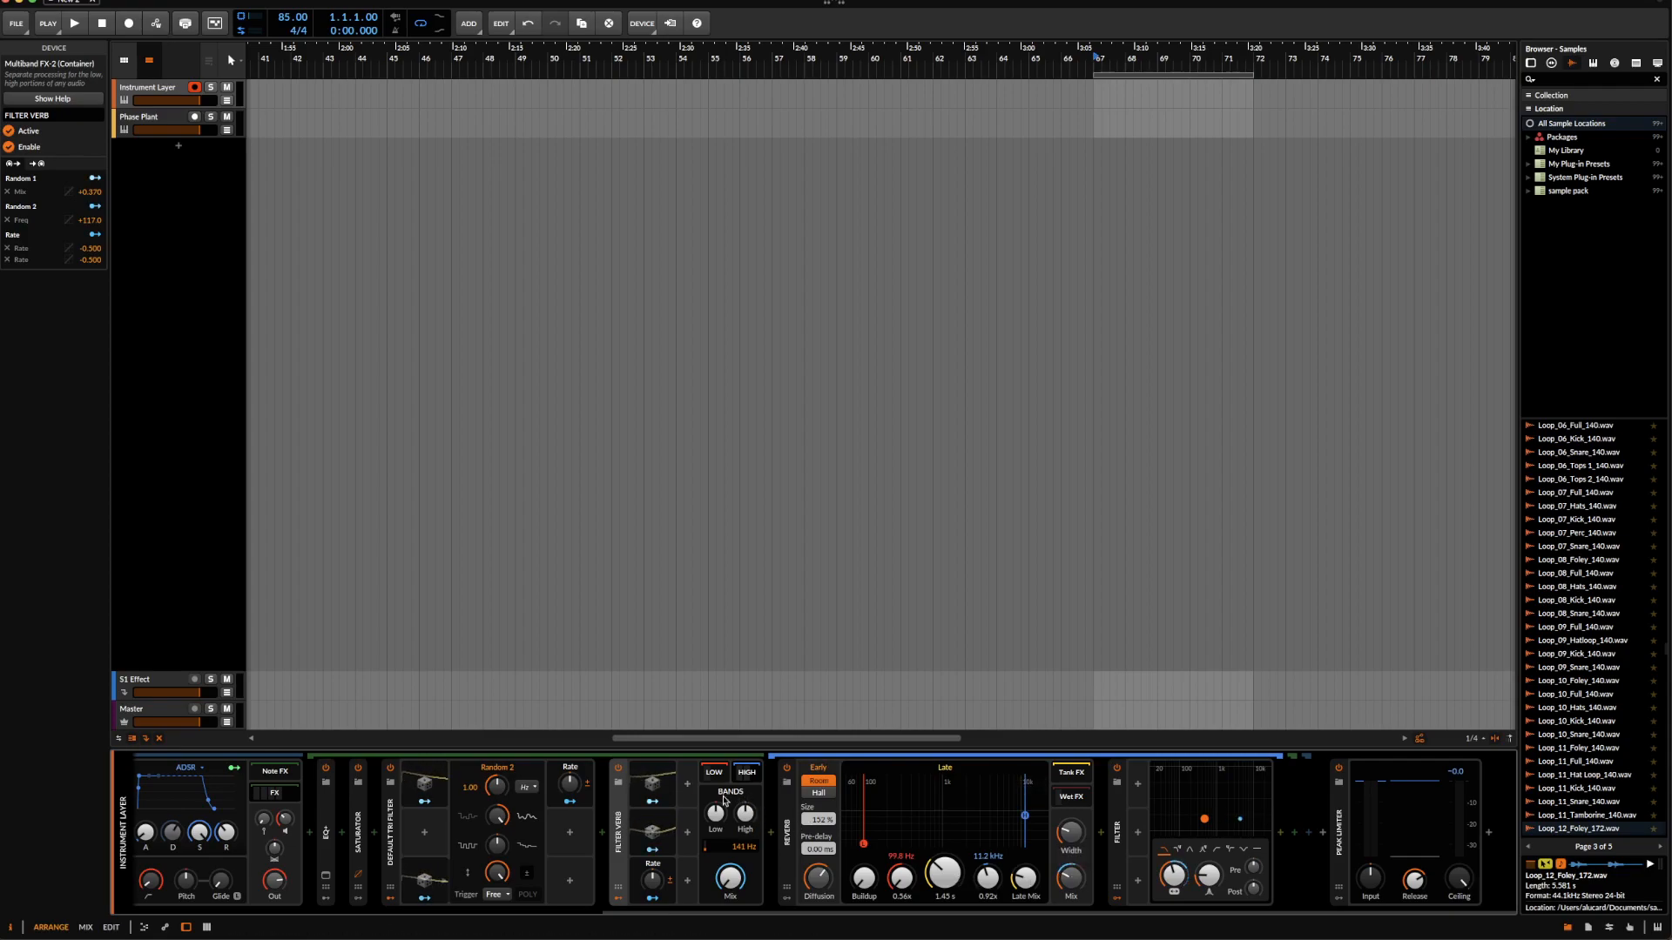
click(653, 803)
drag(1070, 879, 1070, 939)
click(652, 793)
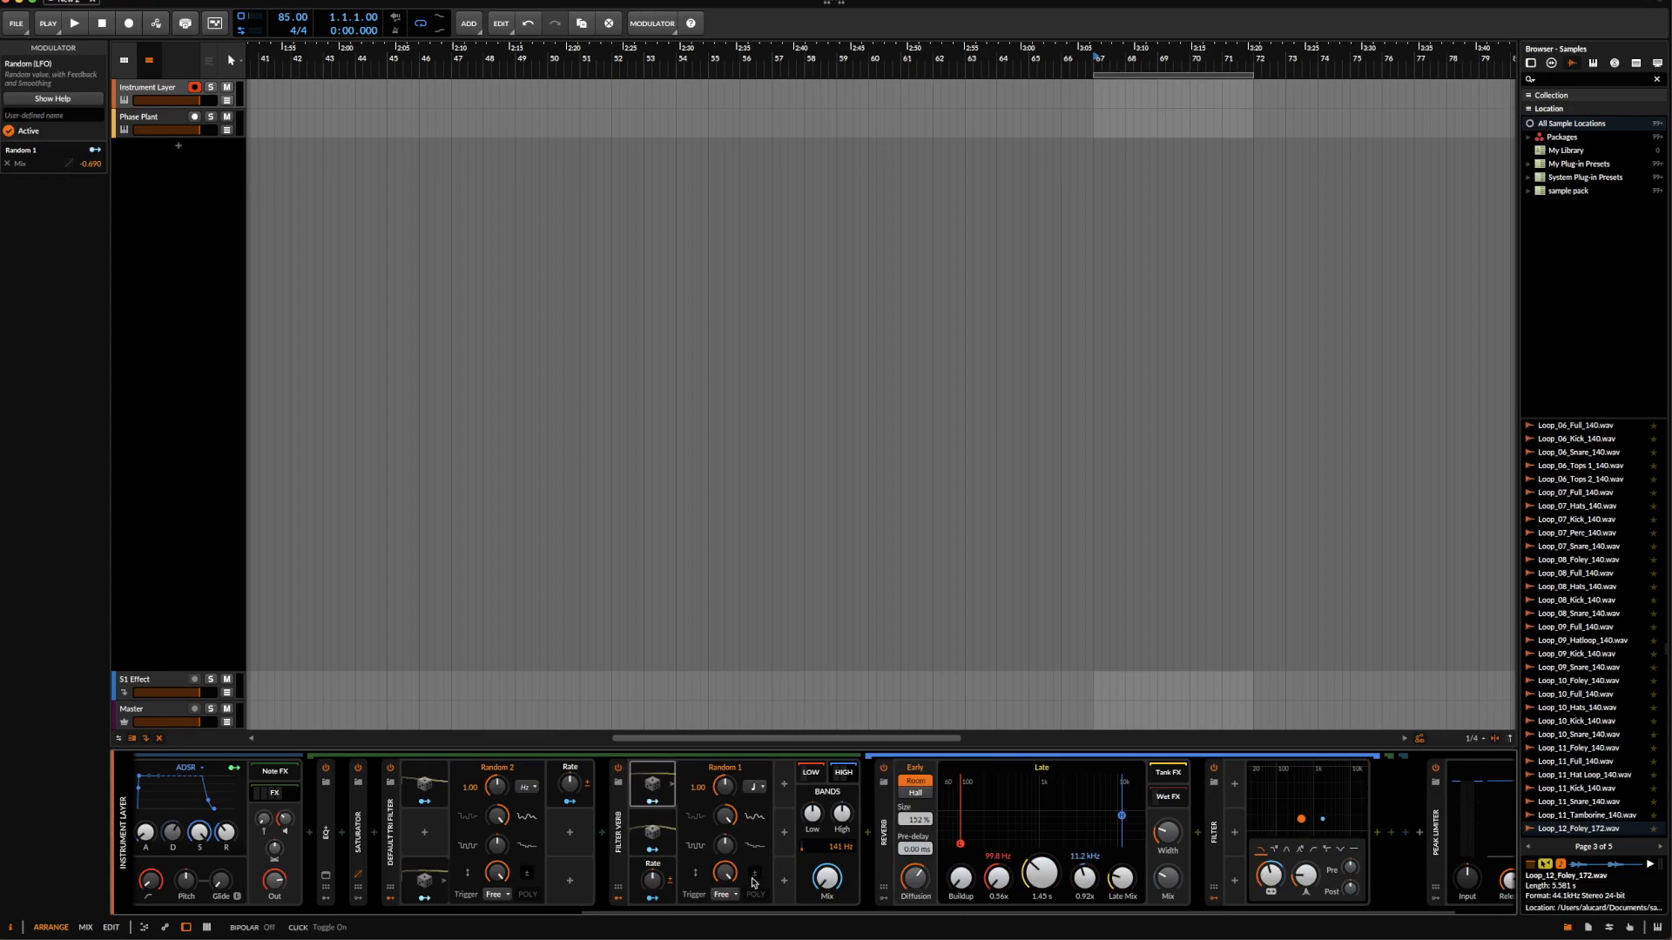
click(663, 811)
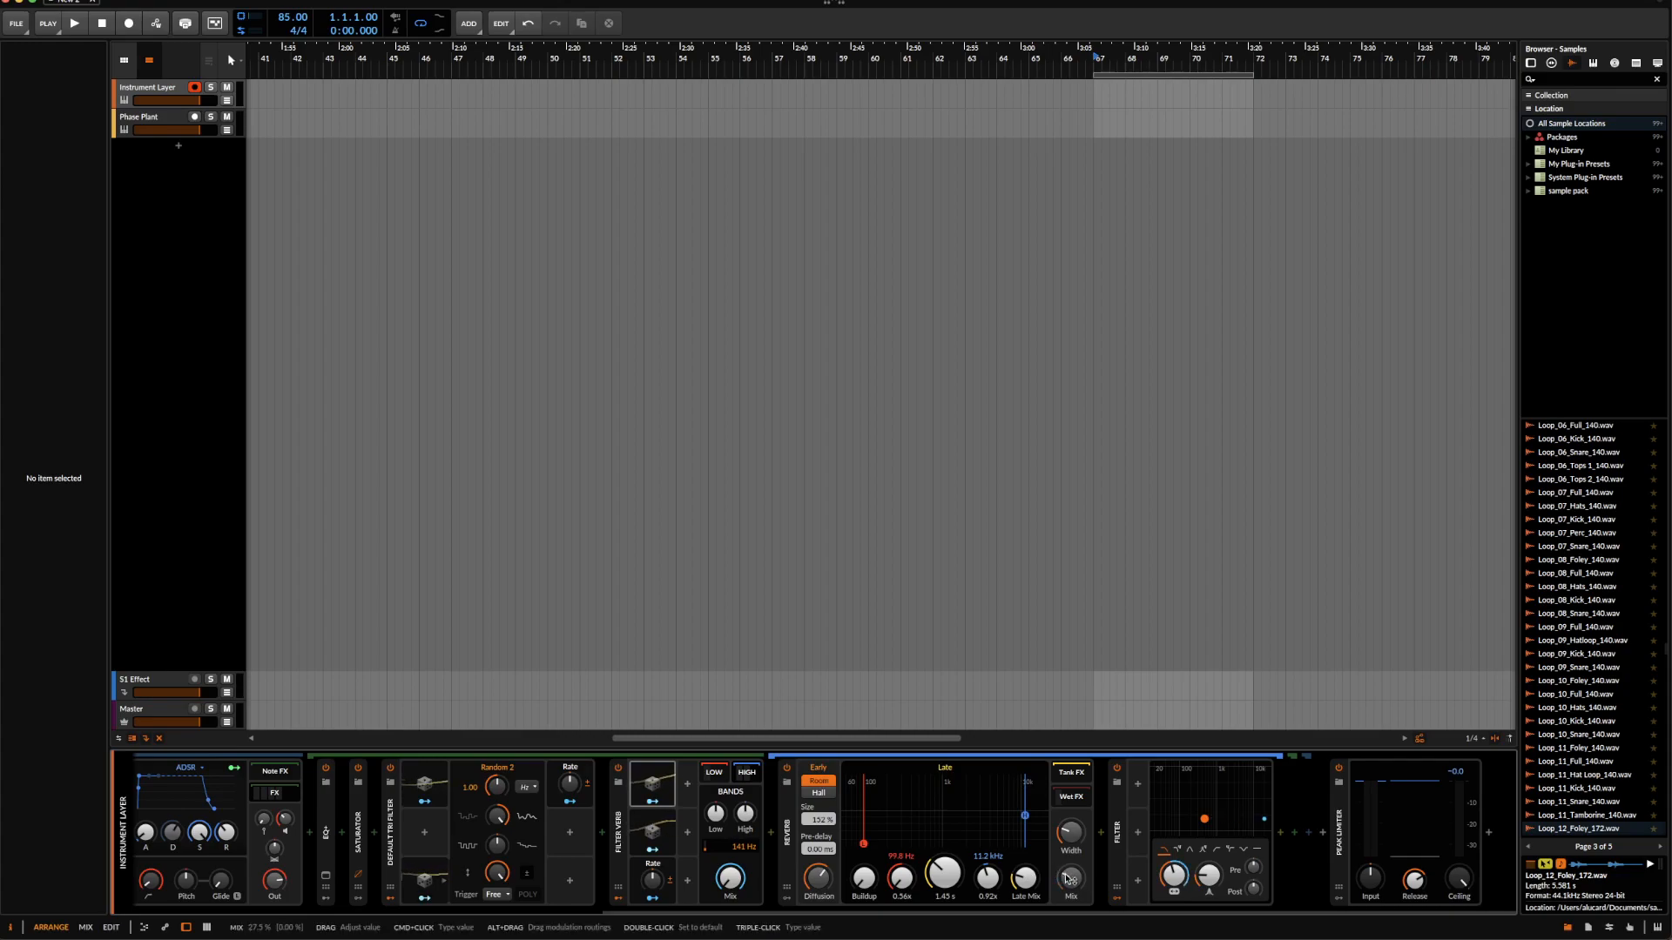
- Set the Reverb's room size to 122% and its pre-delay to 37.0 ms, and lower the Filter's cutoff
drag(1080, 881, 1064, 903)
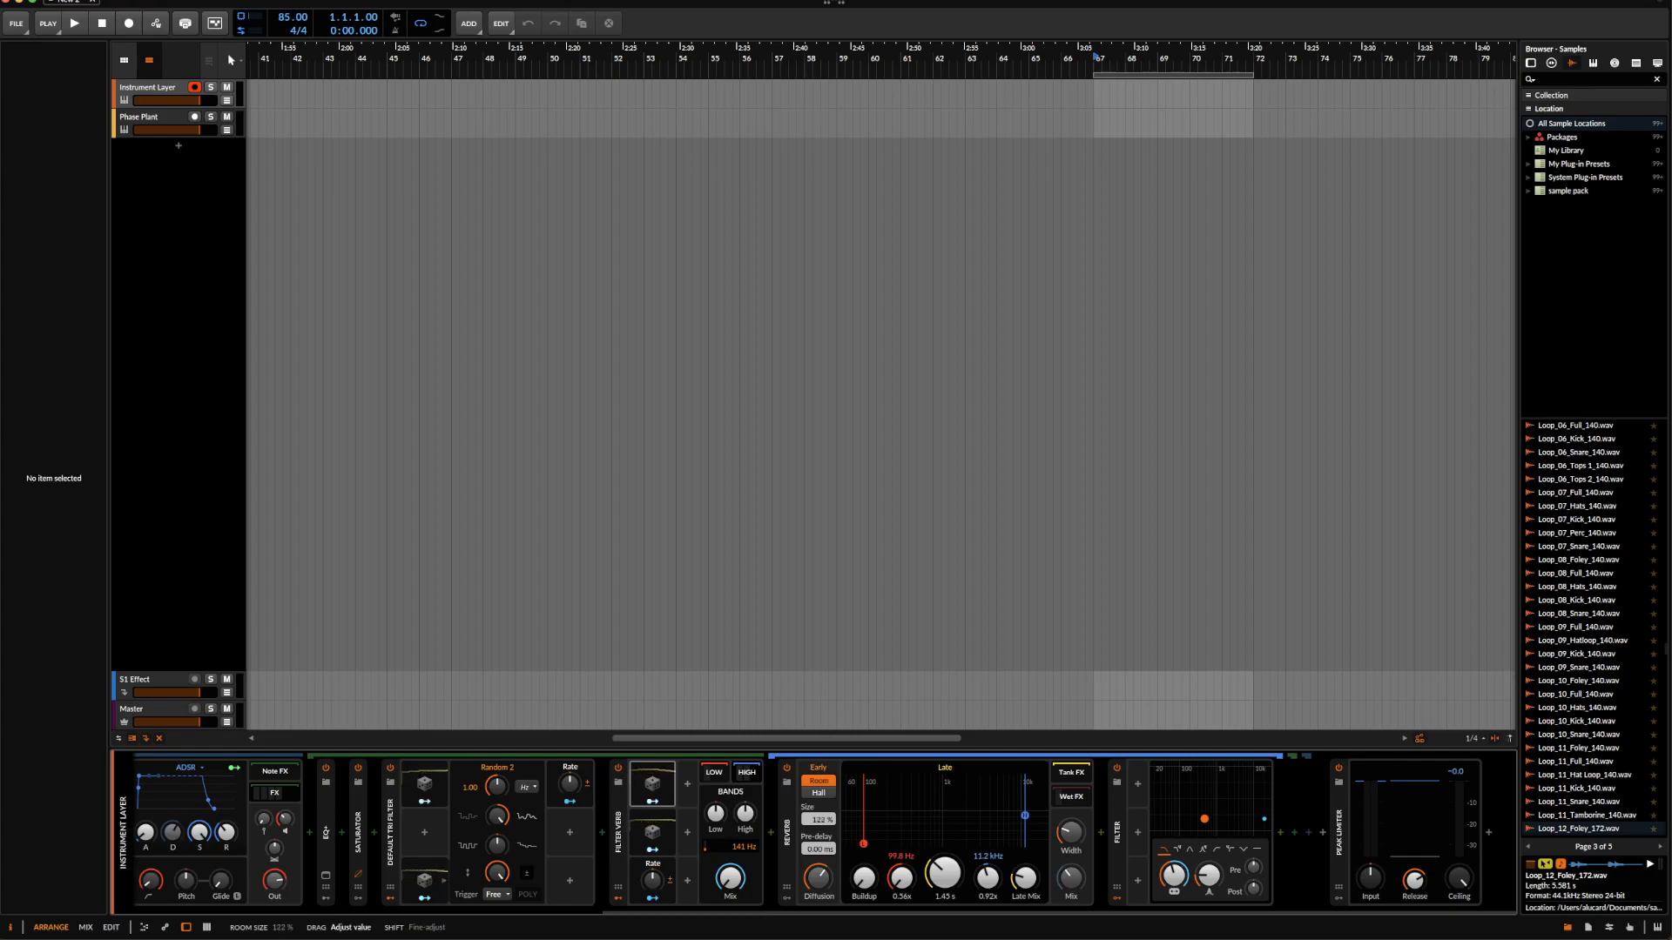
drag(818, 849, 817, 843)
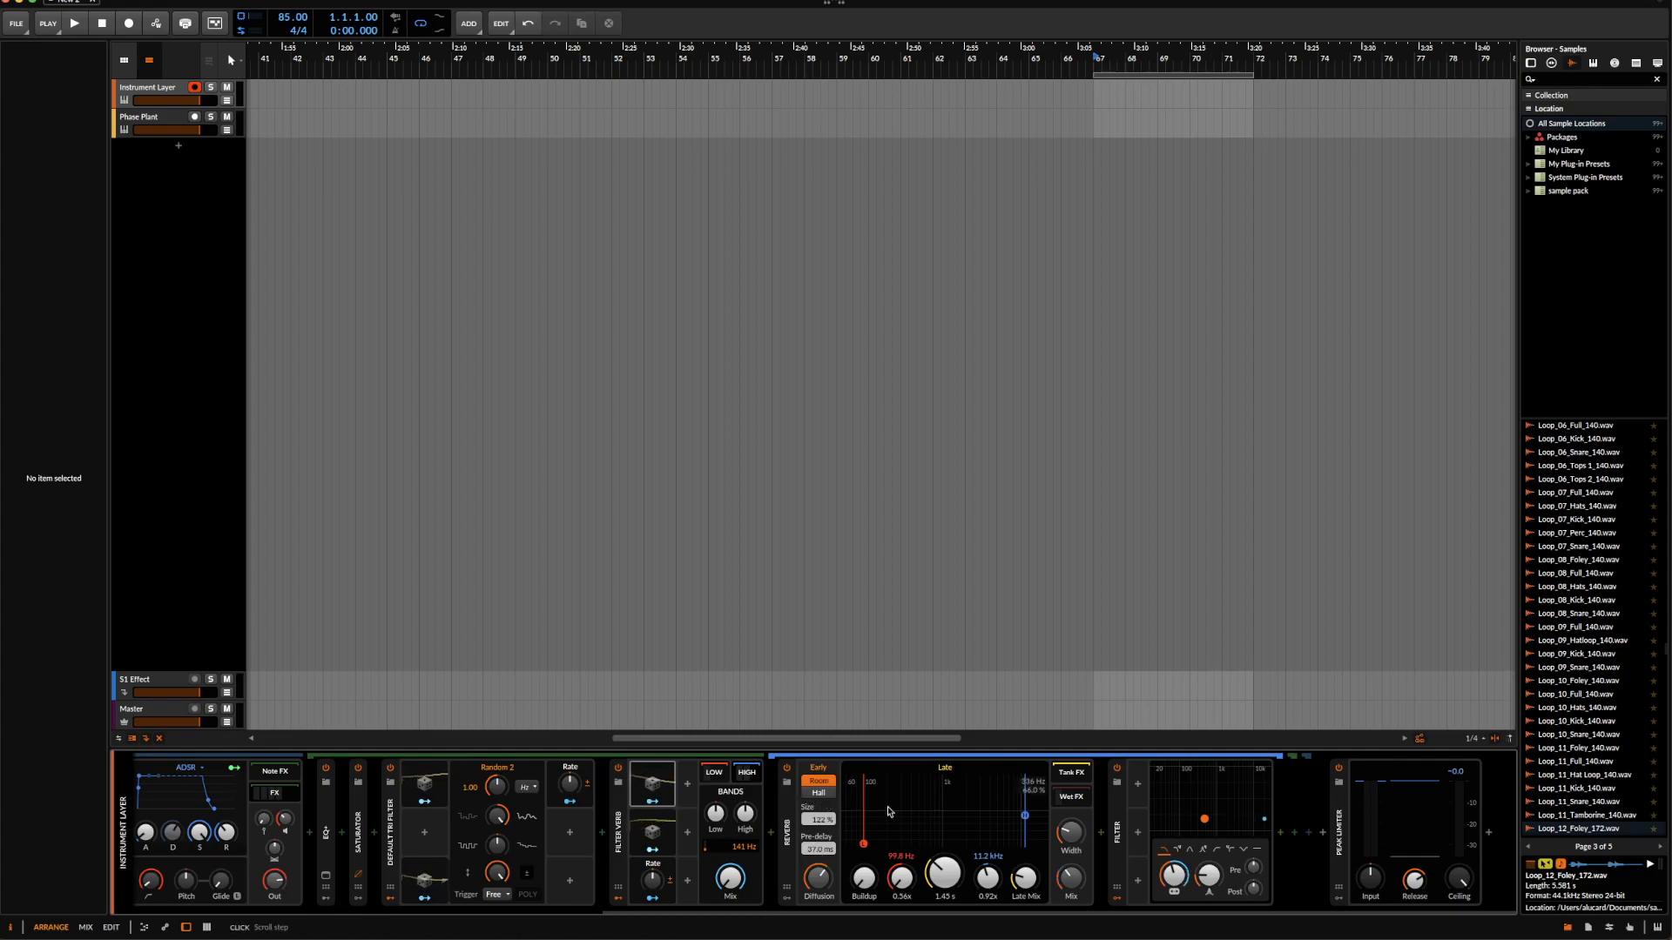
drag(868, 875, 864, 874)
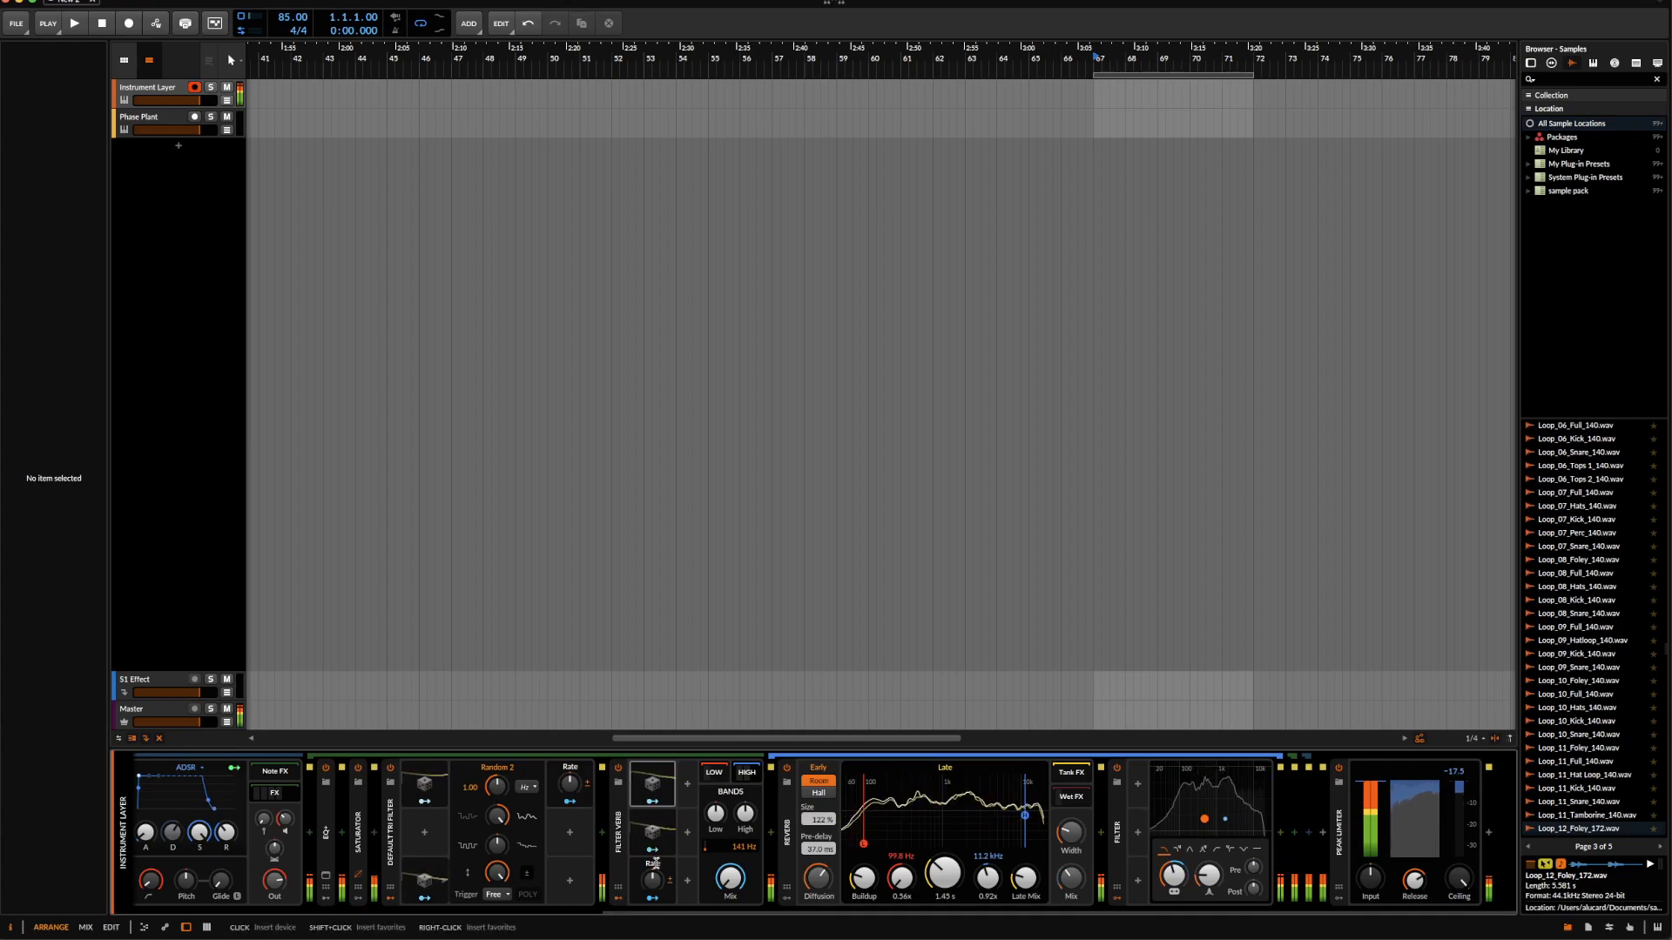
mouse_move(1205, 877)
mouse_down()
mouse_move(1206, 910)
mouse_move(1173, 883)
mouse_up()
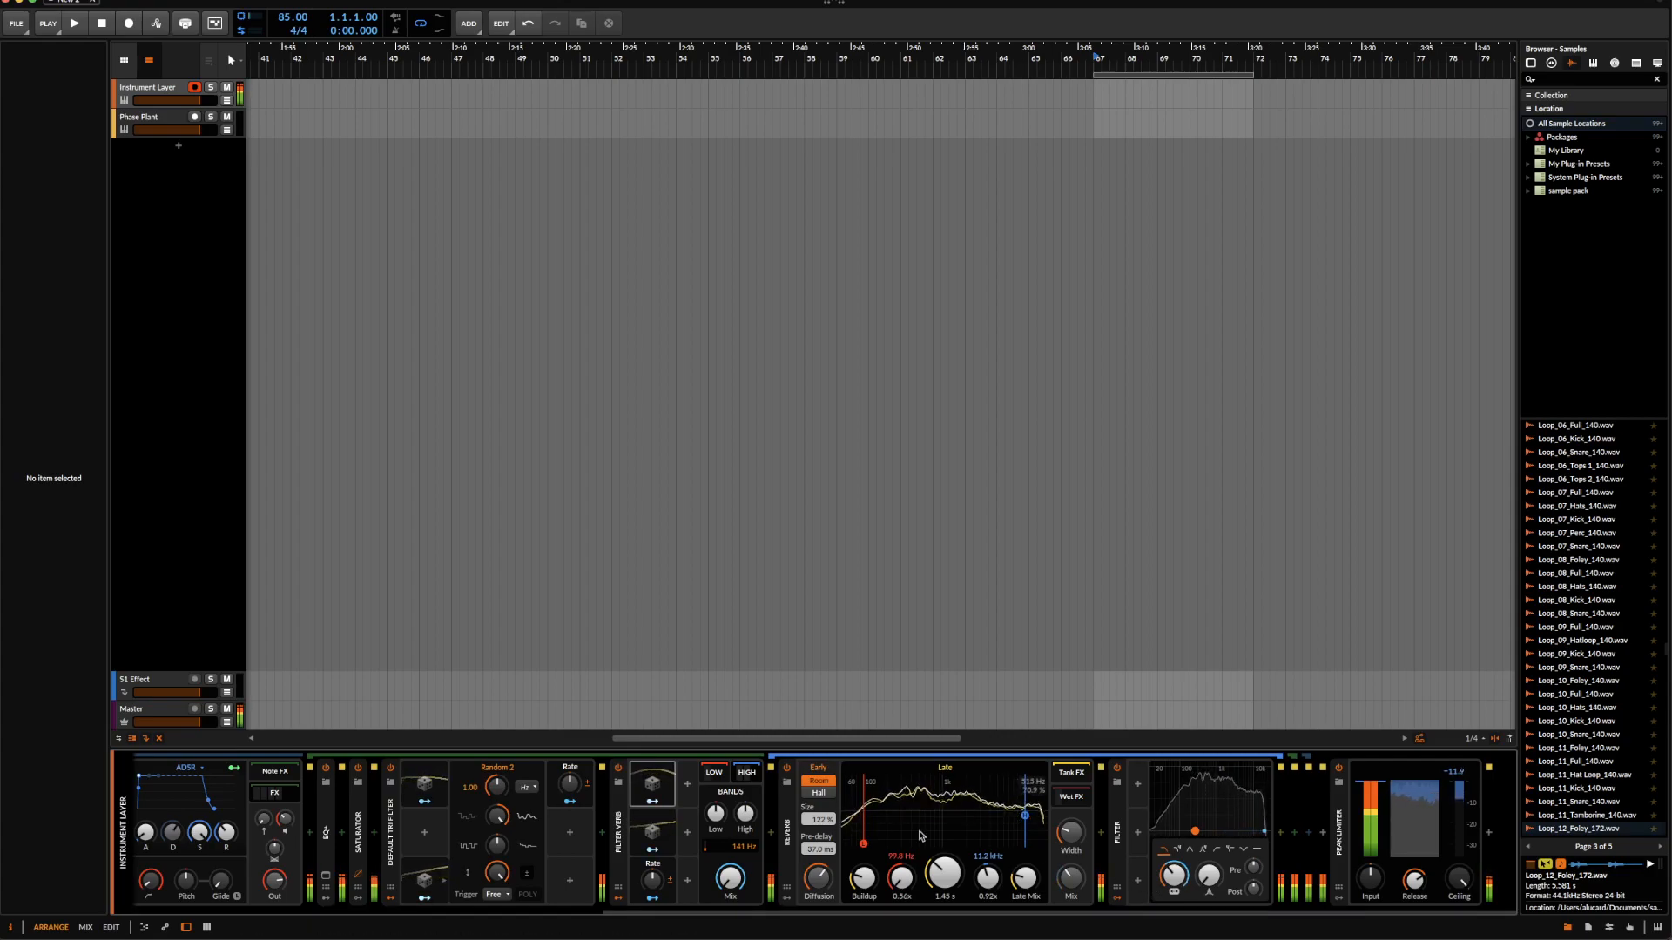
- Raise the Polymer's Rate macro further
scroll(1036, 857, left, 10)
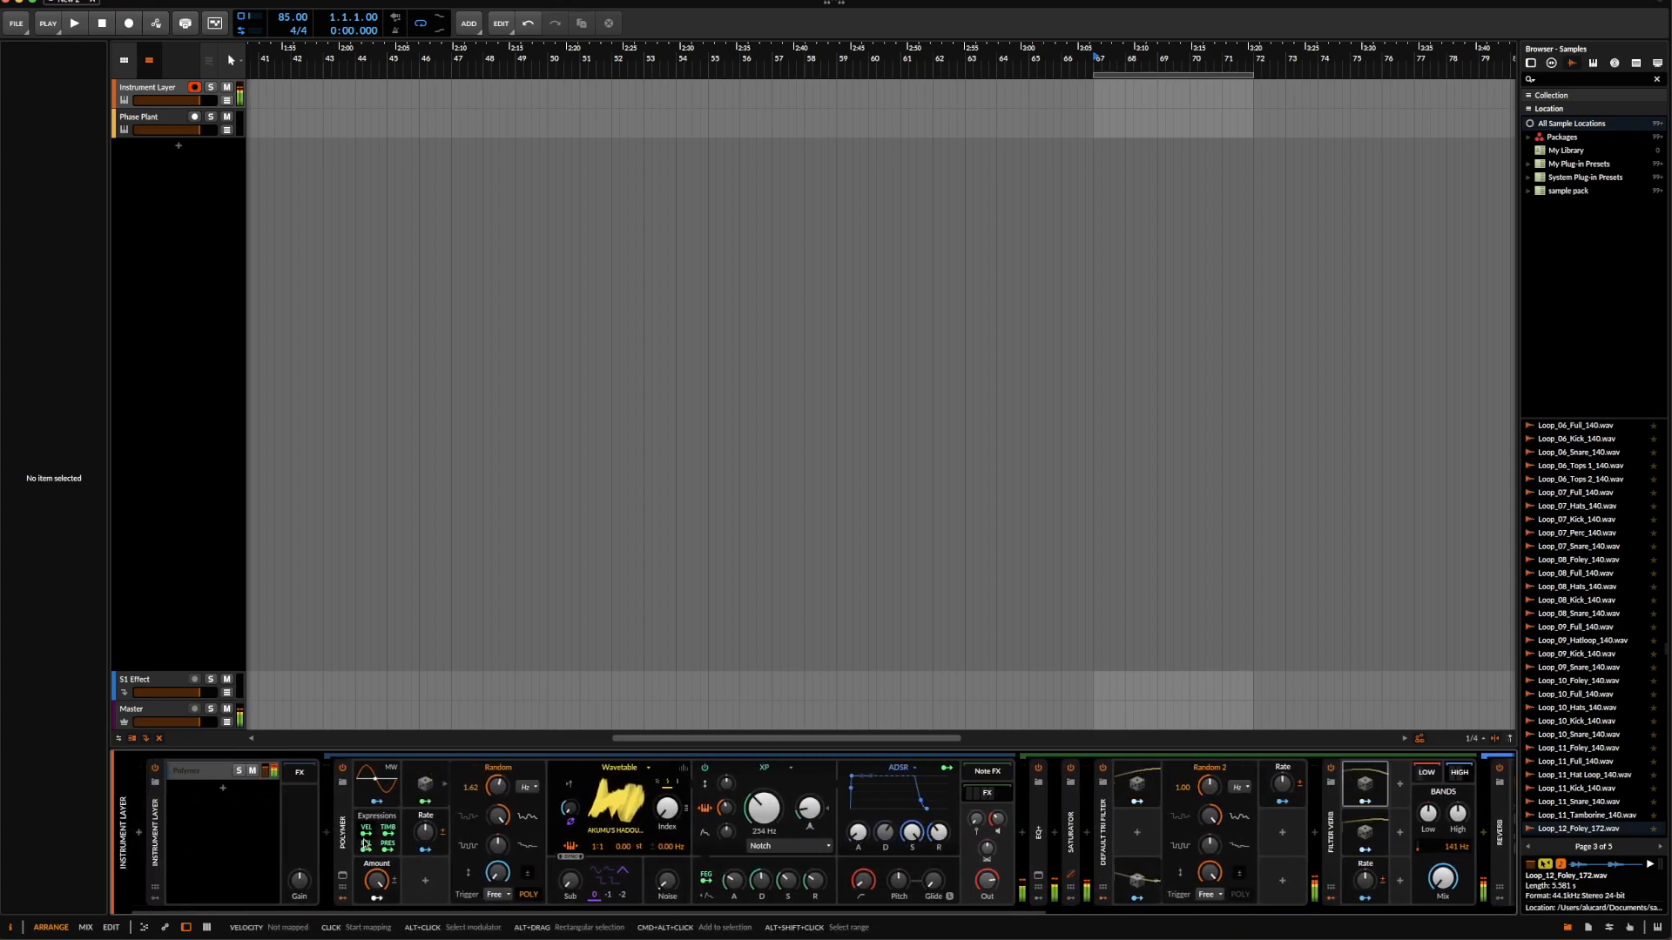
mouse_move(425, 834)
mouse_down()
mouse_move(425, 855)
mouse_move(425, 814)
mouse_move(429, 838)
mouse_up()
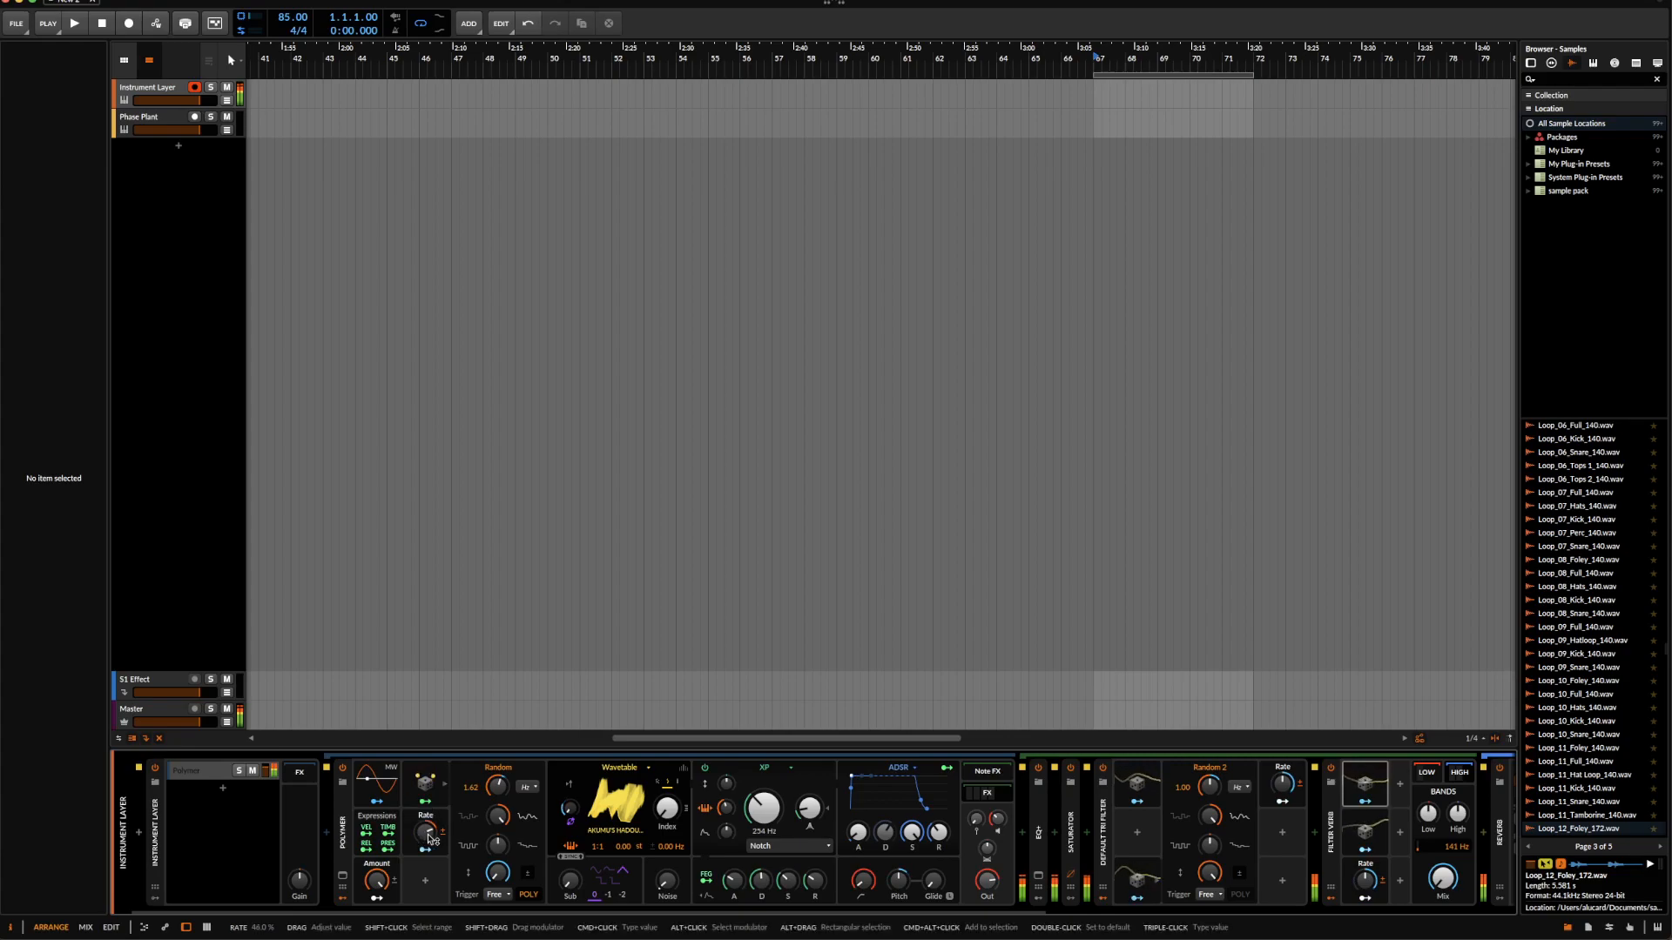
click(427, 836)
mouse_move(428, 836)
mouse_down()
mouse_move(428, 783)
mouse_move(428, 811)
mouse_up()
- Collapse FILTER VERB and insert a Multiband FX-3 device between it and the Peak Limiter
scroll(427, 834, right, 10)
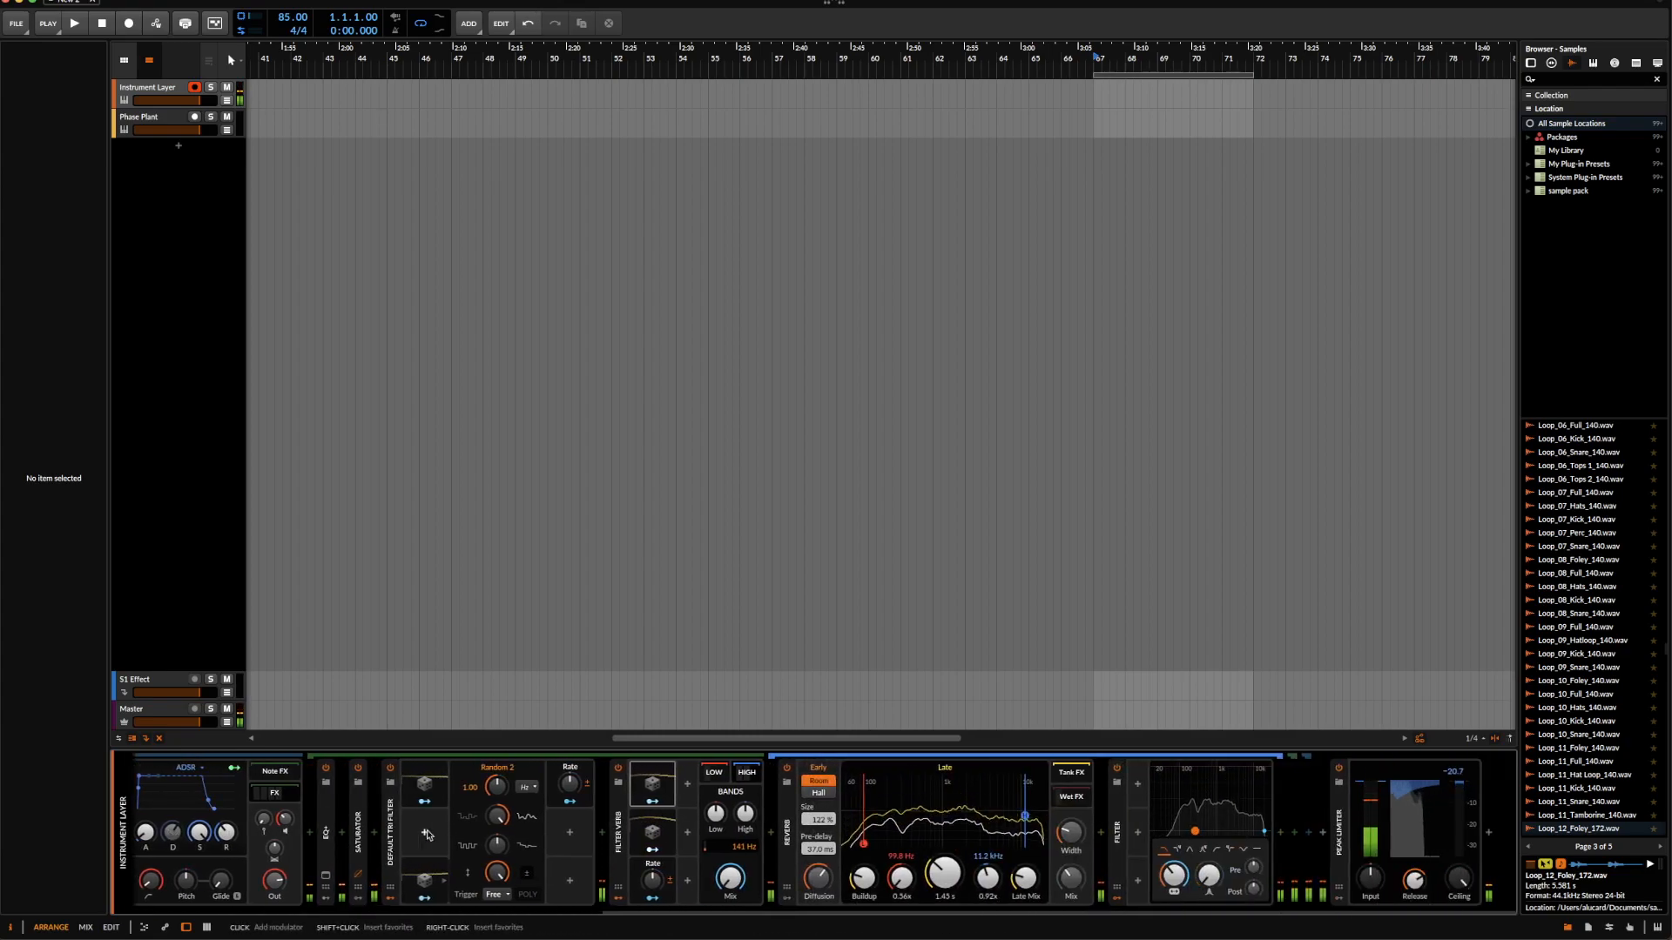
click(619, 820)
double_click(619, 820)
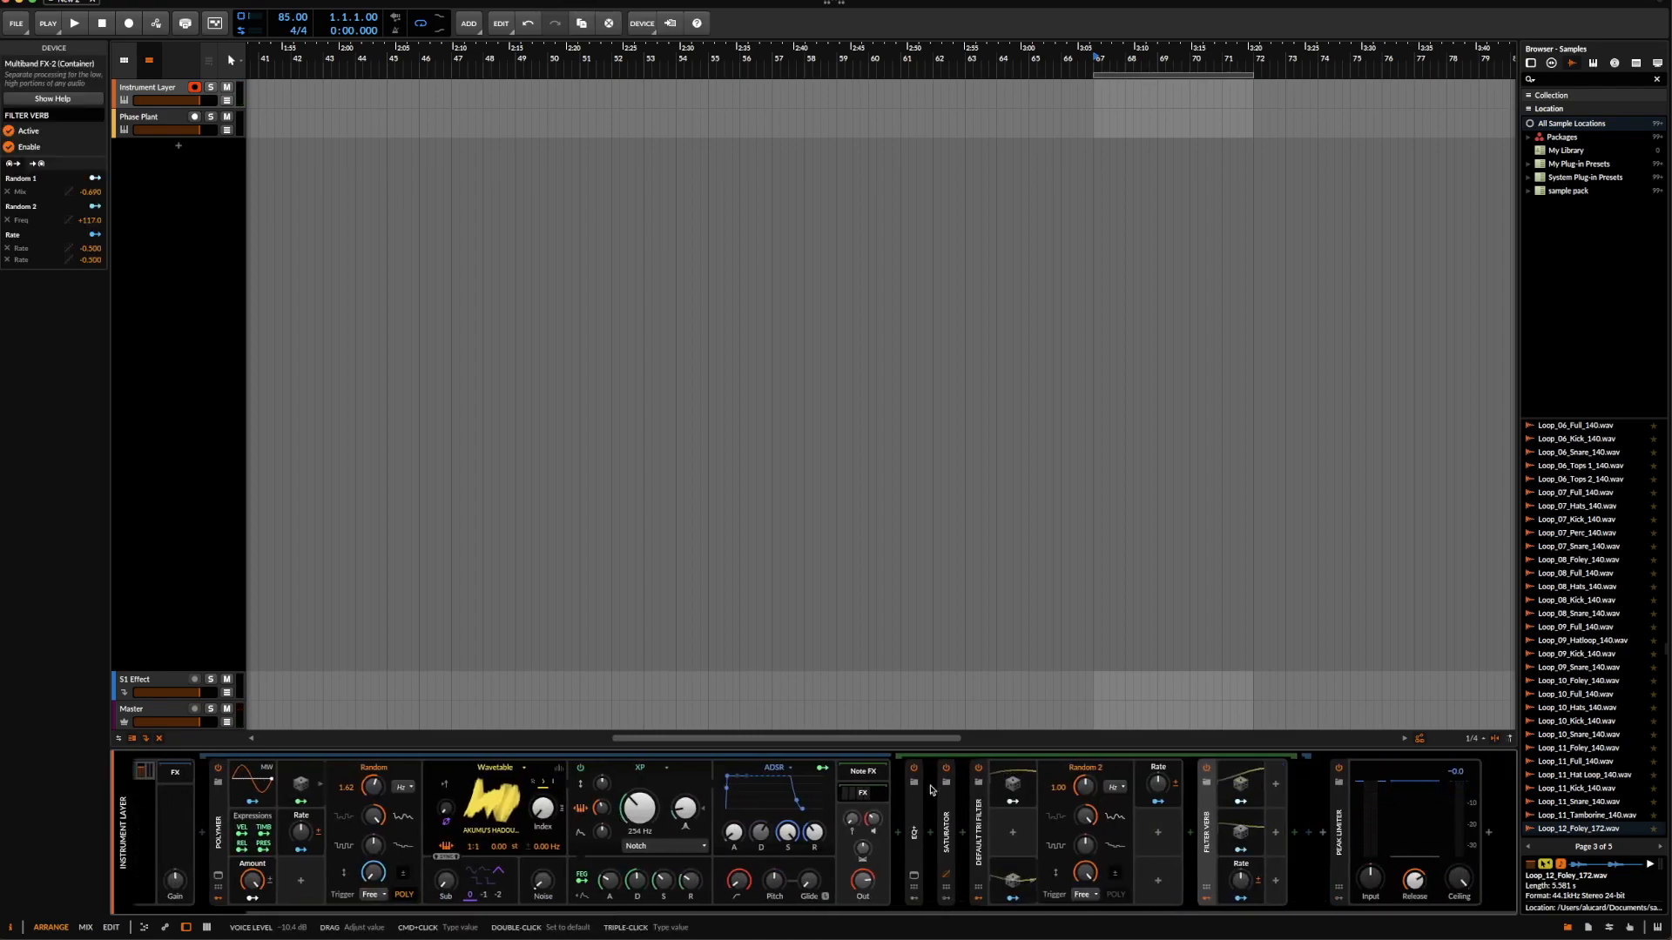
click(1295, 833)
text(FX)
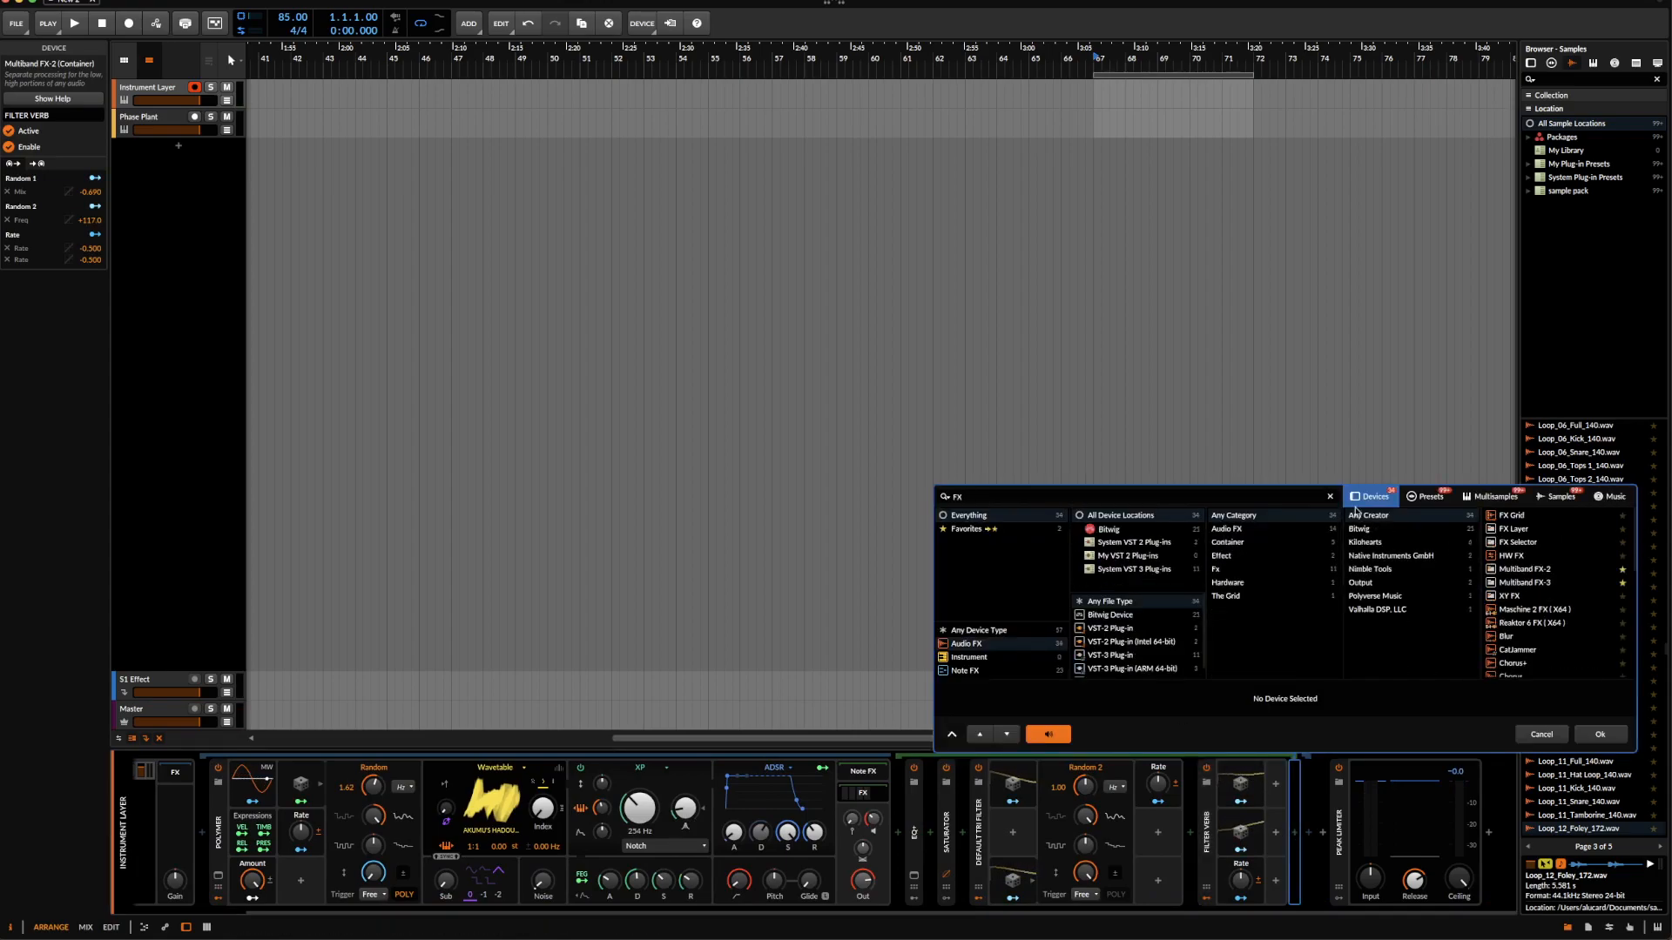
click(1524, 582)
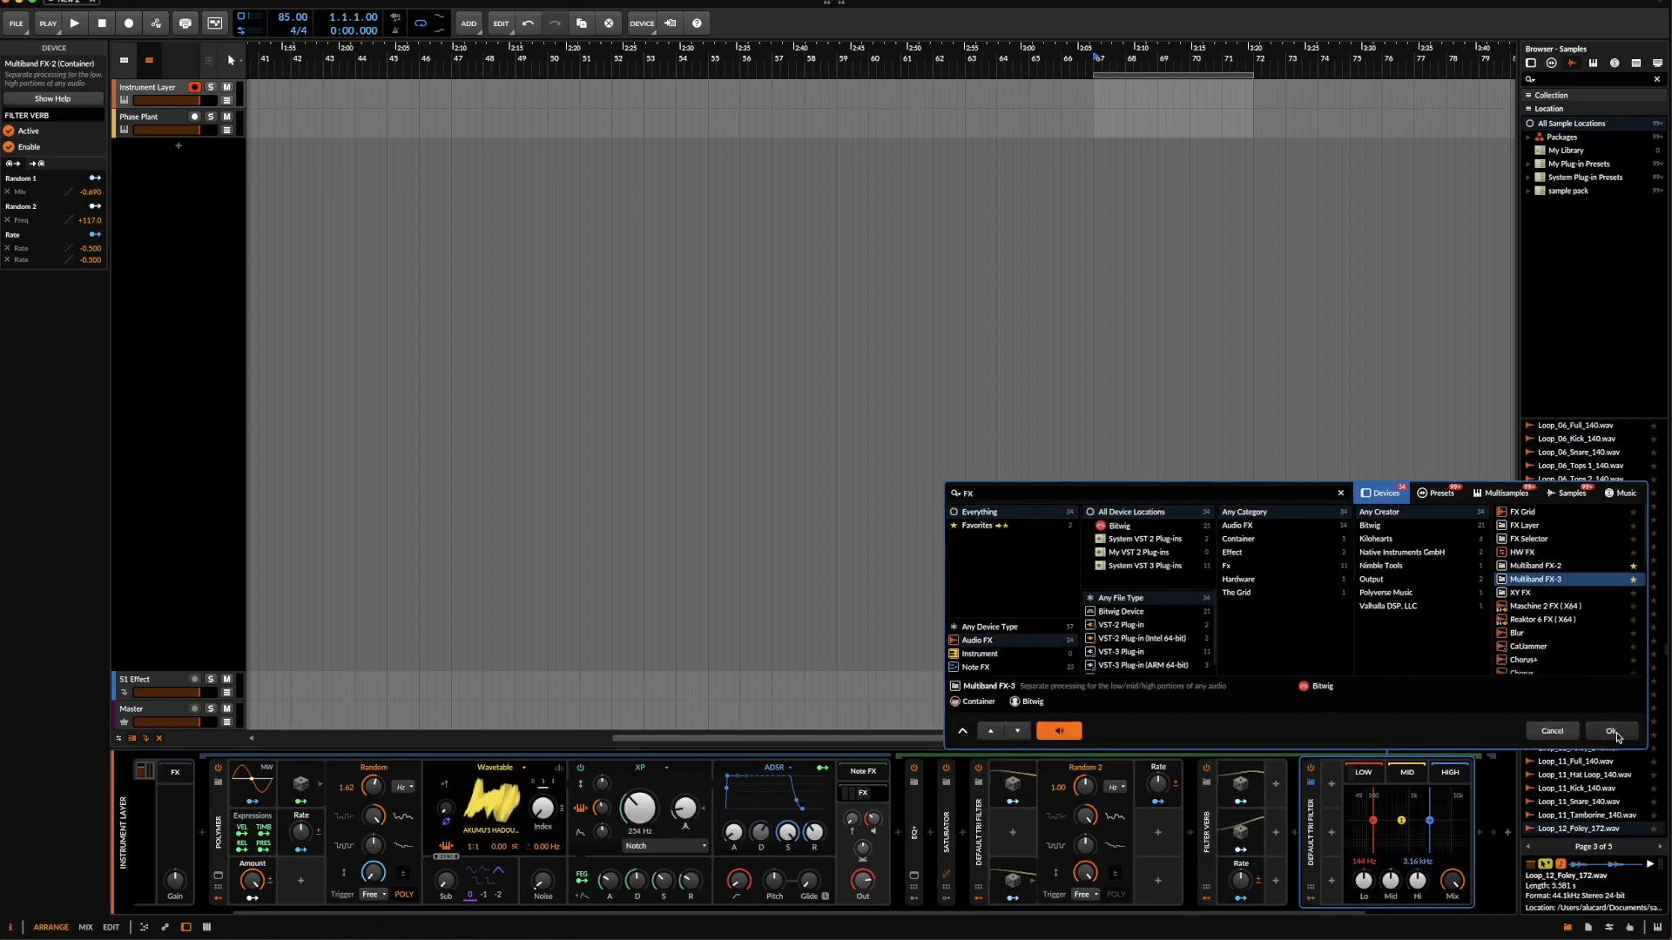
click(1612, 732)
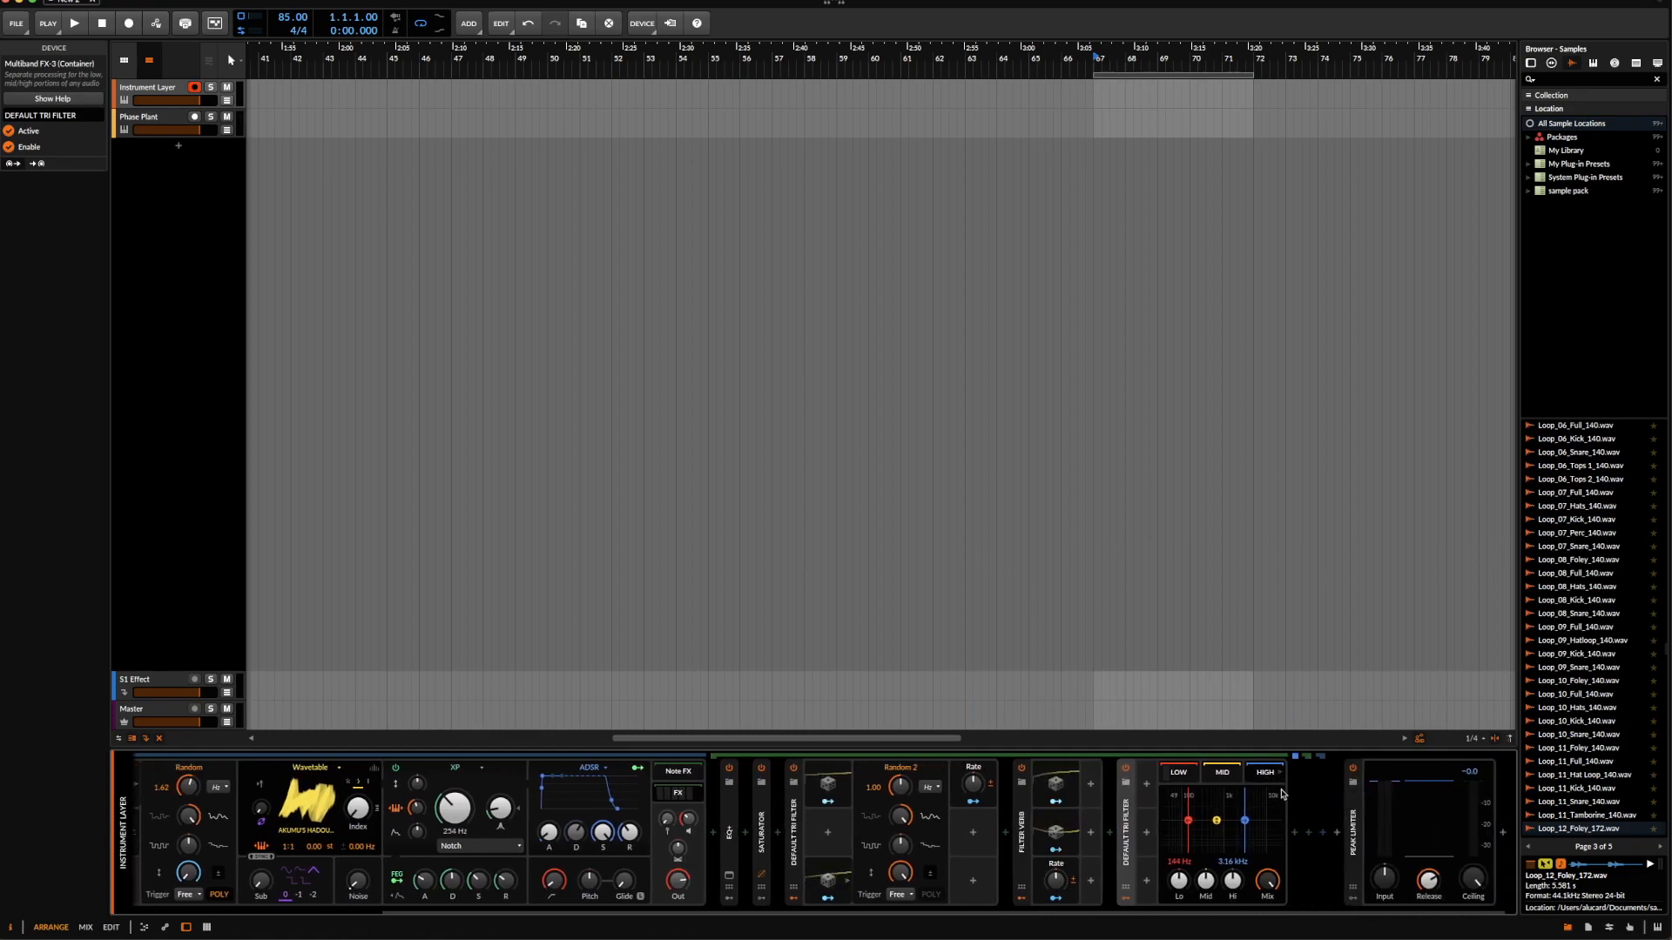
- Insert a Dynamics device into the High band of the new Multiband FX-3
click(1296, 834)
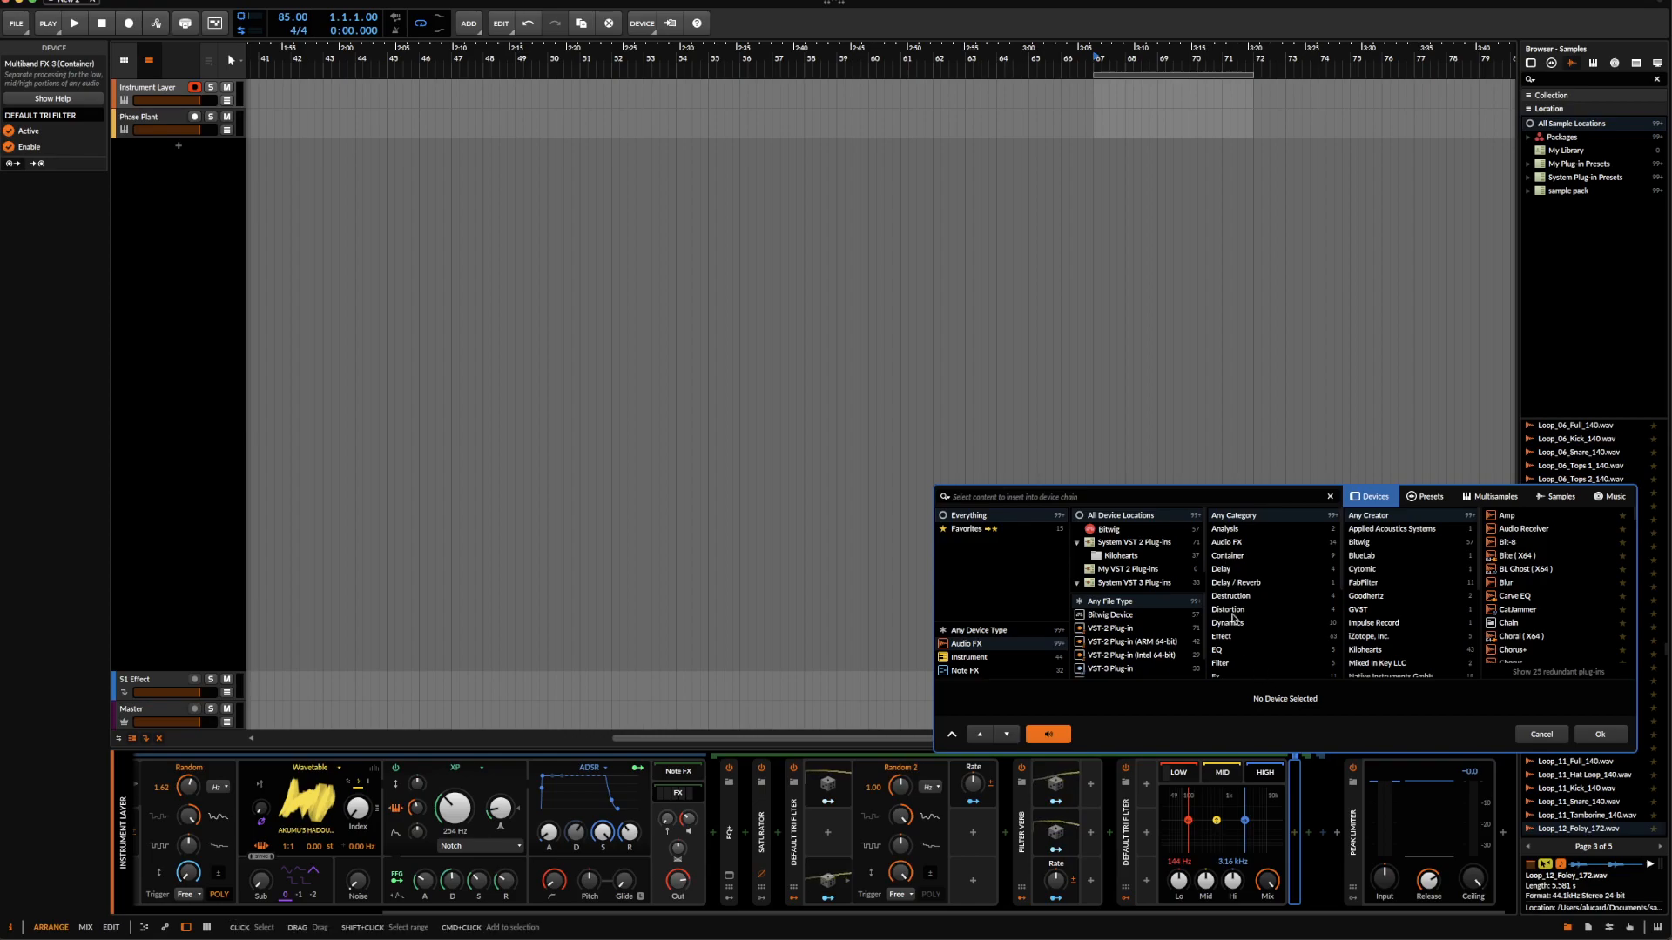
text(dynsa)
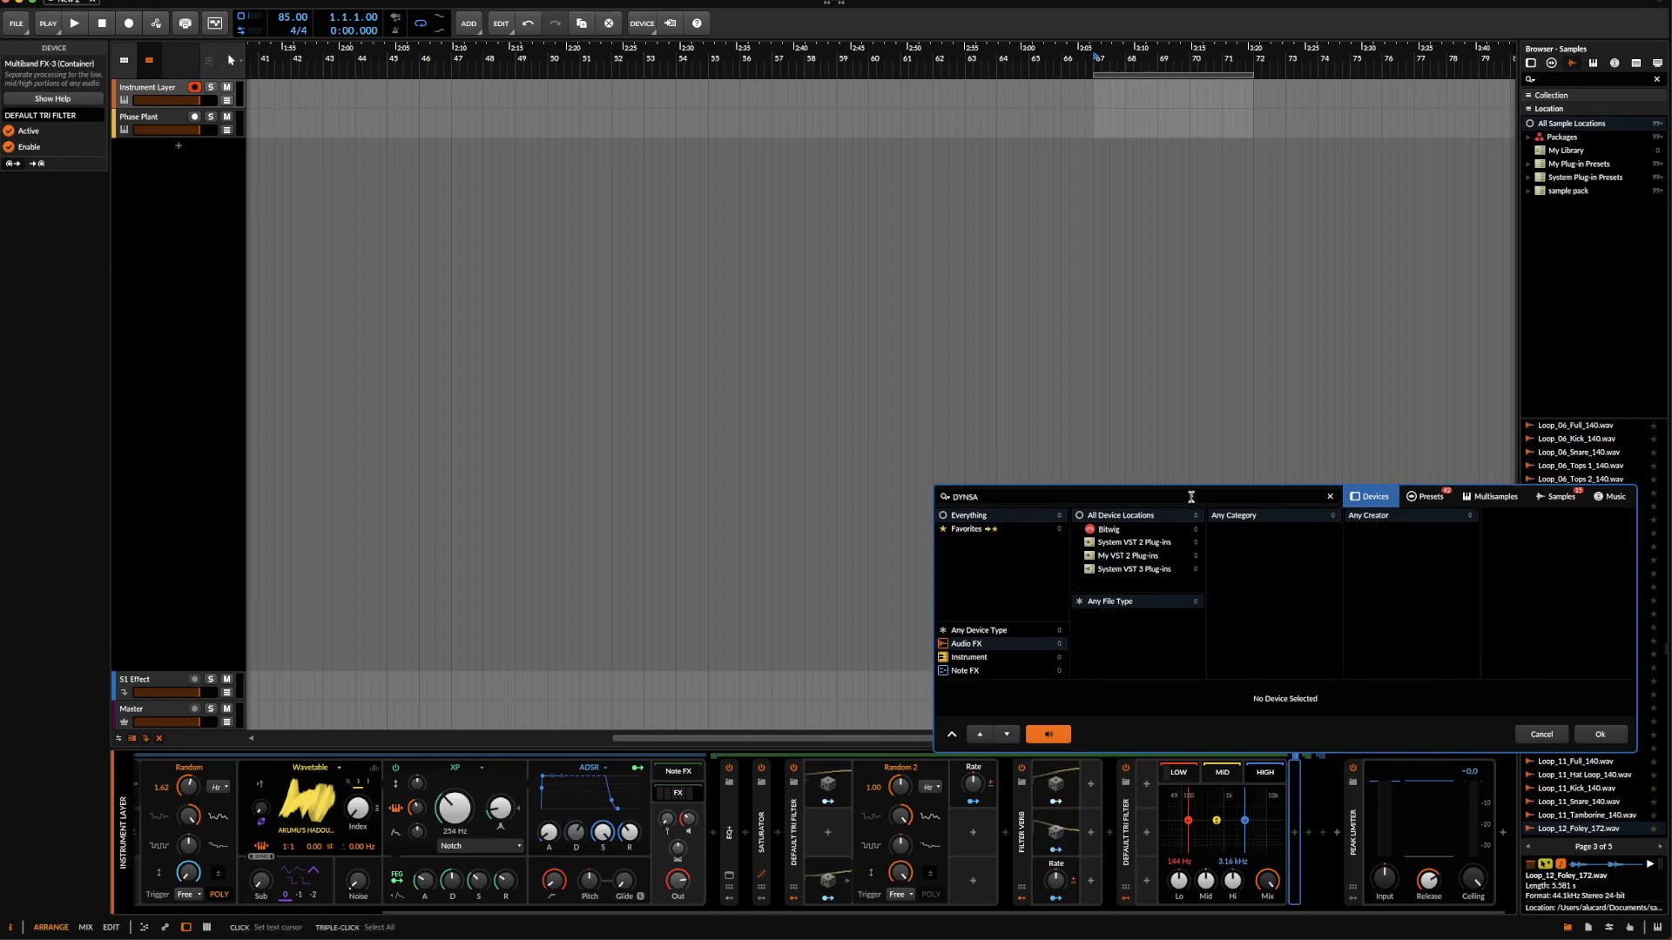
text(a,)
key(Down)
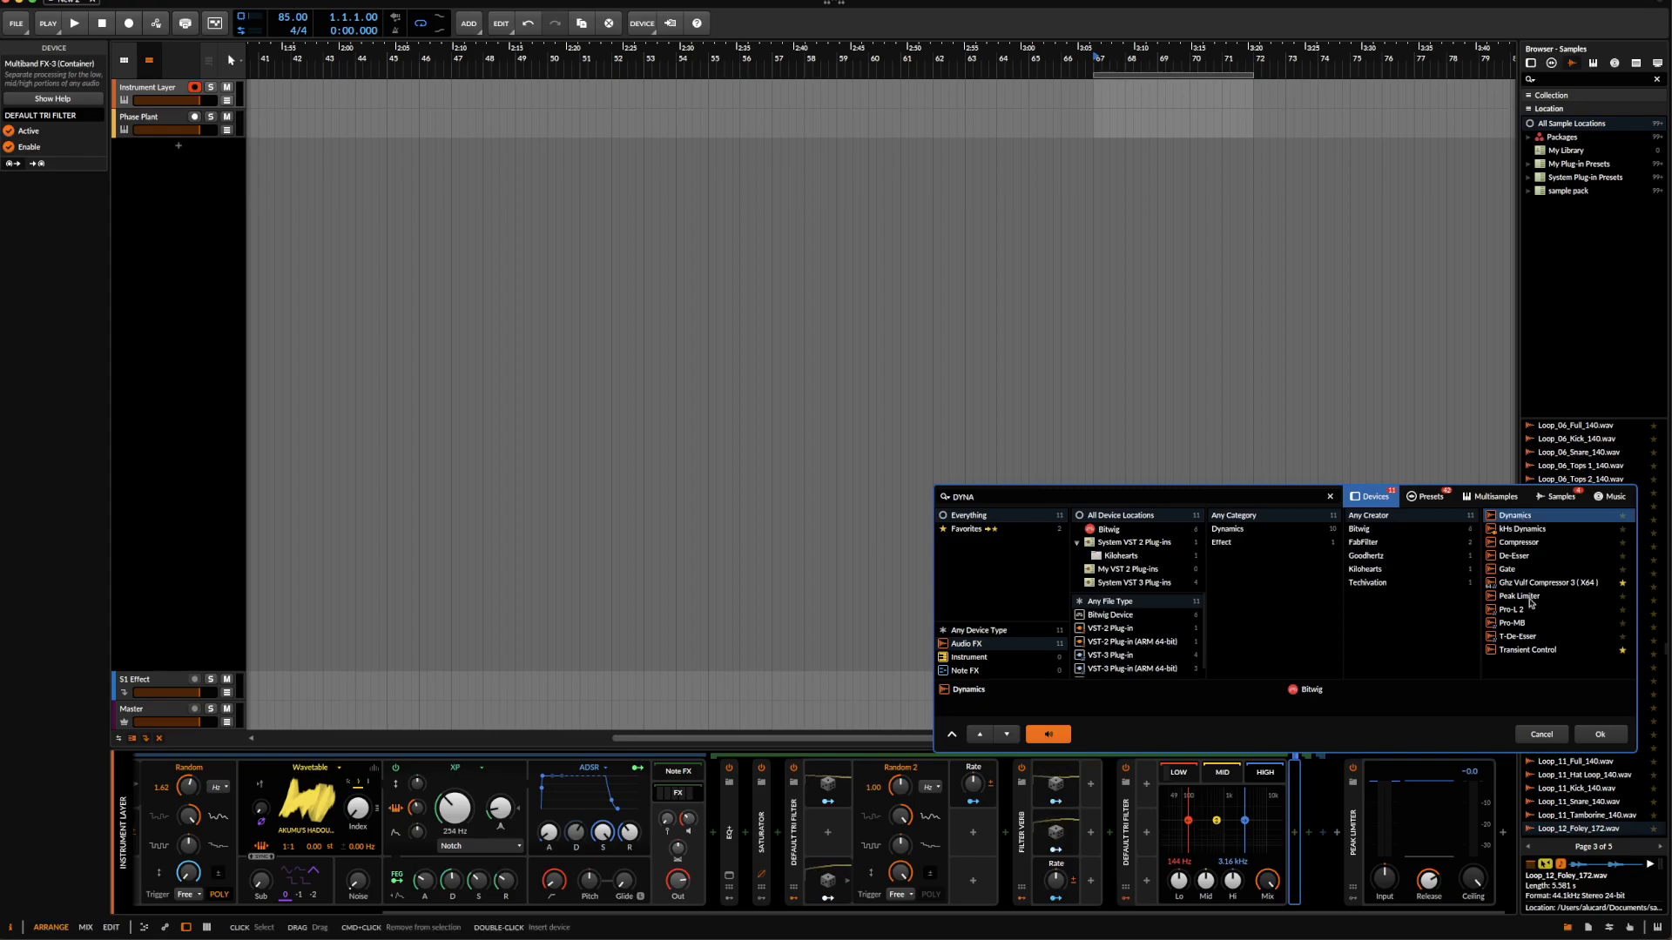
key(Return)
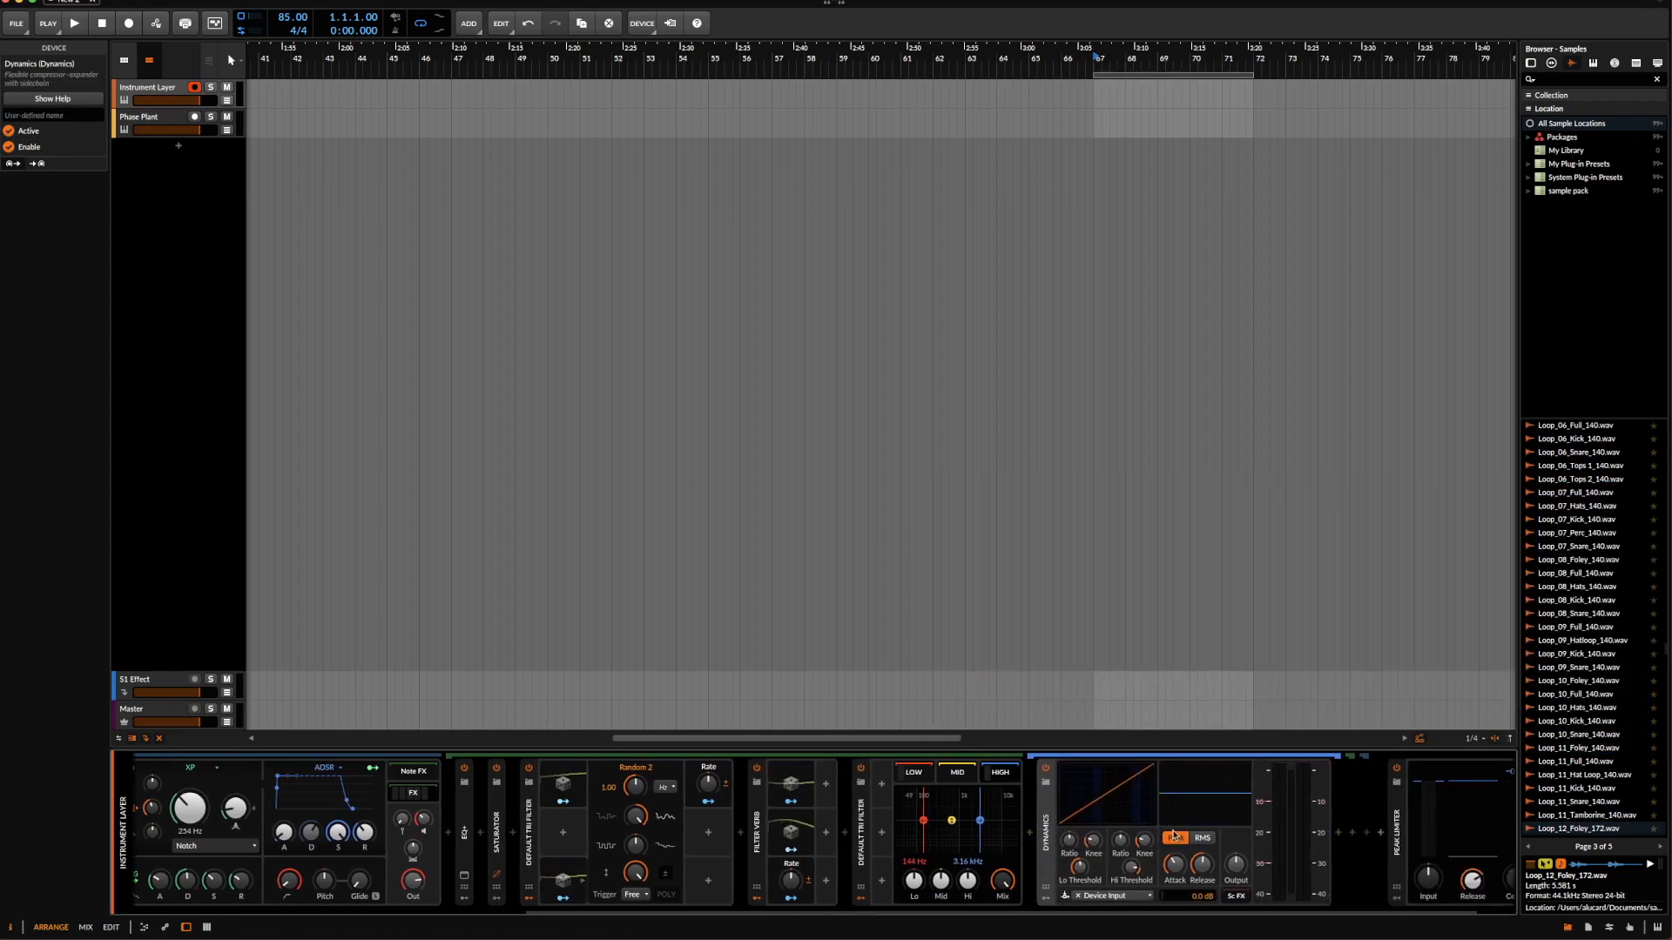
- Adjust the high ratio and high threshold of Dynamics
drag(1120, 842, 1120, 832)
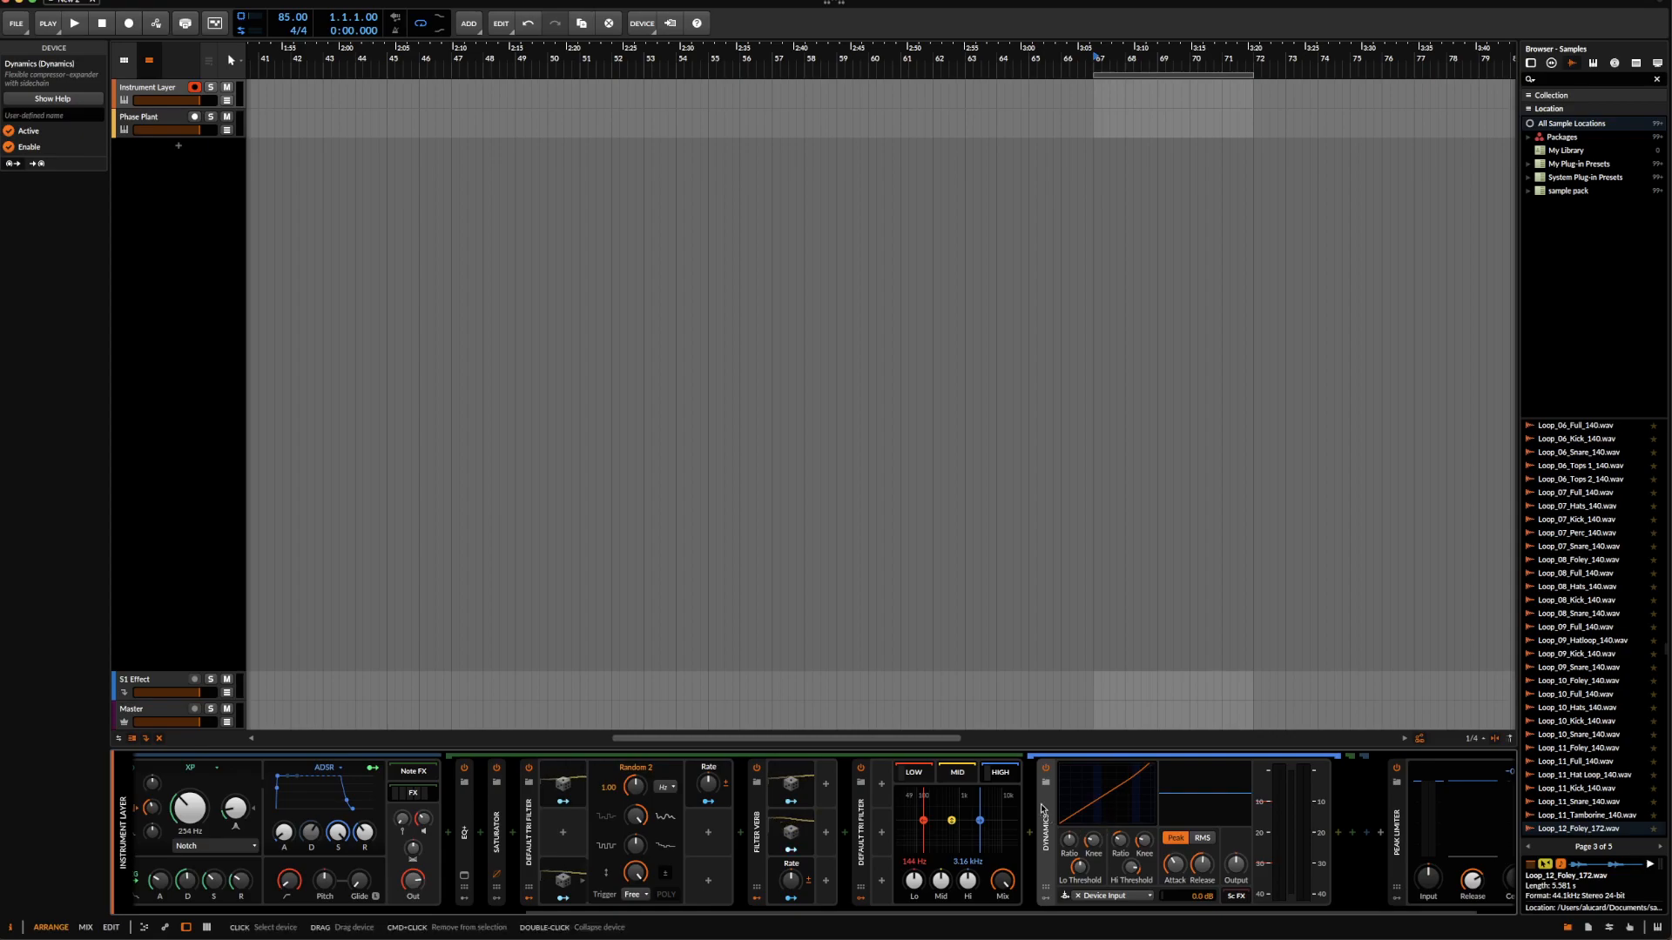
drag(1121, 839, 1122, 830)
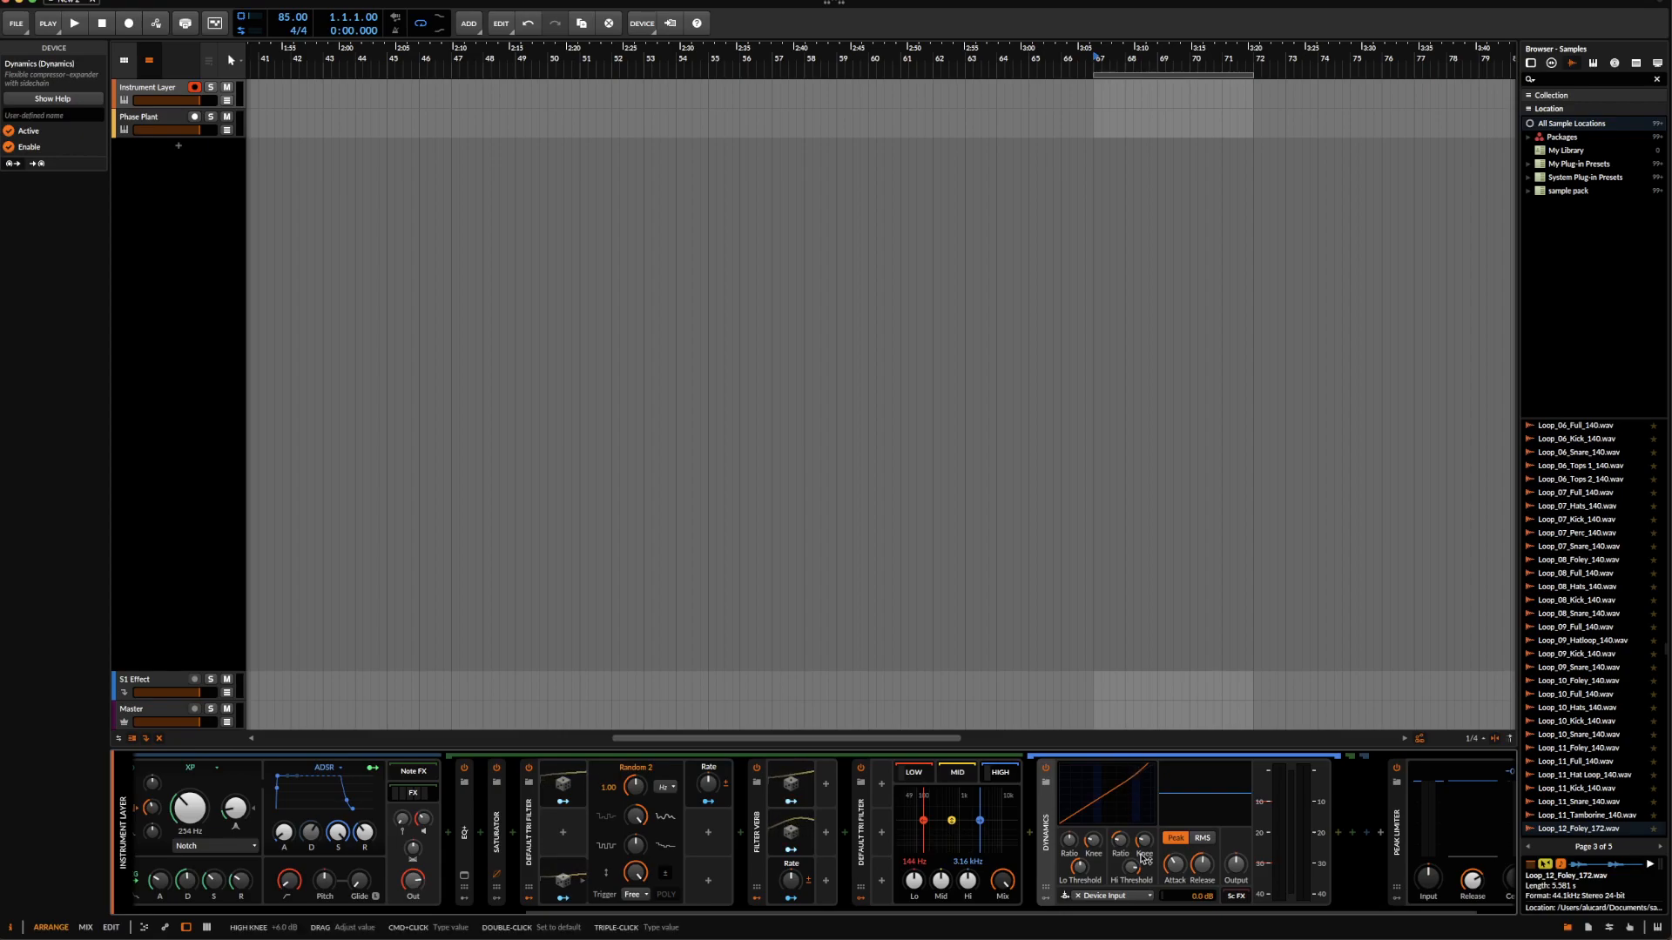
drag(1132, 868, 1131, 856)
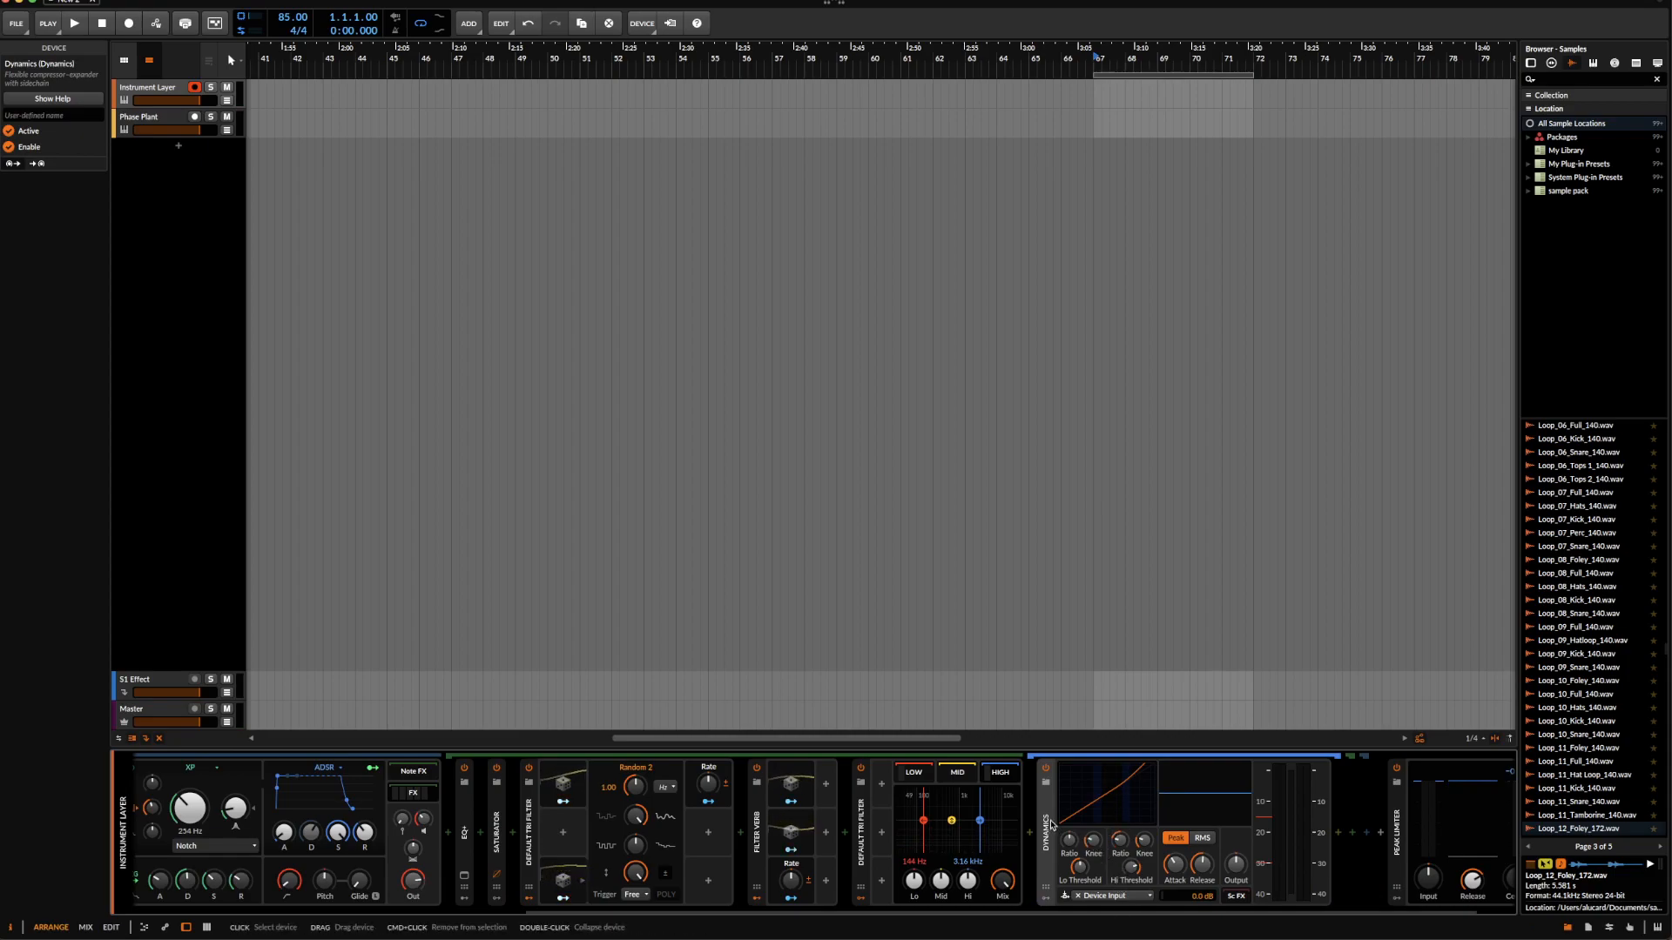
scroll(907, 828, right, 2)
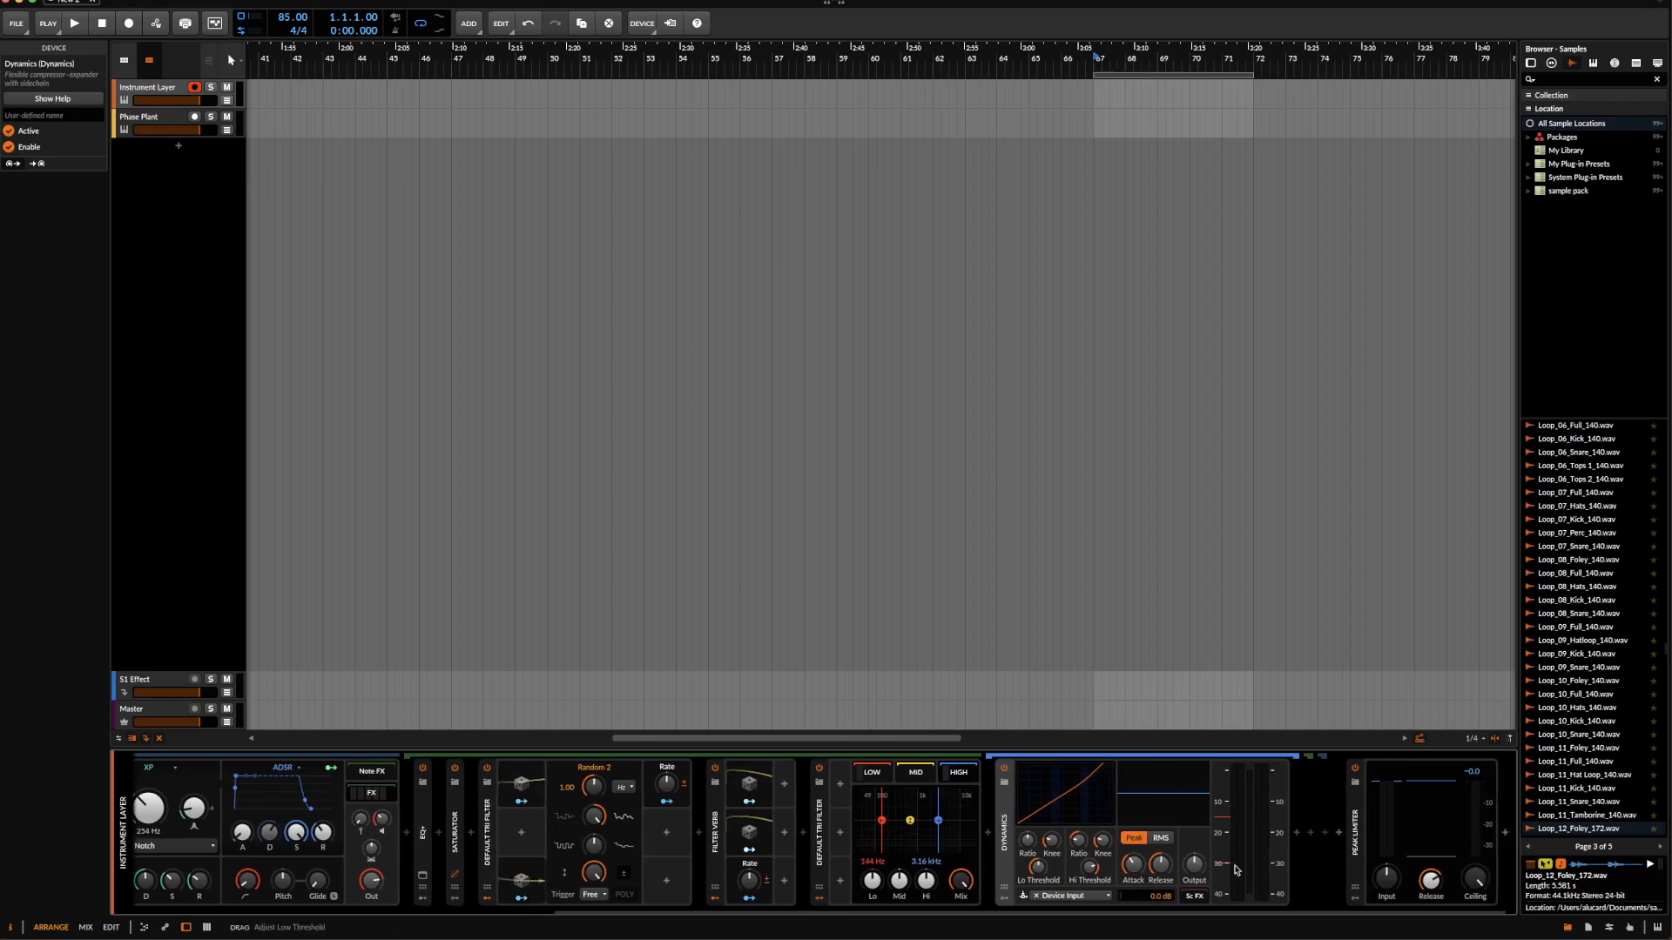
drag(1077, 842, 1090, 868)
drag(1077, 841, 1077, 842)
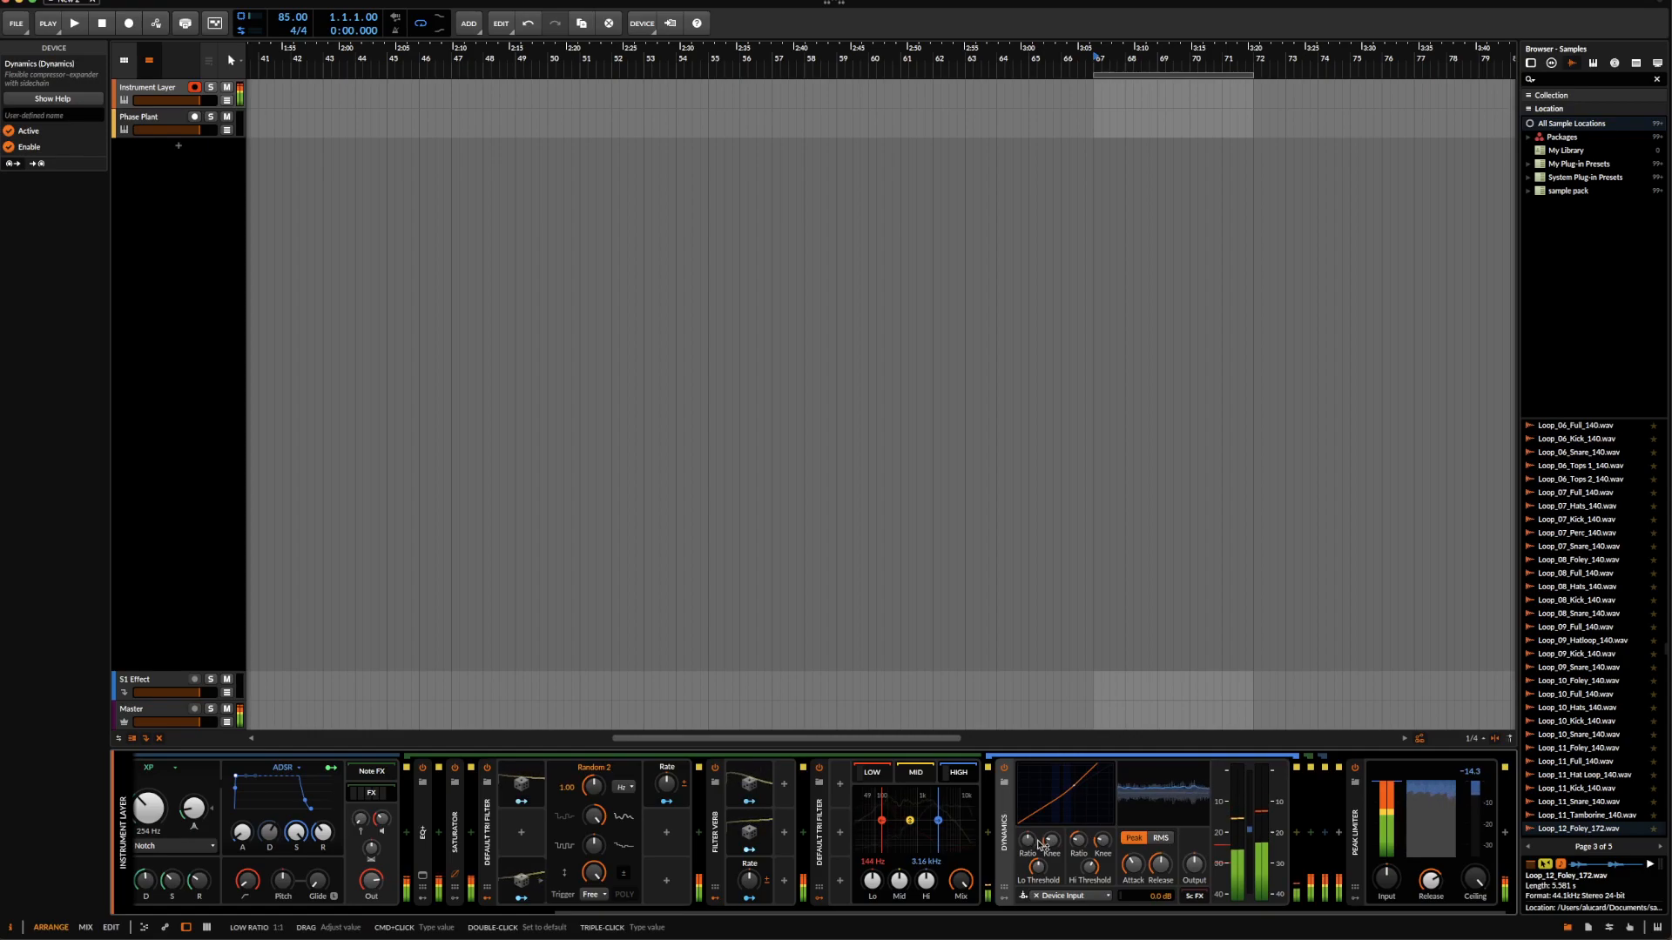
- Collapse Dynamics together with its Multiband FX-3 container, and hide FILTER VERB's modulators while leaving that device collapsed
scroll(1005, 816, up, 3)
scroll(1005, 816, left, 1)
scroll(1006, 816, right, 1)
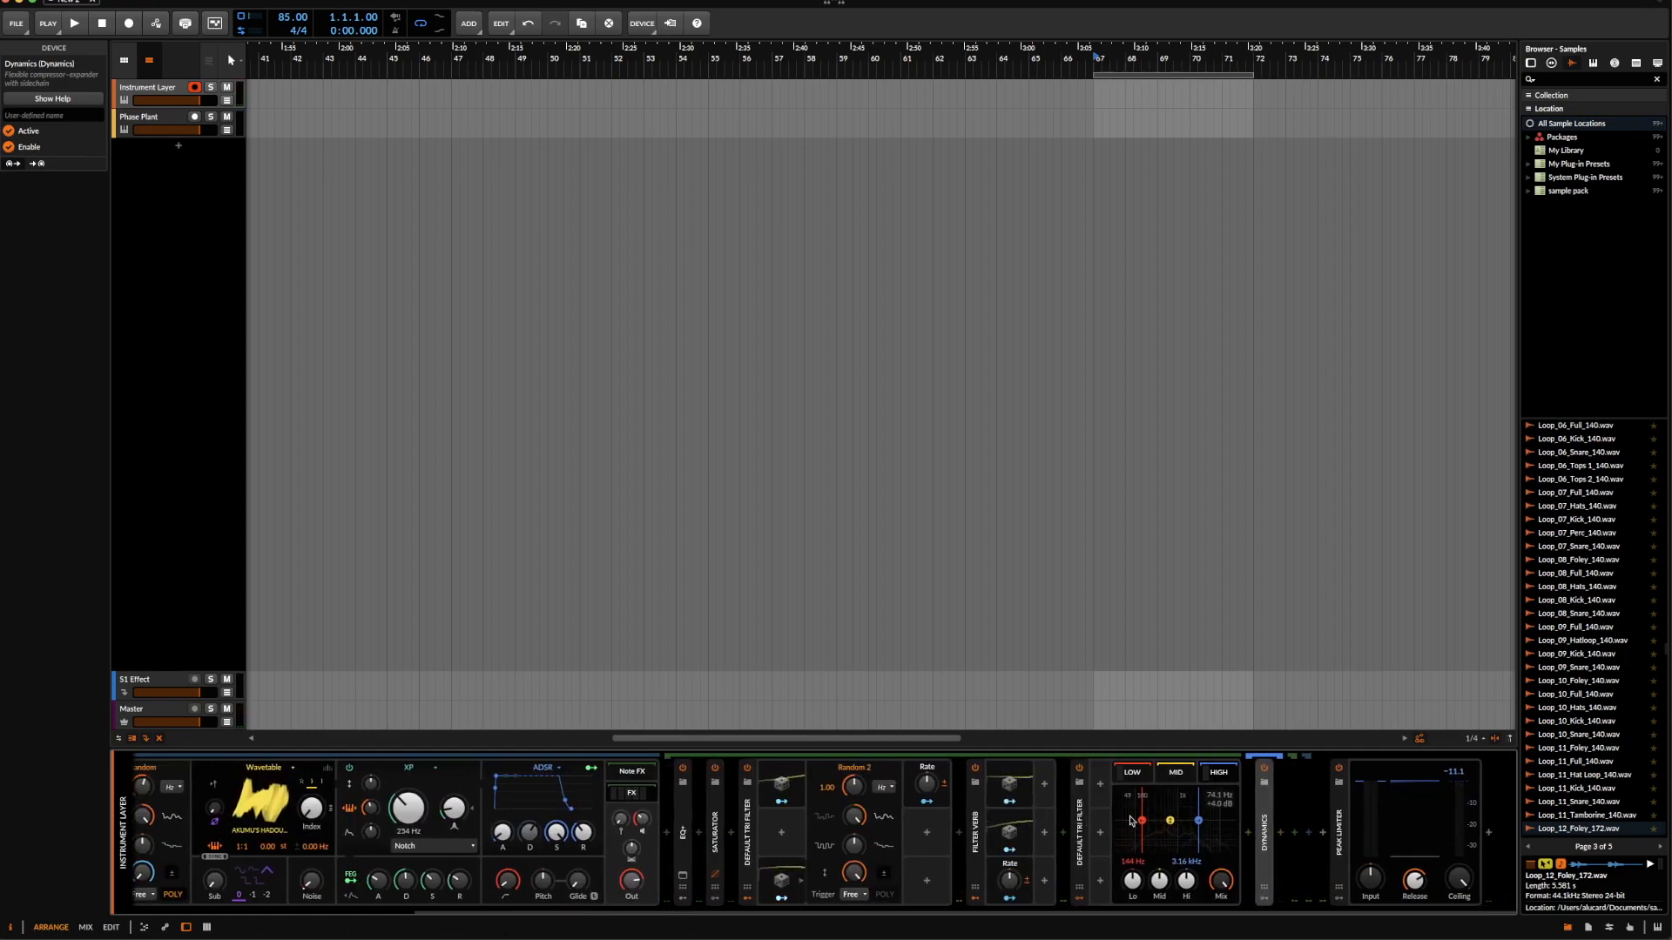
double_click(1080, 832)
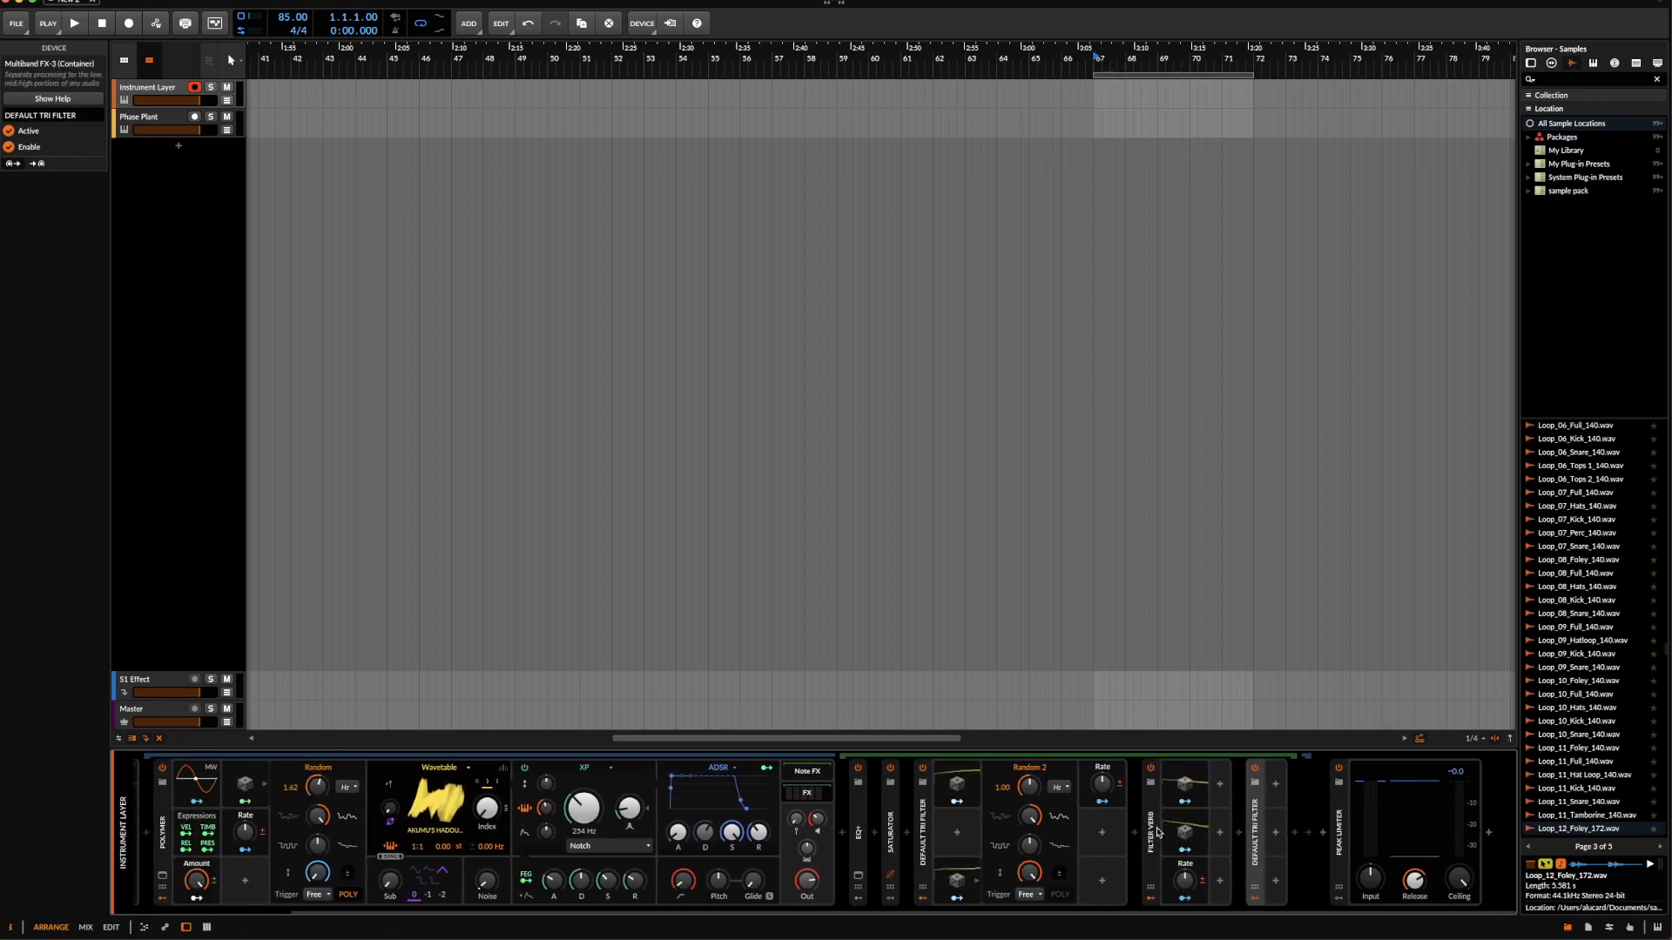
double_click(1158, 833)
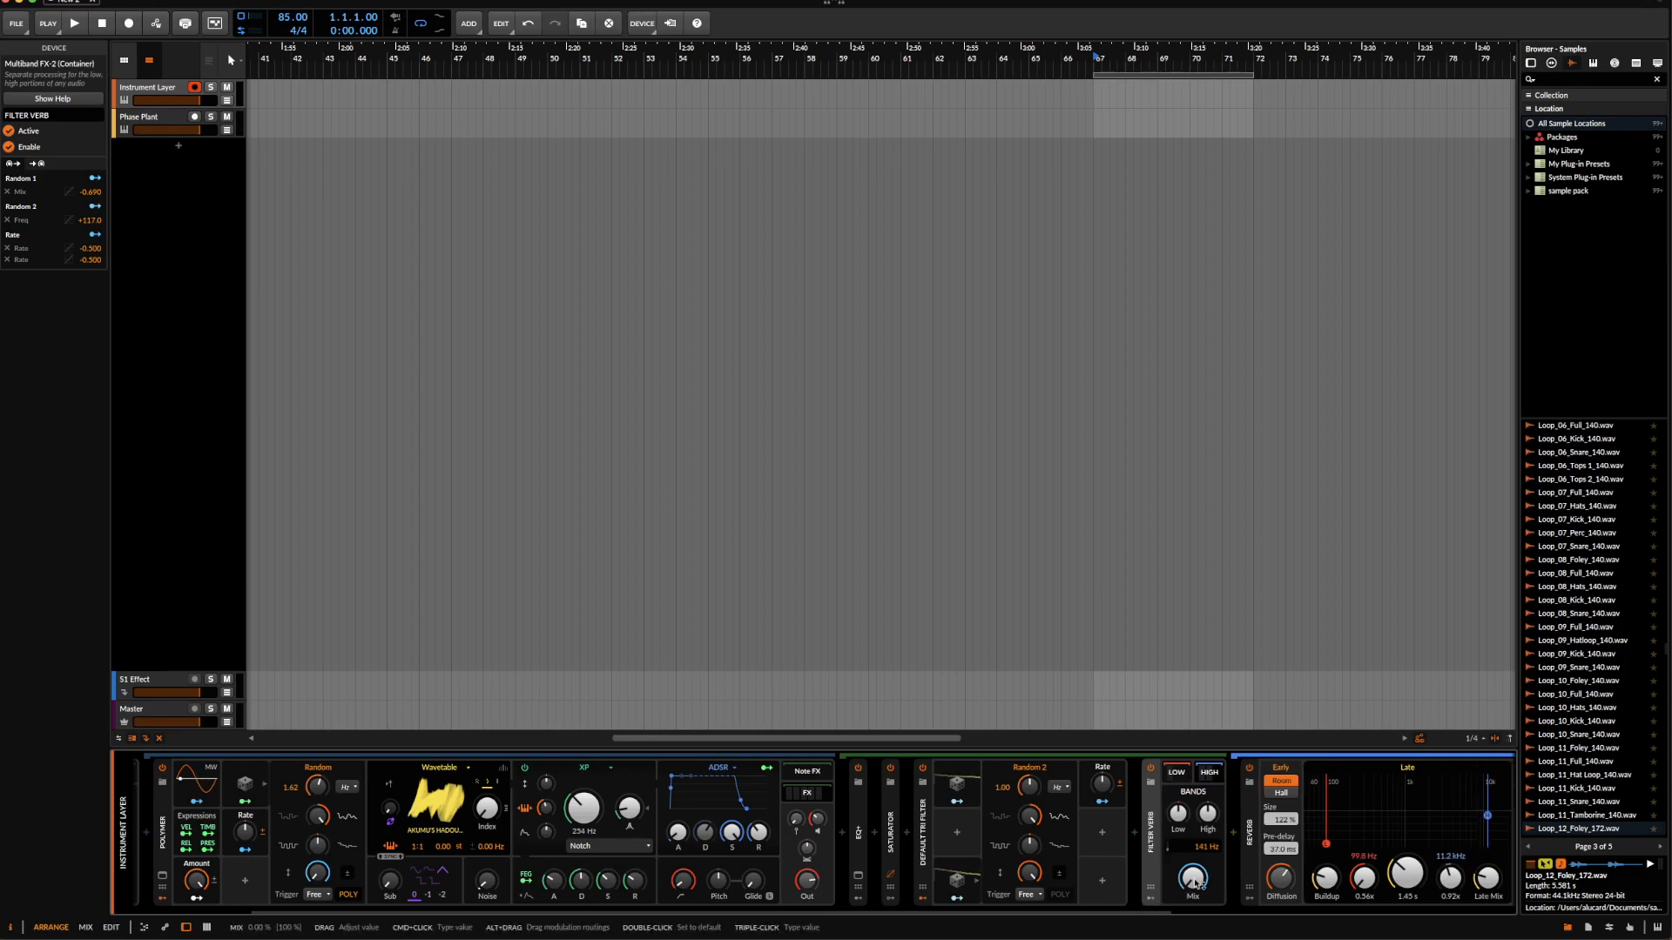
scroll(1228, 775, right, 6)
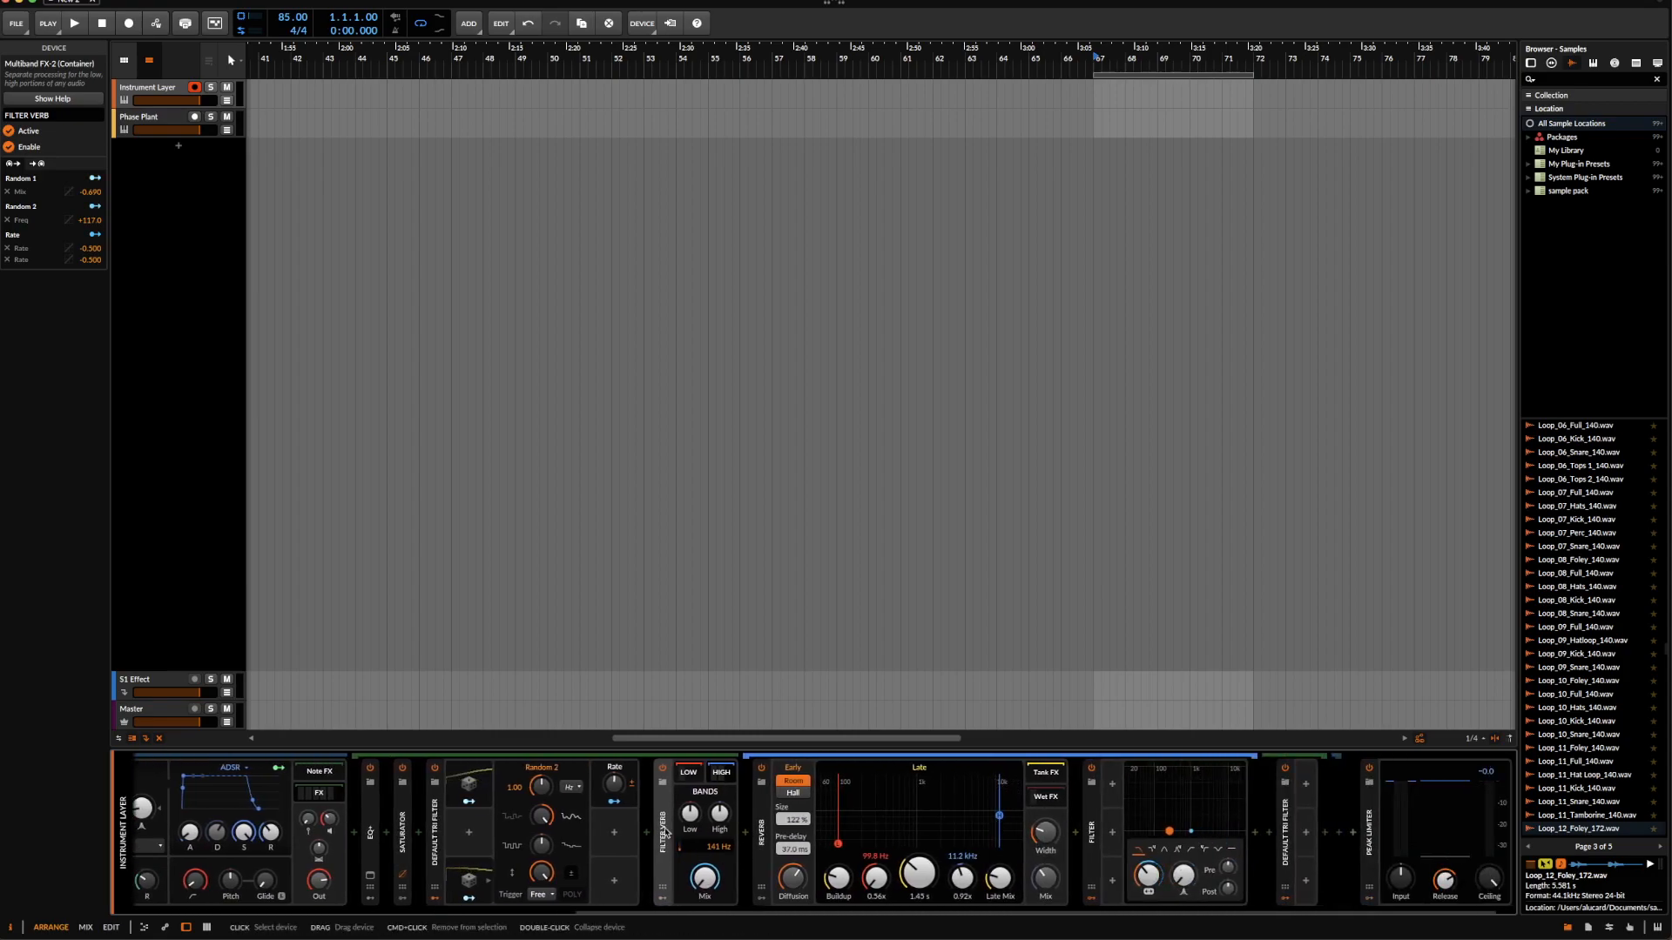
double_click(666, 833)
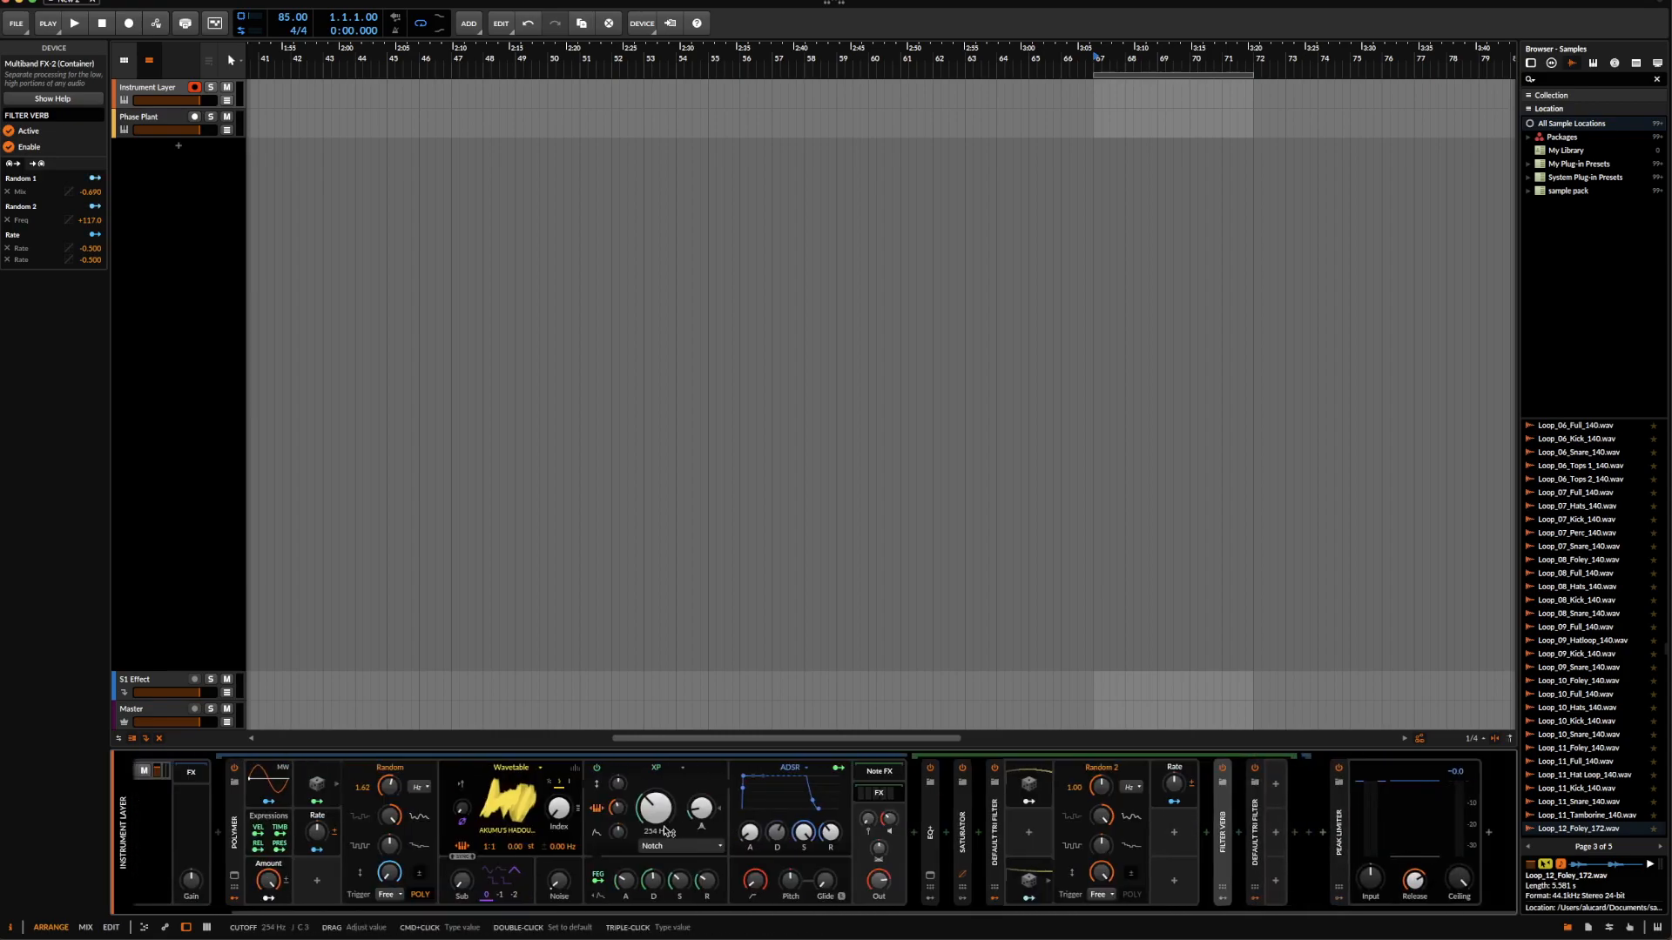
- Insert an EQ+ device between FILTER VERB and the new Multiband FX-3
click(1207, 833)
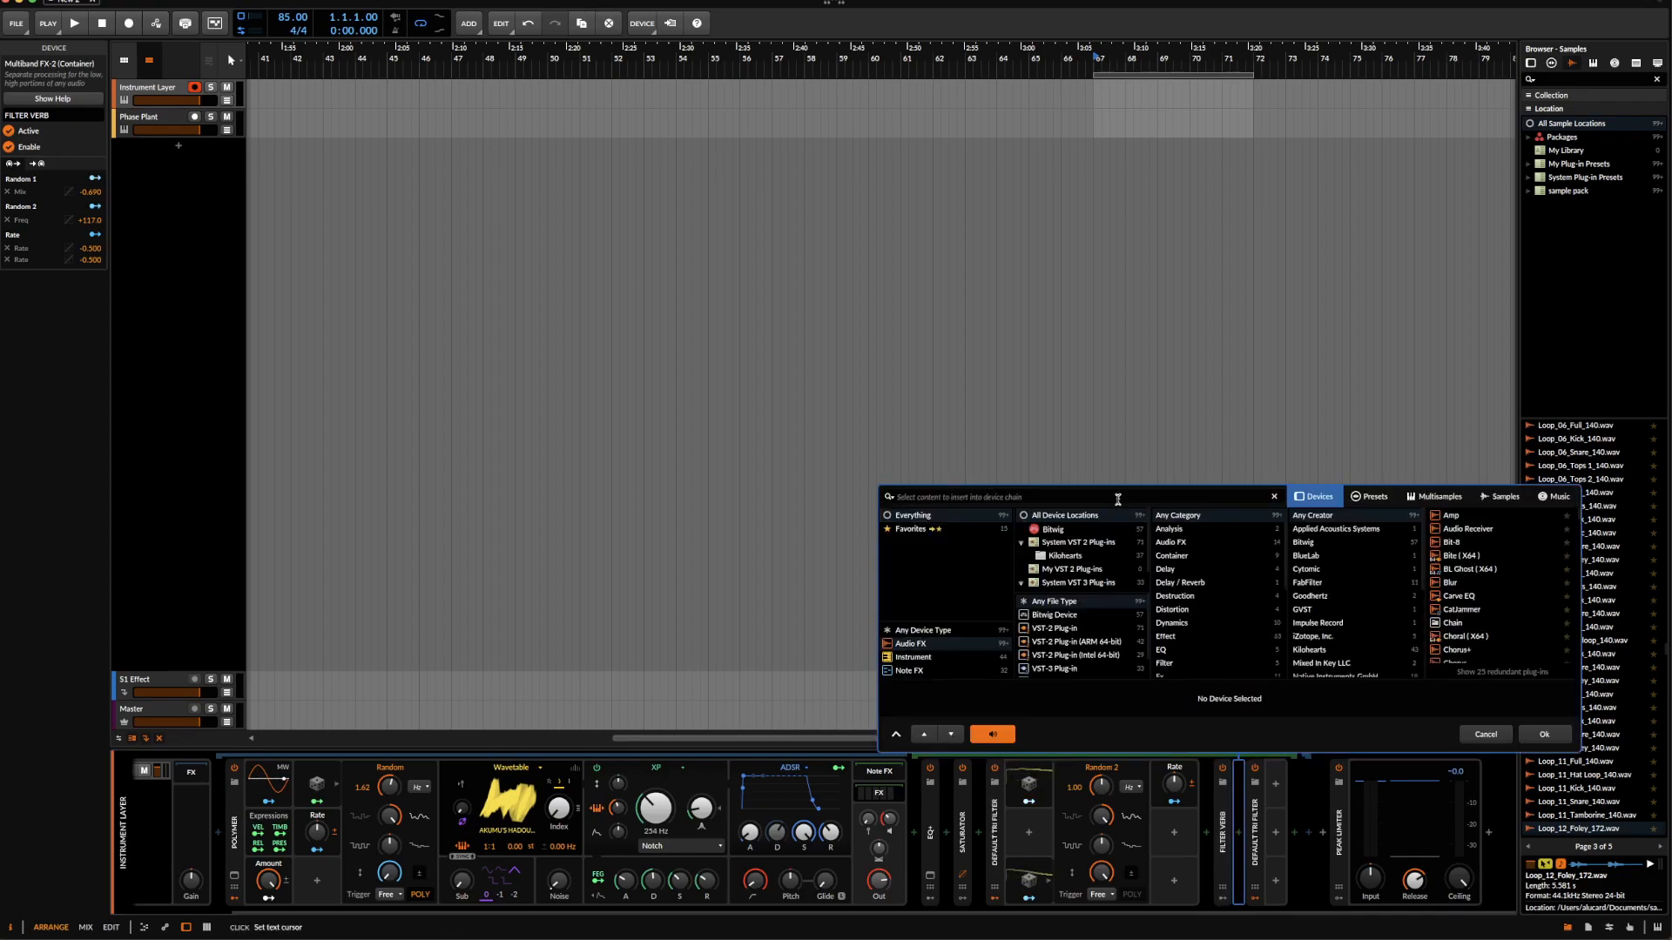
text(EQ)
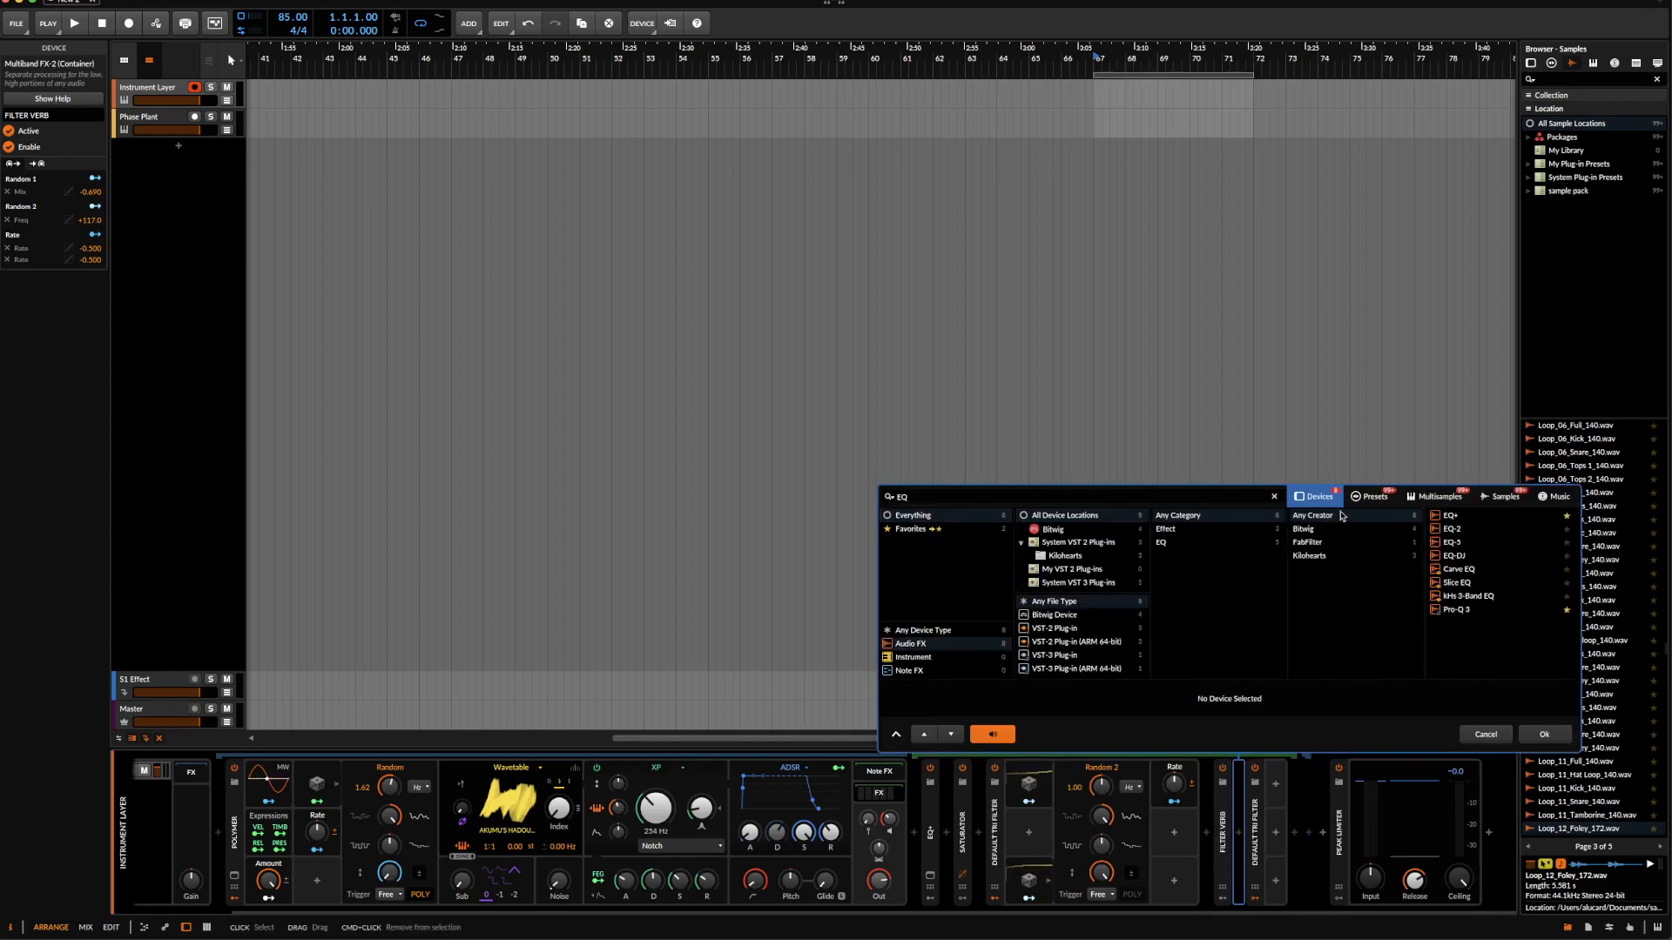
click(1555, 730)
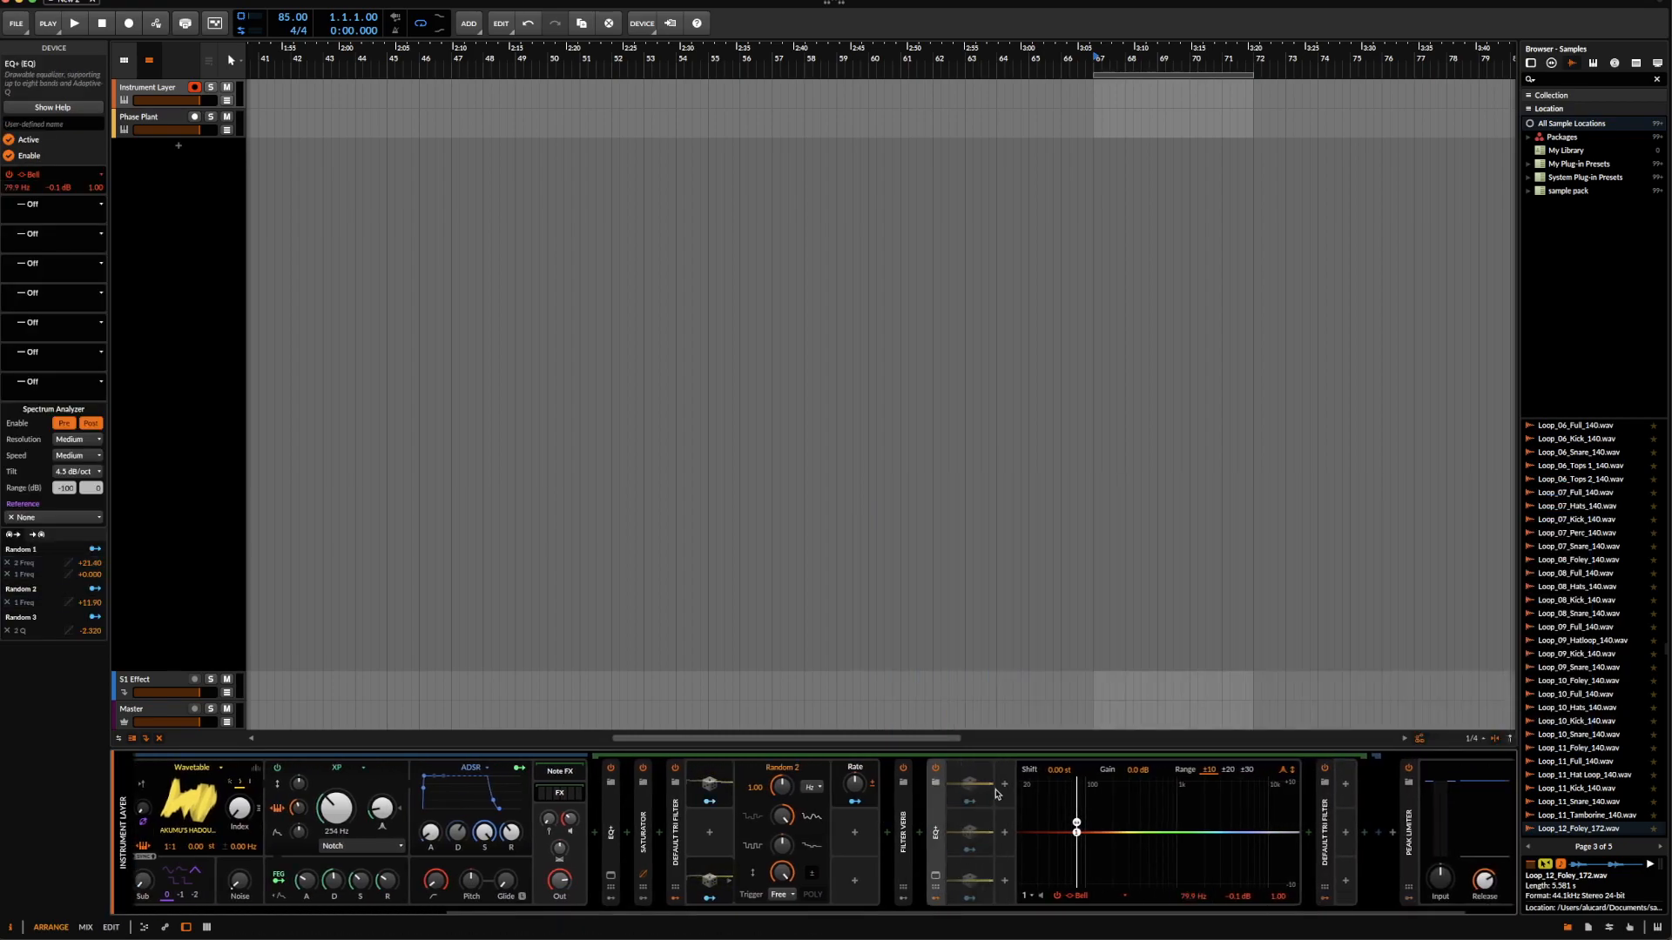
- Add an Envelope Follower modulator to the first free modulator slot of the new EQ+
click(1003, 784)
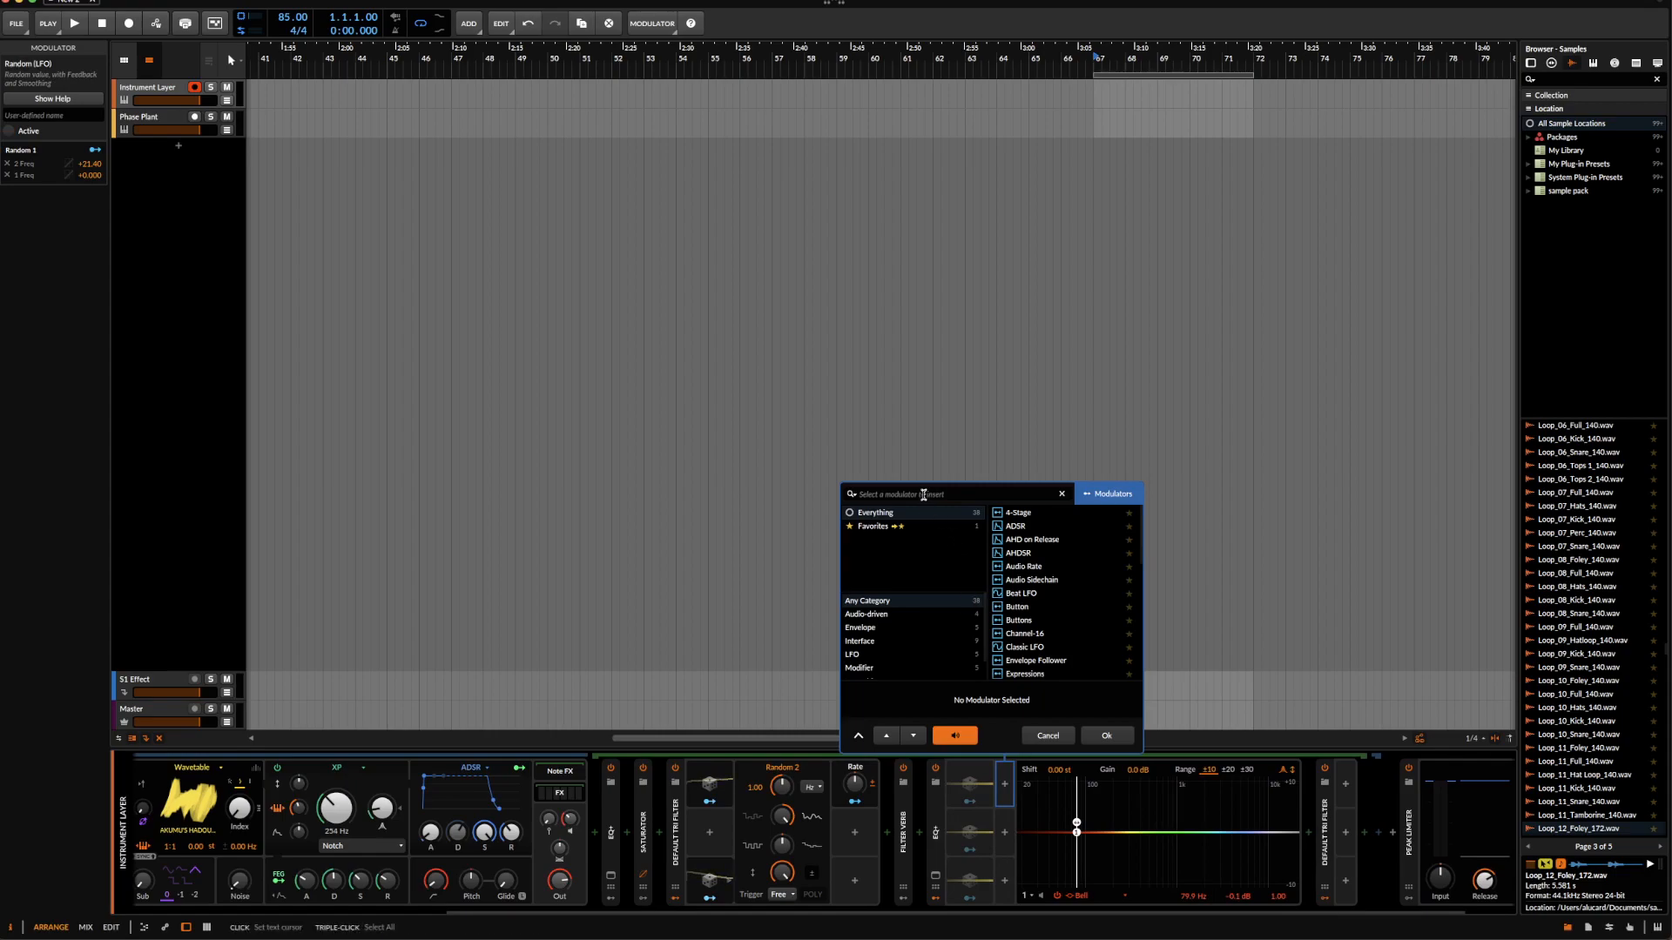
text(ENV)
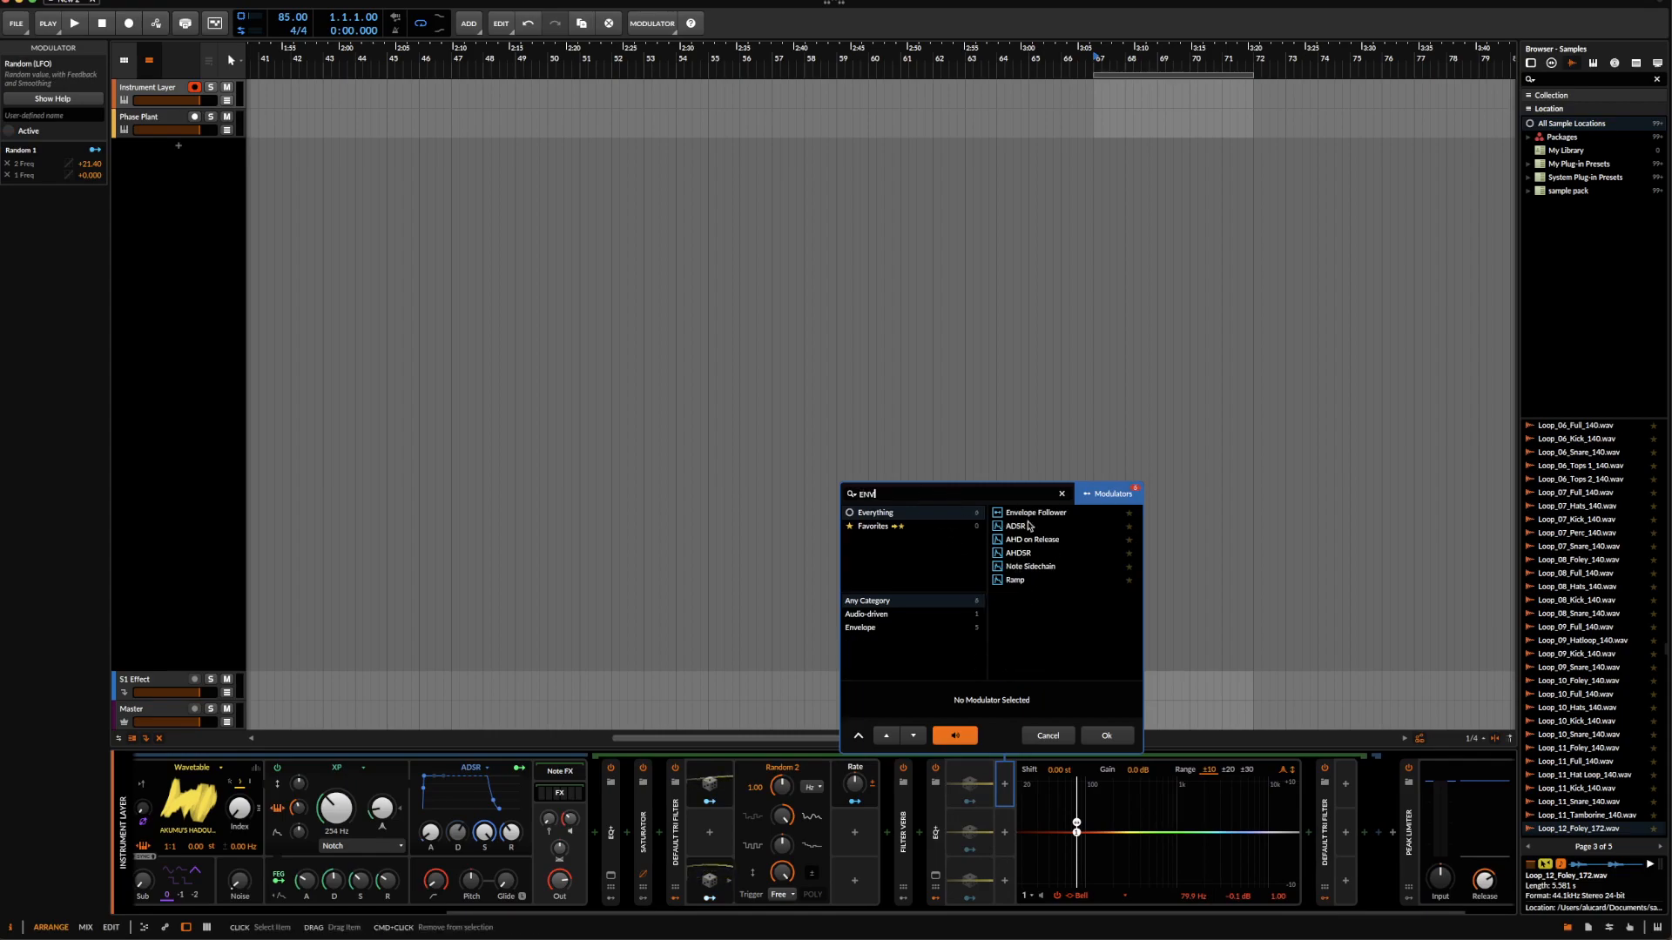
key(Down)
key(Return)
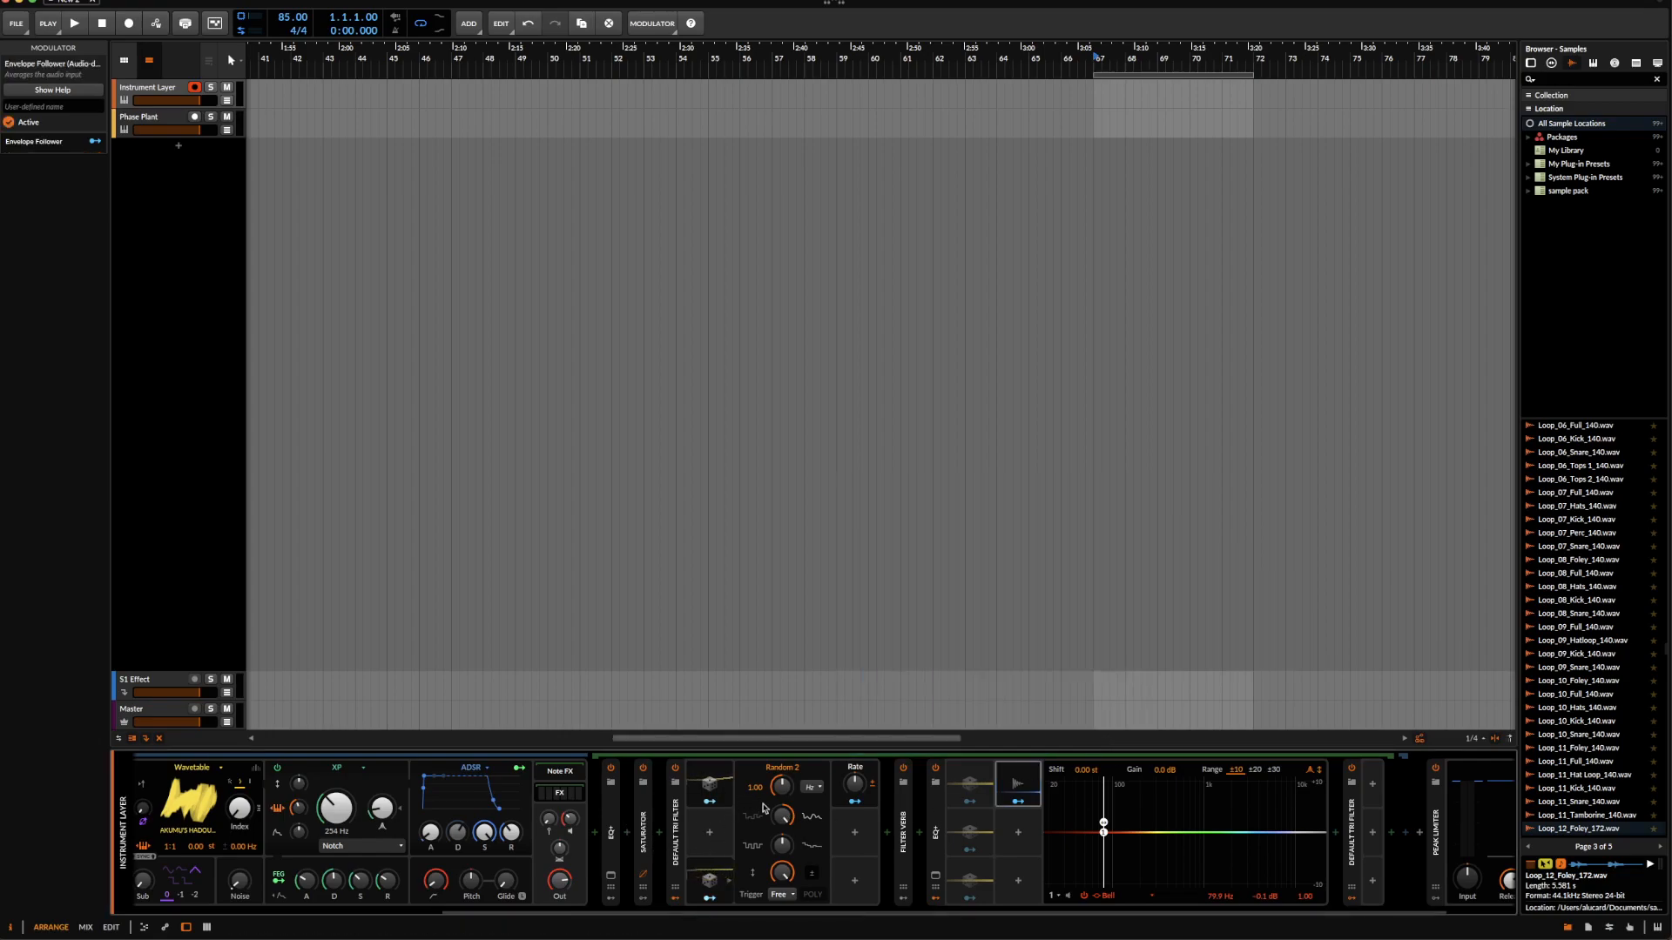
- Move the EQ+ bell band to 595 Hz and map the Envelope Follower to its gain with an amount of -2.700
scroll(789, 820, right, 1)
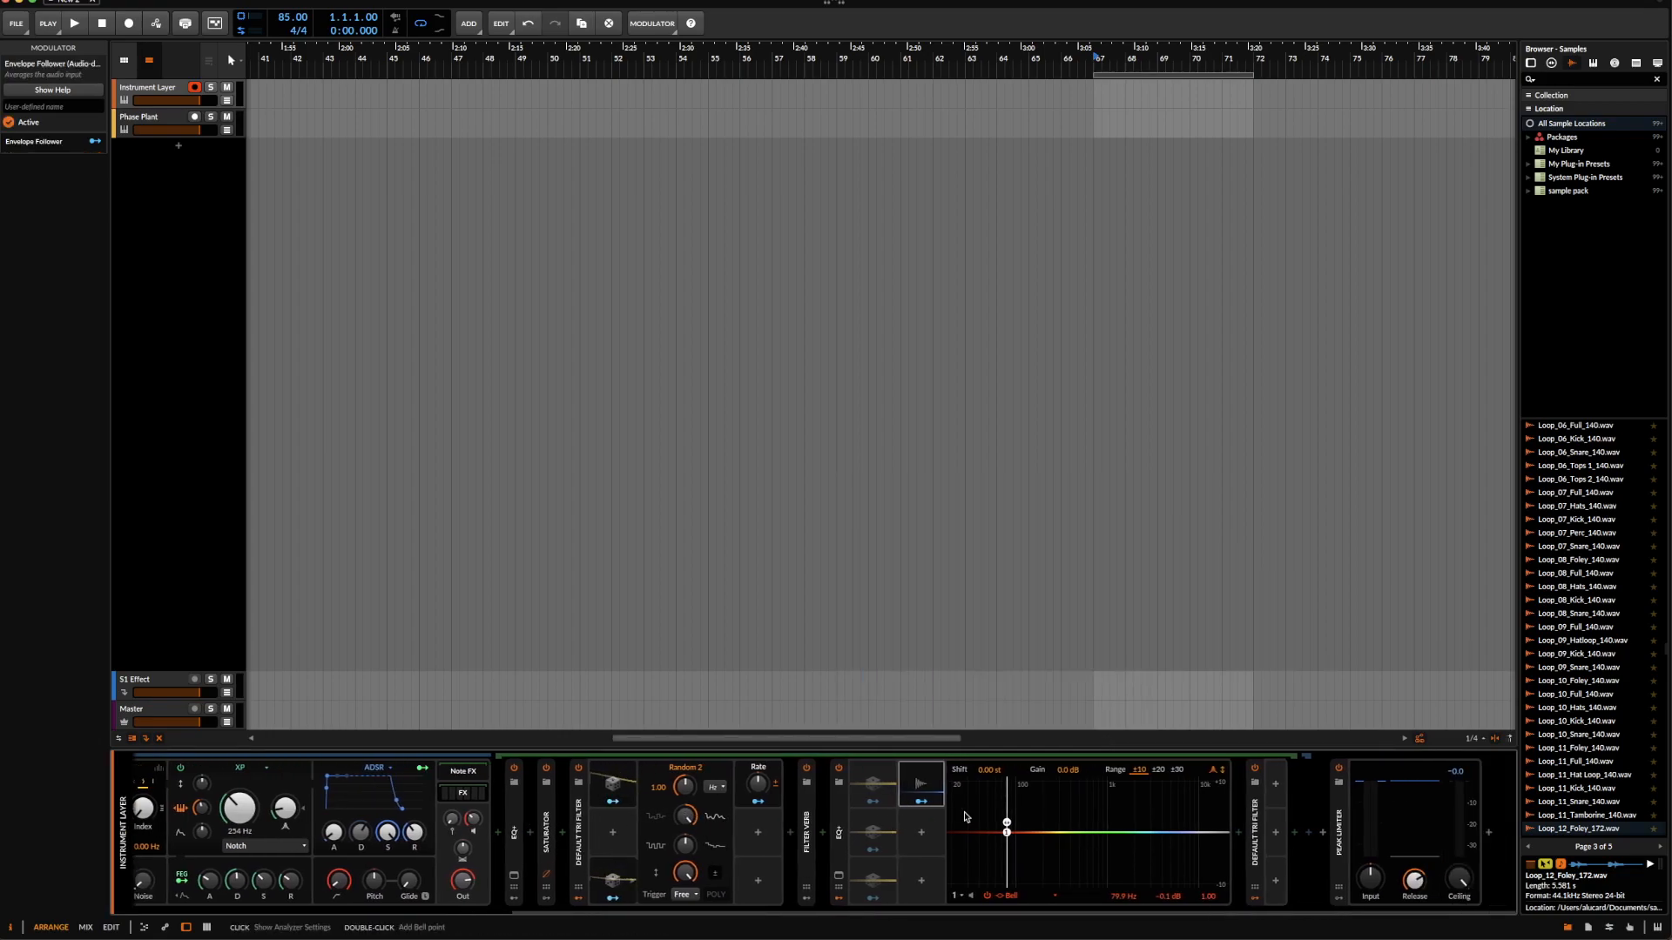
double_click(1001, 830)
drag(1003, 831, 1092, 836)
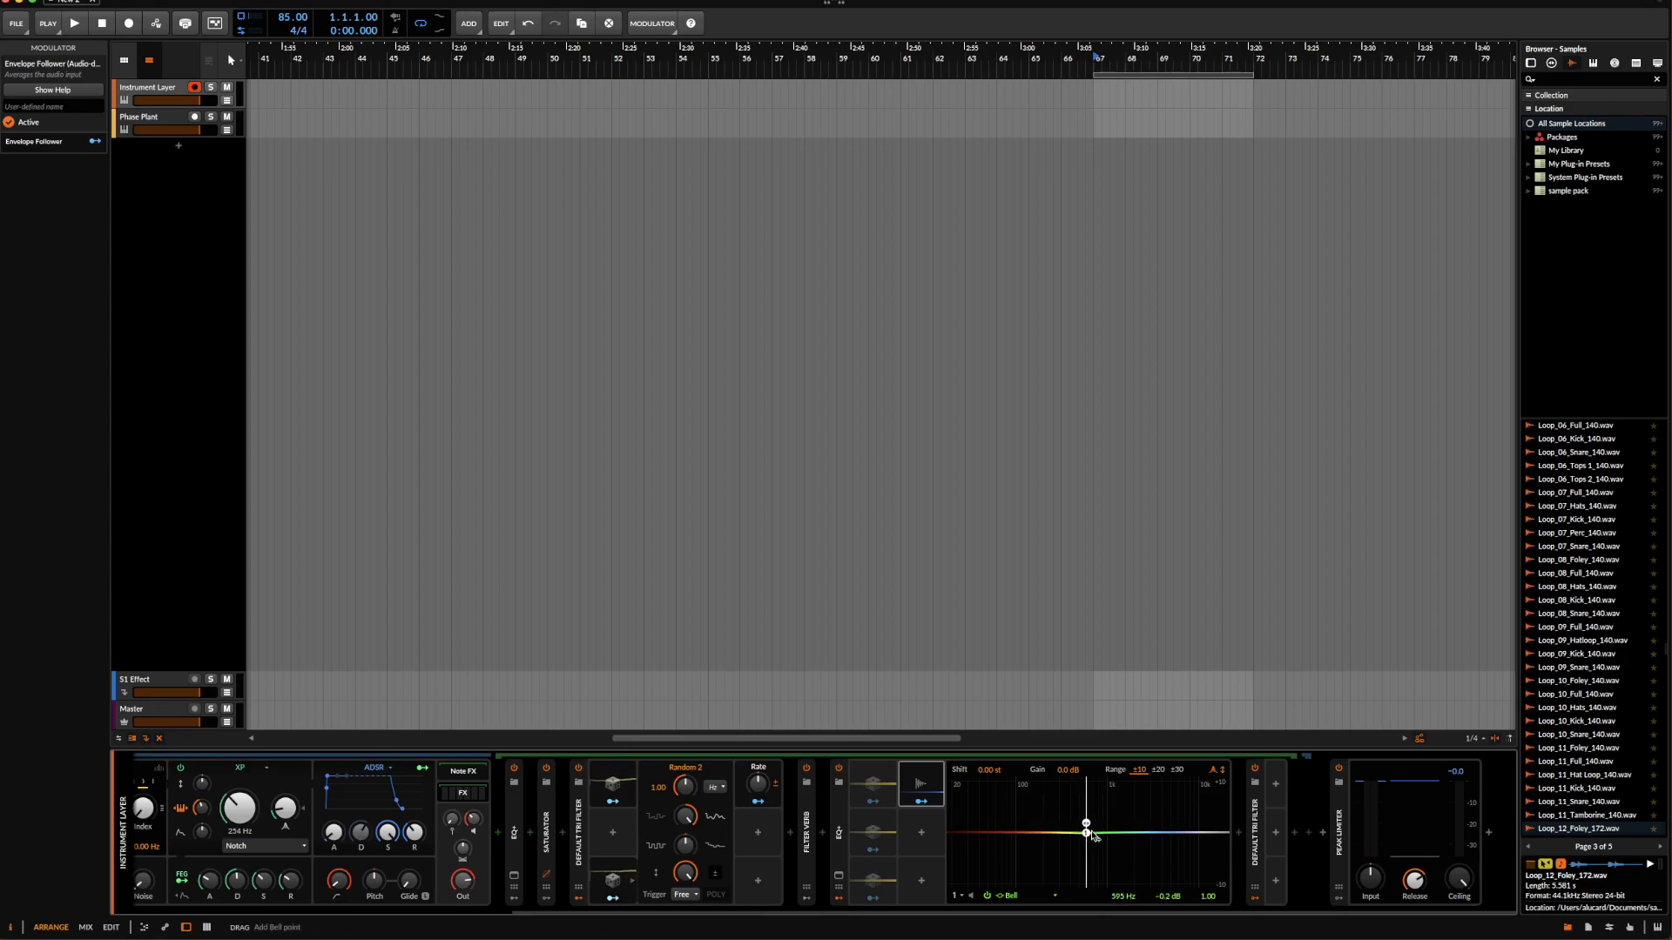
mouse_move(1145, 895)
mouse_down()
mouse_move(1144, 927)
mouse_move(1165, 894)
mouse_up()
click(921, 802)
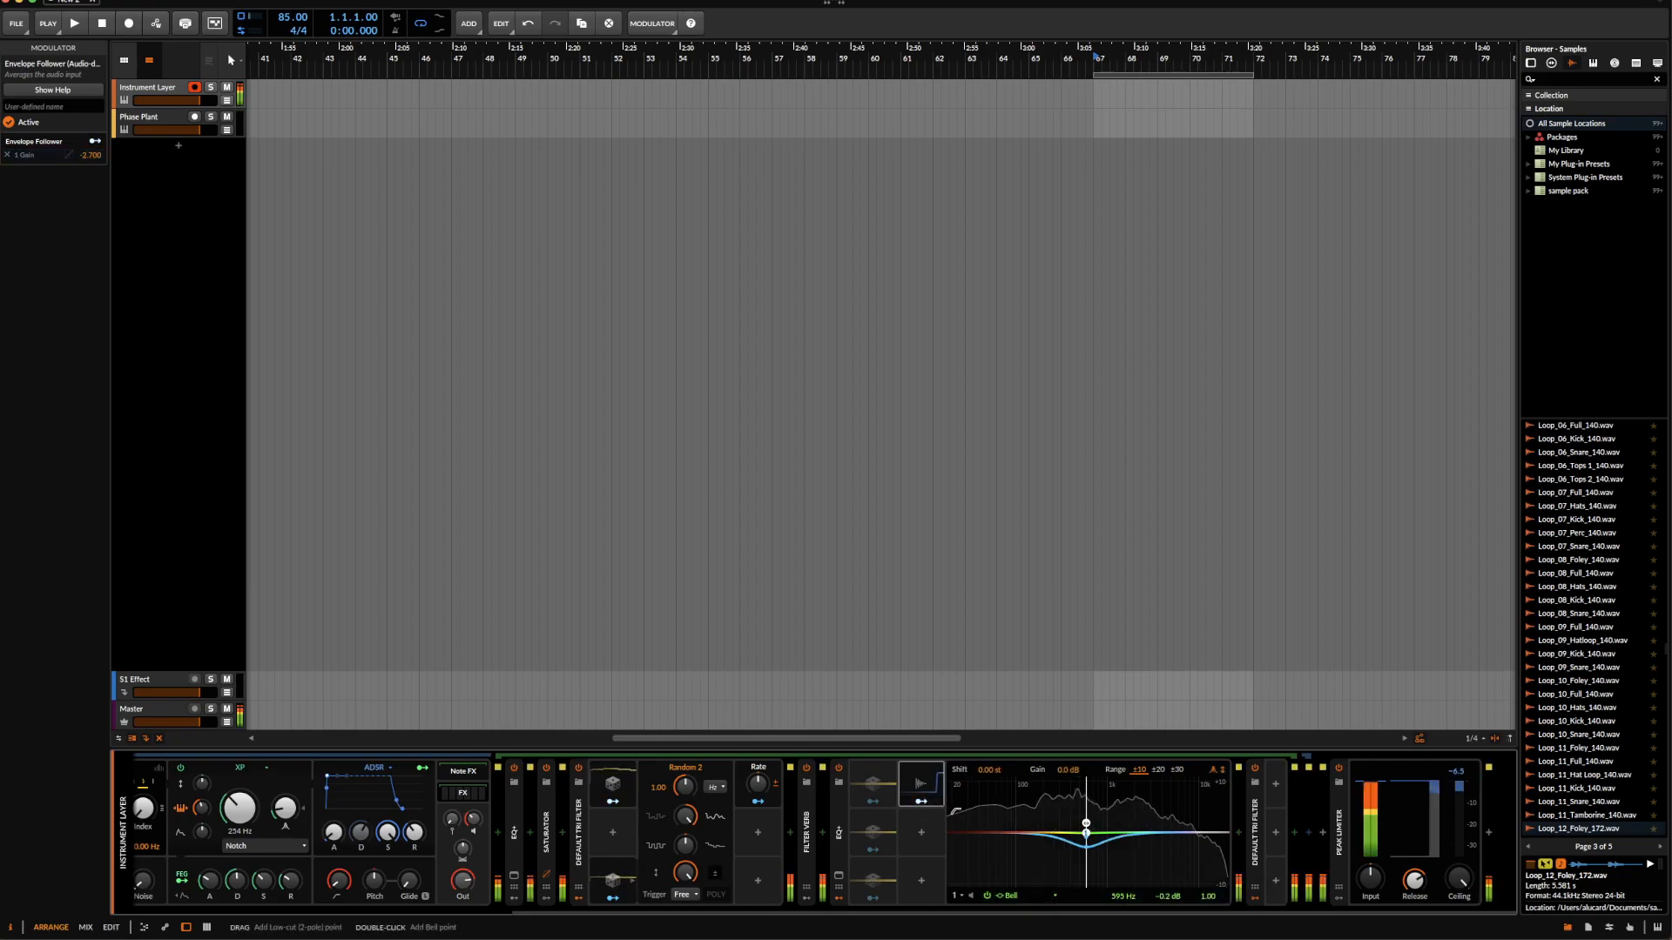
- Add two bell bands beside the existing EQ+ band, adjust the Envelope Follower's fall time, and collapse the EQ+
mouse_move(1081, 831)
mouse_down()
mouse_move(1055, 831)
mouse_move(1072, 837)
mouse_up()
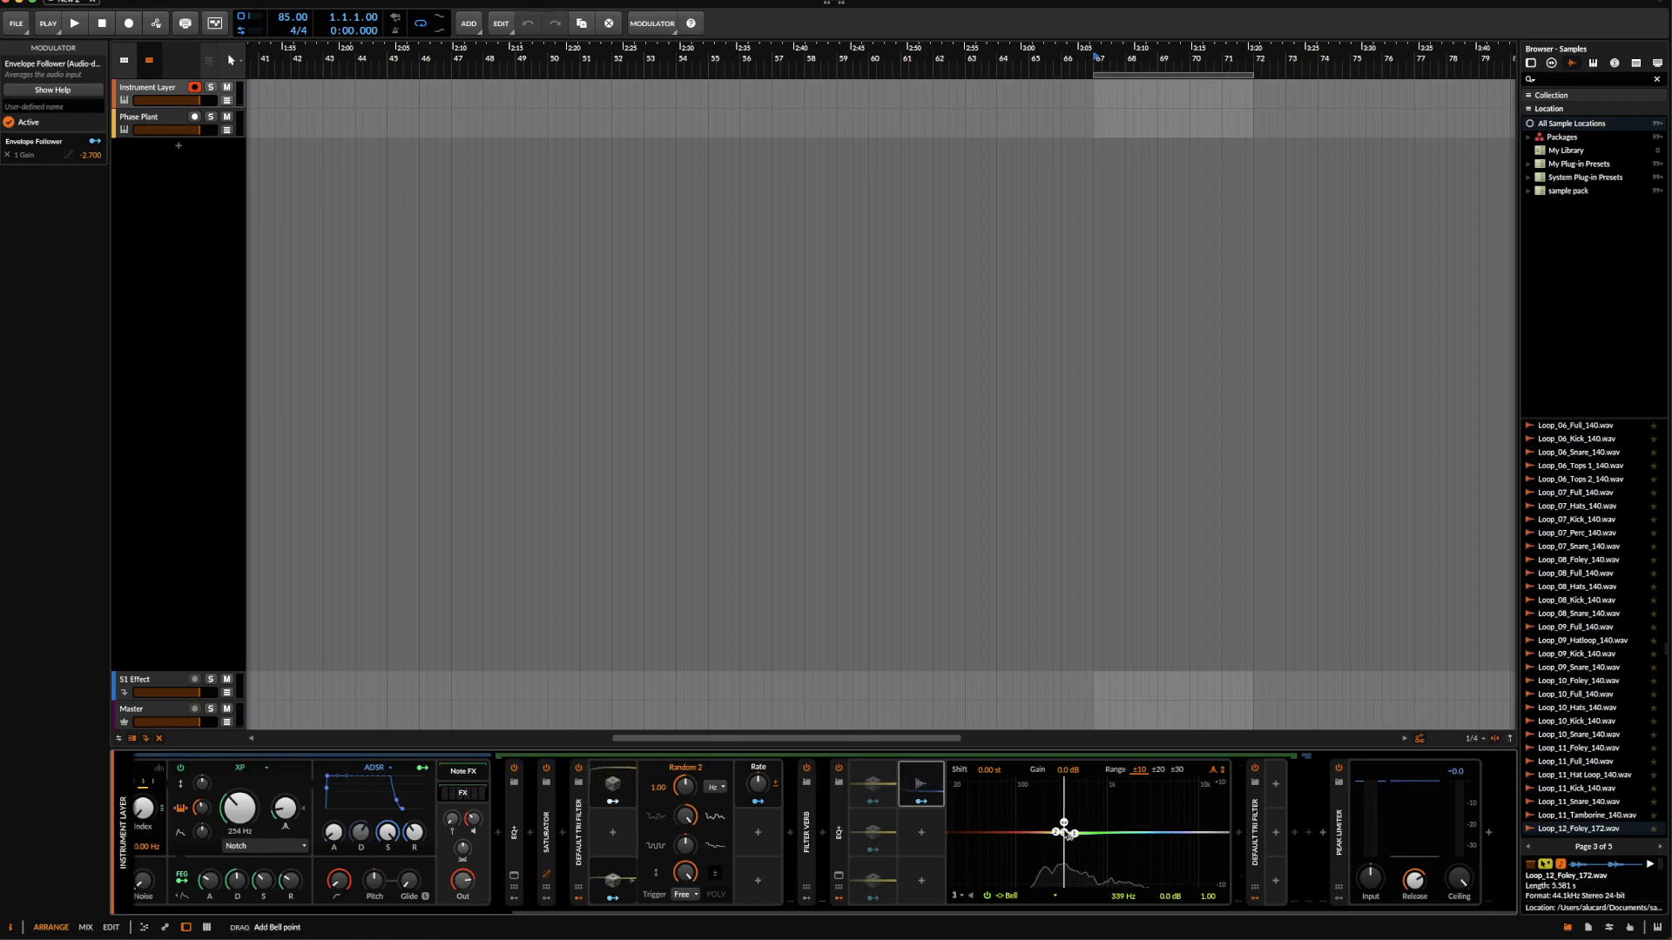
drag(1070, 835, 1069, 837)
click(940, 784)
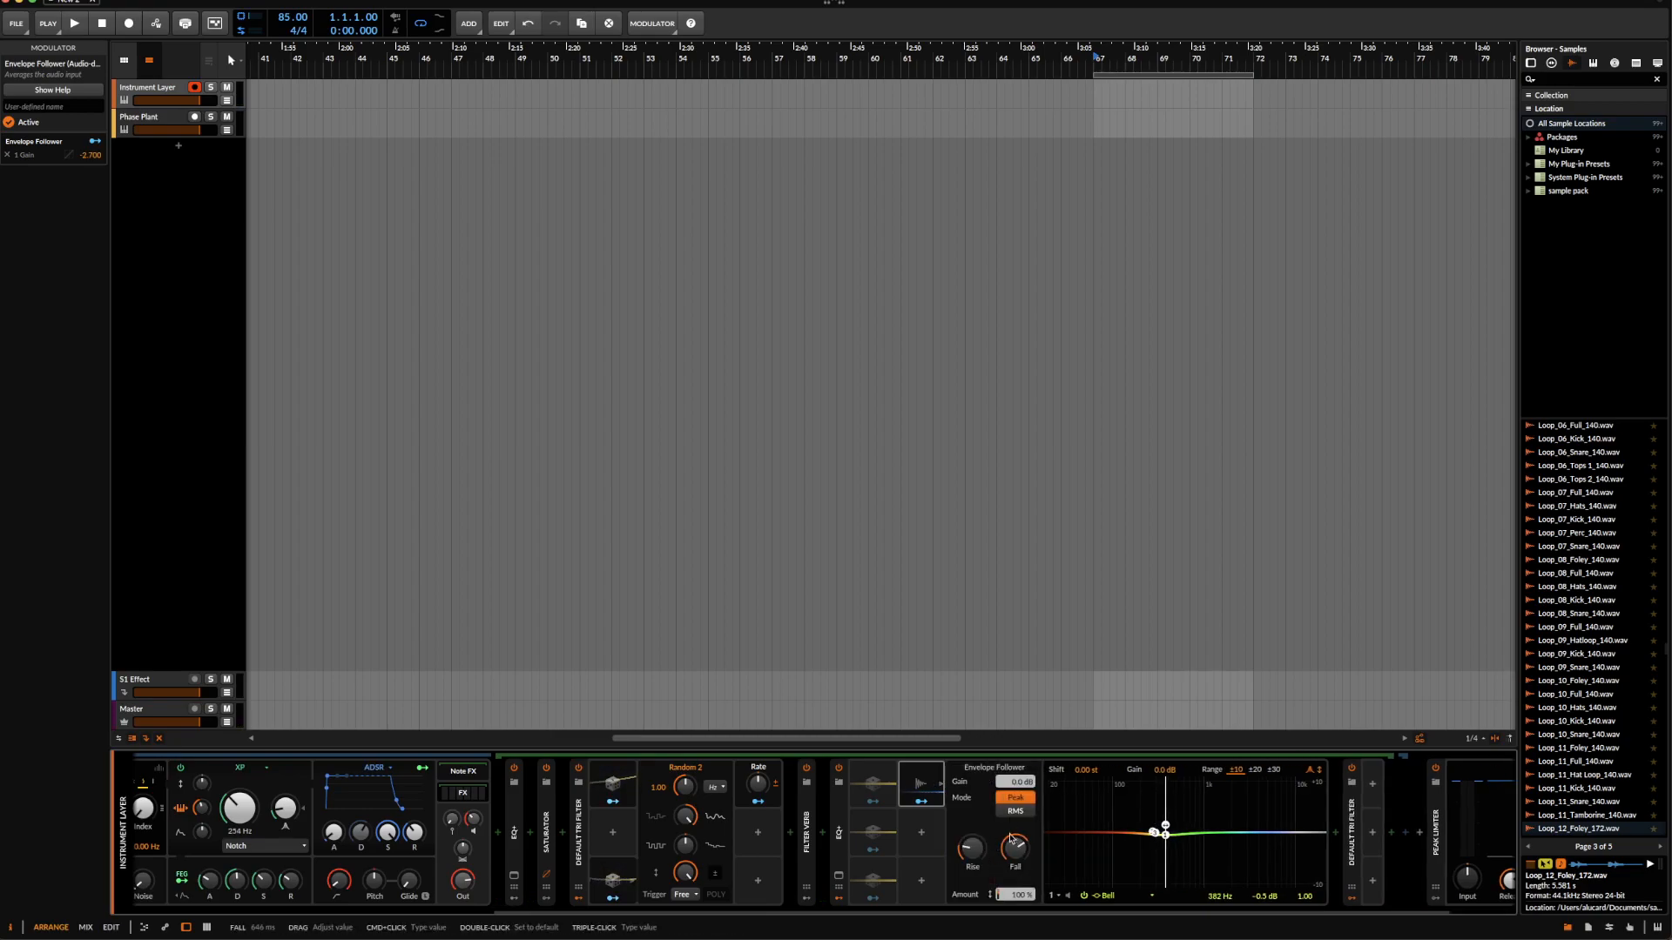
drag(1015, 847, 1015, 886)
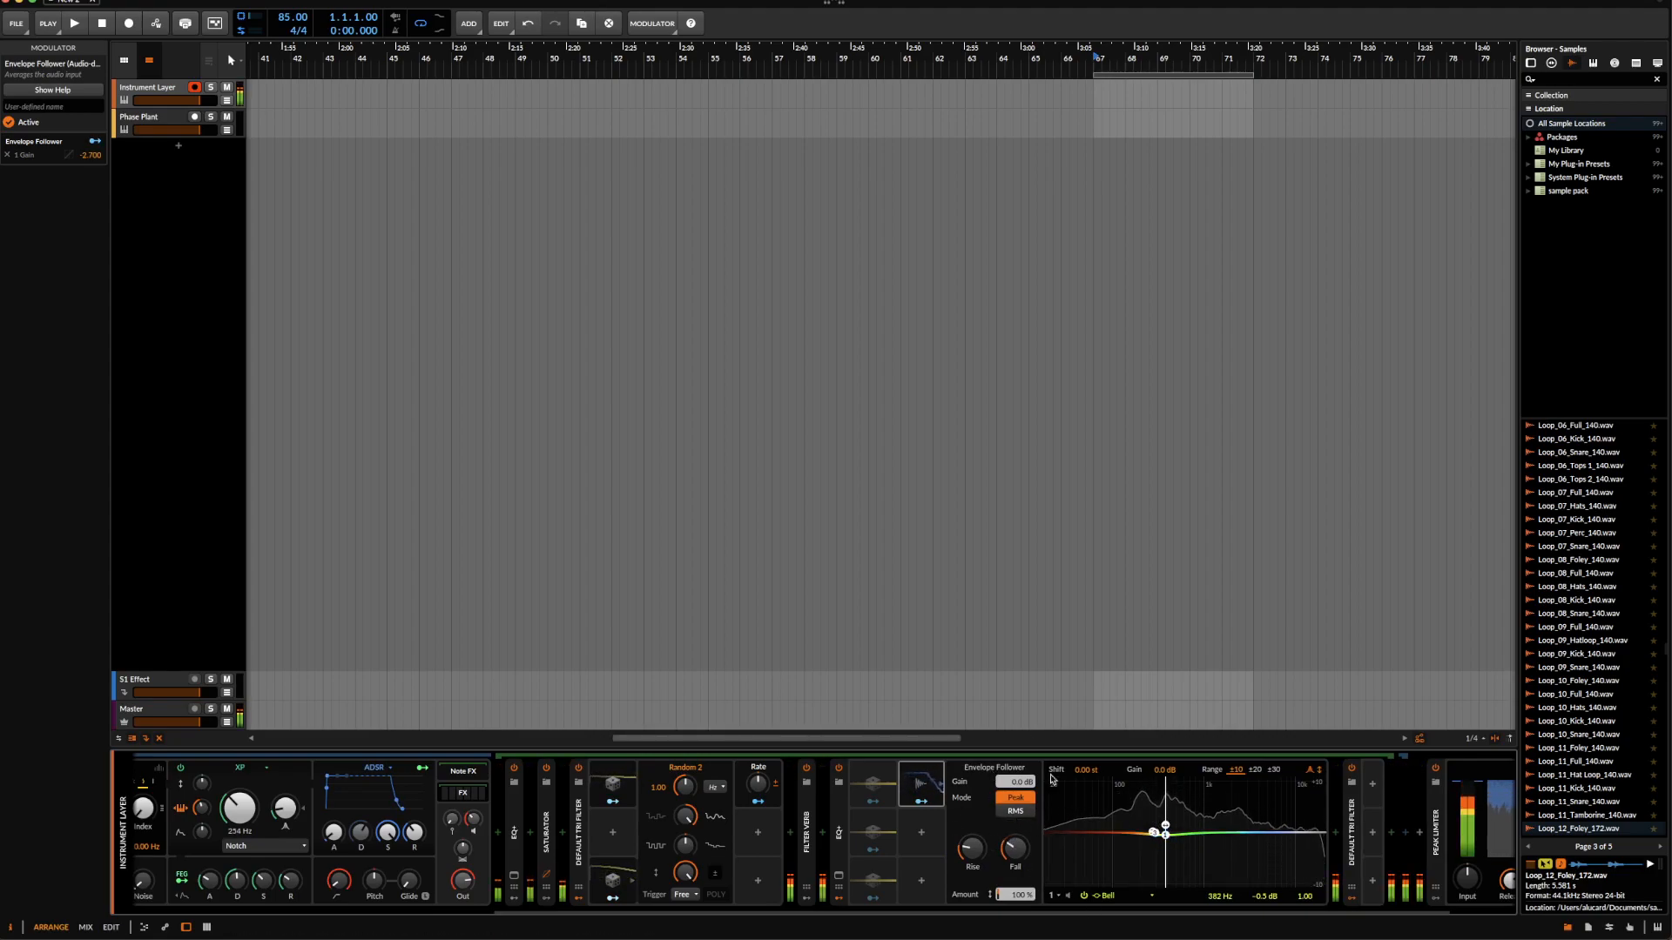
double_click(842, 821)
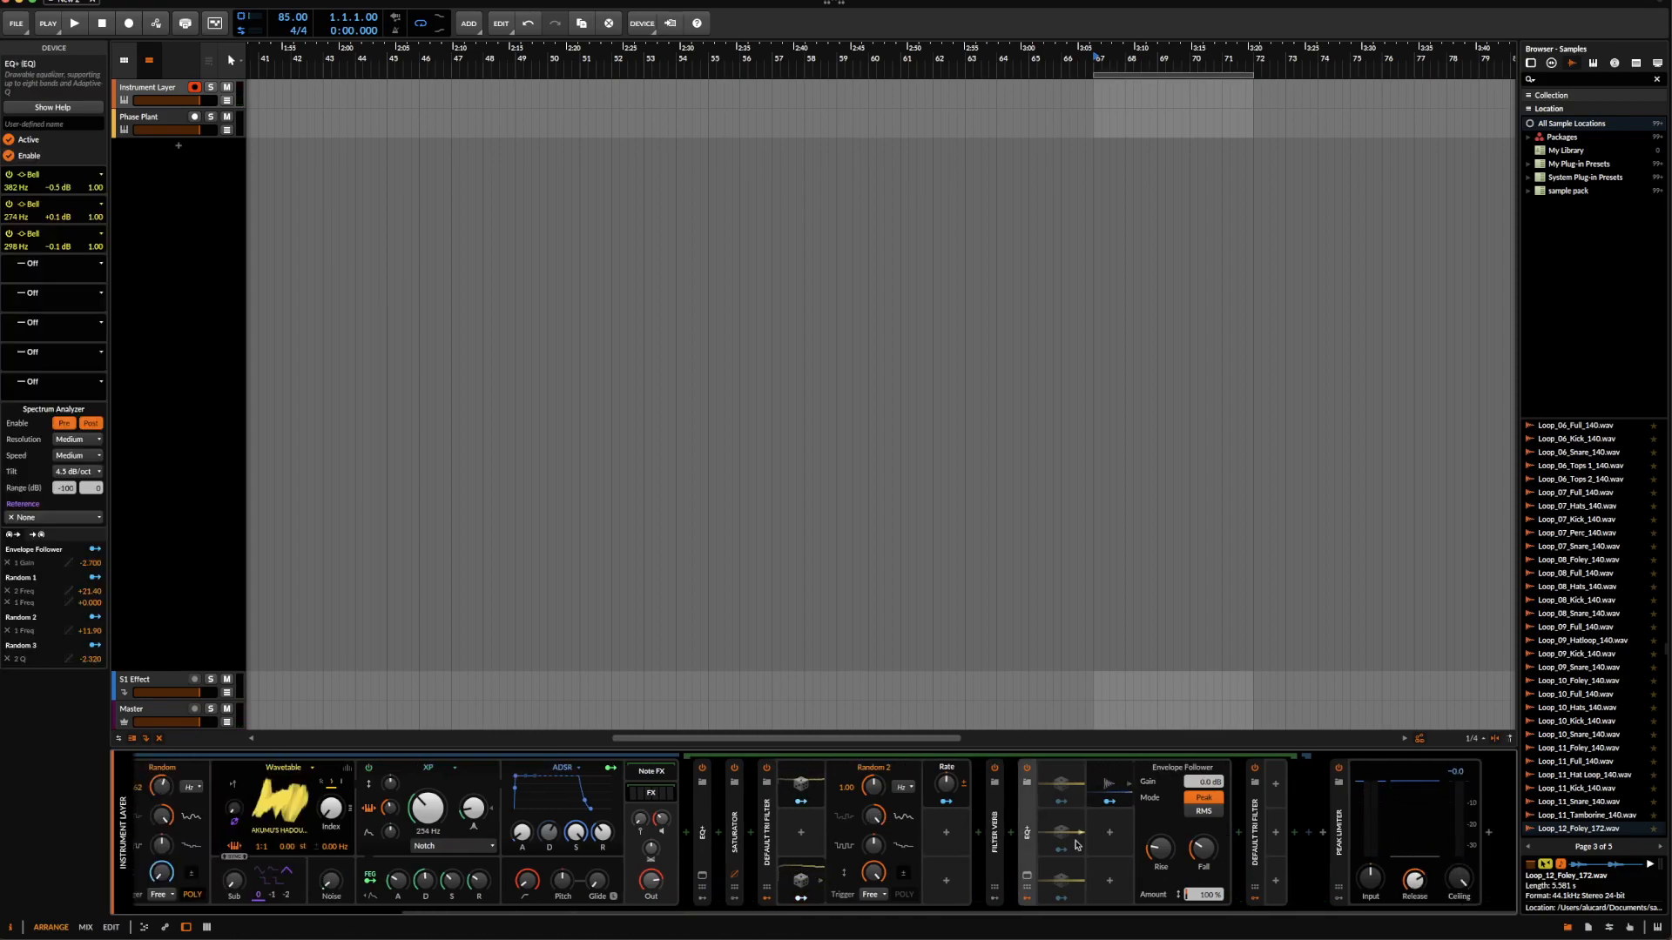
- Convert the Polymer synth to Poly Grid and open its patch for editing
scroll(1031, 884, left, 5)
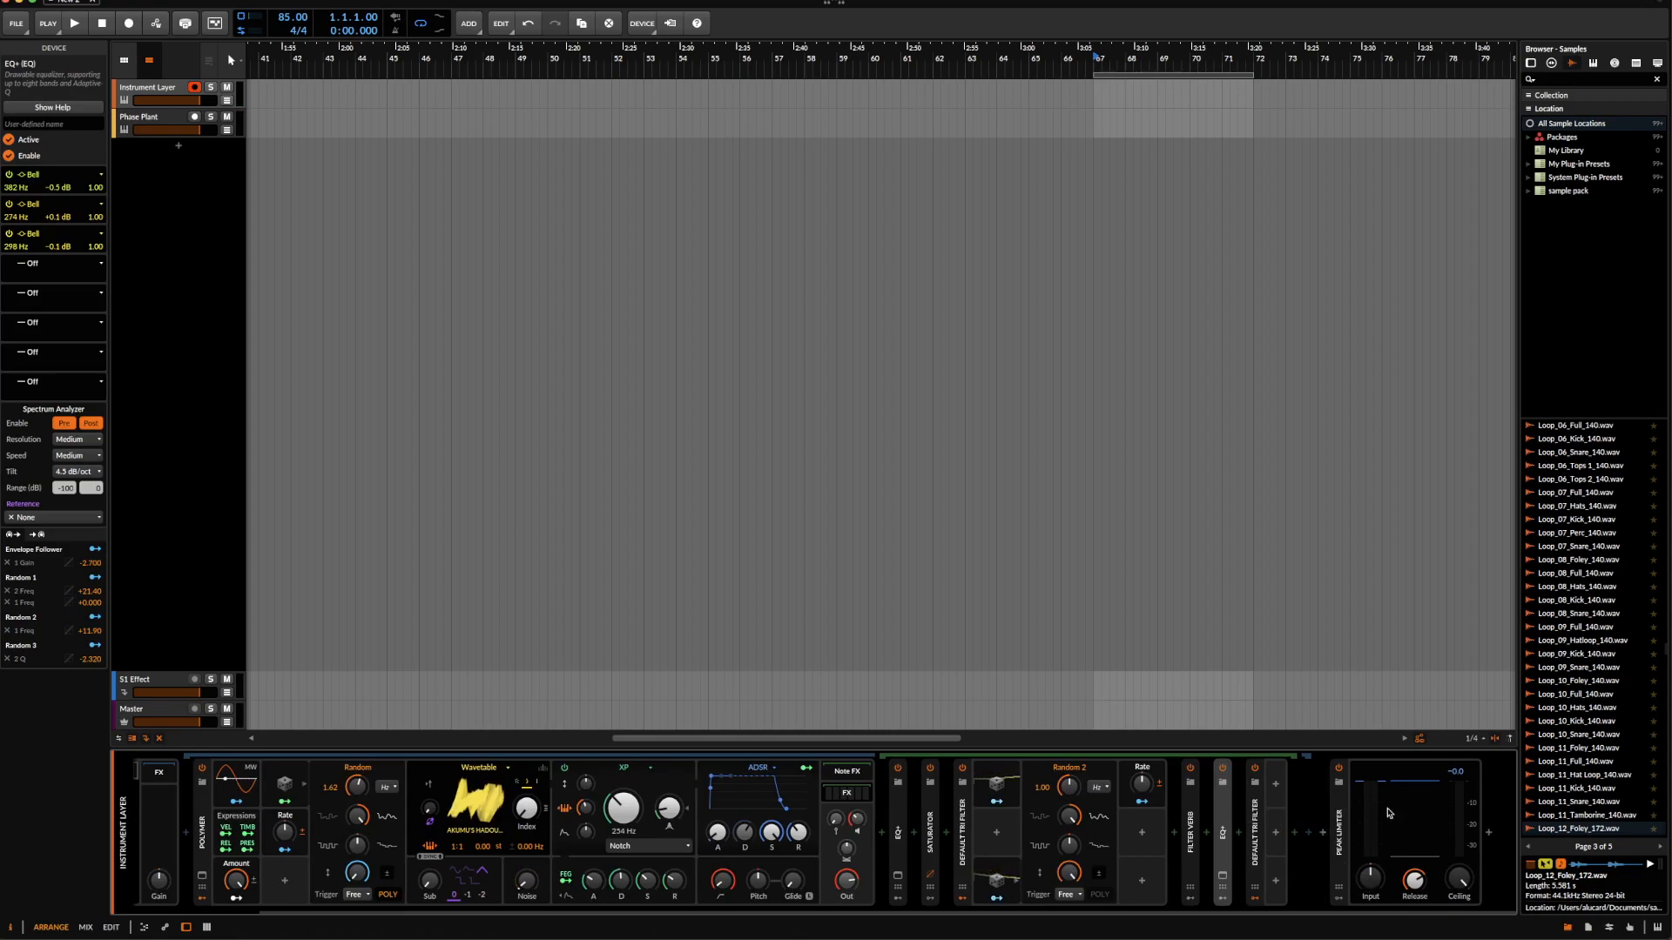
drag(1468, 893, 1468, 892)
scroll(809, 840, left, 3)
scroll(434, 850, right, 2)
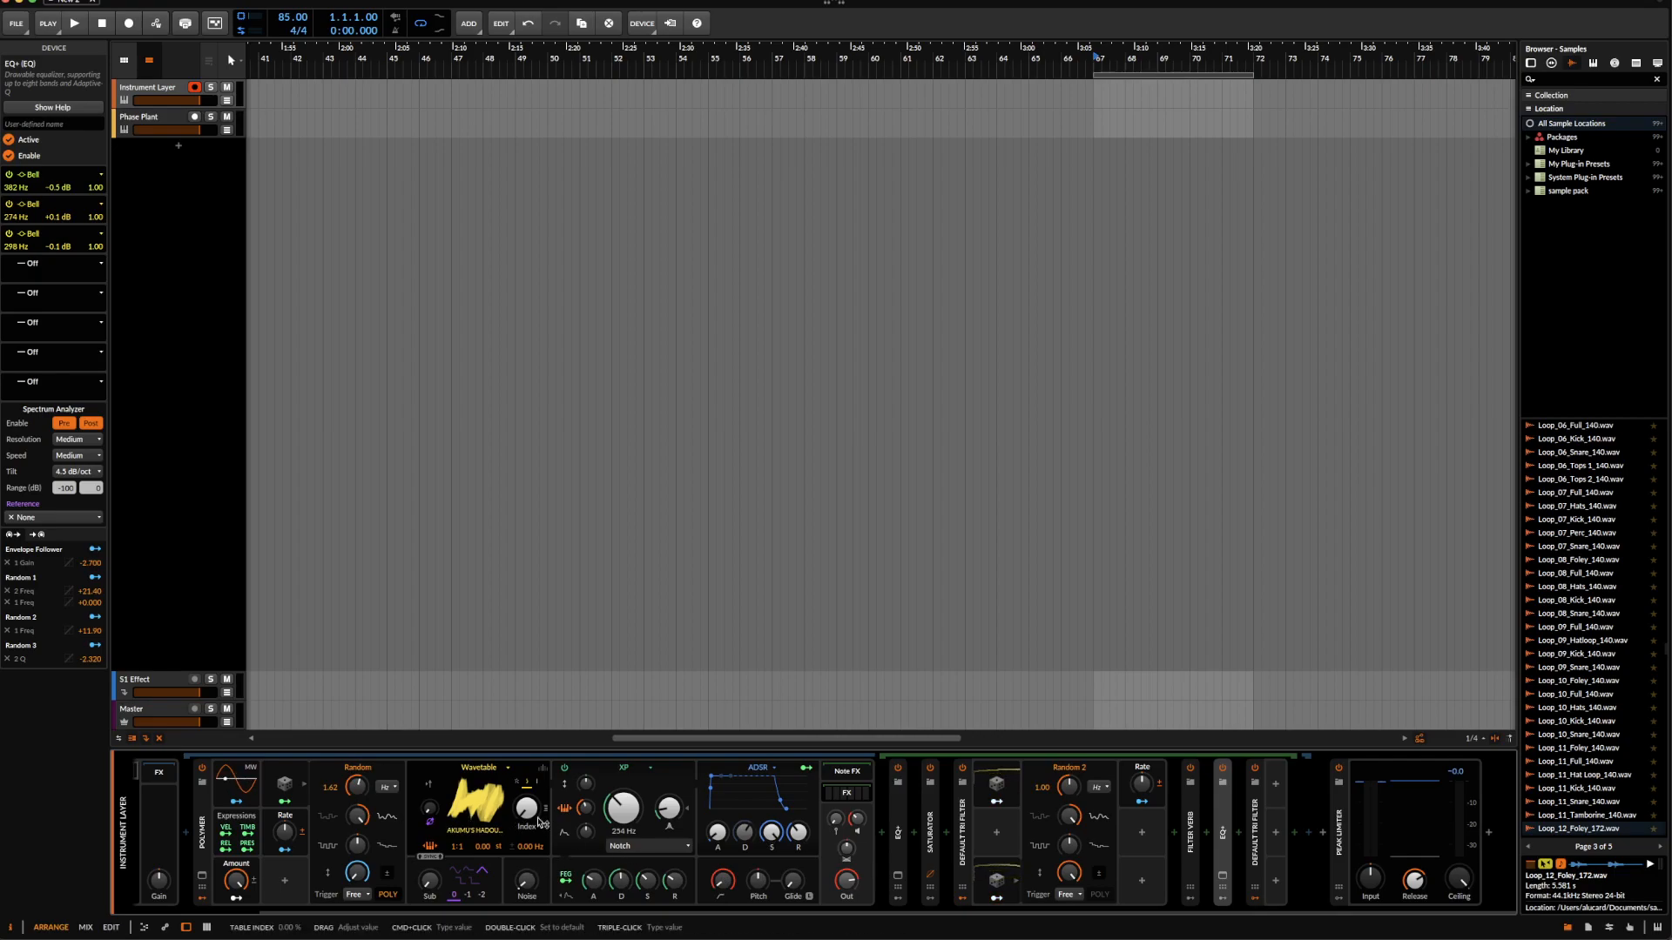
scroll(540, 823, left, 1)
scroll(589, 818, left, 1)
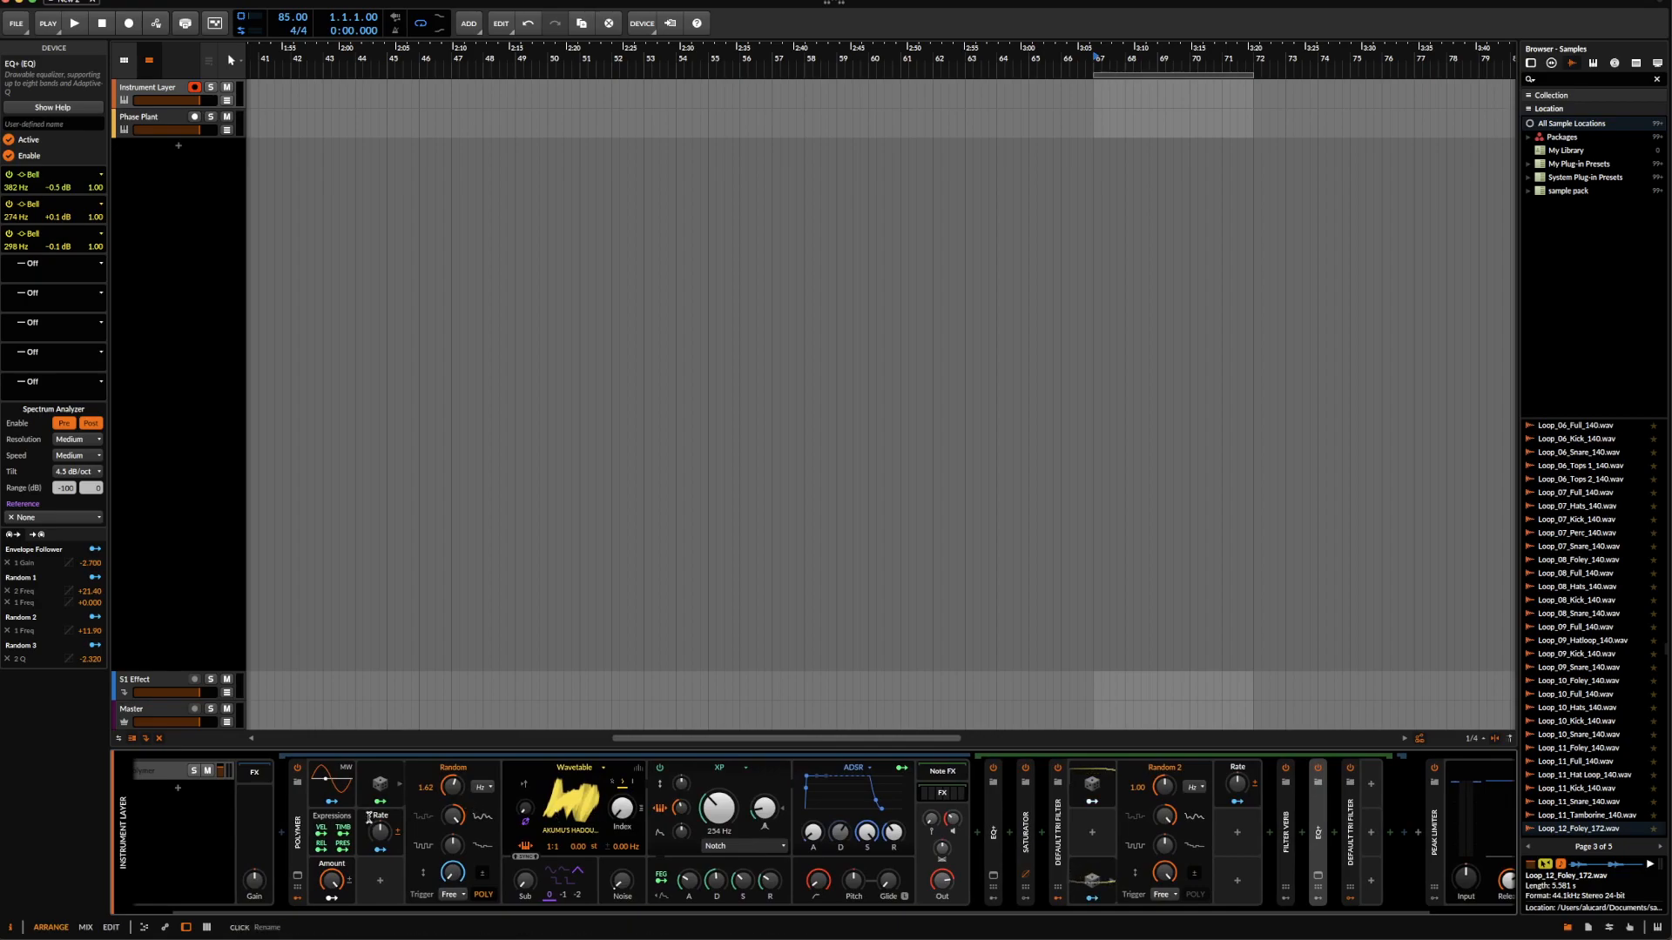
scroll(600, 845, right, 2)
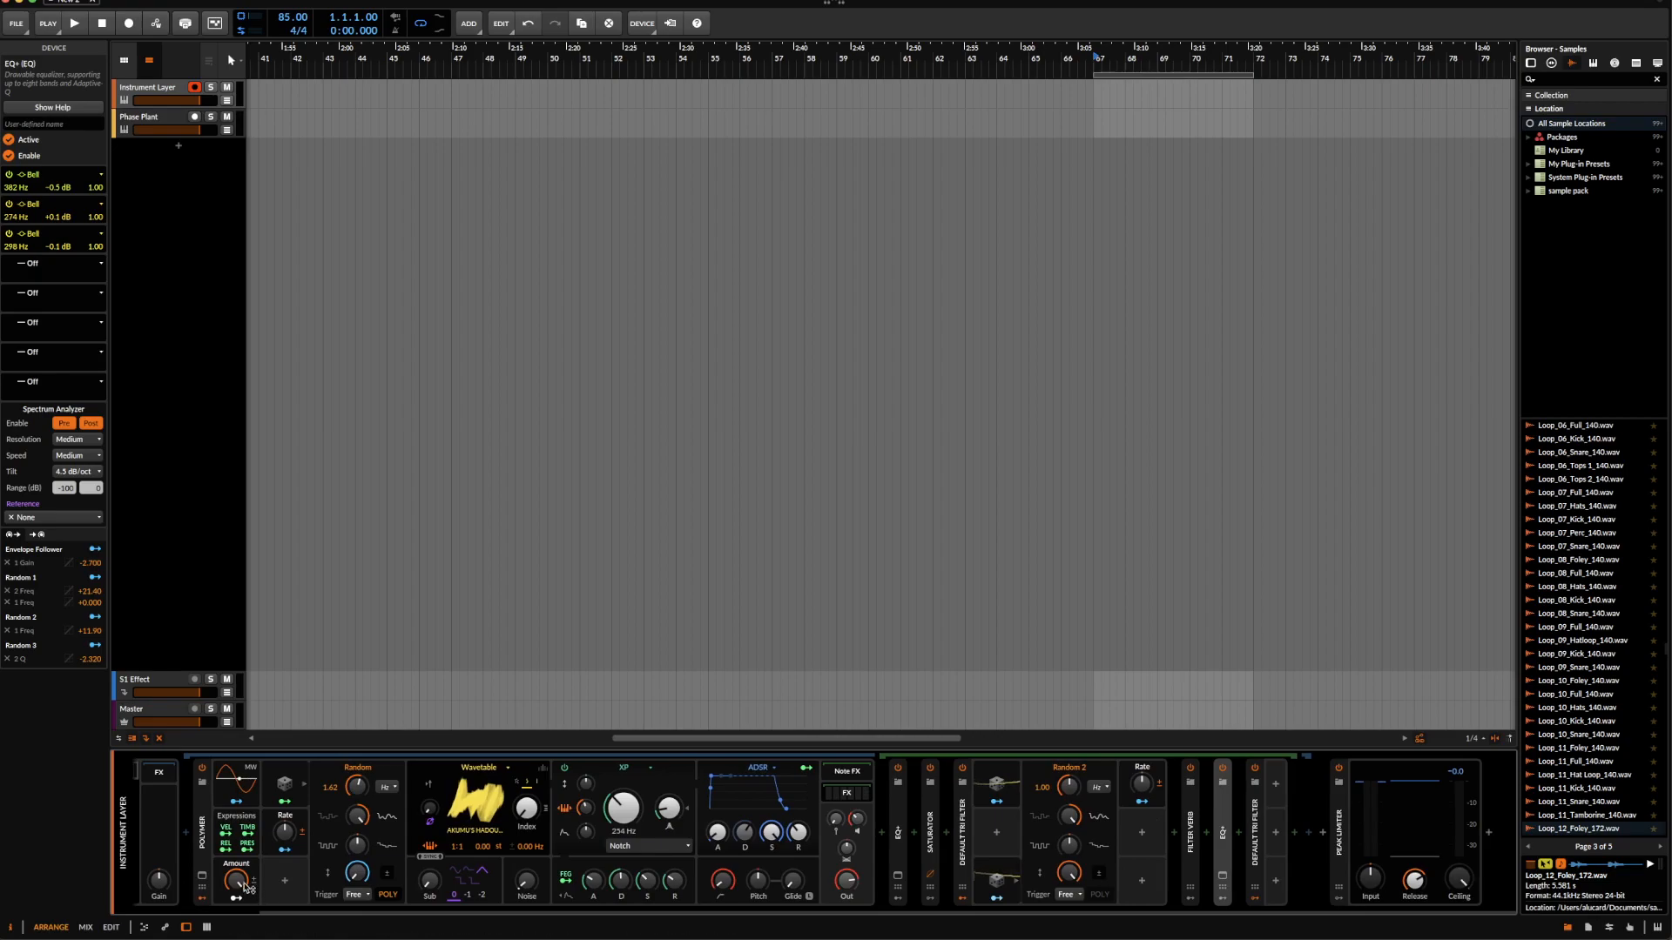
click(205, 812)
right_click(205, 812)
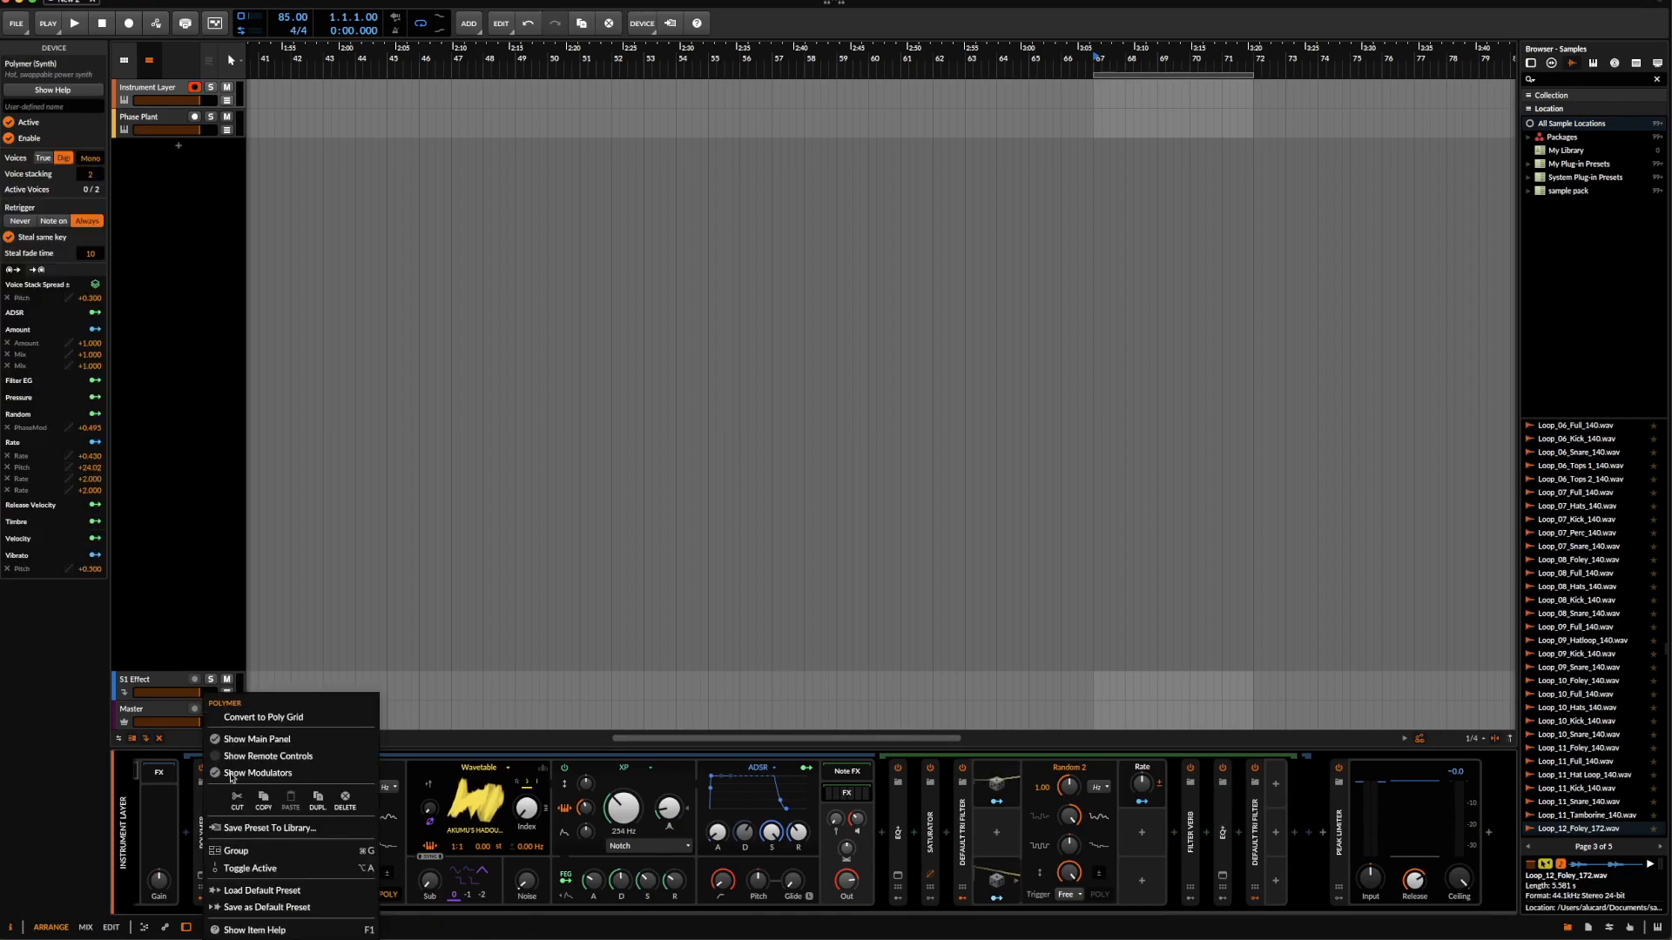
click(254, 720)
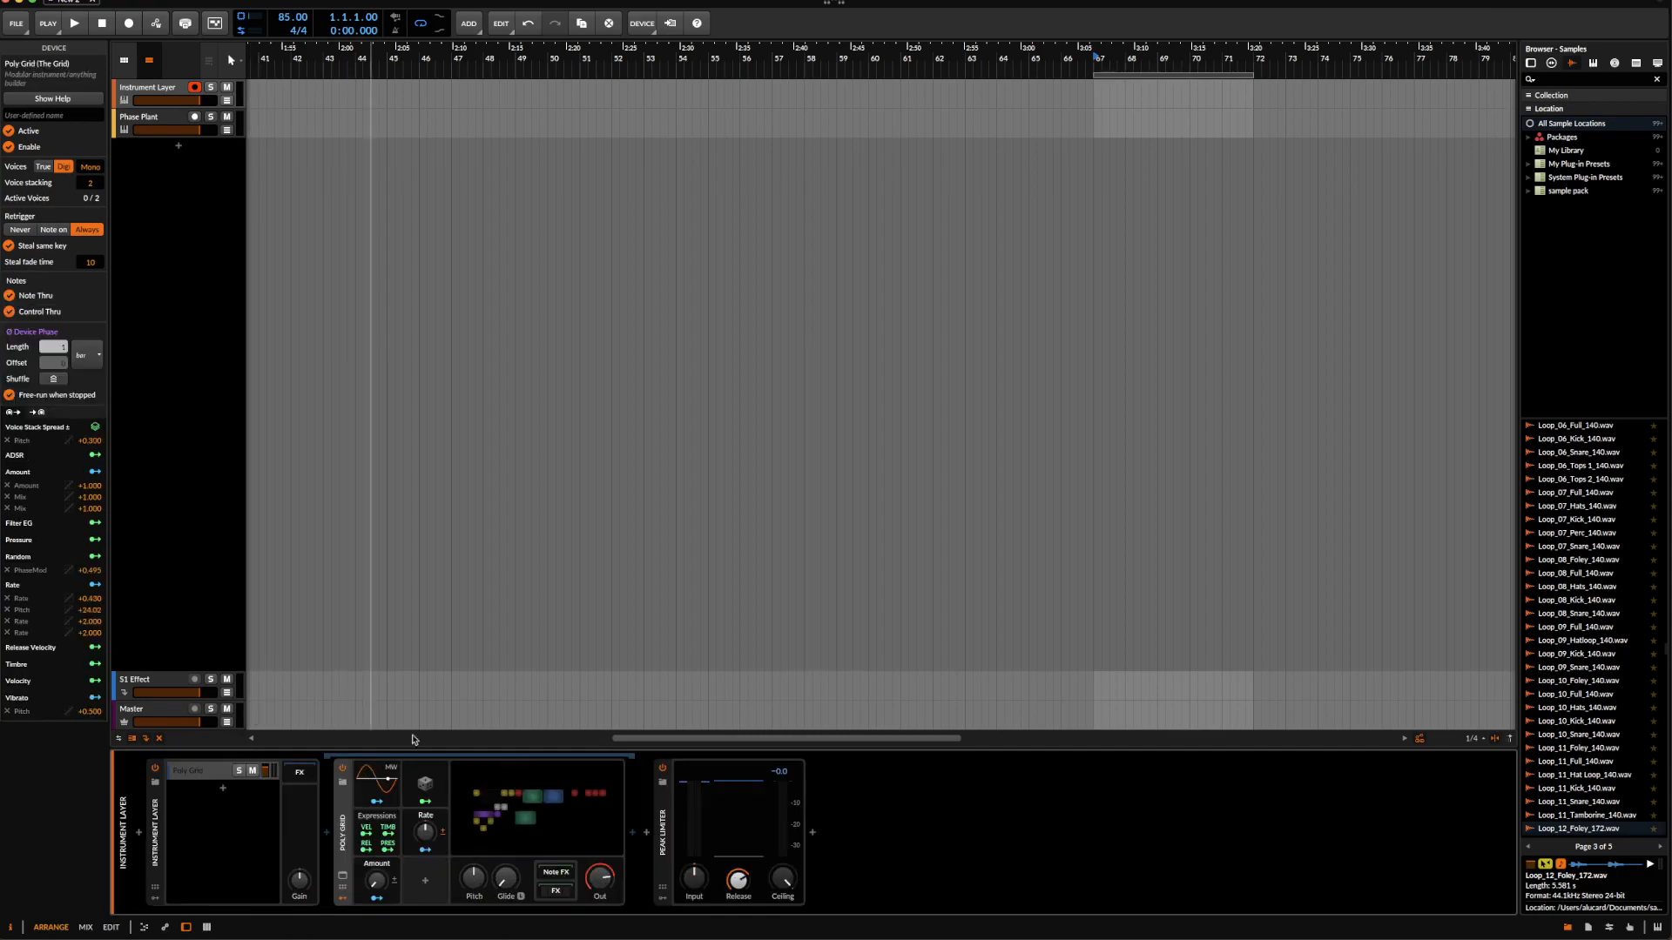
click(508, 795)
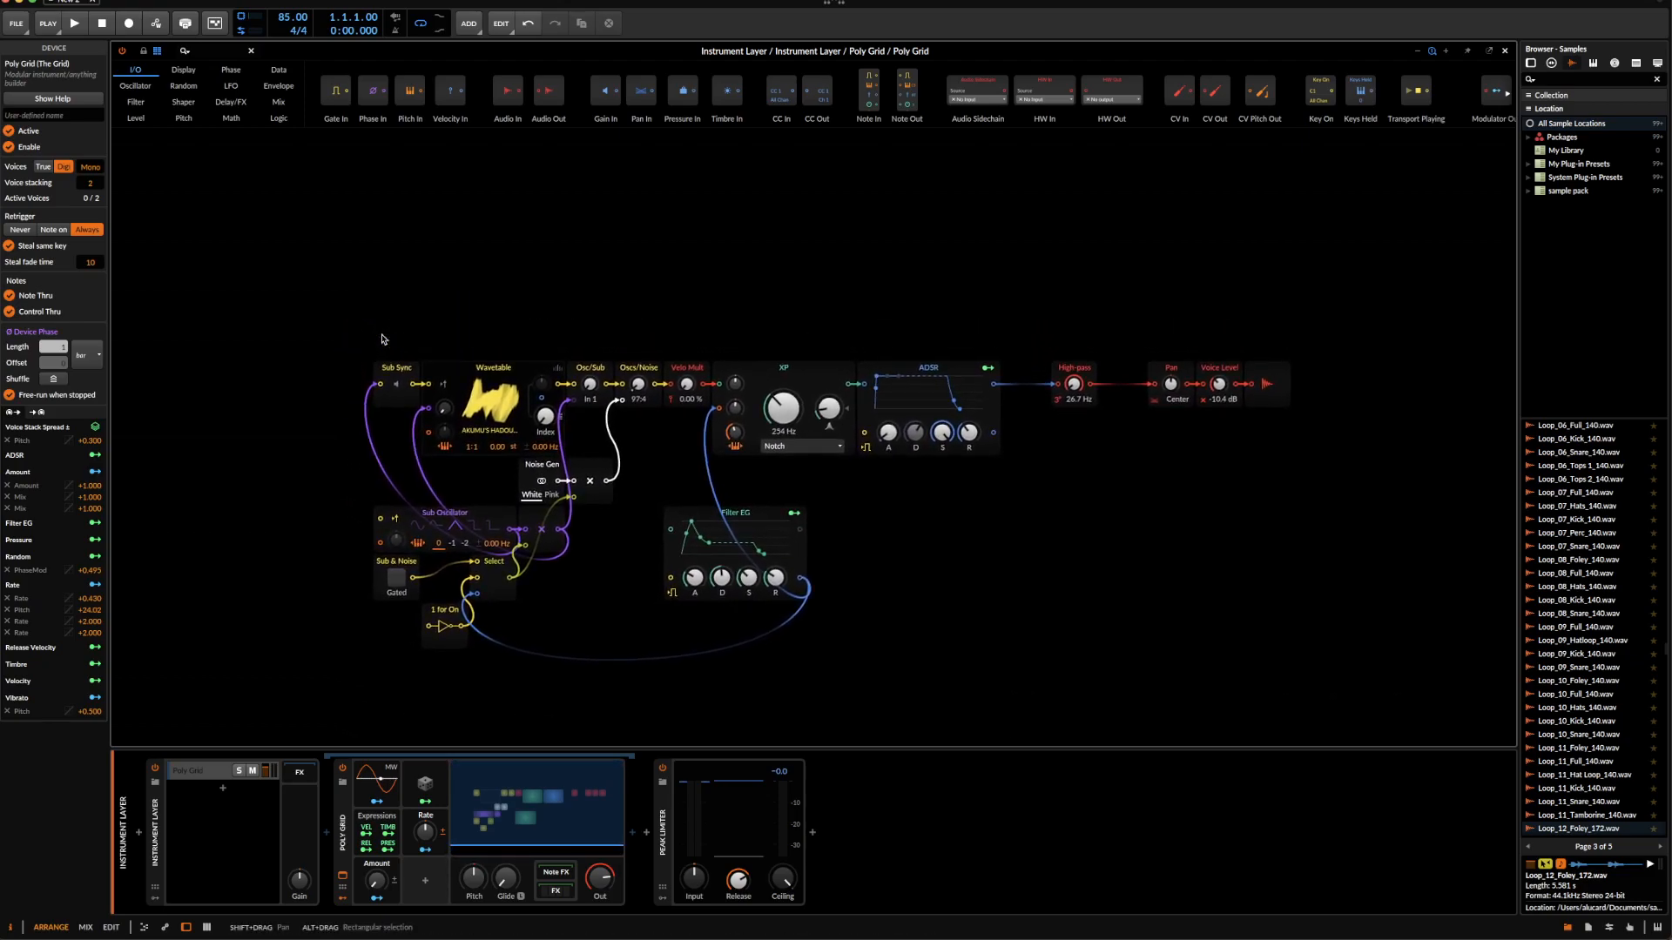
- Move Sub Sync aside, insert a second Wavetable oscillator above the main one, and load the BAKE-KUJIRA wavetable into it
drag(404, 369, 261, 370)
right_click(329, 241)
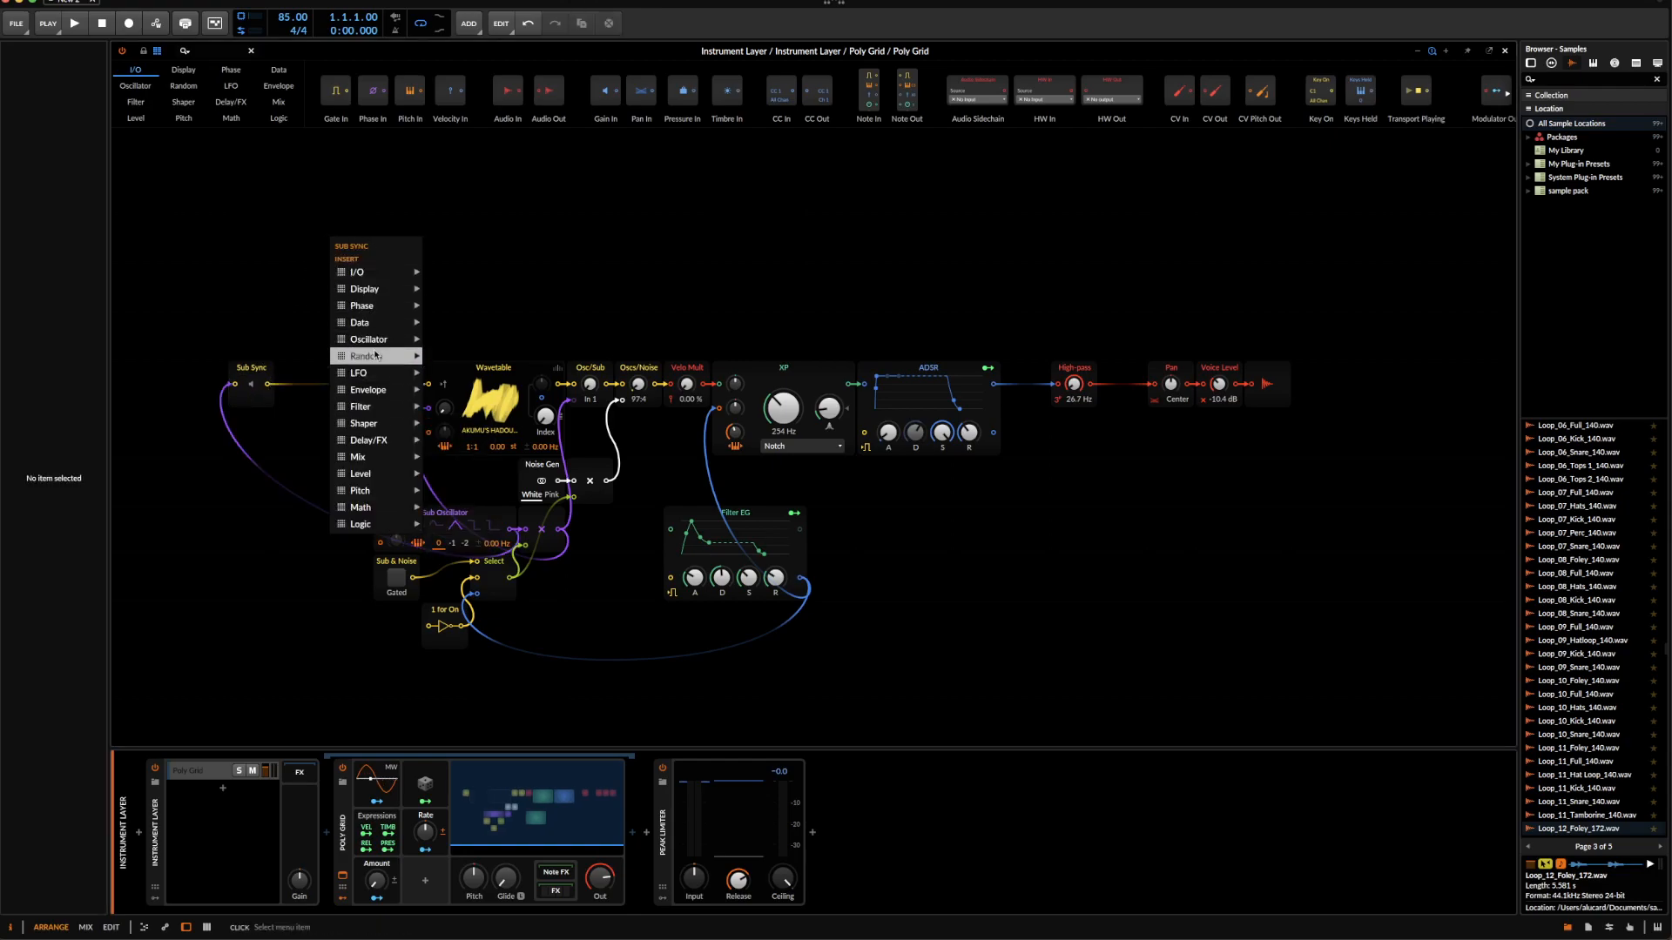
mouse_move(373, 341)
click(461, 407)
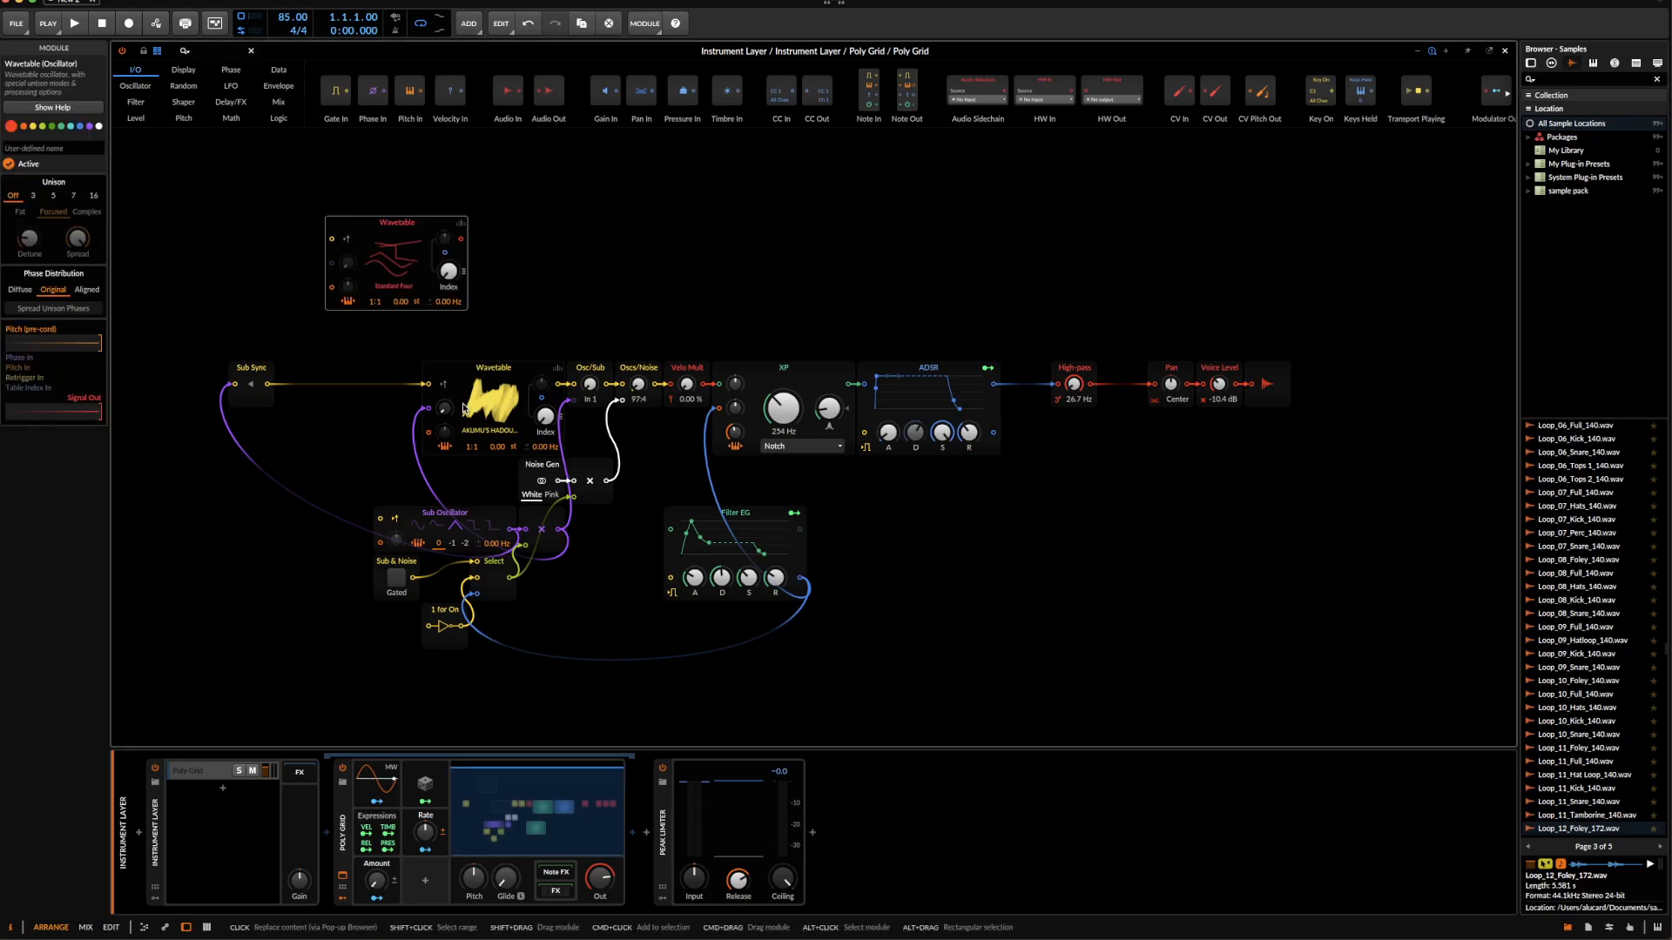
click(396, 280)
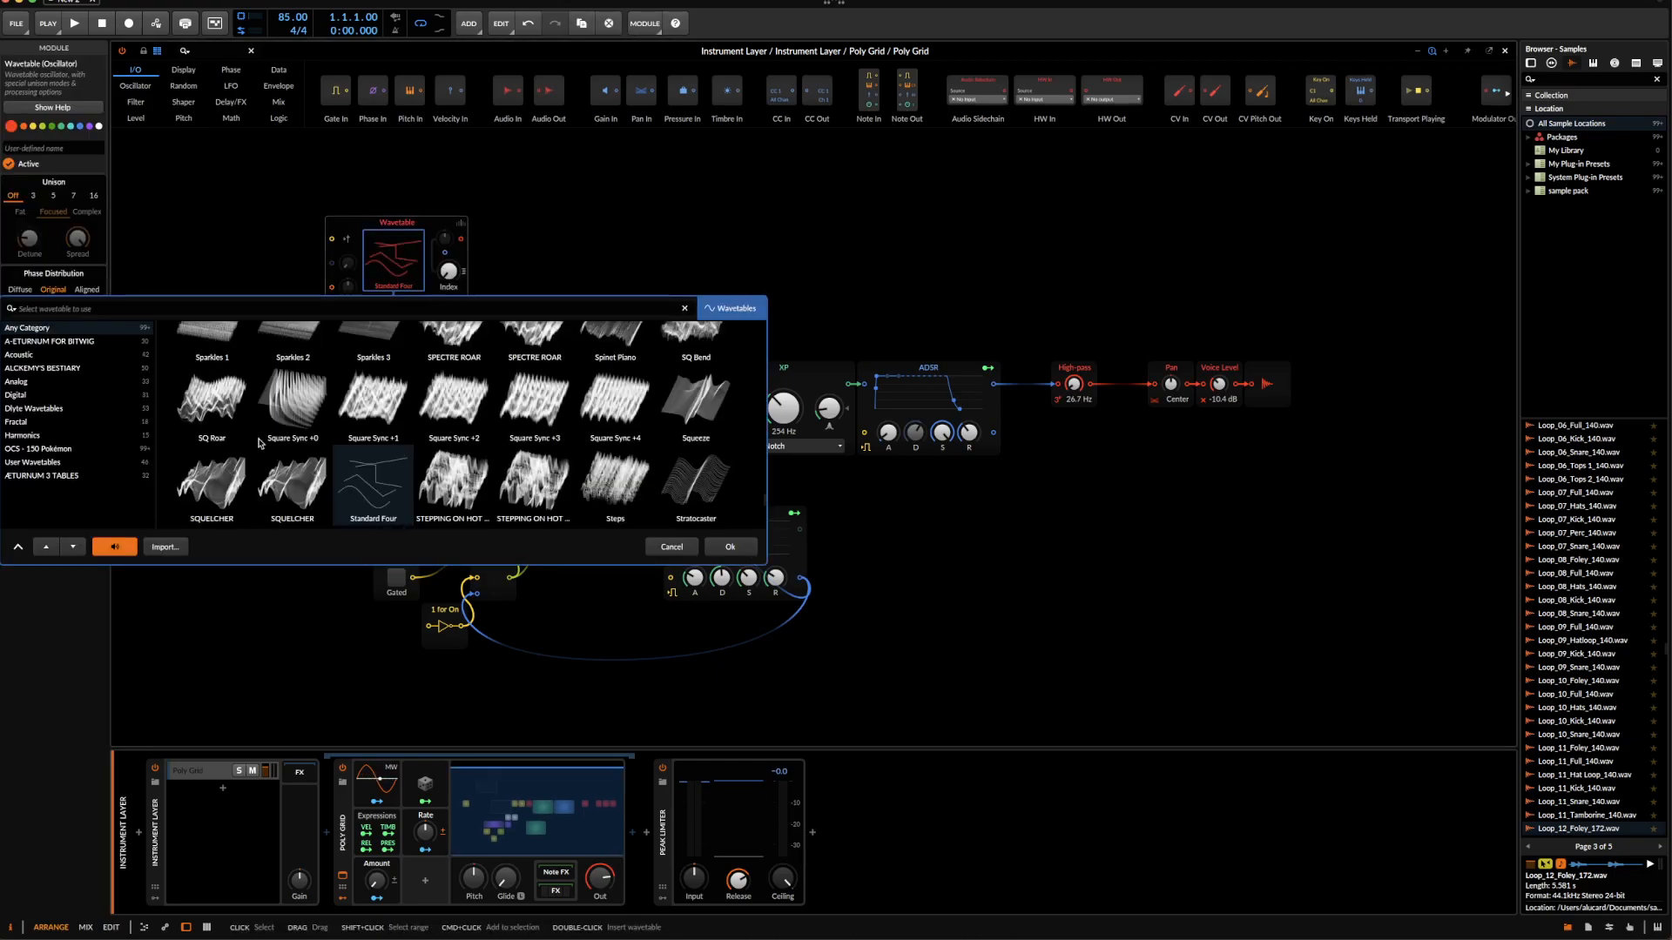
click(67, 476)
click(373, 357)
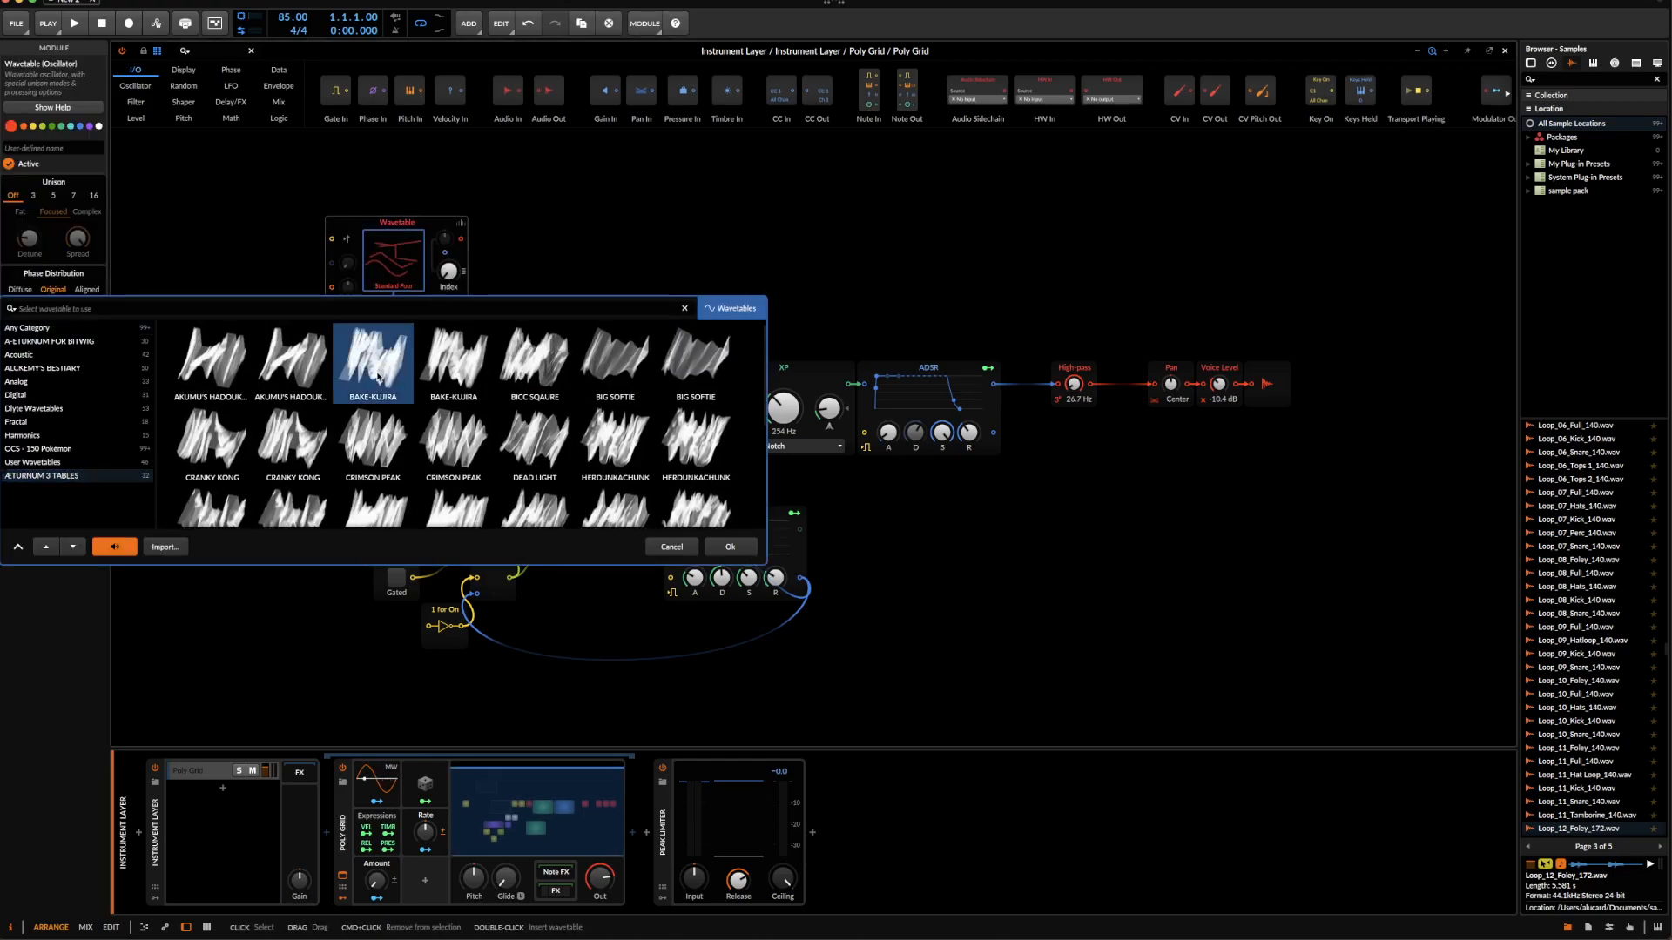
click(744, 547)
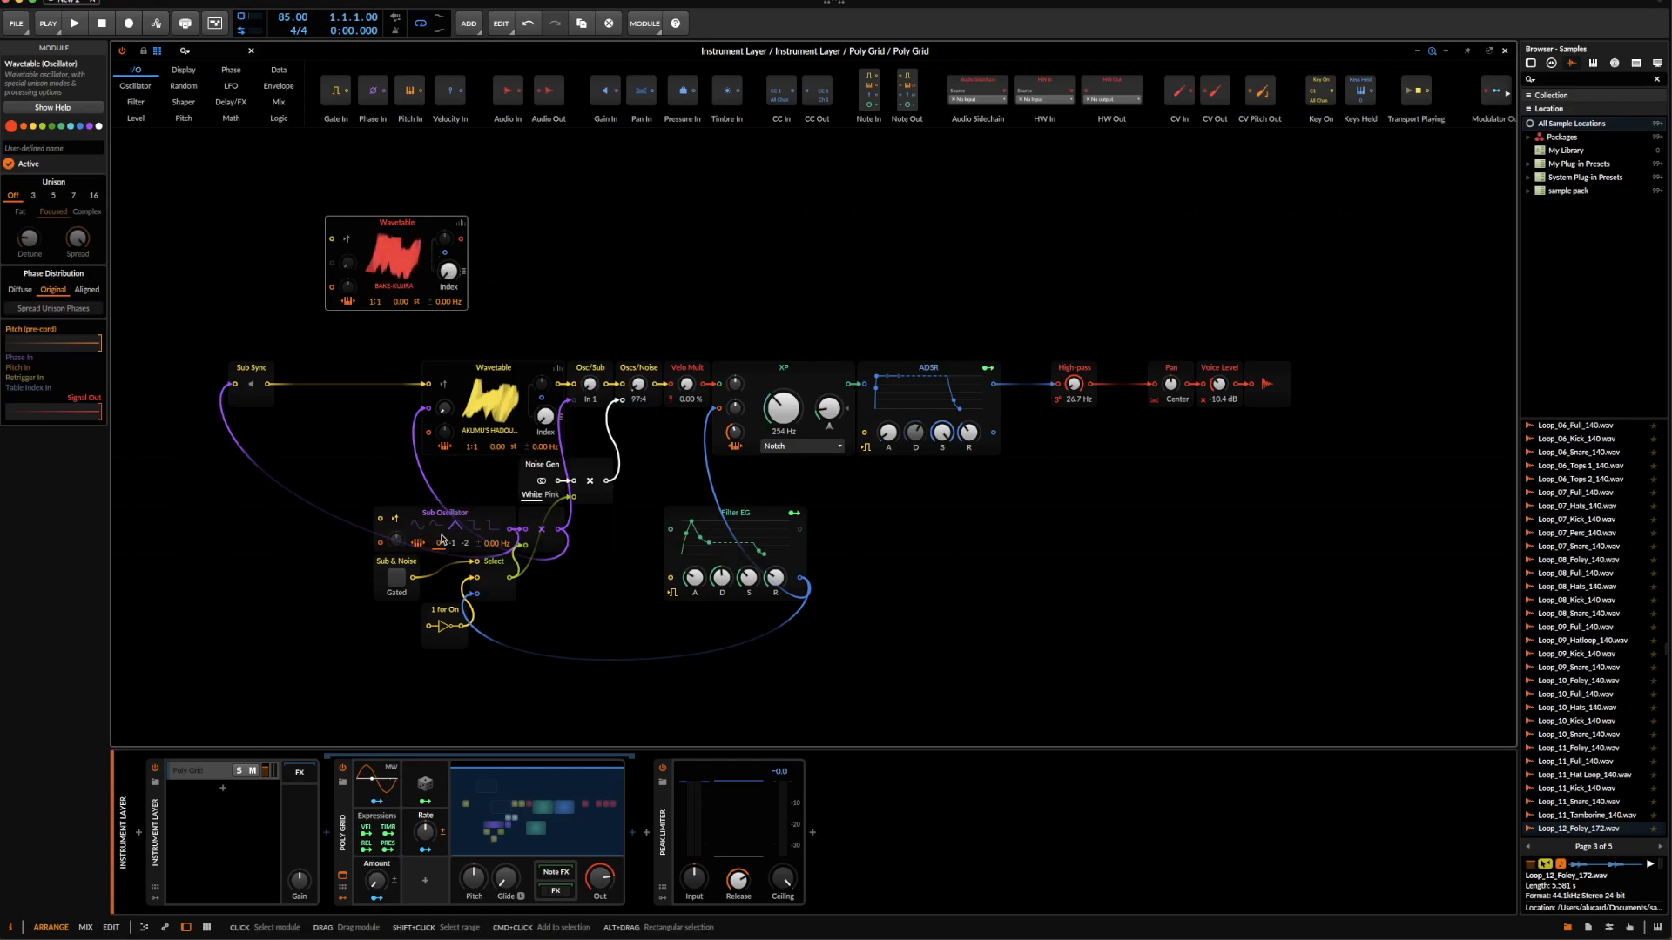
- Patch the BAKE-KUJIRA oscillator, at ratio 2:1, into the main Wavetable's phase input, and spread out the XP filter and ADSR output chain
drag(434, 389, 430, 407)
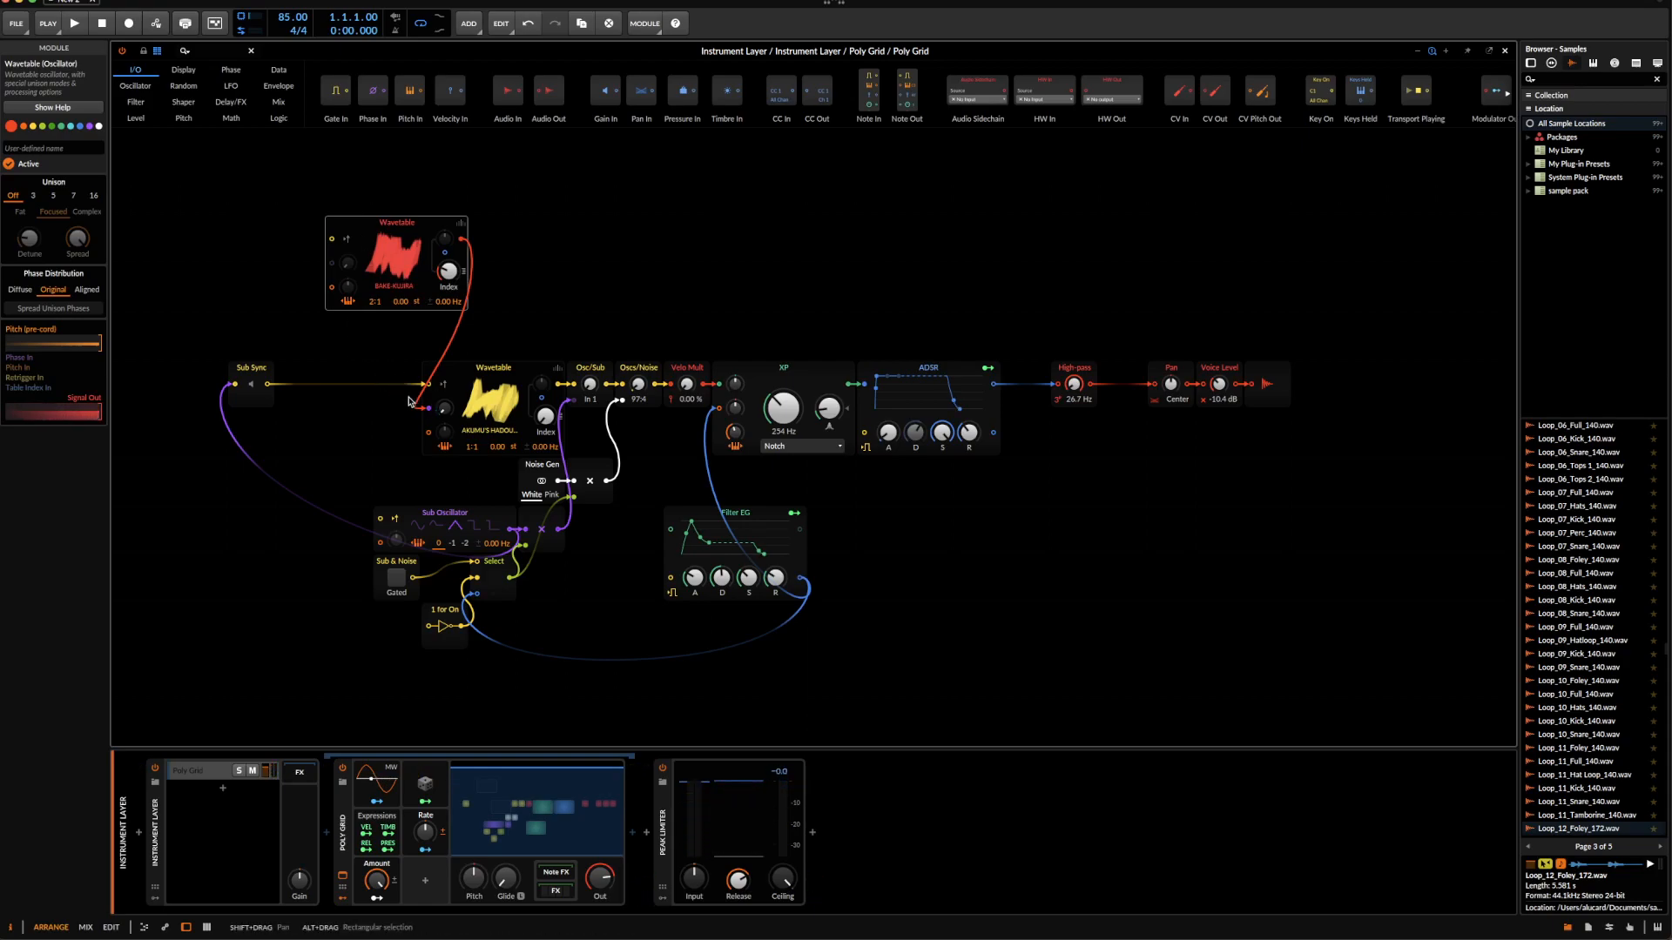
drag(445, 233, 349, 236)
drag(822, 375, 819, 226)
drag(927, 267, 1359, 543)
drag(997, 449, 1288, 546)
- Duplicate the XP filter and patch the copy in series between Velo Mult and the original XP filter
click(795, 231)
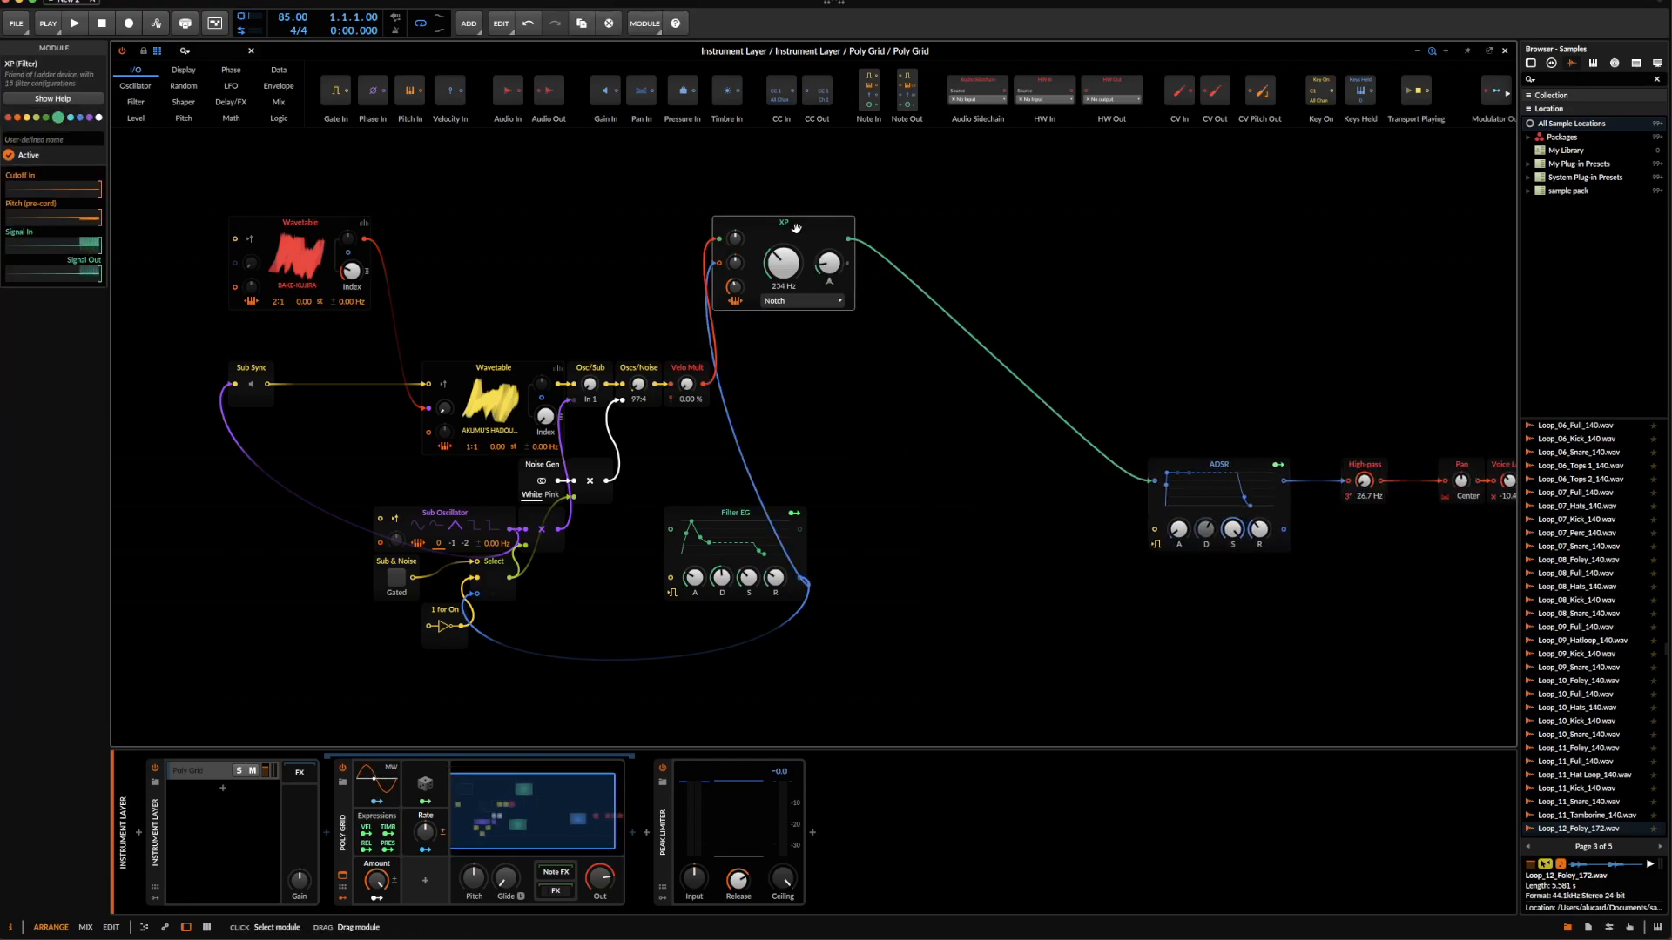
drag(795, 228, 980, 233)
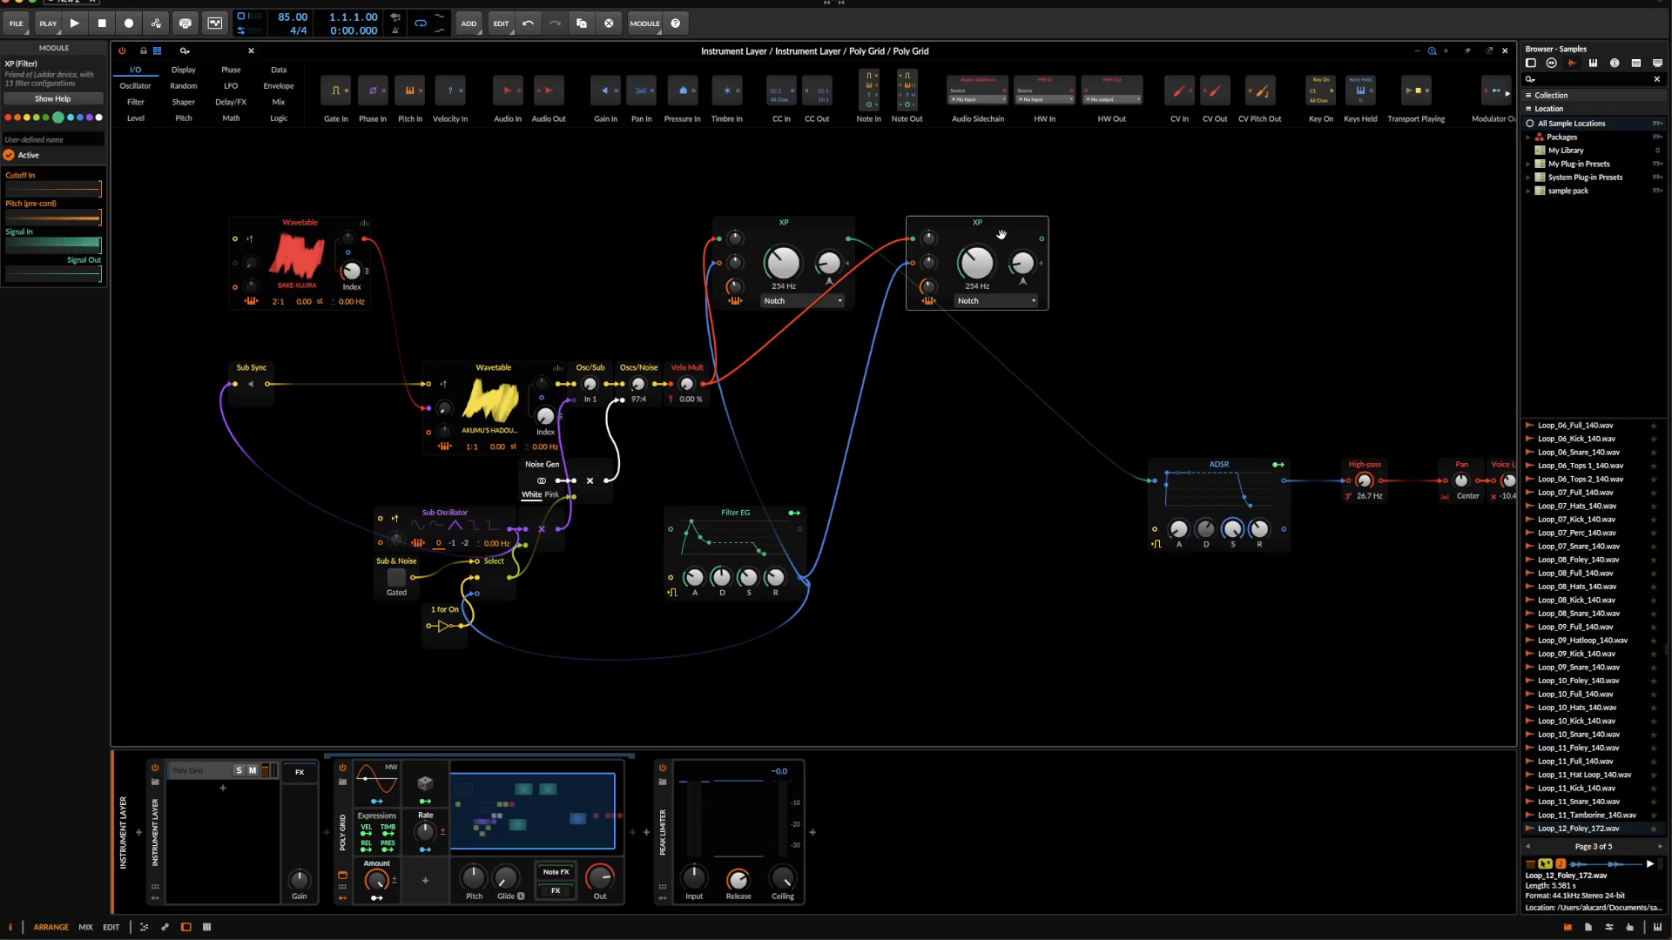
drag(996, 282, 898, 427)
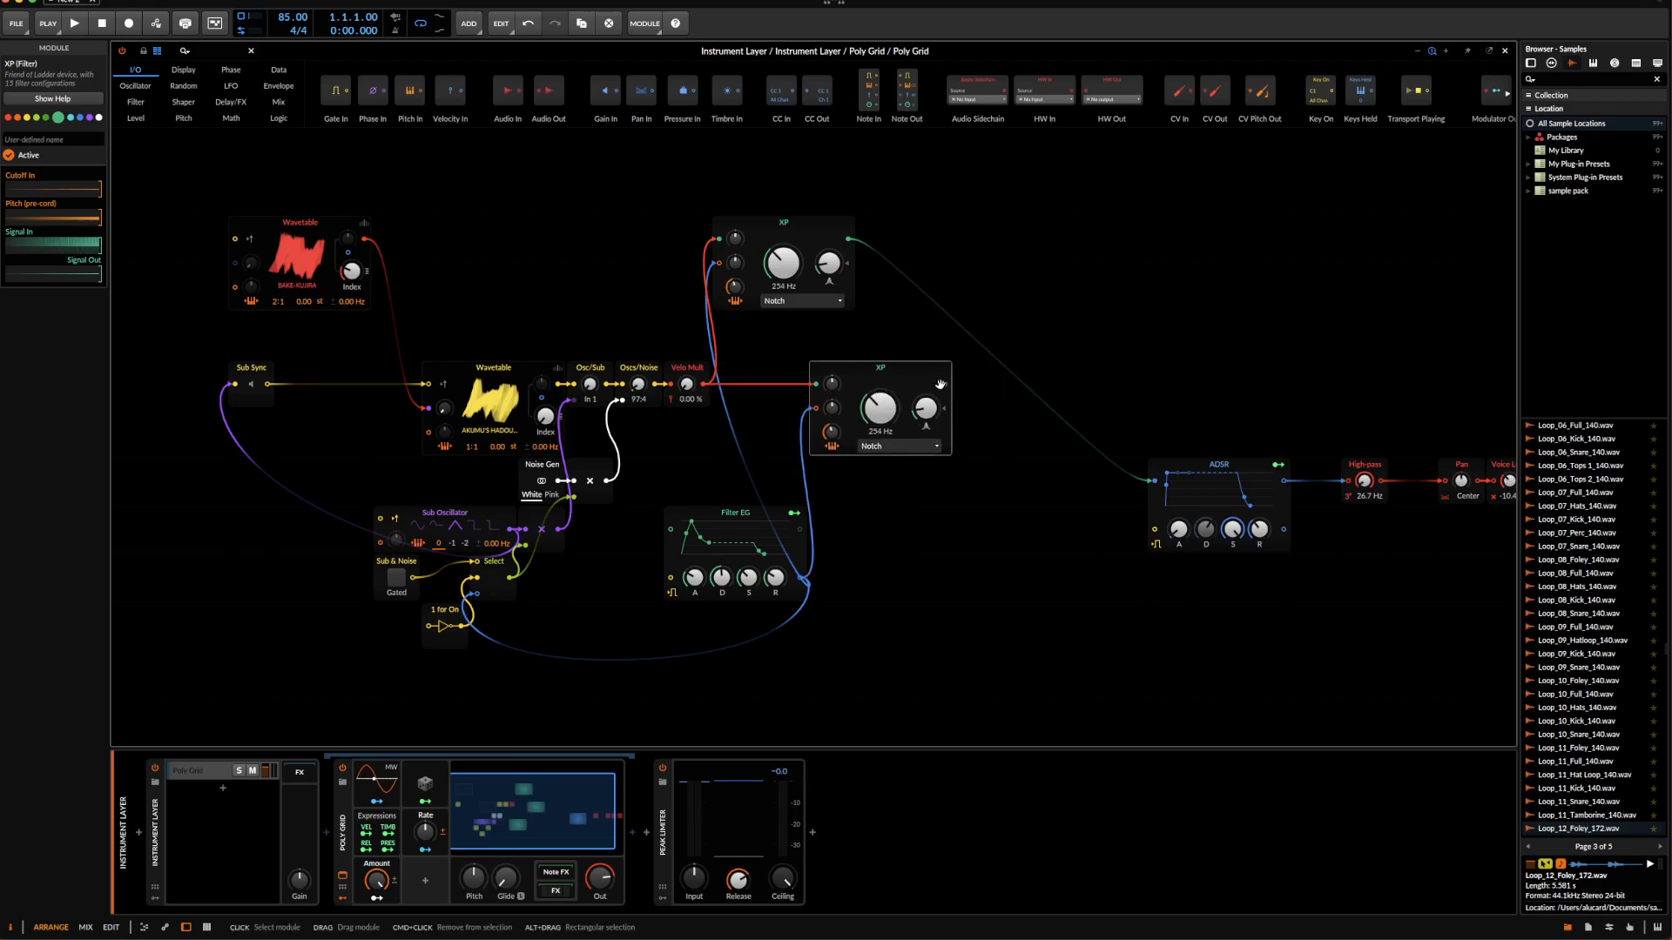
drag(947, 388, 716, 238)
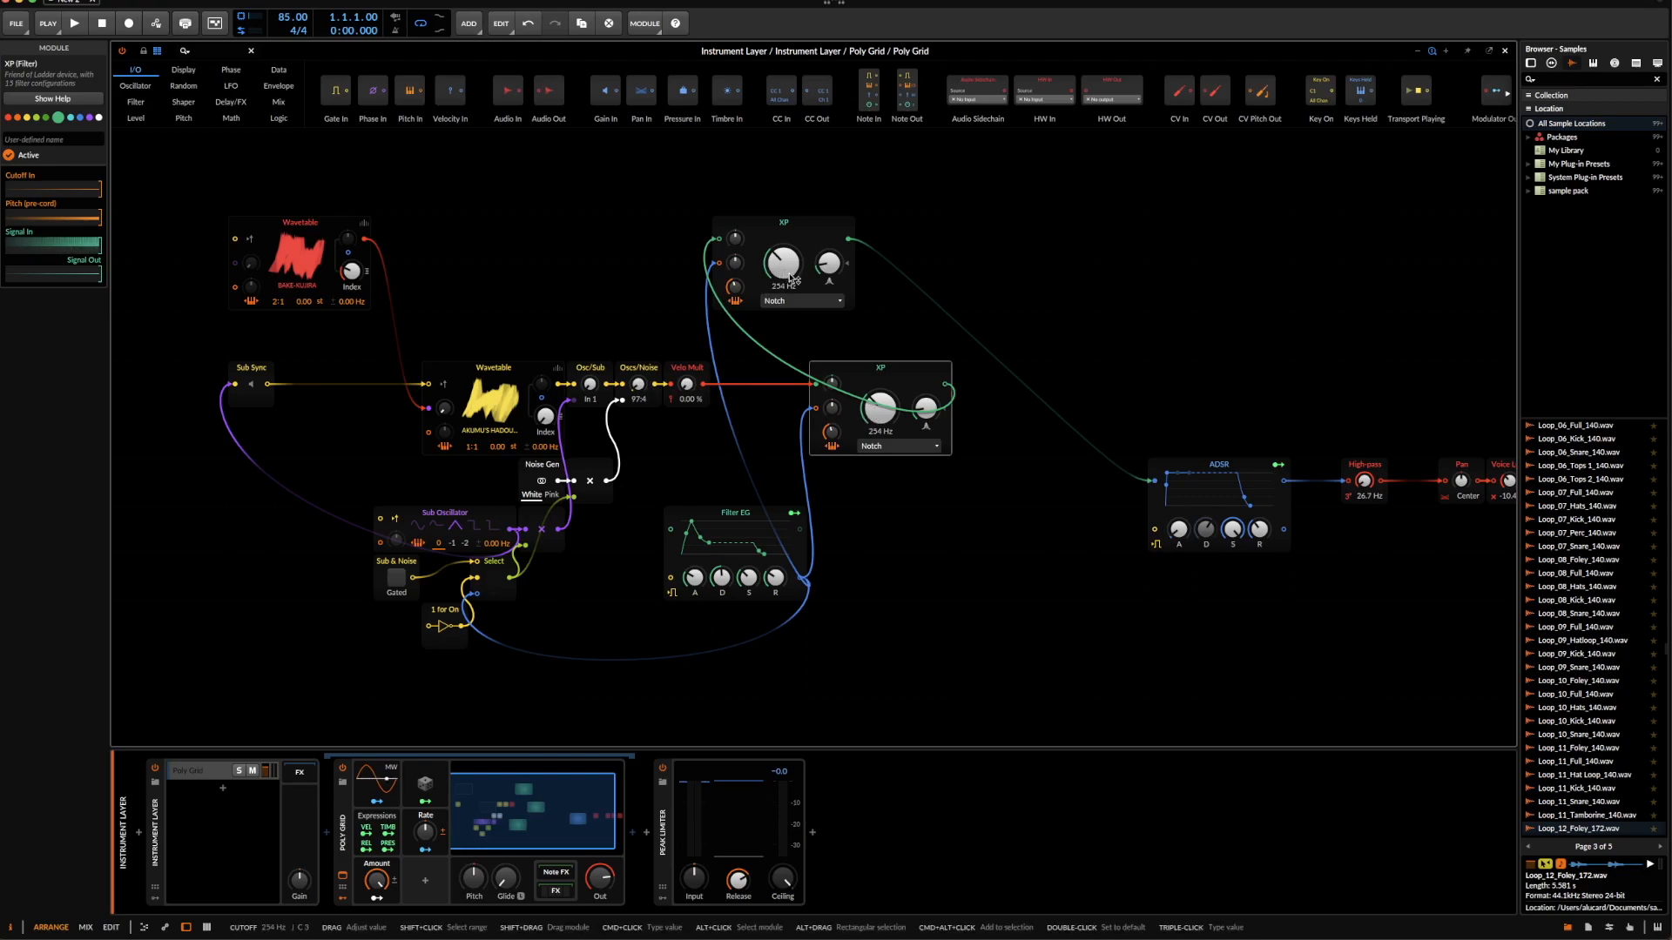
- Set the duplicated XP filter to Peak with a 98.0 Hz cutoff and map the Random modulator to that cutoff
click(896, 446)
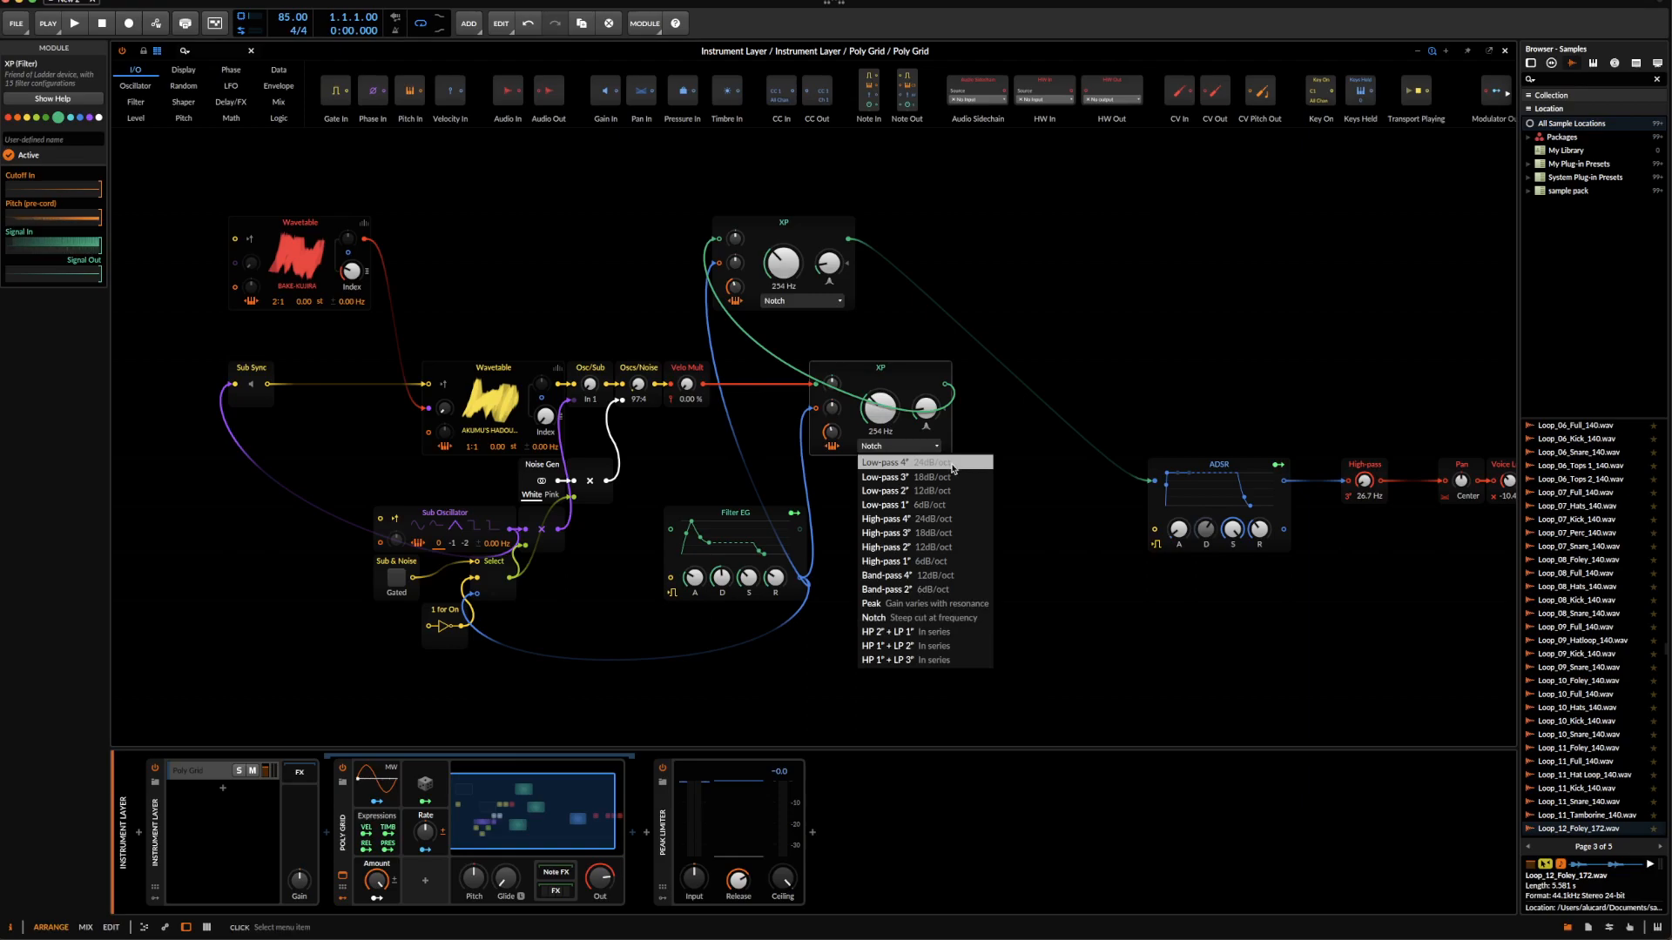
click(928, 604)
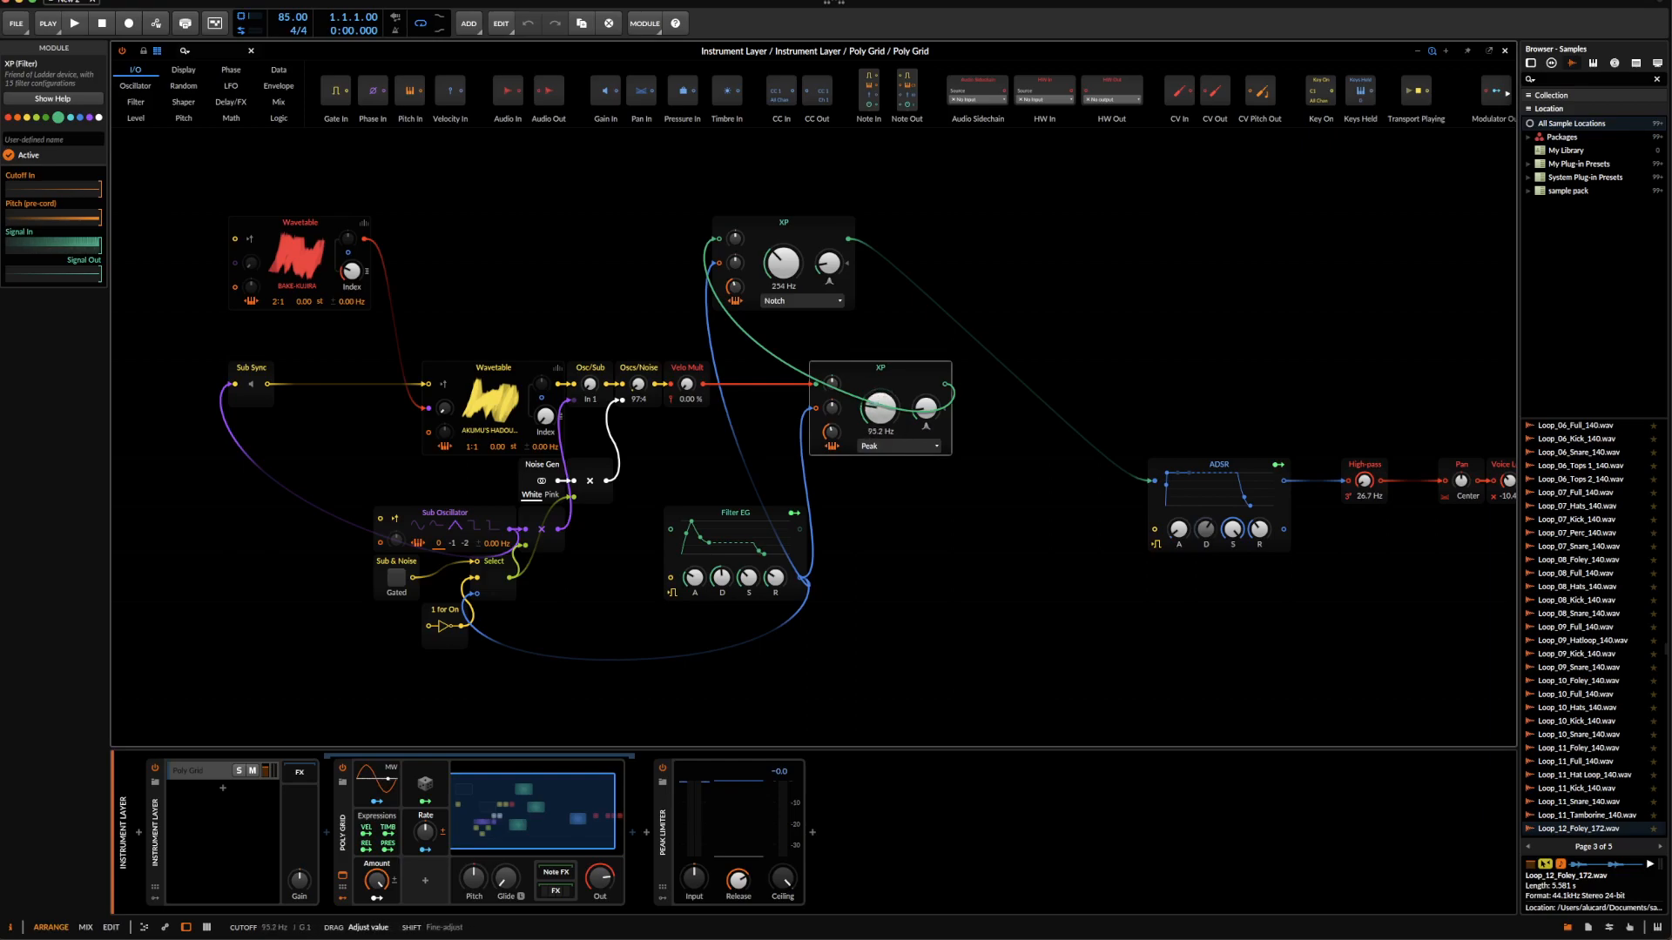
drag(880, 407, 880, 404)
click(425, 802)
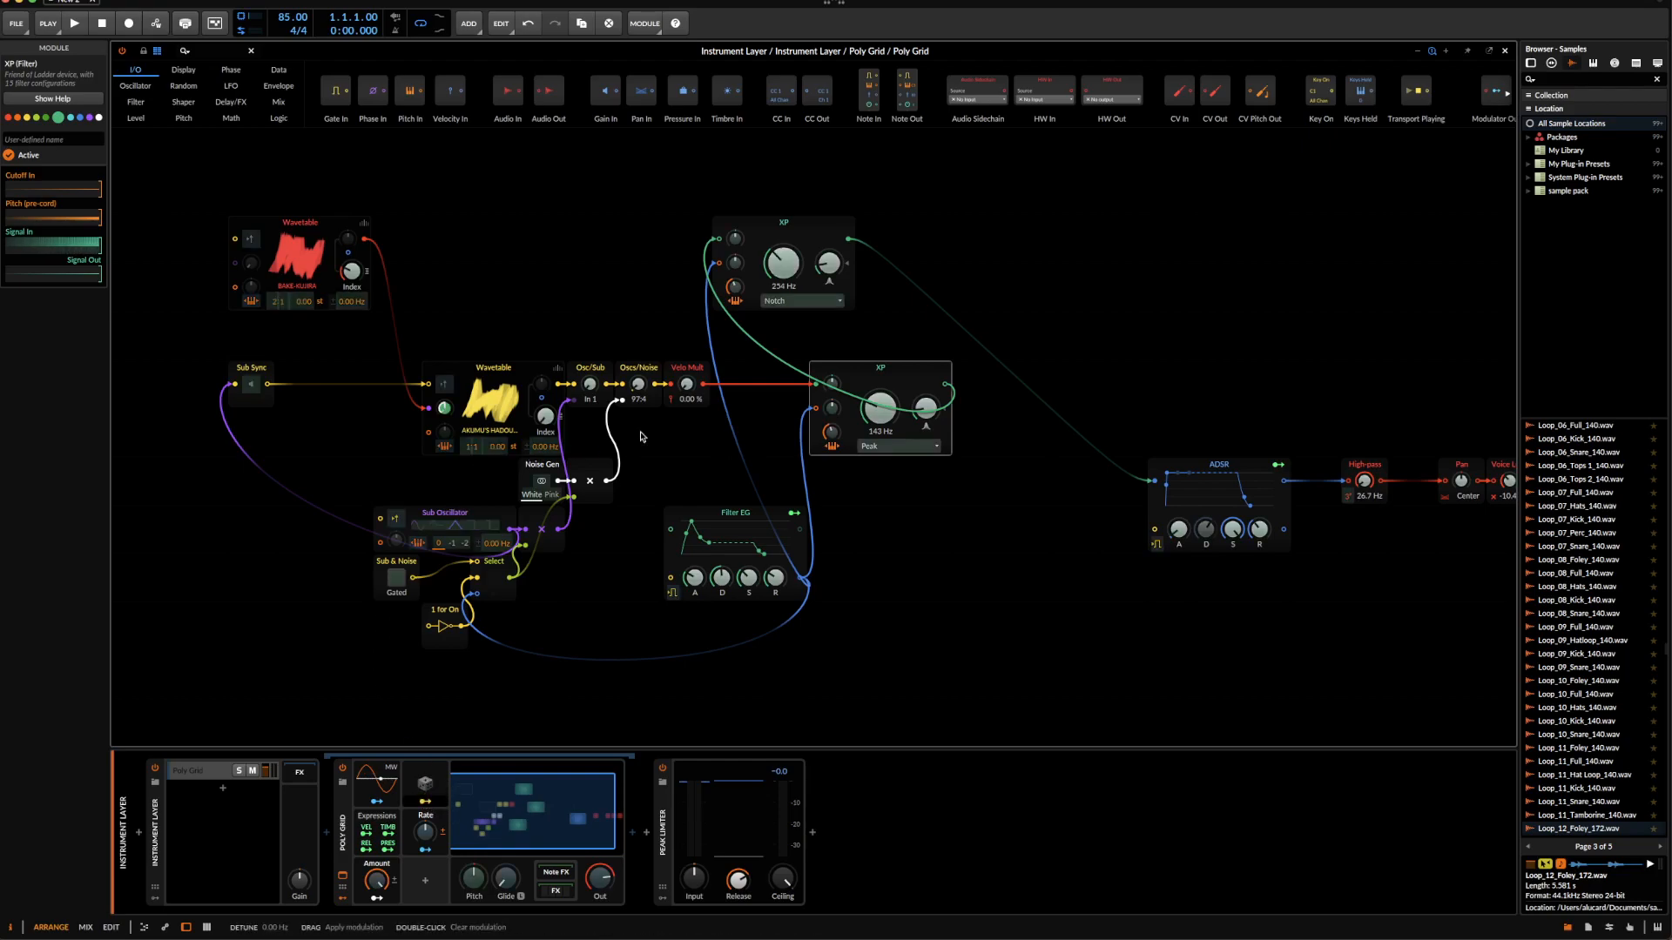
click(424, 801)
drag(880, 407, 880, 378)
click(429, 801)
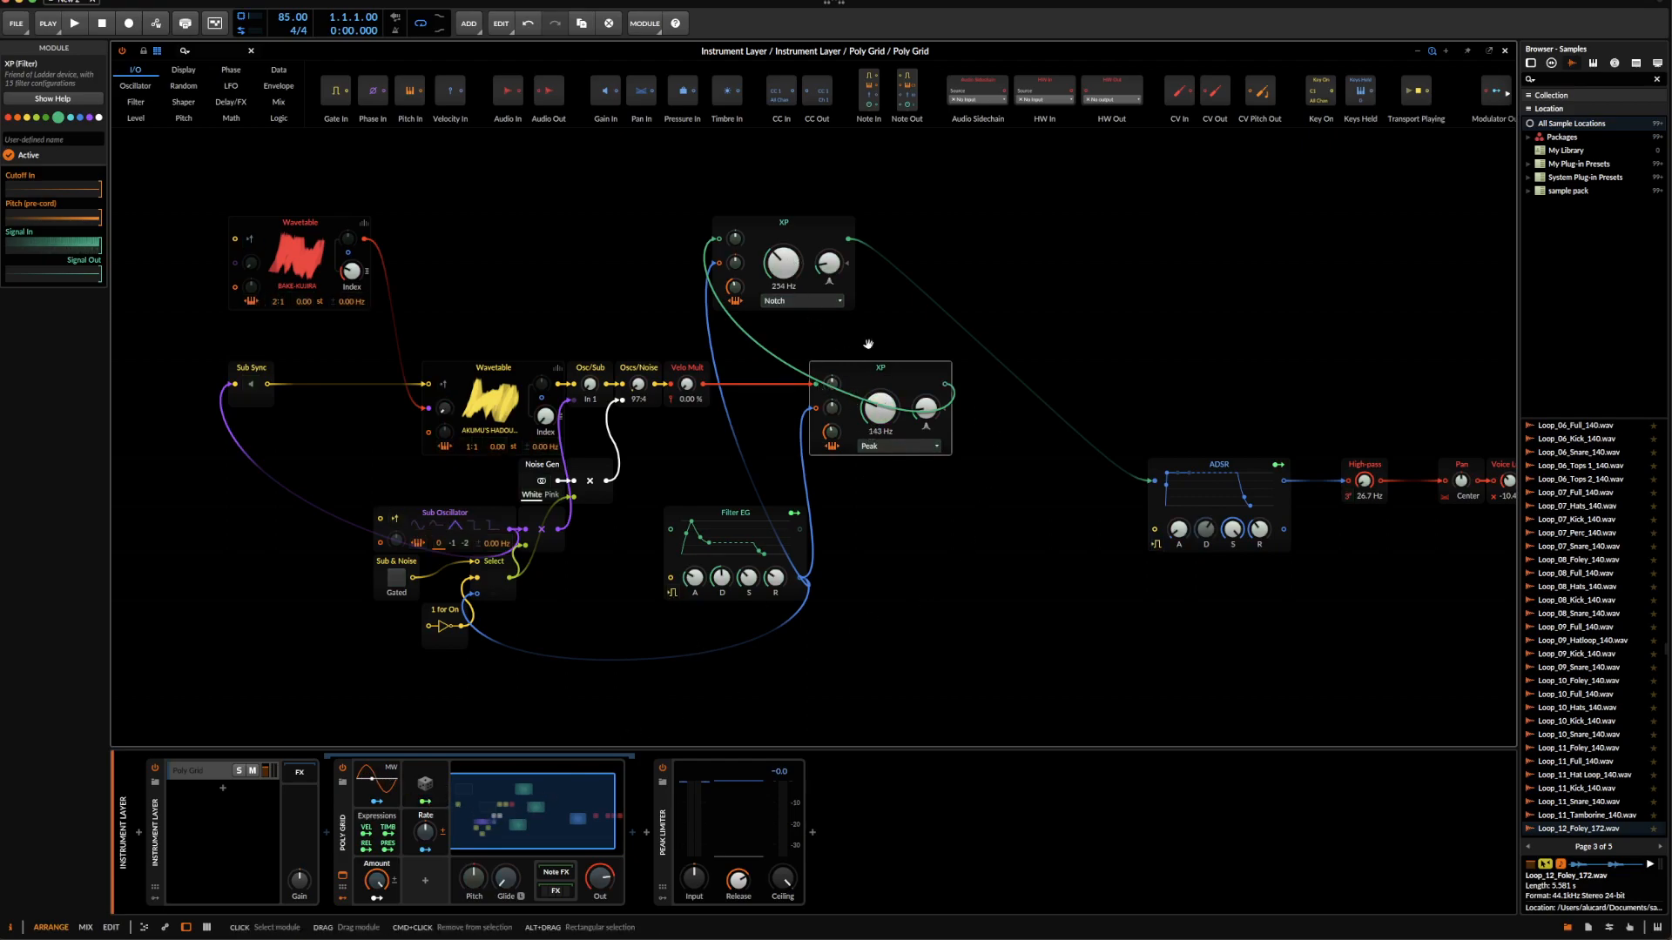
drag(879, 406, 875, 419)
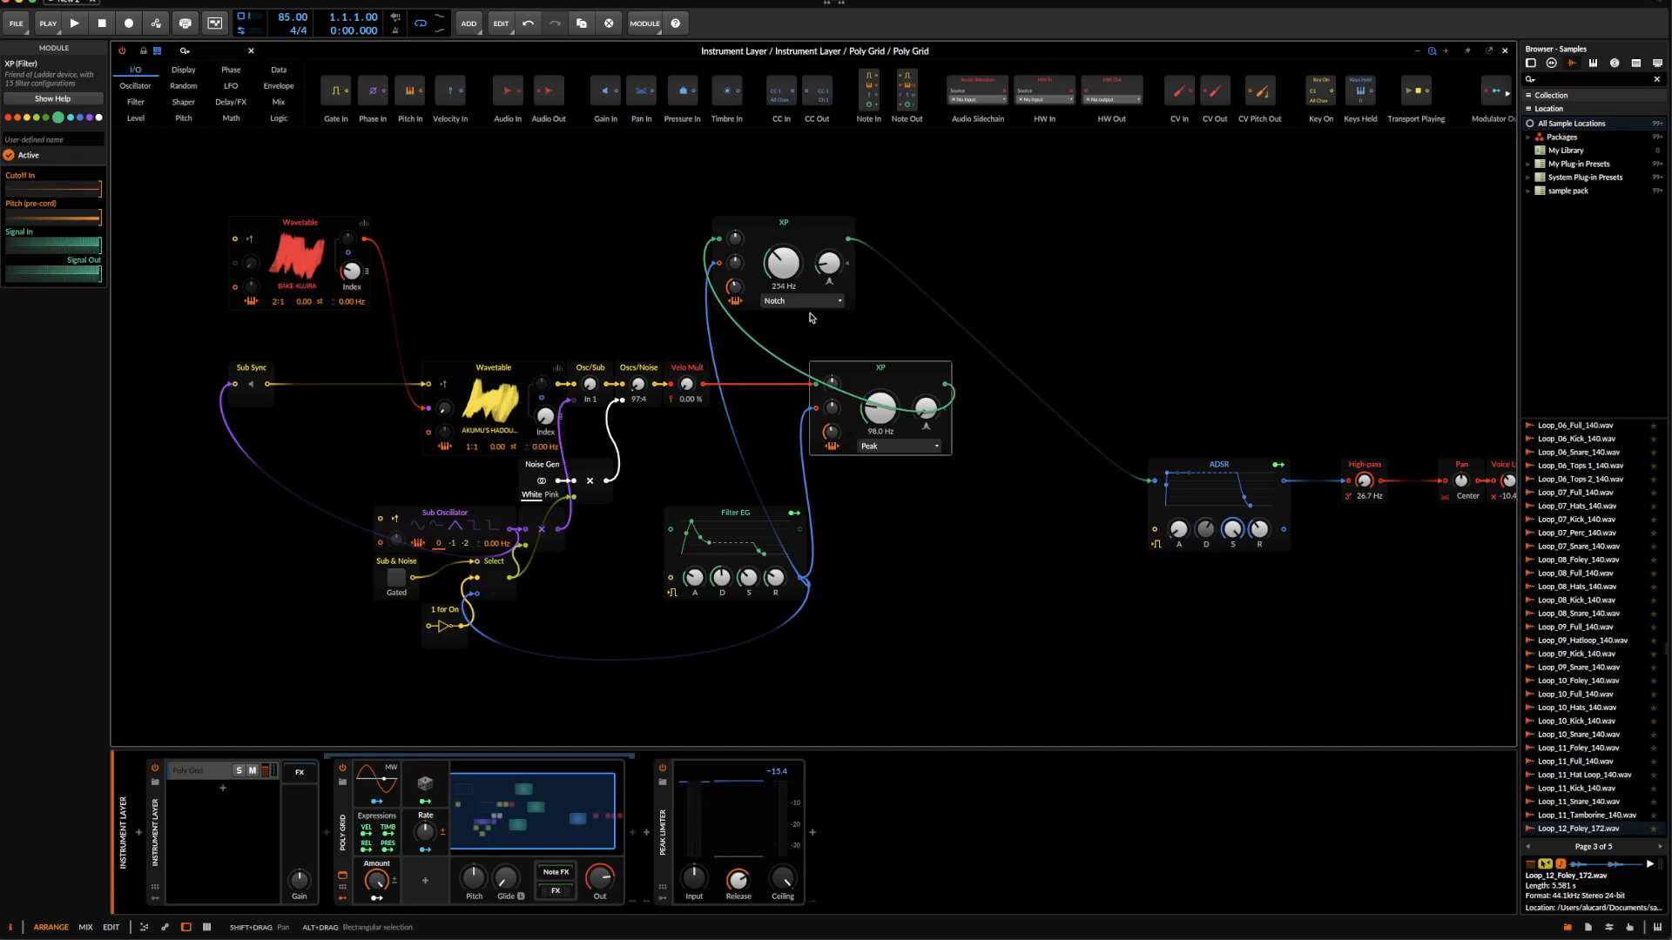
- Align the Peak filter beneath the Notch filter, and insert a Curve shaper after the Notch filter with an output range of -37.3 % to 76.8 %
drag(886, 369, 790, 370)
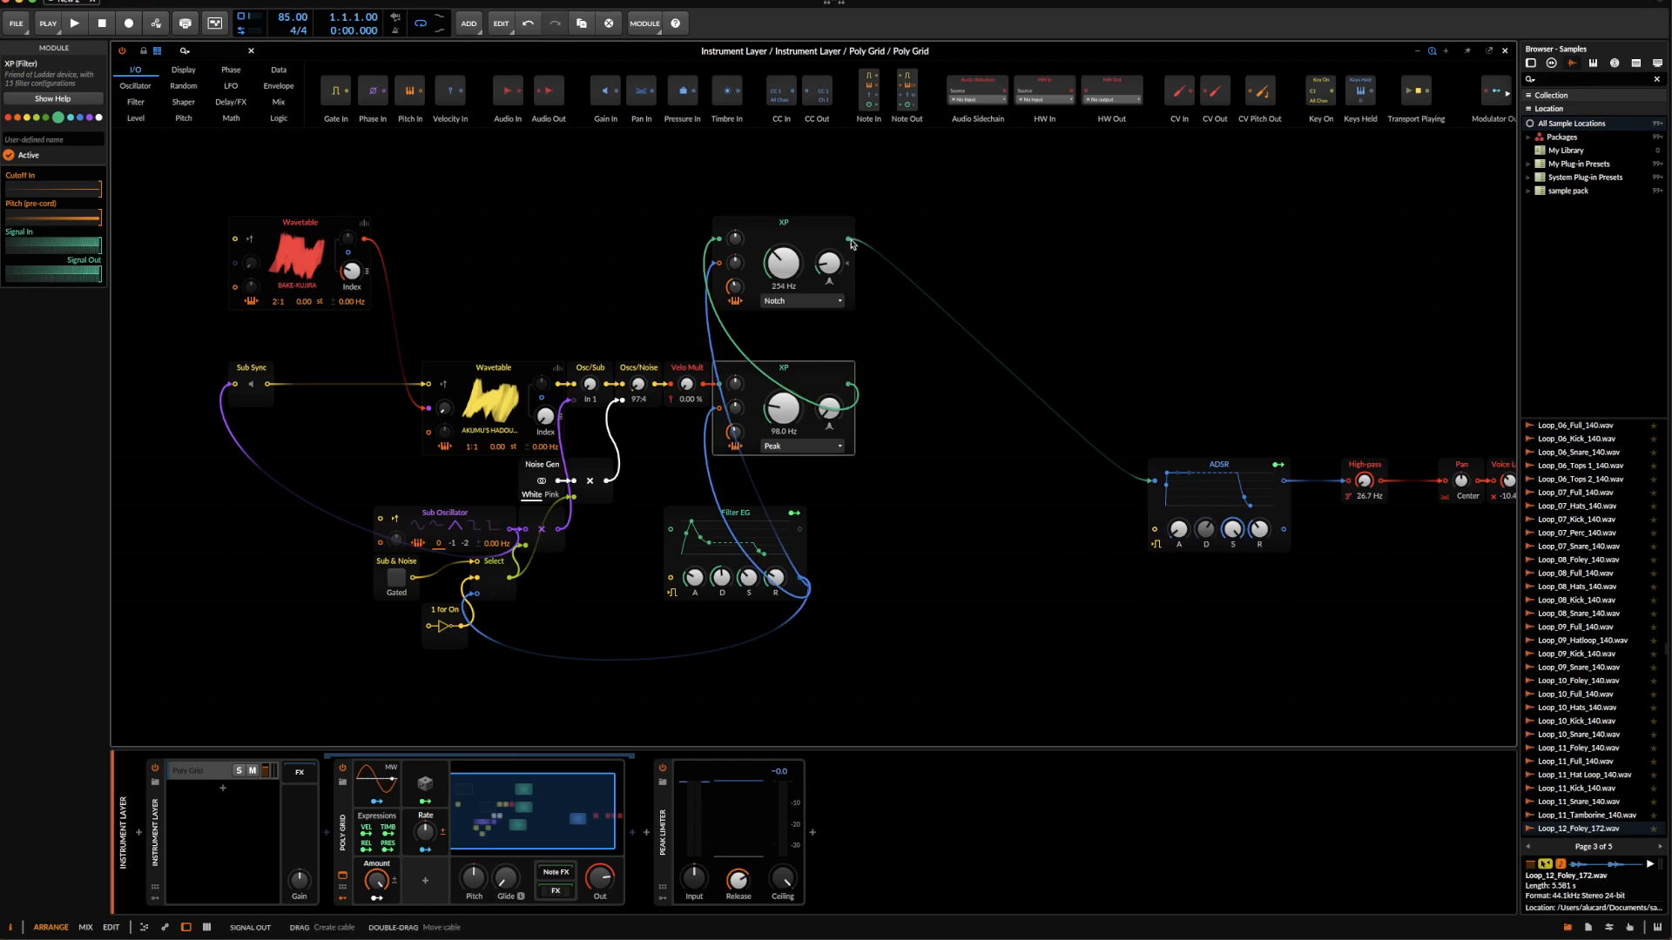
click(968, 324)
click(825, 231)
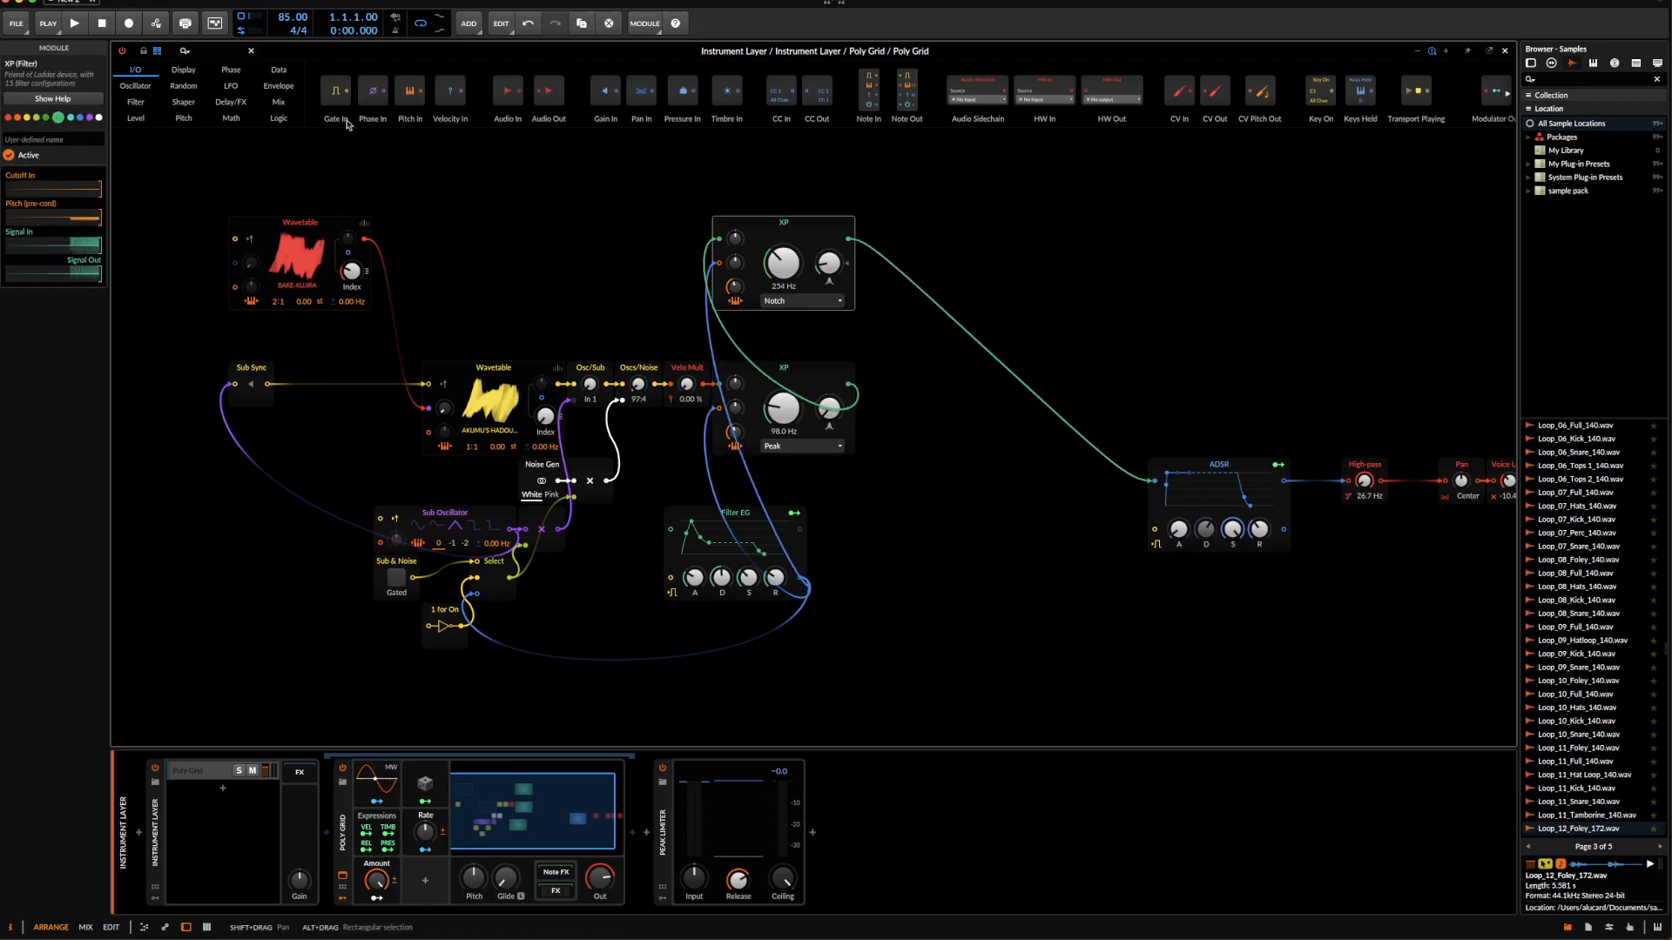
click(221, 53)
text(s)
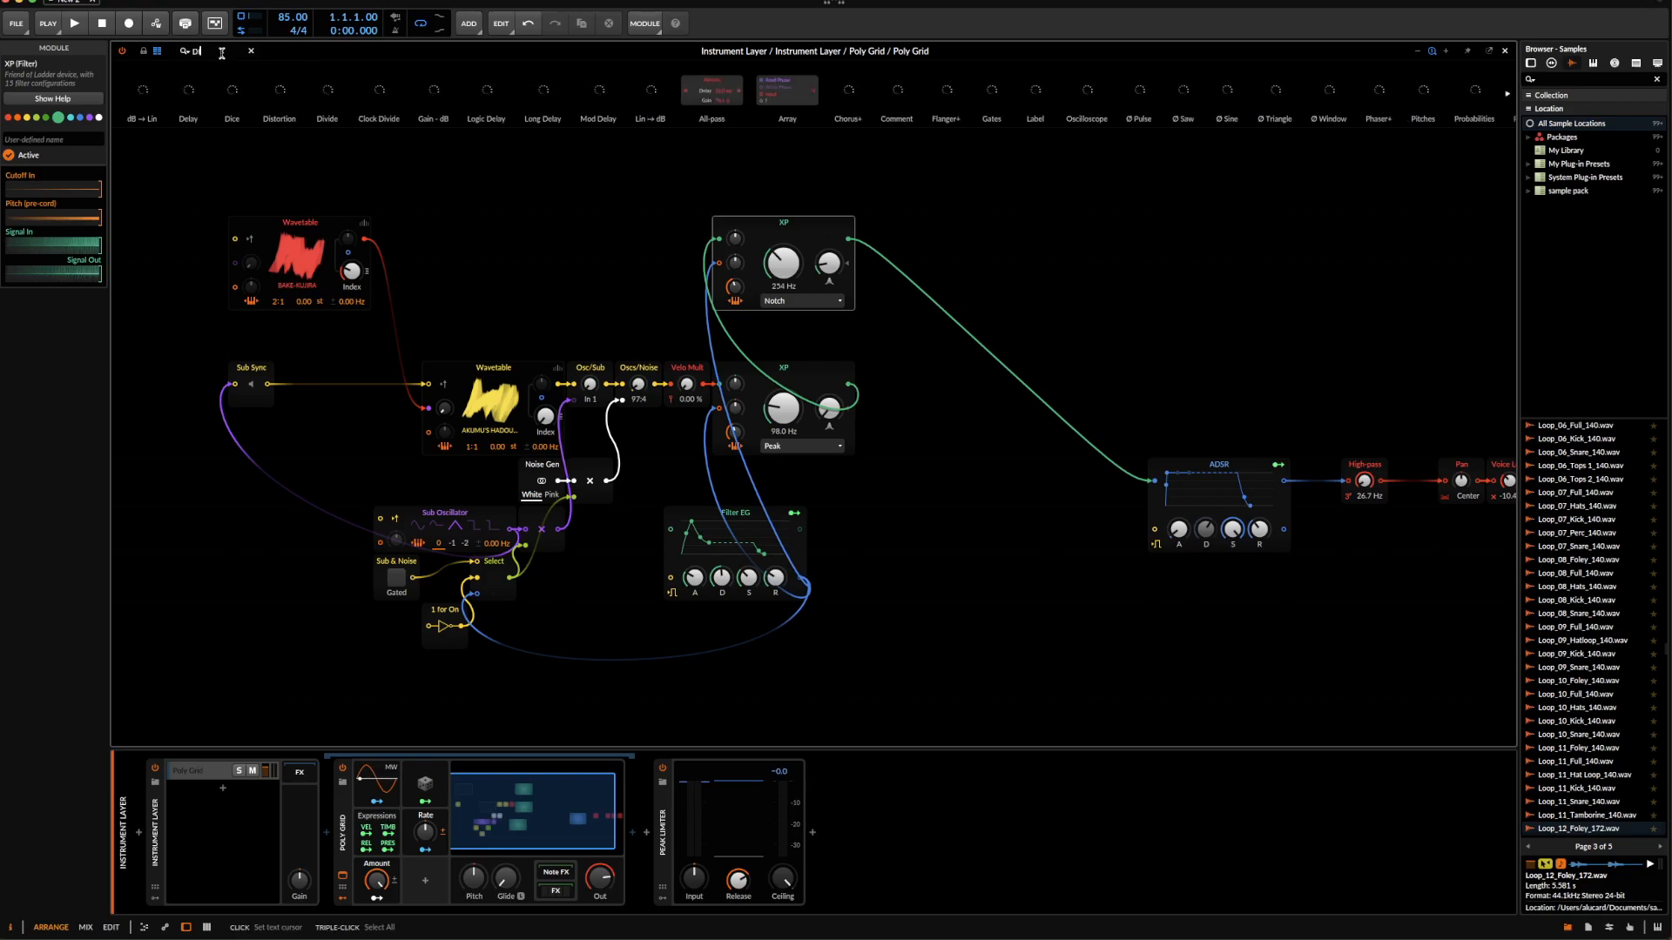
text(hape)
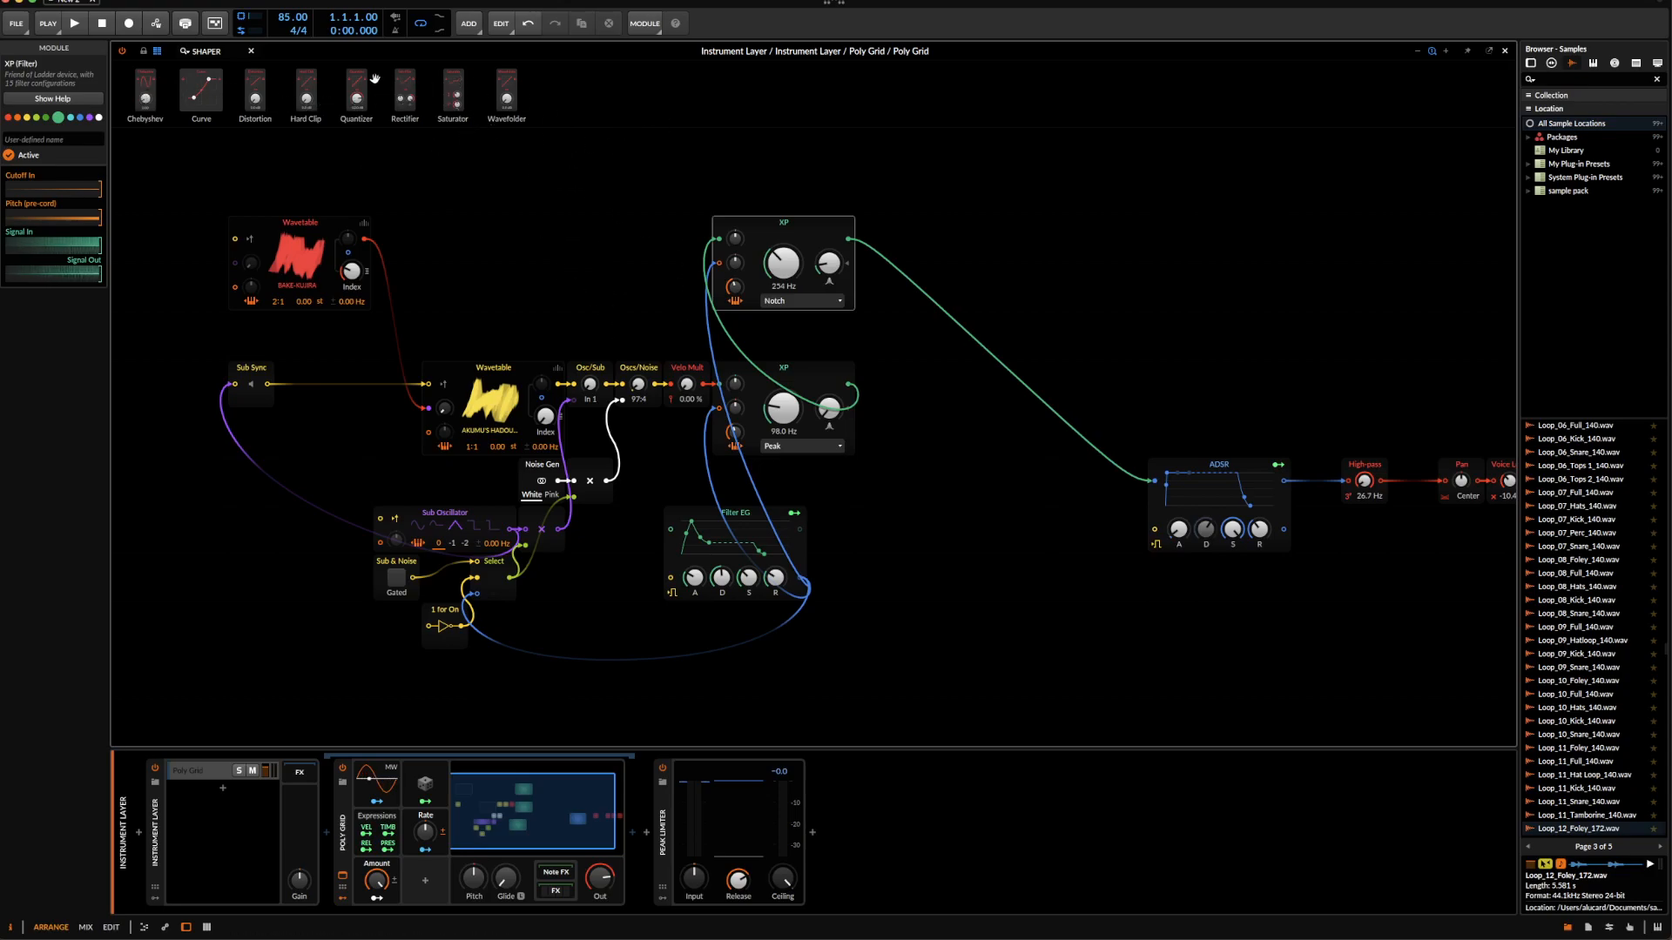
drag(199, 88, 974, 237)
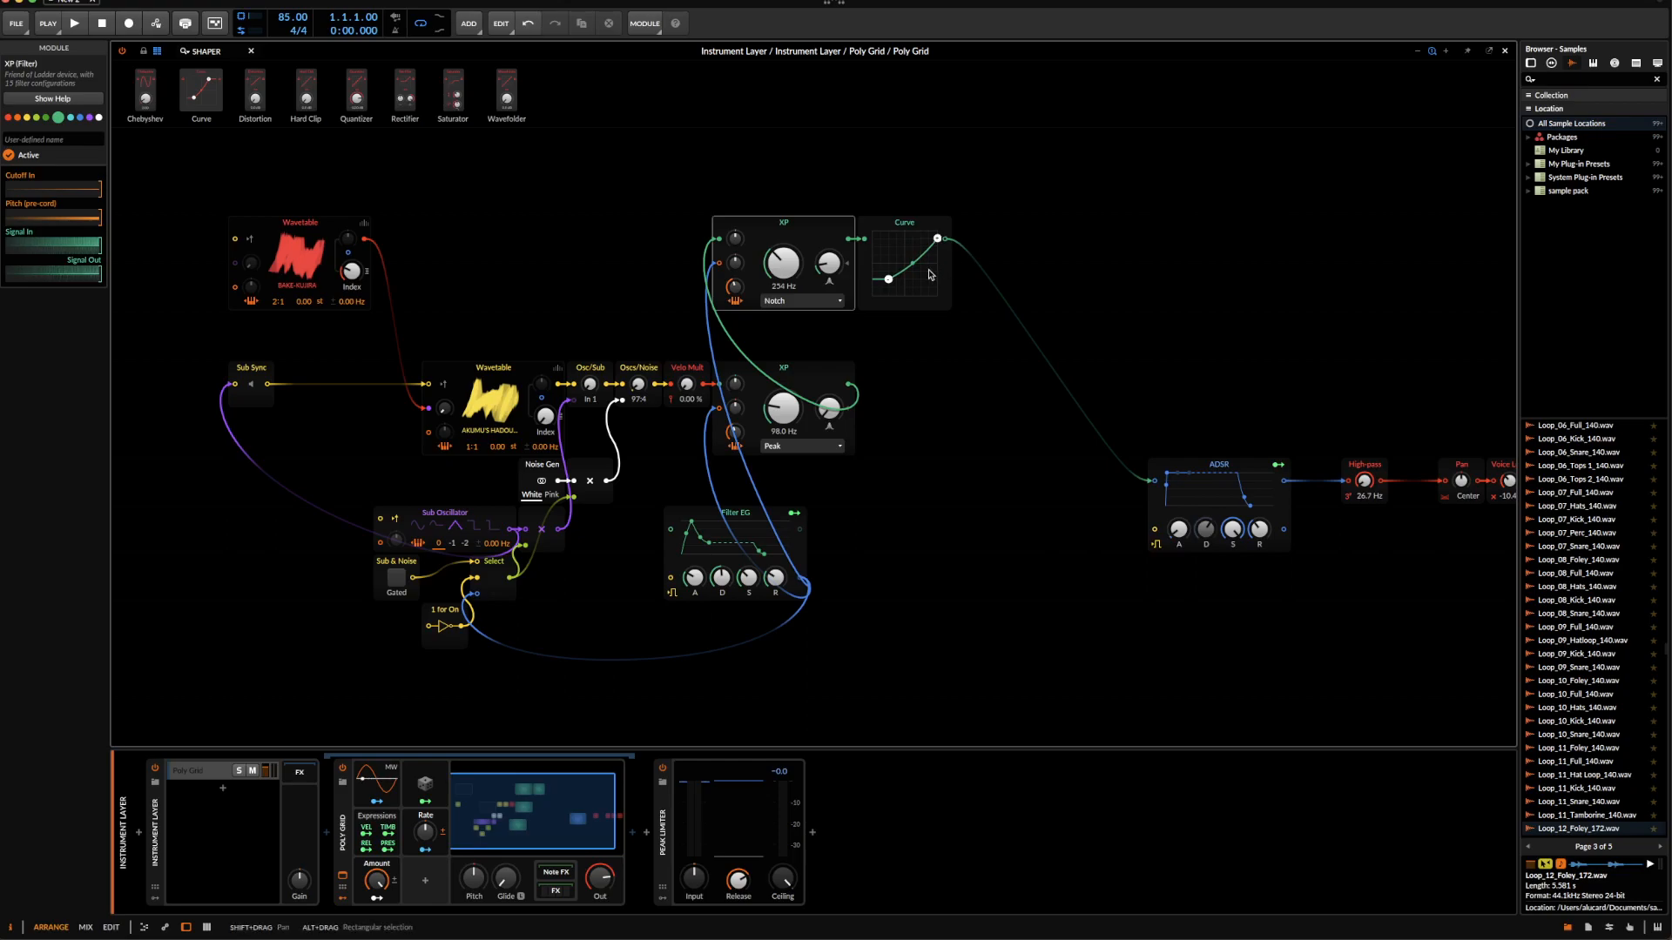
drag(889, 280, 979, 254)
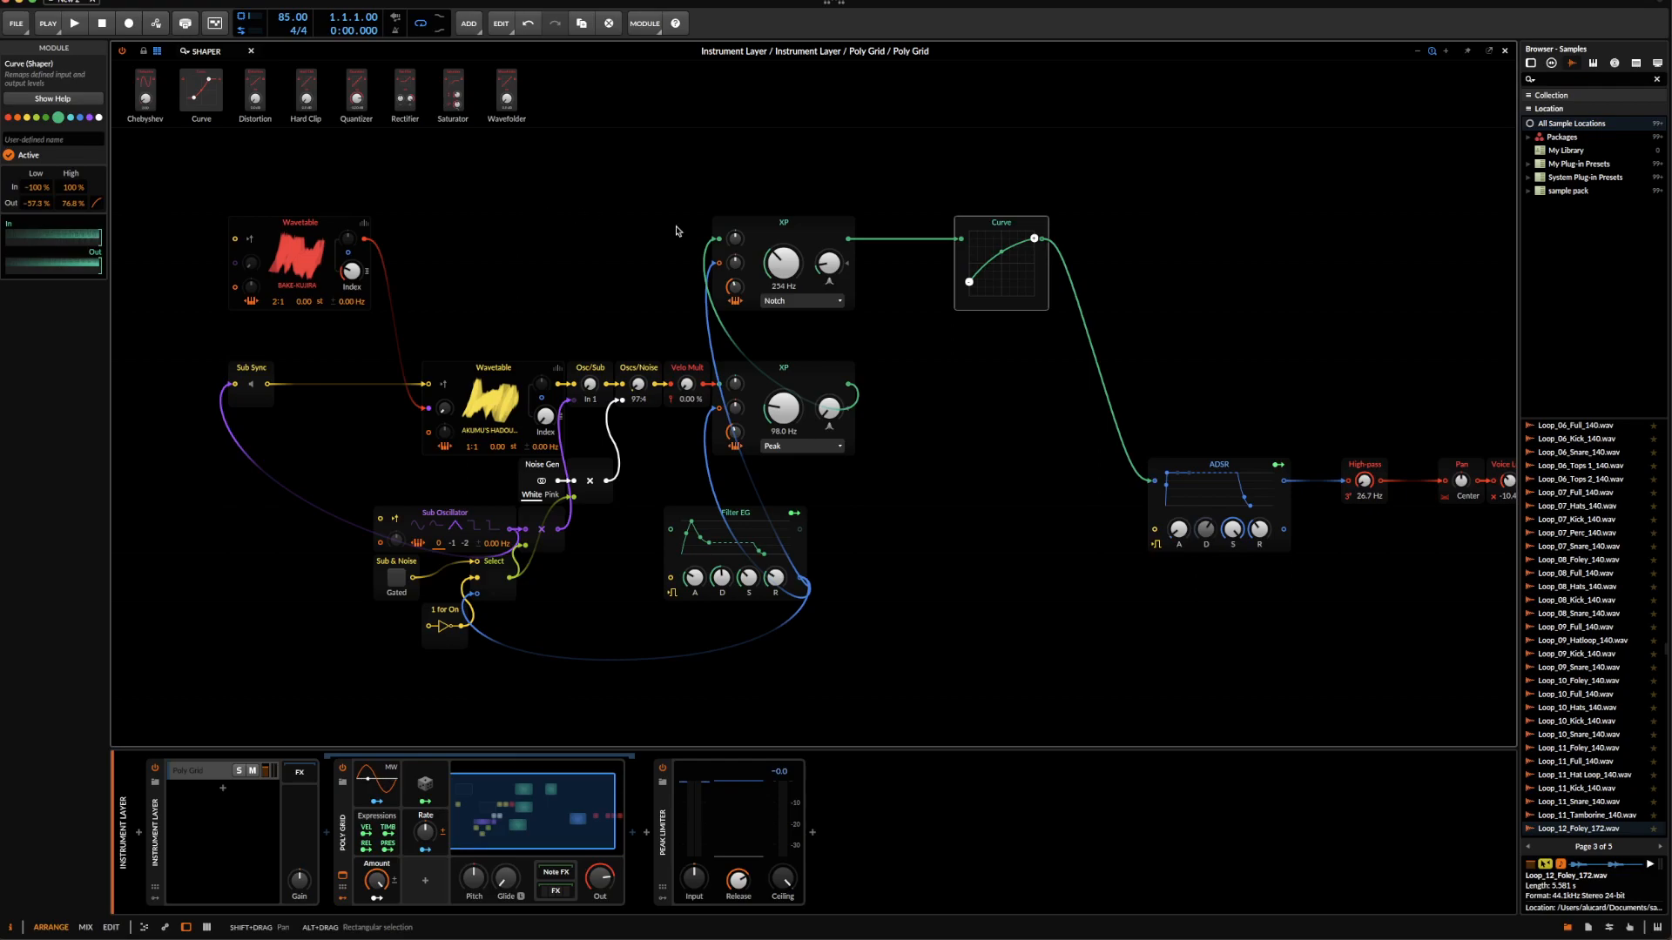
- Move the Peak XP filter in series between the Curve shaper and the ADSR, and set it to Low-pass 1° with a 33.5 kHz cutoff
click(801, 380)
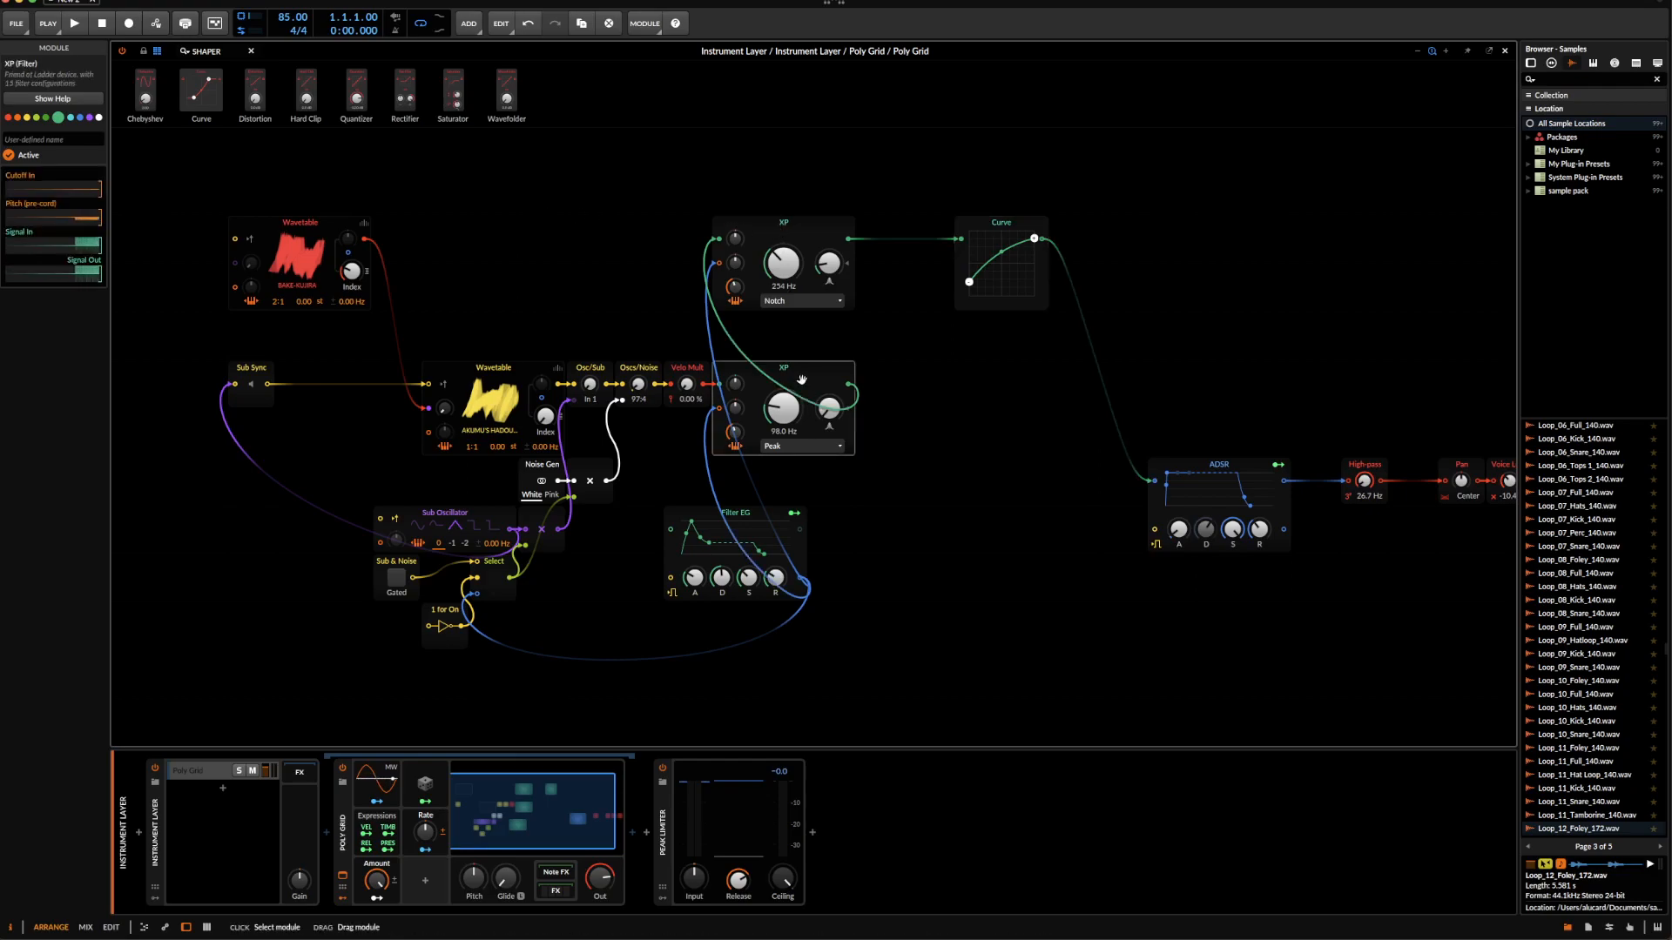
drag(801, 379, 1045, 244)
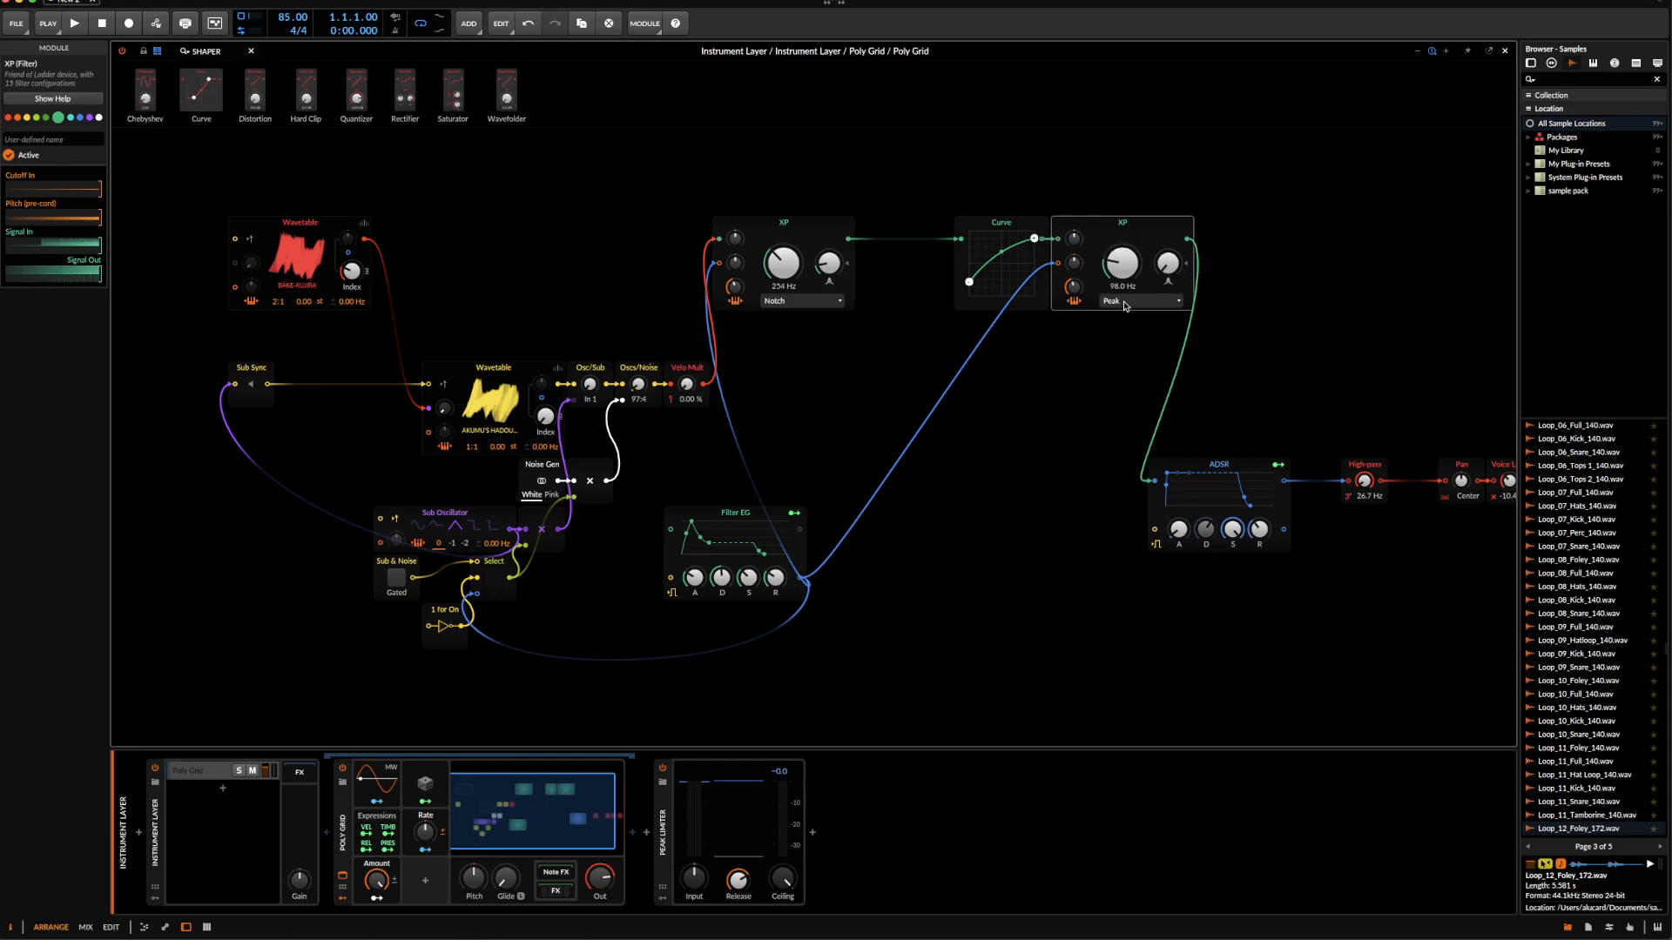
click(1149, 302)
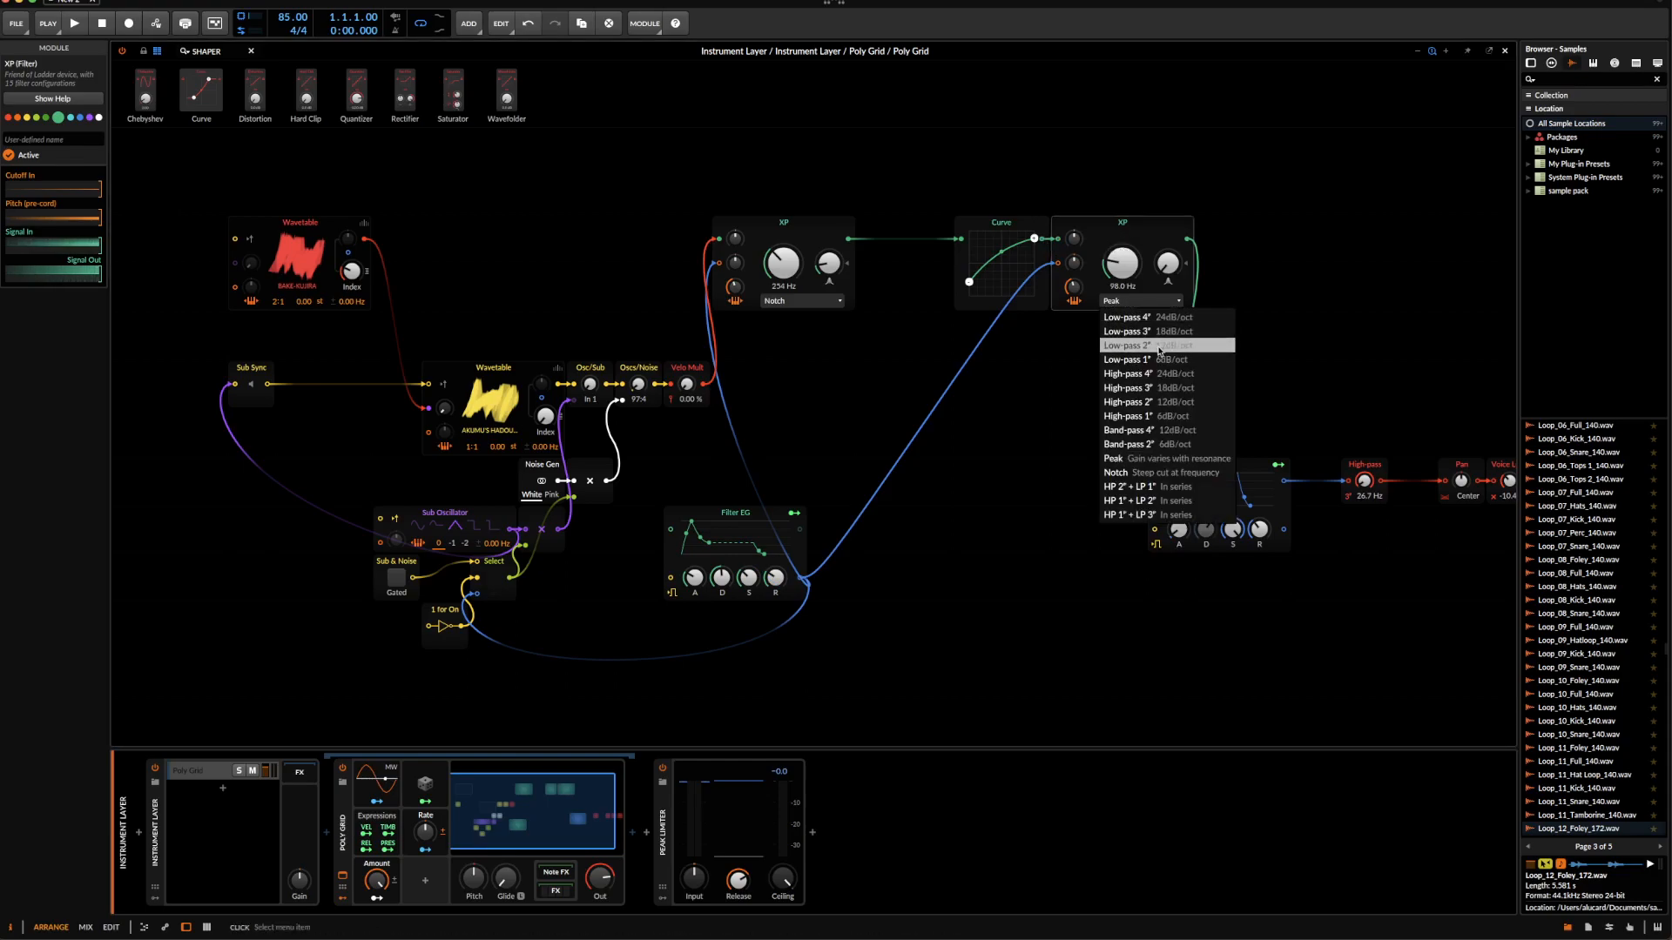
click(1158, 359)
drag(1121, 263, 1122, 218)
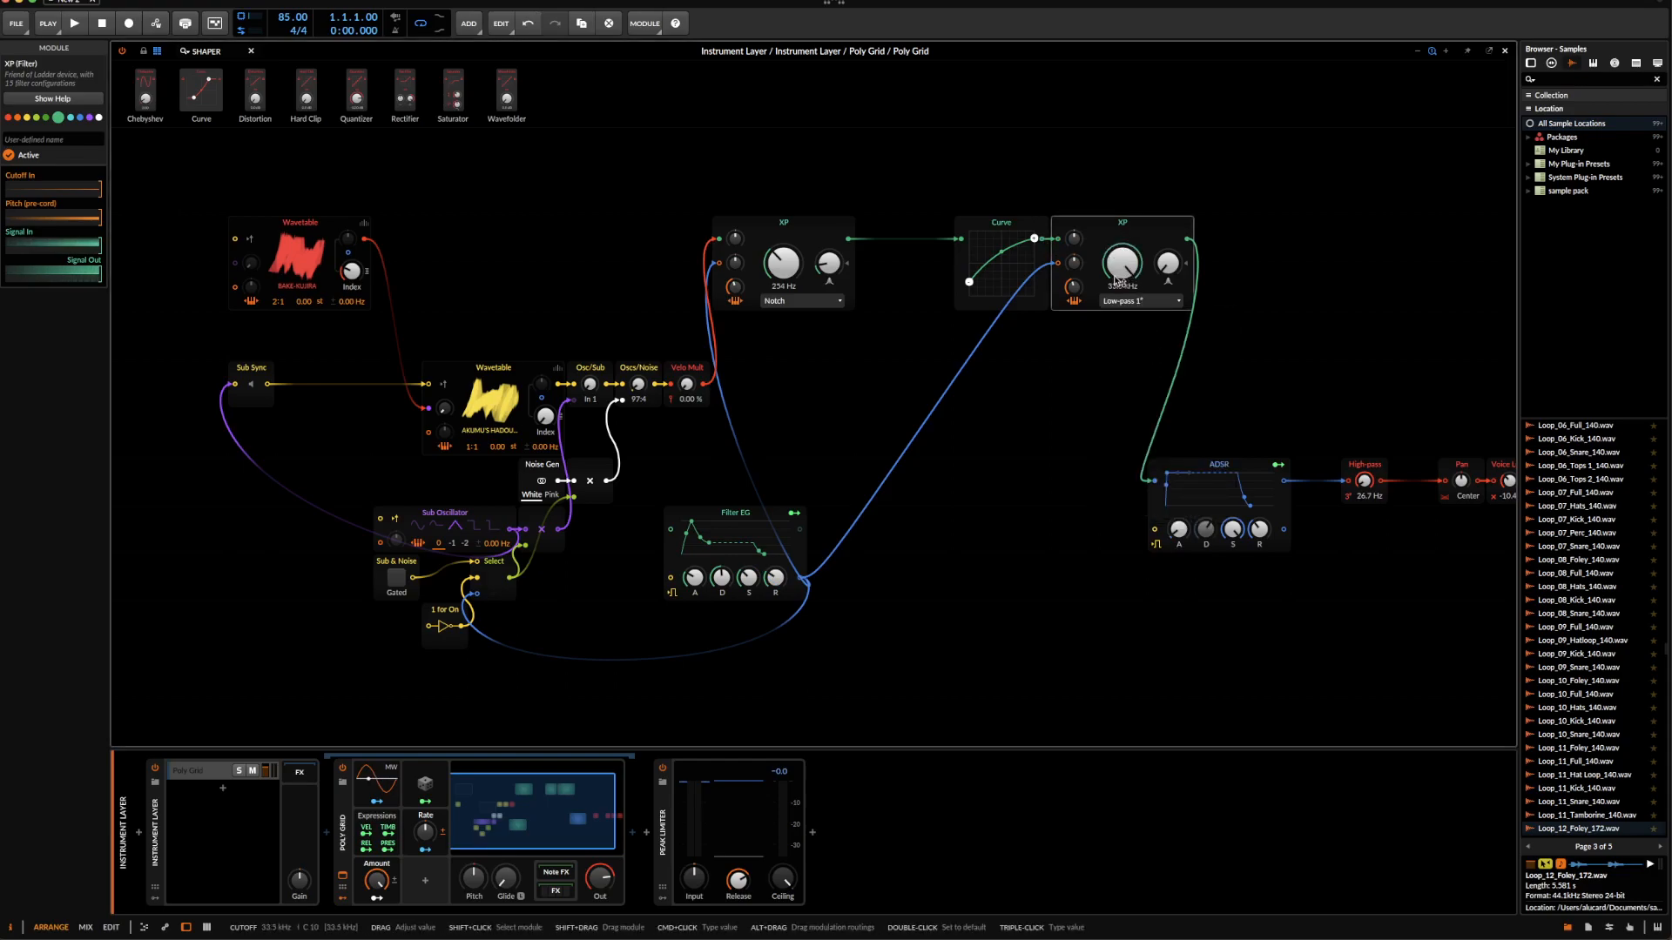
- Duplicate the Random modulator, clear the original's cutoff mapping, and map the copy to the low-pass XP filter's cutoff with a negative amount
click(431, 787)
key(ctrl+d)
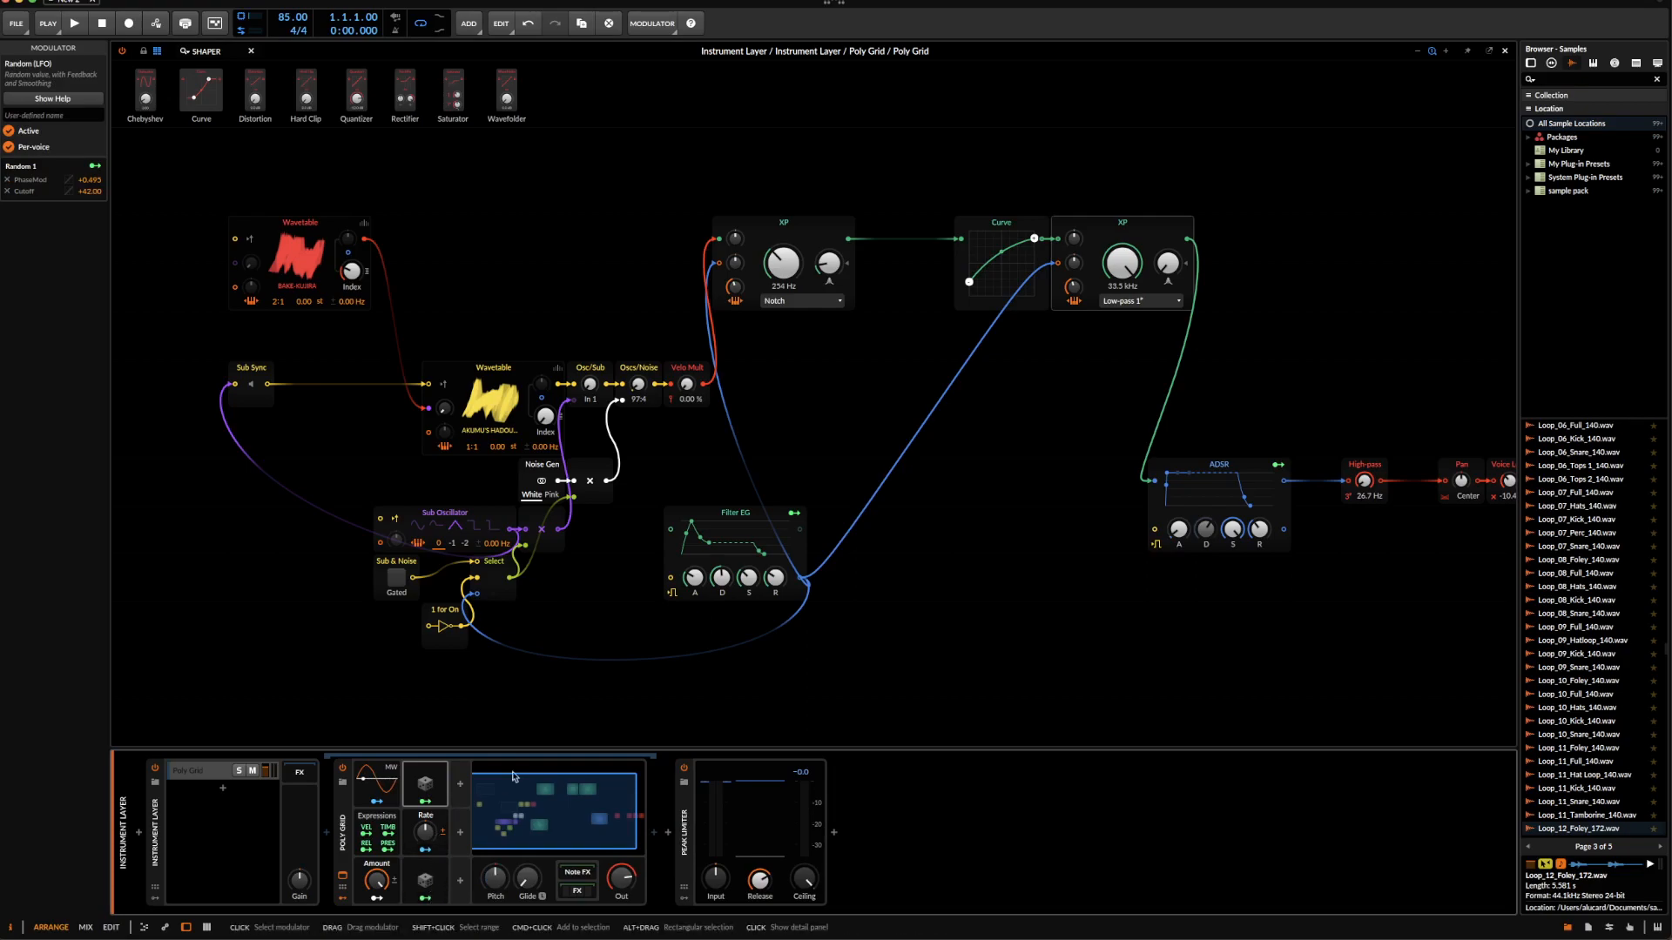
click(426, 802)
click(426, 802)
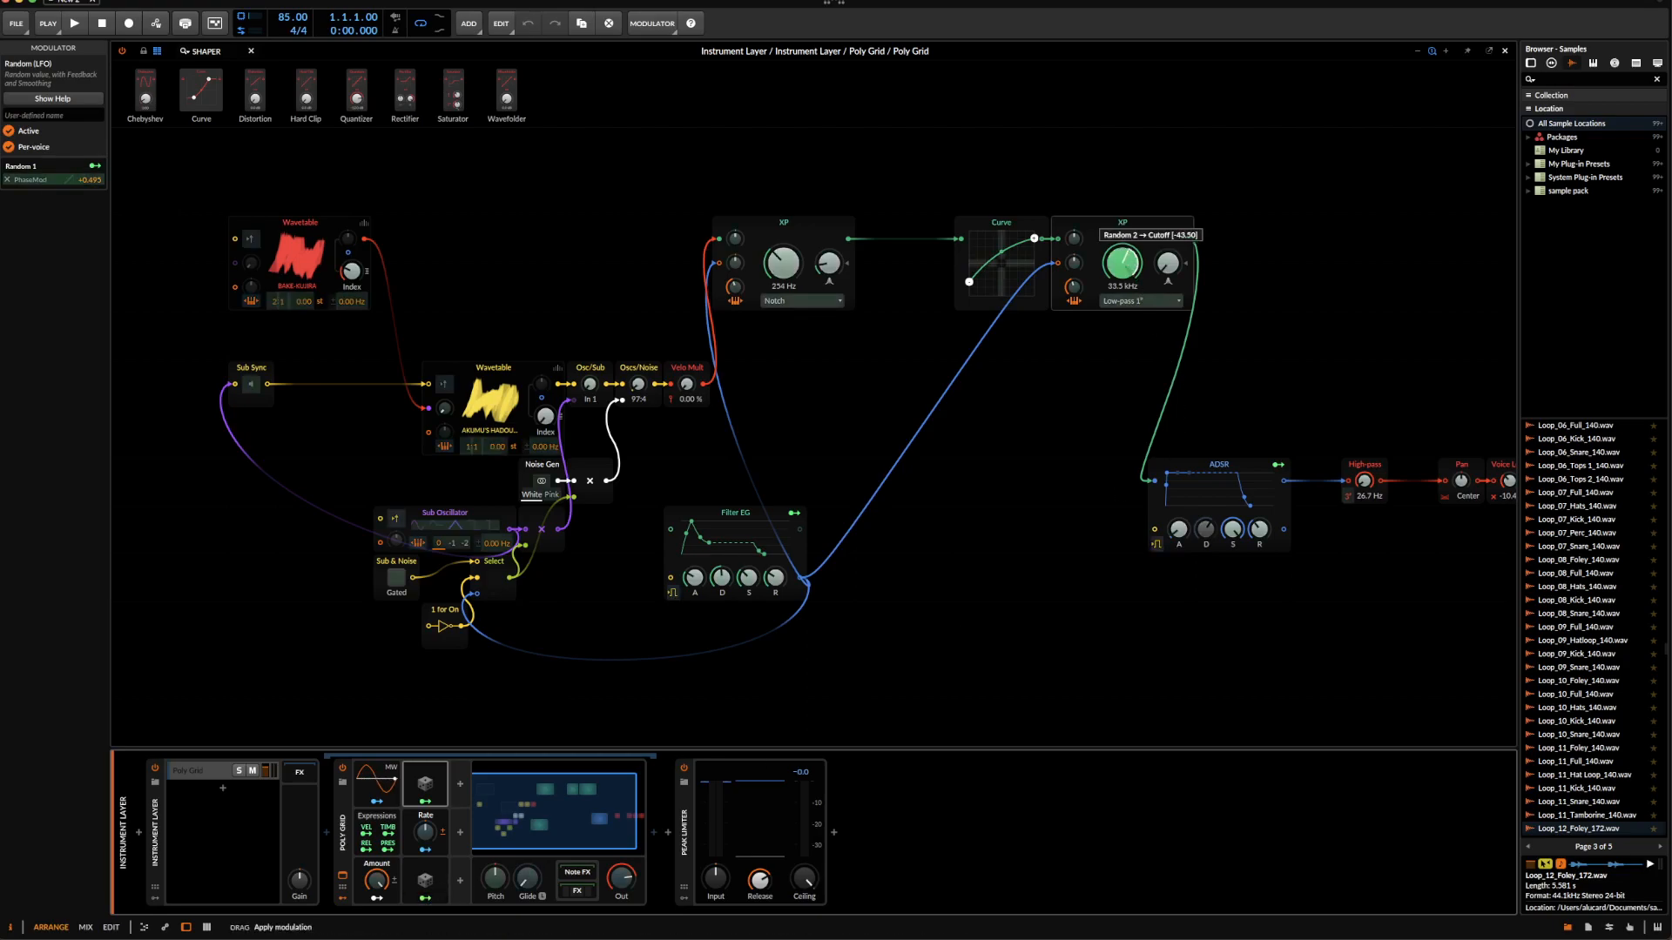
click(427, 900)
mouse_move(1118, 264)
mouse_down()
mouse_move(1117, 335)
mouse_move(1117, 253)
mouse_up()
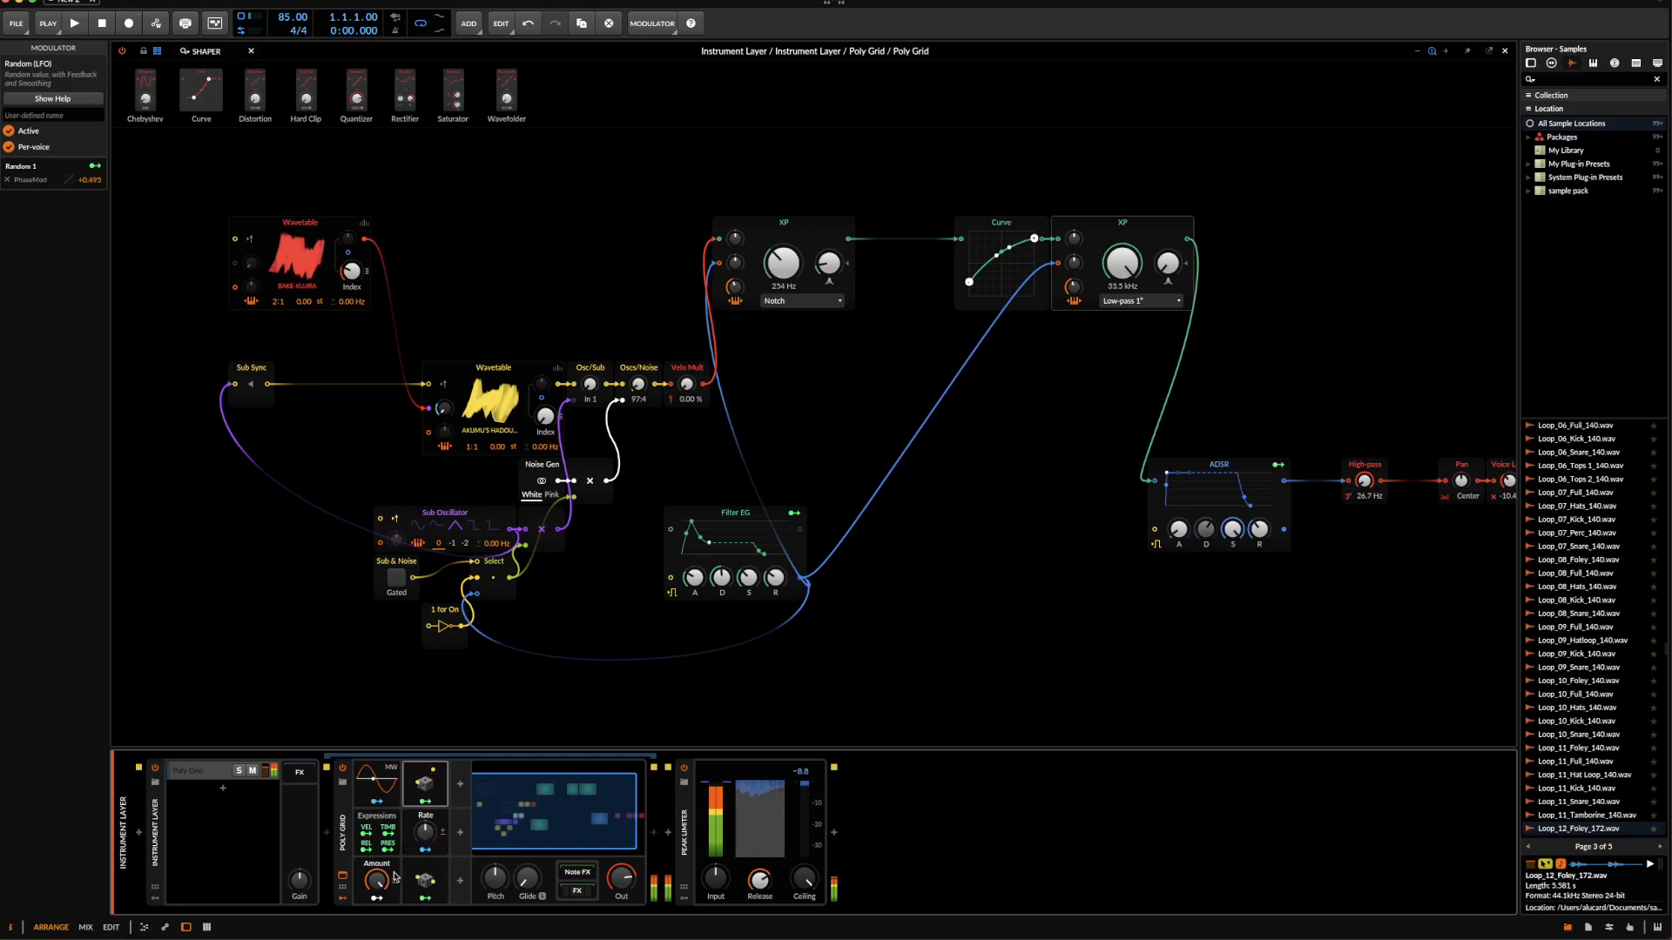
- Set Random 2's modulation of the low-pass filter cutoff to -27.00 and try out the Rate and Amount macros
drag(427, 834, 427, 740)
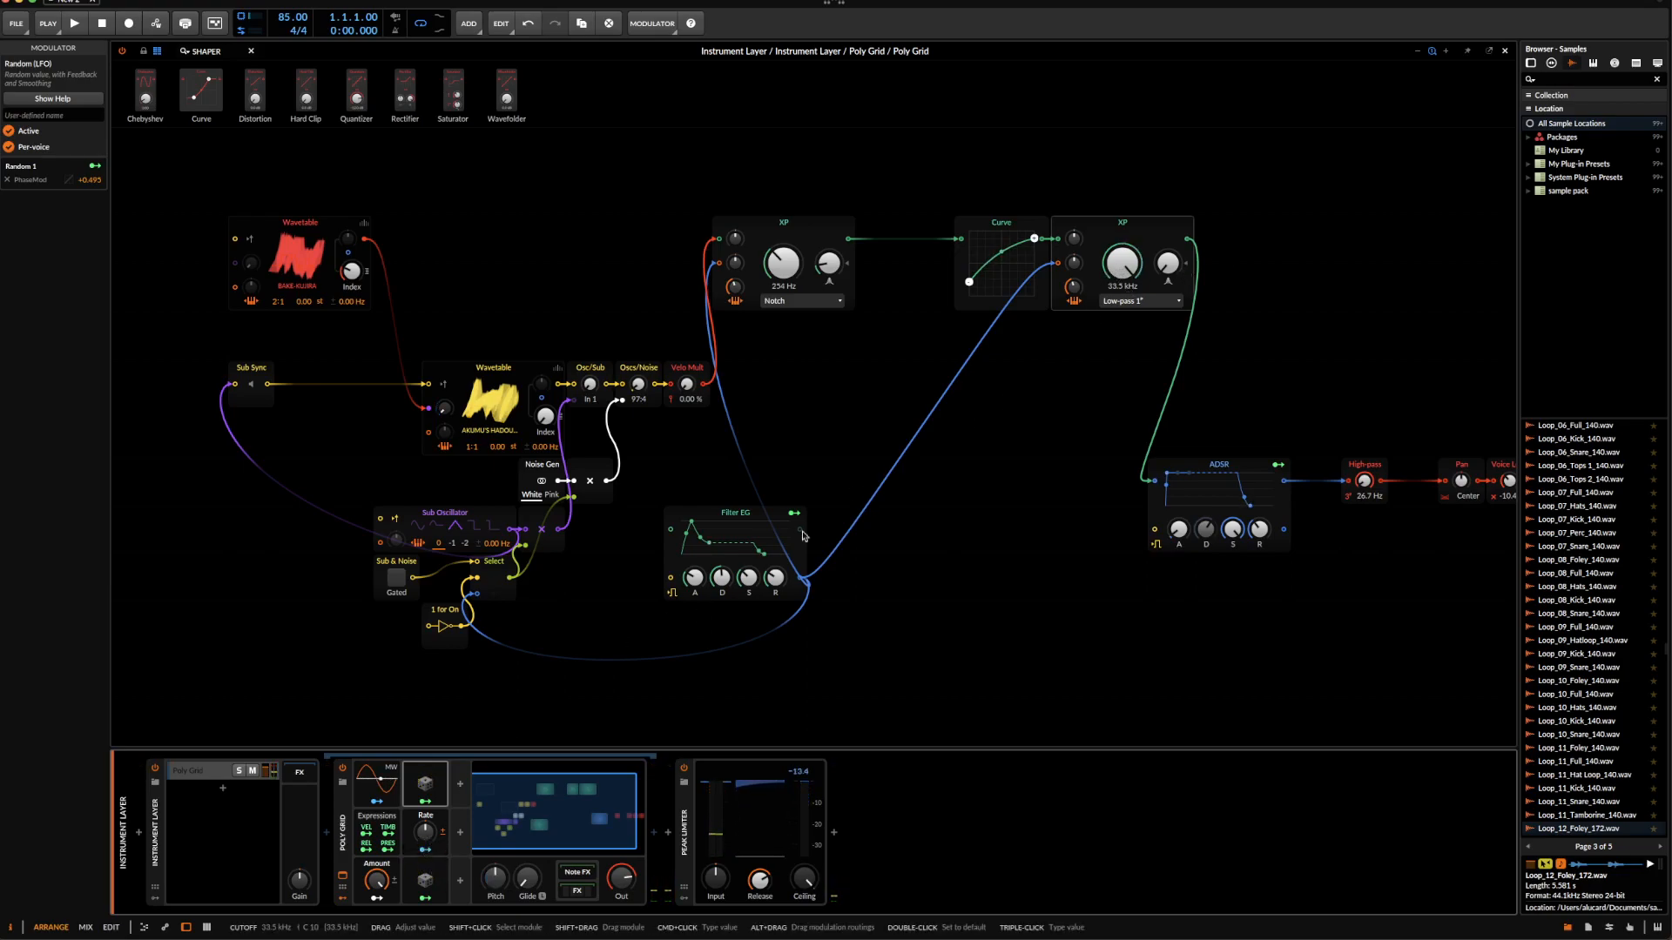
click(424, 898)
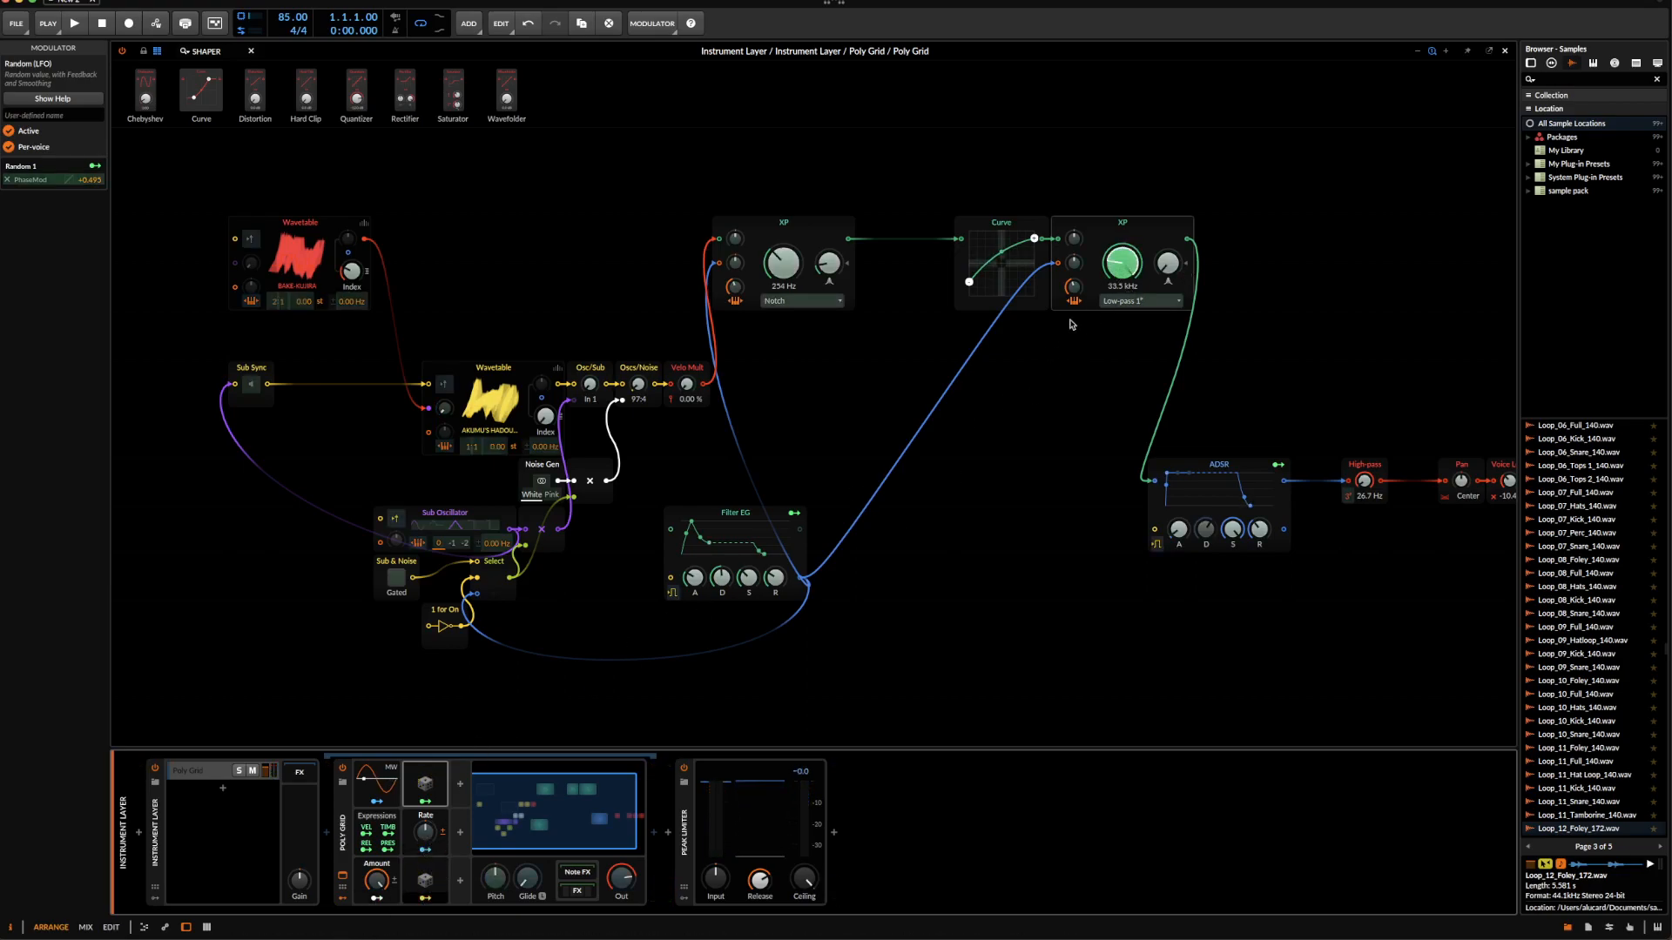
drag(1121, 263, 1122, 246)
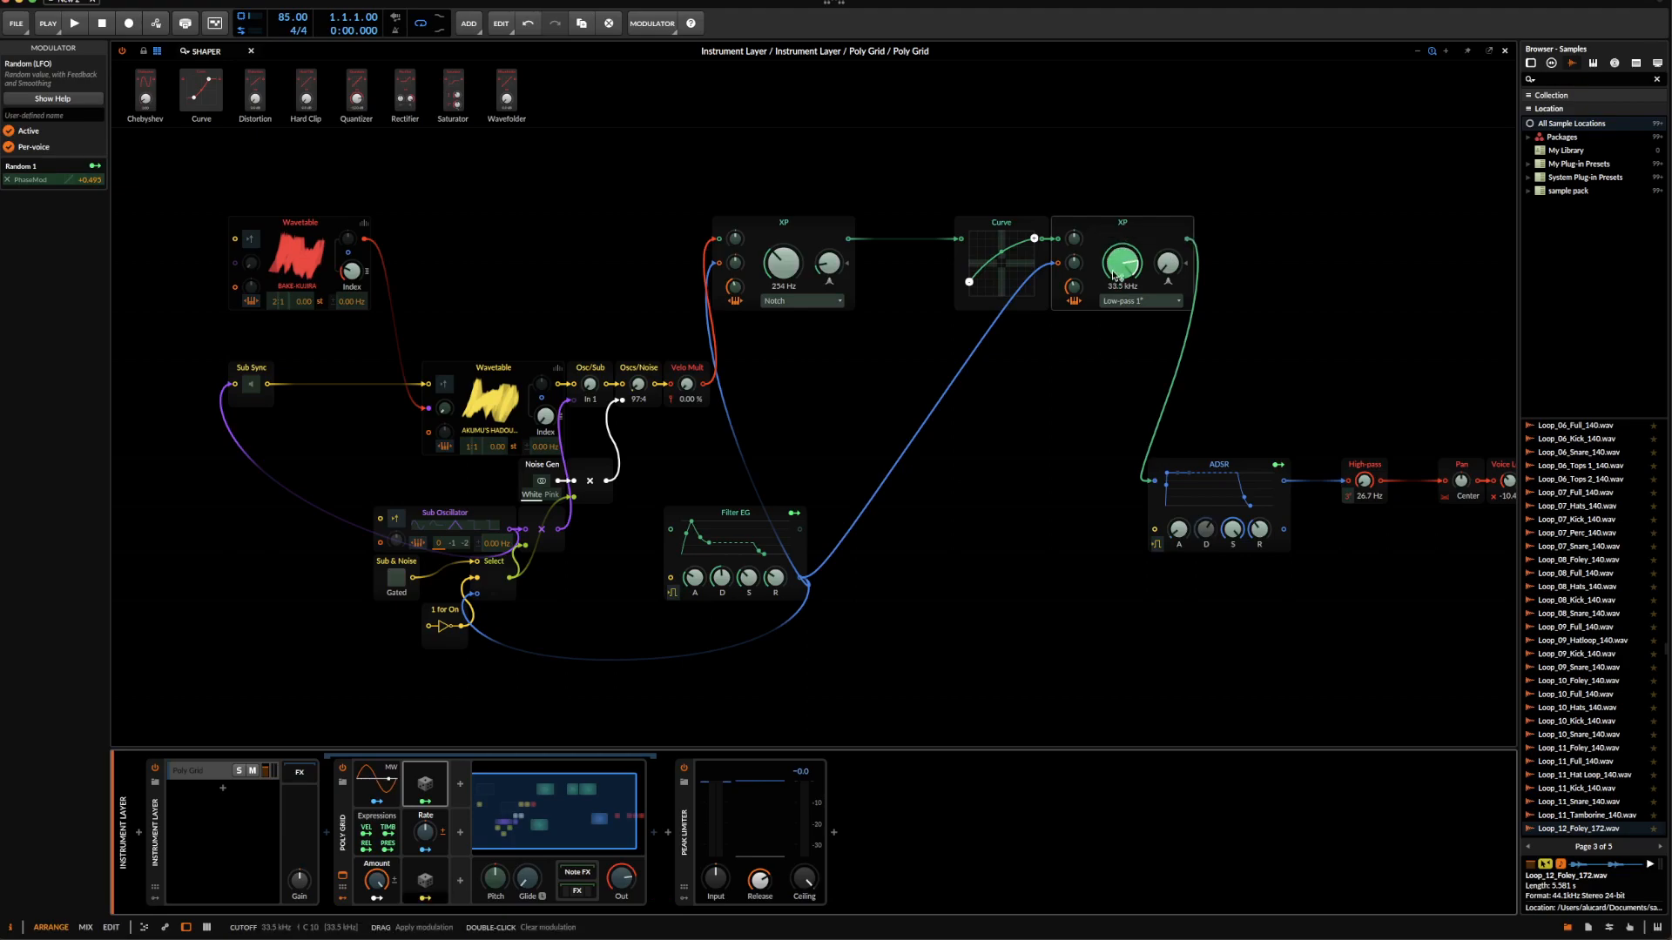
click(430, 899)
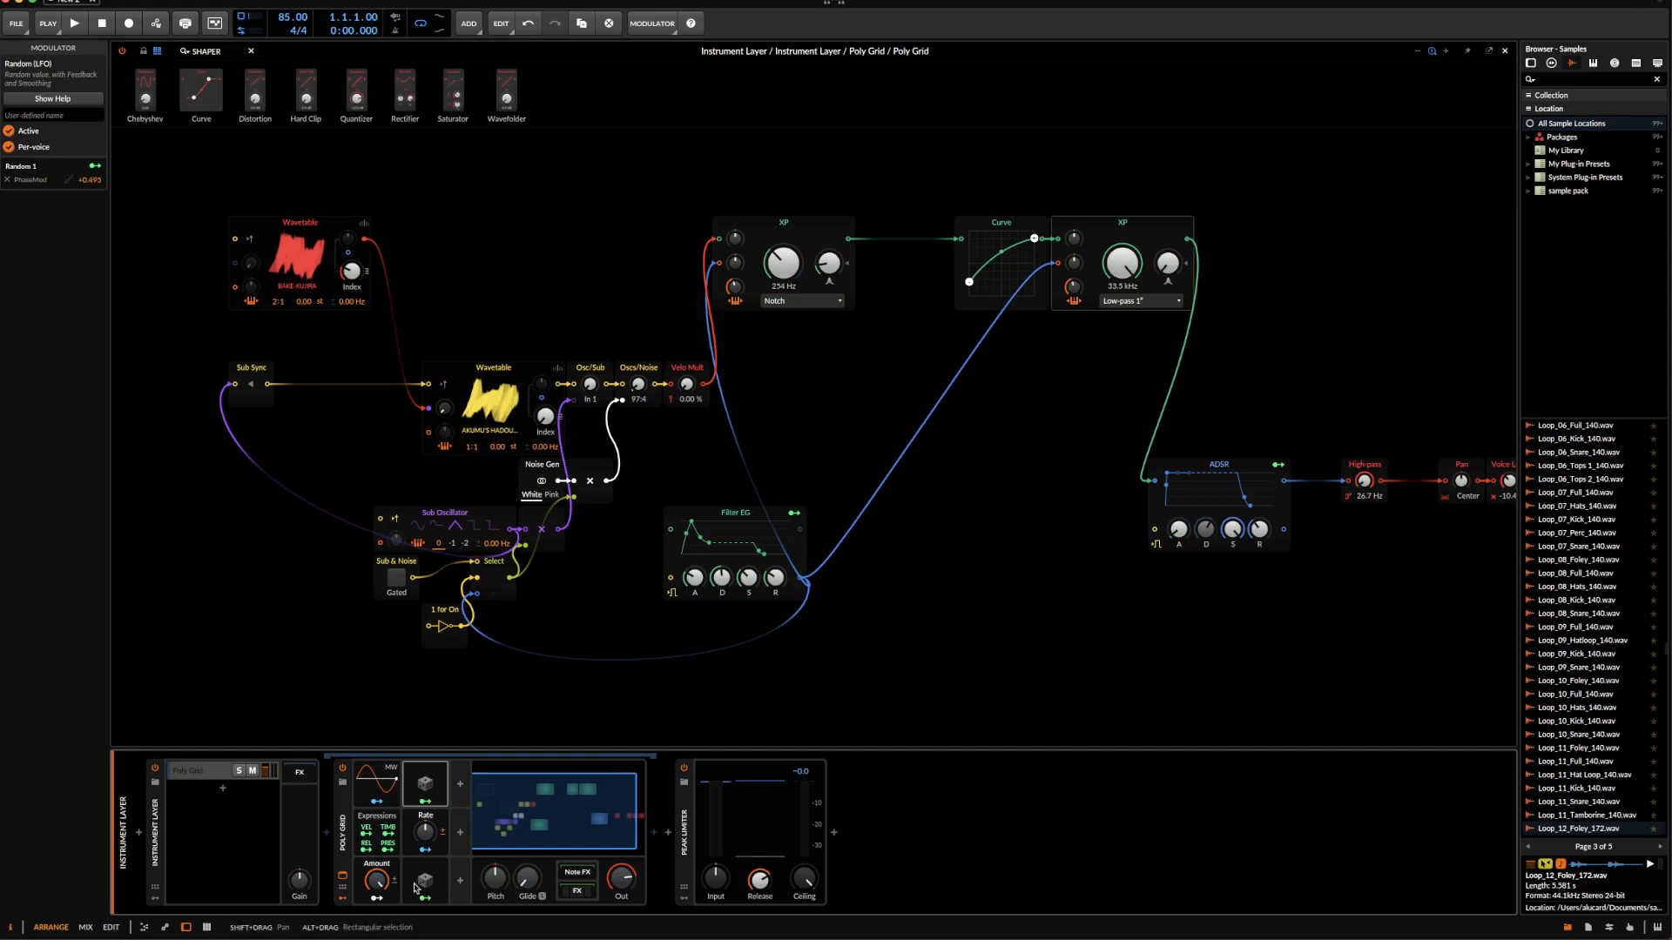
drag(377, 881, 428, 834)
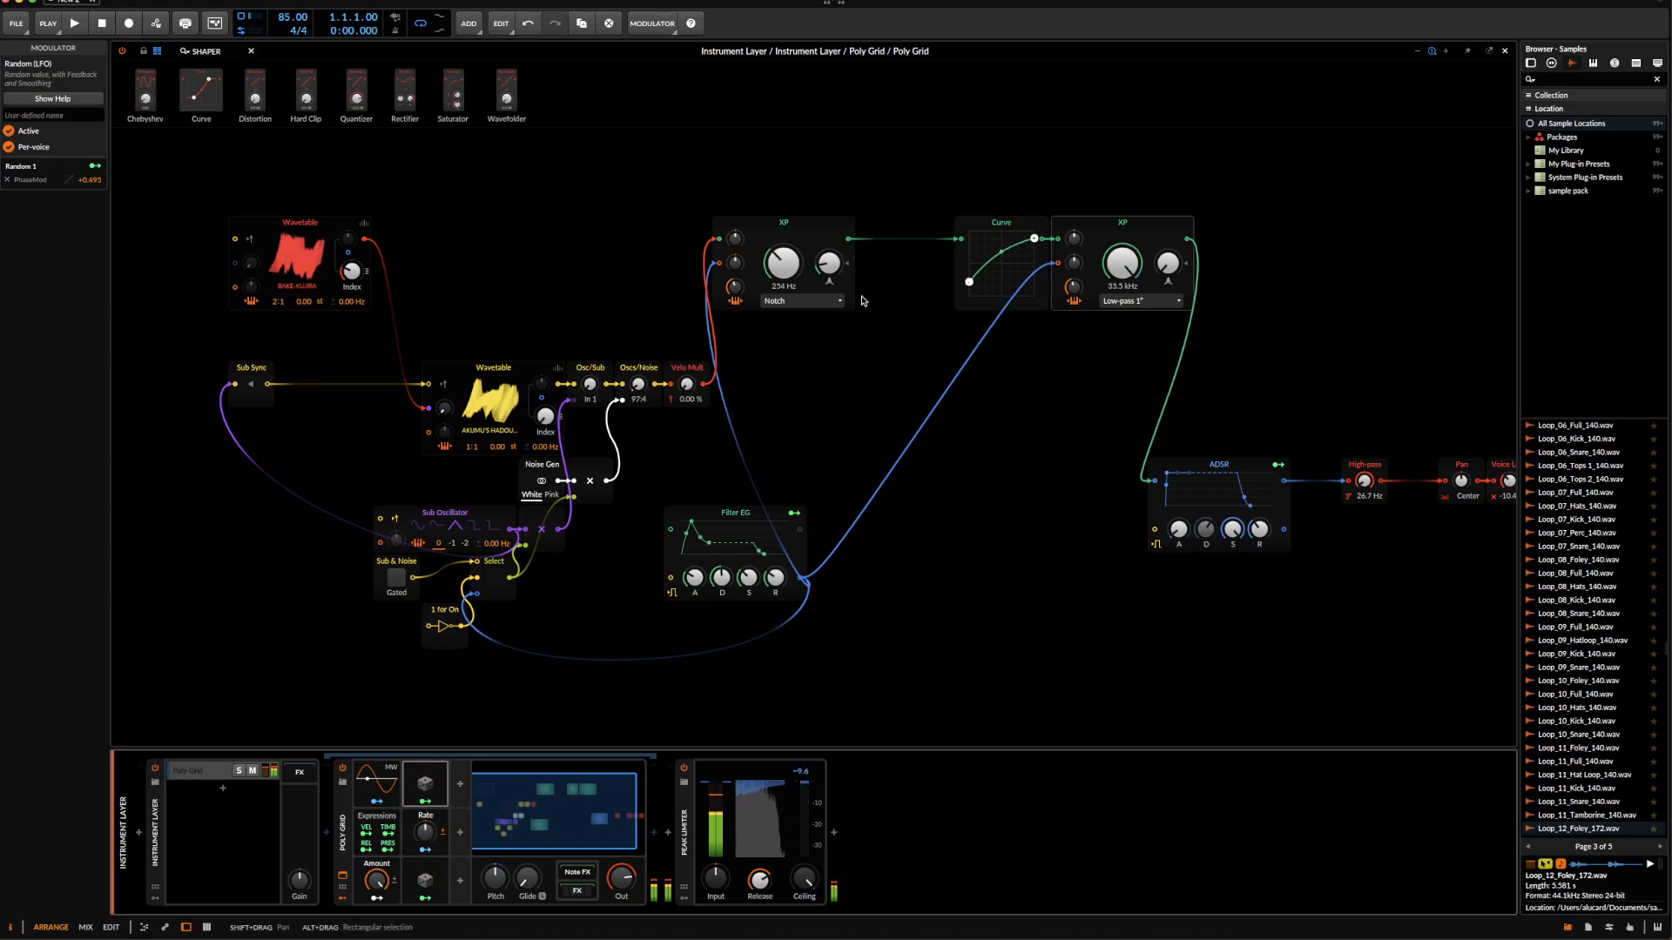
- Examine the patch's signal flow from the two Wavetable oscillators through the filters and Curve shaper to the output
scroll(936, 359, right, 5)
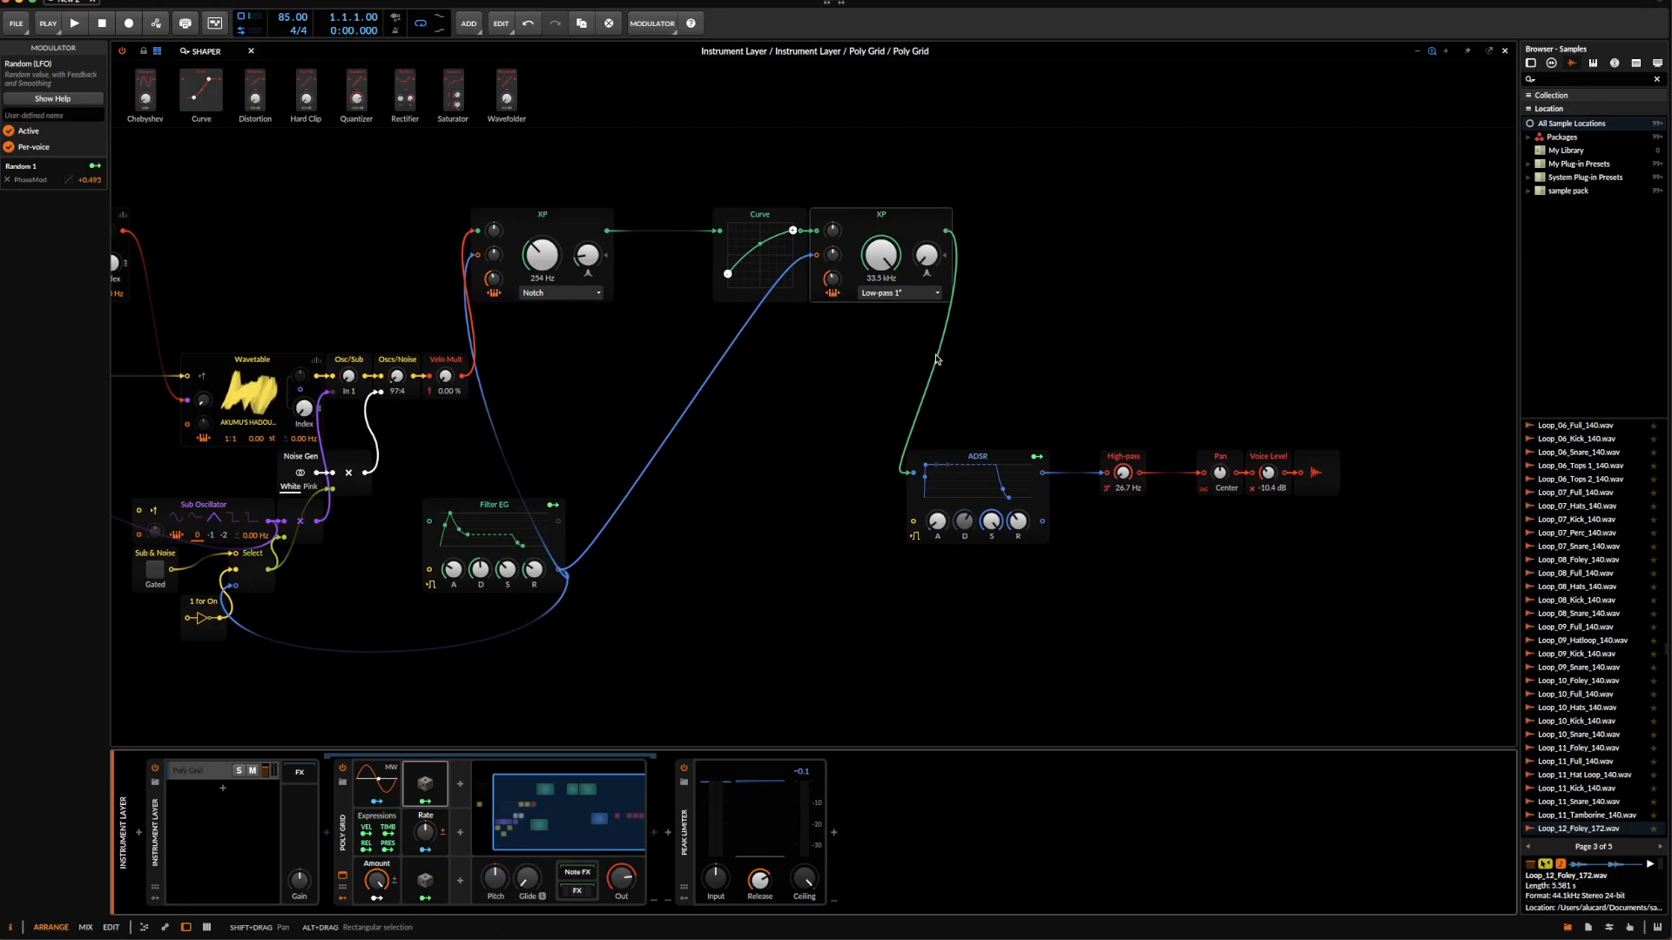
scroll(937, 360, down, 2)
scroll(937, 359, left, 5)
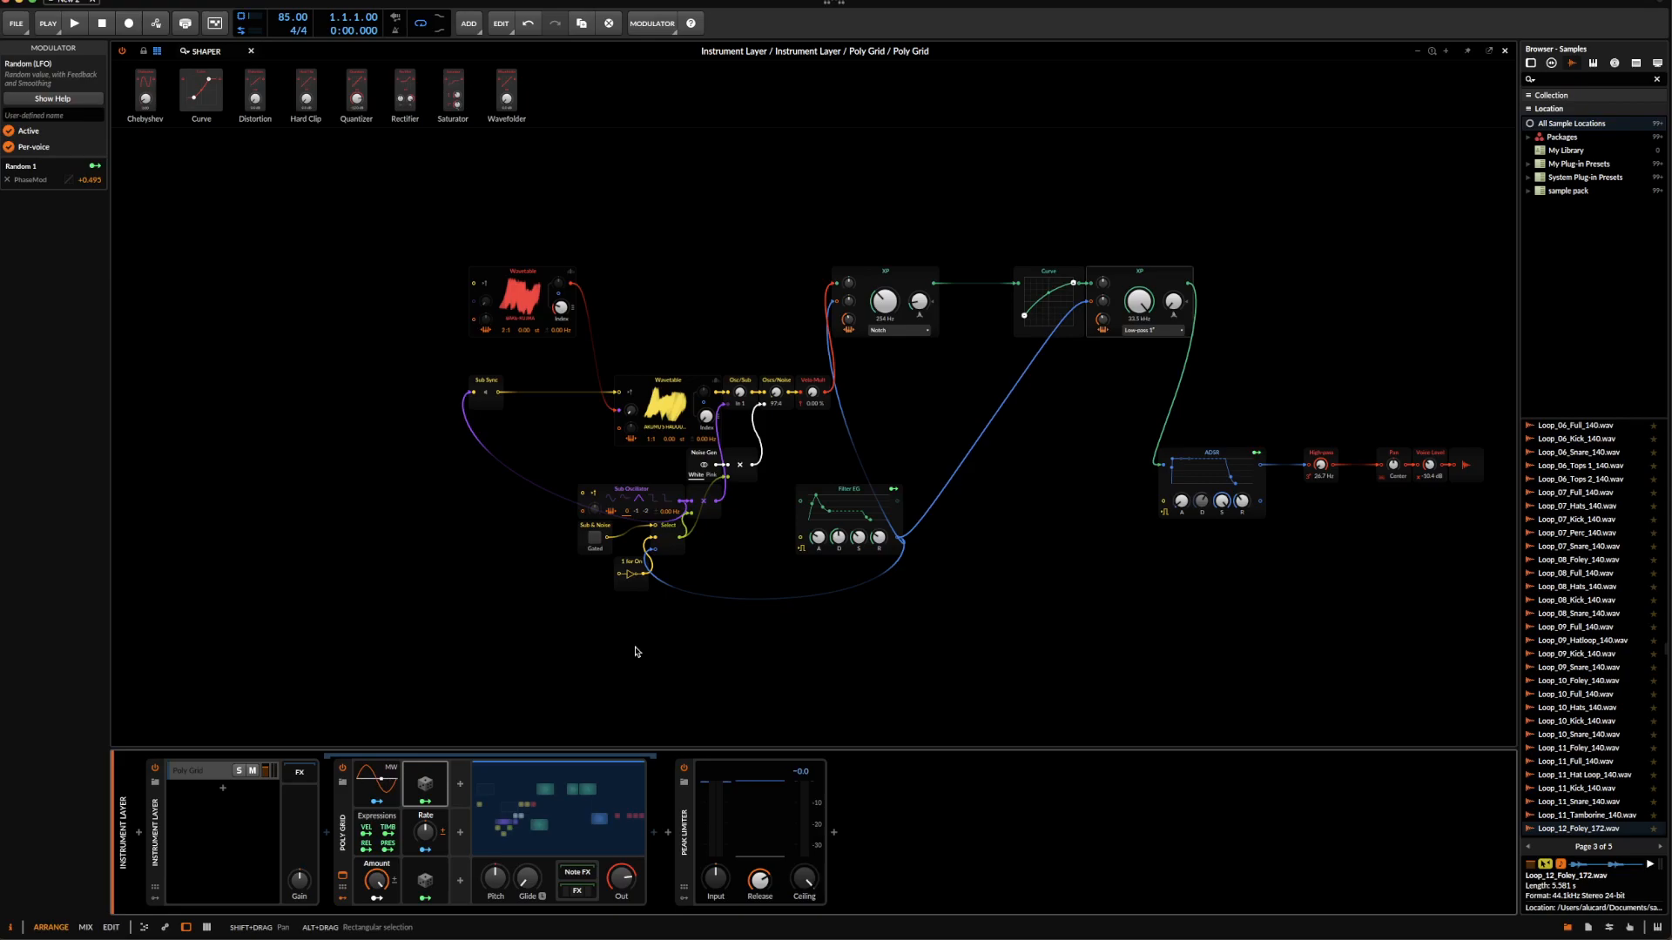
key(super+plus)
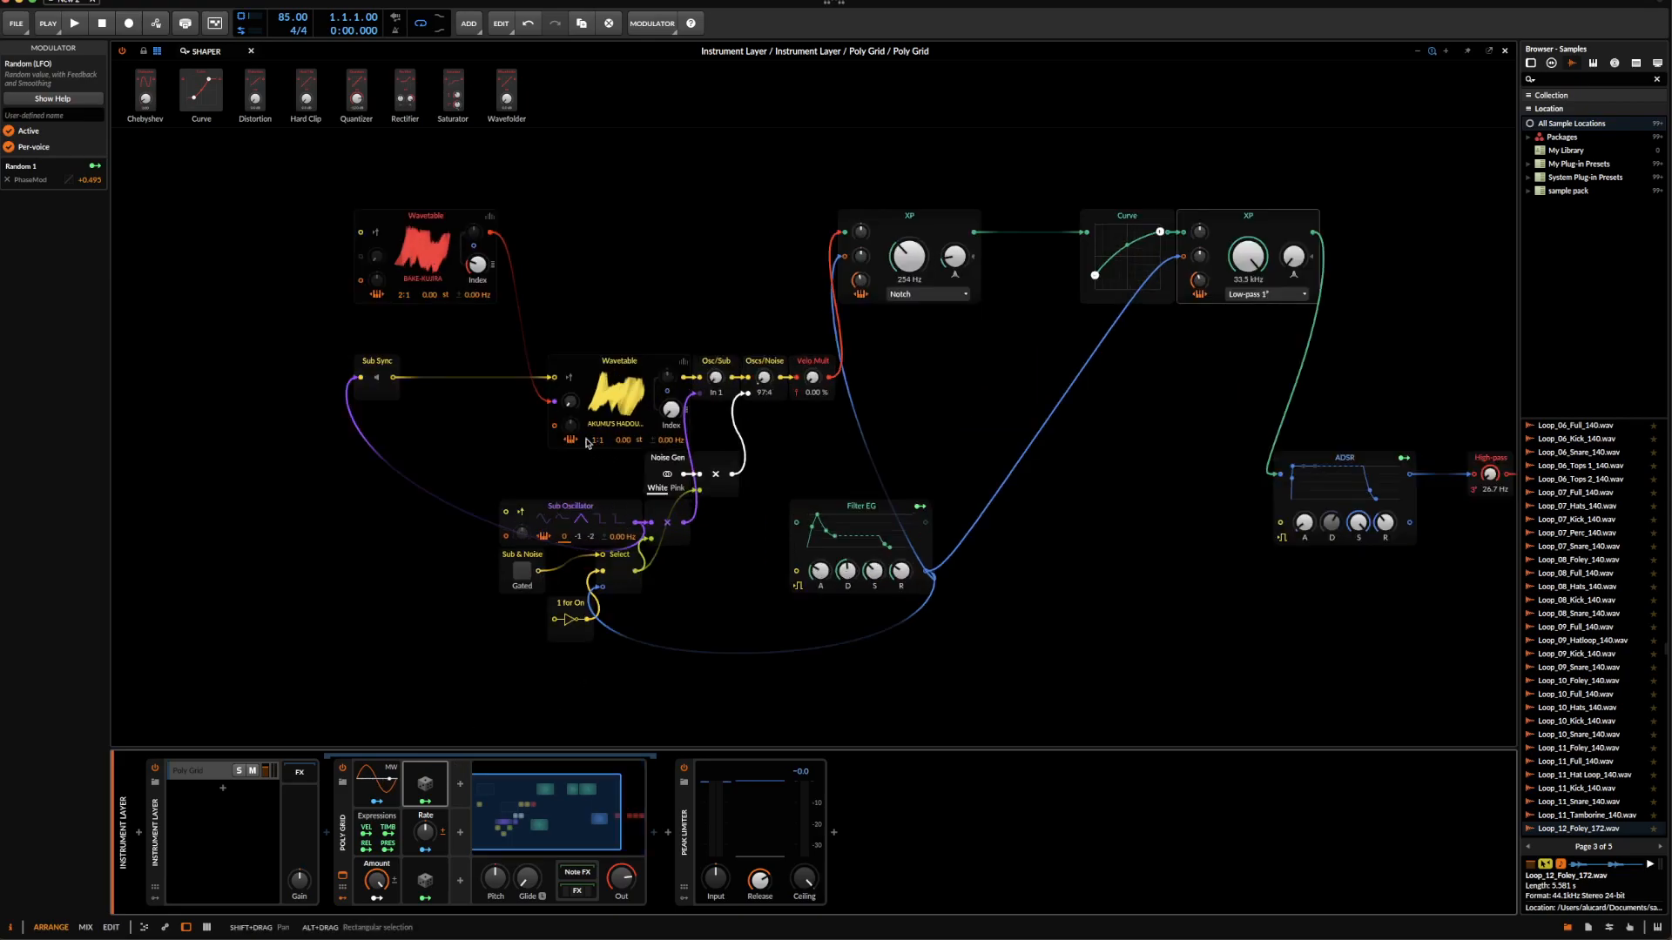
key(super+plus)
key(super+plus)
scroll(521, 418, down, 3)
scroll(521, 419, left, 2)
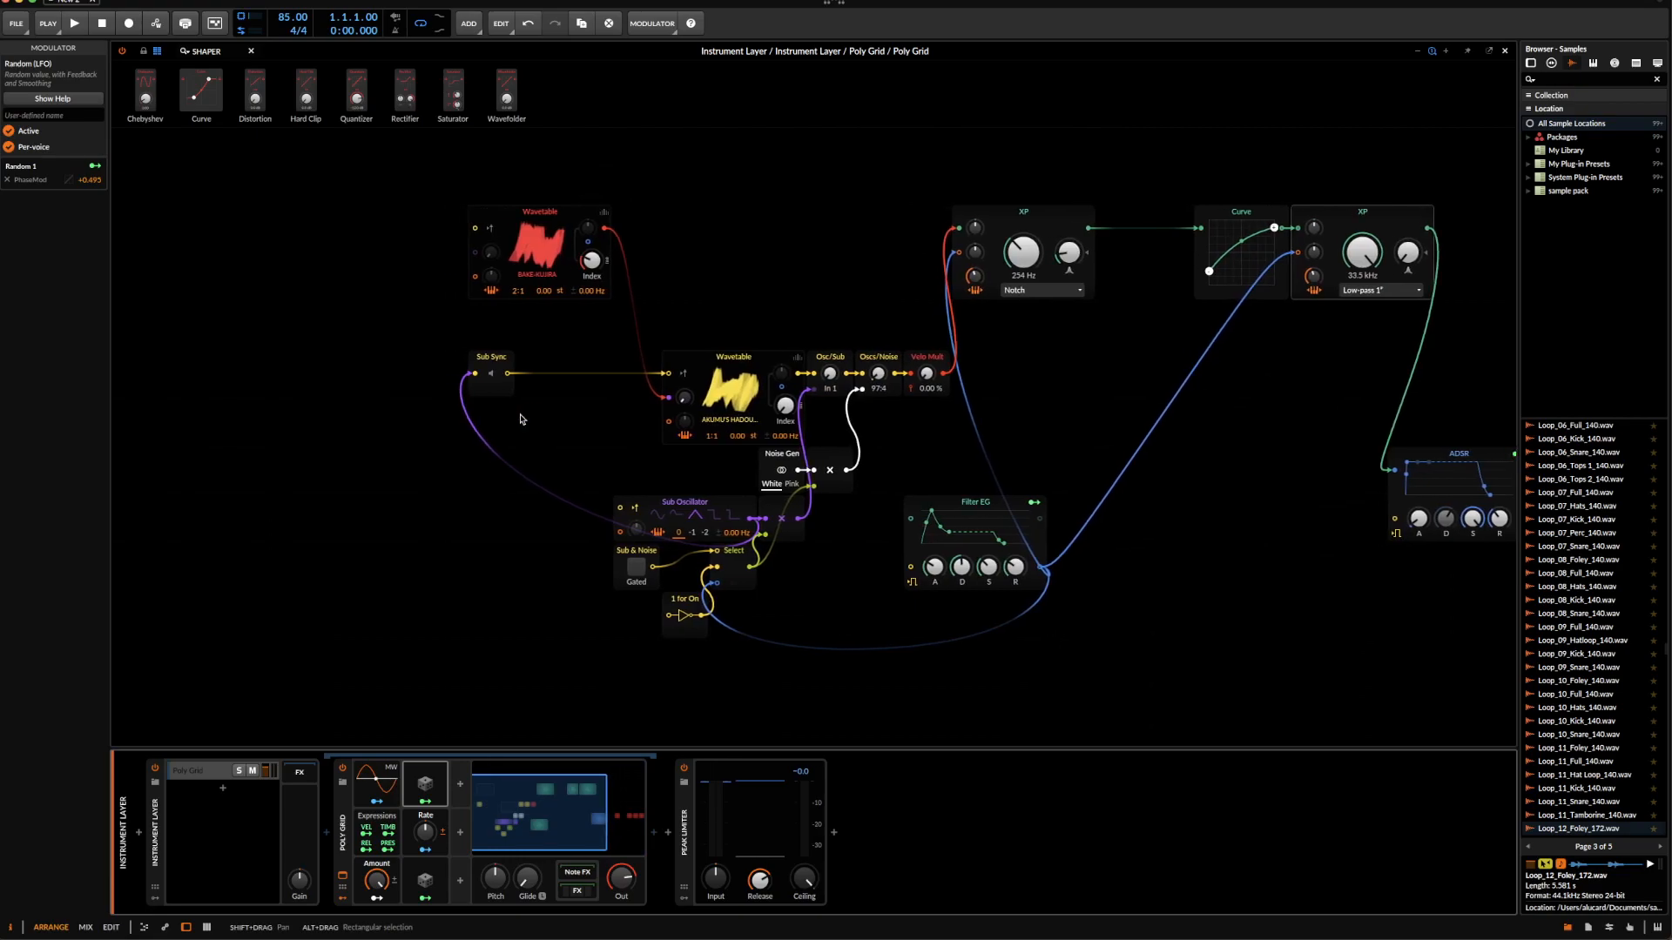
scroll(521, 419, right, 3)
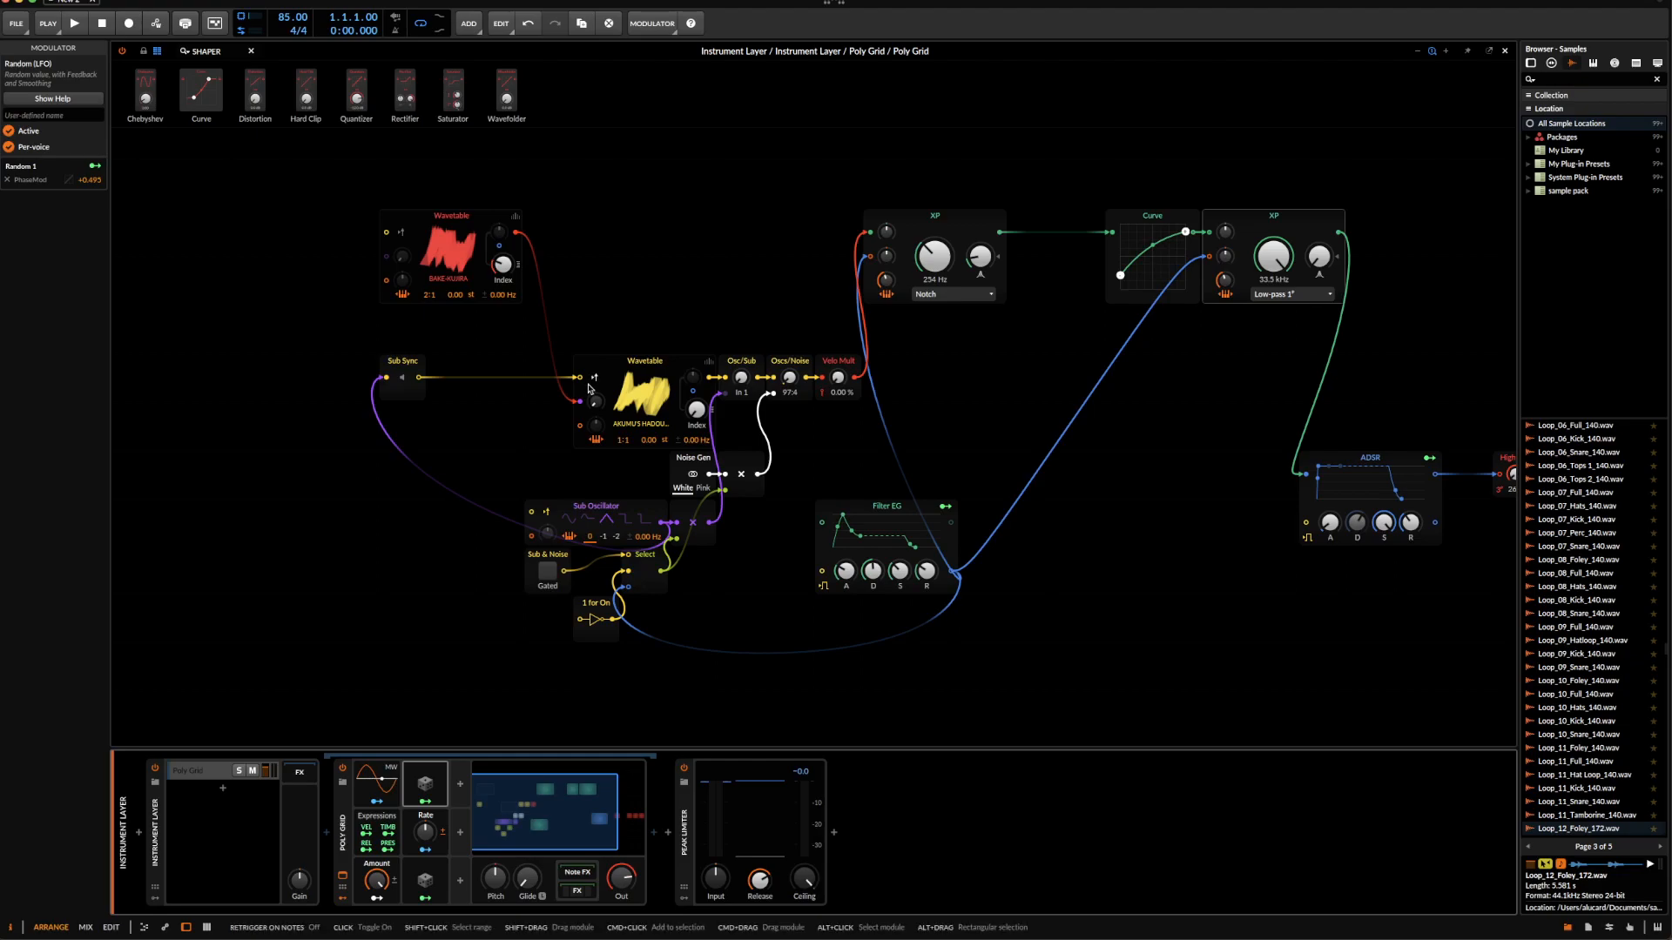
- Close the Poly Grid editor, collapse the Instrument Layer device, and add a new instrument track below the Instrument Layer track
click(1499, 51)
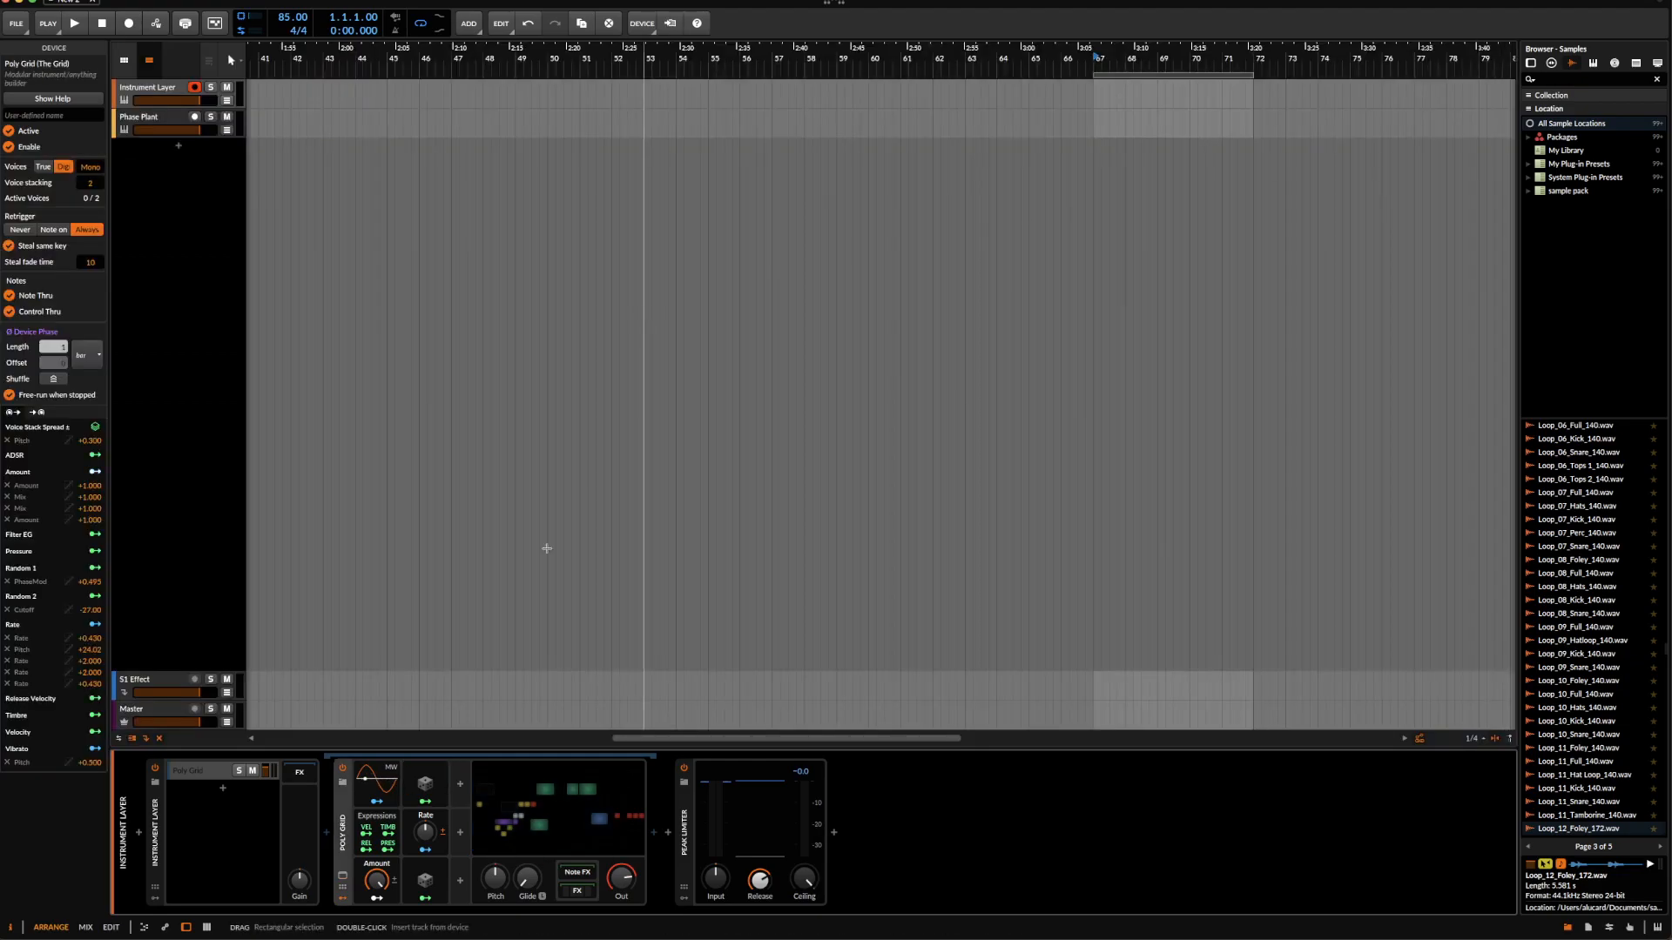
double_click(157, 834)
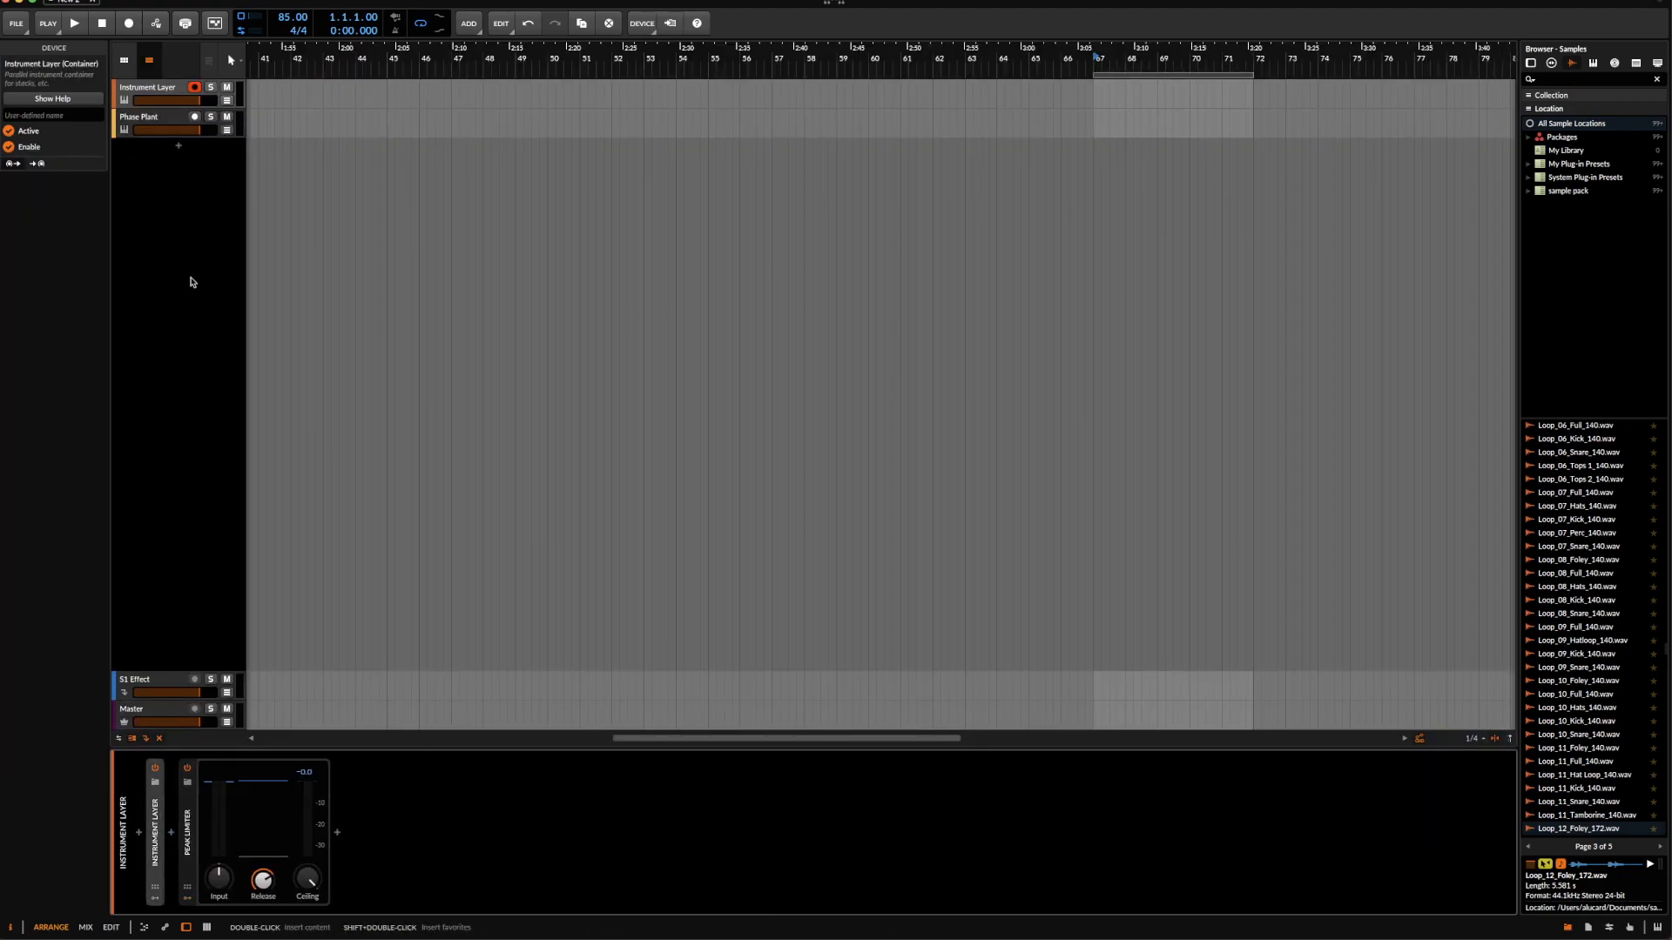
click(161, 93)
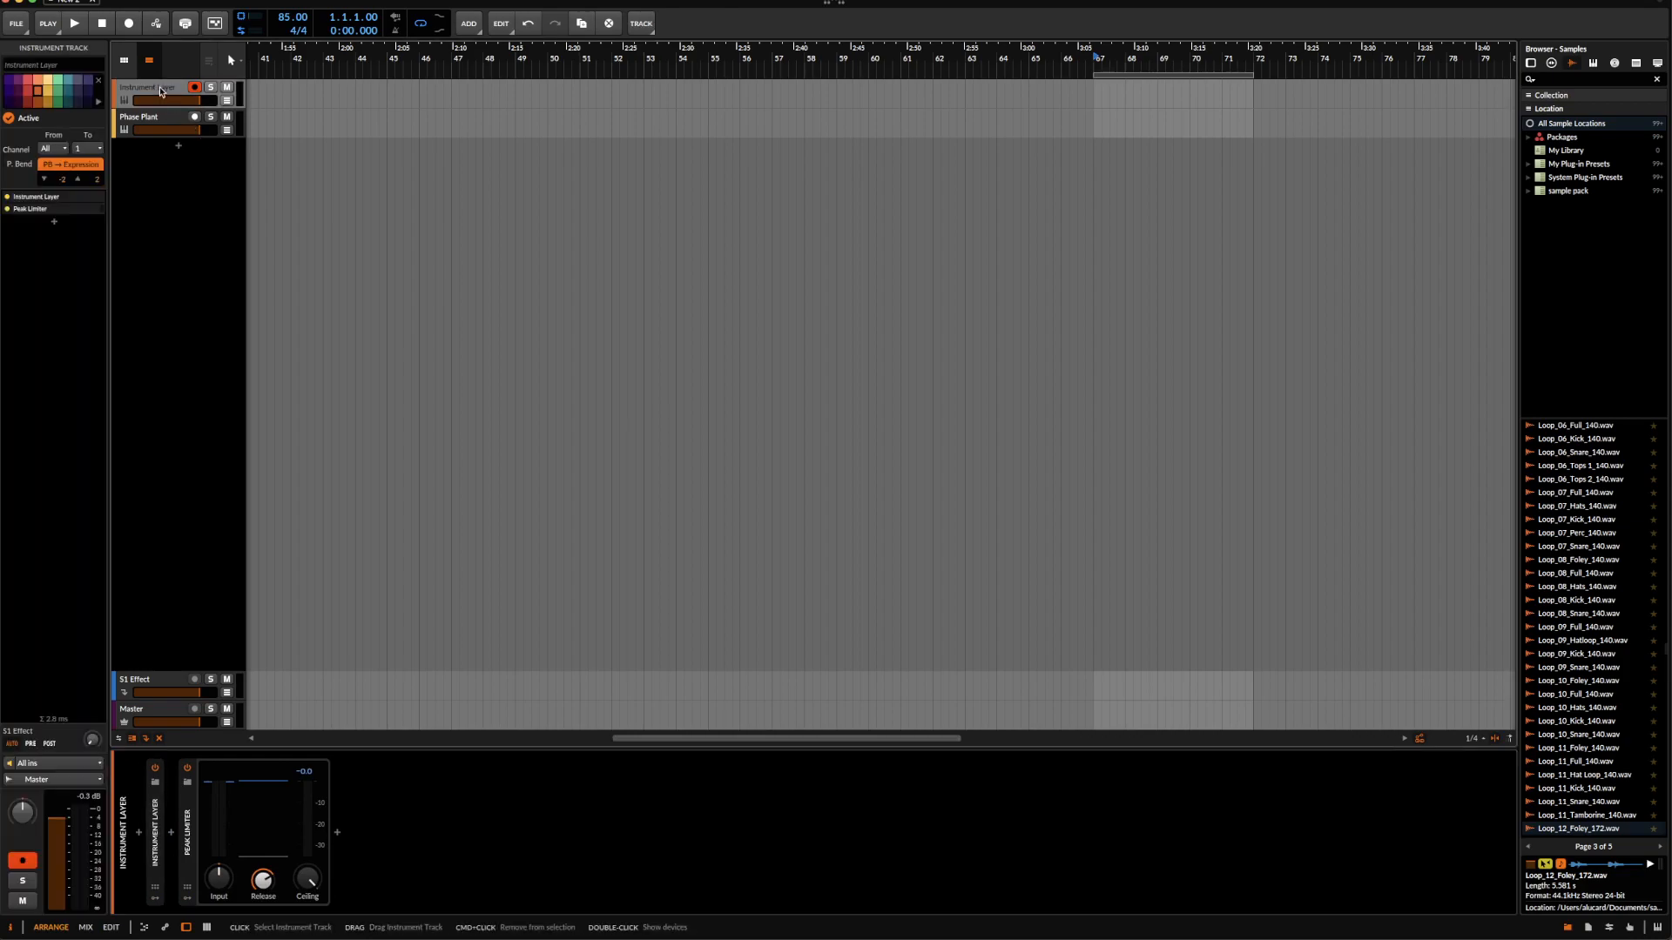
key(ctrl+t)
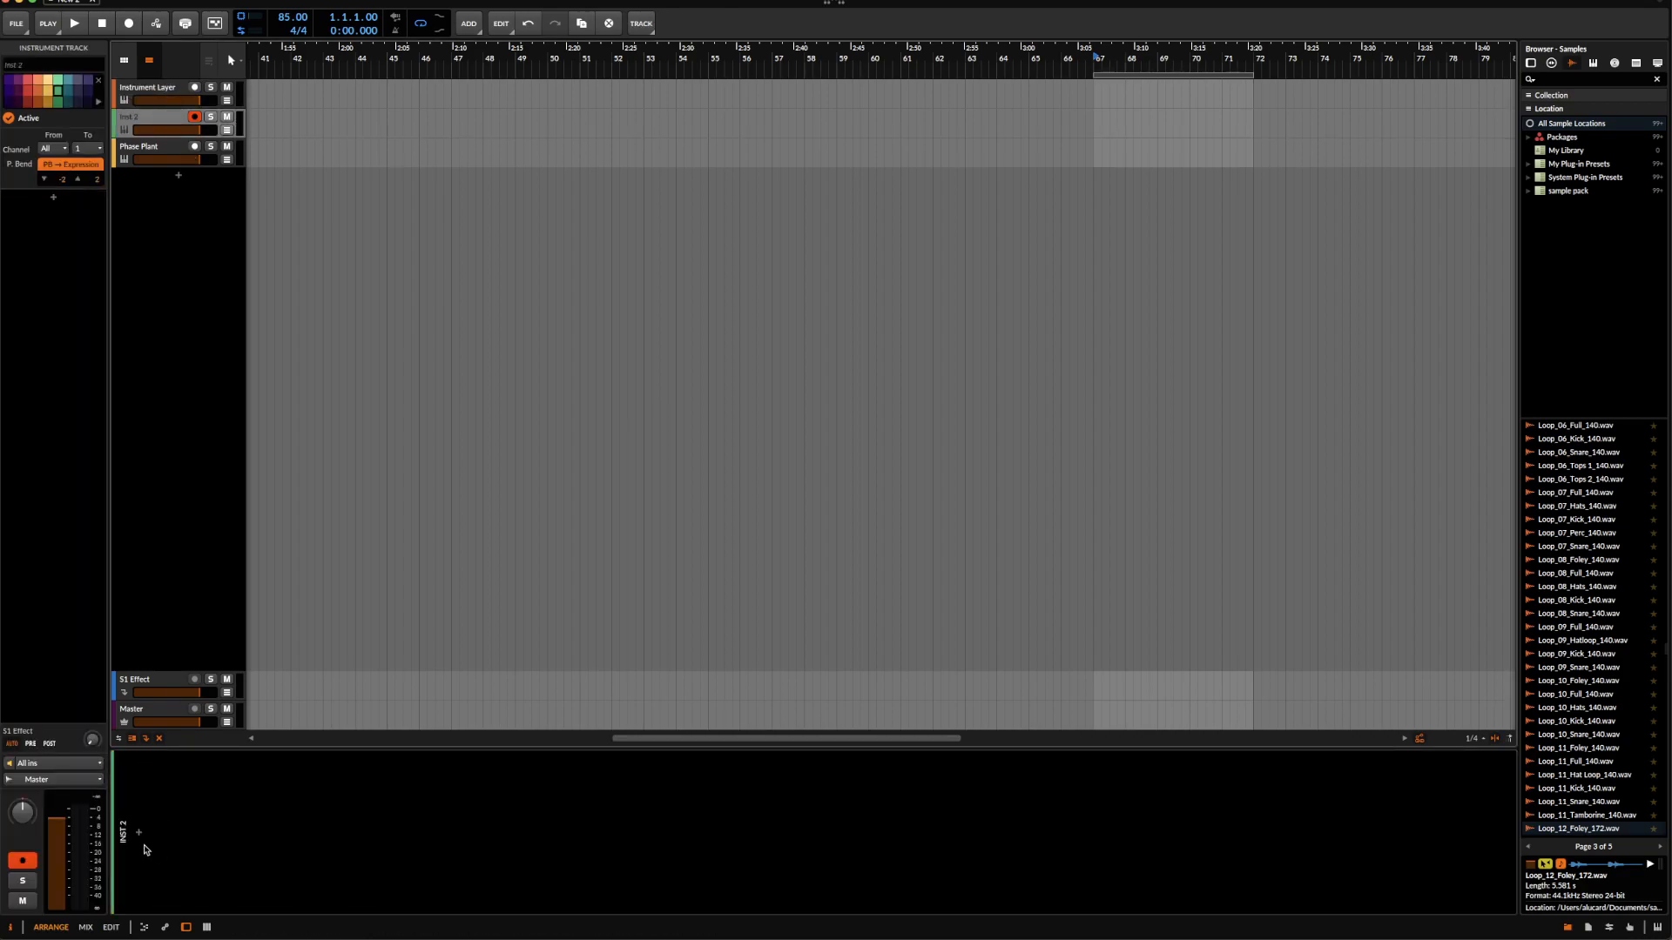
- Search the device browser for Instrument Layer and load its THE PREDATOR preset on the new instrument track
click(139, 833)
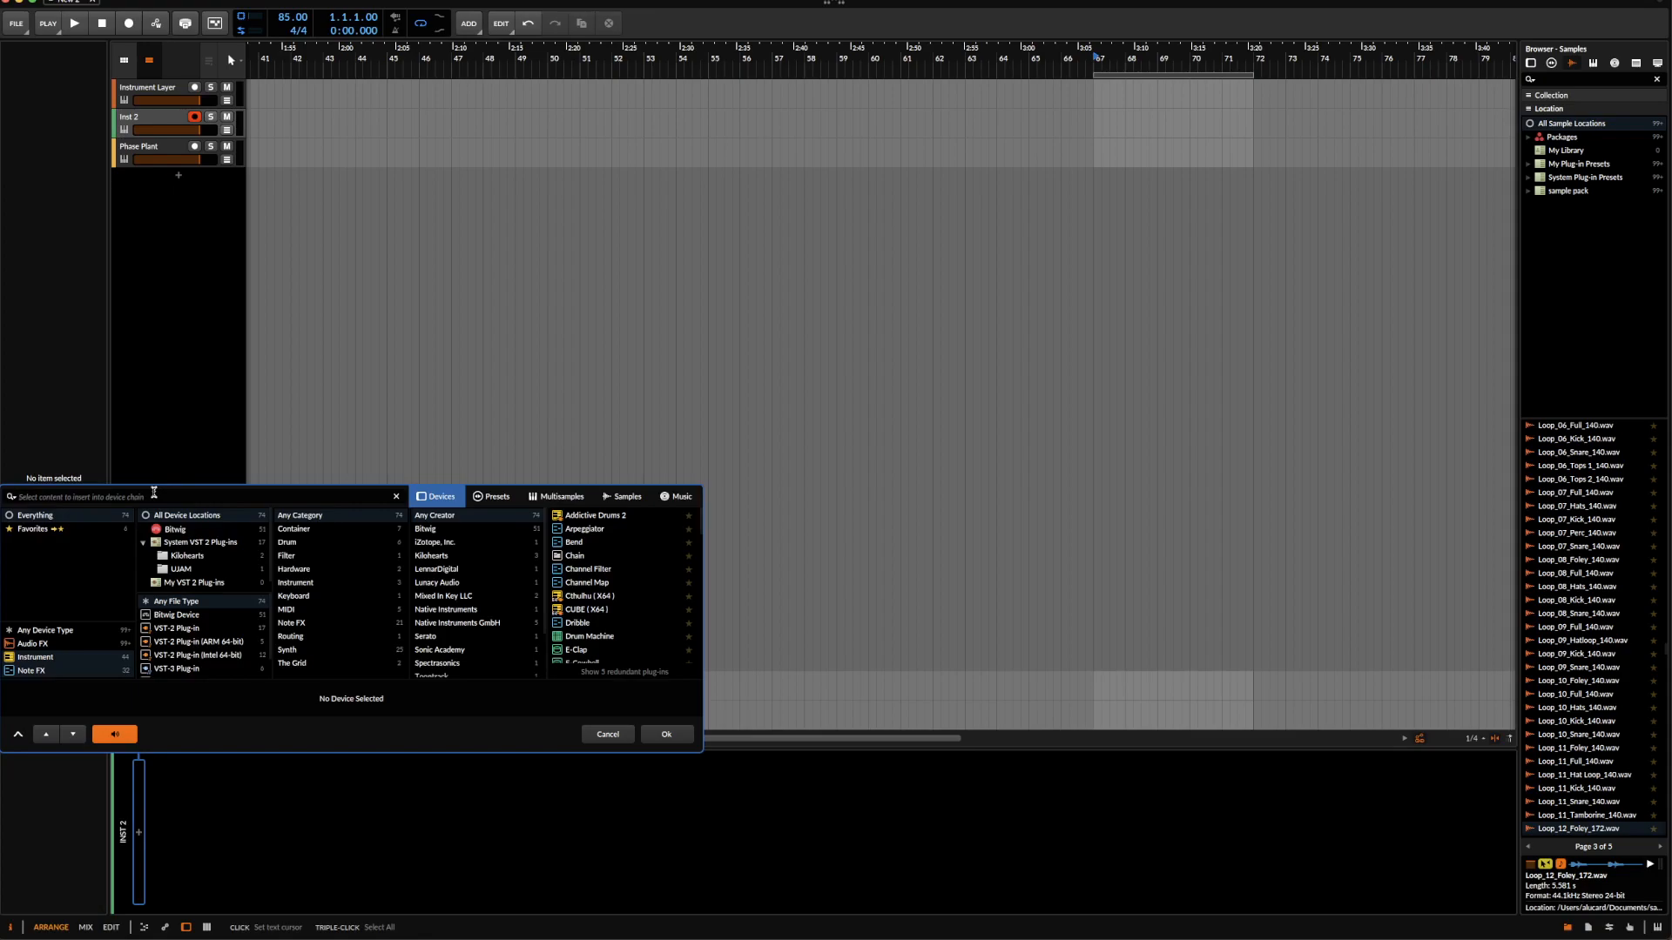
text(INST)
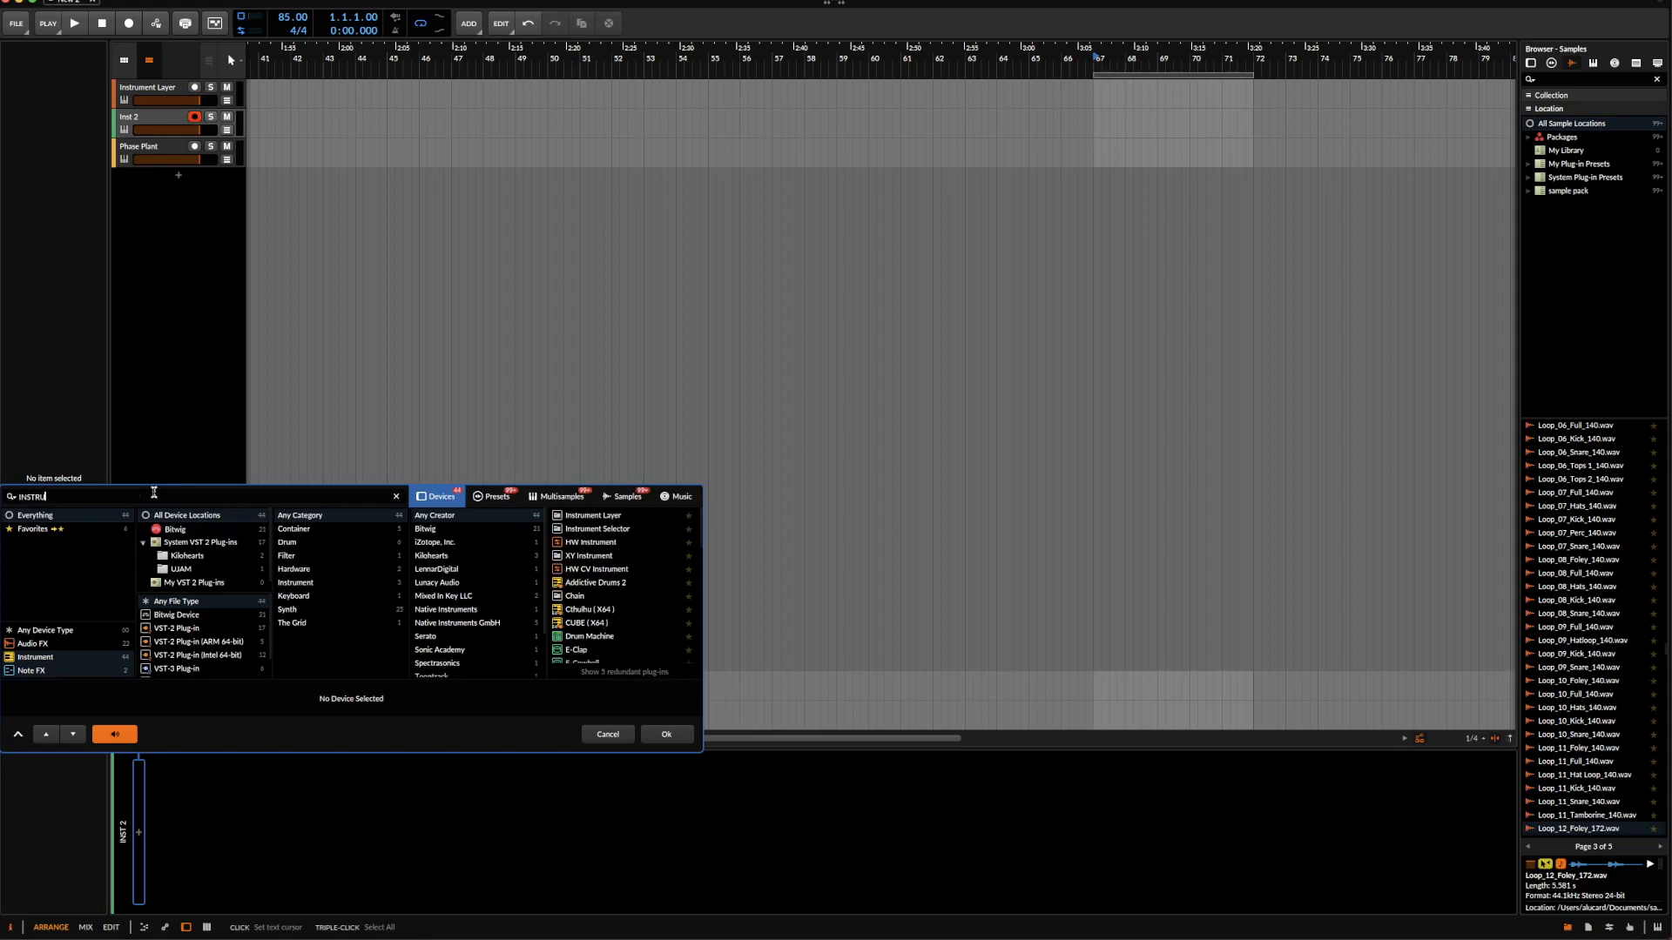
text(RU)
click(575, 515)
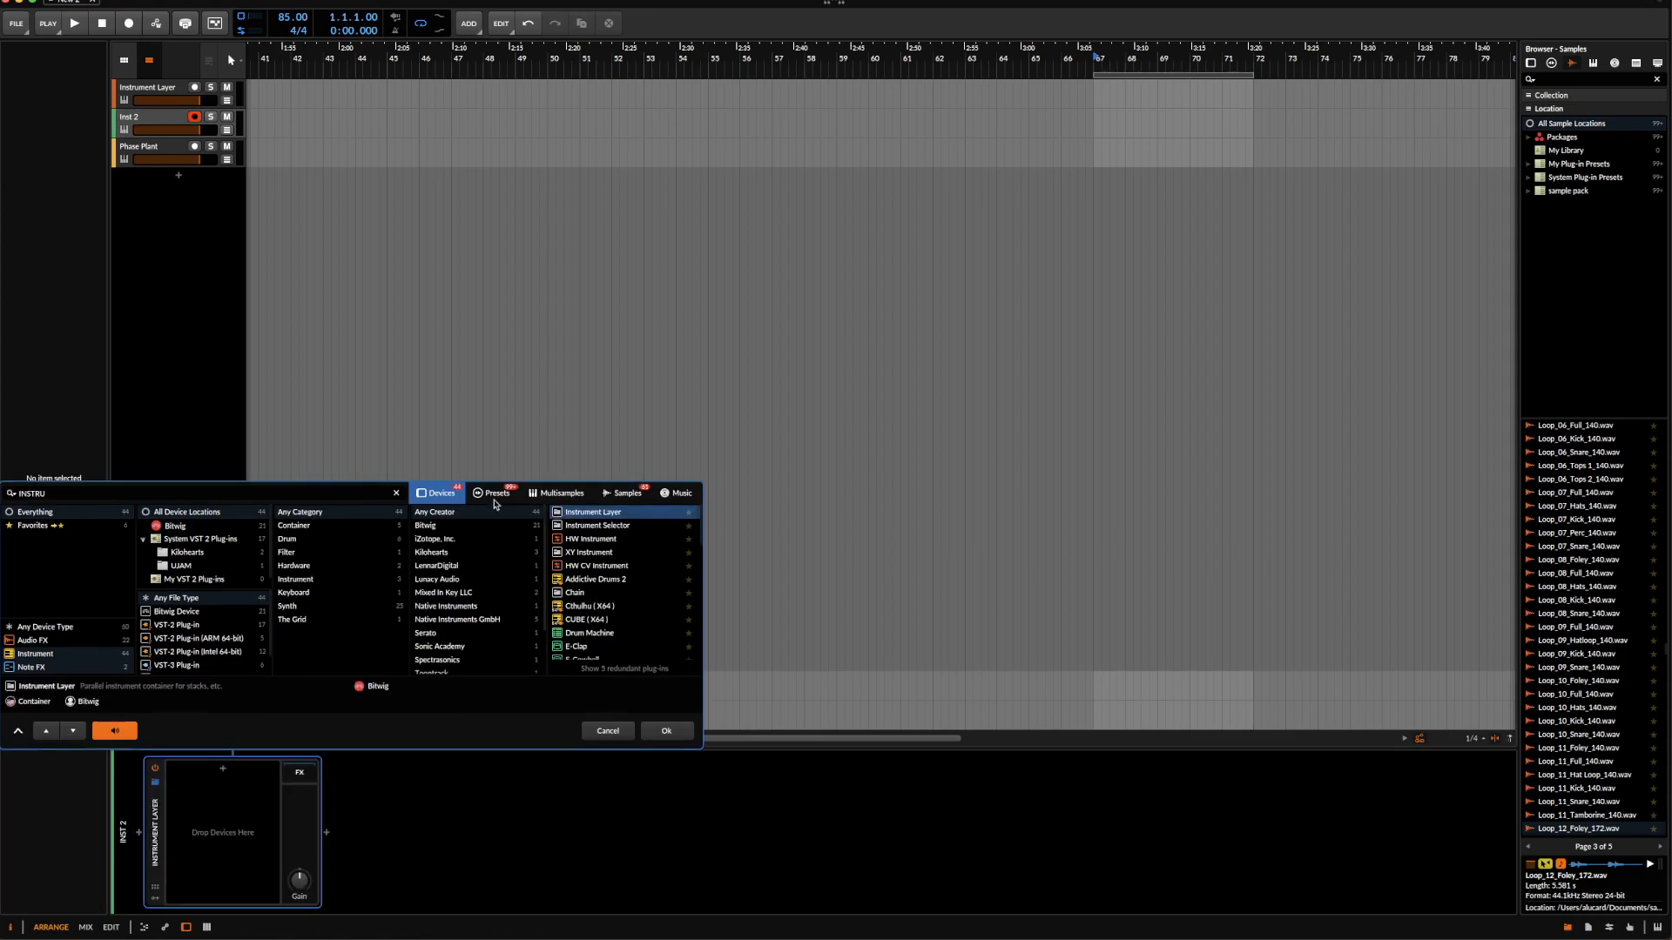
click(490, 497)
click(475, 524)
scroll(647, 670, down, 5)
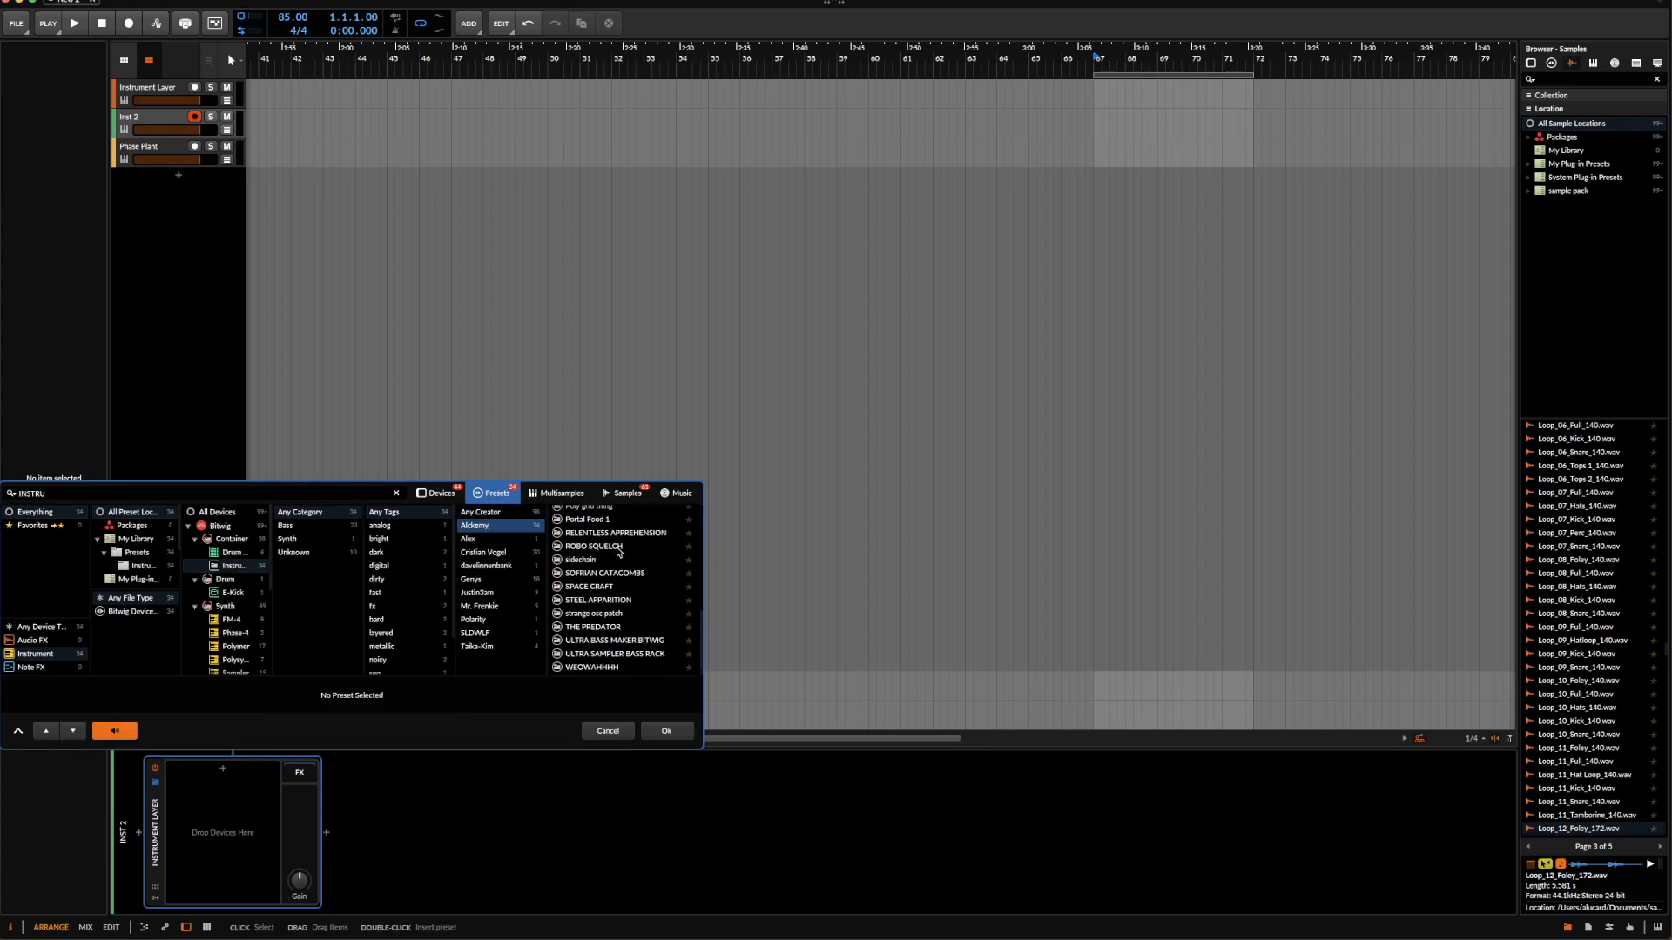
click(602, 629)
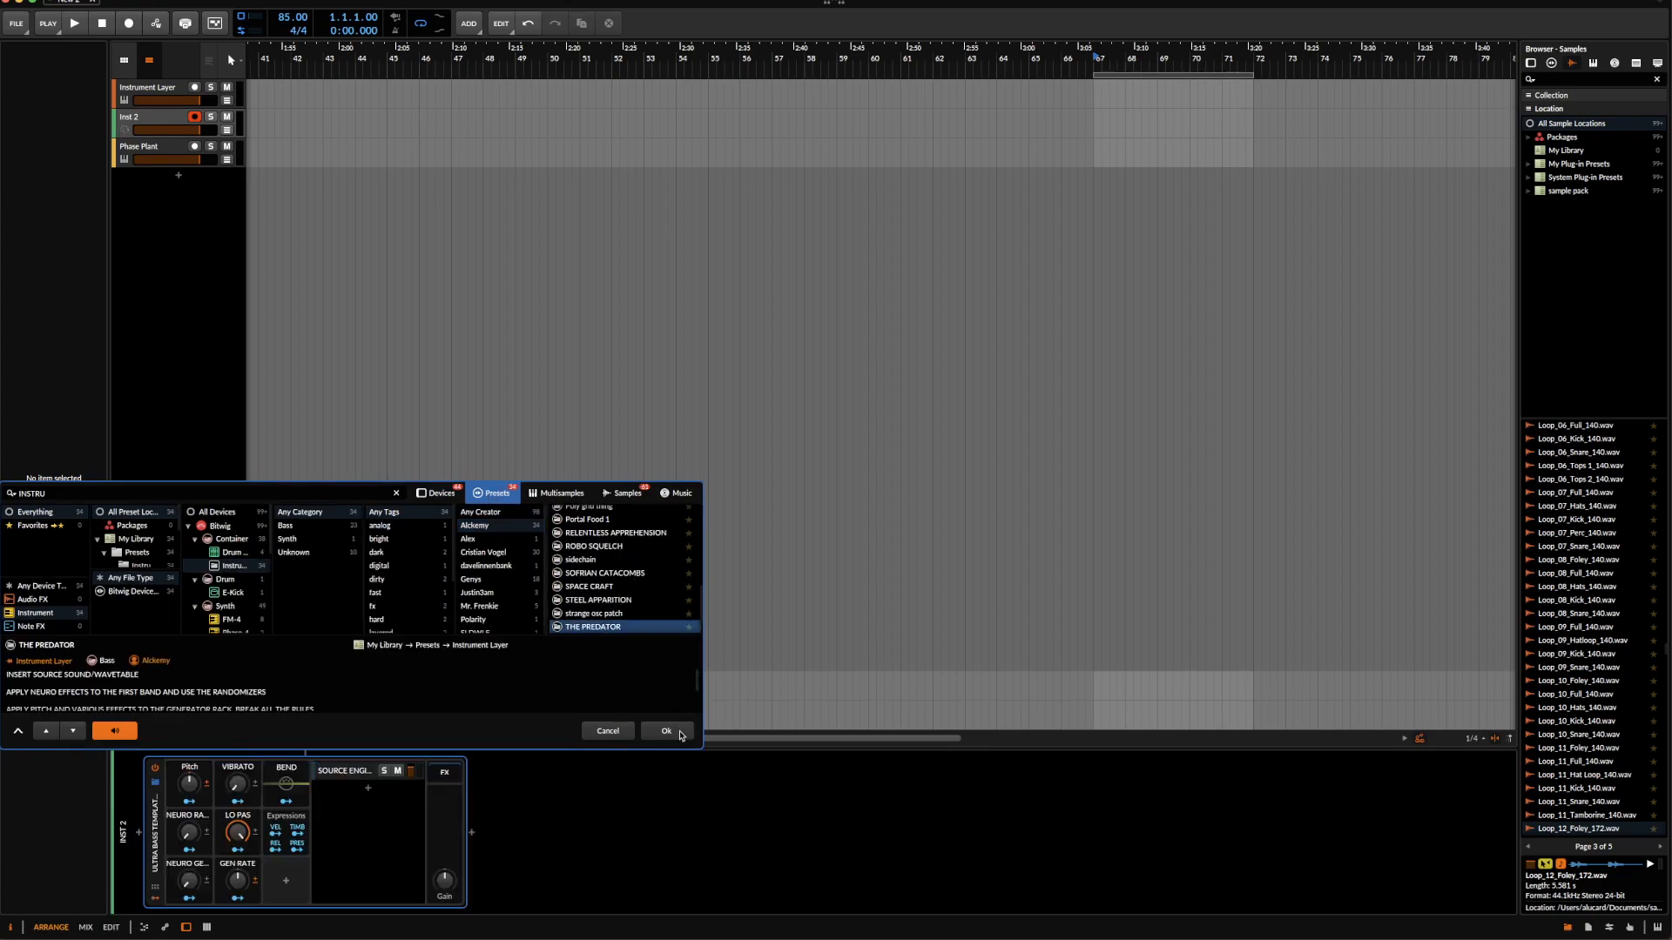
click(666, 730)
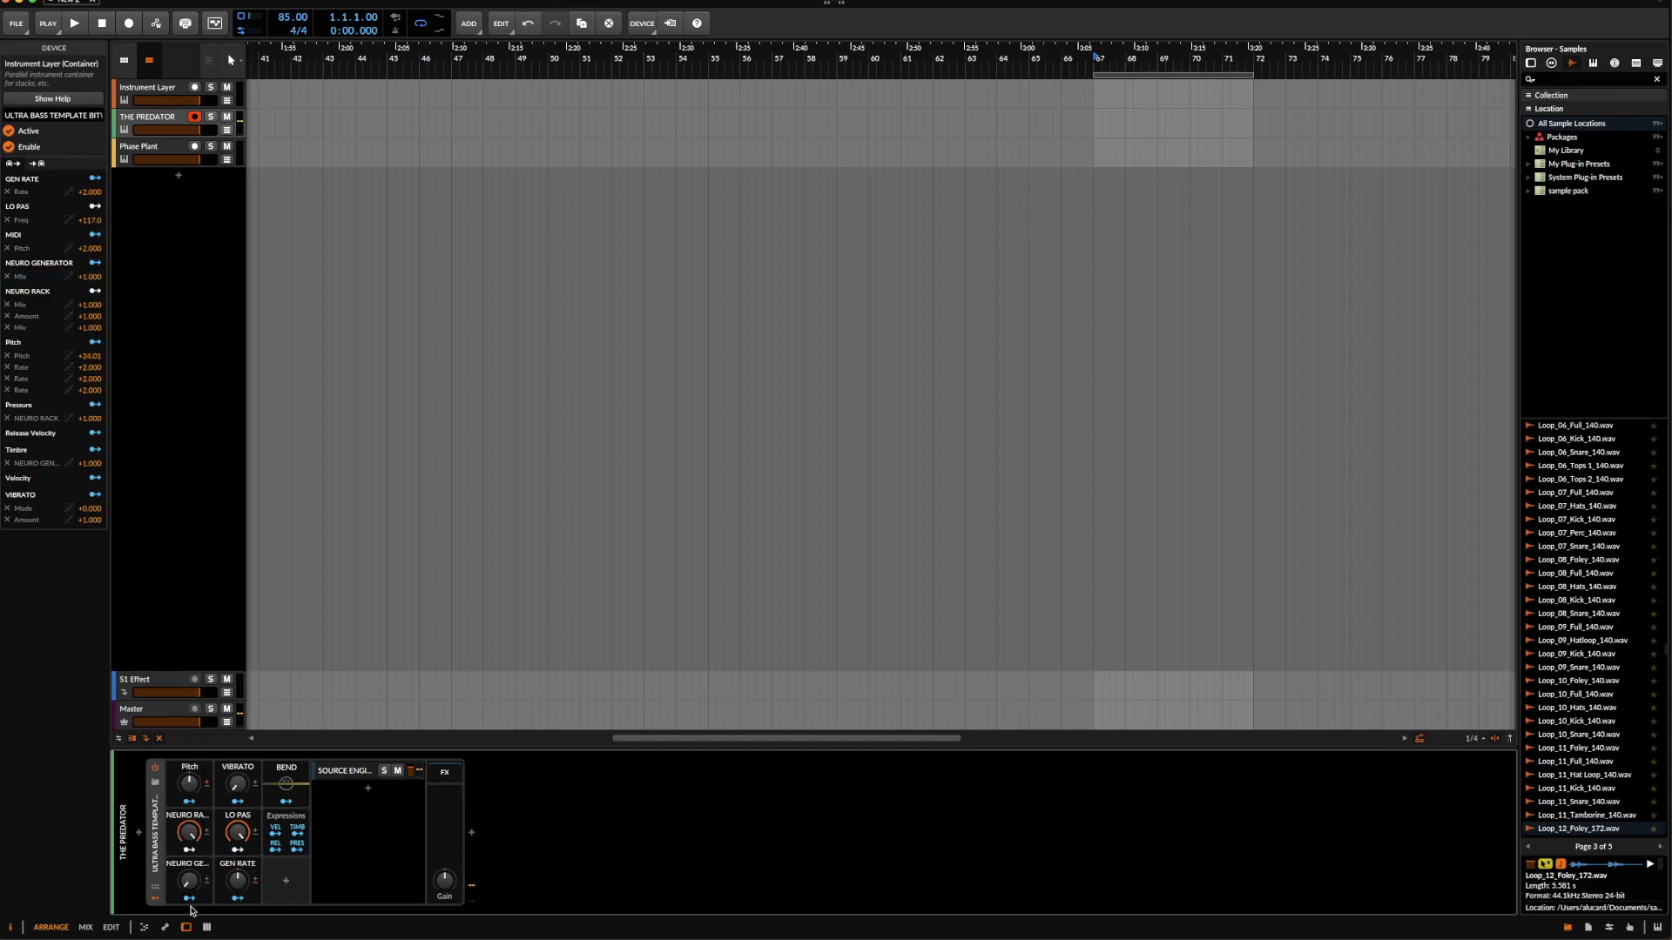
- Raise the preset's NEURO GENERATOR macro to 100 % and show the devices inside the SOURCE ENGINE layer
mouse_move(190, 789)
mouse_down()
mouse_move(191, 748)
mouse_move(193, 790)
mouse_up()
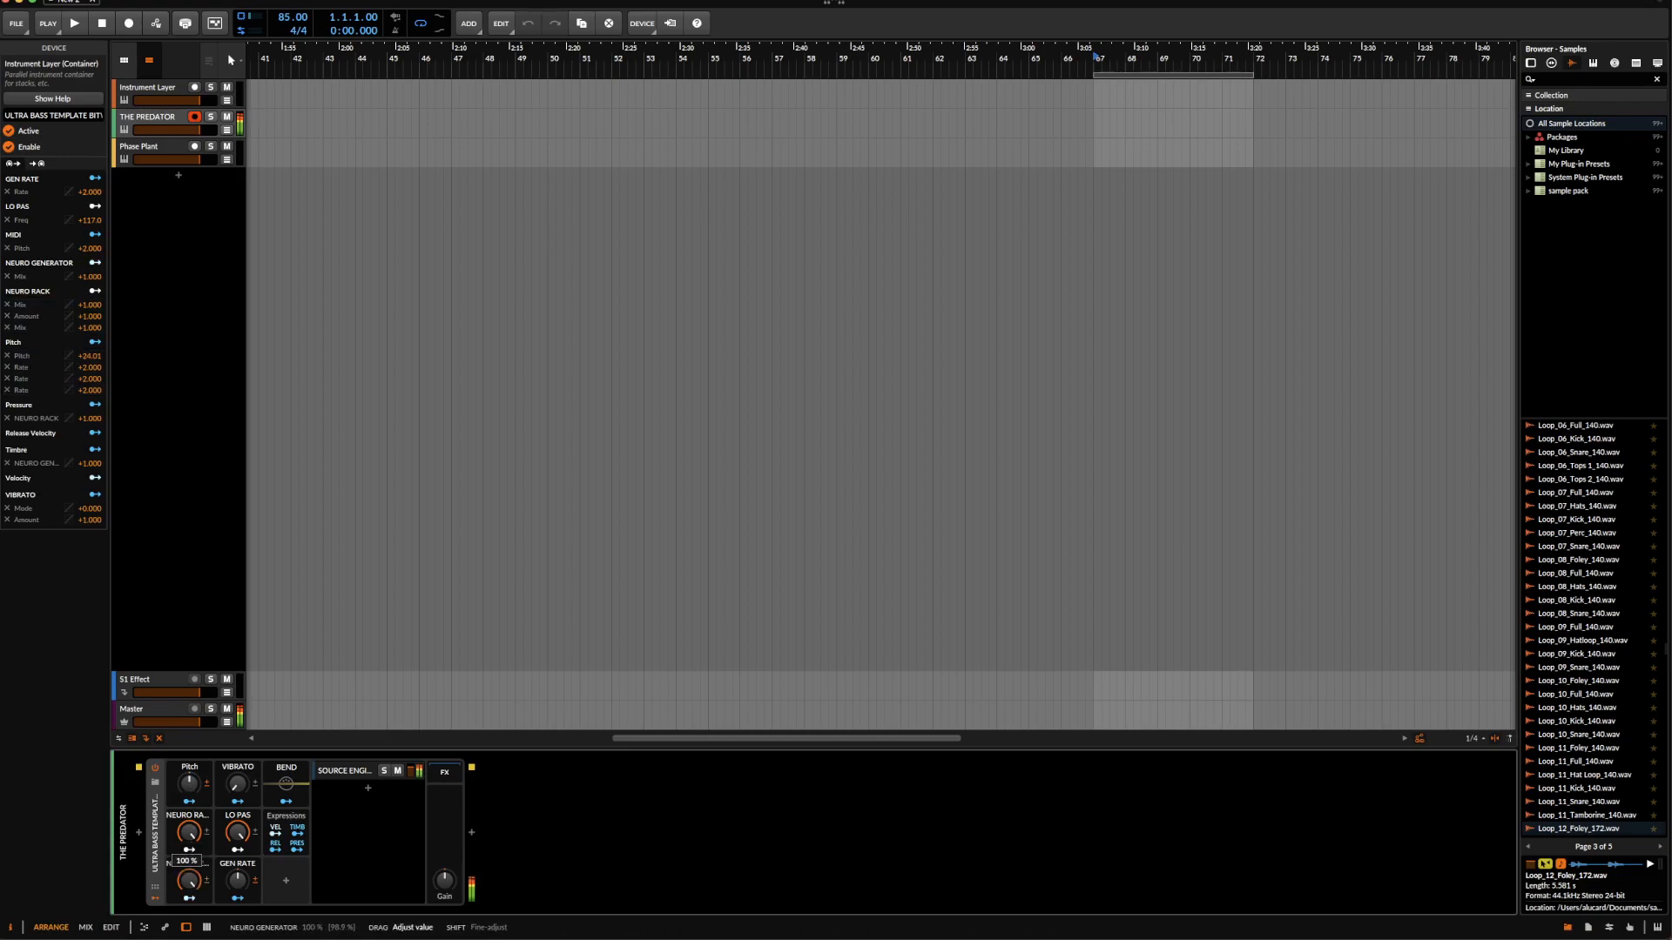
click(359, 771)
click(358, 771)
click(359, 771)
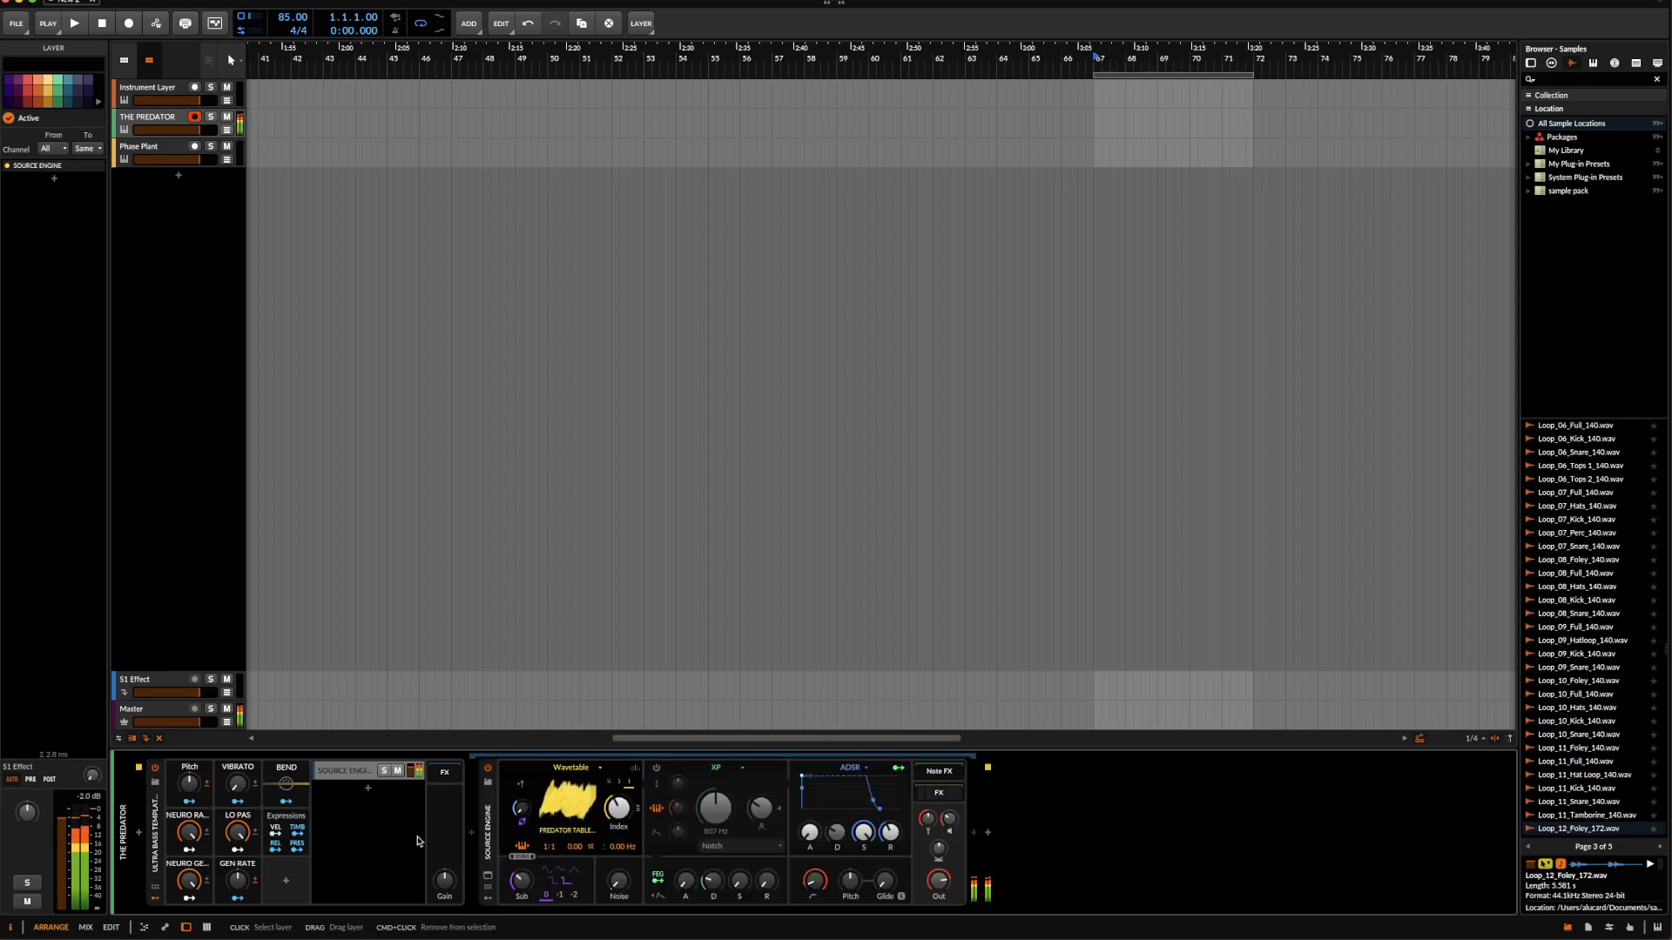
- Turn the NEURO GENERATOR macro back down and select the SOURCE ENGINE Polymer to show its settings
drag(190, 882, 190, 888)
key(shift)
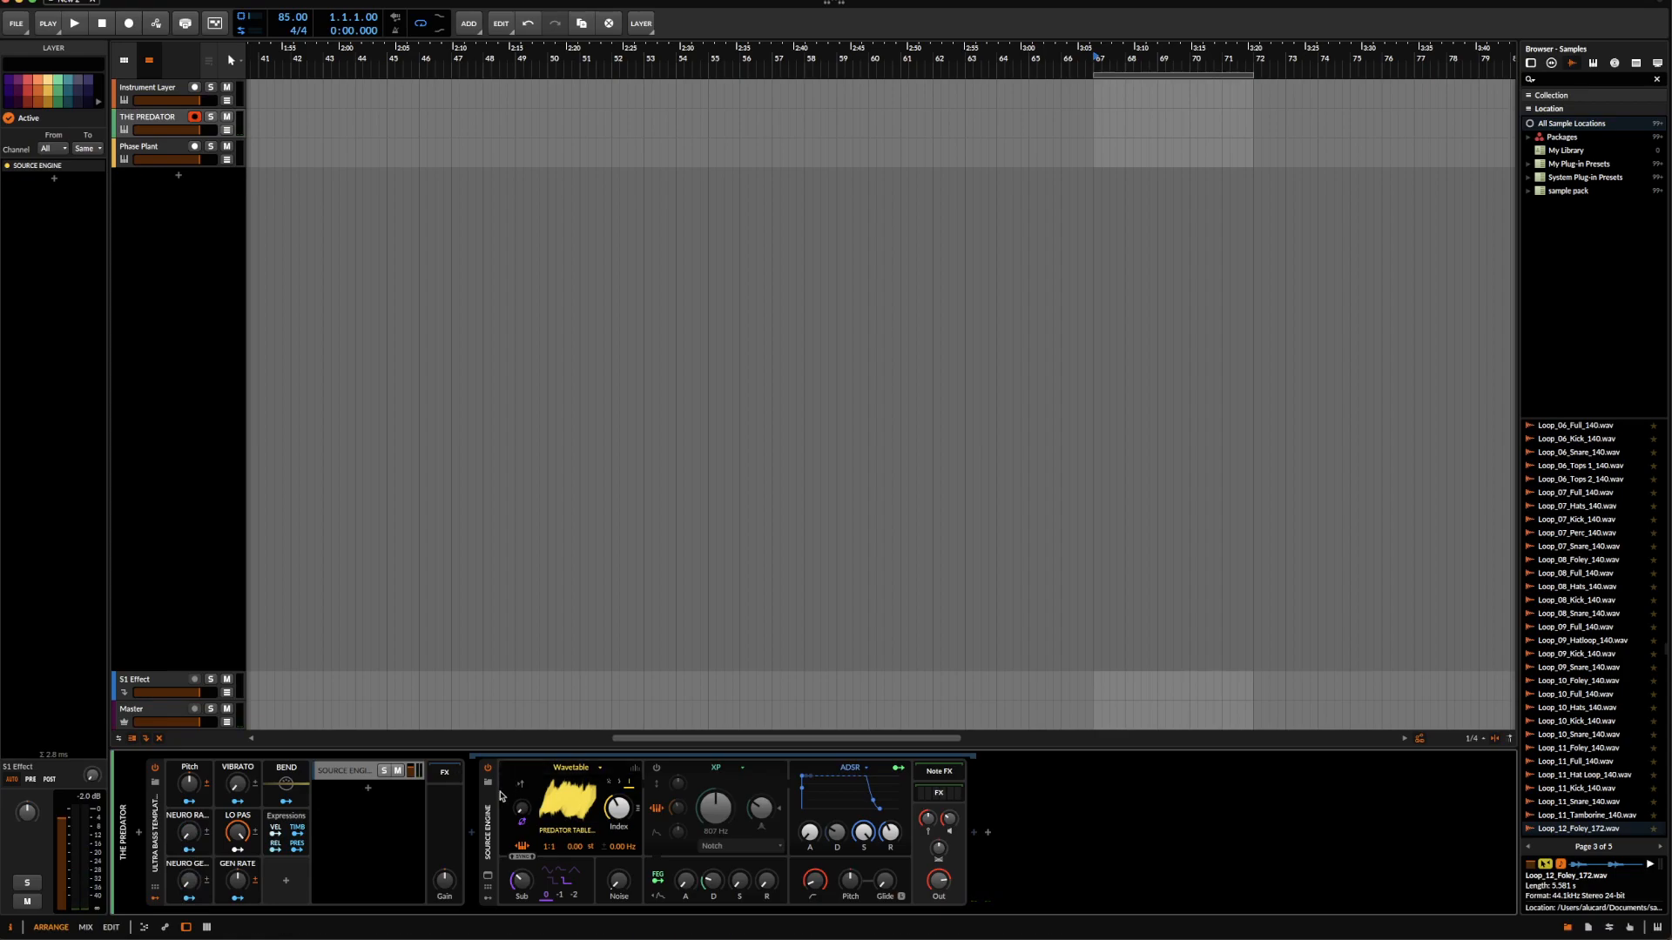
click(503, 796)
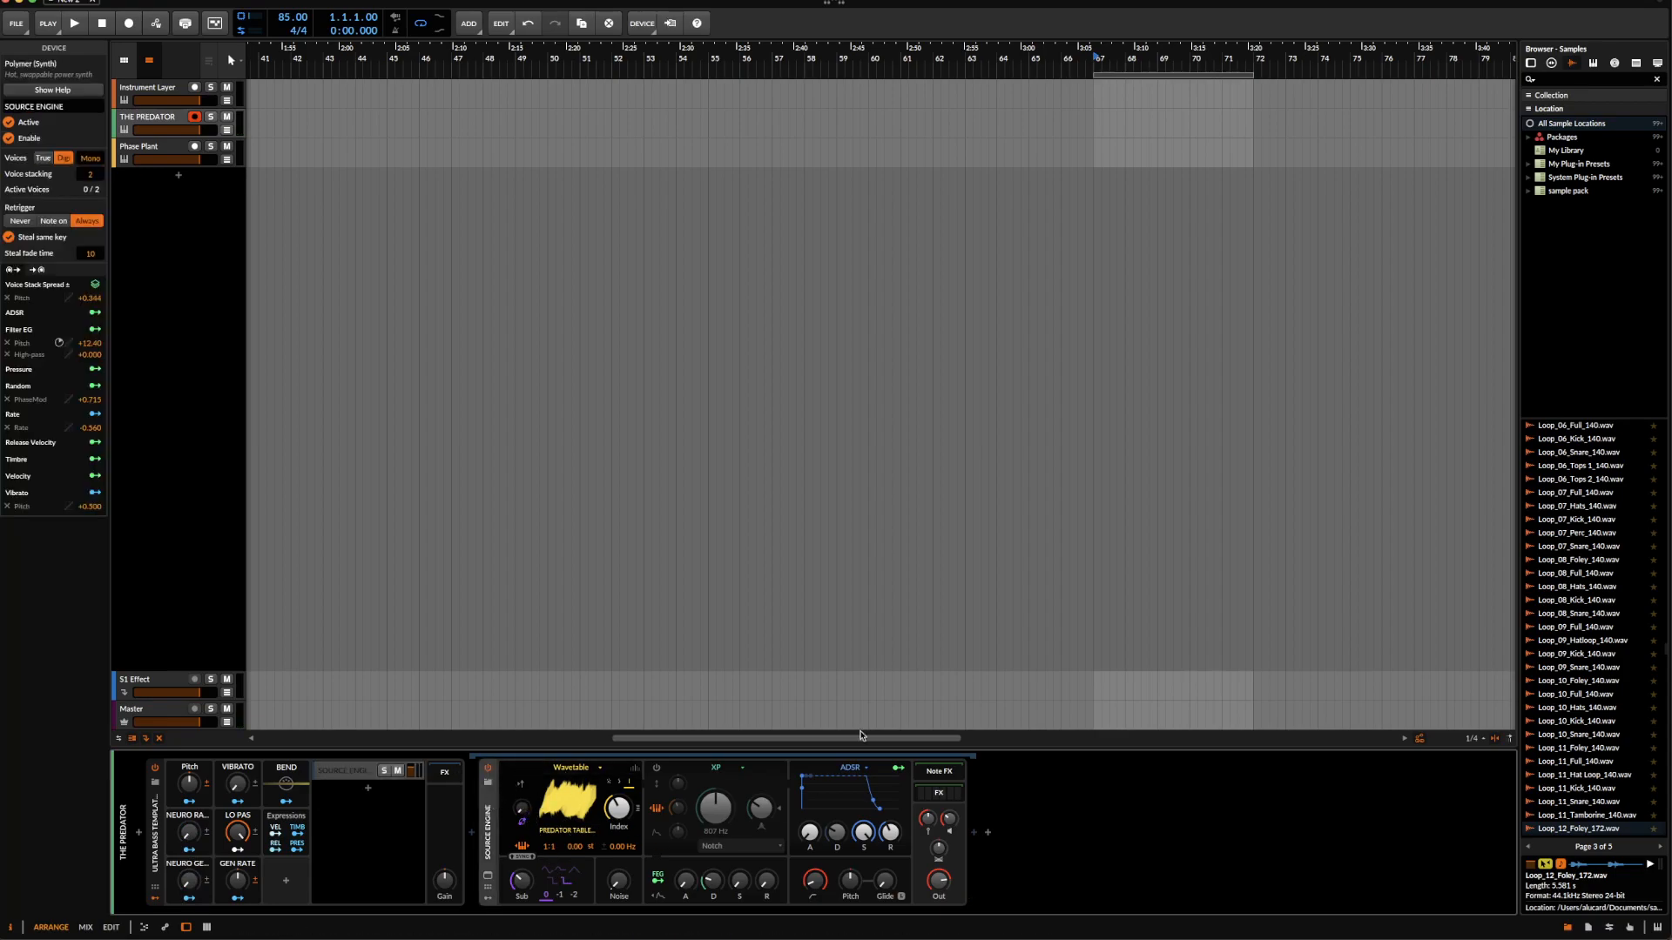